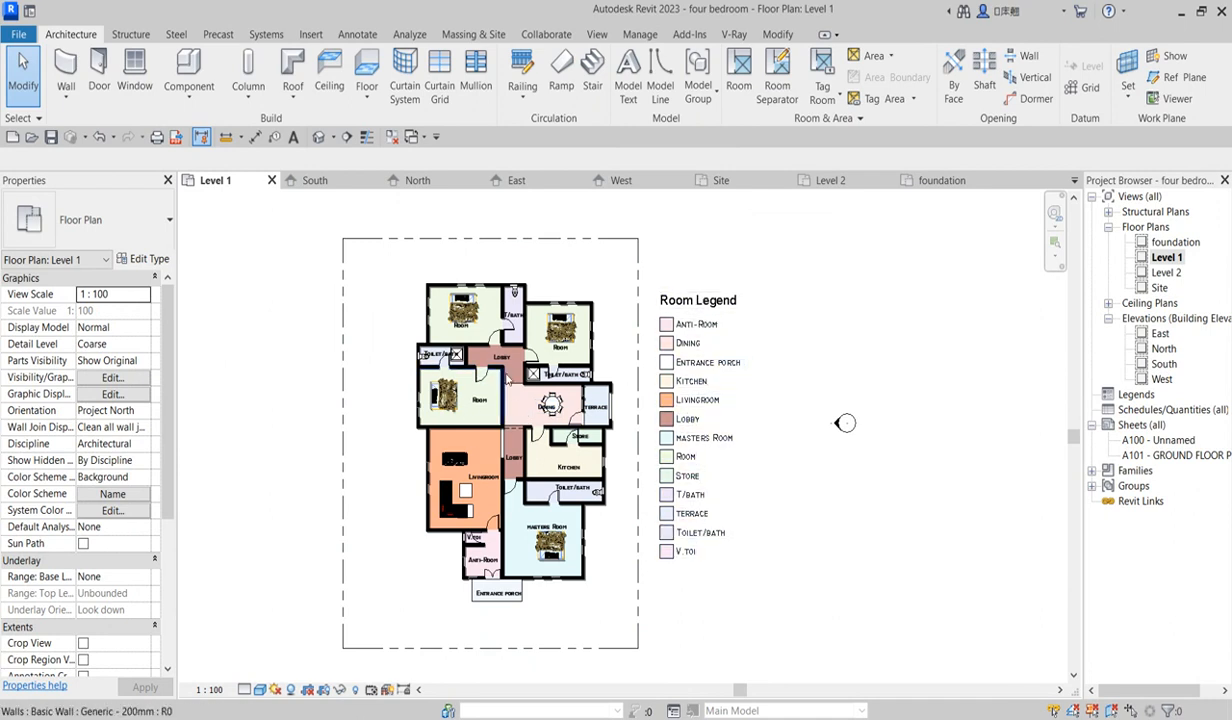
scroll(518, 565, "up", 3)
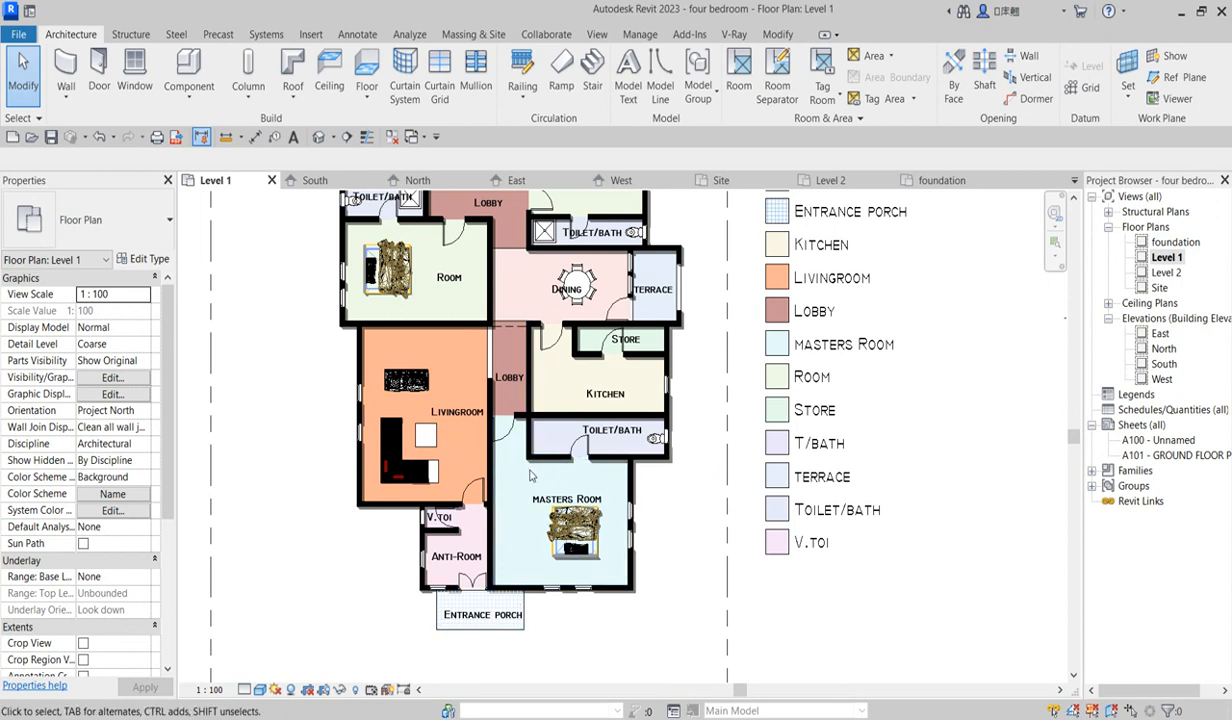
scroll(633, 514, "down", 5)
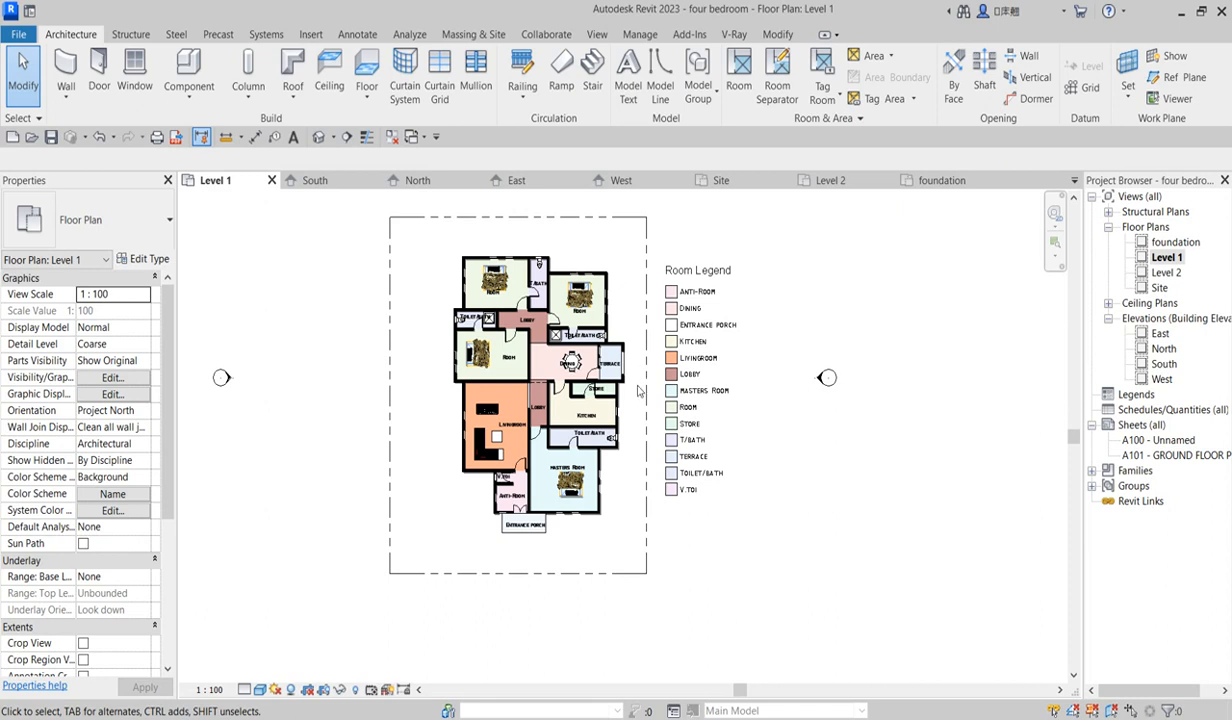
scroll(593, 408, "up", 3)
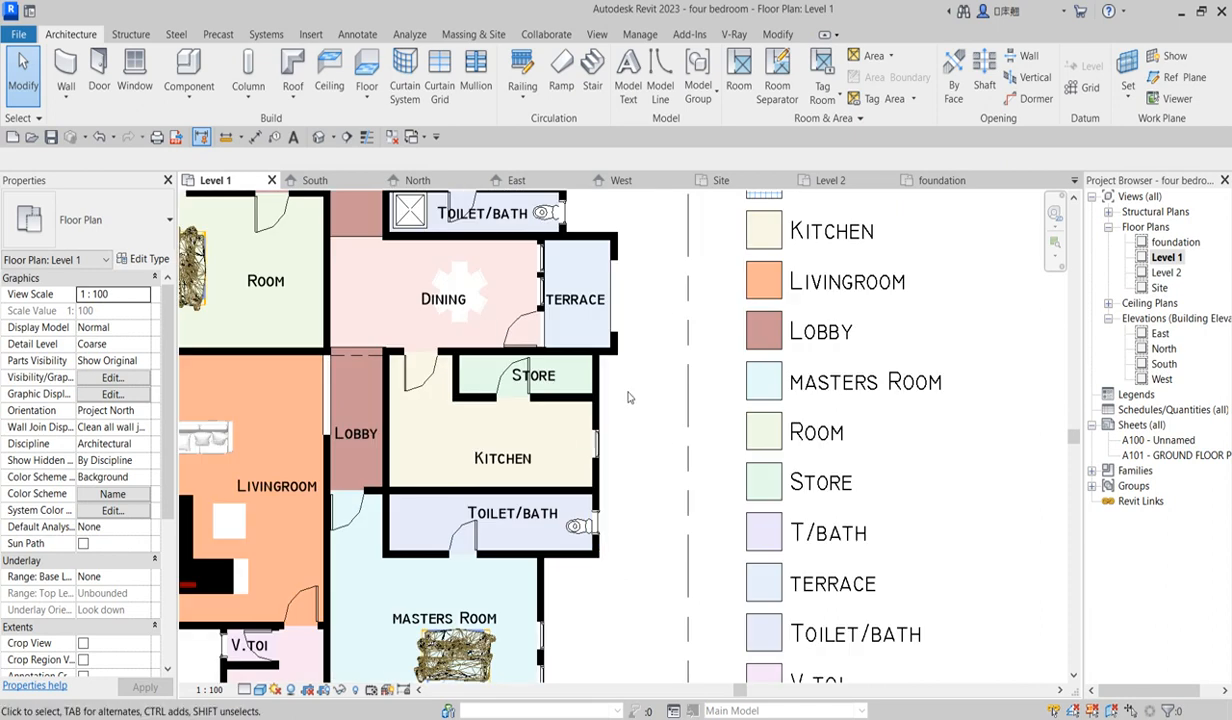
scroll(572, 349, "down", 1)
scroll(440, 408, "down", 3)
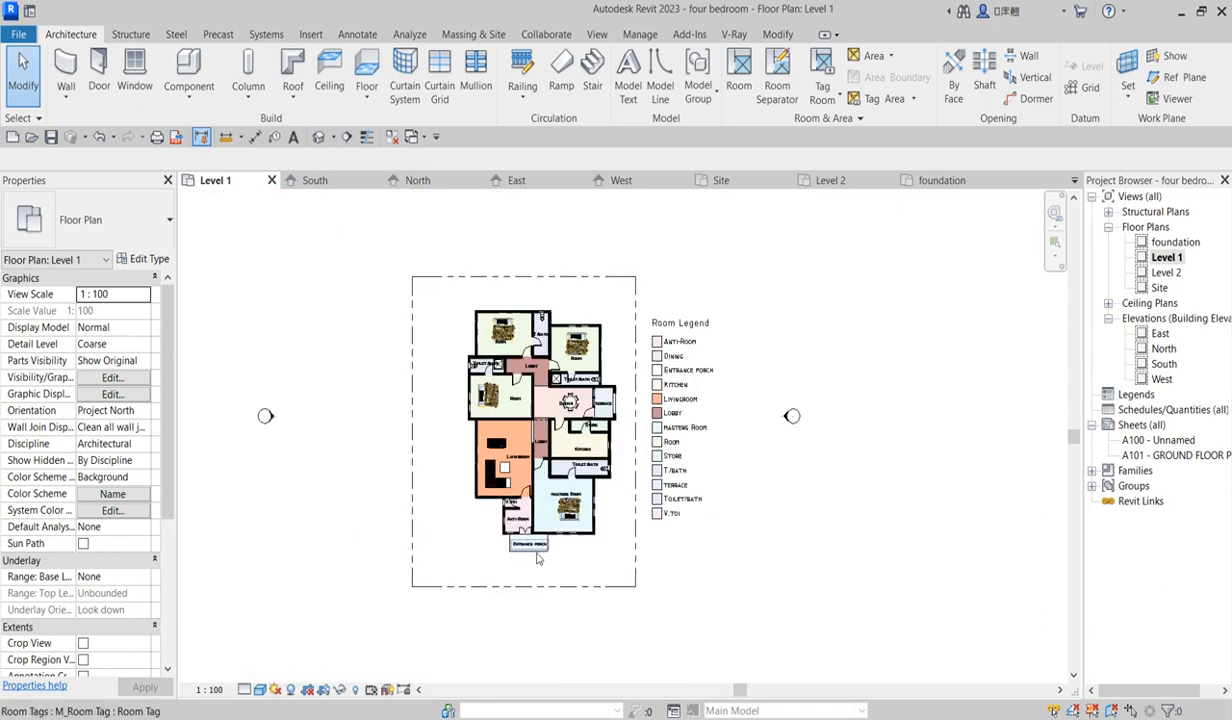
Start a new in-place model component in the Columns family category for the entrance porch
scroll(524, 428, "up", 2)
scroll(517, 555, "up", 5)
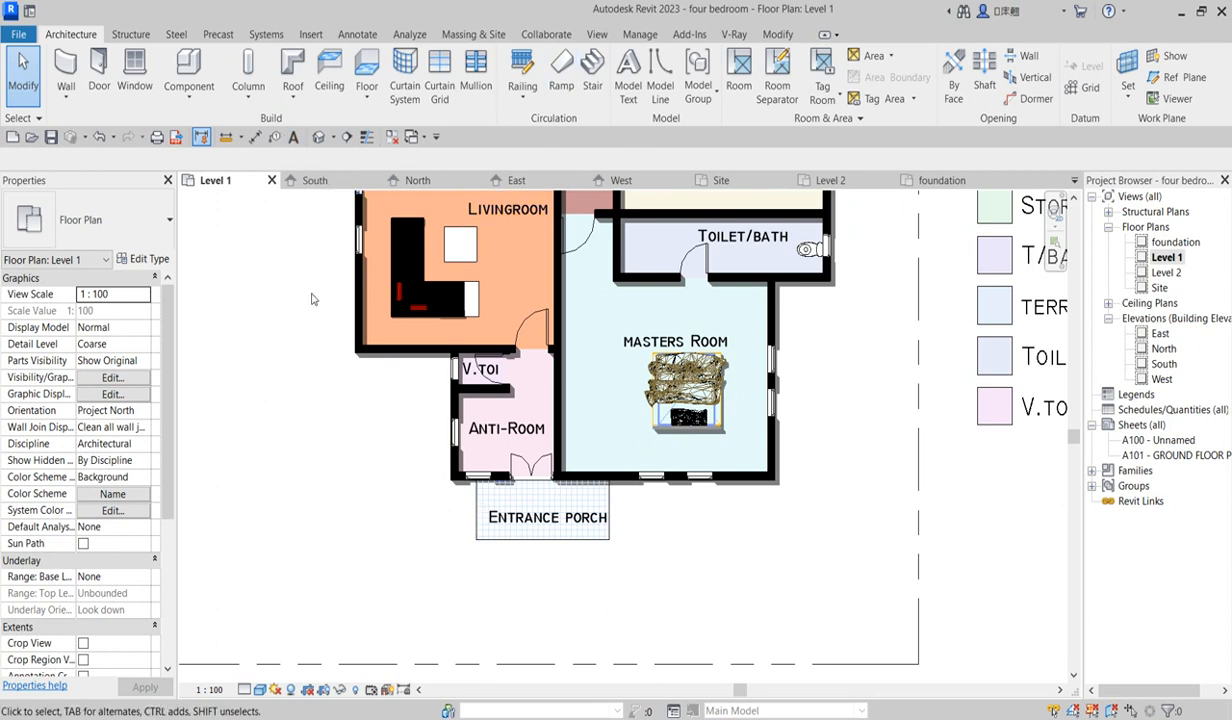
left_click(191, 73)
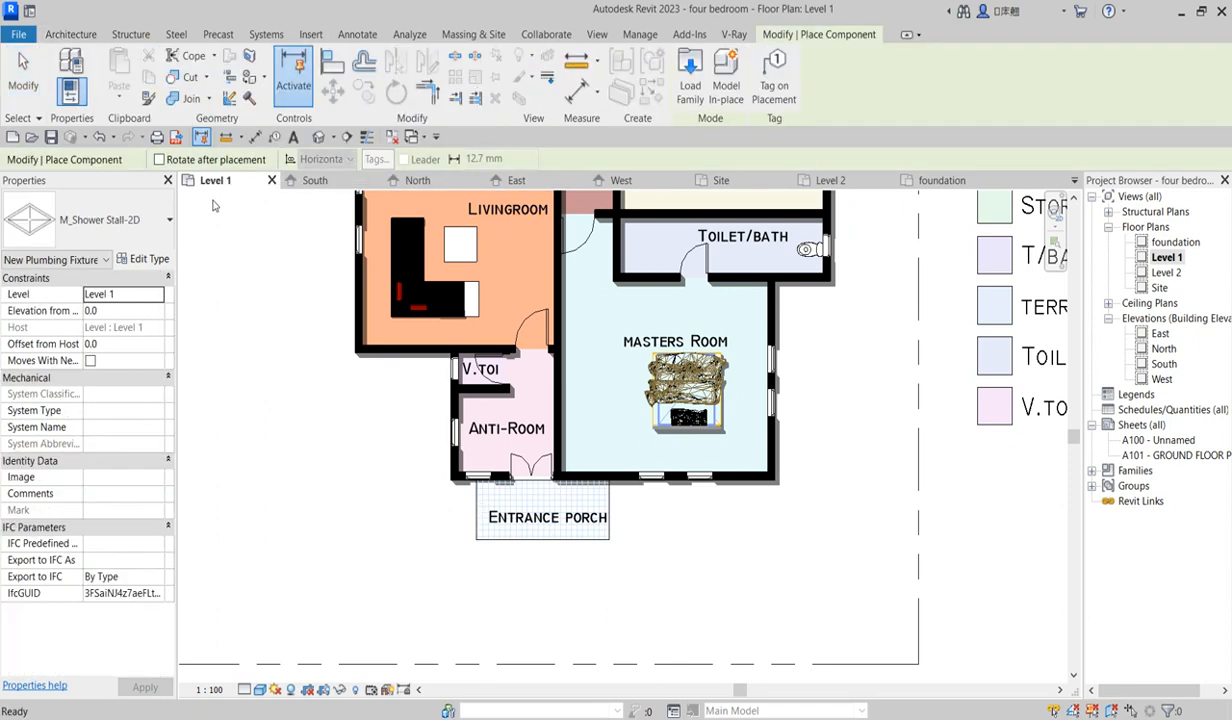
left_click(720, 95)
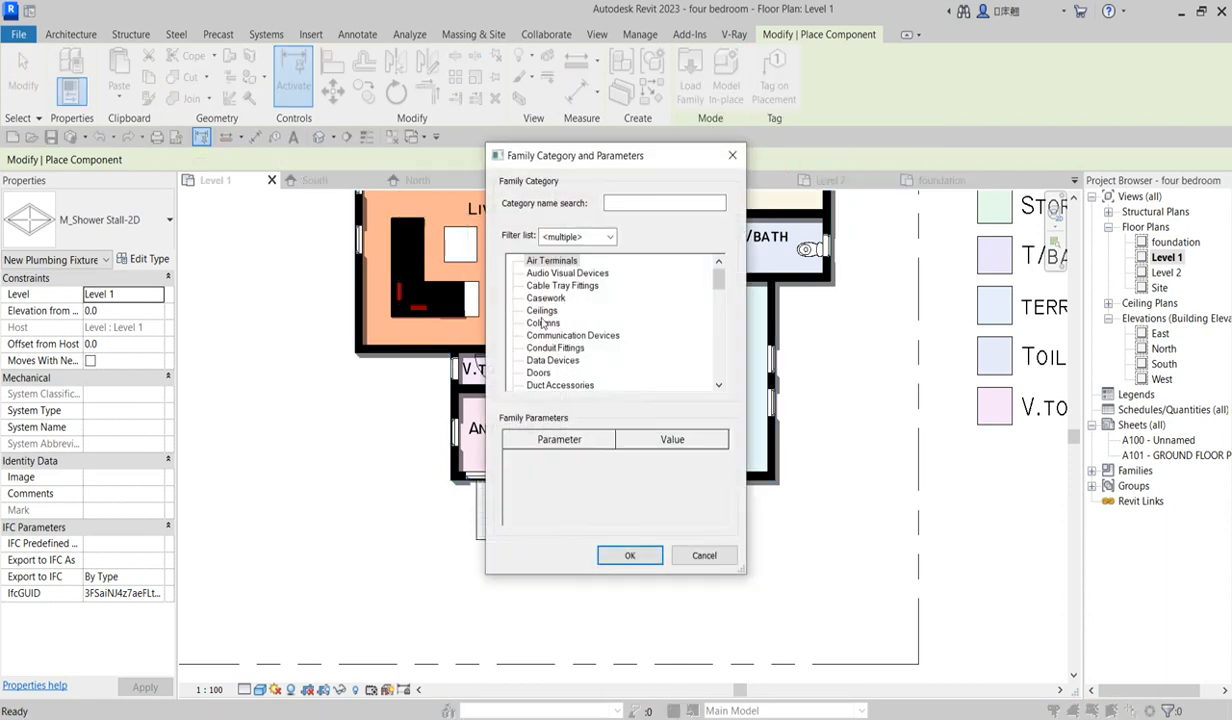
left_click(543, 323)
left_click(630, 553)
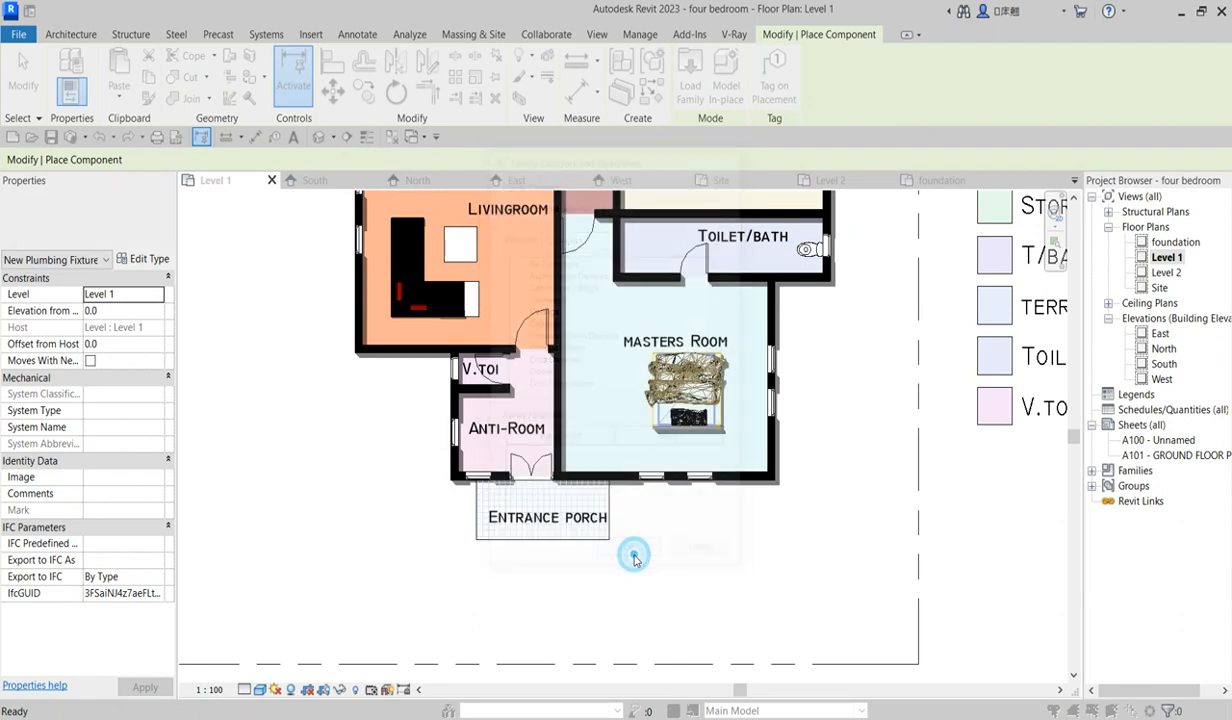
left_click(615, 400)
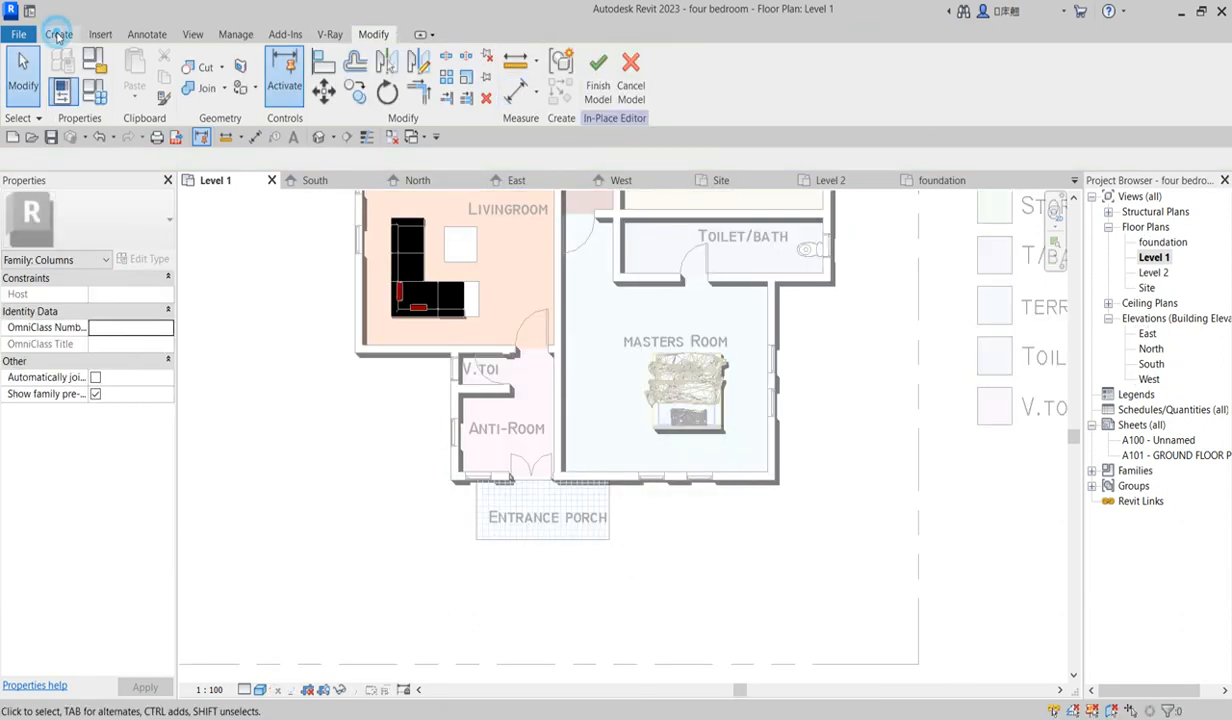
Start an extrusion and sketch a rectangle about 258 by 255 mm inside the entrance porch's front-left corner
left_click(58, 34)
left_click(128, 70)
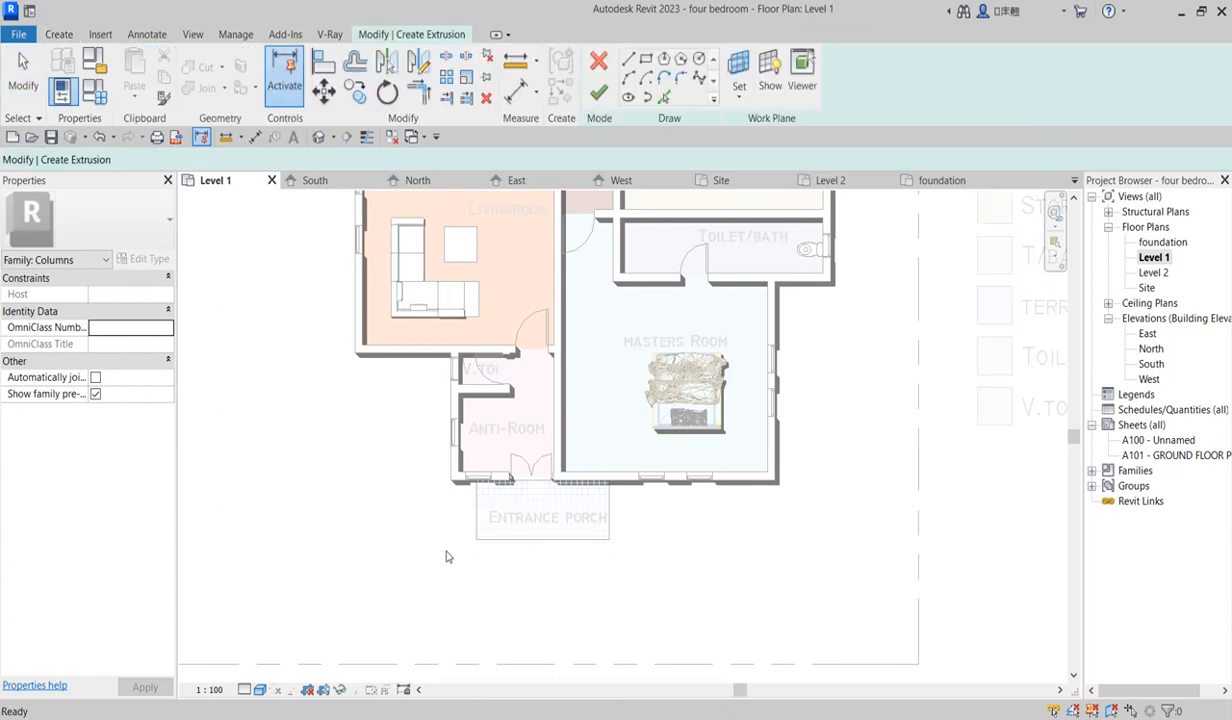
scroll(455, 540, "up", 3)
left_click(645, 60)
scroll(481, 524, "up", 4)
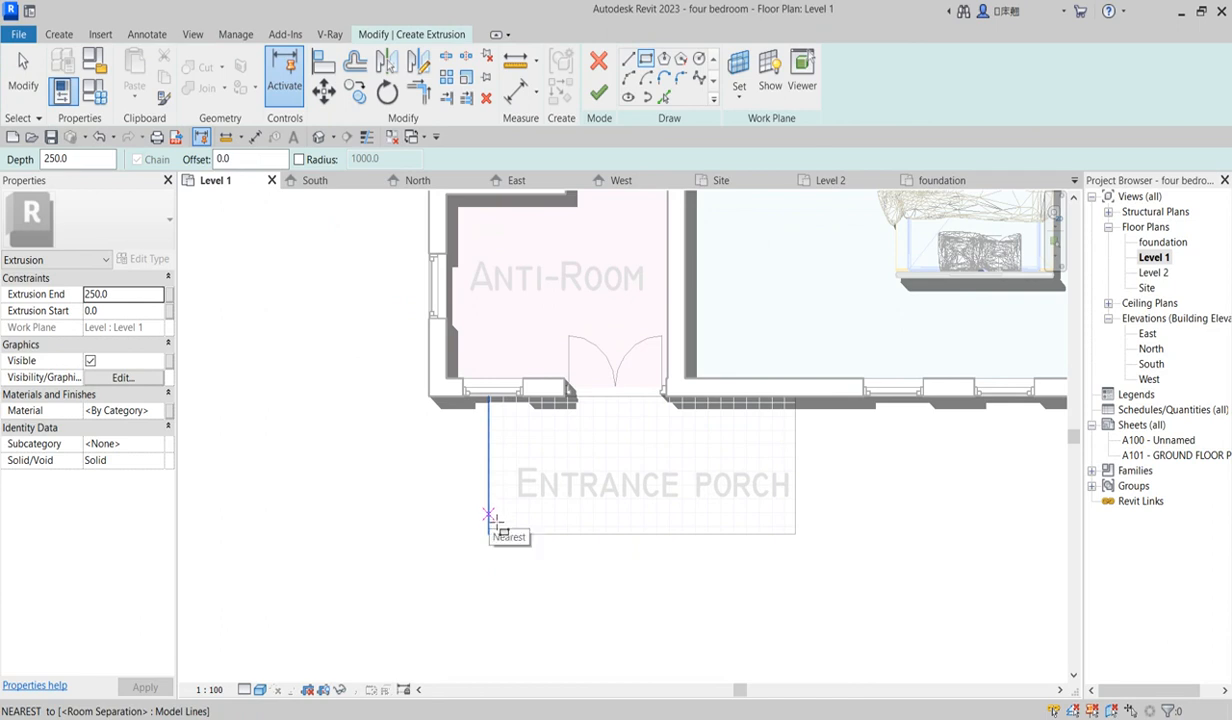
left_click(489, 512)
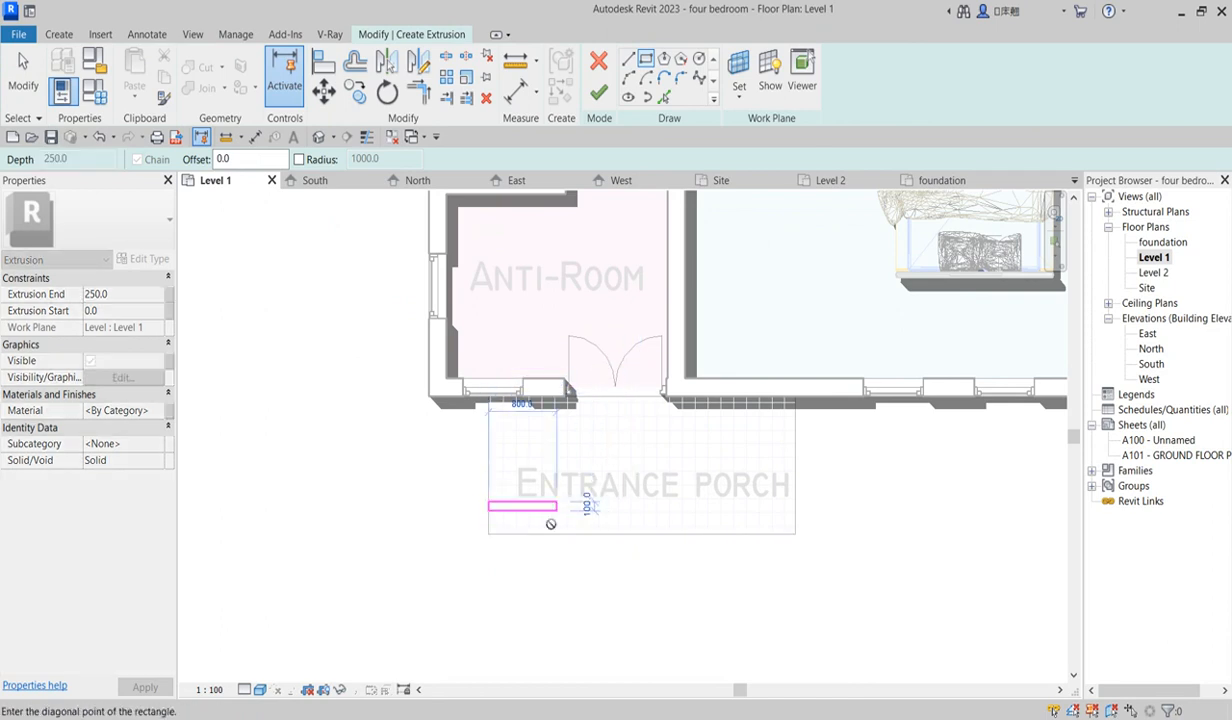
left_click(510, 533)
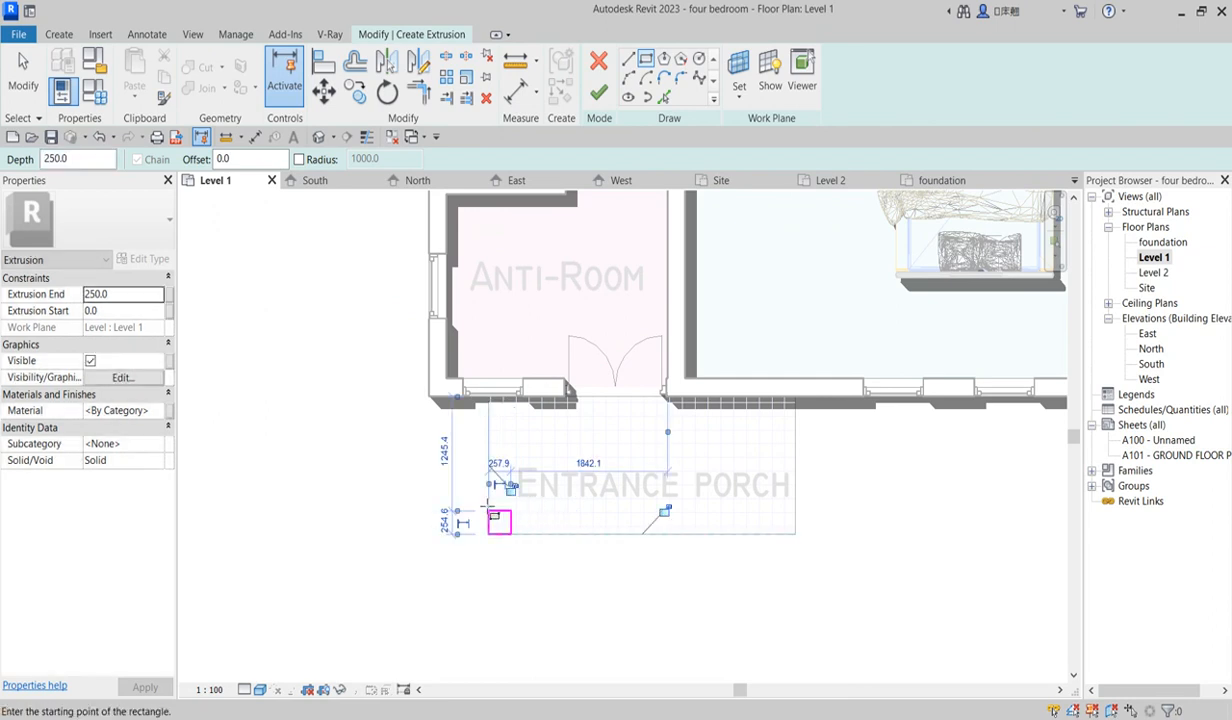
right_click(406, 490)
right_click(357, 289)
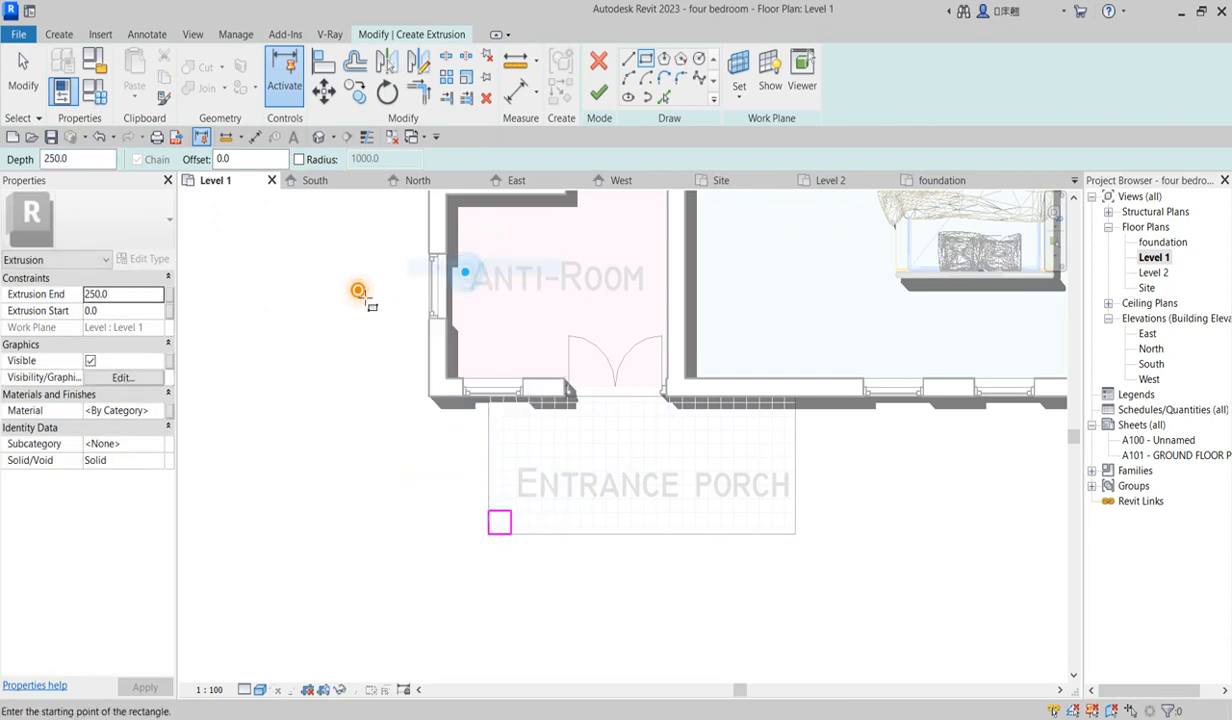
left_click(393, 297)
Set both the width and the depth of the sketched column rectangle to 225 mm
scroll(522, 534, "up", 2)
left_click(498, 513)
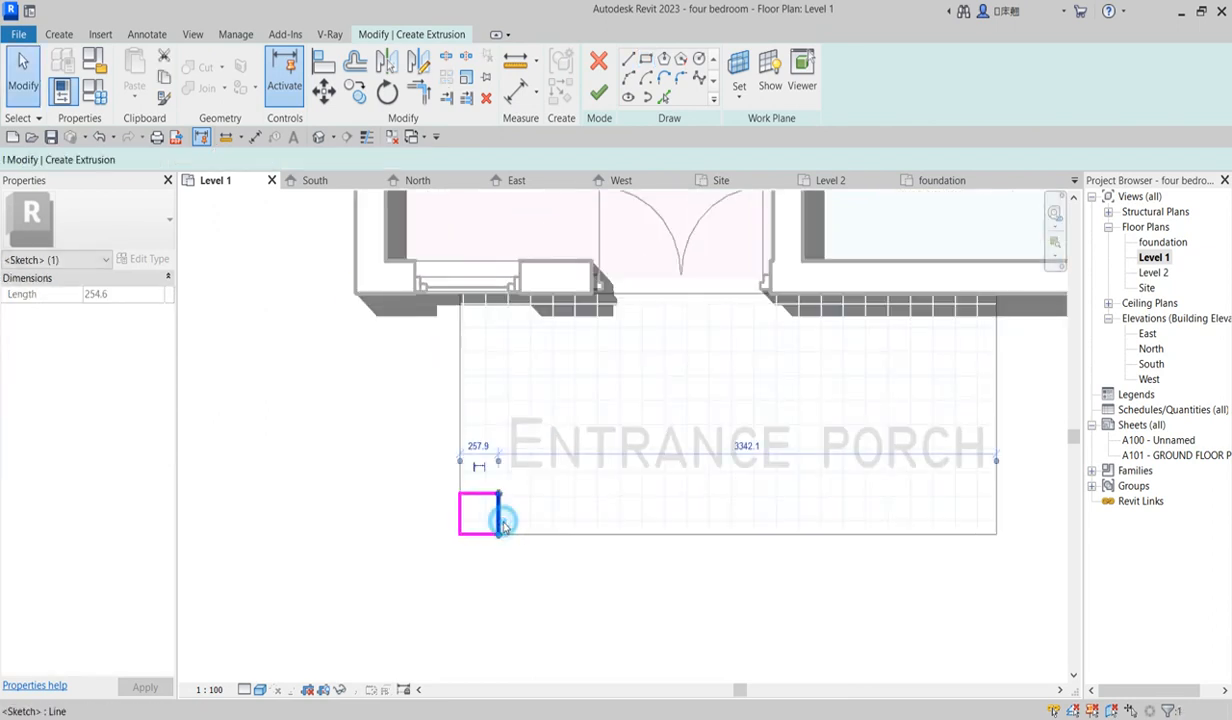
left_click(478, 446)
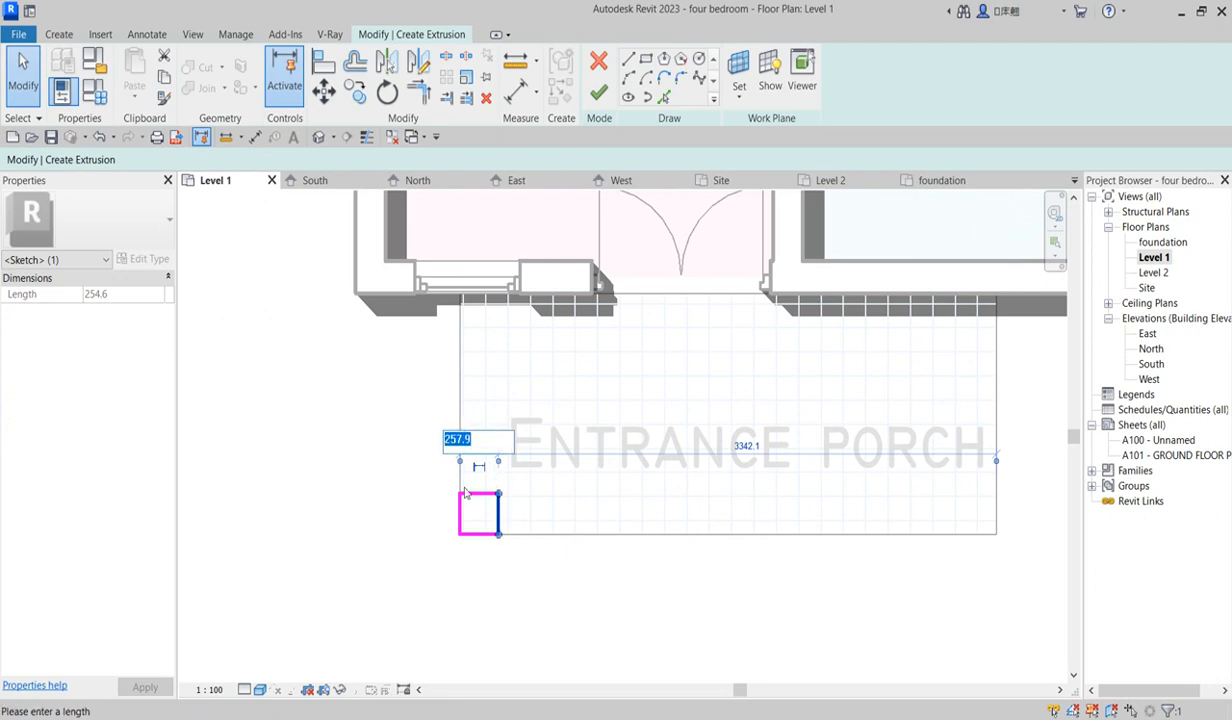
type("225")
key("Return")
left_click(475, 493)
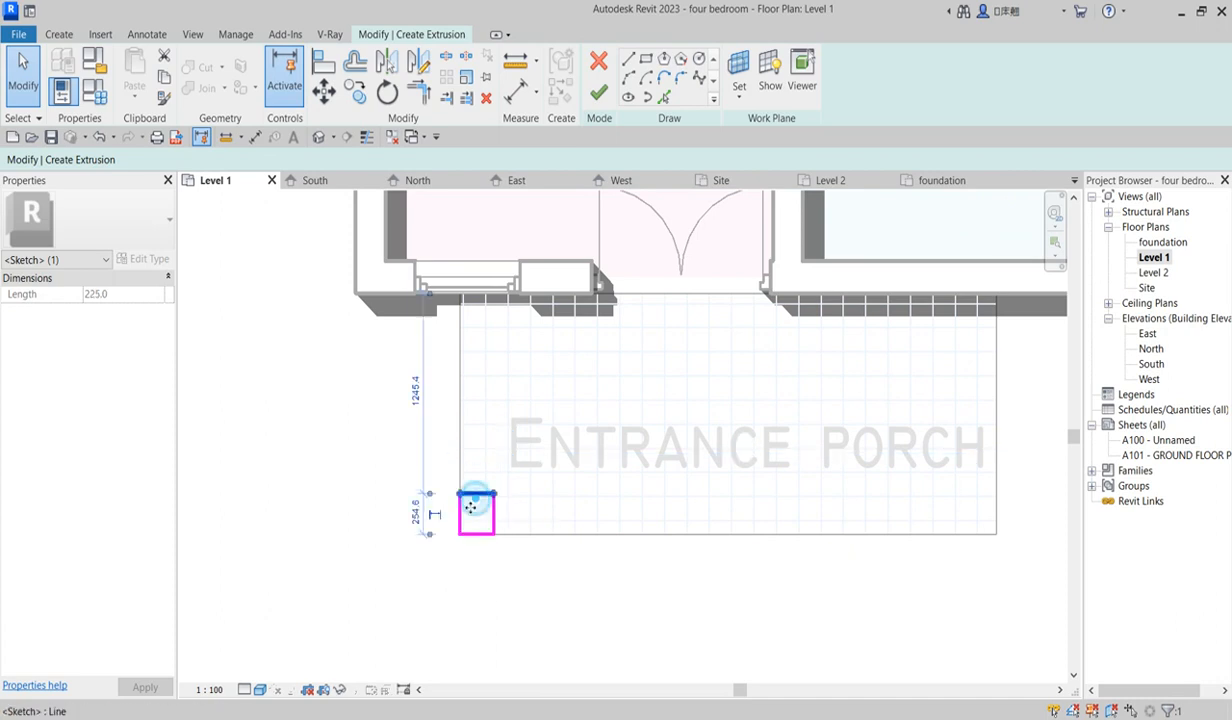
left_click(418, 514)
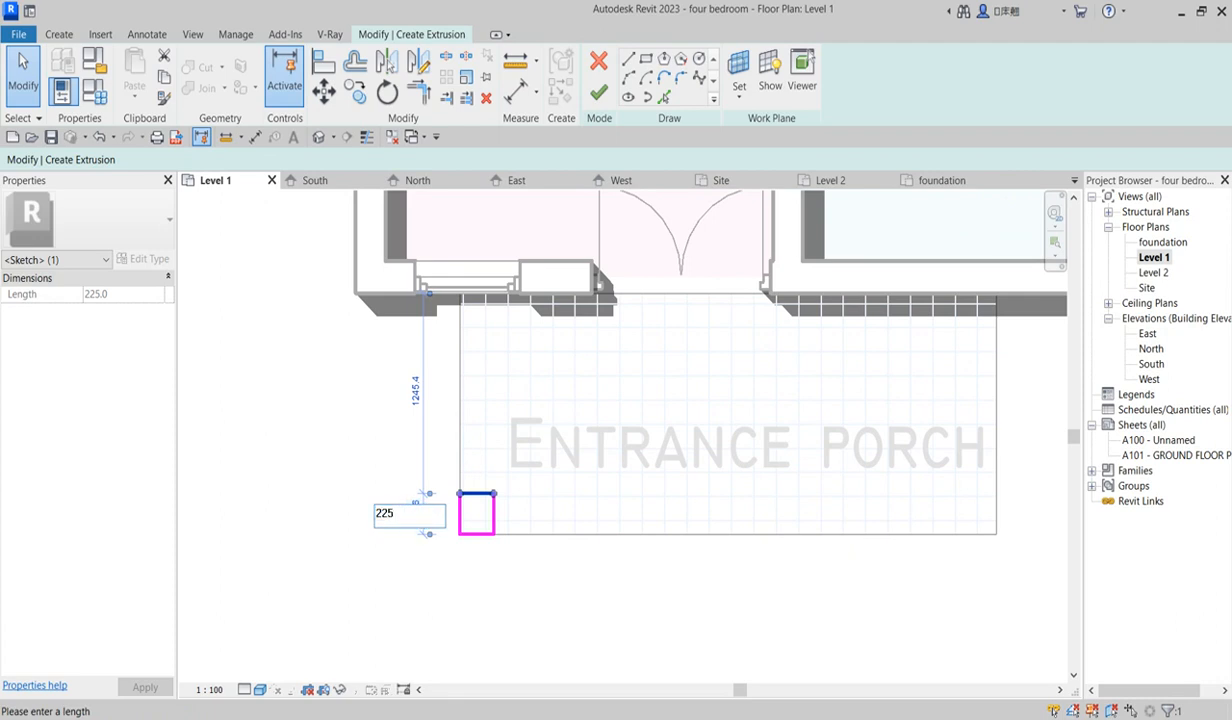
key("Return")
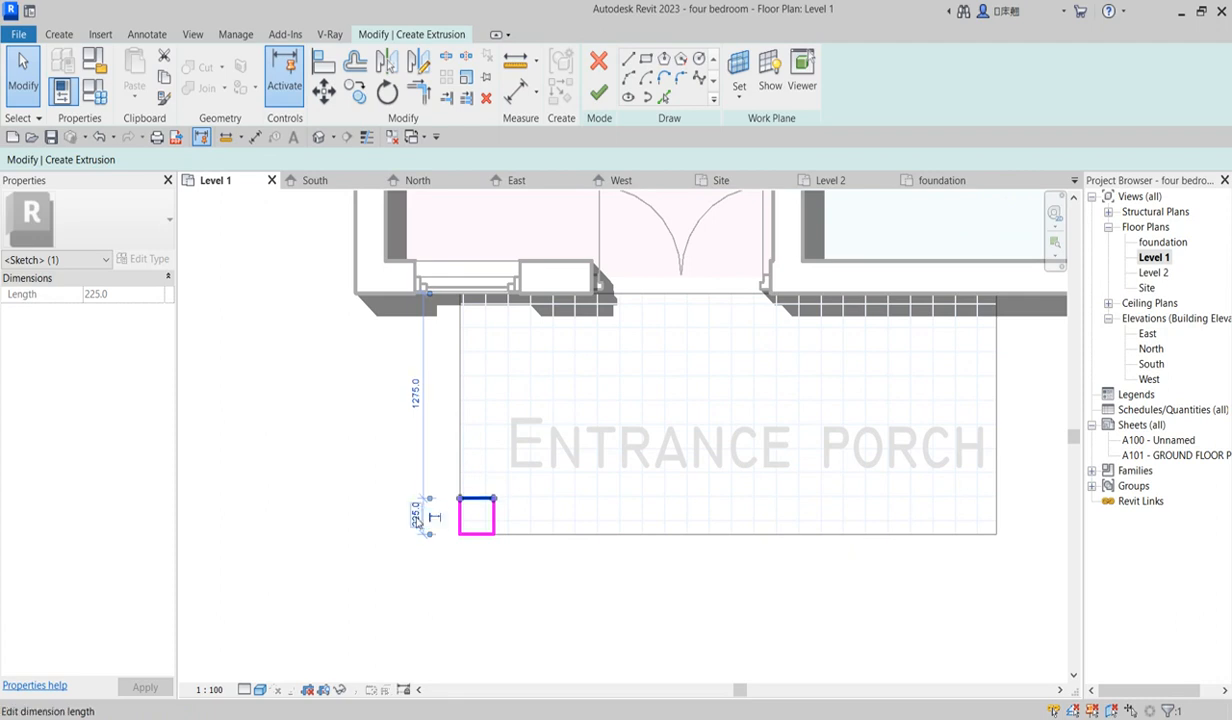
left_click(435, 595)
Mirror the 225 mm square about the porch's vertical centreline to its front-right corner and finish the extrusion sketch
left_click_drag(430, 476, 527, 591)
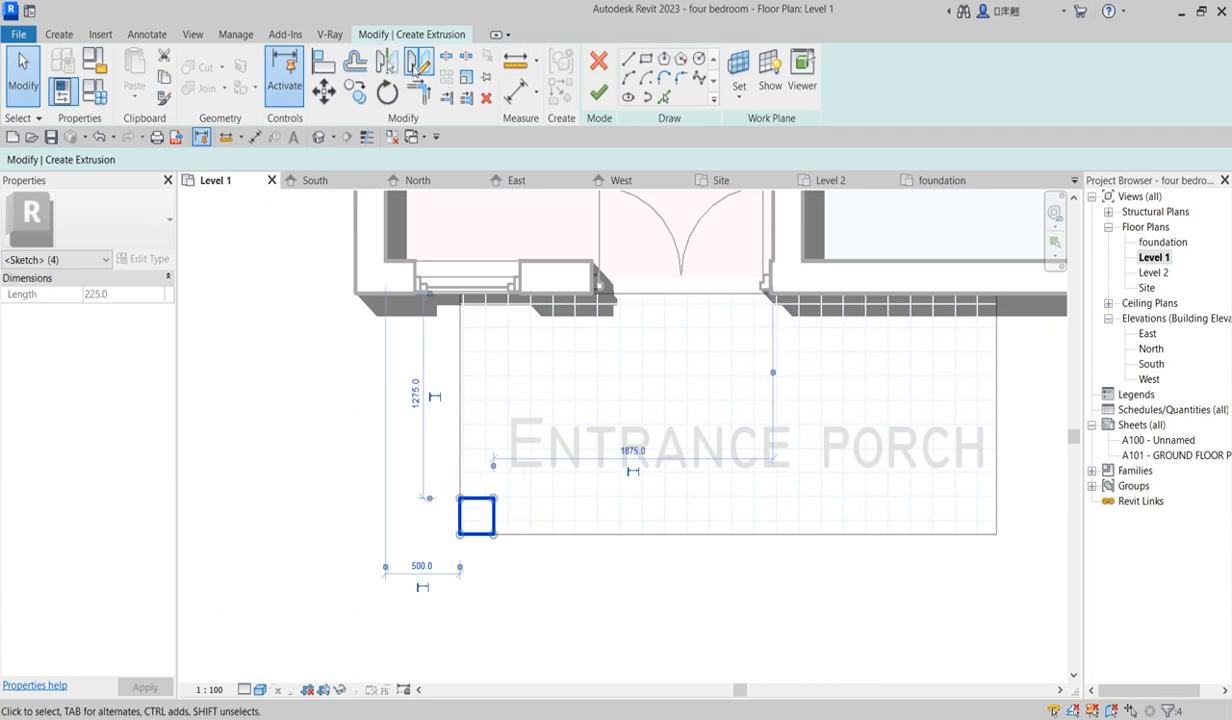
left_click(419, 61)
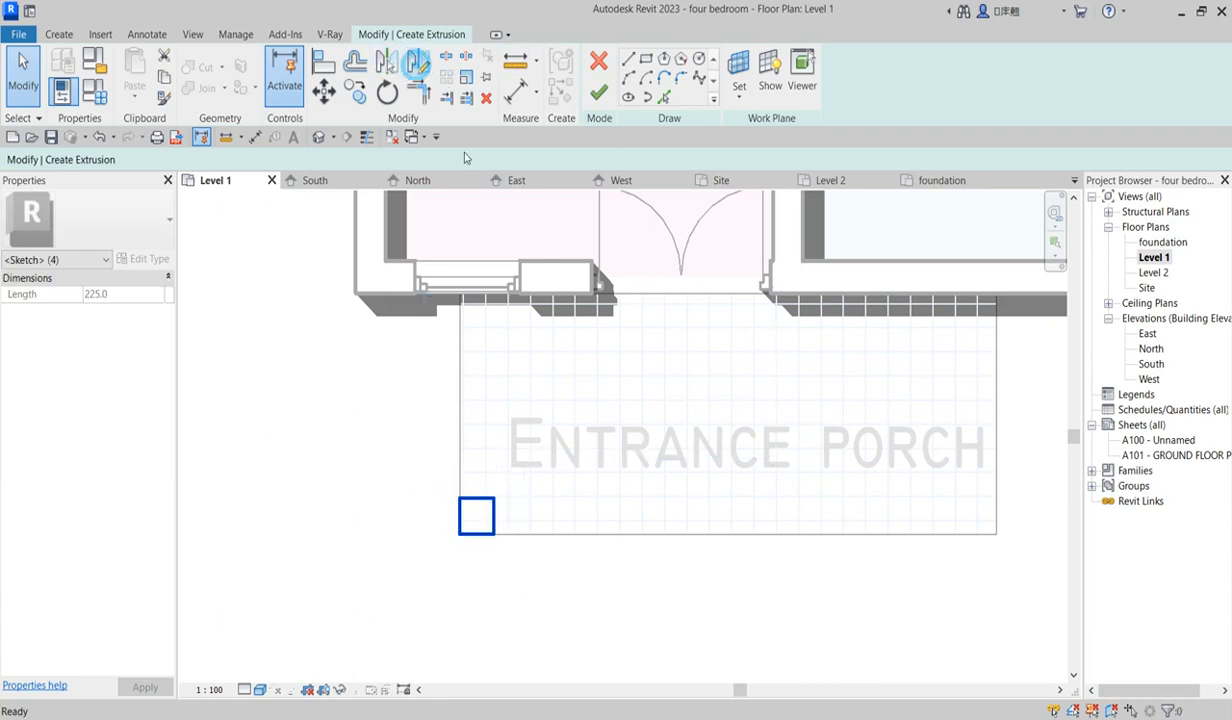
left_click(731, 538)
left_click(737, 586)
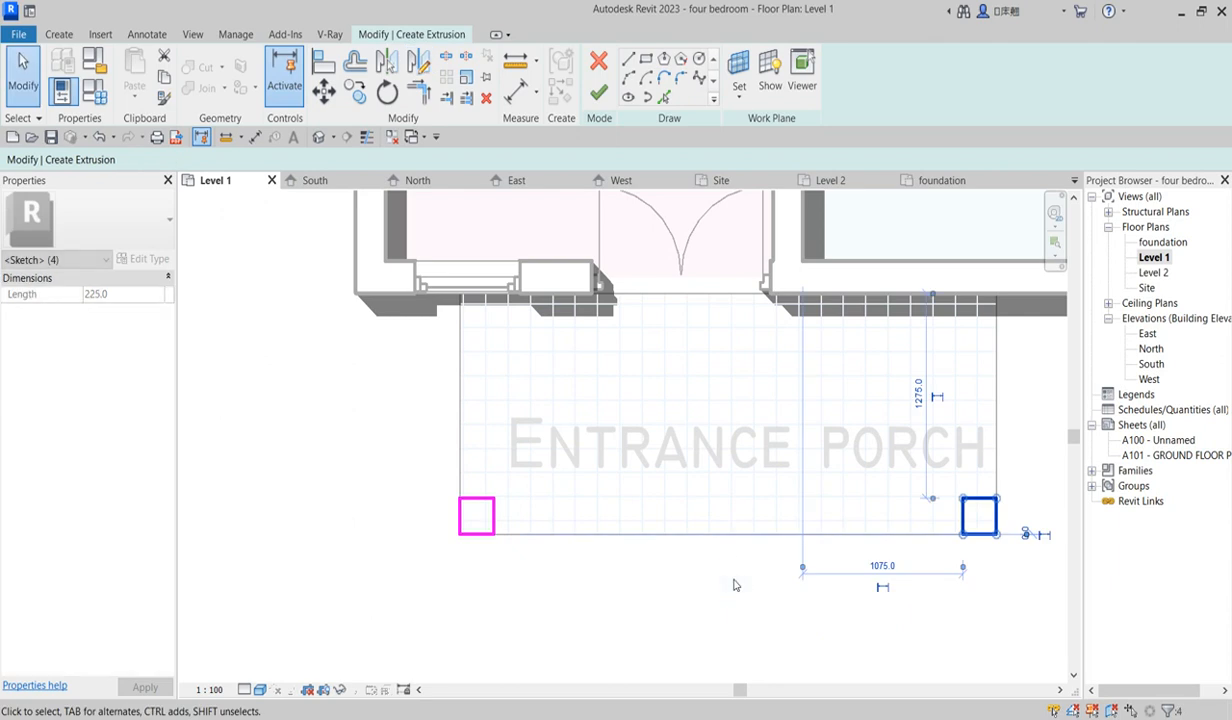
left_click(735, 580)
scroll(673, 578, "down", 5)
scroll(673, 578, "down", 2)
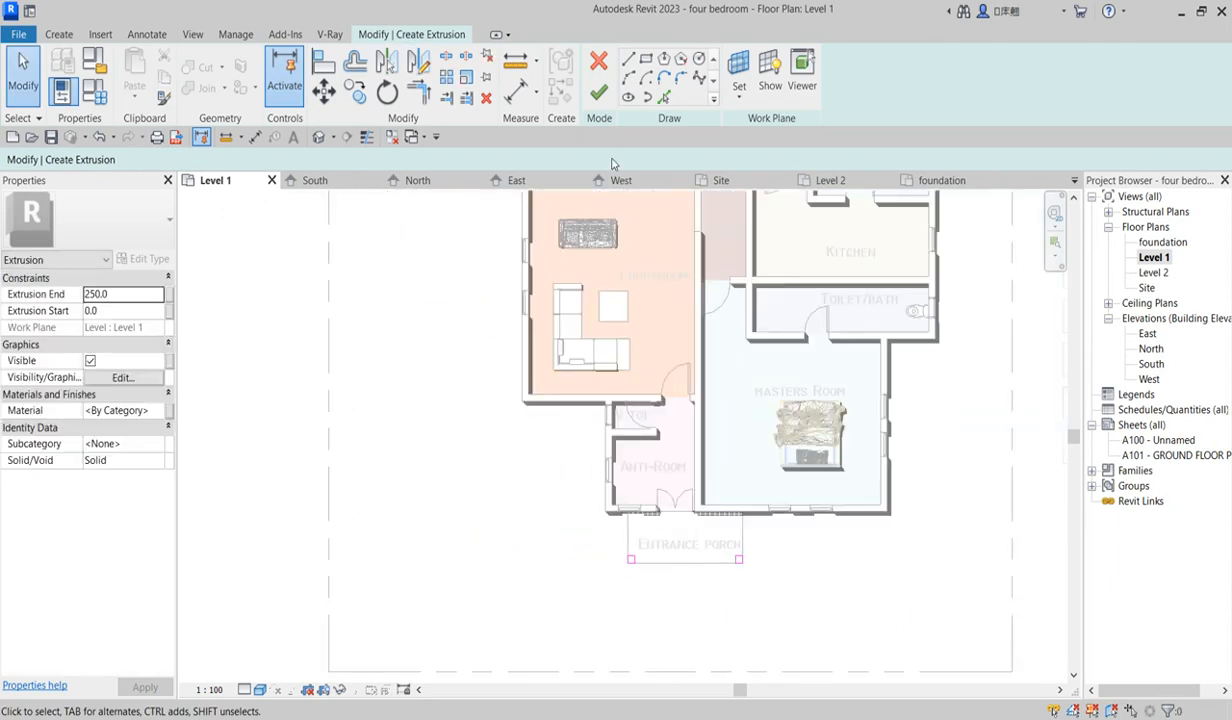
left_click(598, 94)
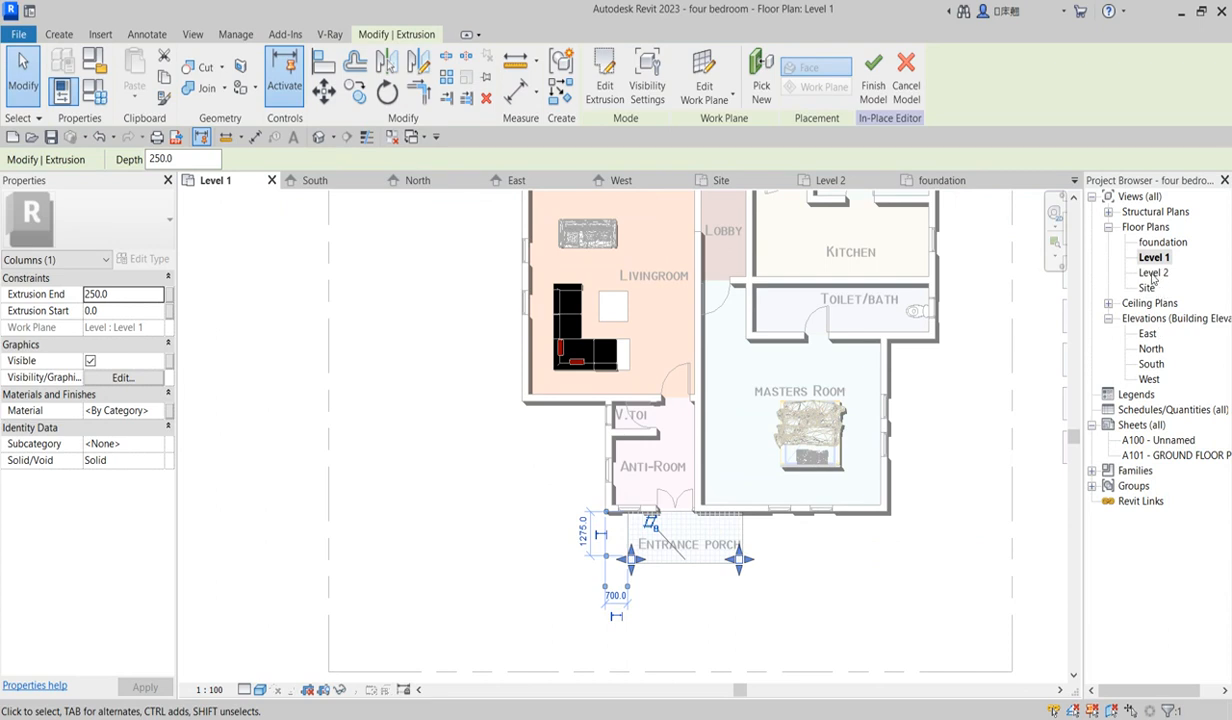
In the South elevation, stretch the column extrusion down to the foundation level at -1000 and up to Level 2 at 3000
double_click(1151, 364)
left_click(536, 503)
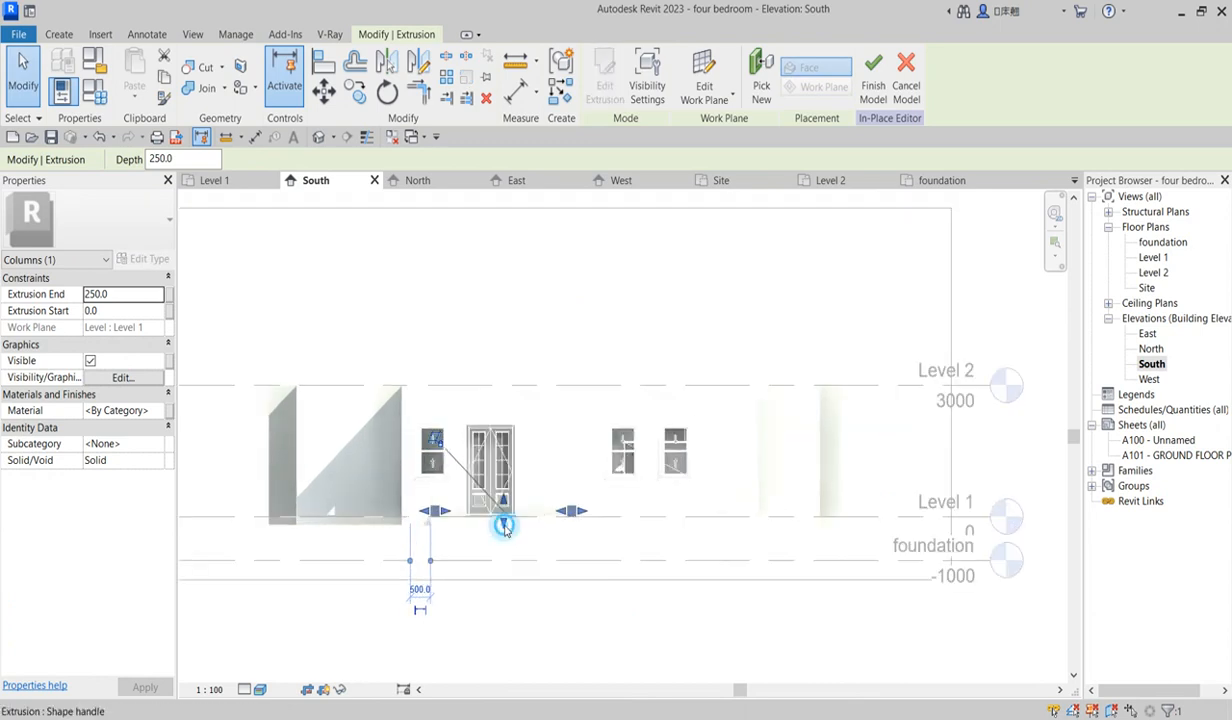
left_click_drag(503, 559, 503, 566)
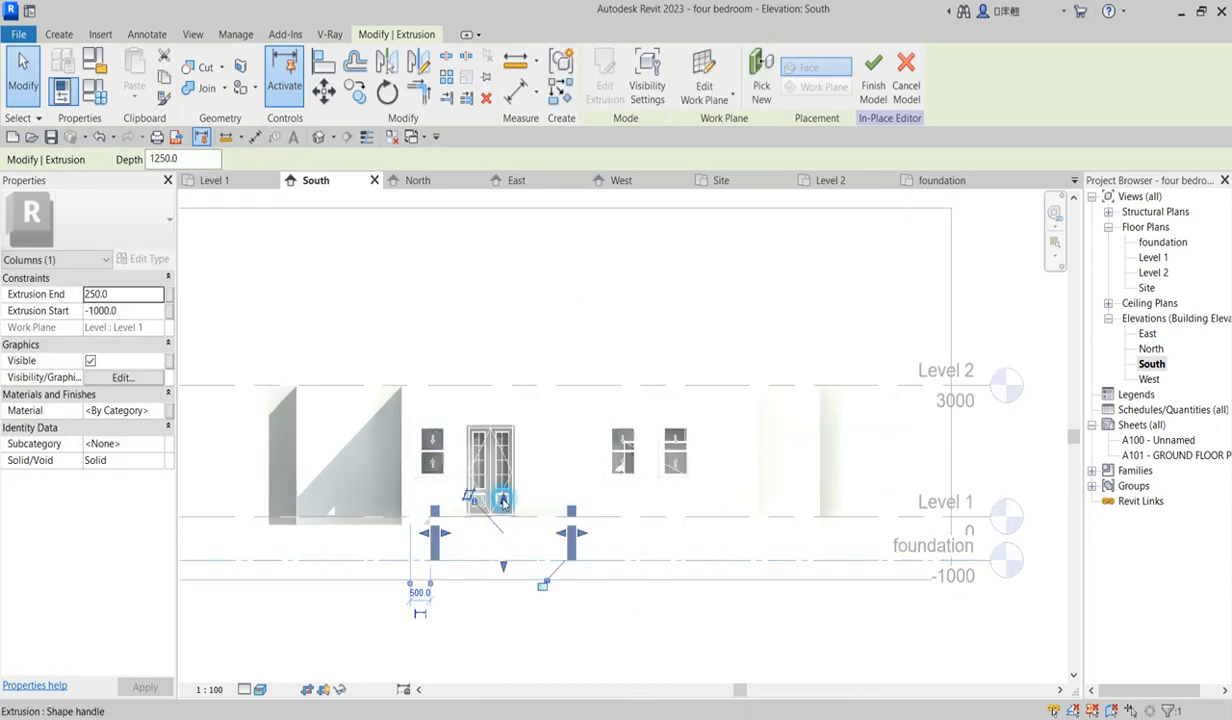
left_click_drag(513, 406, 522, 399)
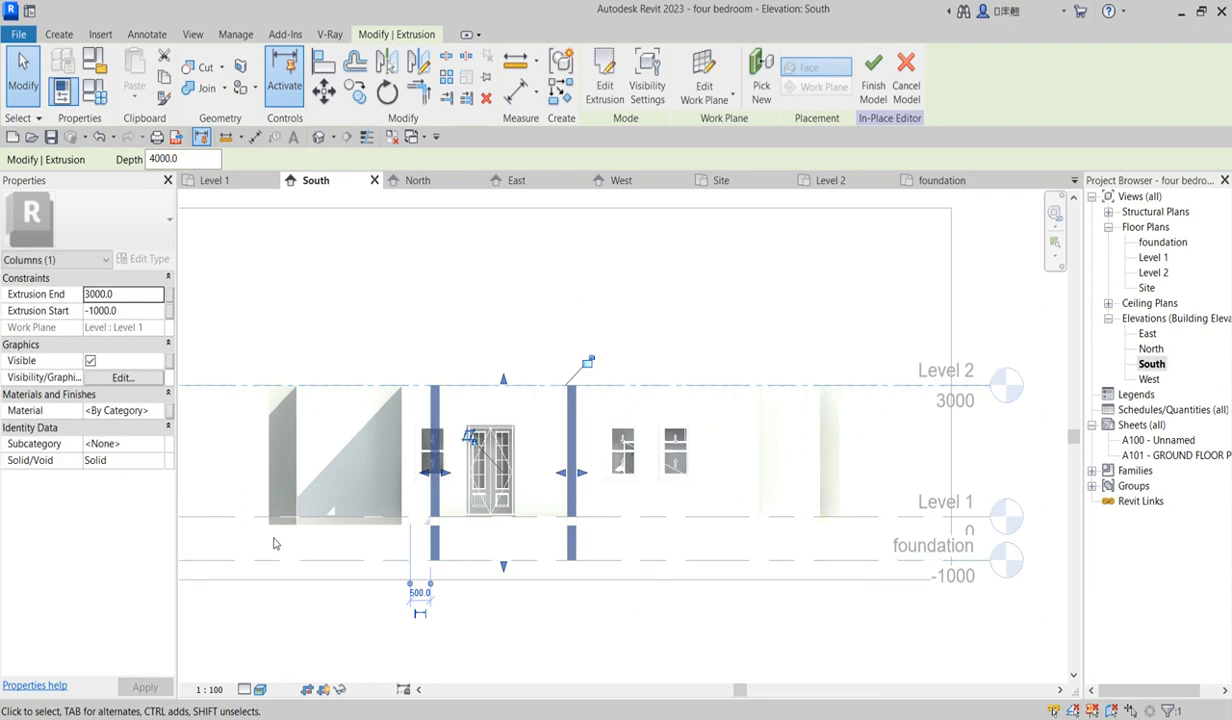
scroll(815, 563, "down", 2)
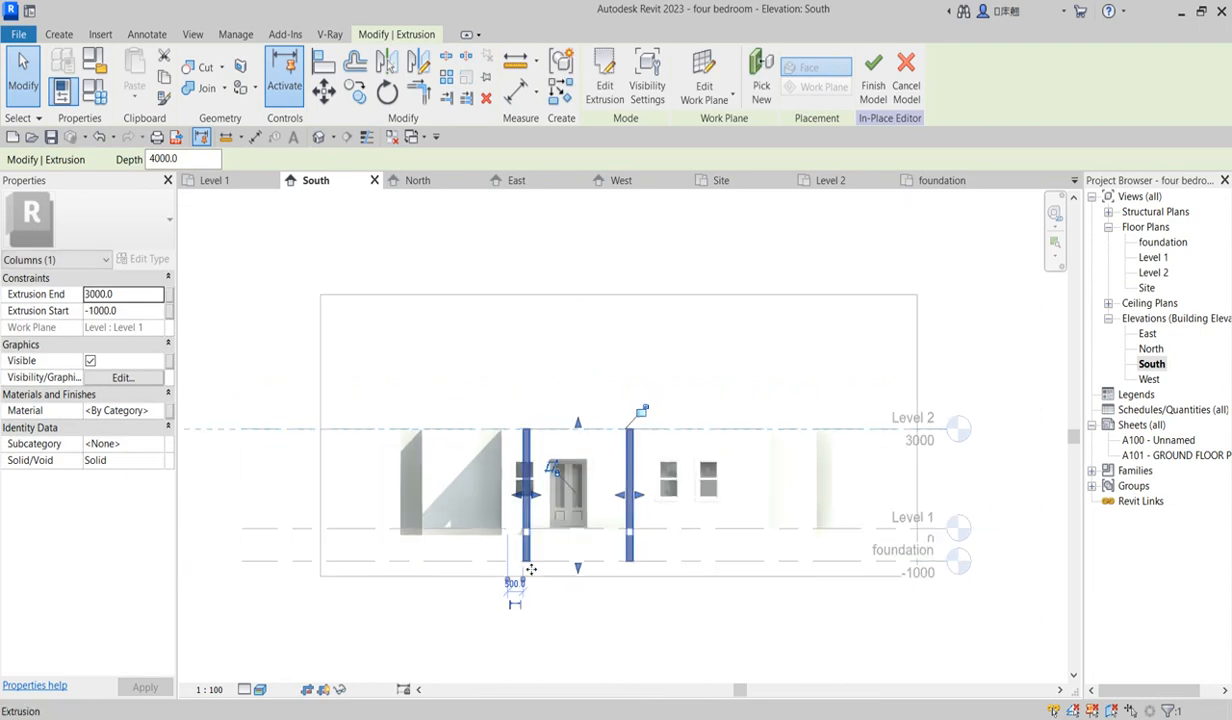
scroll(408, 563, "up", 2)
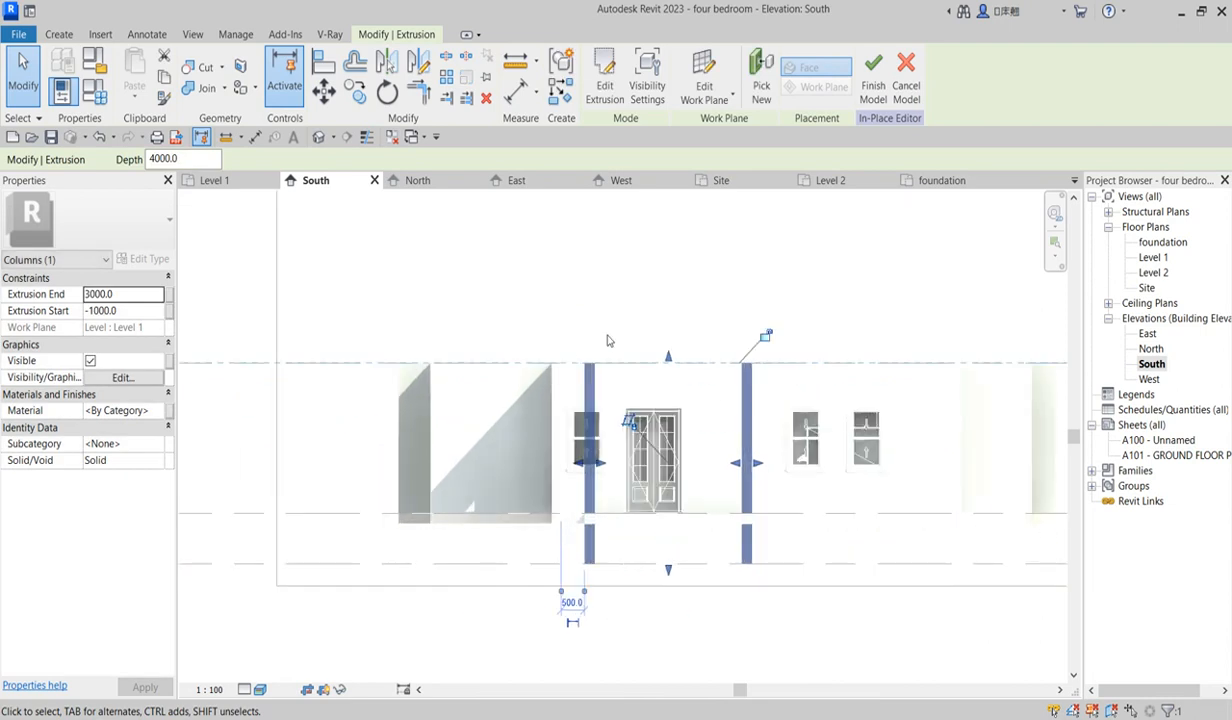
left_click(638, 326)
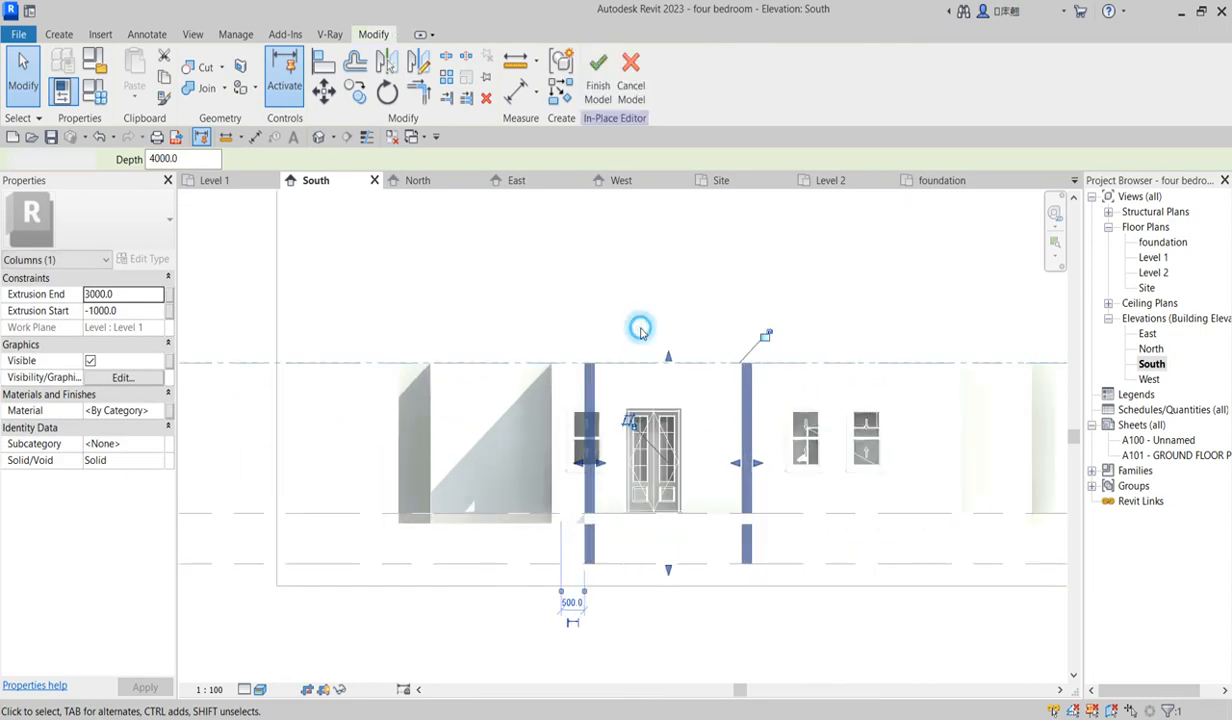
Return to the Level 1 floor plan and finish the in-place column model
double_click(1151, 258)
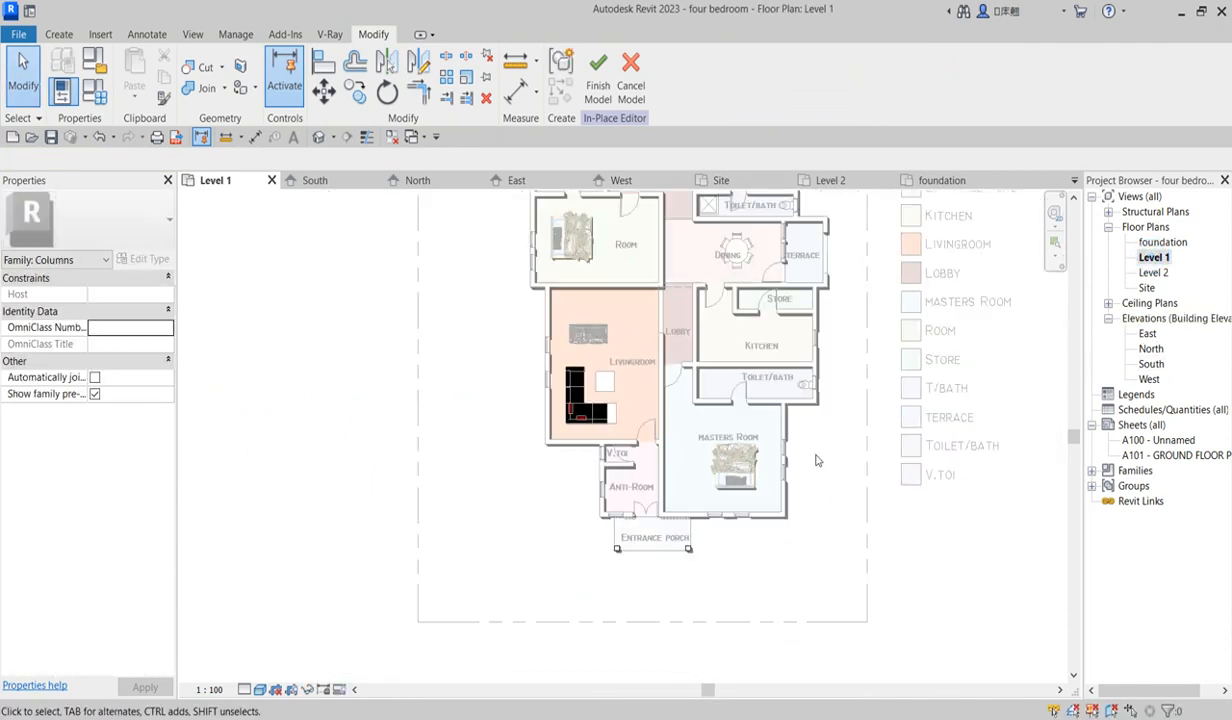
scroll(709, 611, "up", 1)
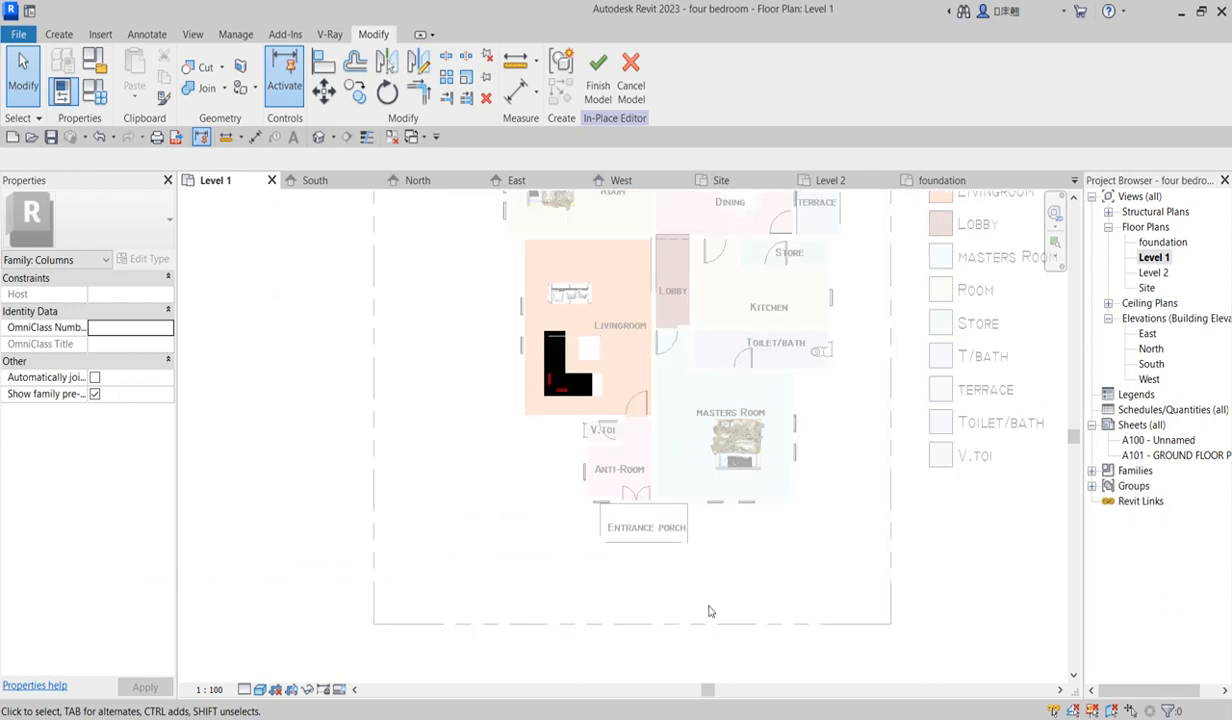
left_click(597, 76)
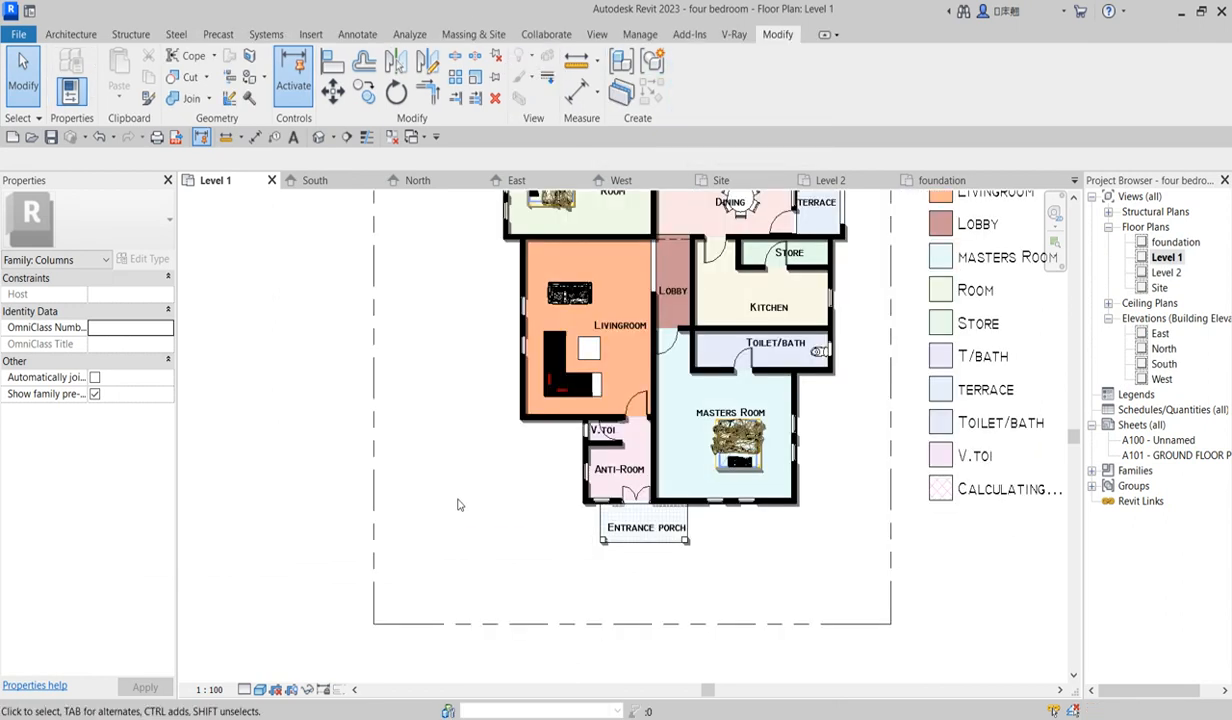
scroll(458, 540, "down", 1)
scroll(614, 395, "up", 1)
scroll(757, 330, "up", 2)
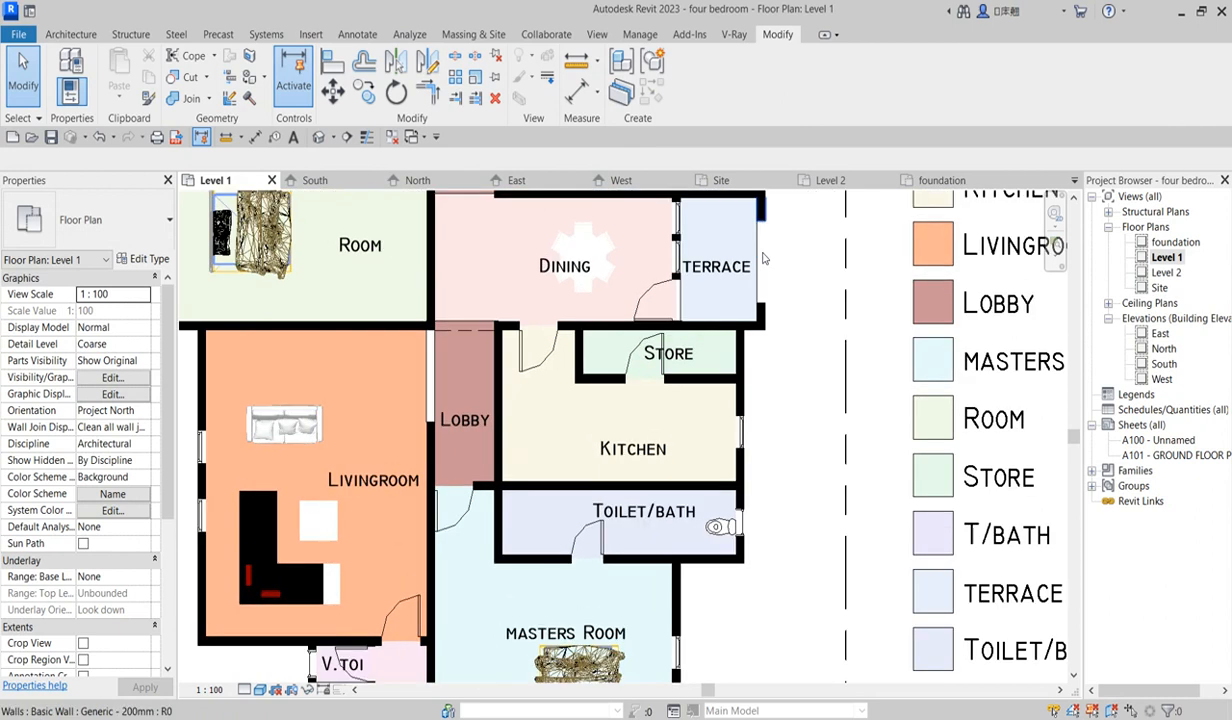
scroll(740, 330, "down", 1)
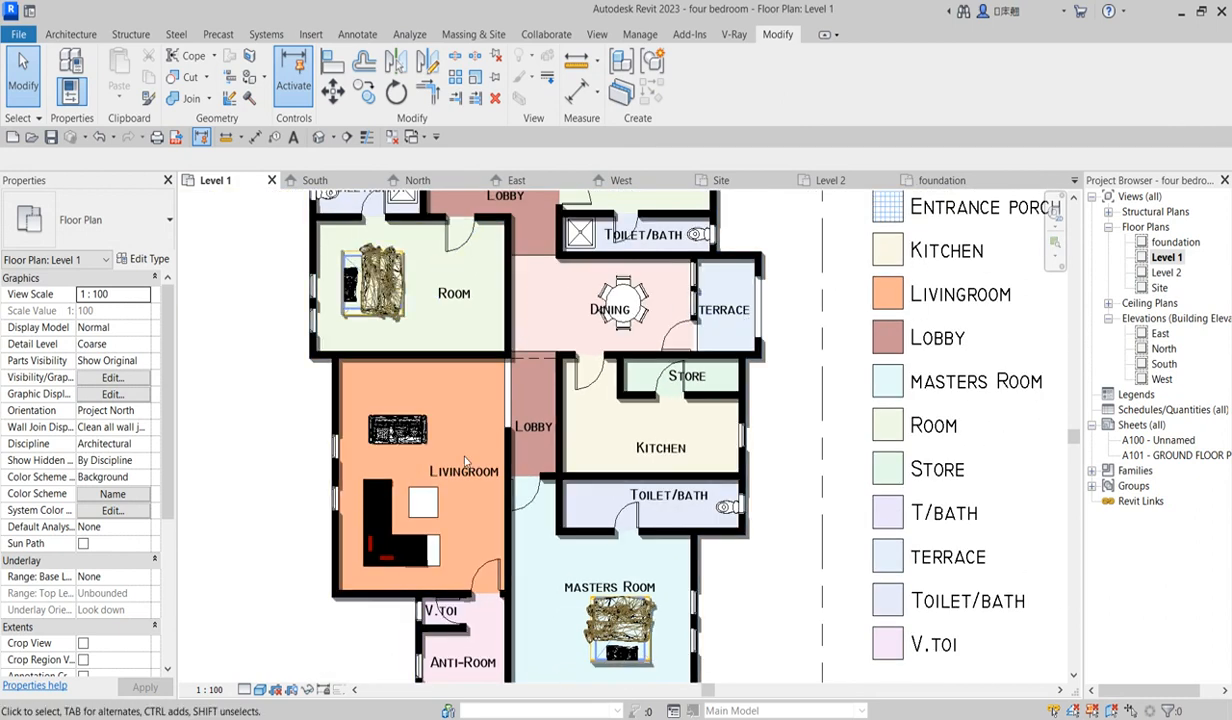
Extend the store's south wall out to the terrace wall line and shorten the kitchen's east wall to end at it
scroll(714, 405, "up", 2)
left_click(719, 395)
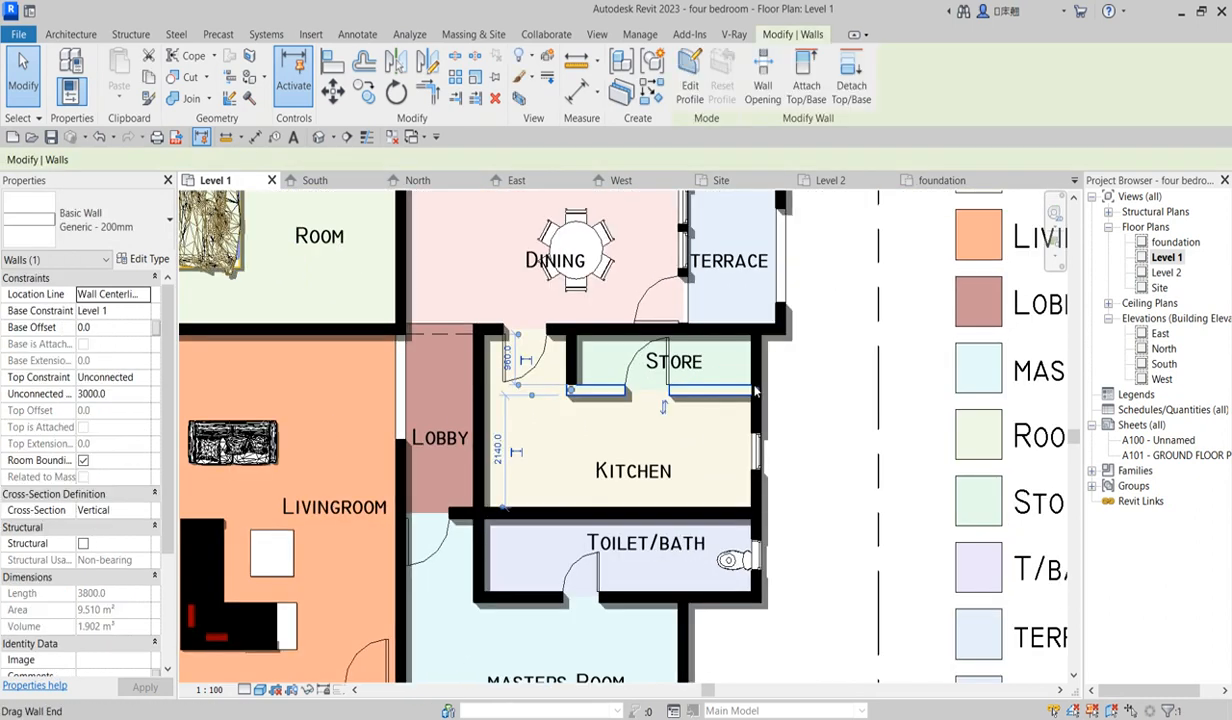
left_click_drag(756, 390, 794, 396)
left_click(759, 343)
left_click_drag(759, 335, 762, 395)
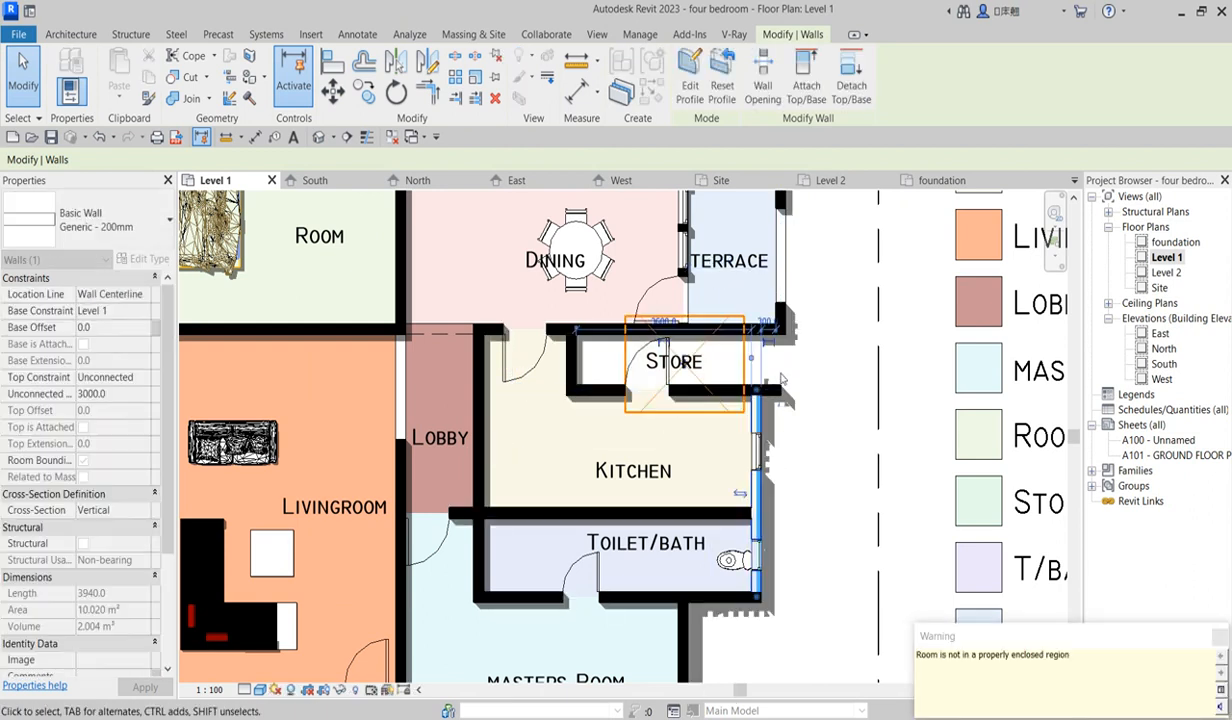
left_click(823, 503)
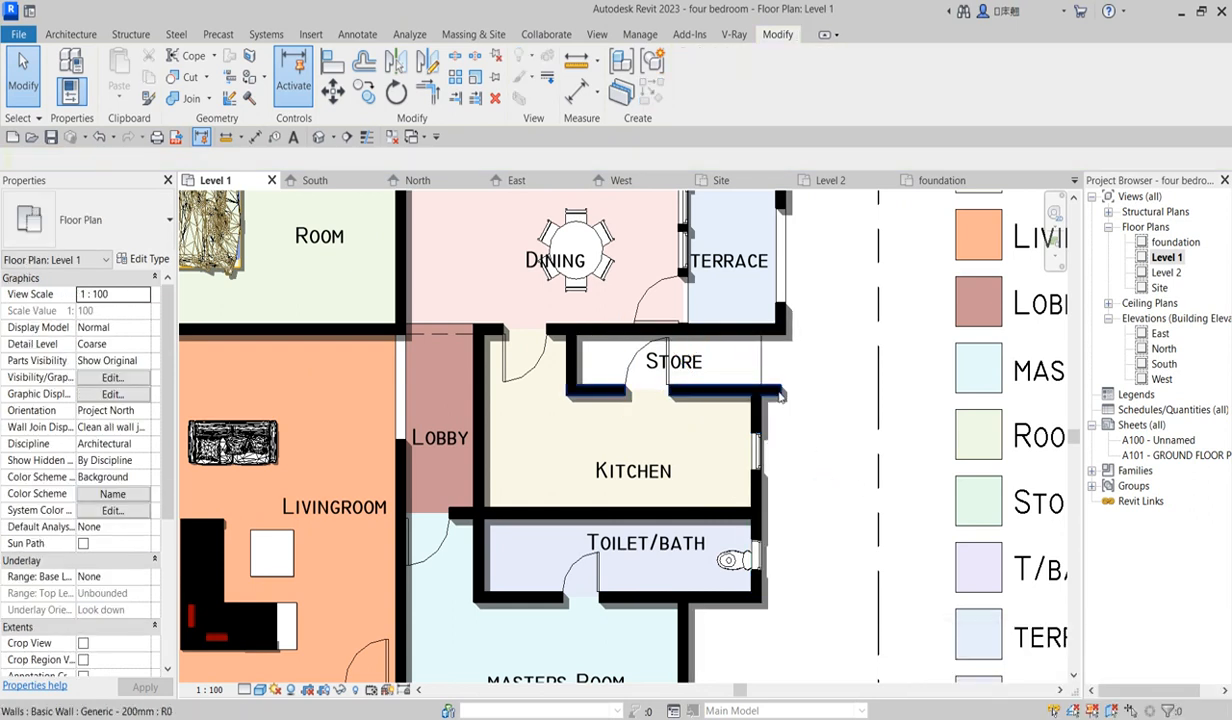
Extend the terrace's outer east wall down to the store's south wall so it encloses the store
left_click(786, 320)
left_click_drag(782, 327, 783, 391)
left_click(829, 470)
scroll(828, 467, "down", 2)
scroll(710, 393, "up", 2)
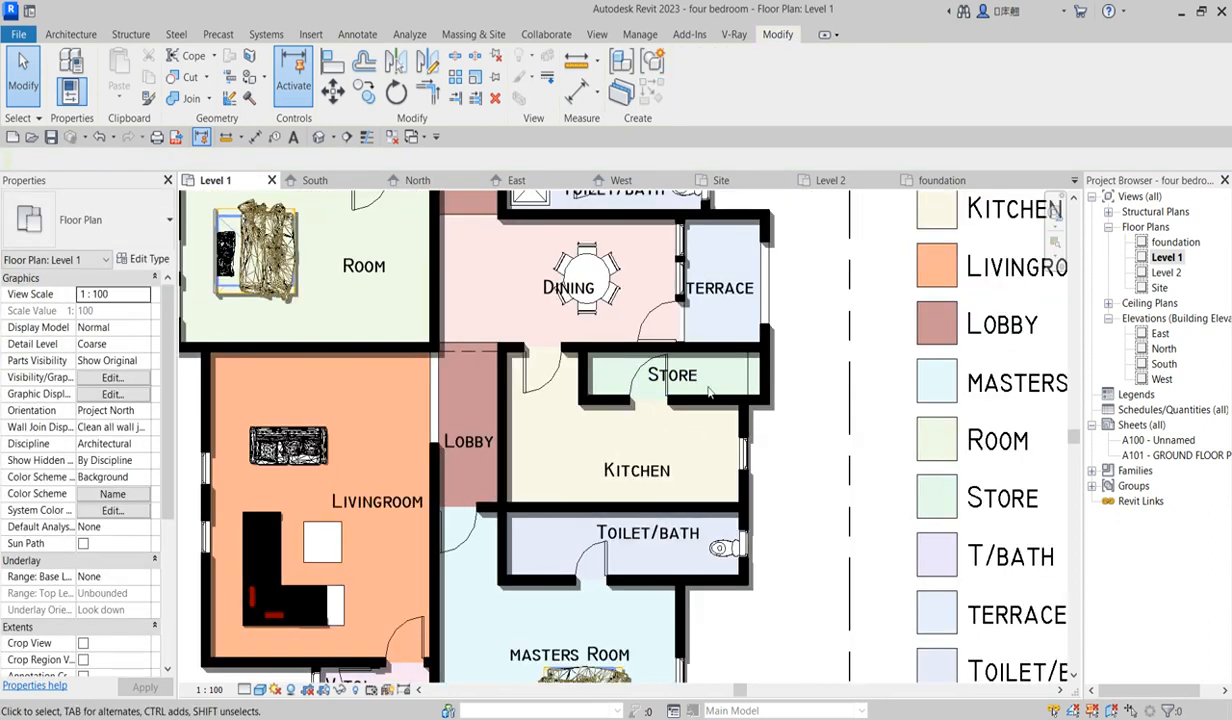
Edit the Generic 150mm floor's boundary, aligning its edge beside the store with the outer face of the store's south wall, and finish the sketch
left_click(750, 381)
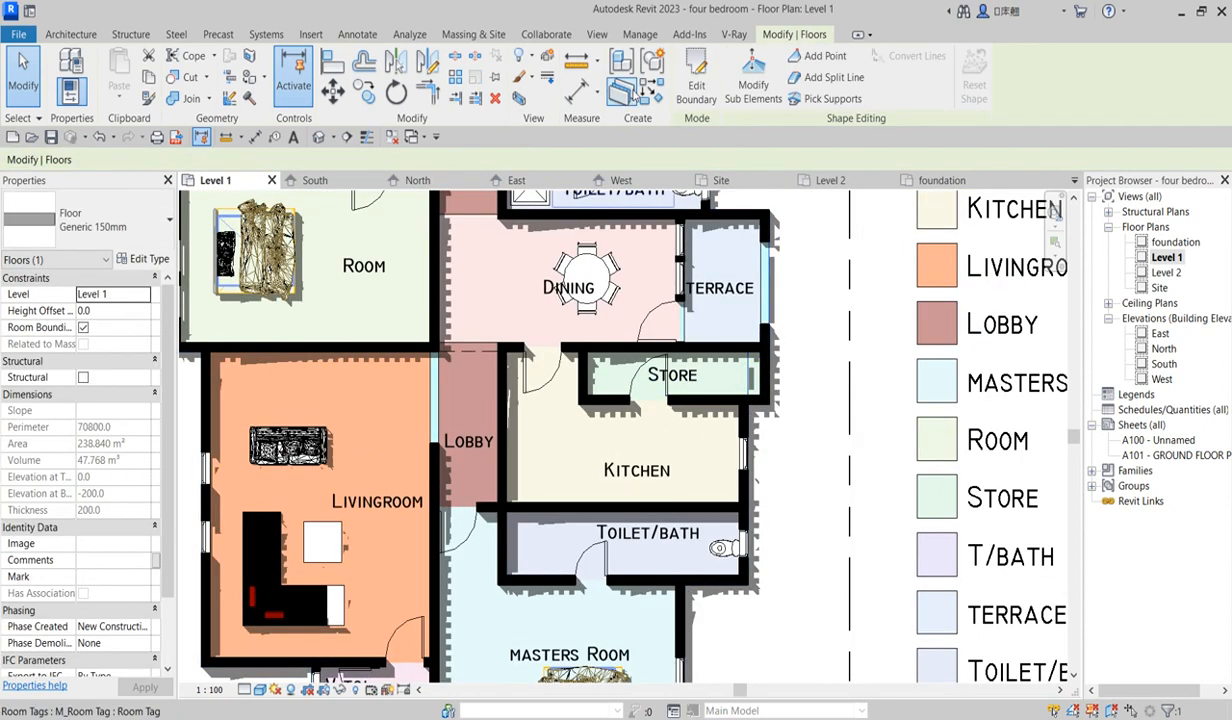
left_click(668, 75)
scroll(777, 407, "up", 2)
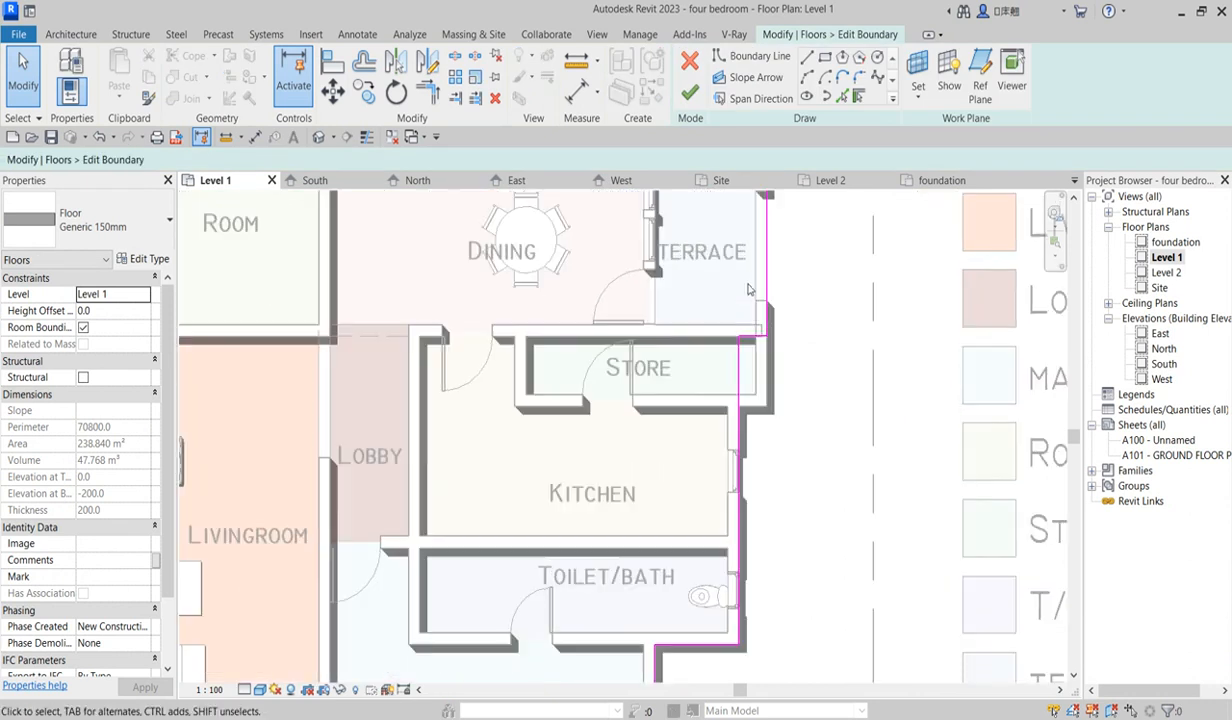
left_click(338, 62)
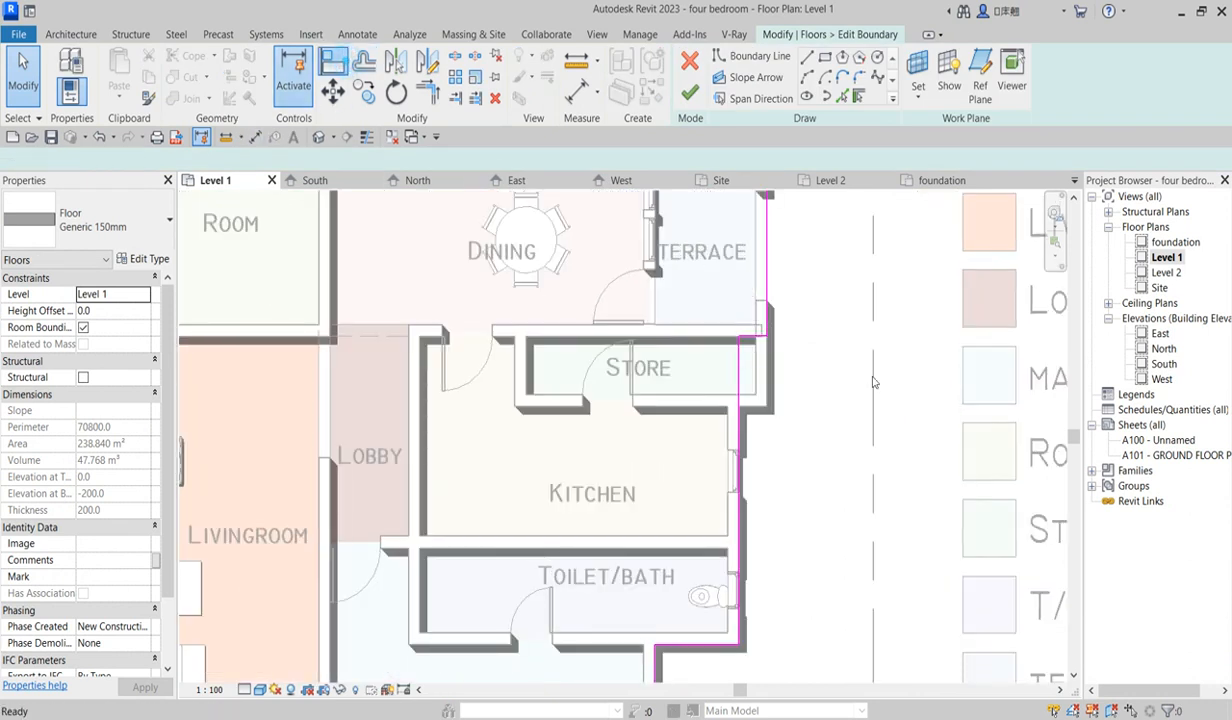
key("a")
key("l")
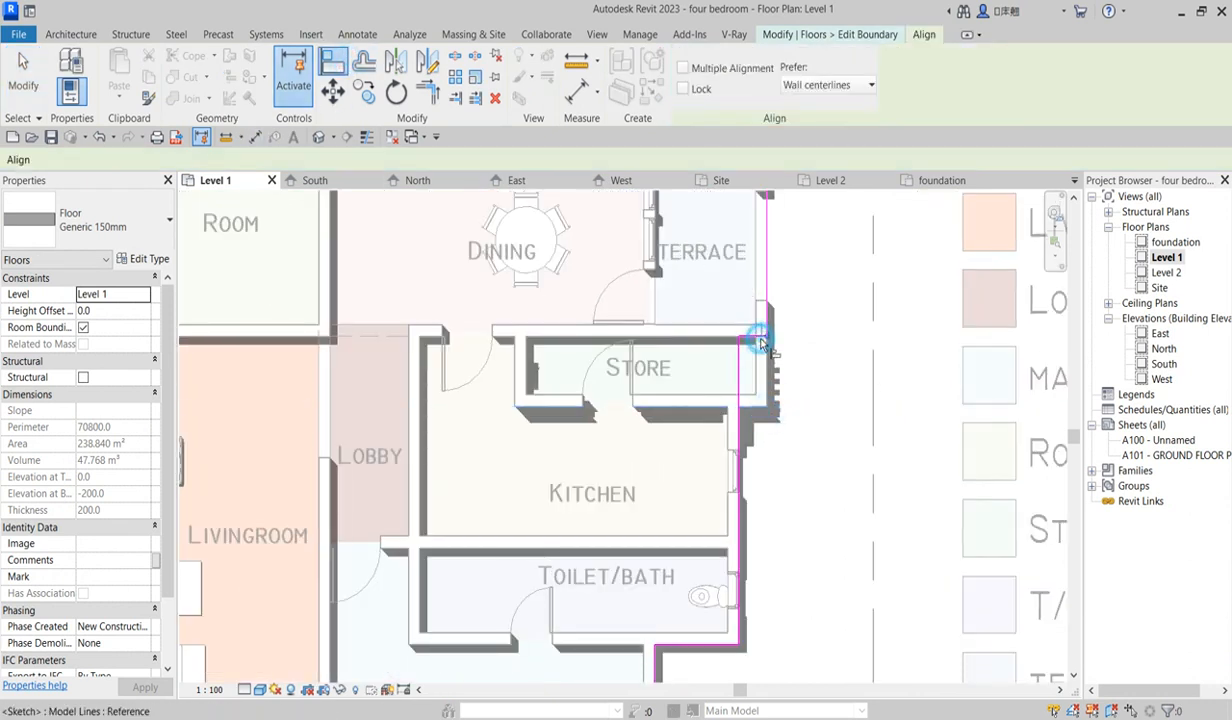
scroll(777, 407, "up", 2)
left_click(753, 406)
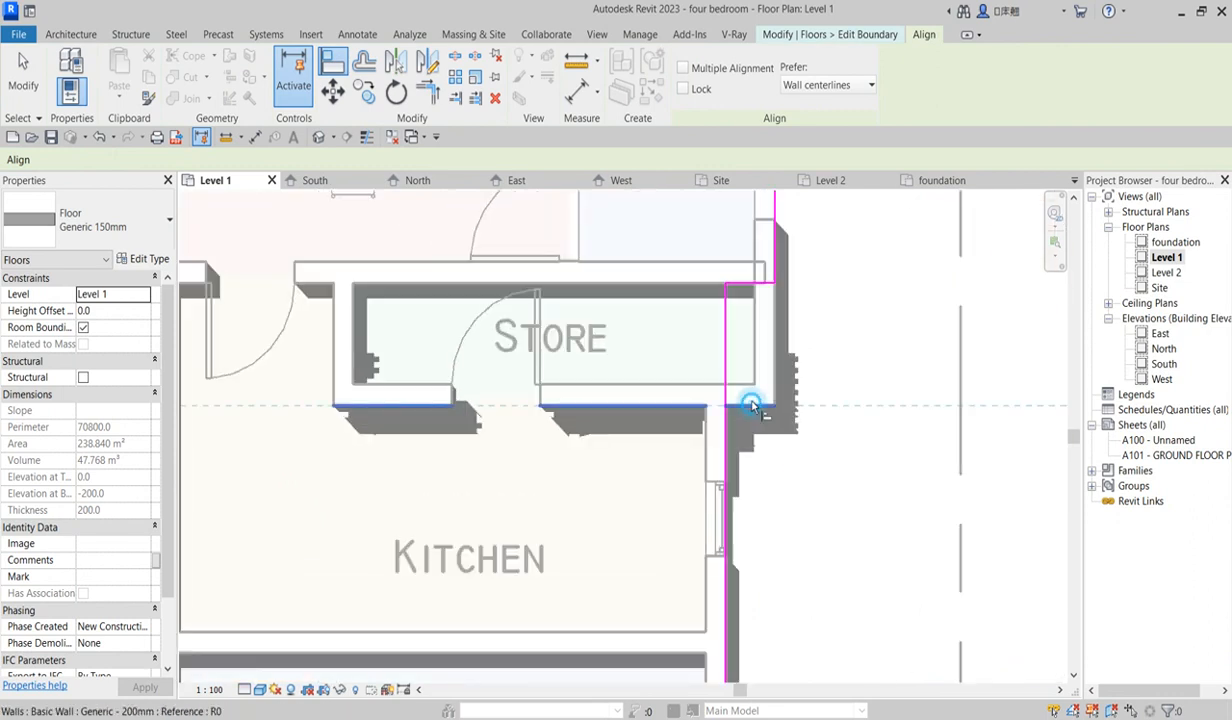
left_click(757, 289)
scroll(740, 330, "down", 4)
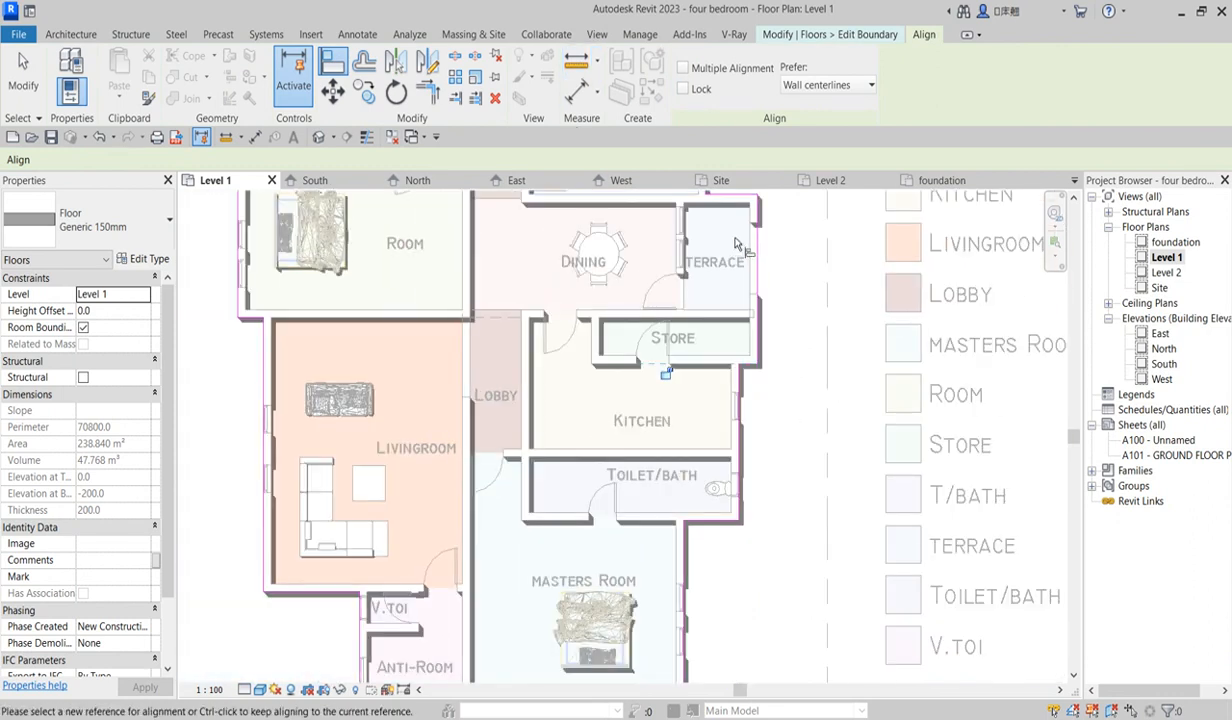
right_click(792, 270)
left_click(820, 275)
right_click(806, 240)
left_click(843, 247)
left_click(665, 88)
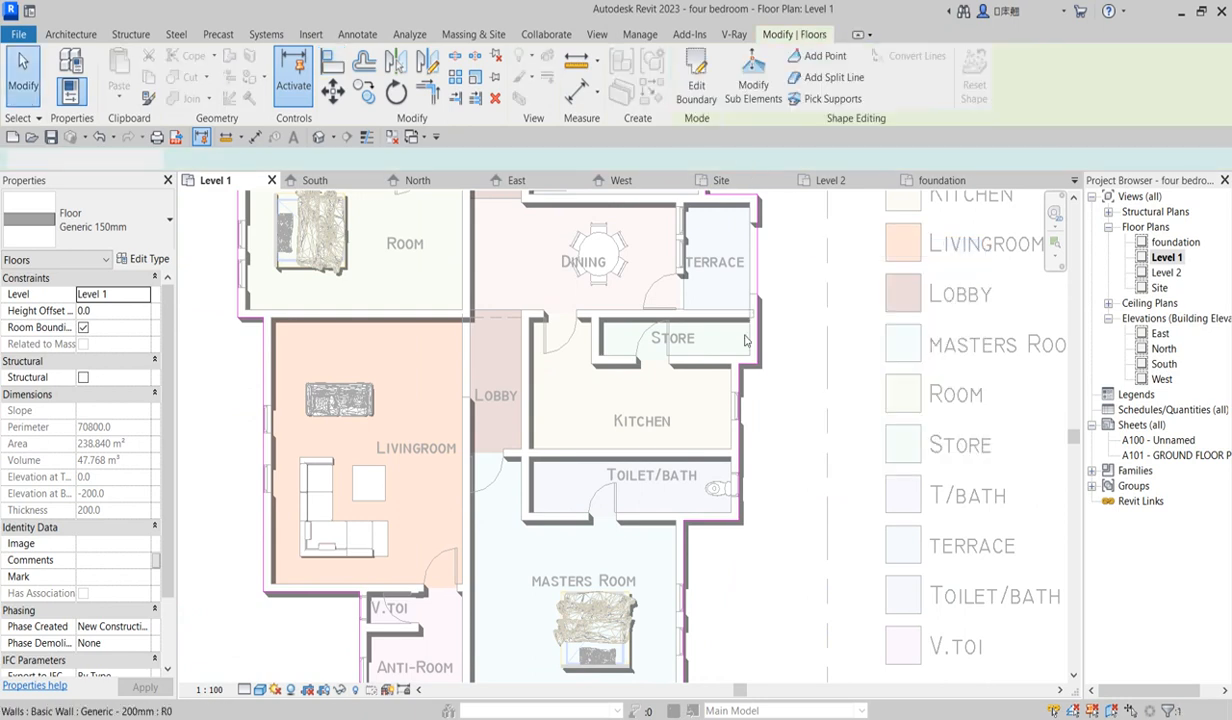
scroll(785, 433, "down", 3)
scroll(783, 440, "down", 2)
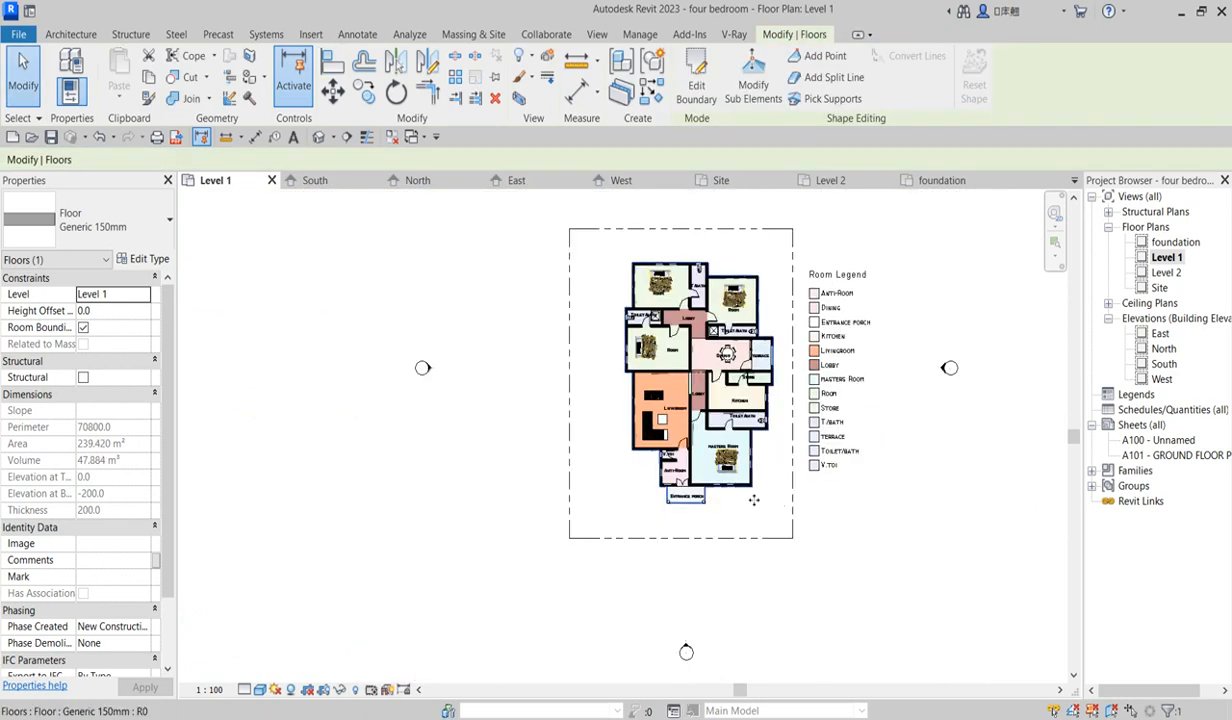
On the Level 2 plan, start a Roof by Footprint using Pick Lines with slope defined and an offset of 600
double_click(1166, 272)
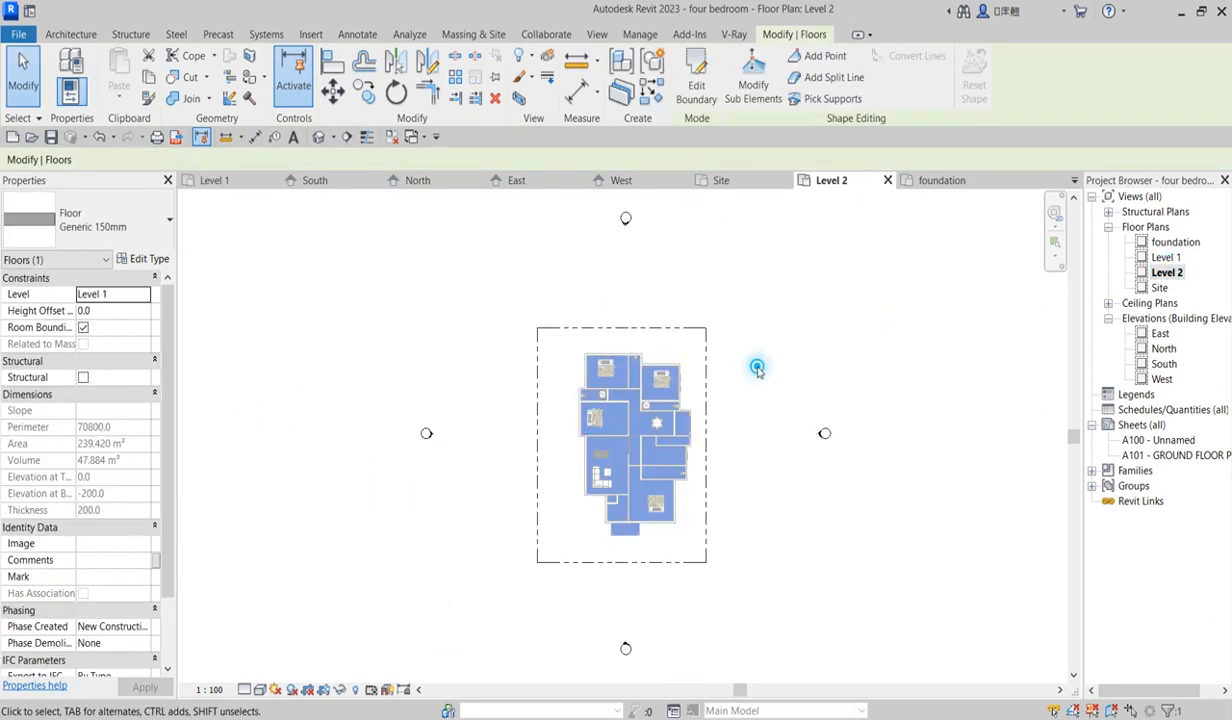
left_click(757, 372)
left_click(72, 34)
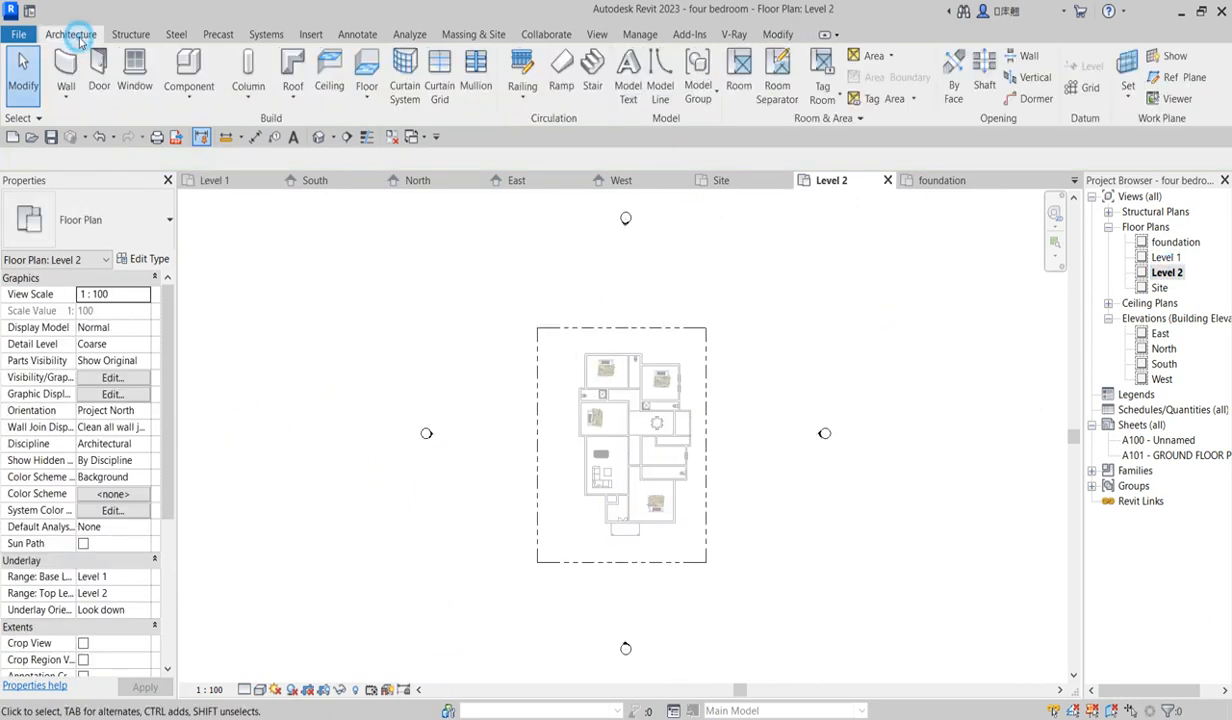
left_click(291, 96)
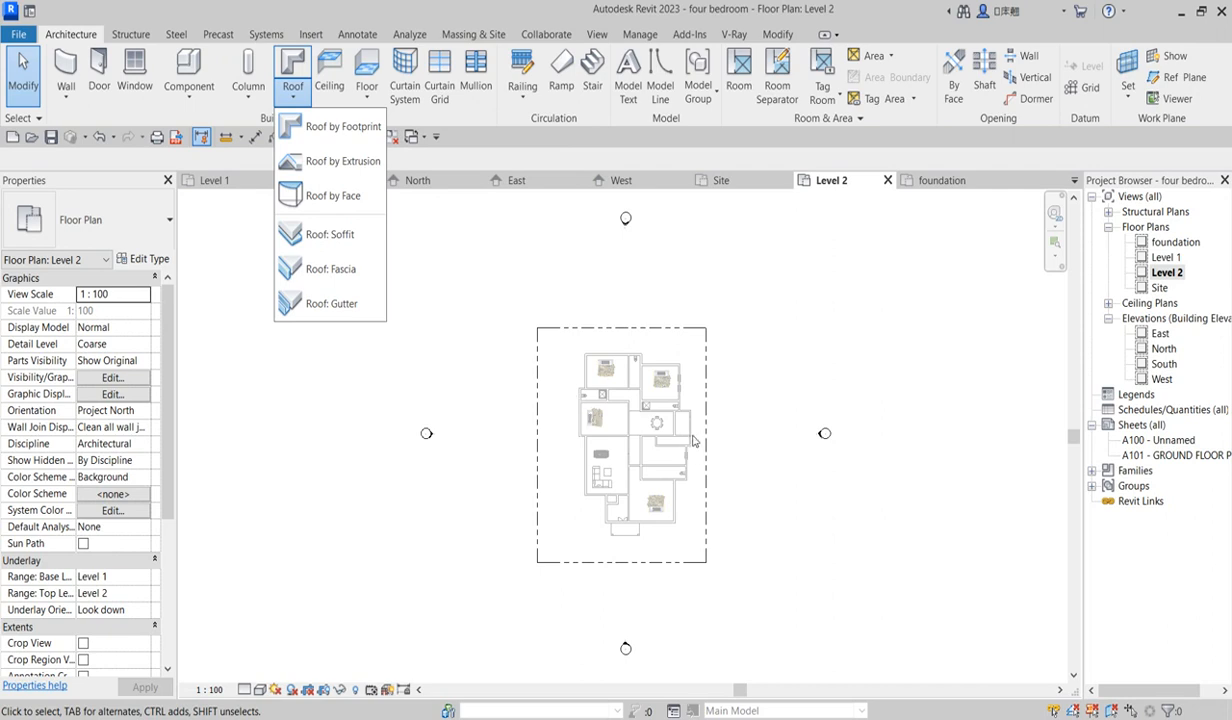
left_click(330, 126)
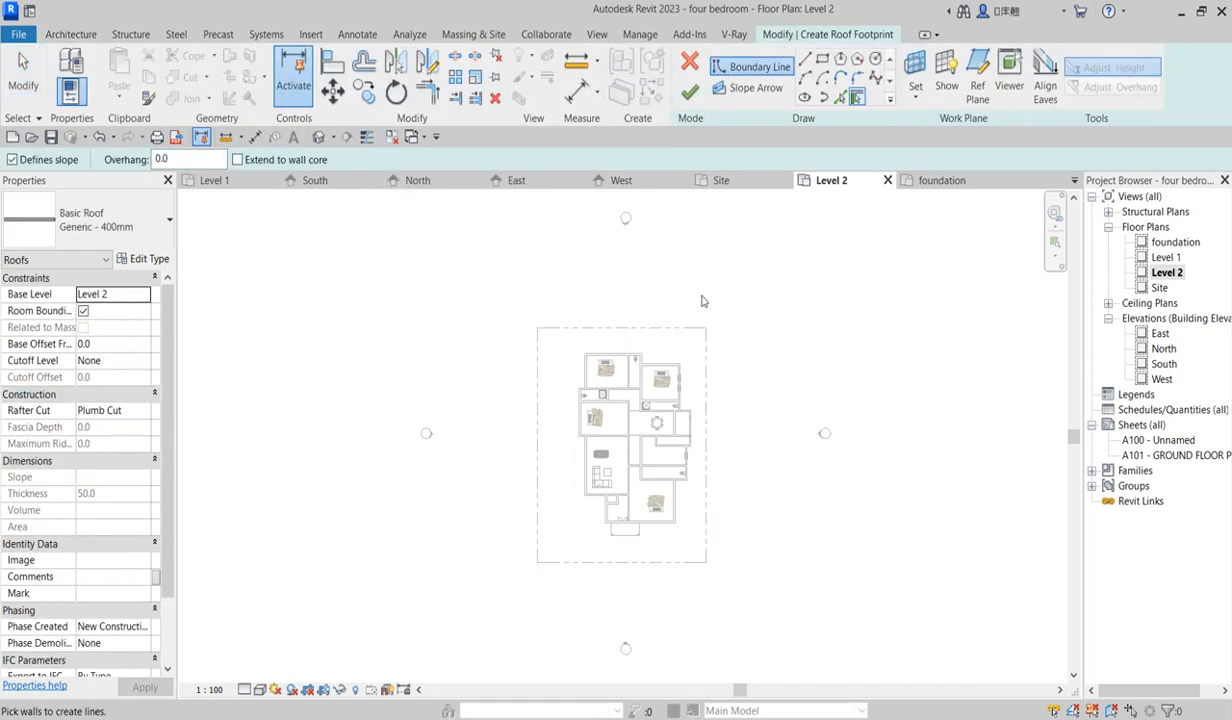
left_click(840, 97)
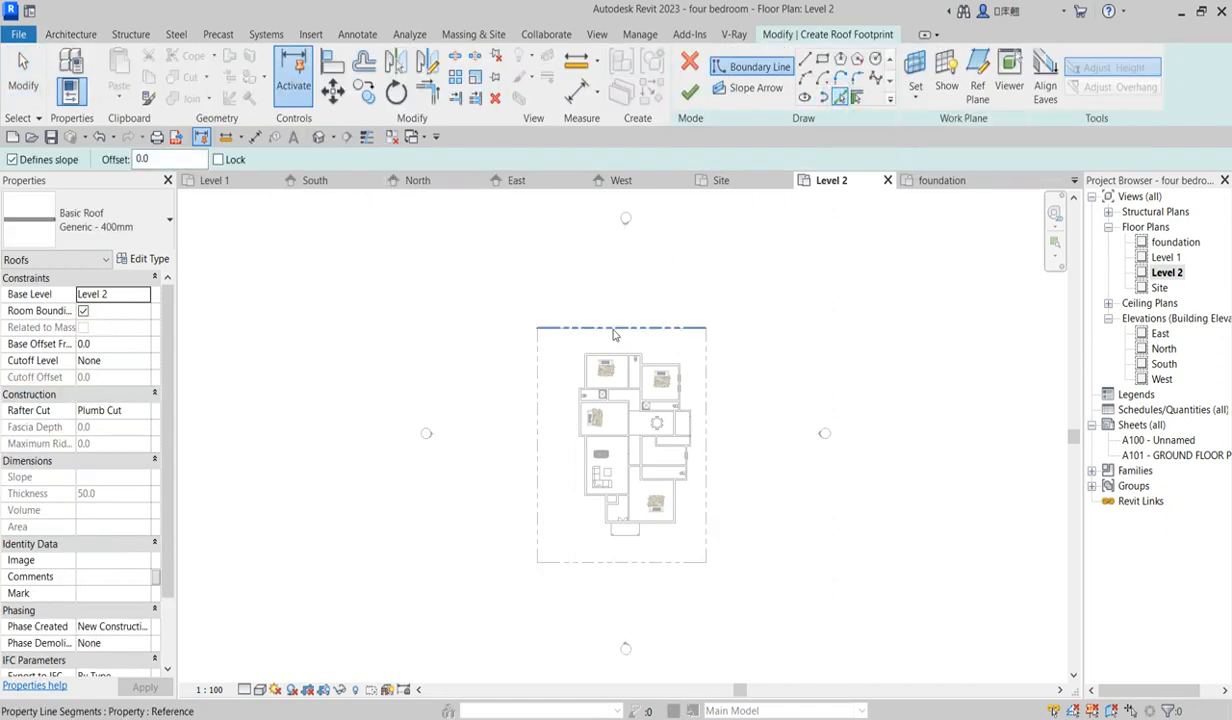
scroll(610, 345, "up", 5)
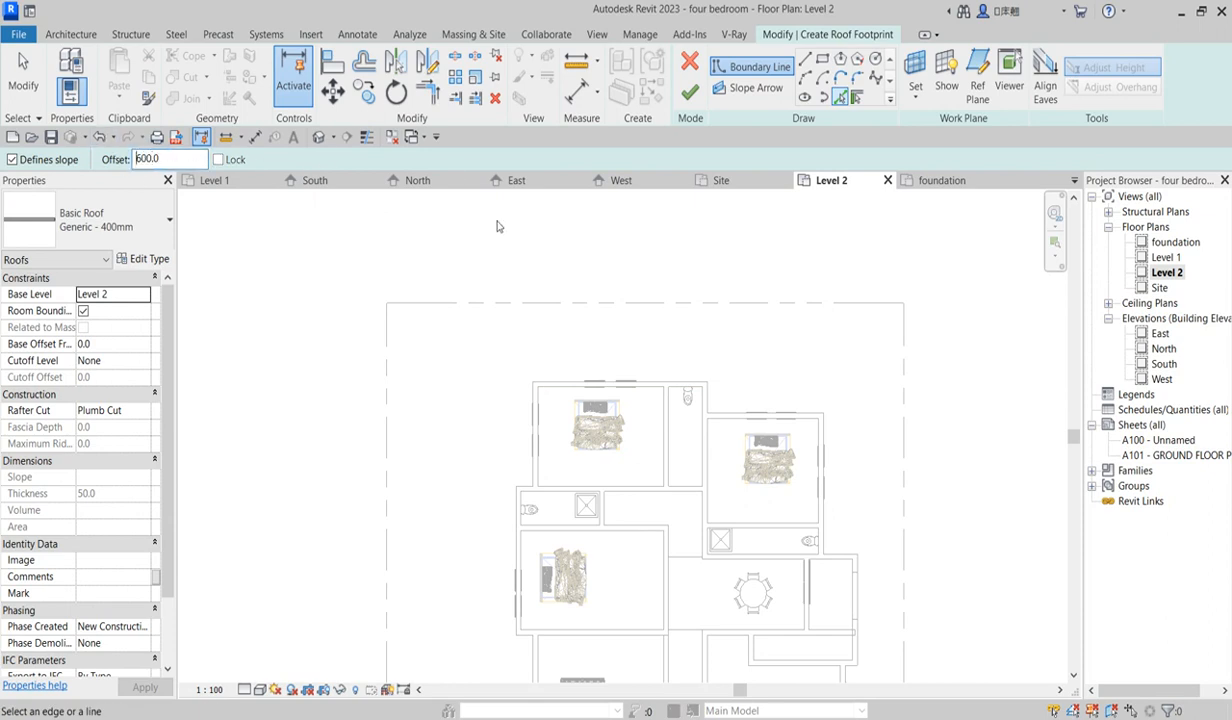
Add roof boundary lines offset 600 from the north, west and east walls of the upper-left bedroom block
scroll(554, 383, "up", 2)
left_click(554, 383)
scroll(529, 400, "up", 1)
left_click(528, 392)
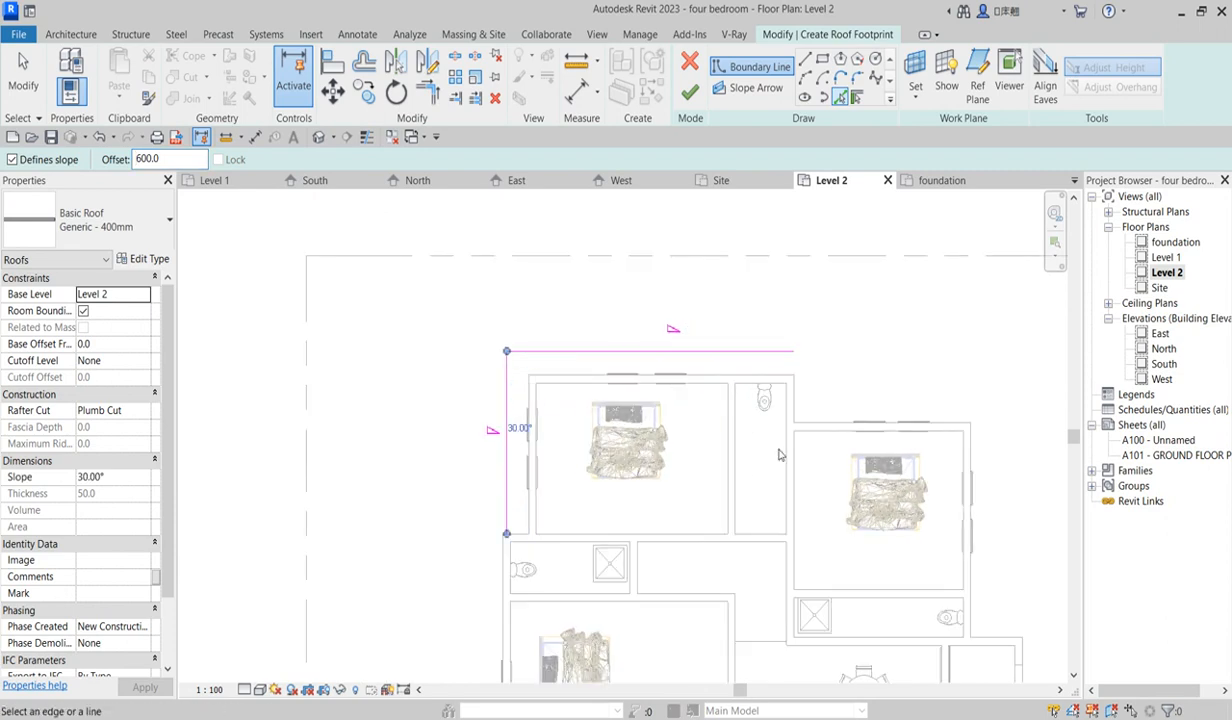
left_click(794, 400)
Add roof boundary lines offset 600 from the north and east walls of the upper-right bedroom
scroll(803, 378, "down", 3)
scroll(824, 406, "up", 2)
left_click(822, 407)
scroll(930, 418, "down", 4)
scroll(935, 418, "up", 2)
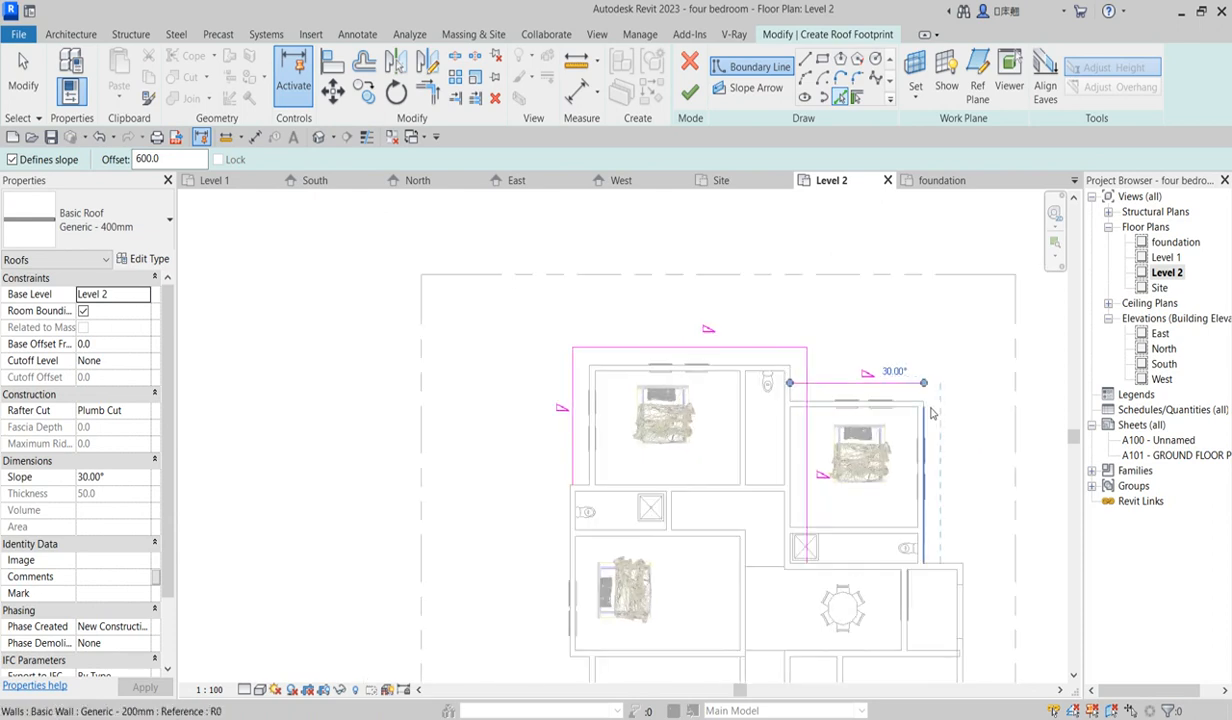
left_click(926, 421)
scroll(926, 421, "down", 3)
scroll(662, 571, "up", 3)
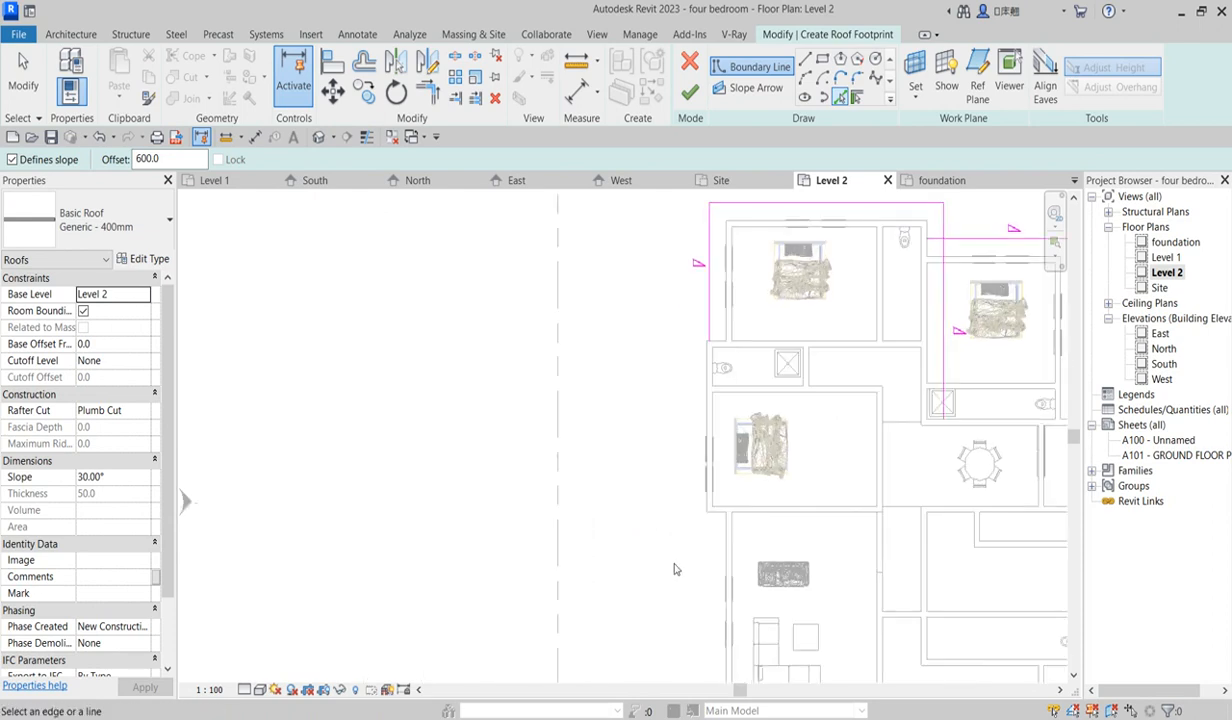
Add roof boundary lines offset 600 from the living room's west and south walls
left_click(710, 534)
scroll(705, 530, "down", 3)
scroll(658, 510, "up", 3)
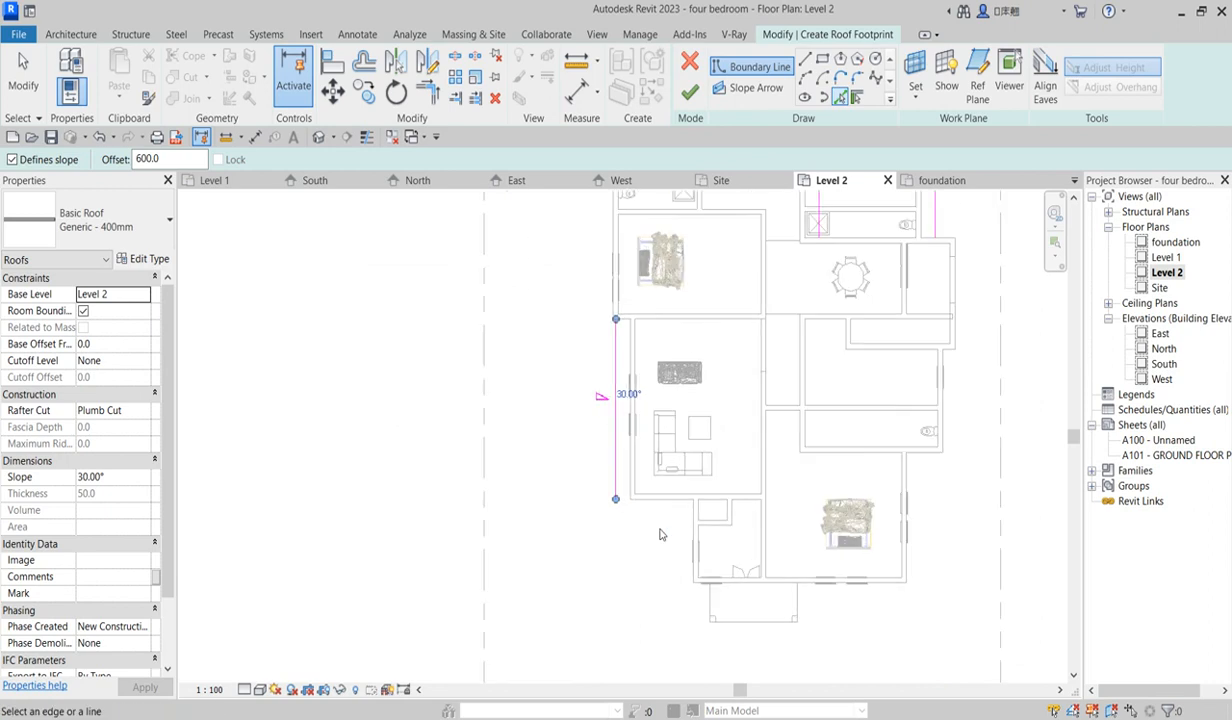
left_click(656, 502)
scroll(656, 502, "up", 2)
Add roof boundary lines offset 600 from the anti-room's west wall, the front wall and the masters room's east wall
left_click(693, 562)
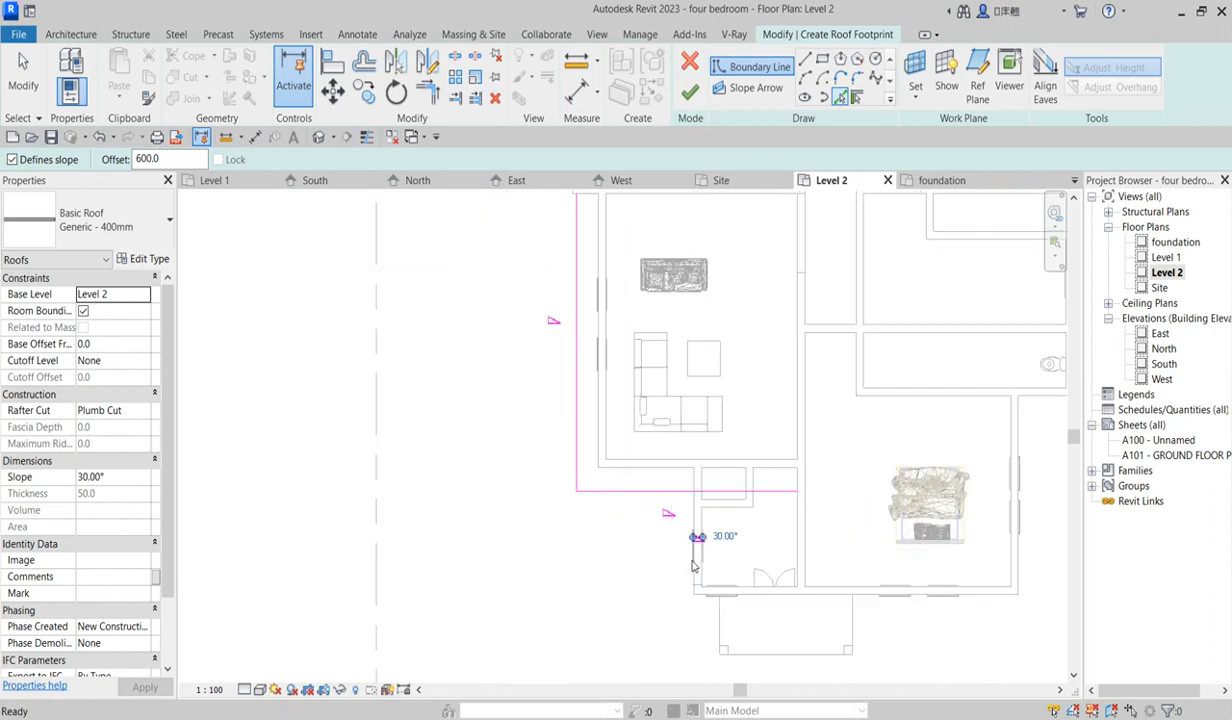
left_click(695, 570)
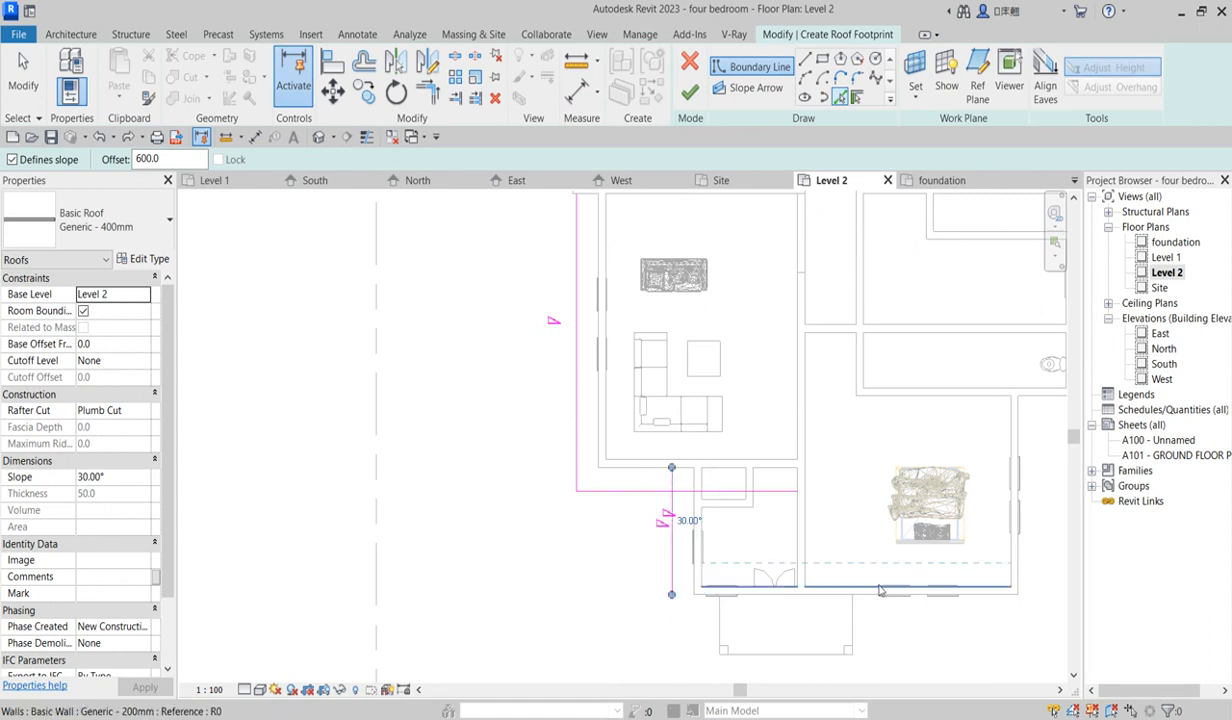
left_click(987, 597)
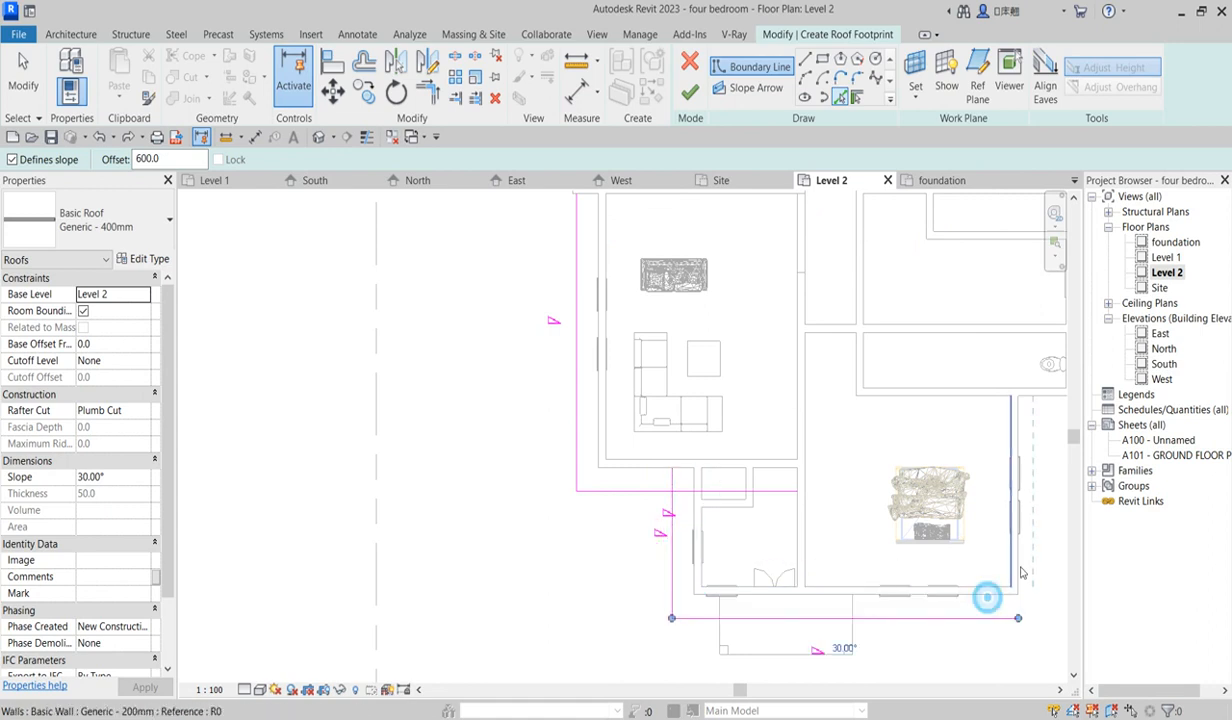
left_click(1012, 552)
scroll(665, 505, "down", 2)
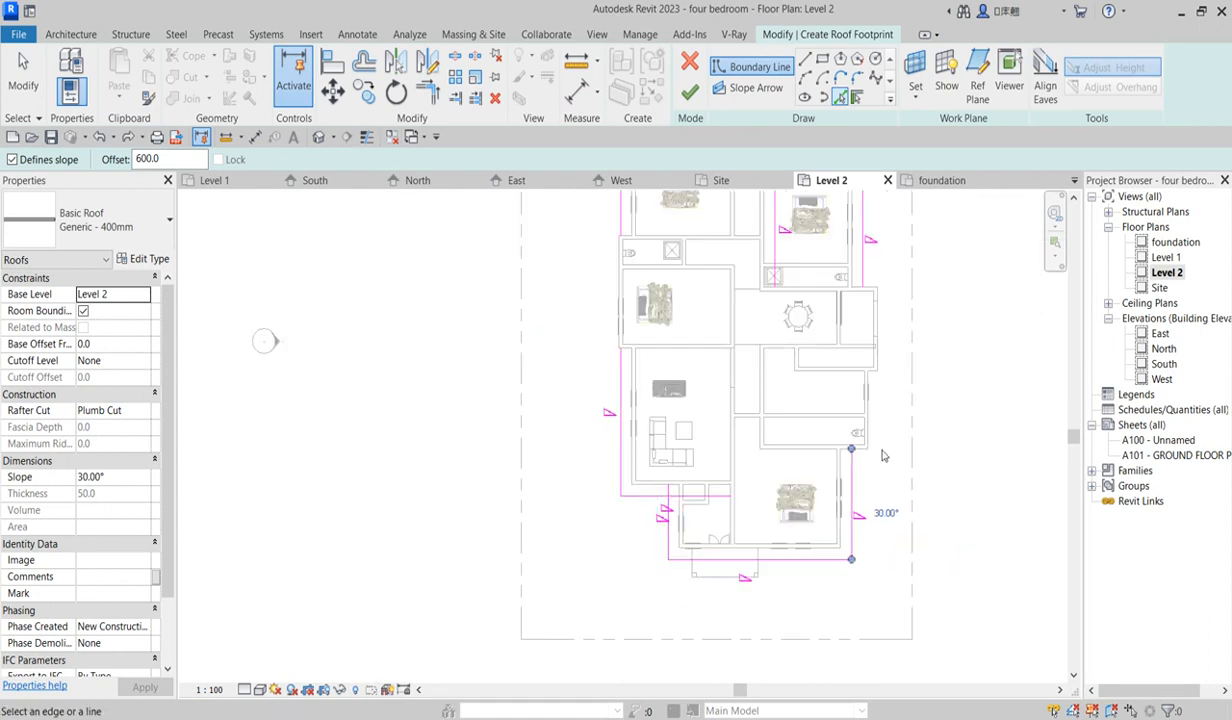
Add roof boundary lines offset 600 outside the toilet/bath's south wall, the kitchen's east wall and the dining-terrace north wall
scroll(882, 456, "up", 2)
left_click(839, 454)
left_click(862, 416)
scroll(860, 420, "down", 2)
scroll(847, 355, "up", 3)
scroll(847, 355, "down", 2)
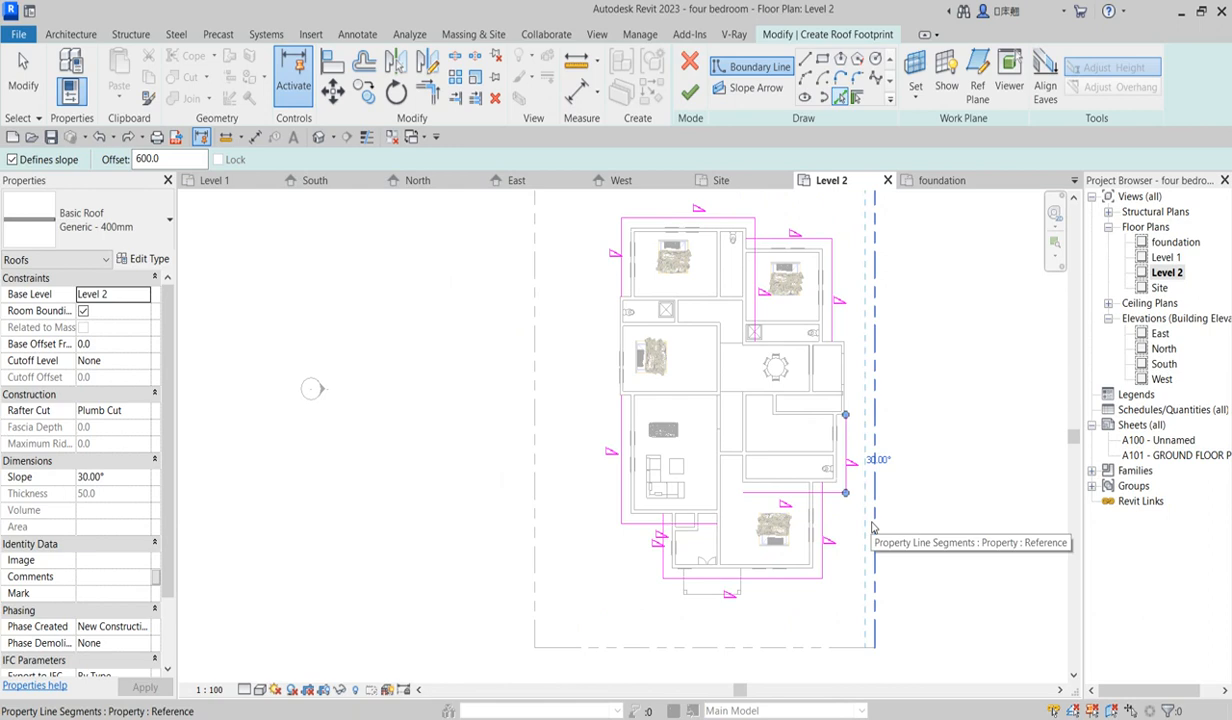
scroll(815, 310, "up", 3)
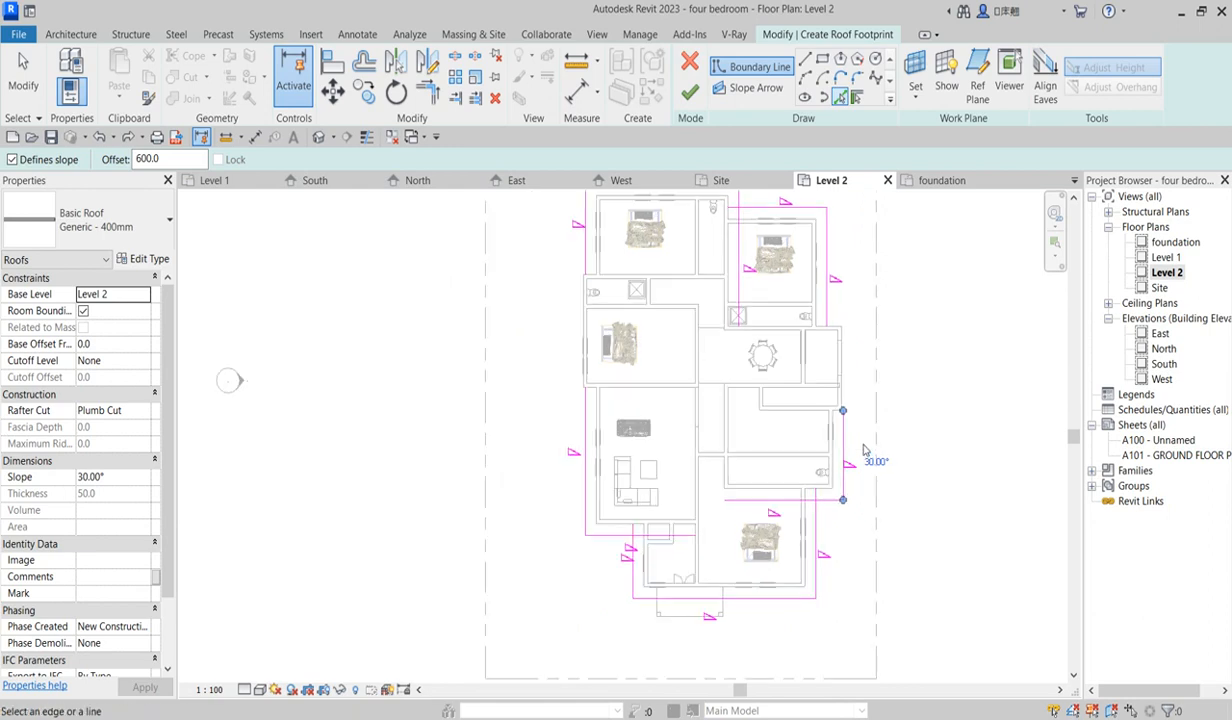
left_click(816, 312)
scroll(860, 380, "down", 2)
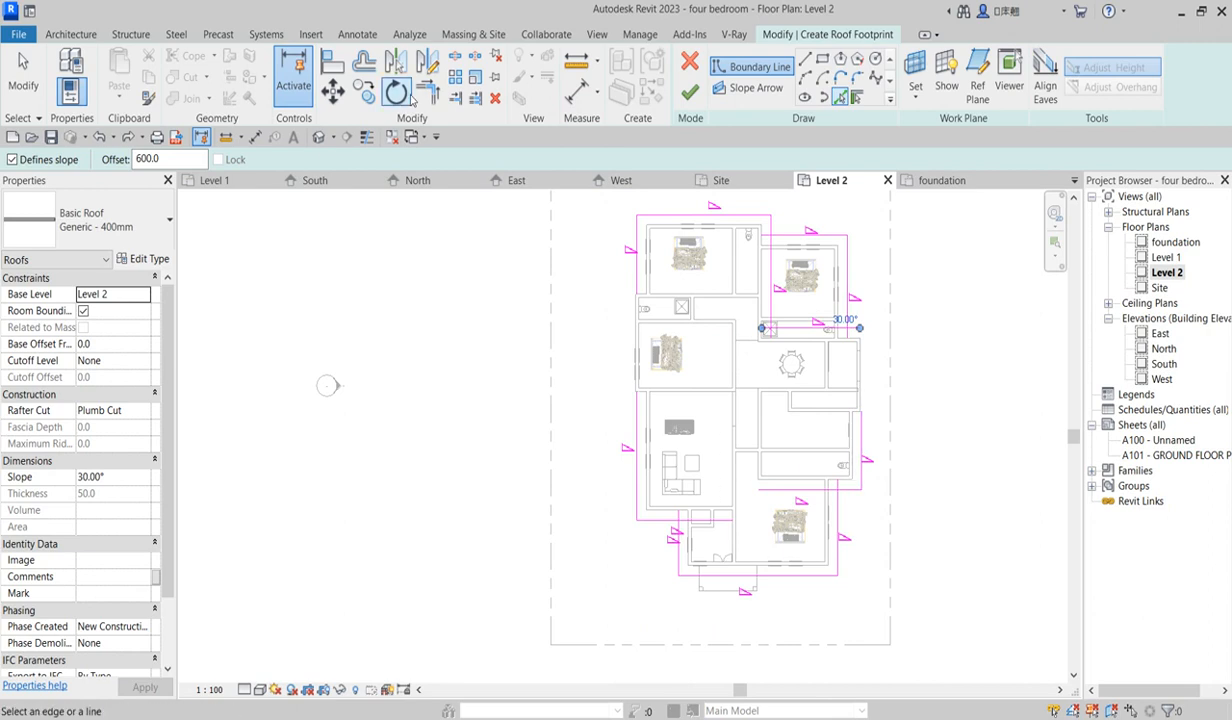
Trim and extend the roof boundary lines along the west side and at the terrace's north-east corner so they join
left_click(428, 90)
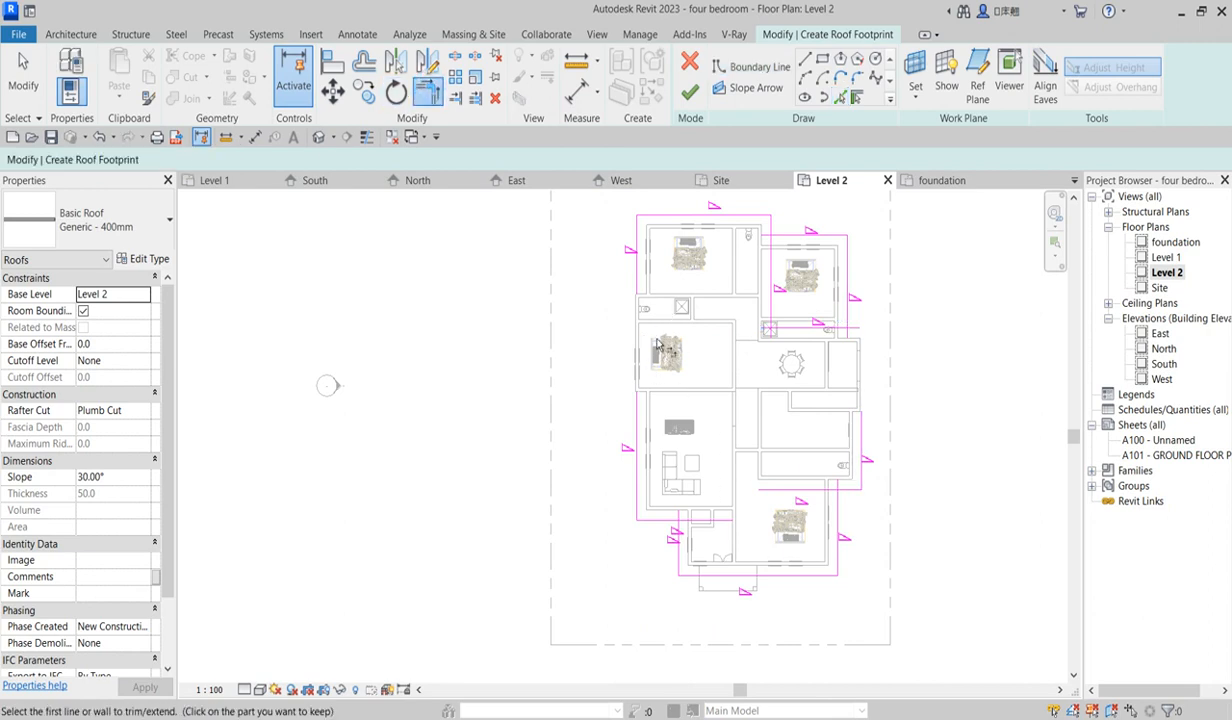
right_click(600, 323)
left_click(616, 333)
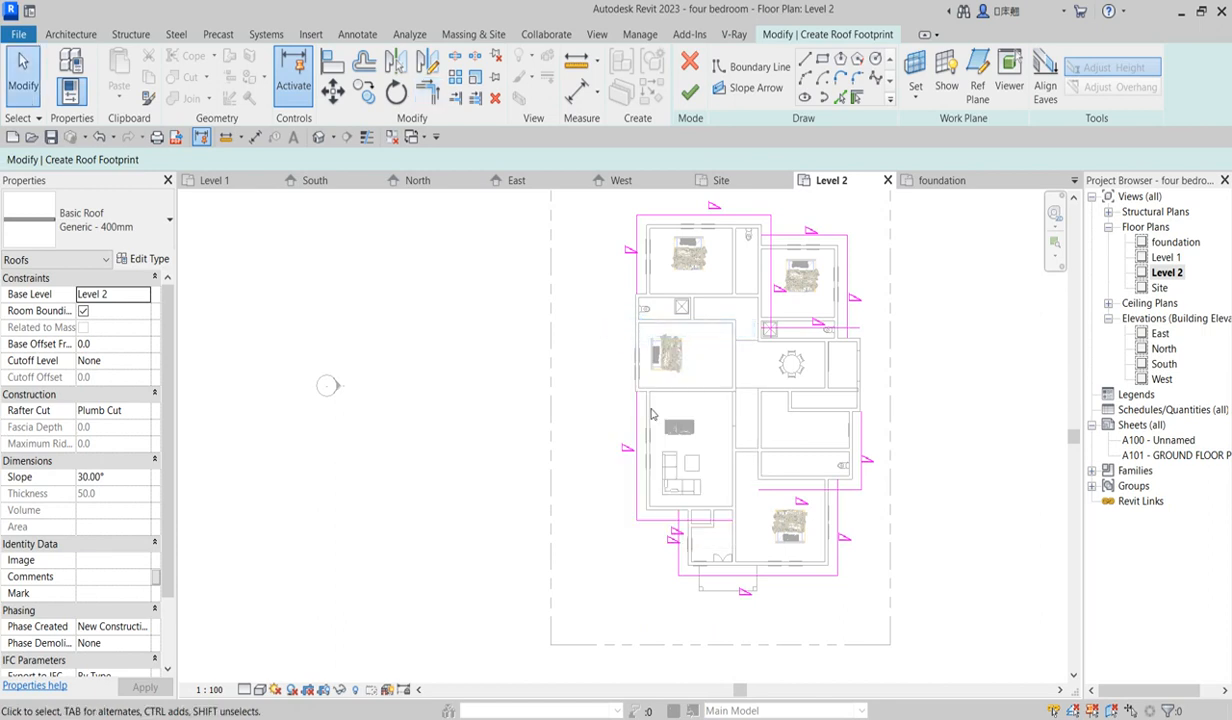
left_click(433, 98)
left_click(636, 287)
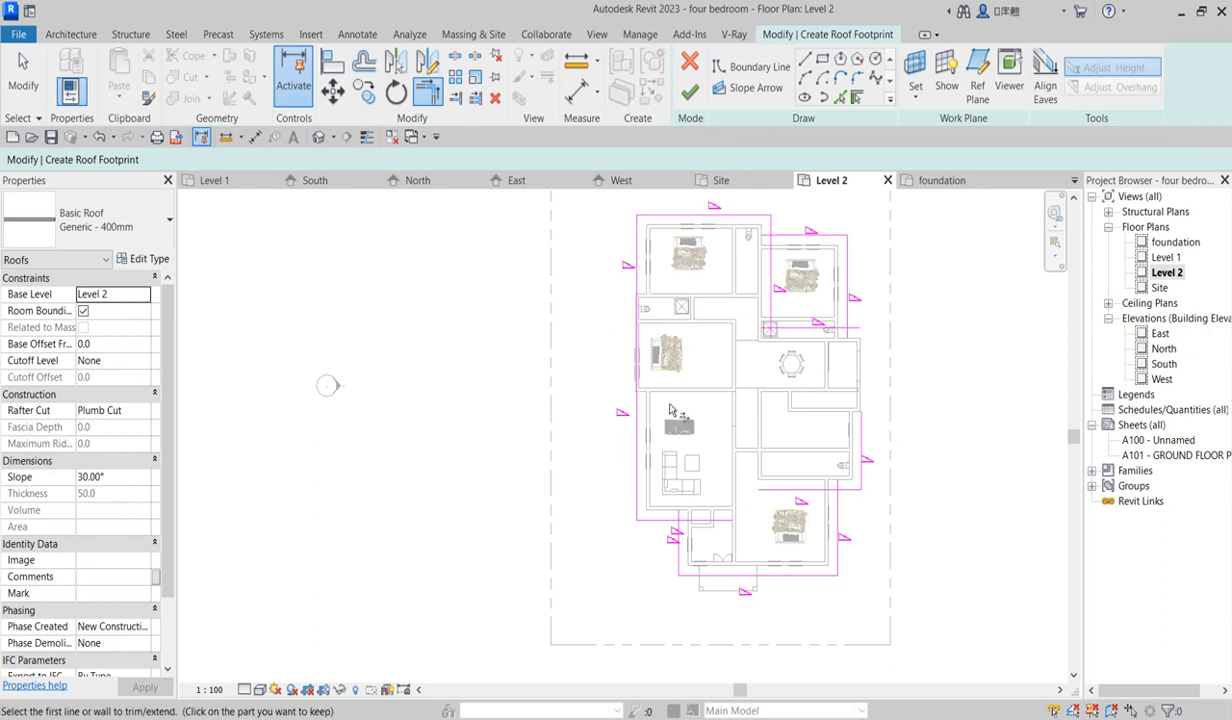
left_click(845, 317)
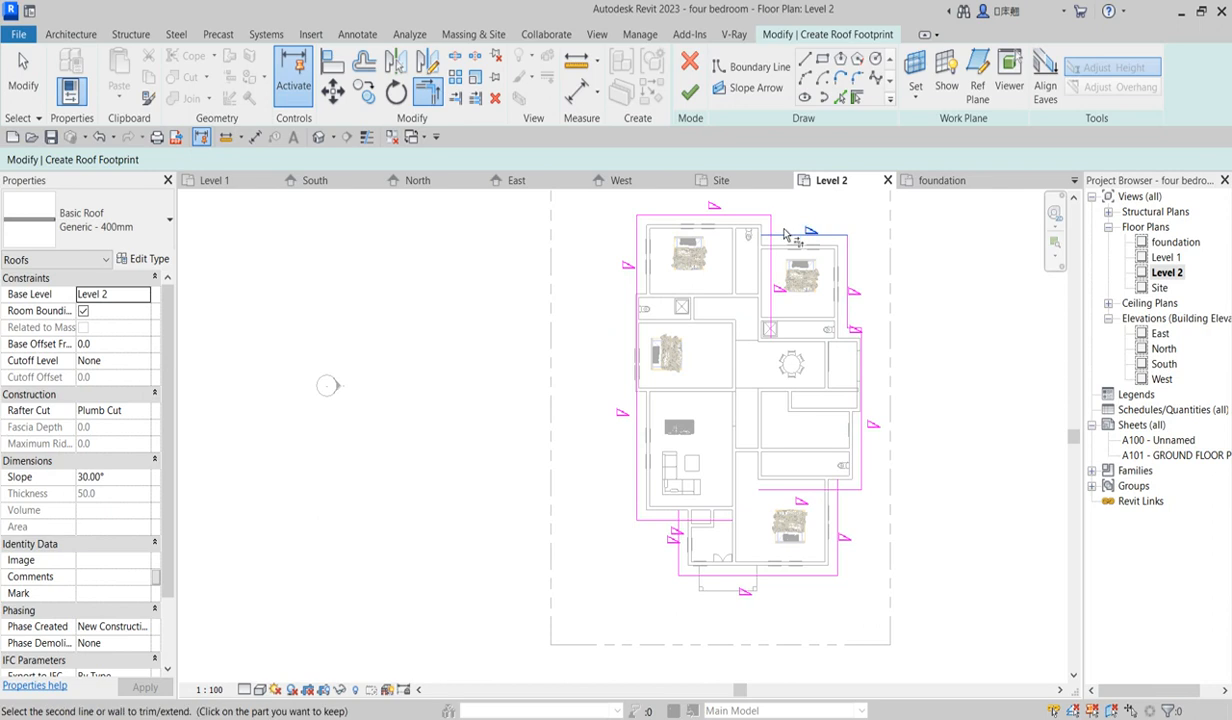
Trim the masters room's east roof boundary line to a corner with the line south of the toilet/bath
scroll(790, 325, "down", 2)
scroll(815, 464, "up", 2)
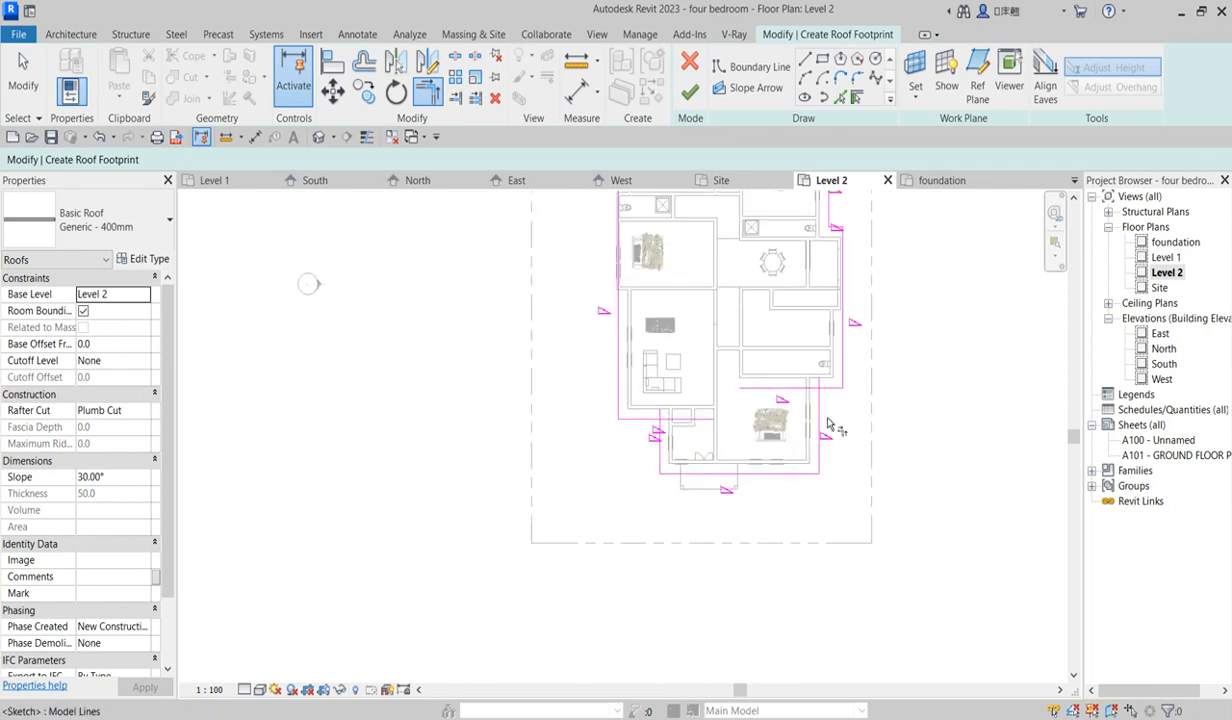
left_click(820, 421)
left_click(827, 391)
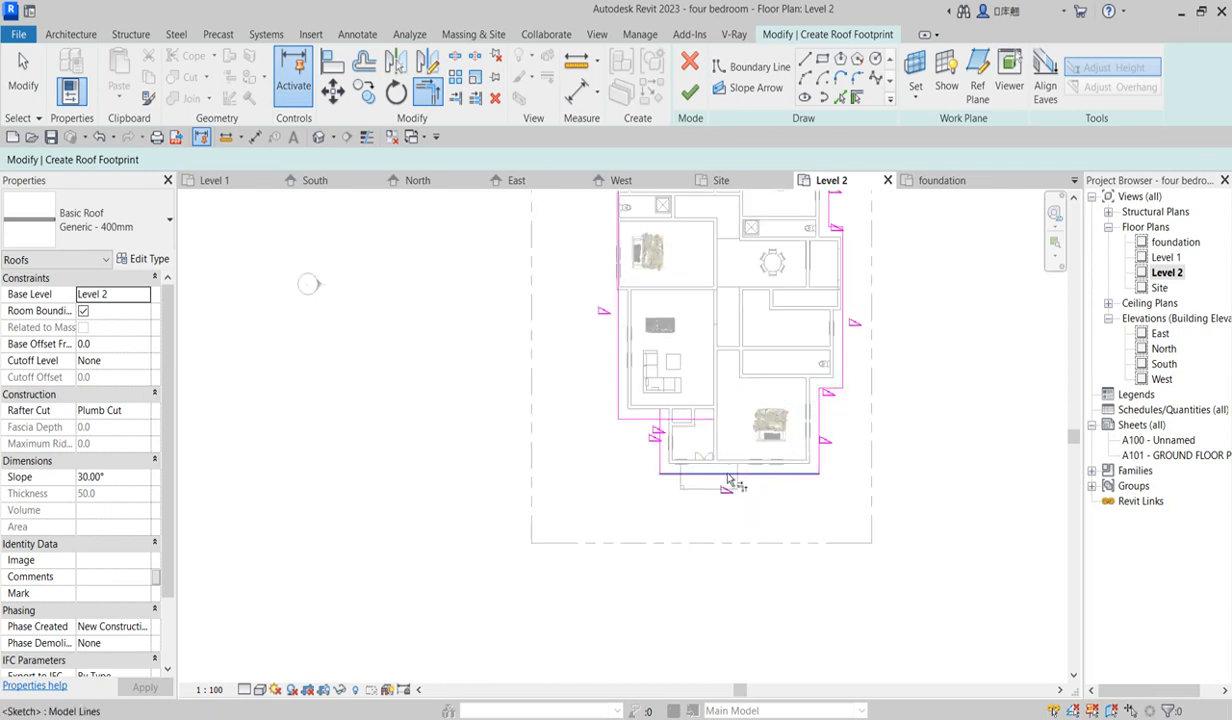
Trim the anti-room's west roof boundary line and the line south of the living room to a corner, and leave the trim command
scroll(728, 476, "up", 2)
left_click(635, 444)
left_click(600, 401)
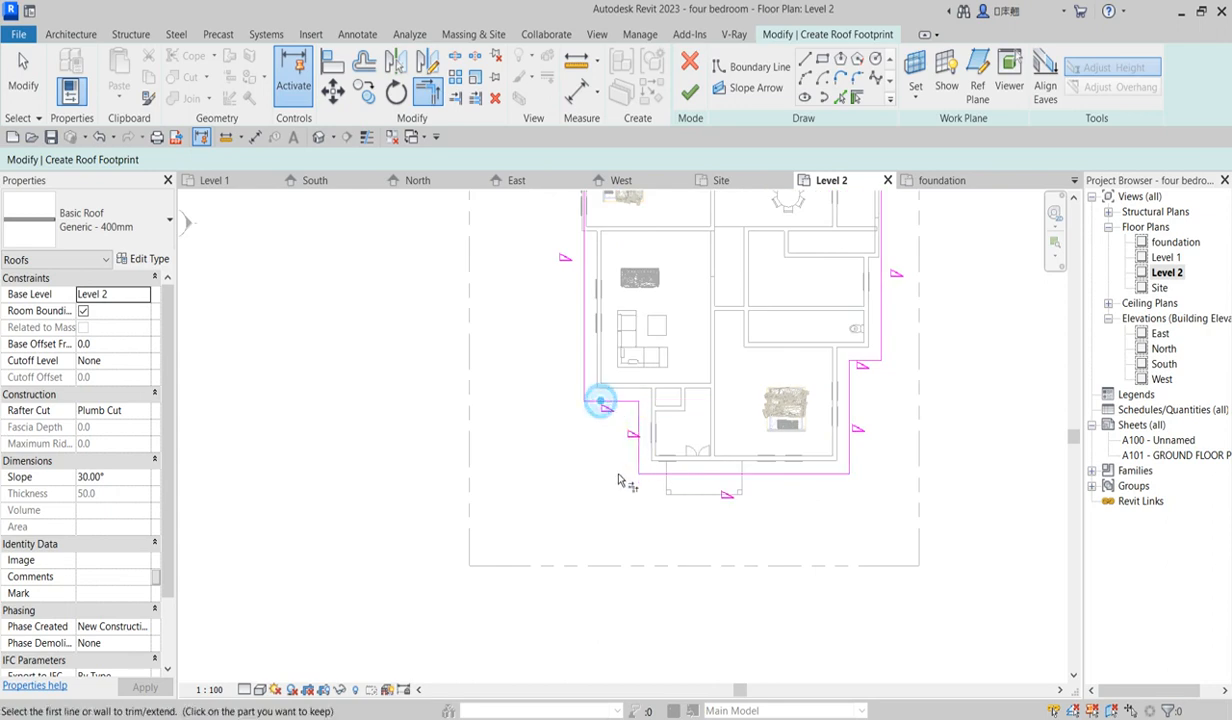
scroll(618, 472, "down", 5)
scroll(603, 323, "up", 5)
scroll(615, 412, "down", 5)
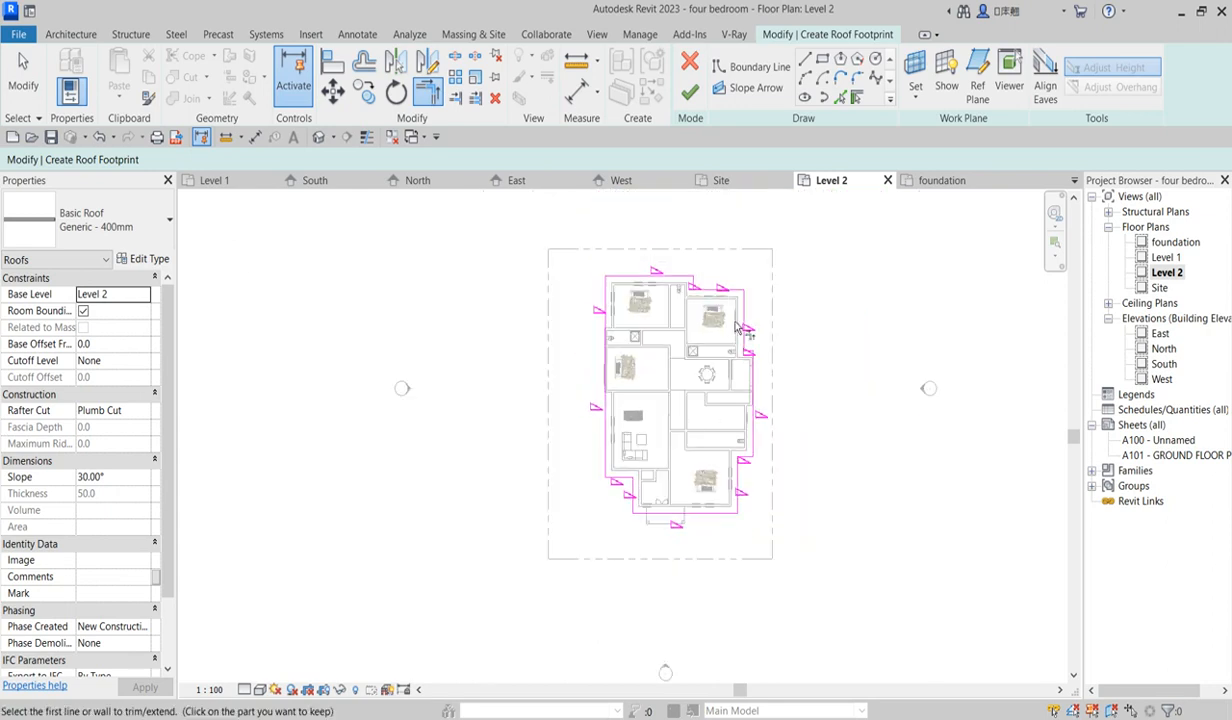
scroll(737, 350, "up", 2)
right_click(866, 370)
left_click(900, 367)
right_click(866, 375)
left_click(843, 367)
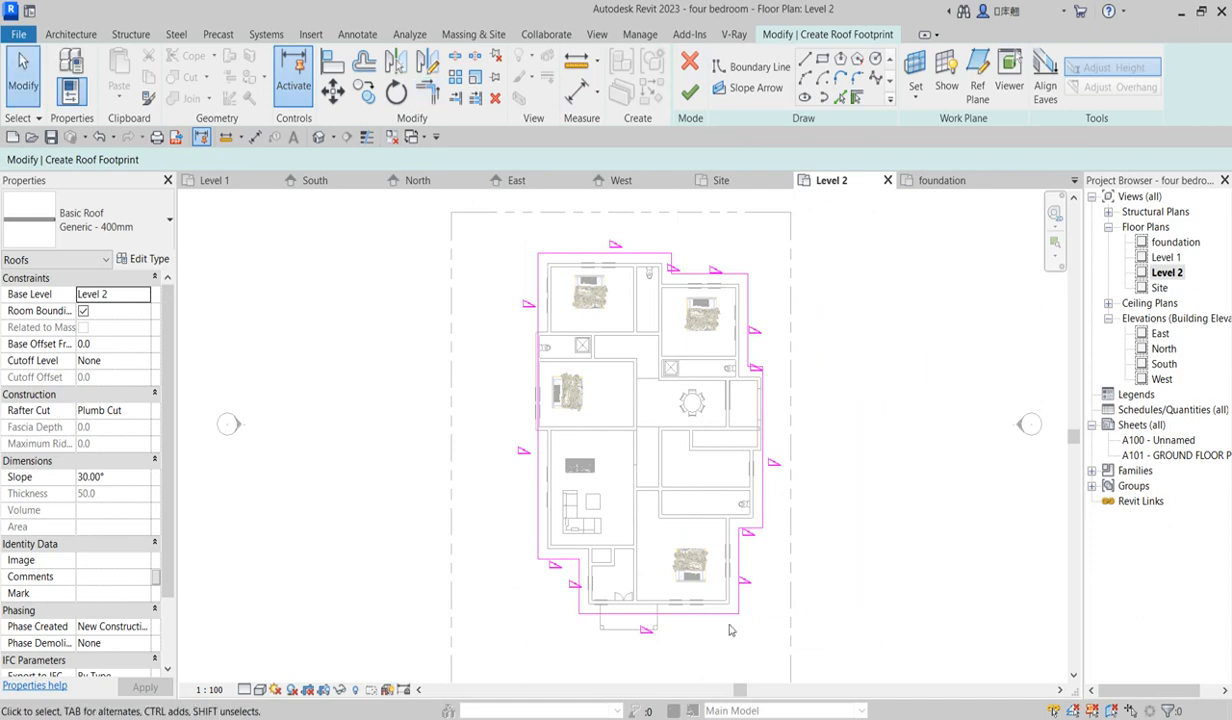
Finish the roof footprint sketch without attaching the highlighted walls to the roof
scroll(668, 646, "up", 2)
scroll(668, 621, "down", 4)
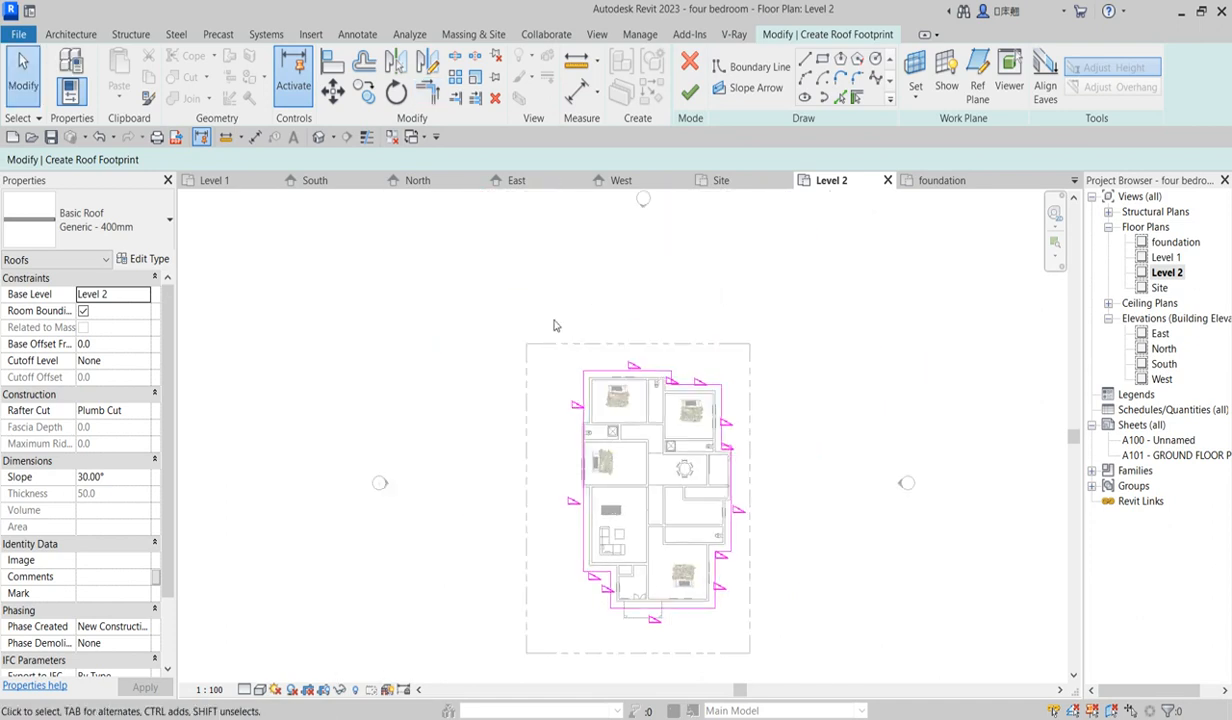
left_click(693, 96)
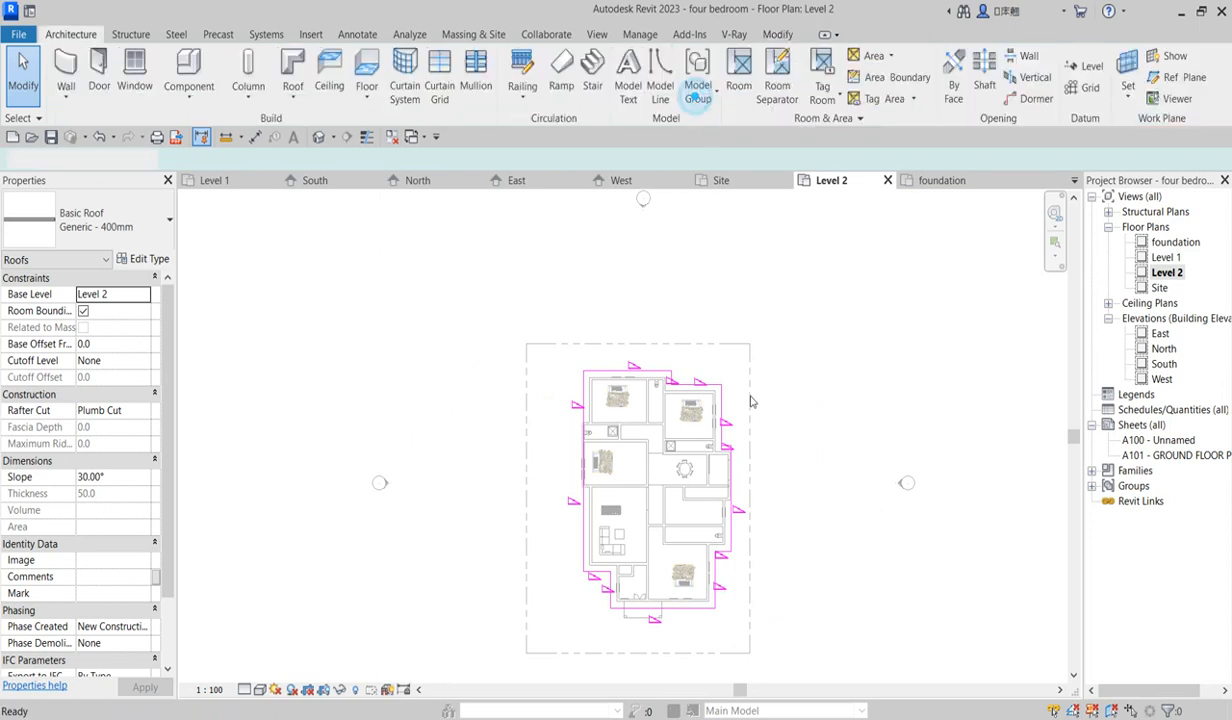
left_click(736, 371)
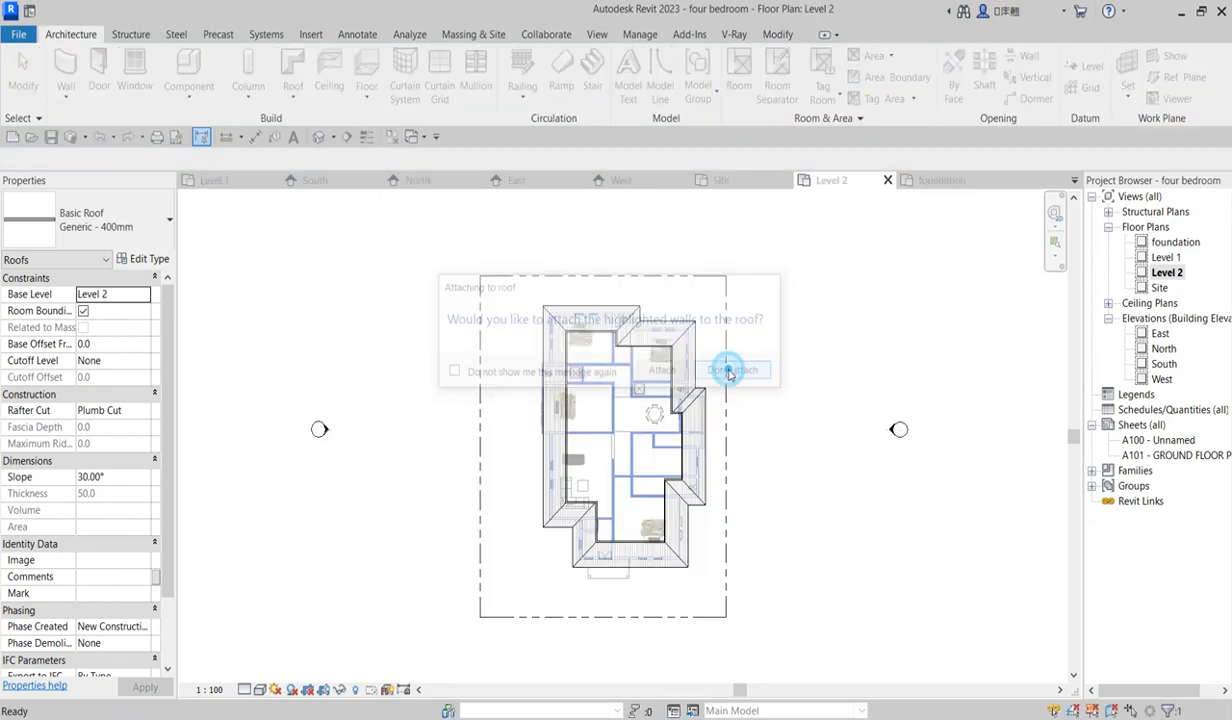
Open the South elevation and set the roof's slope to 40°
scroll(700, 470, "up", 2)
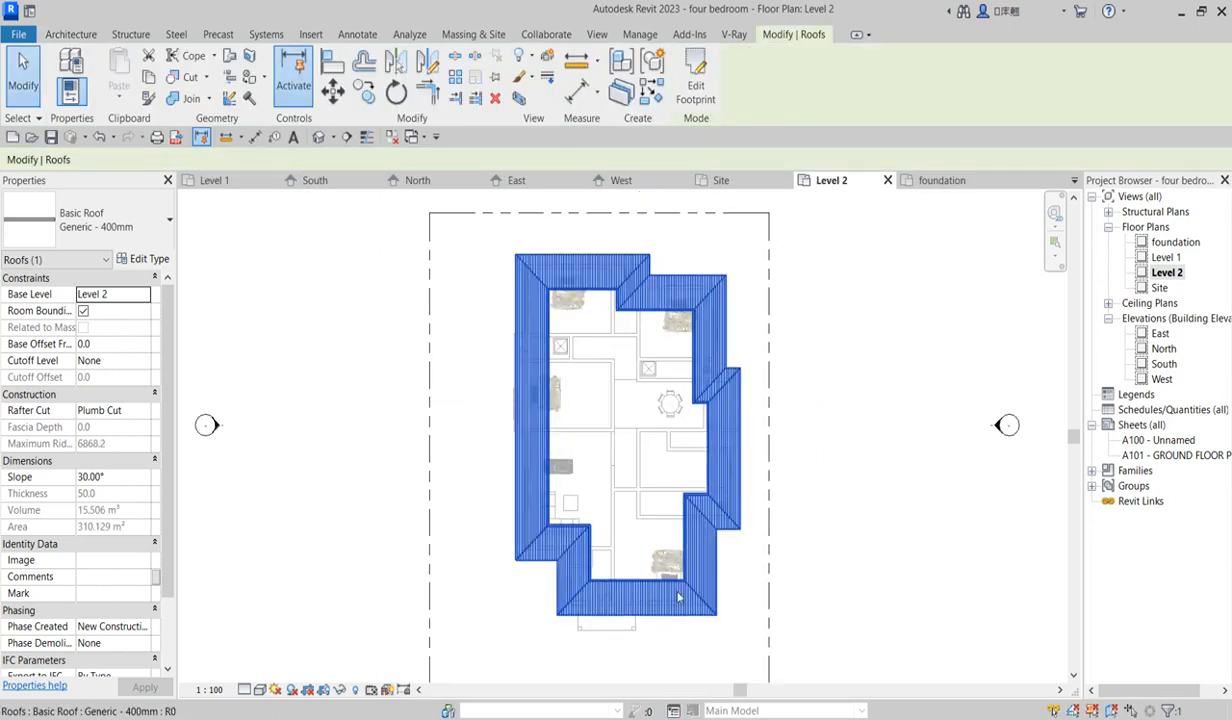
double_click(1164, 364)
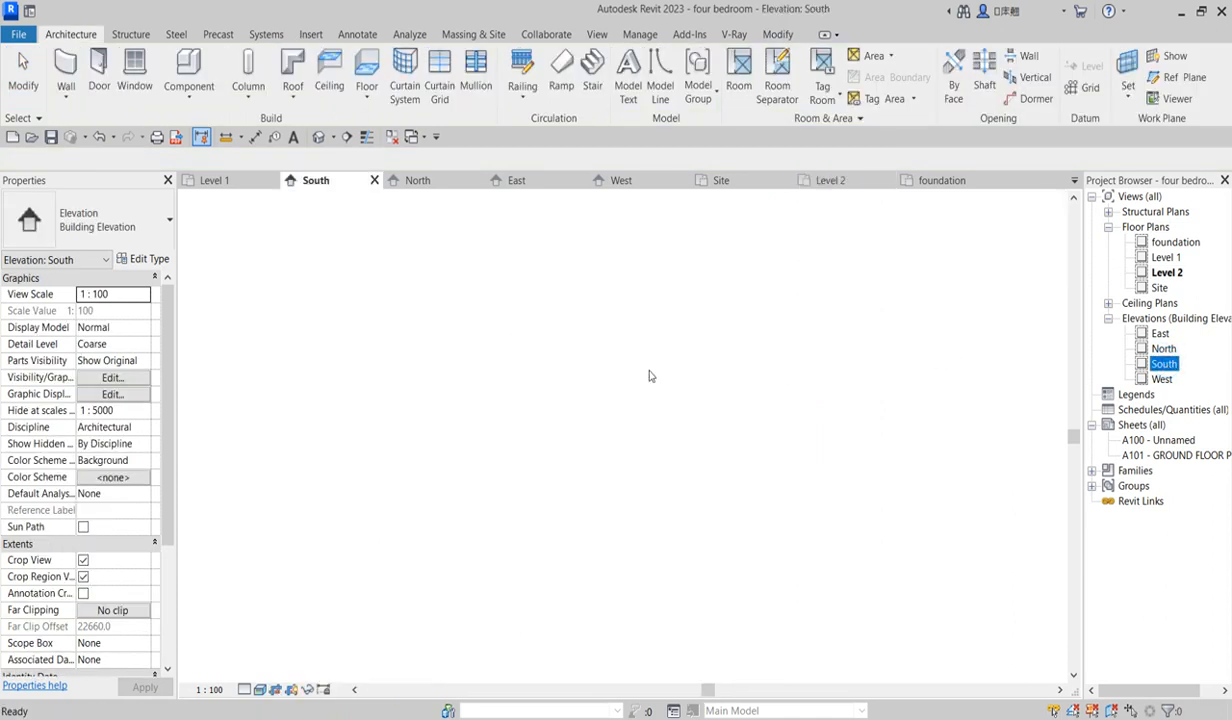
left_click(634, 361)
scroll(654, 378, "down", 2)
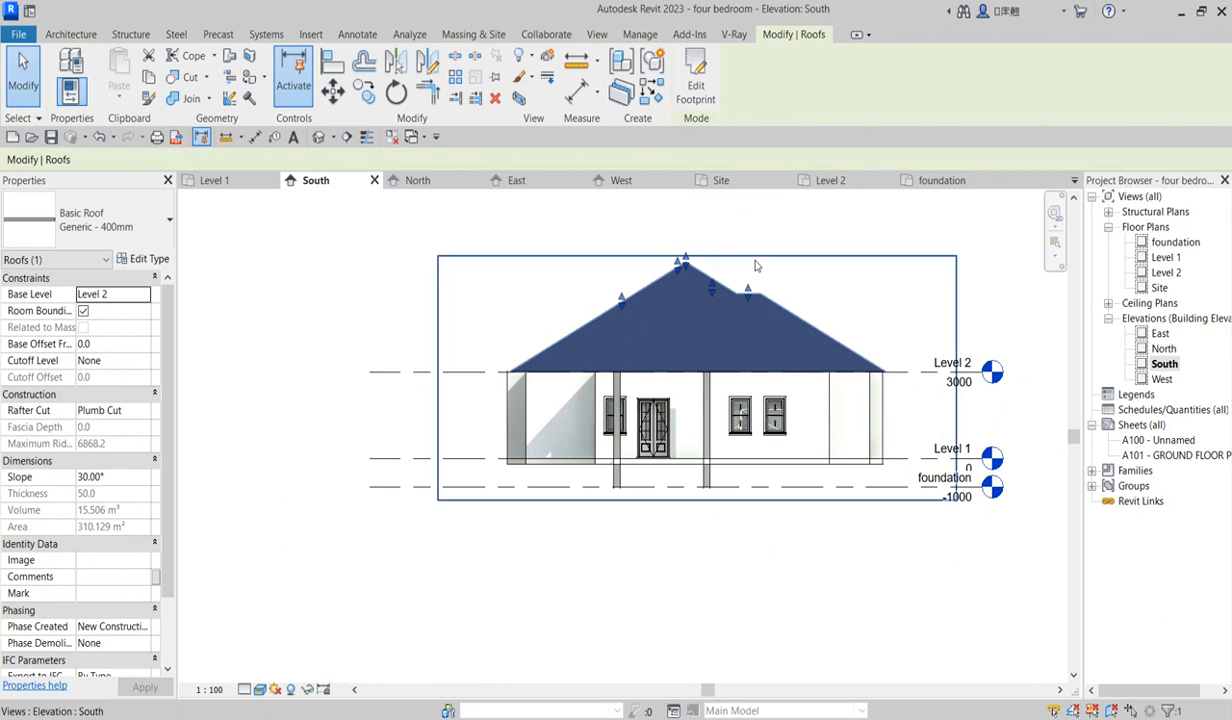
left_click(118, 478)
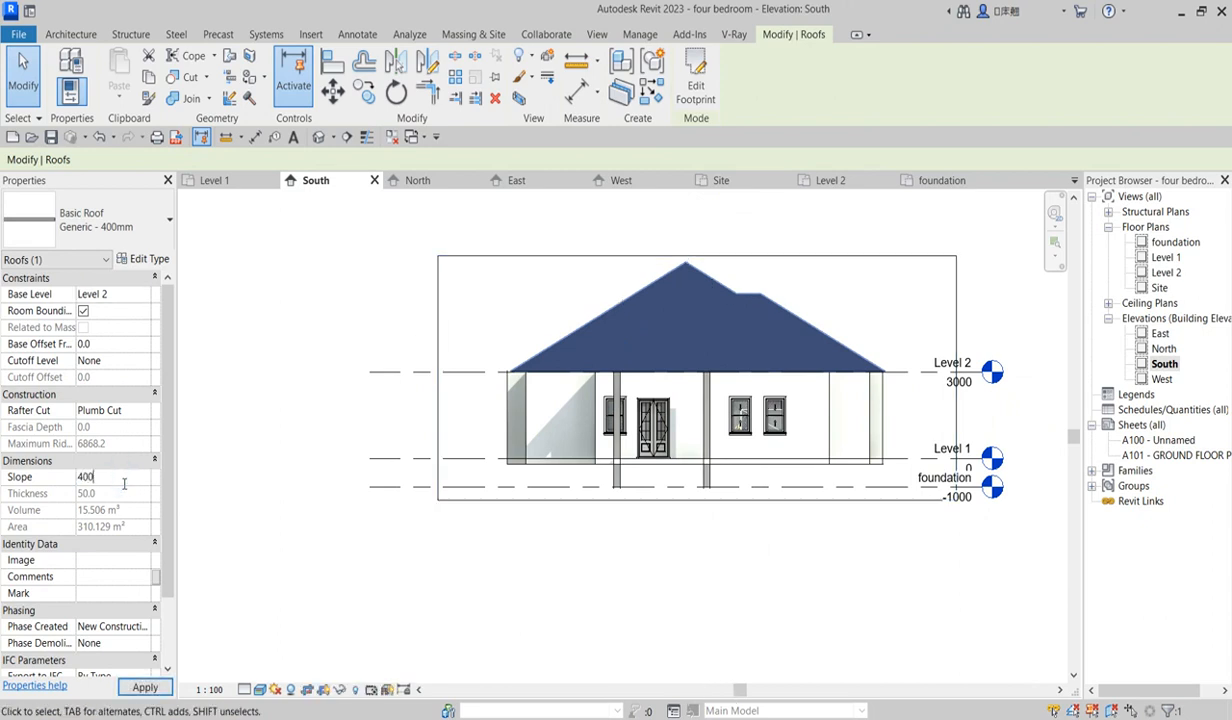
type("40")
key("Return")
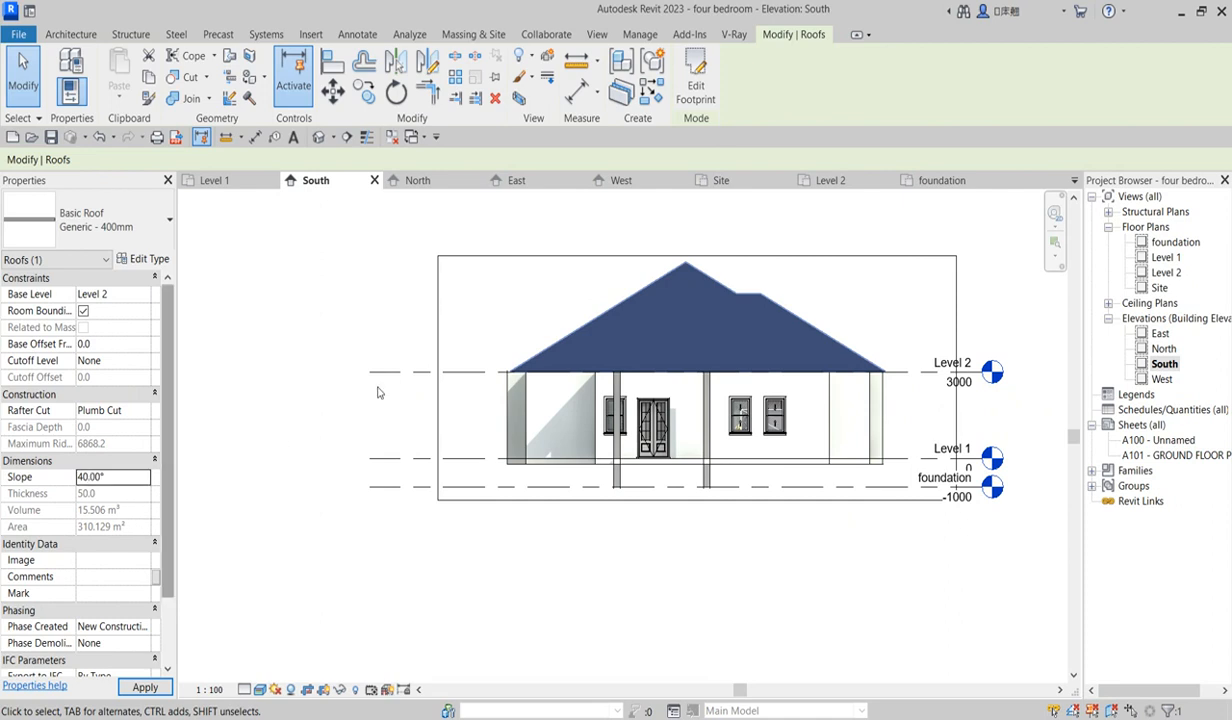
Enlarge the South elevation's crop region upward to take in the full height of the roof
left_click(815, 256)
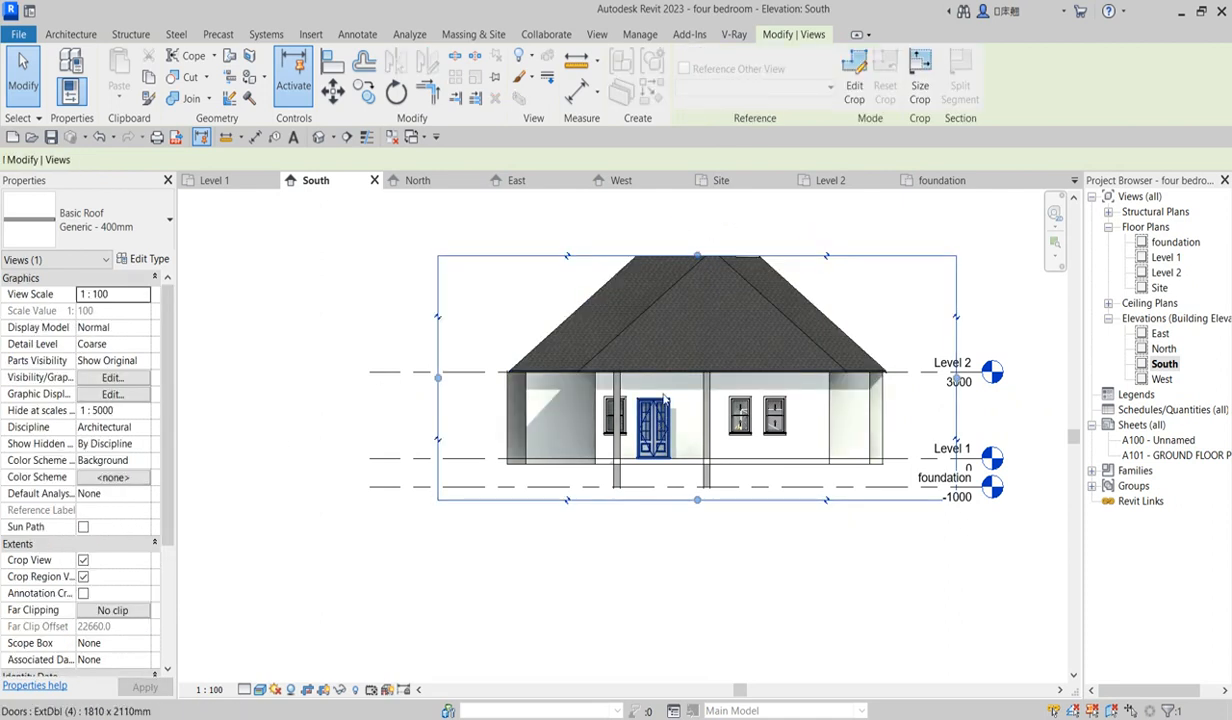
scroll(650, 320, "down", 2)
left_click(676, 325)
left_click(690, 267)
left_click(737, 294)
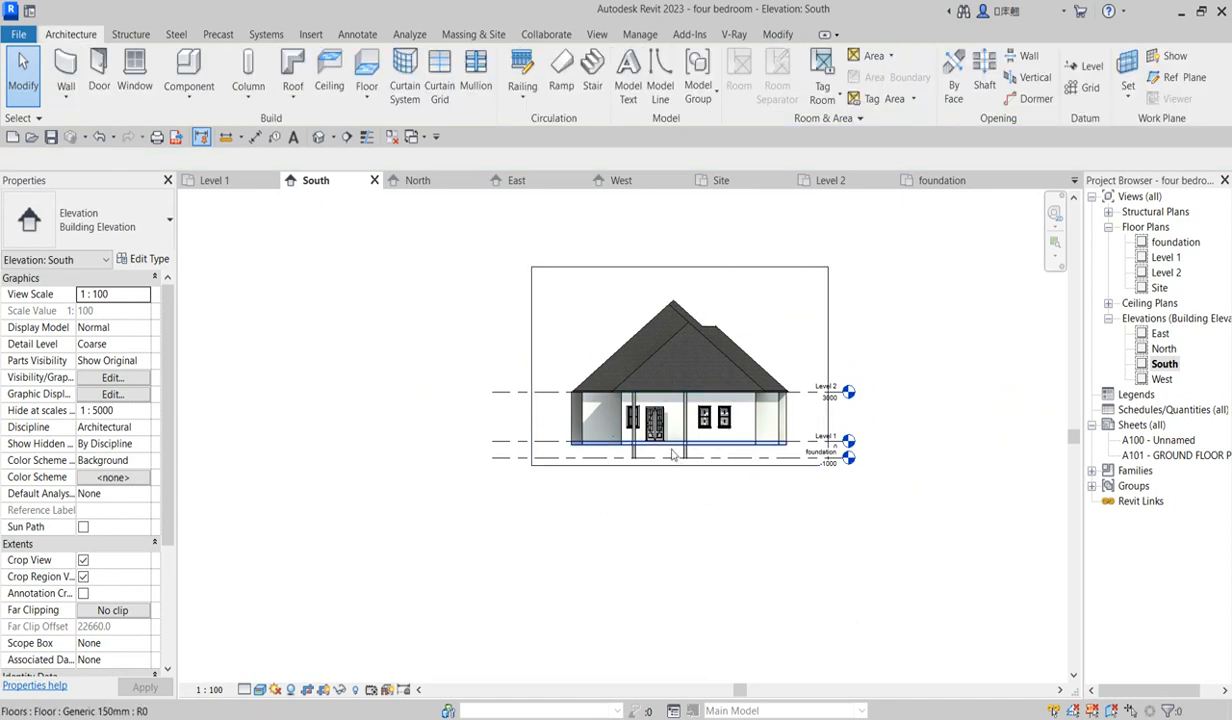
Copy the roof on the Level 2 floor plan by a distance of 1 mm
double_click(1166, 257)
double_click(1166, 272)
left_click(707, 305)
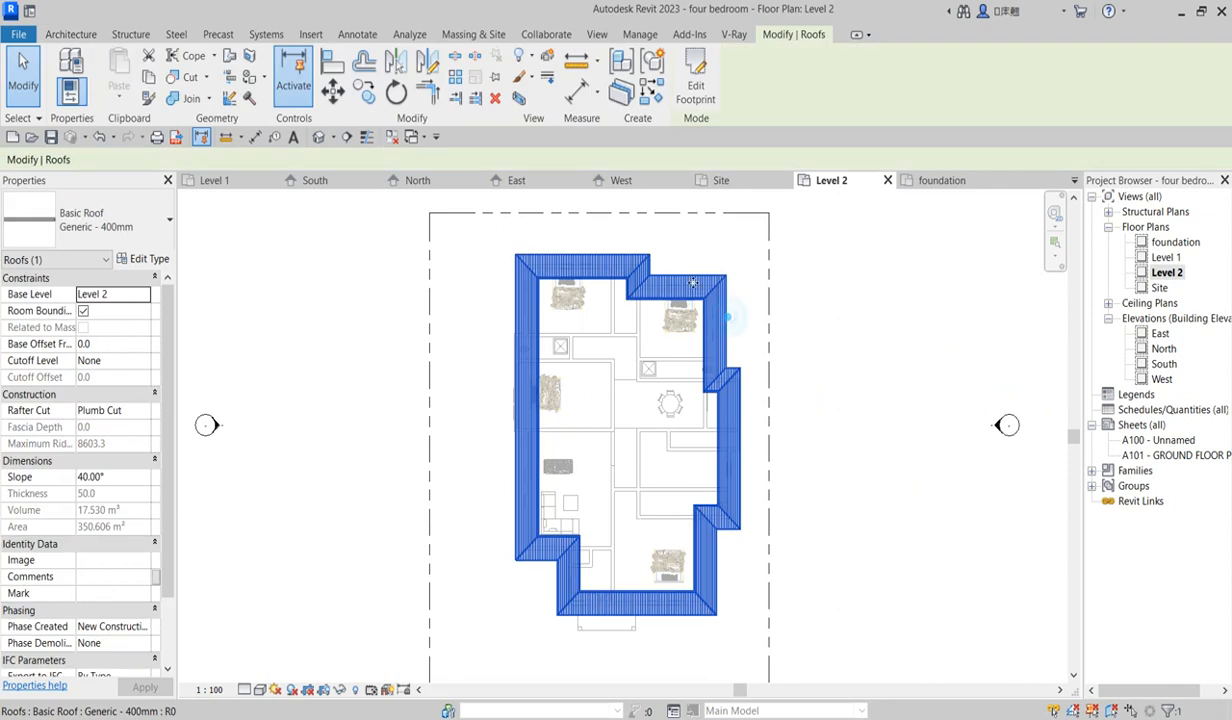
scroll(520, 370, "up", 3)
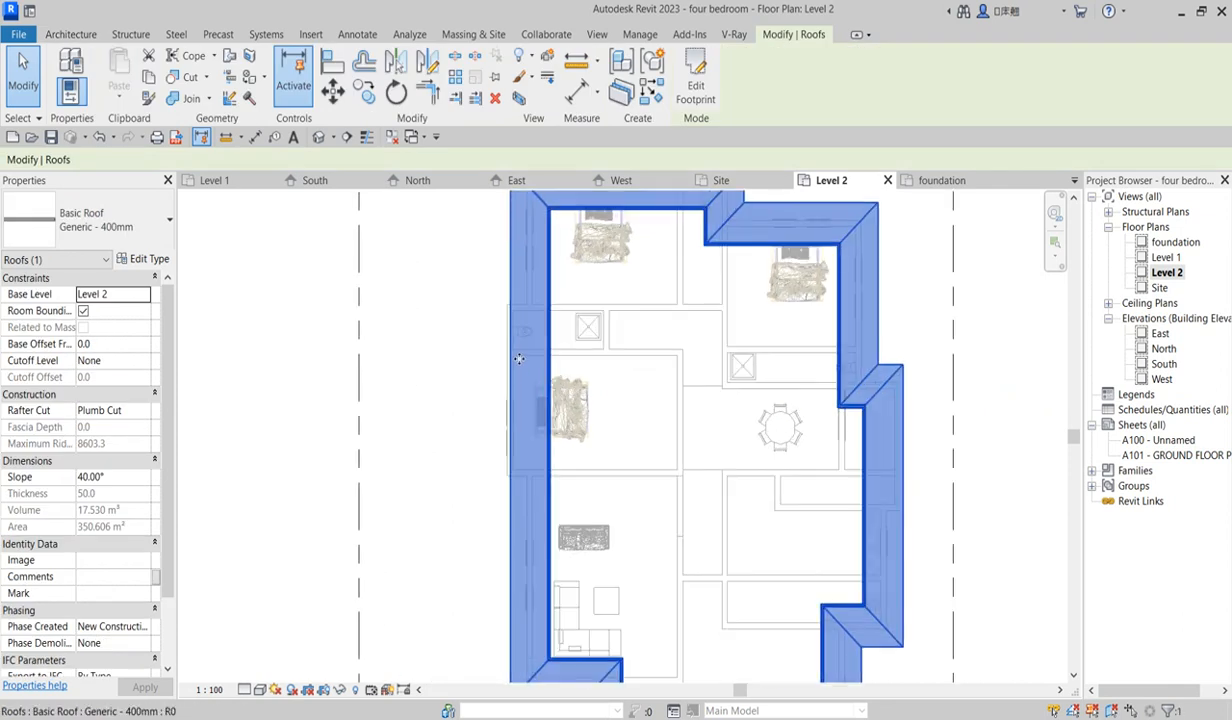
scroll(510, 313, "down", 3)
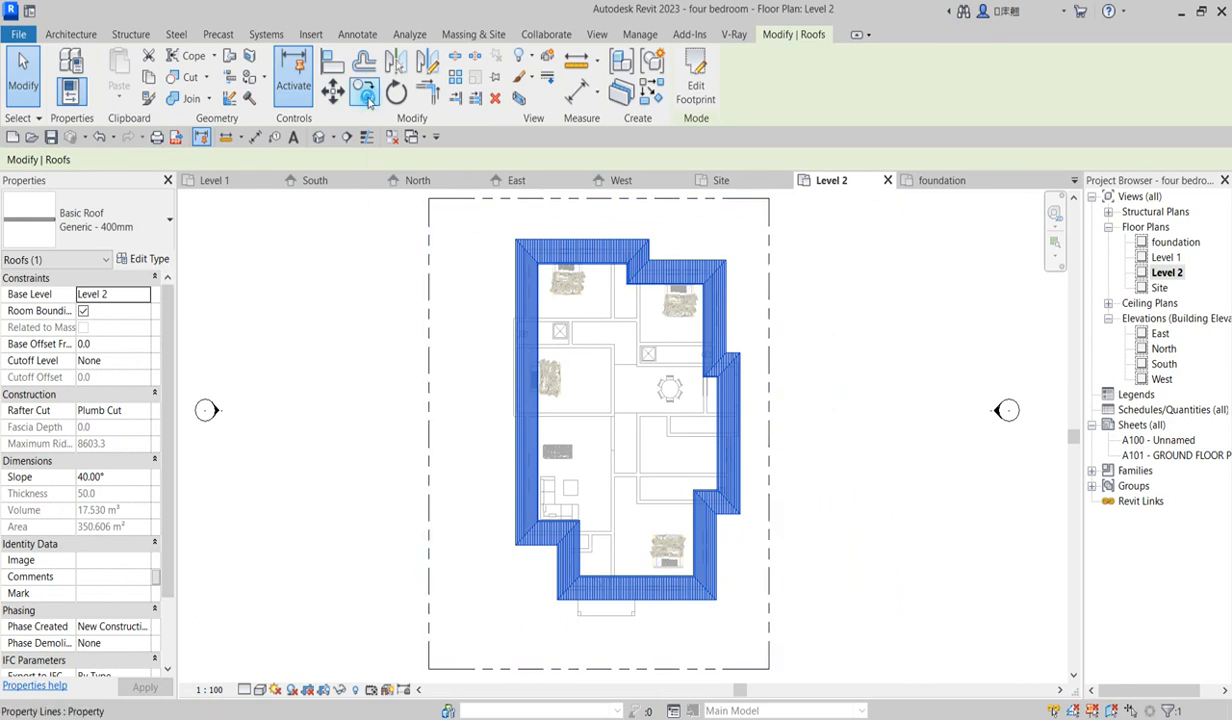
left_click(364, 93)
scroll(591, 586, "up", 3)
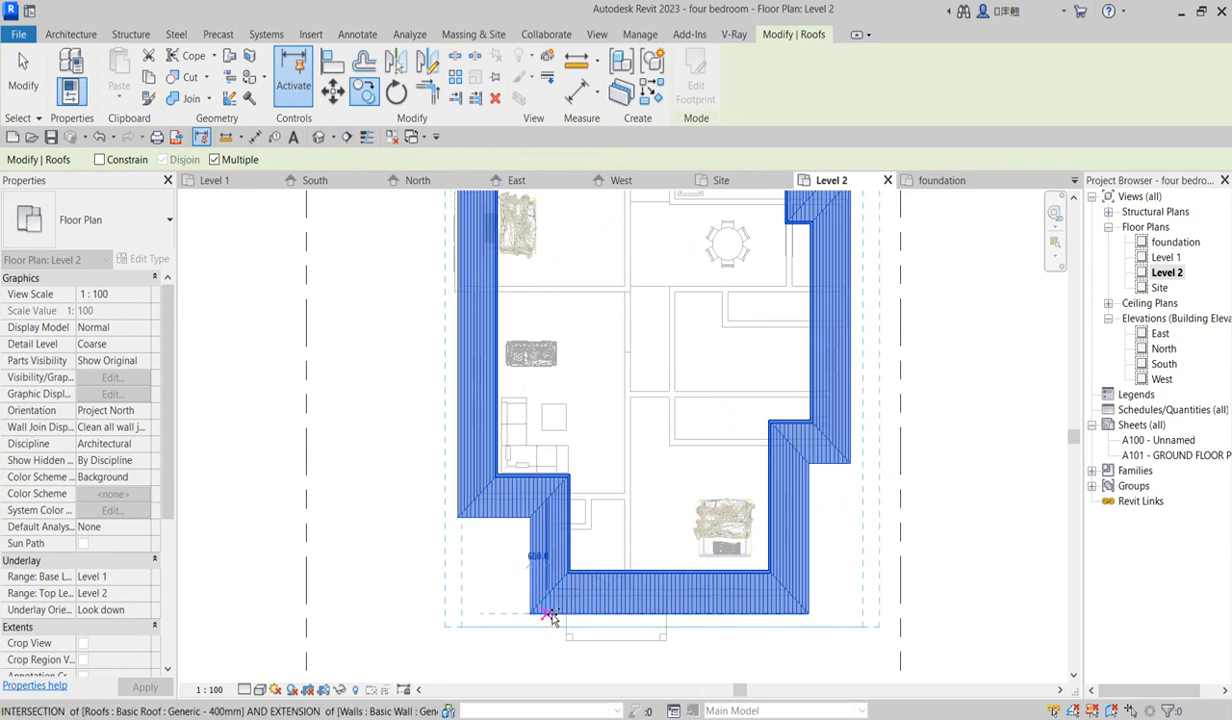
type("1")
key("Return")
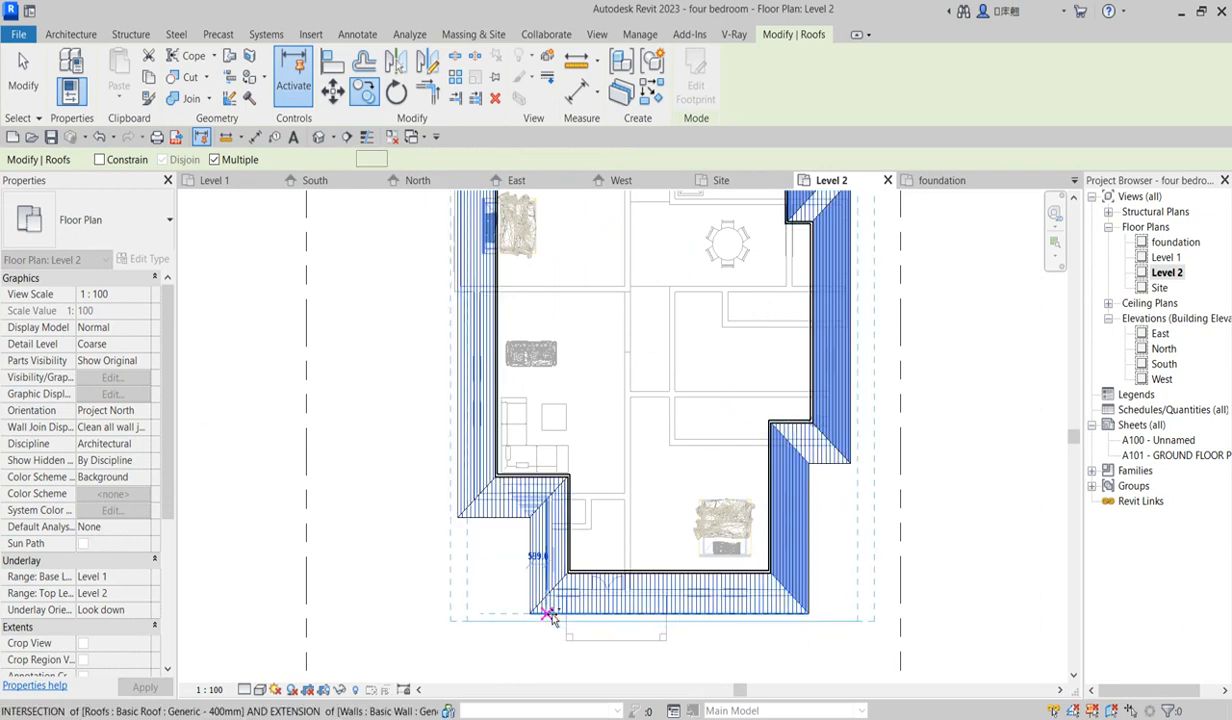
key("Escape")
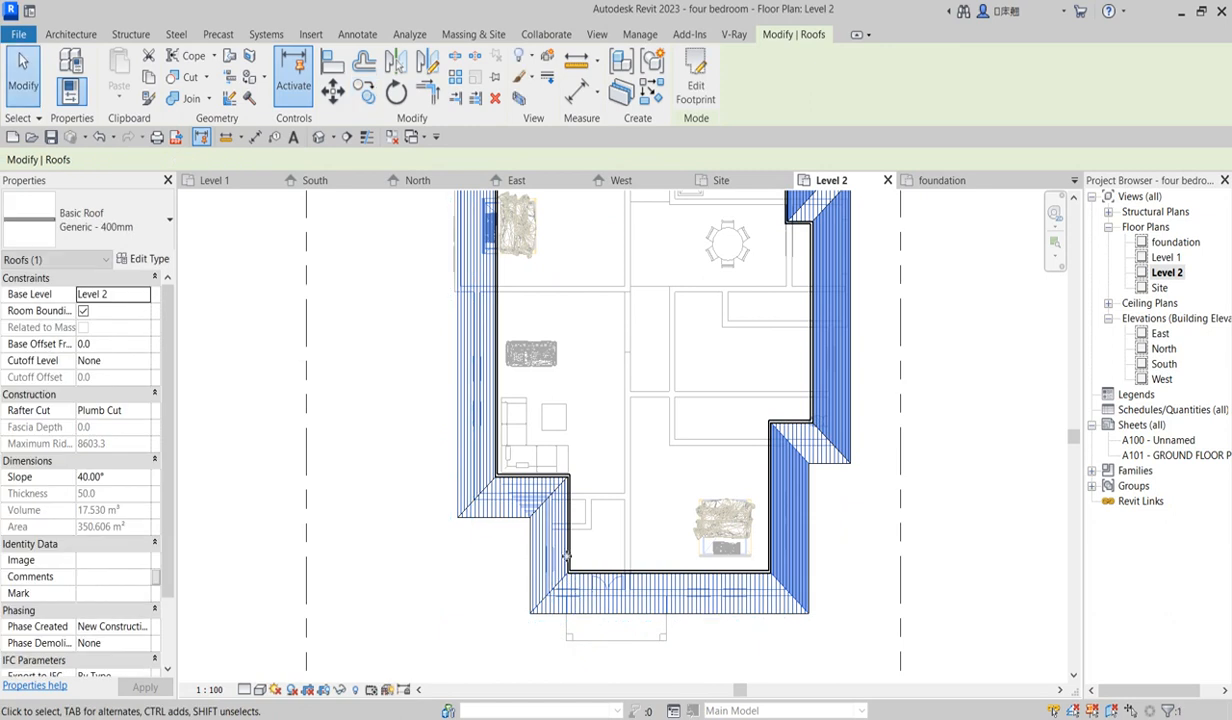
Edit the footprint of the selected roof and delete every boundary line except the three around the anti-room and masters room
left_click(689, 108)
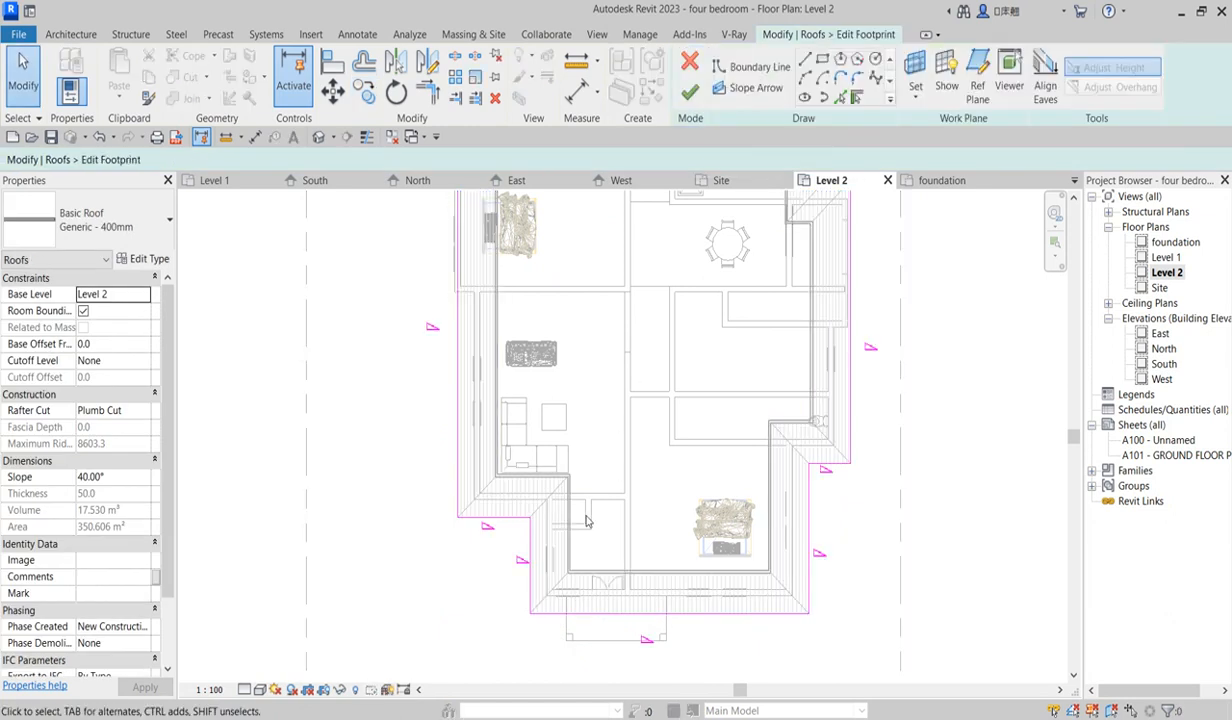
scroll(583, 583, "down", 3)
scroll(550, 430, "down", 2)
left_click_drag(465, 242, 716, 494)
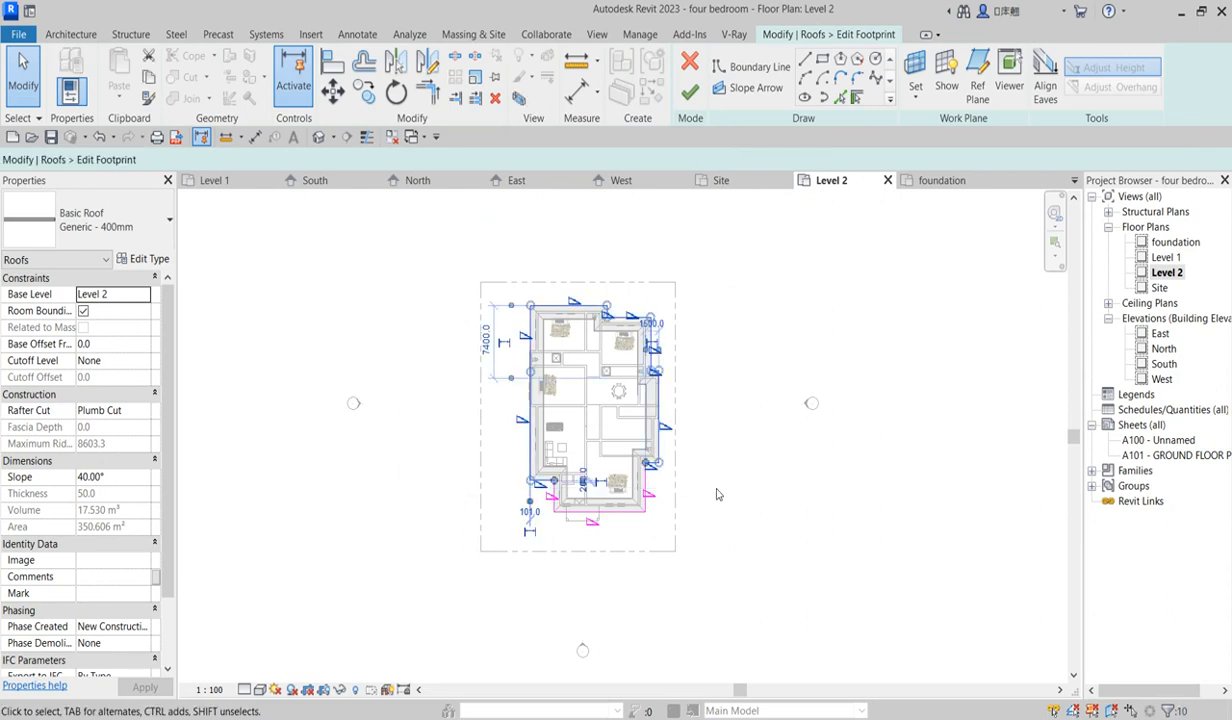
left_click(716, 494)
scroll(605, 500, "up", 4)
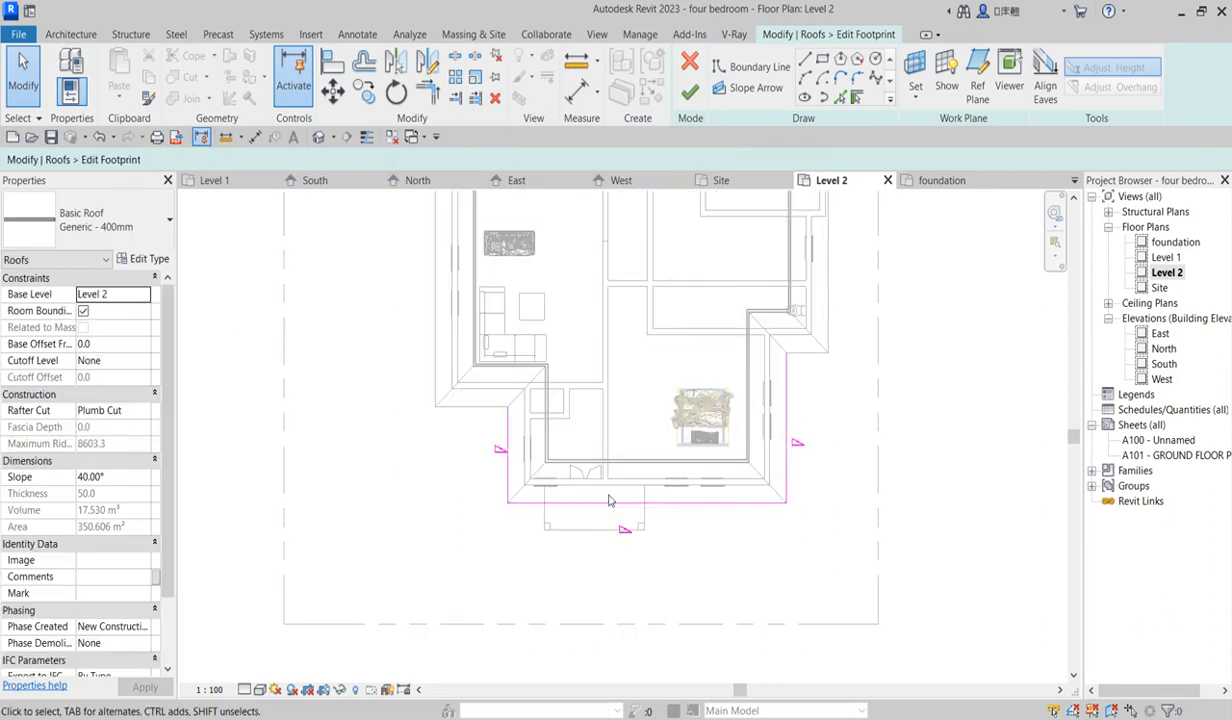
Move the front roof boundary line out to the porch's front edge
left_click(585, 500)
scroll(603, 502, "up", 2)
left_click_drag(606, 541, 601, 542)
Align the west and east roof boundary lines to the porch's west and east sides
left_click(333, 60)
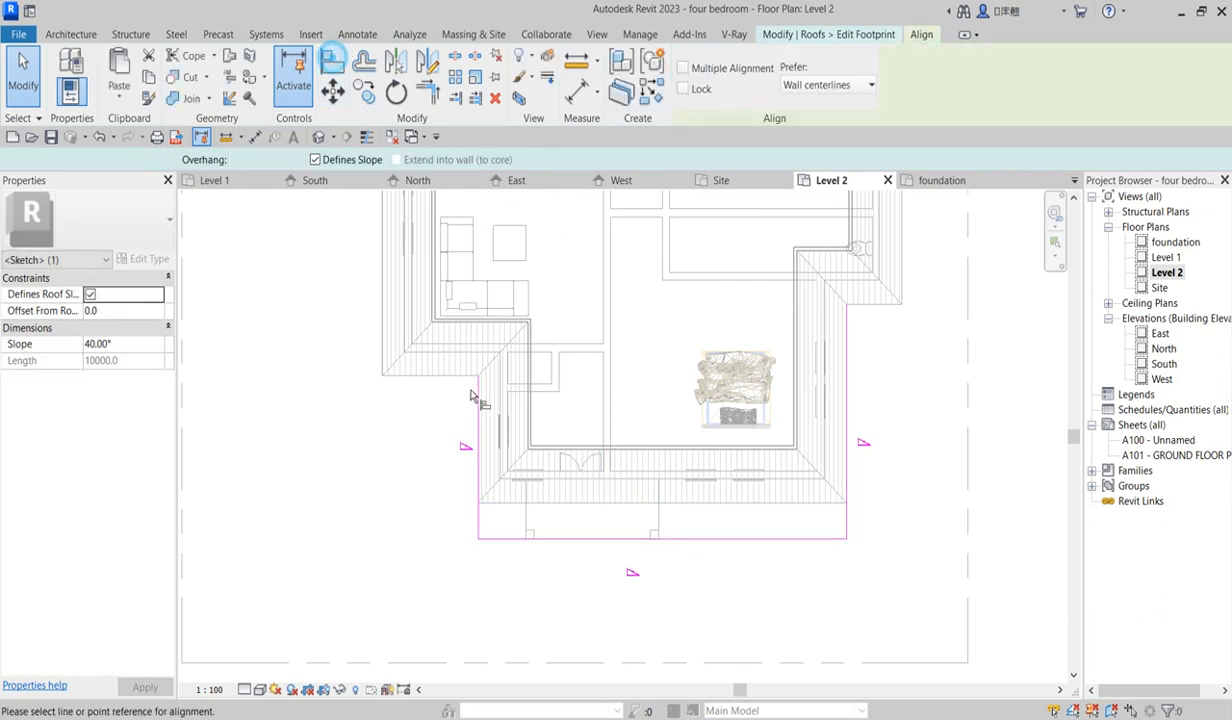
left_click(525, 515)
left_click(478, 500)
left_click(658, 516)
left_click(846, 515)
scroll(725, 528, "down", 3)
scroll(702, 518, "up", 2)
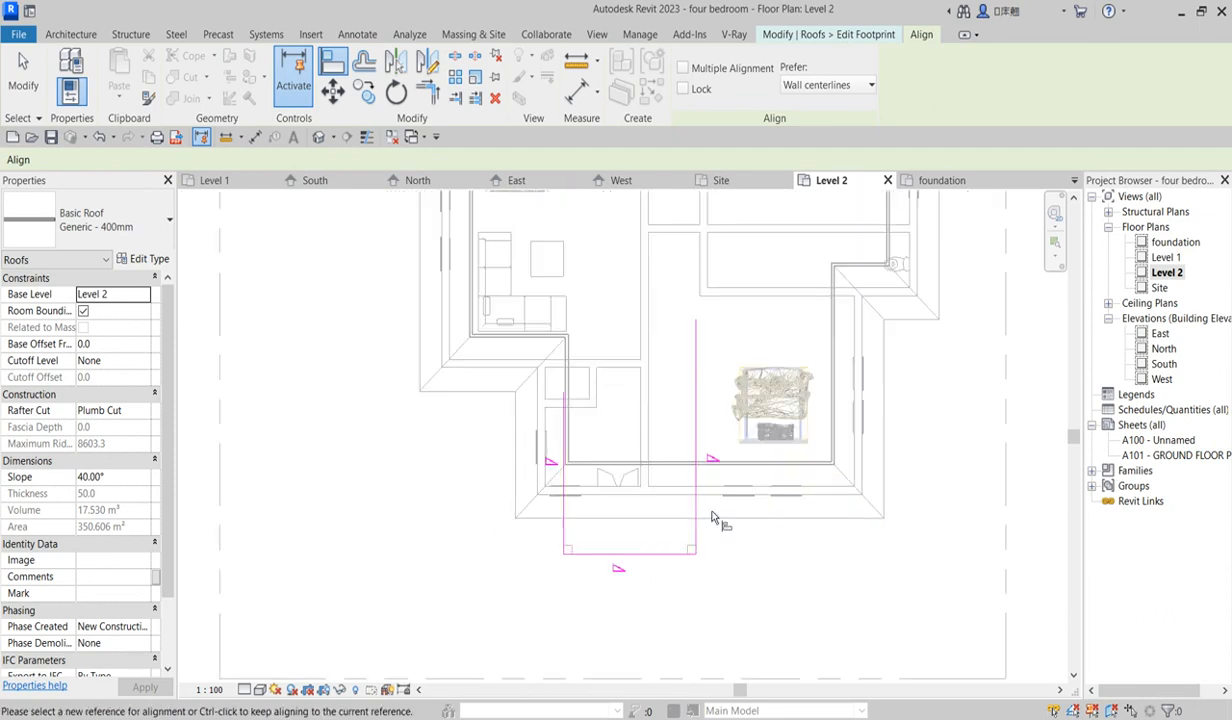
scroll(627, 459, "down", 1)
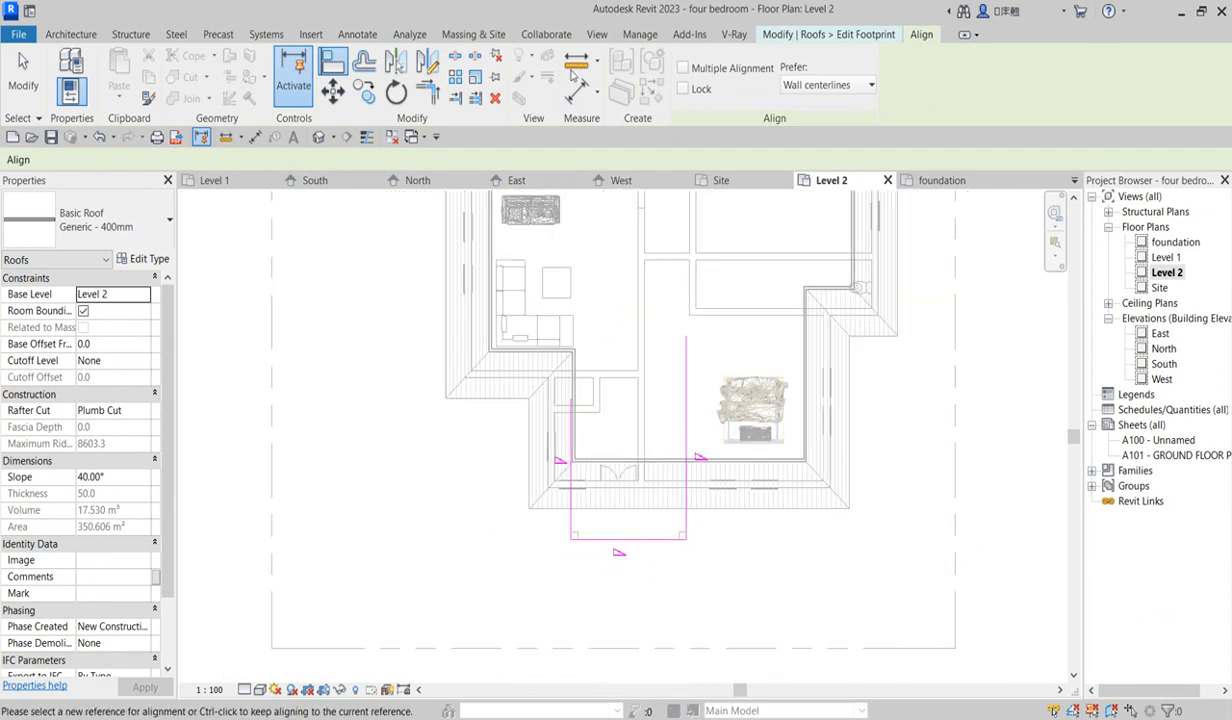
key("Escape")
Draw a boundary line about 2900 mm long westward from the north end of the porch roof's east line
left_click(685, 380)
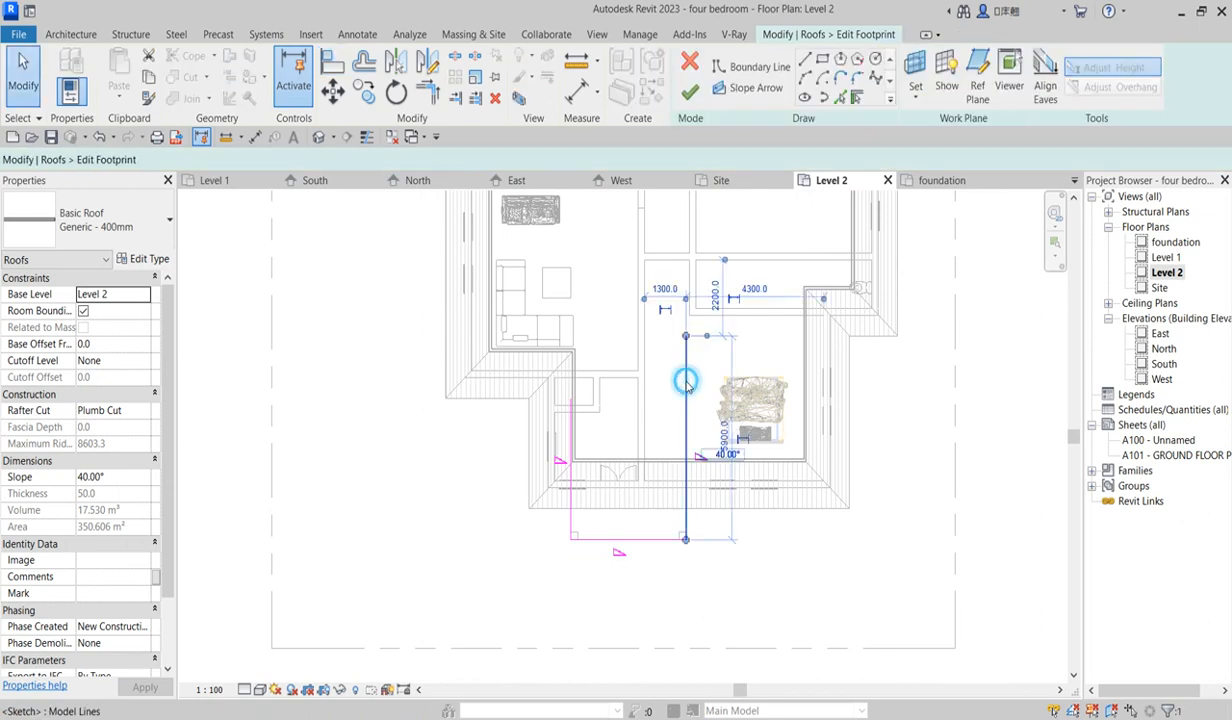
left_click(805, 62)
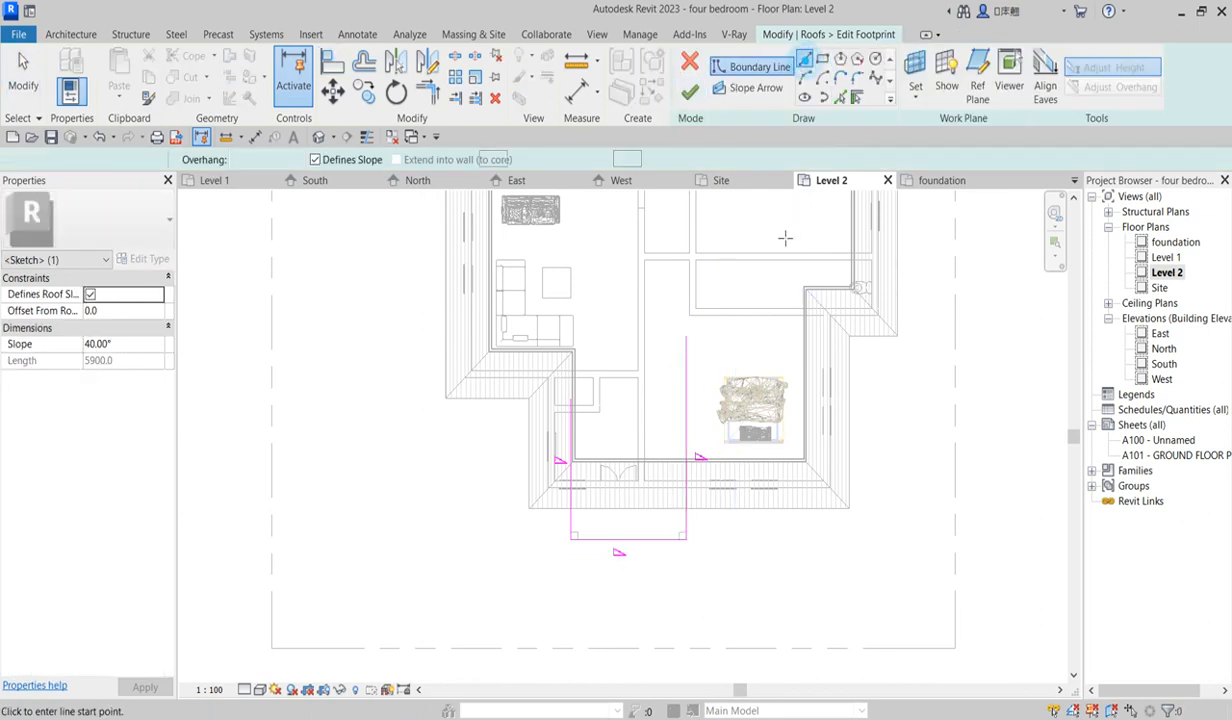
left_click(684, 334)
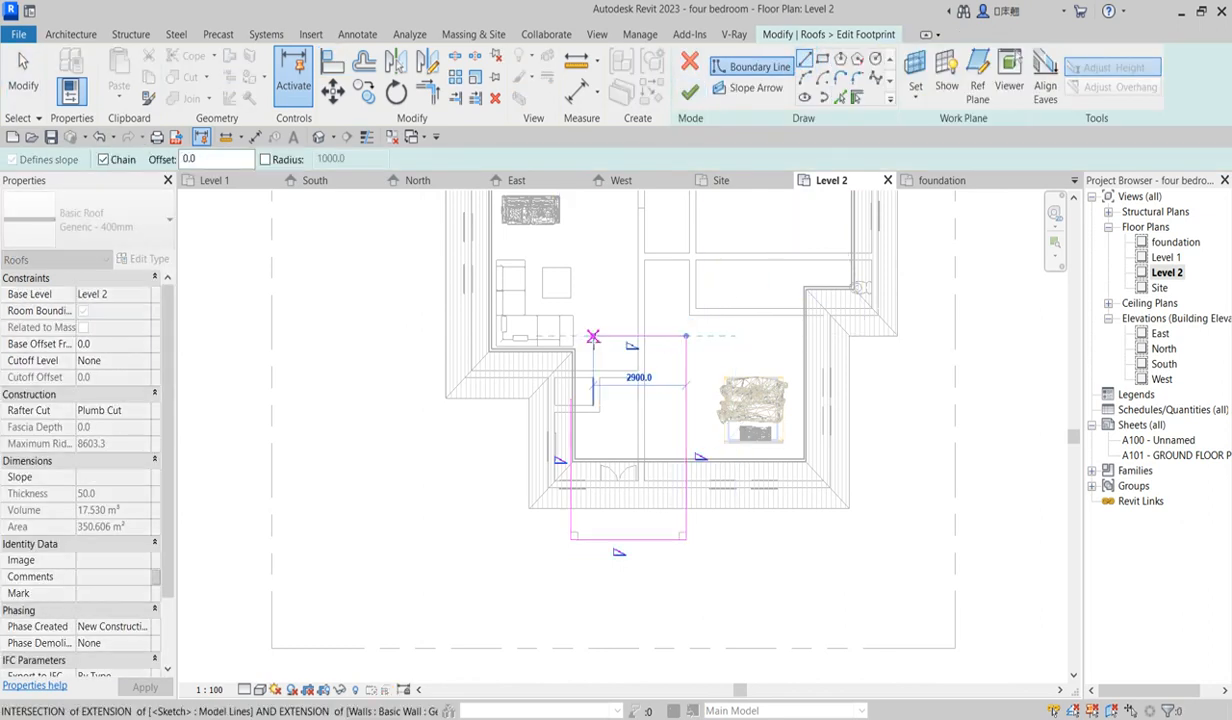
left_click(594, 336)
key("Escape")
key("Escape")
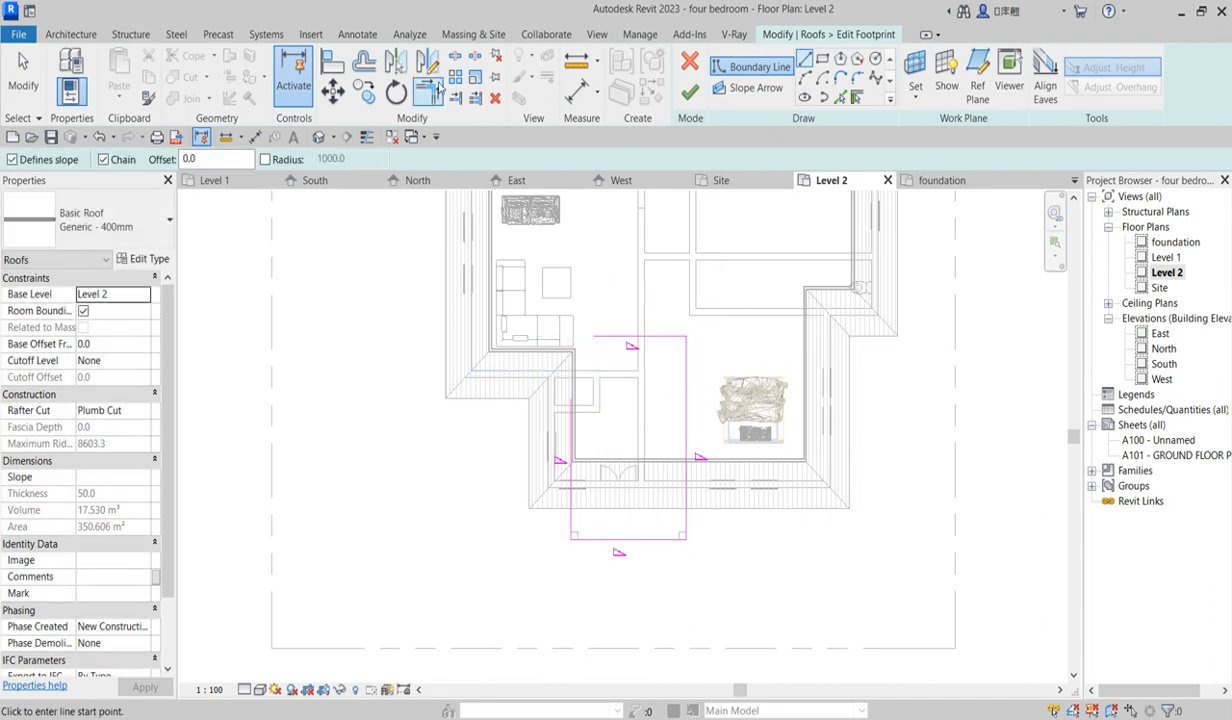
key("Escape")
Trim the porch roof's back and west boundary lines to a corner
left_click(575, 422)
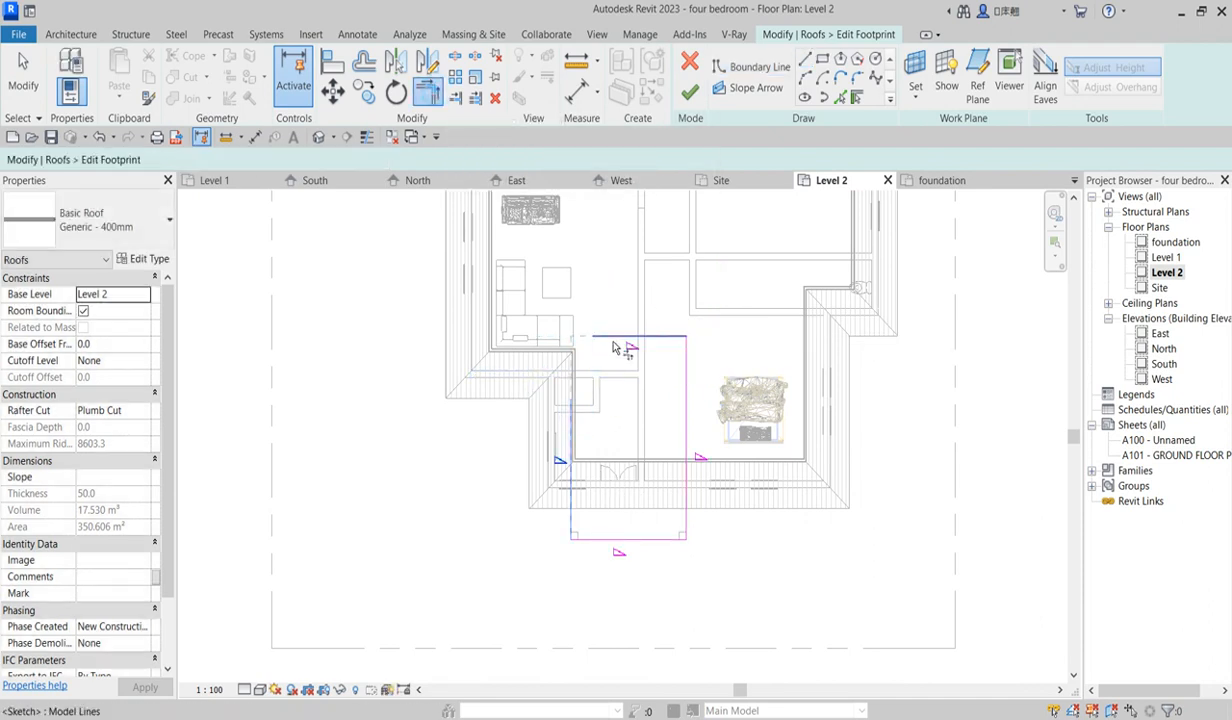
left_click(616, 338)
key("Escape")
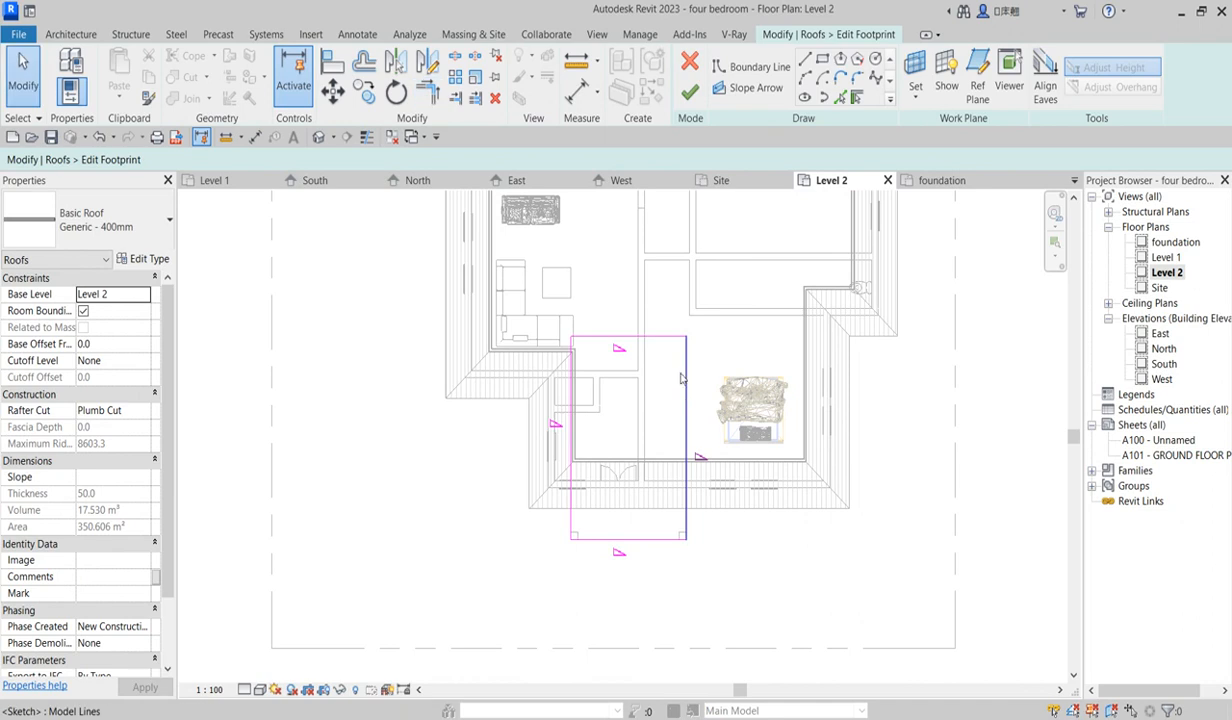
Turn off slope definition for the porch roof's back boundary line
left_click(654, 337)
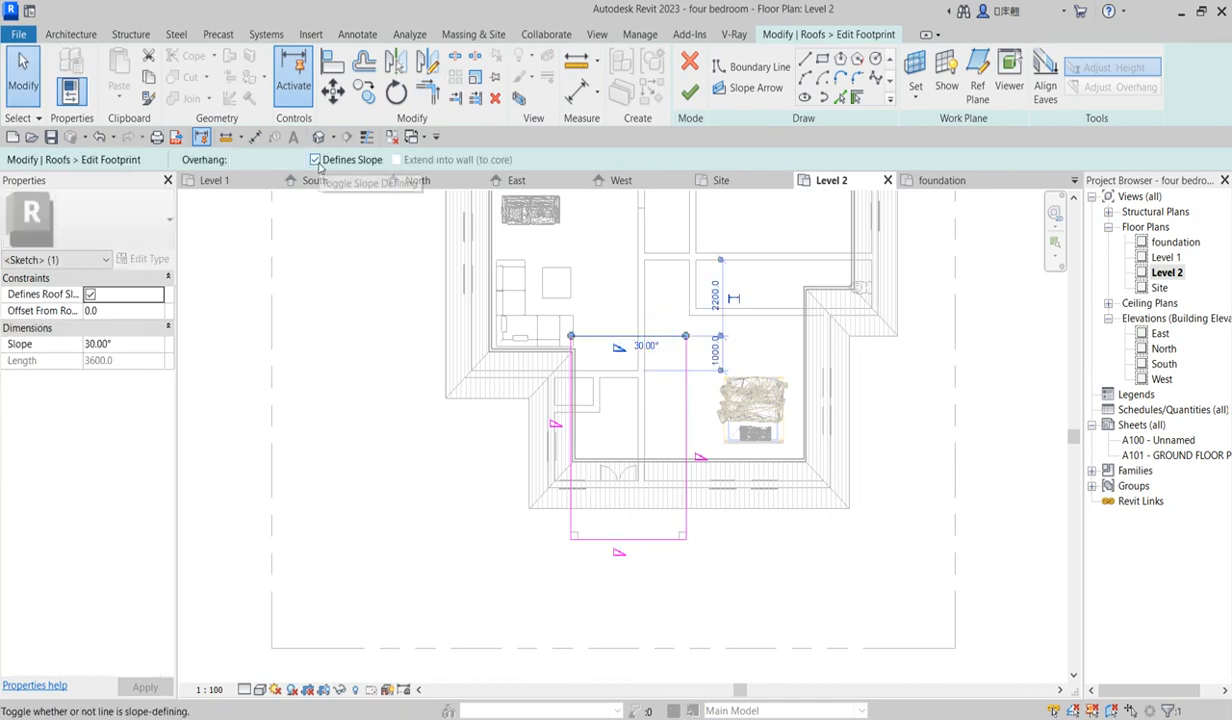
left_click(314, 160)
left_click(413, 486)
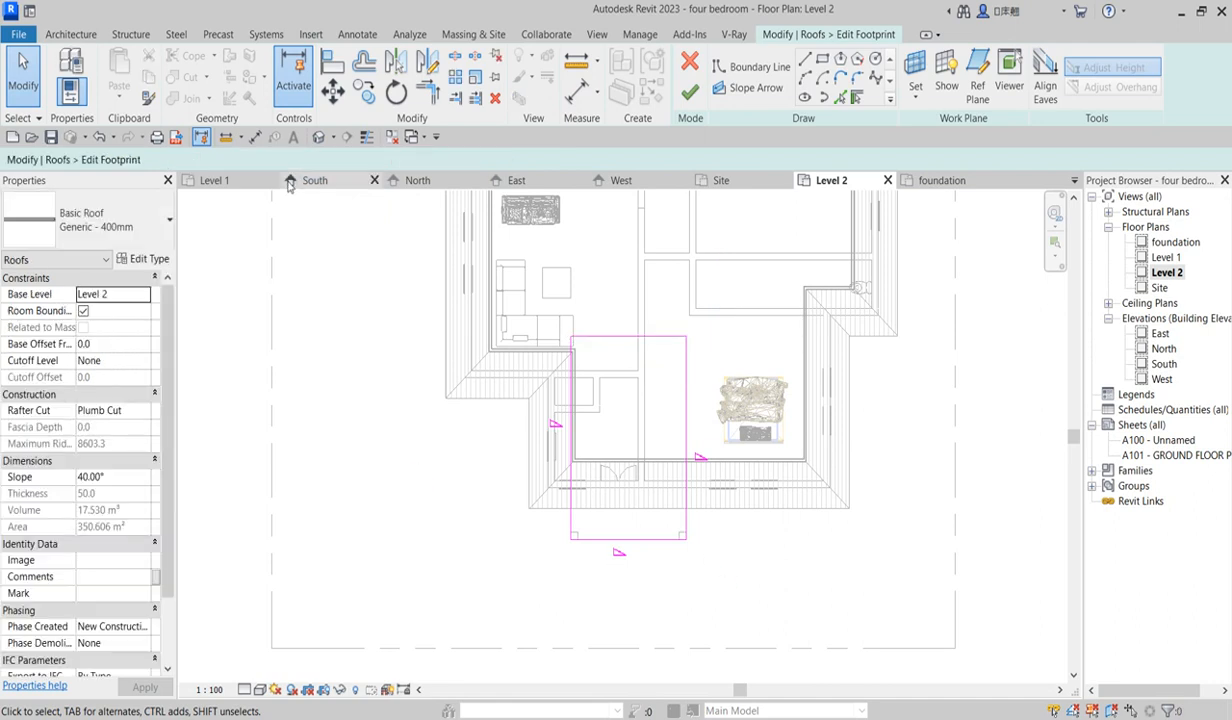
Offset the porch roof's west, front and east boundary lines outward by 600 without keeping copies
left_click(336, 61)
left_click(366, 63)
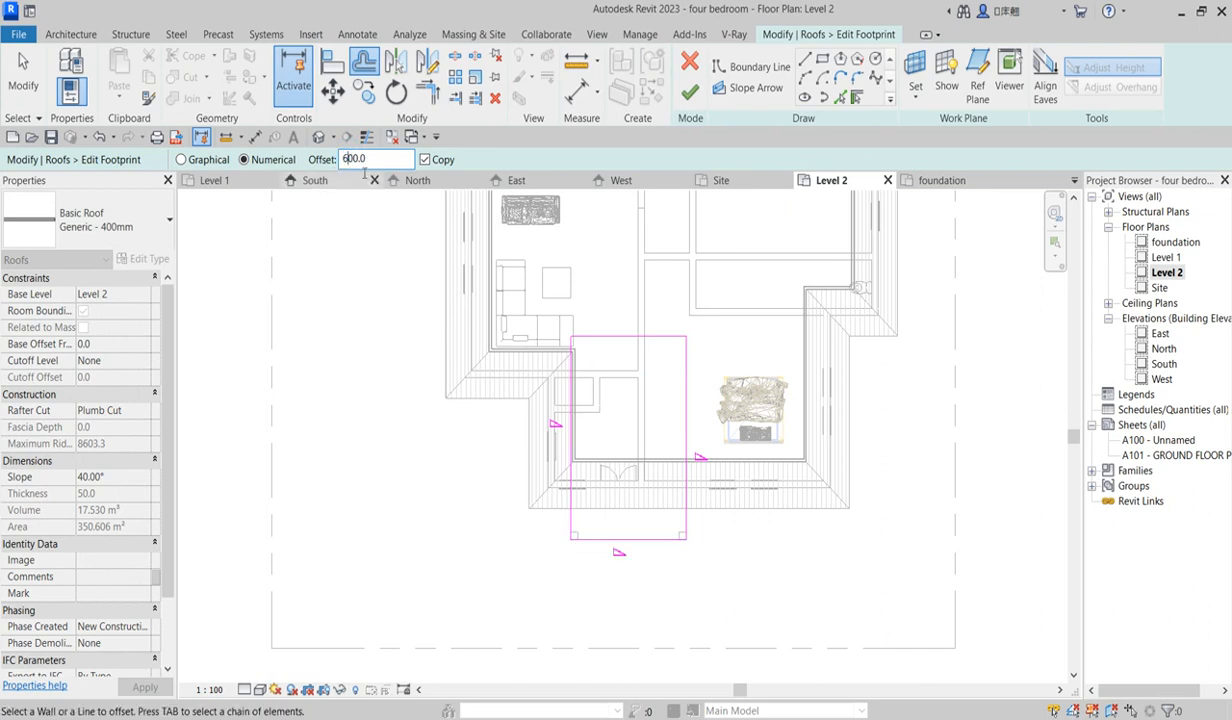
left_click(562, 512)
left_click(610, 546)
left_click(688, 537)
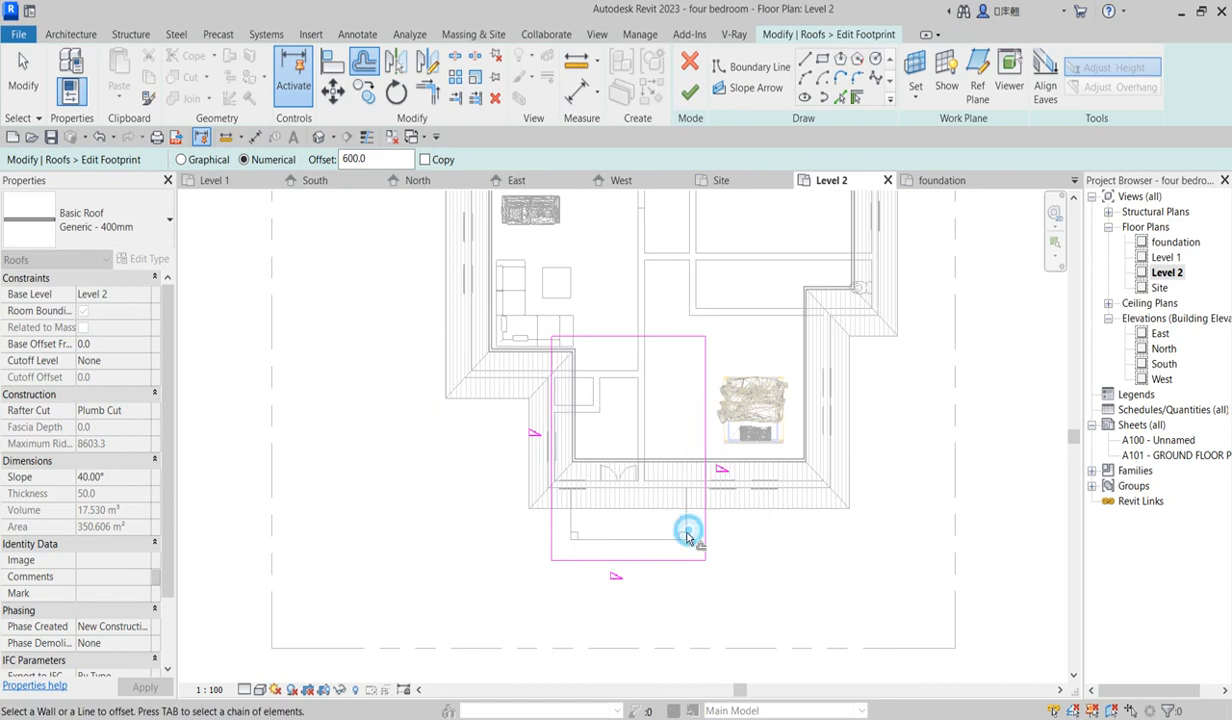
Finish the porch roof footprint without attaching the highlighted walls to the roof
left_click(689, 92)
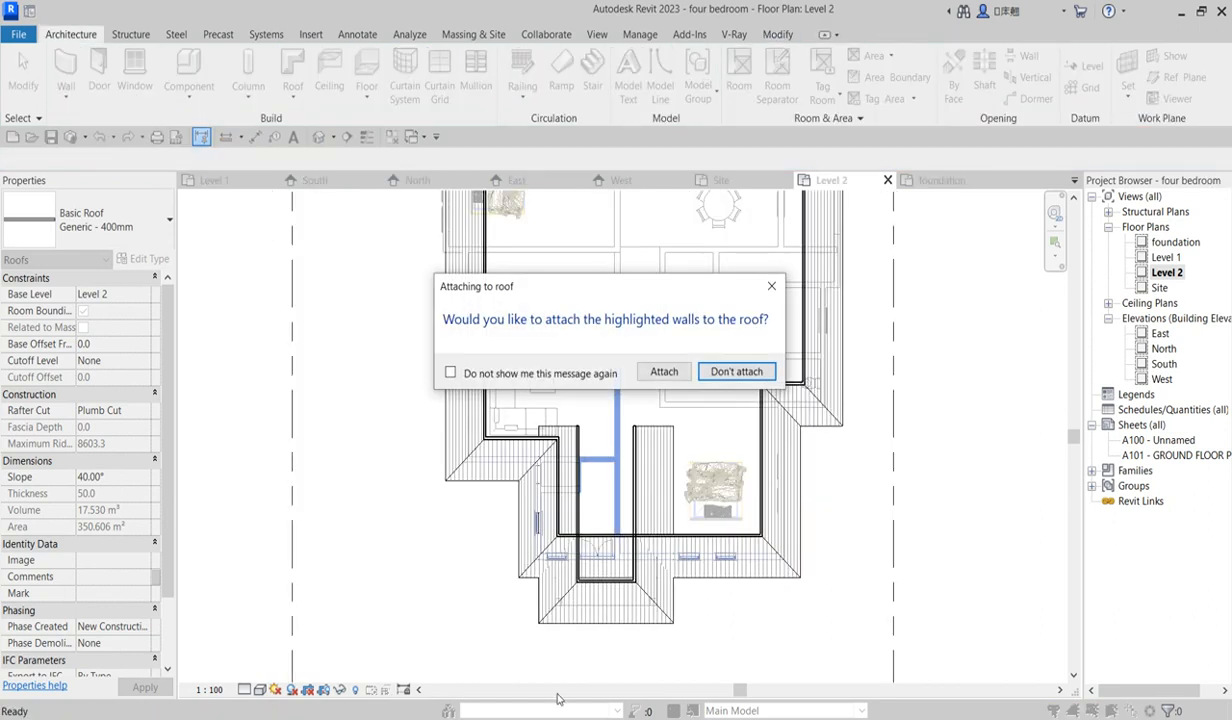
left_click(736, 372)
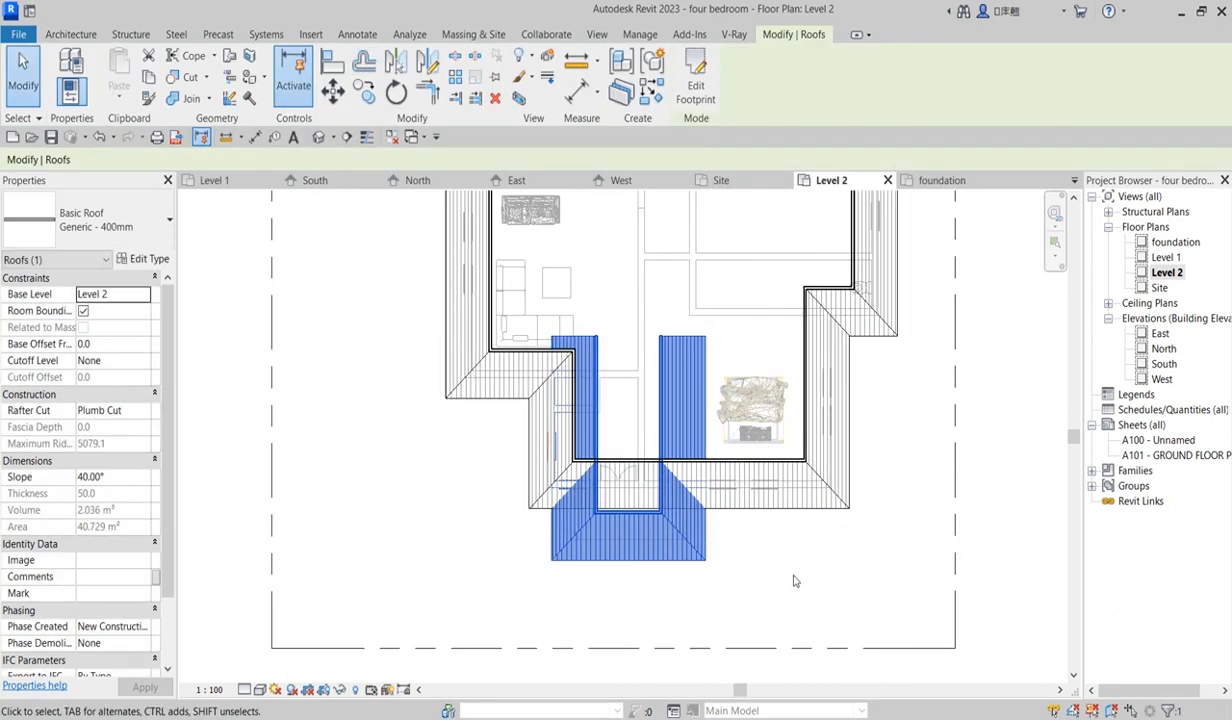
In the South elevation, move the porch roof up about 587 mm so its west eave corner meets the front hip line of the main roof
double_click(1164, 364)
left_click(664, 385)
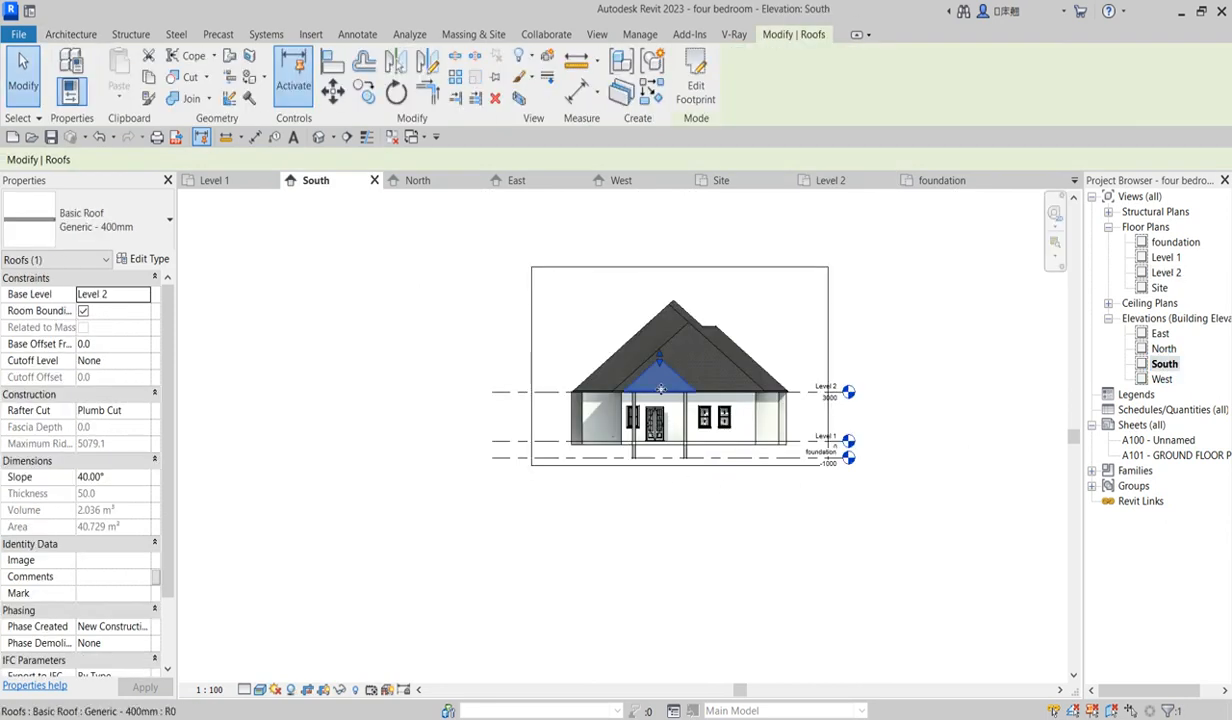
scroll(664, 385, "up", 5)
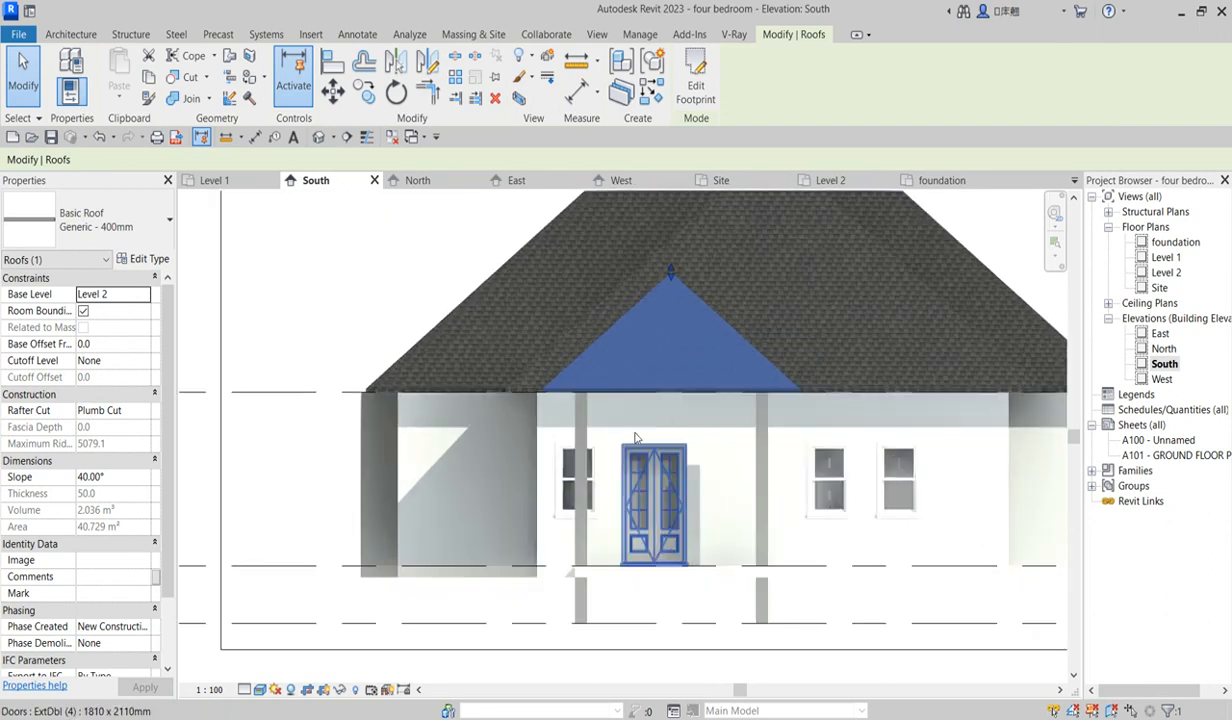
scroll(540, 380, "up", 3)
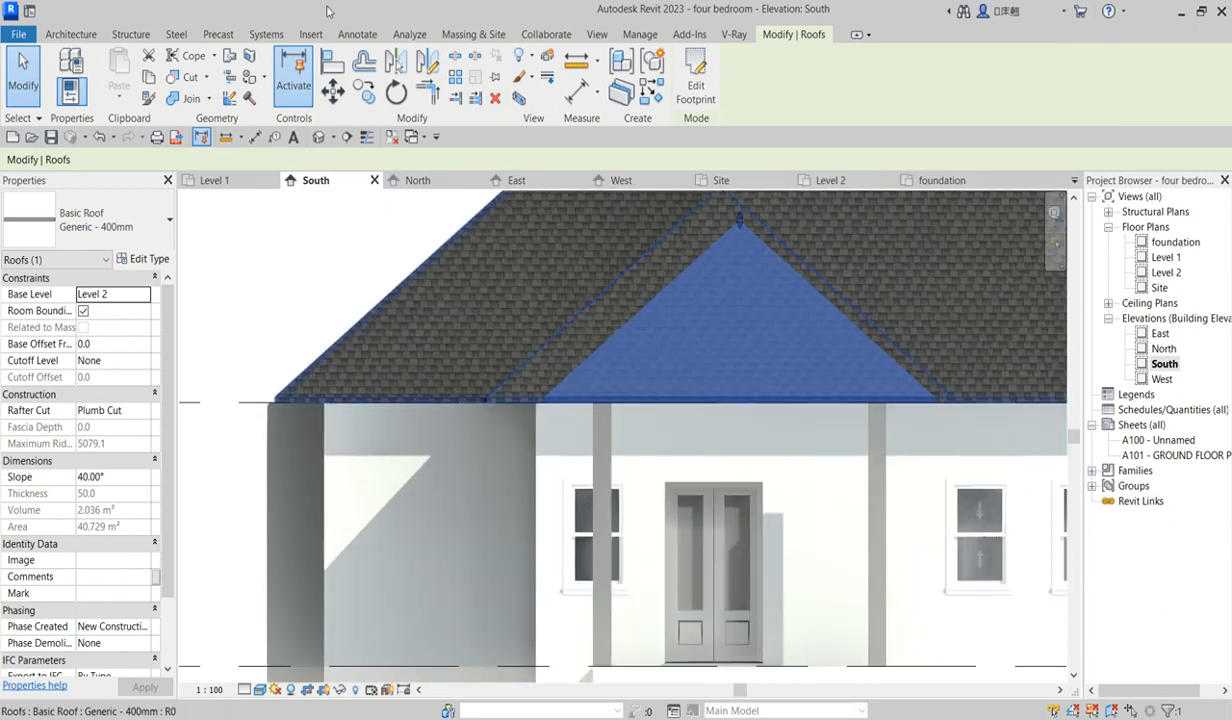
left_click(333, 92)
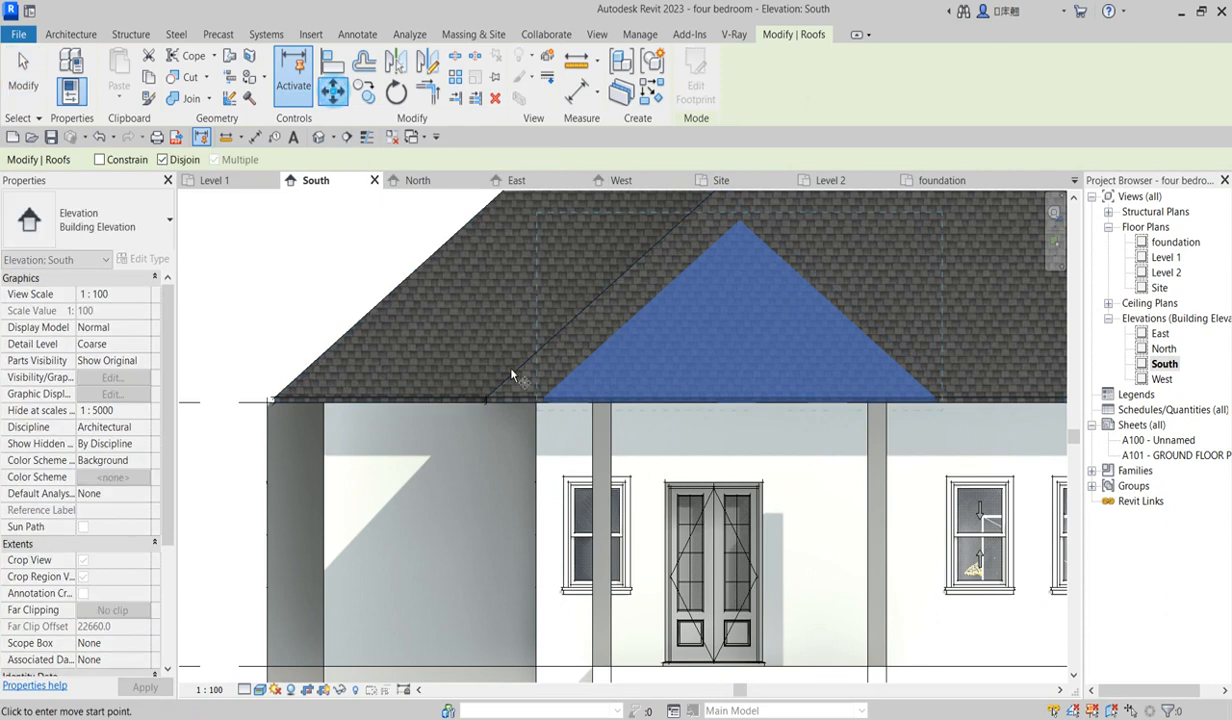
scroll(561, 430, "up", 4)
left_click(560, 415)
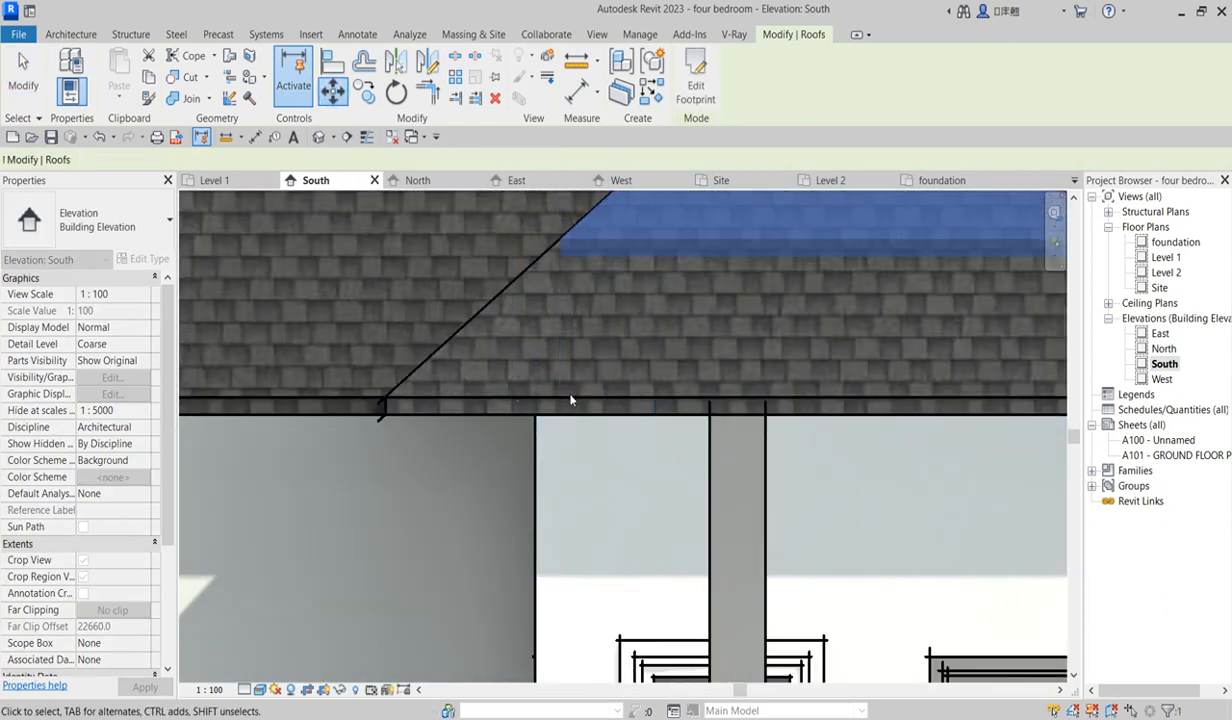
left_click(565, 240)
scroll(560, 420, "down", 3)
key("Escape")
scroll(650, 412, "down", 3)
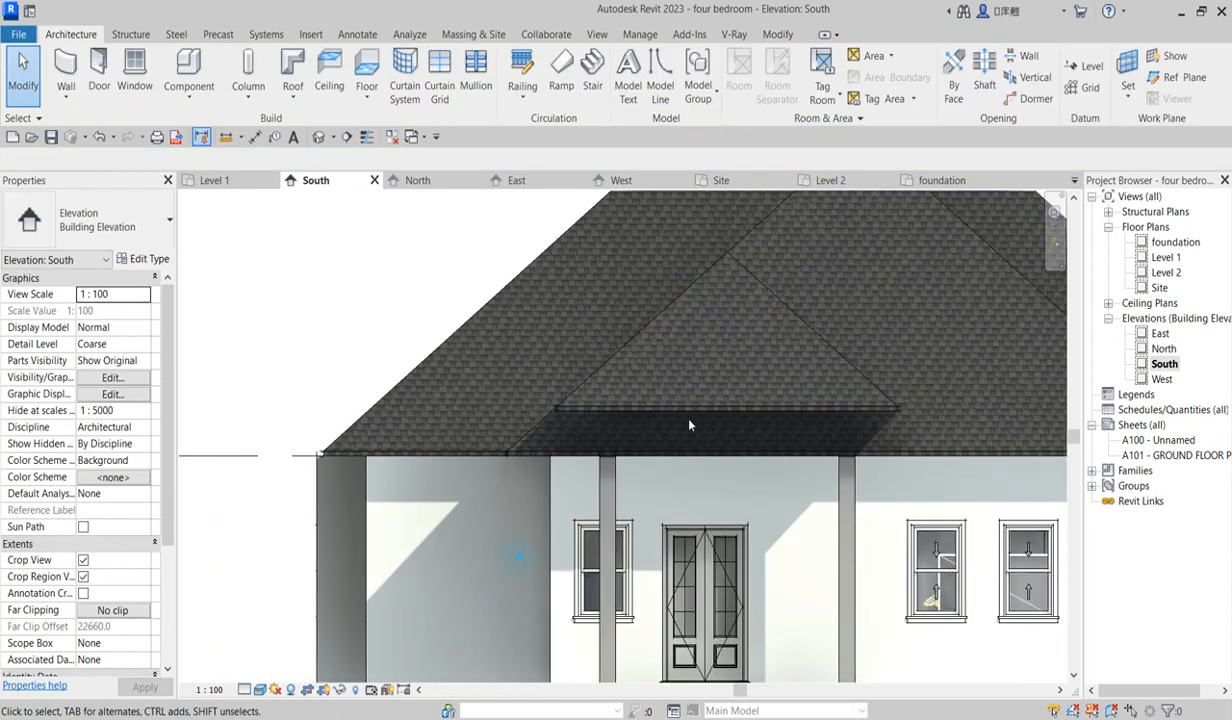
Examine how the raised porch roof meets the main roof in the South and West elevations
scroll(700, 365, "up", 3)
scroll(704, 352, "up", 3)
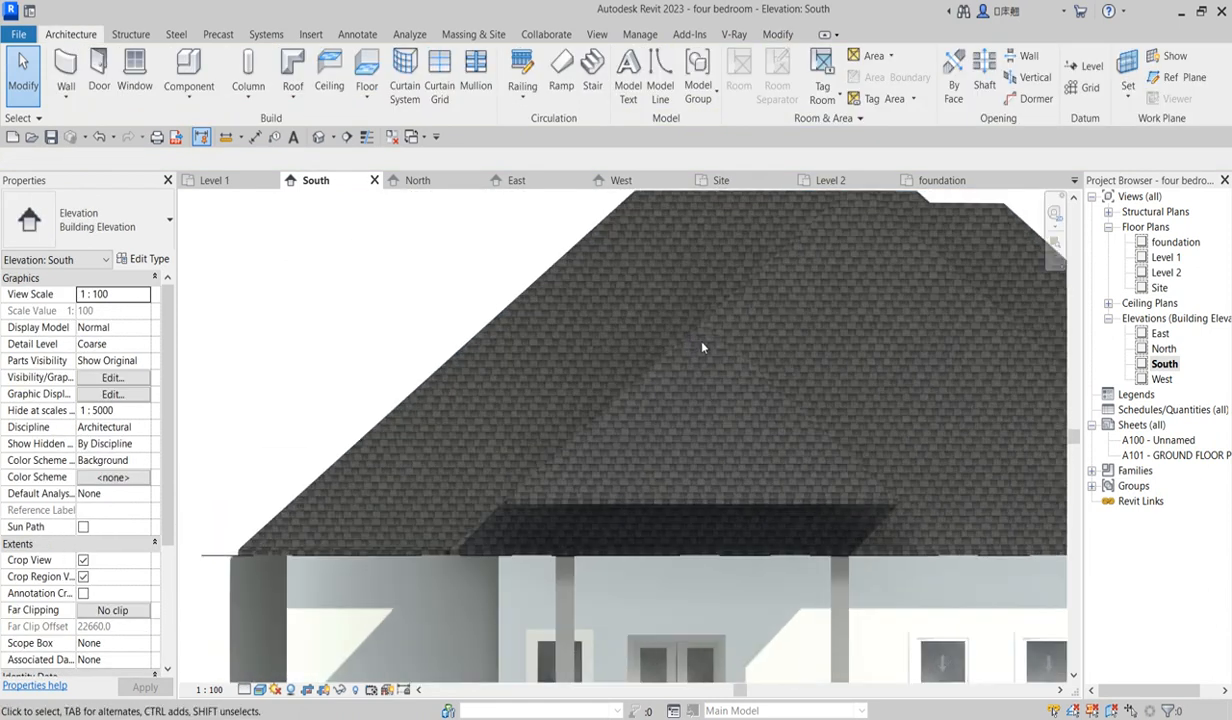
scroll(690, 530, "down", 4)
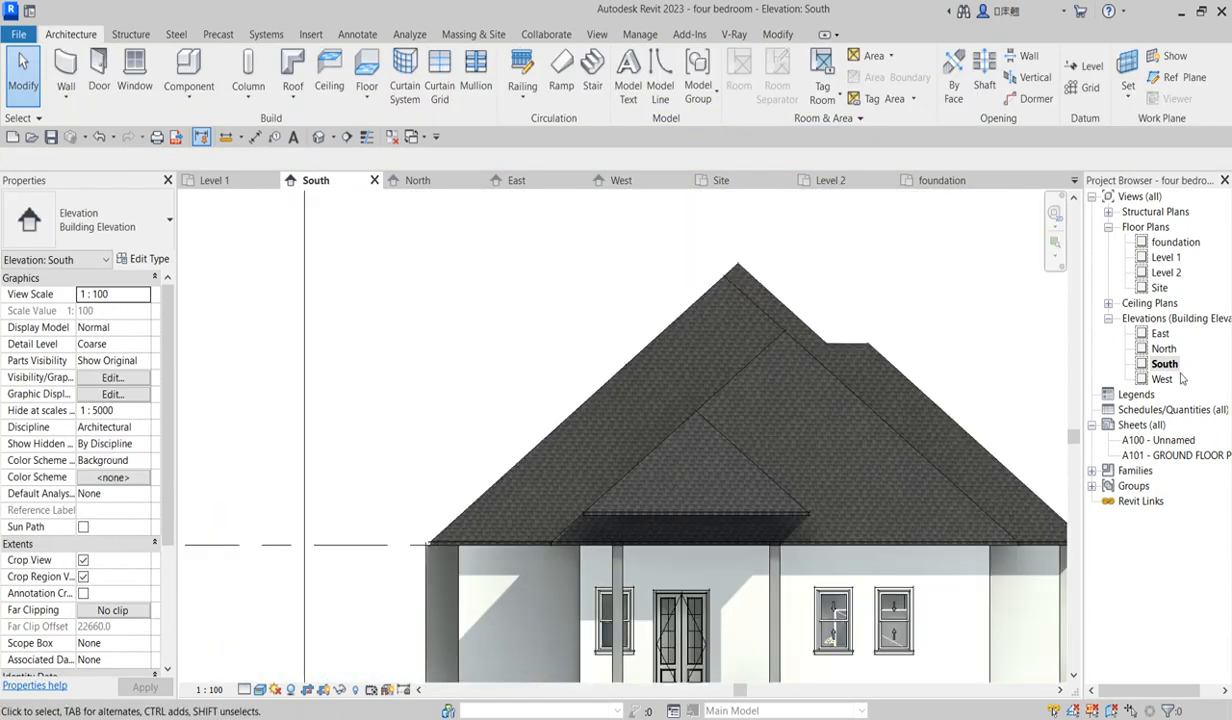
double_click(1164, 380)
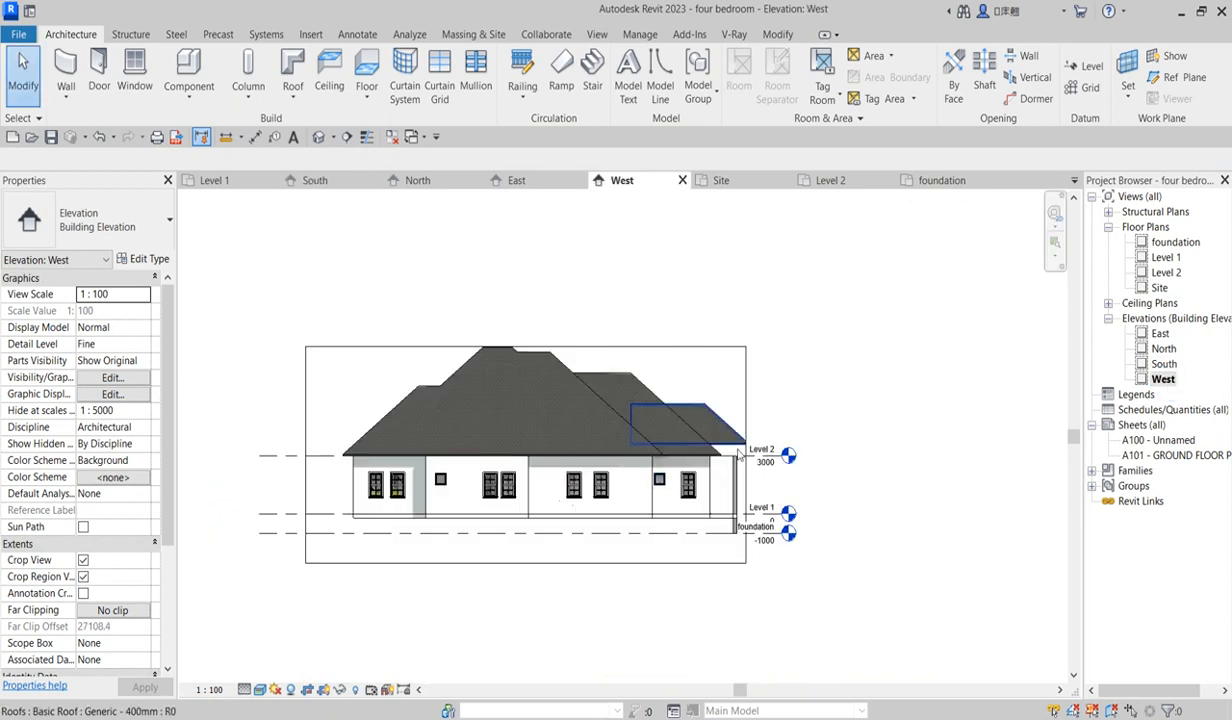
scroll(700, 468, "down", 2)
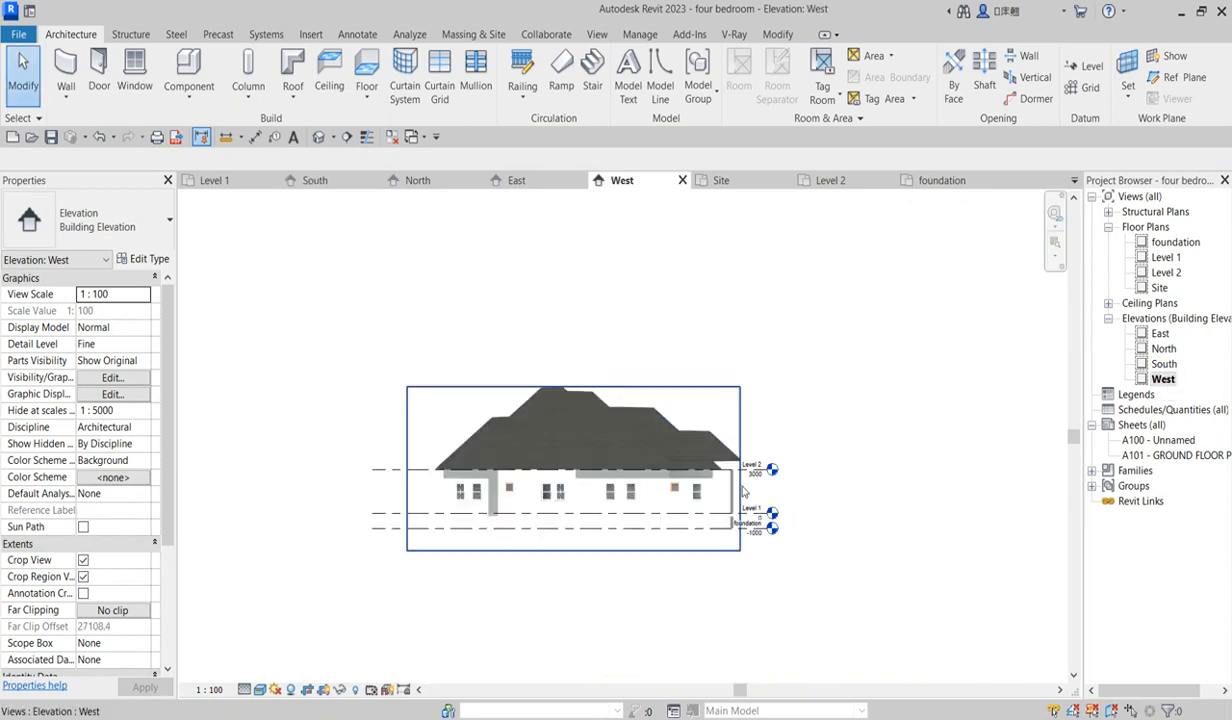
scroll(684, 472, "up", 2)
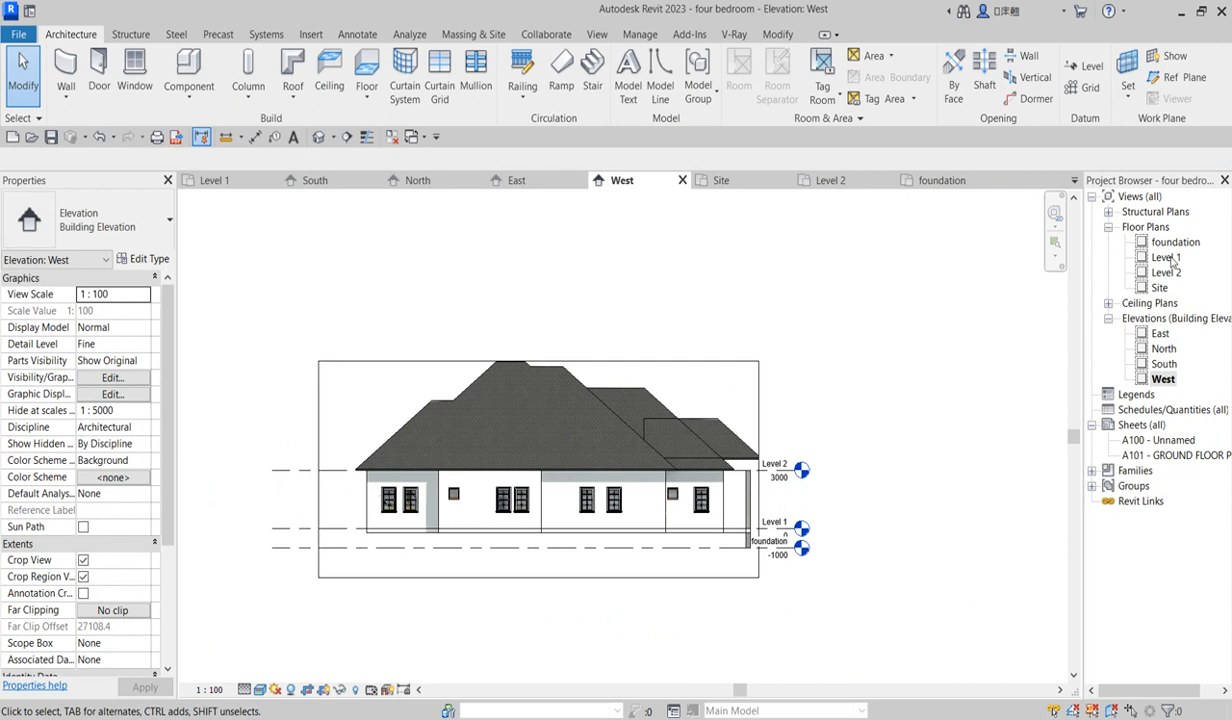
In the Level 2 plan, copy the porch roof with multiple copies enabled to the west edge of the main roof, over the west bedroom
double_click(1166, 258)
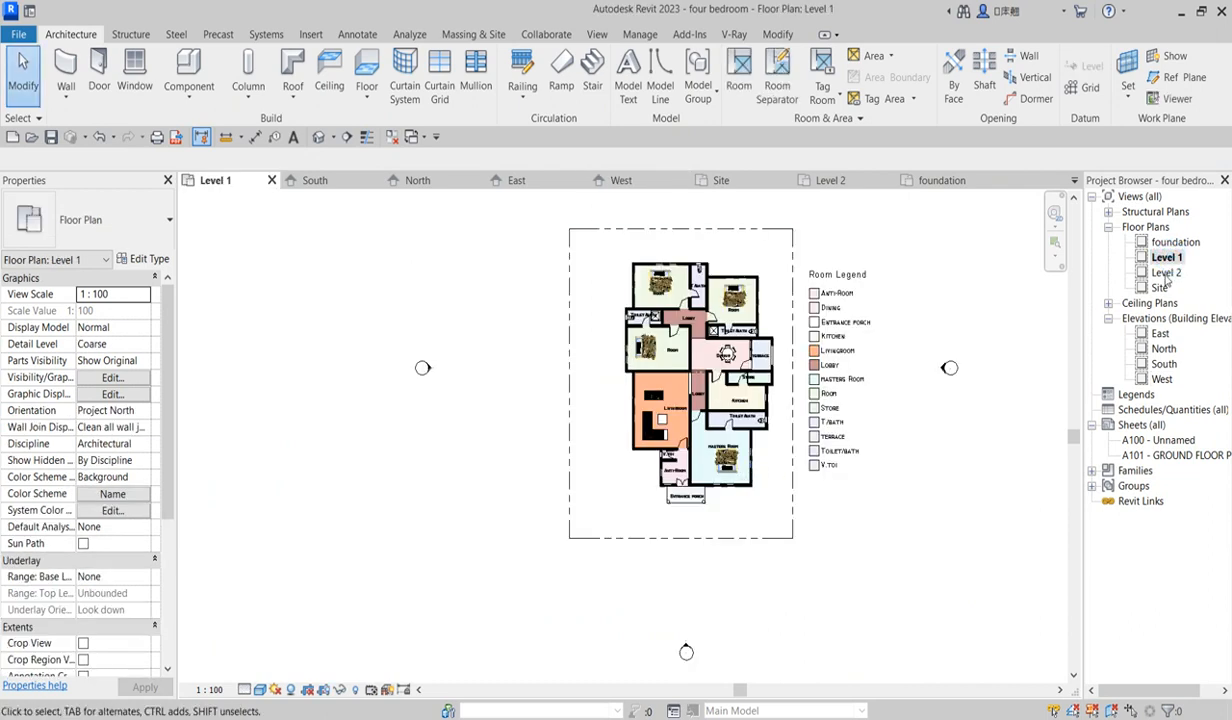
double_click(1166, 273)
scroll(683, 562, "down", 2)
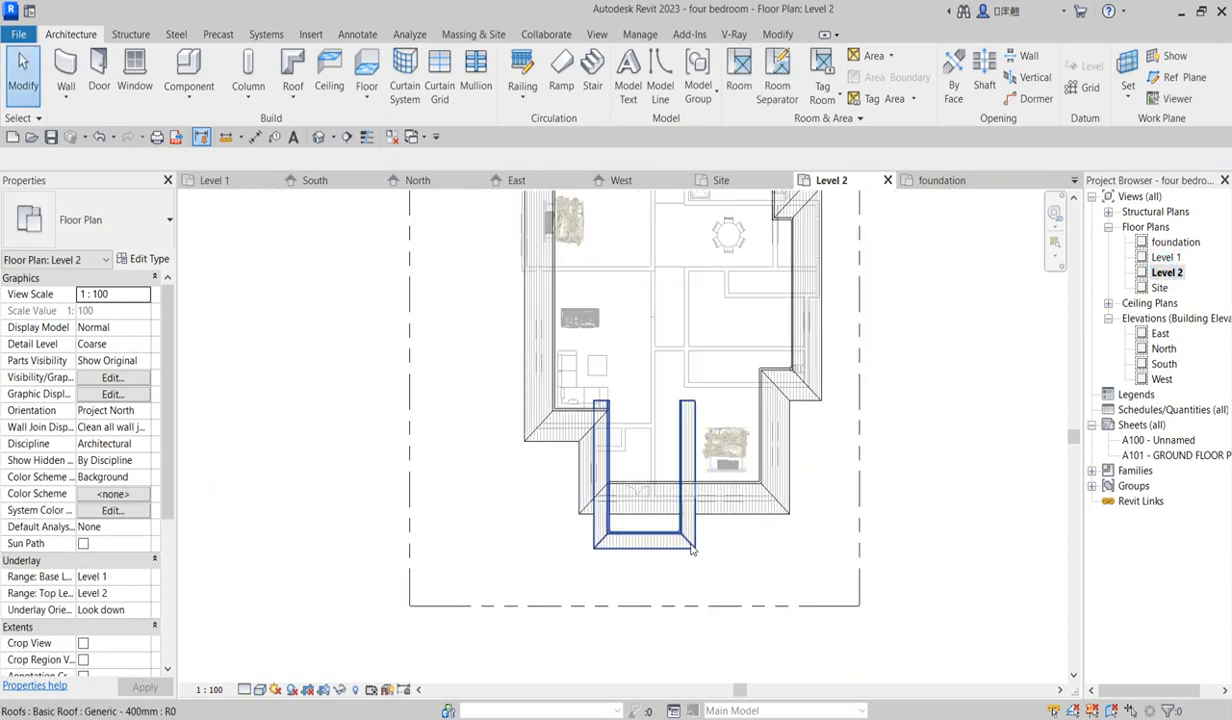
left_click(692, 549)
scroll(690, 540, "down", 2)
scroll(660, 450, "up", 2)
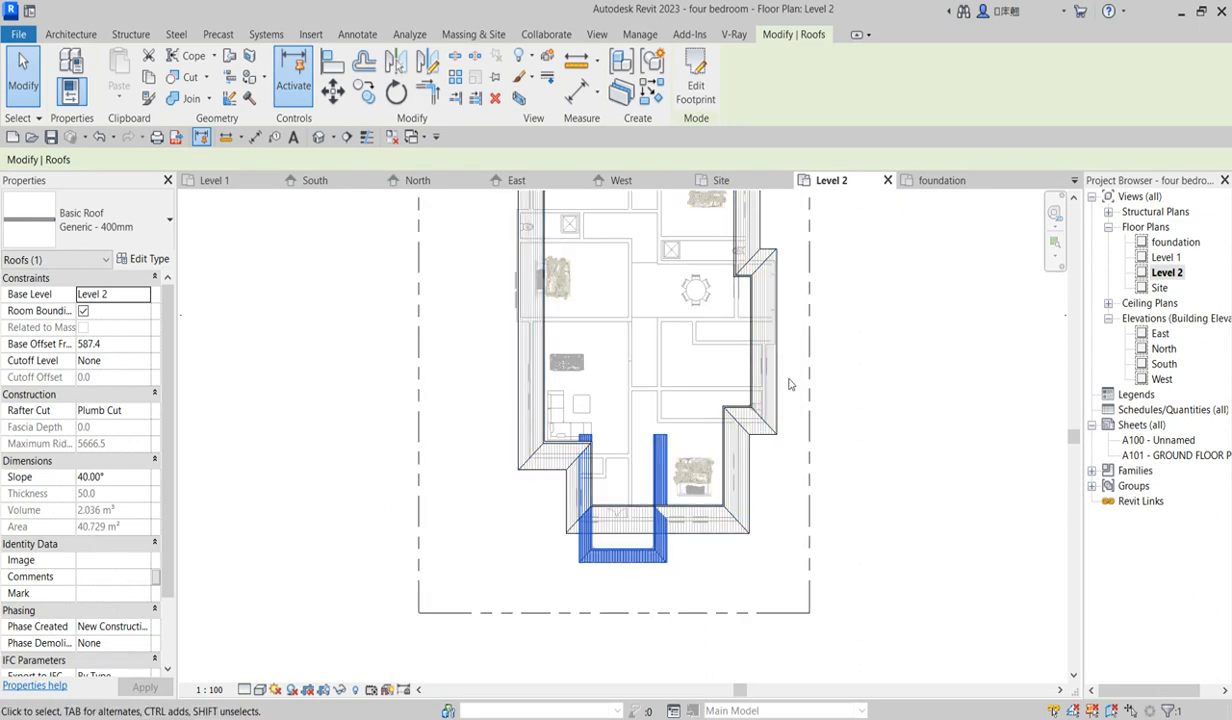
left_click(364, 91)
left_click(580, 563)
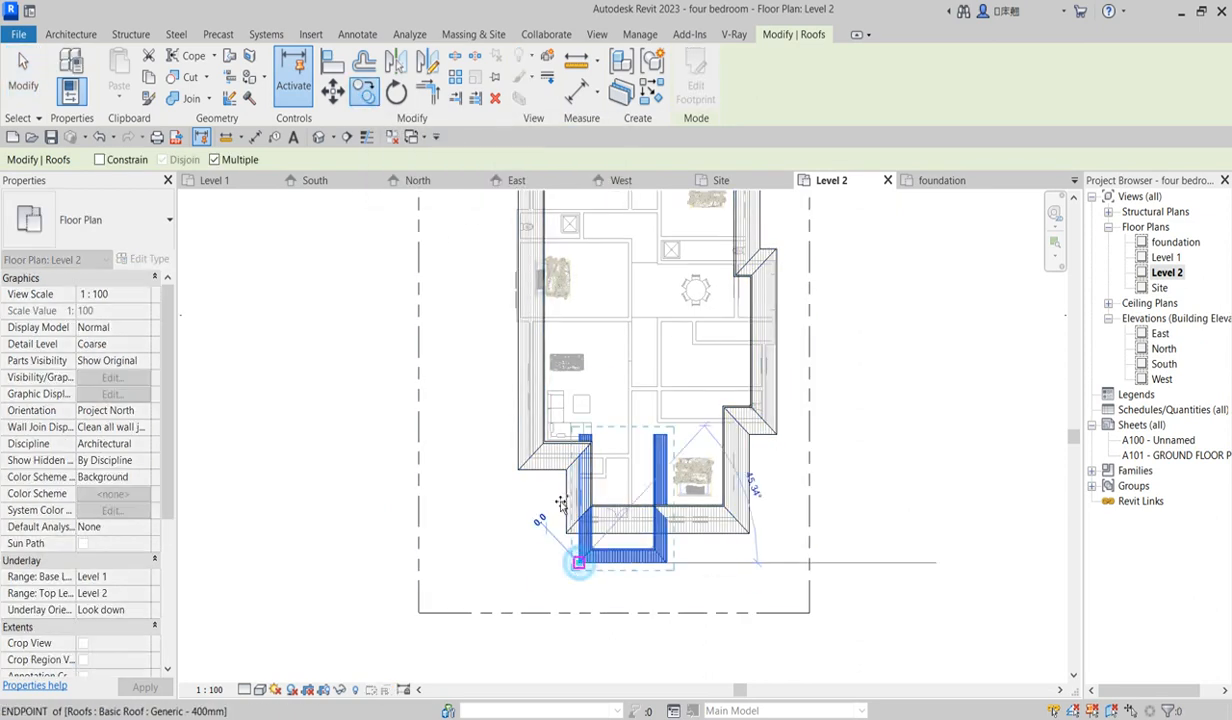
left_click(518, 323)
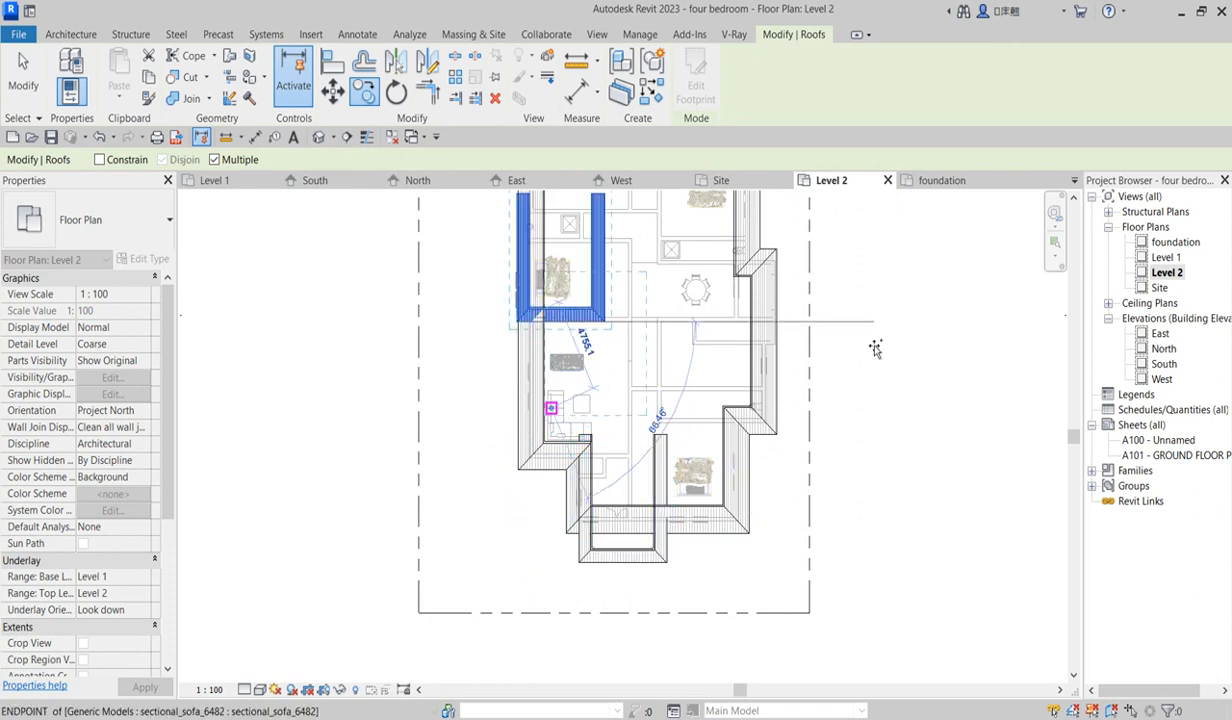
Place another copy of the porch roof against the east edge of the main roof and end the copying
scroll(776, 418, "up", 2)
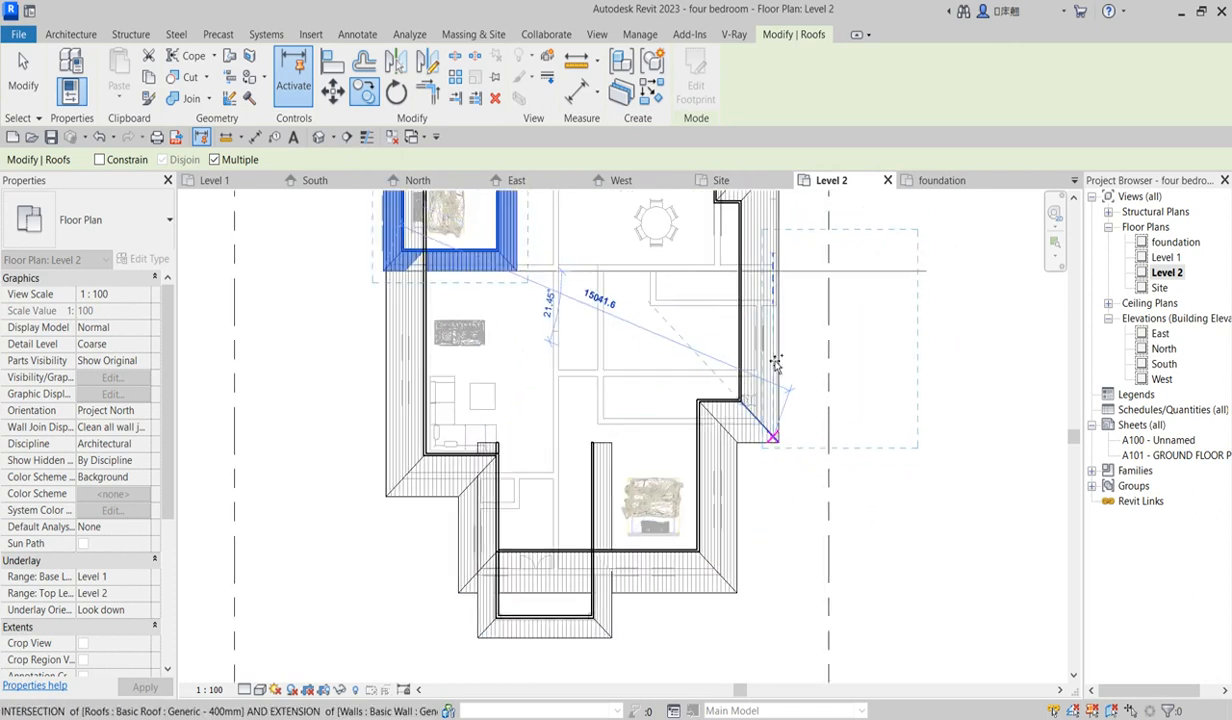
left_click(779, 309)
key("Escape")
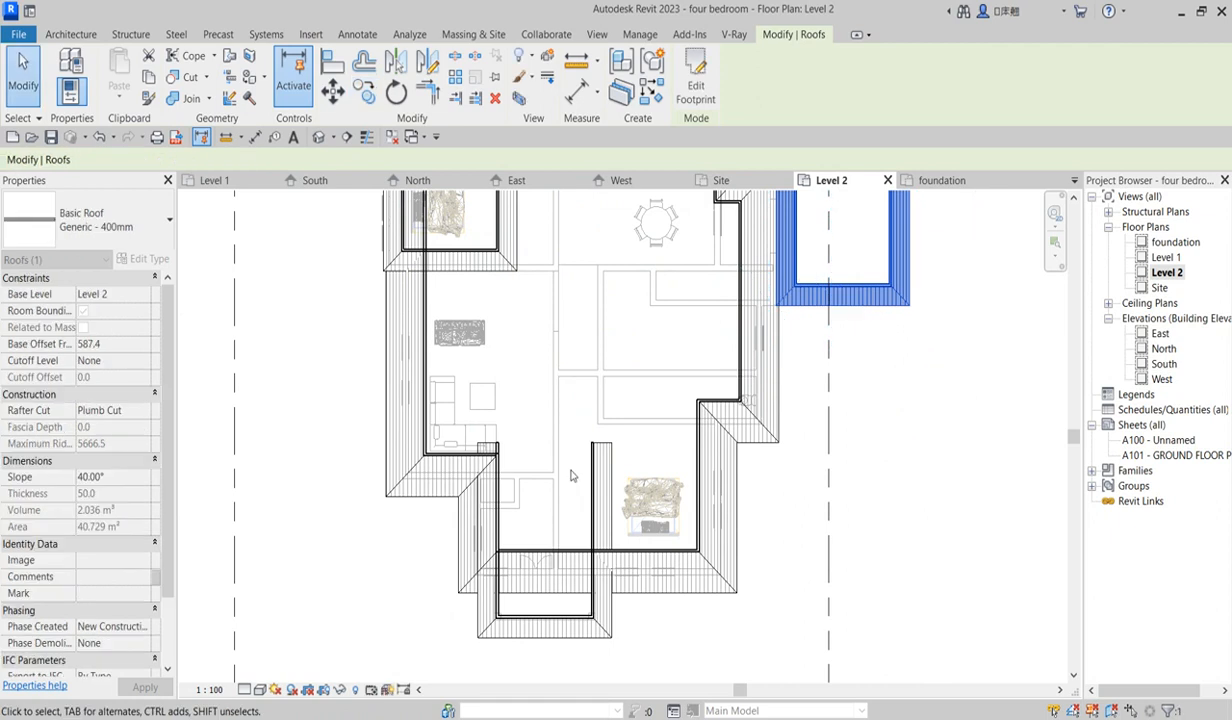
Edit the footprint of the west roof copy and delete all of its boundary lines
scroll(547, 500, "down", 3)
scroll(495, 361, "up", 2)
left_click(474, 336)
left_click(696, 78)
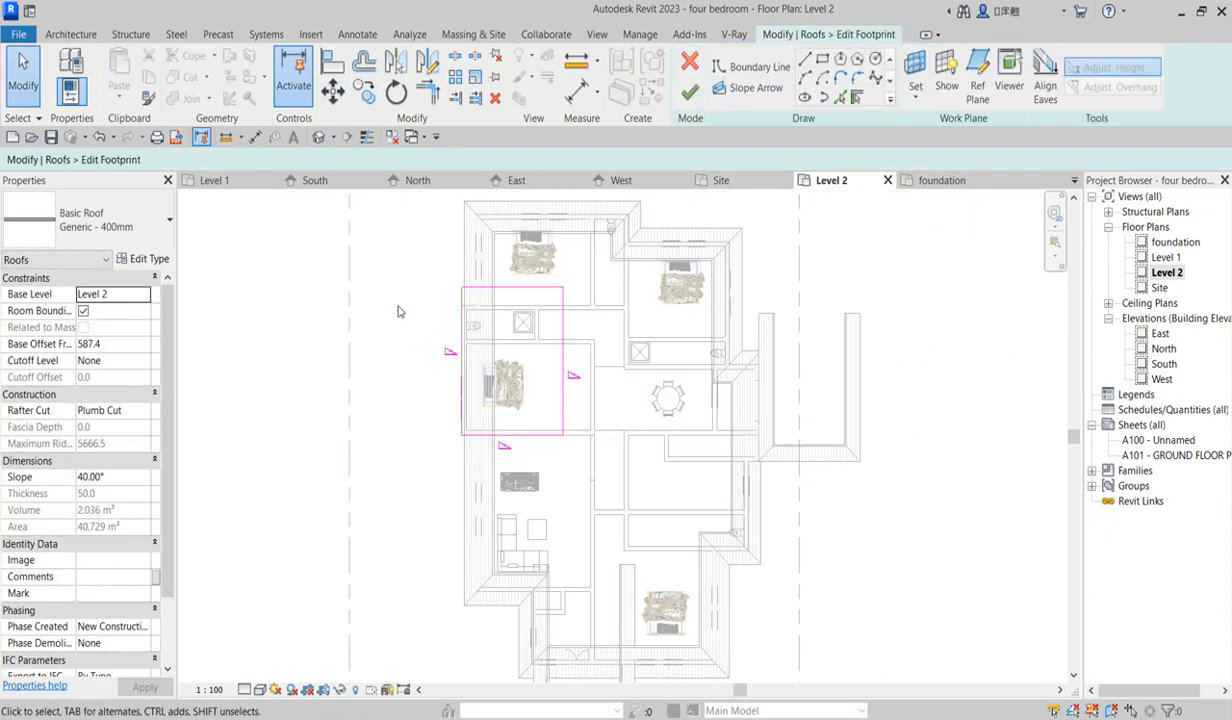
mouse_move(393, 256)
left_mouse_down()
mouse_move(566, 432)
mouse_move(635, 481)
left_mouse_up()
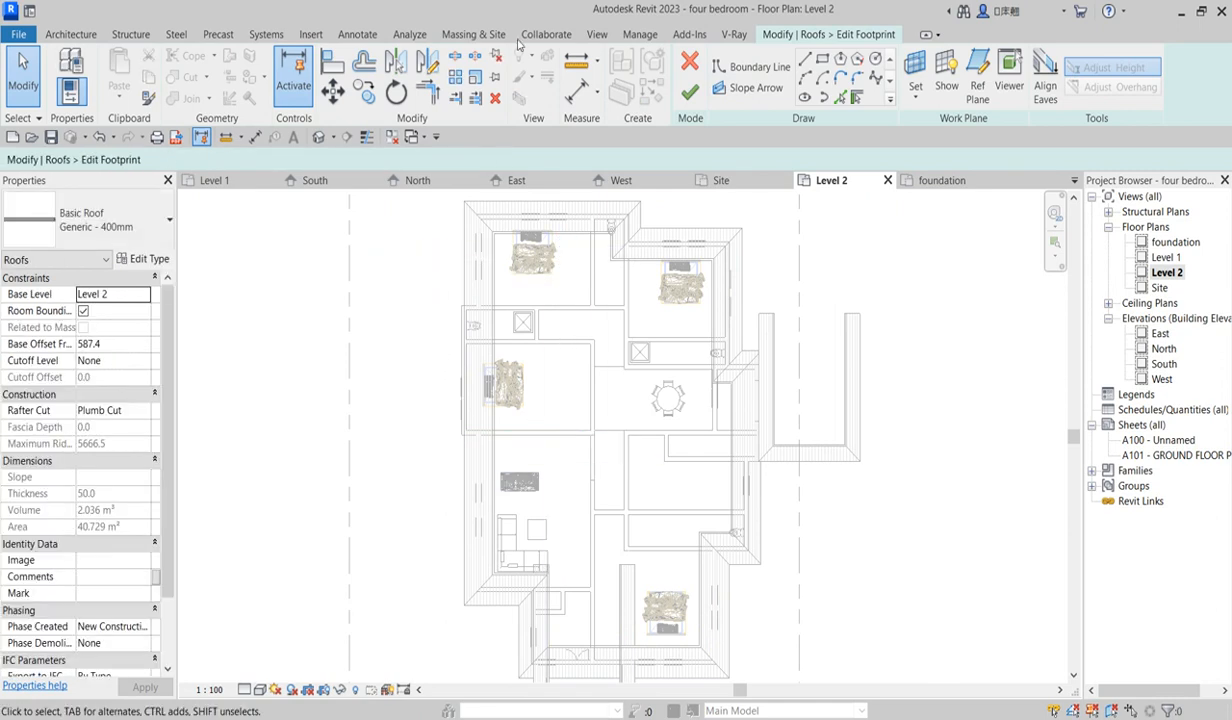
Create roof boundary lines from the north, south and west outer wall faces of the west bedroom and toilet block
left_click(840, 97)
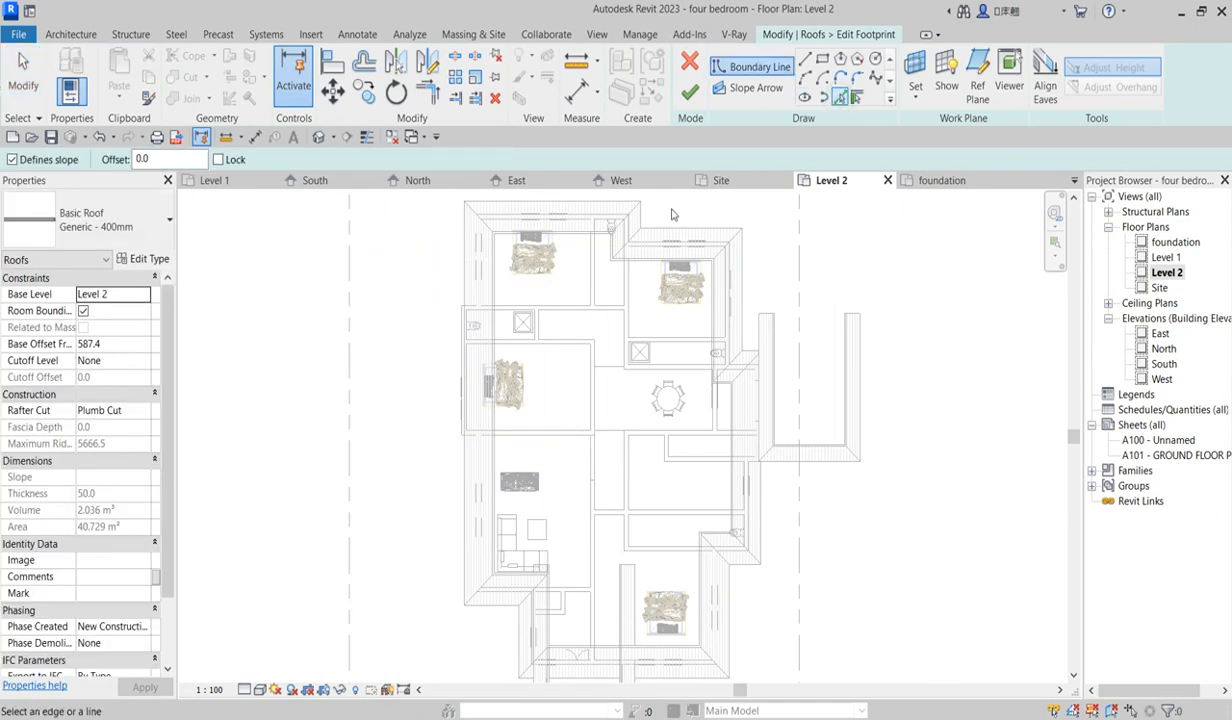
scroll(445, 299, "up", 4)
left_click(445, 297)
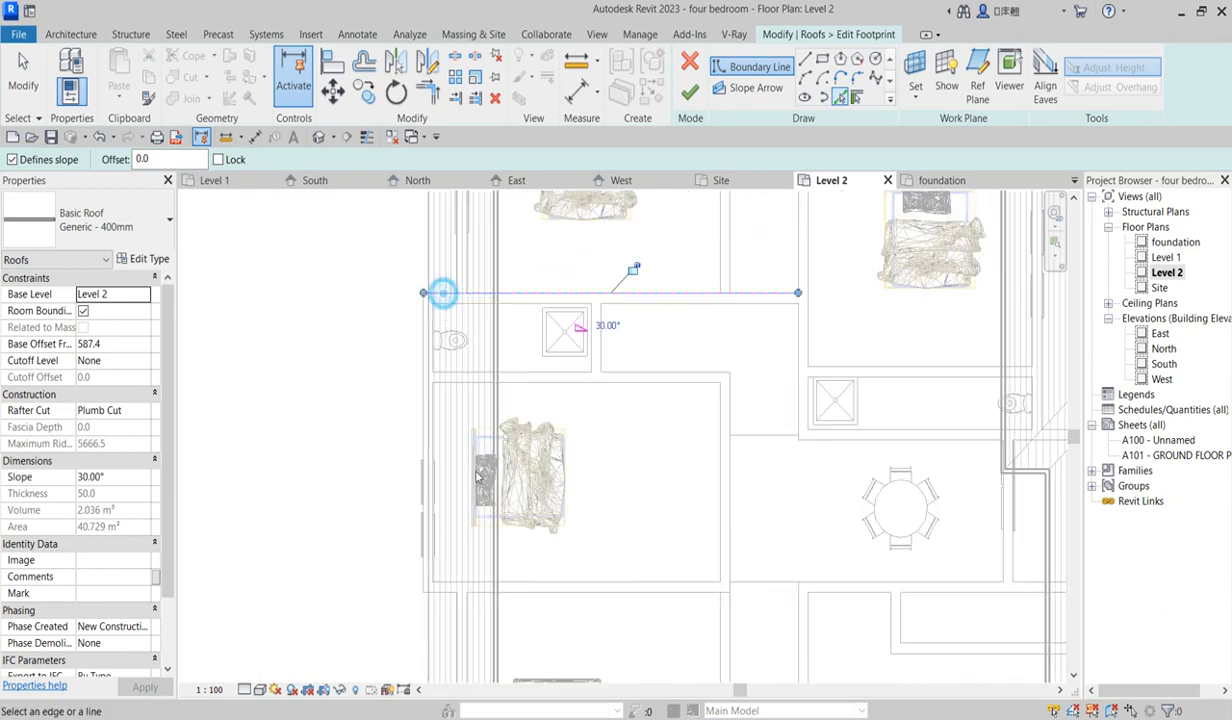
left_click(476, 591)
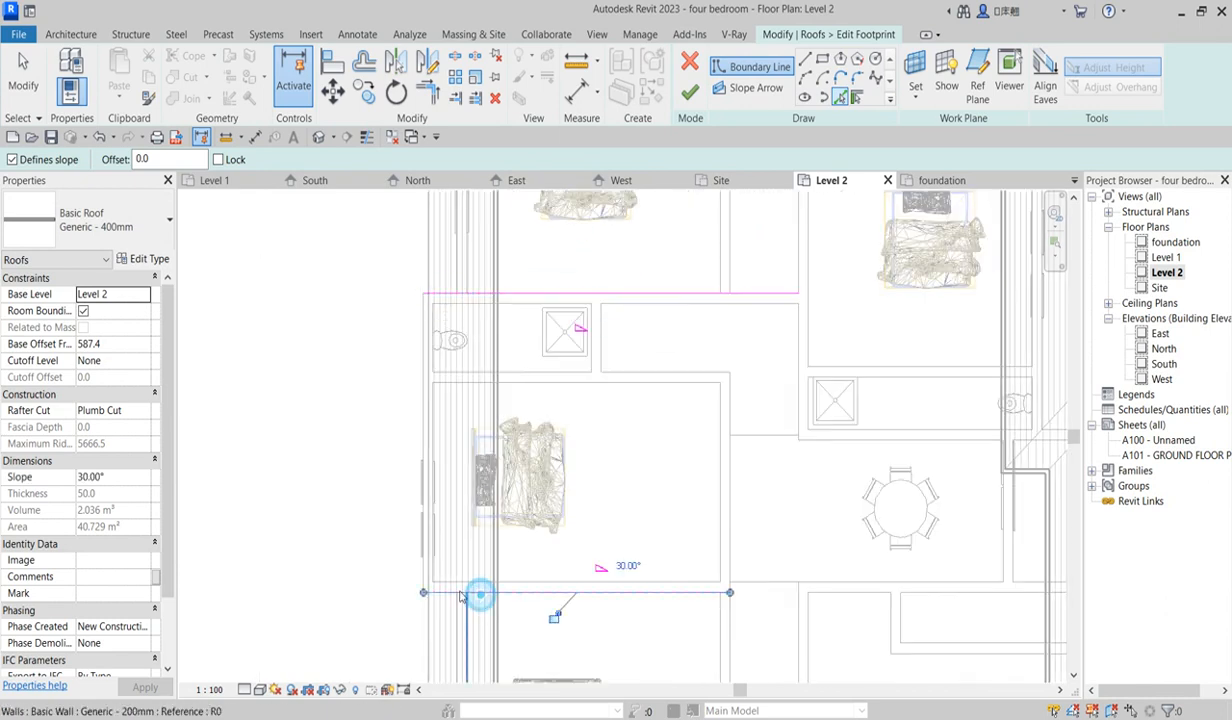
left_click(420, 424)
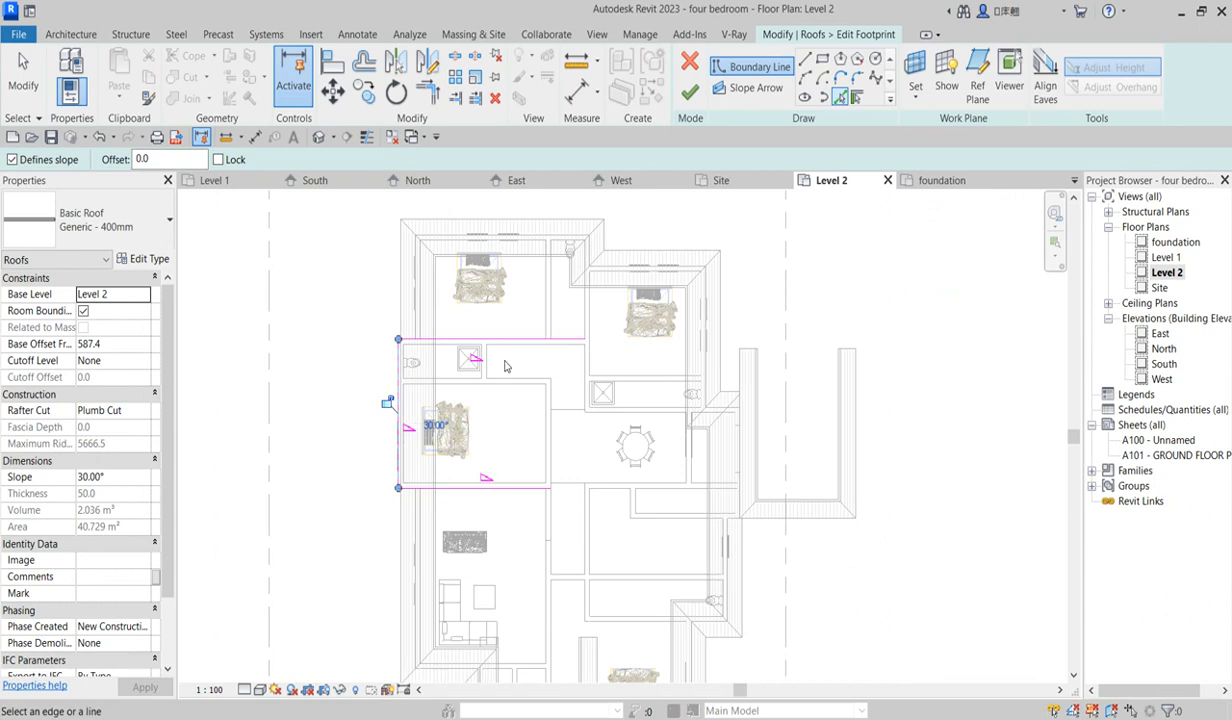
Draw a vertical boundary line 5700 mm long inside the bedroom, connecting the north and south boundary lines
left_click(805, 60)
left_click(527, 340)
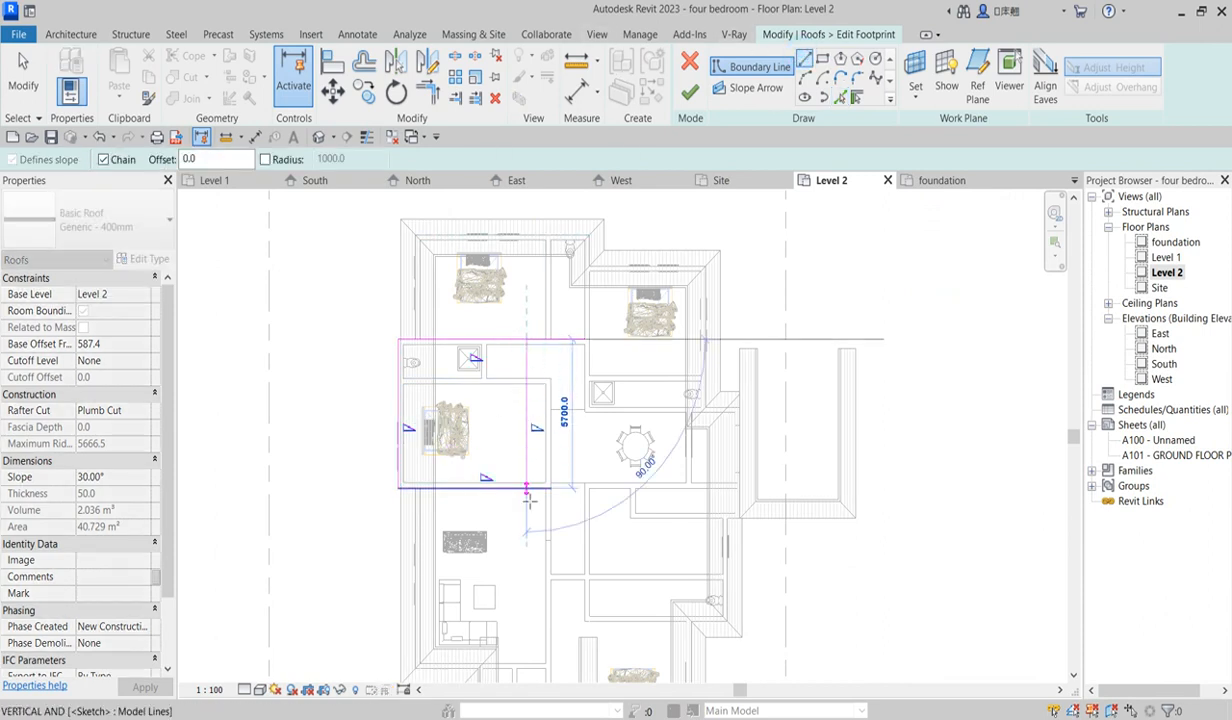
left_click(527, 487)
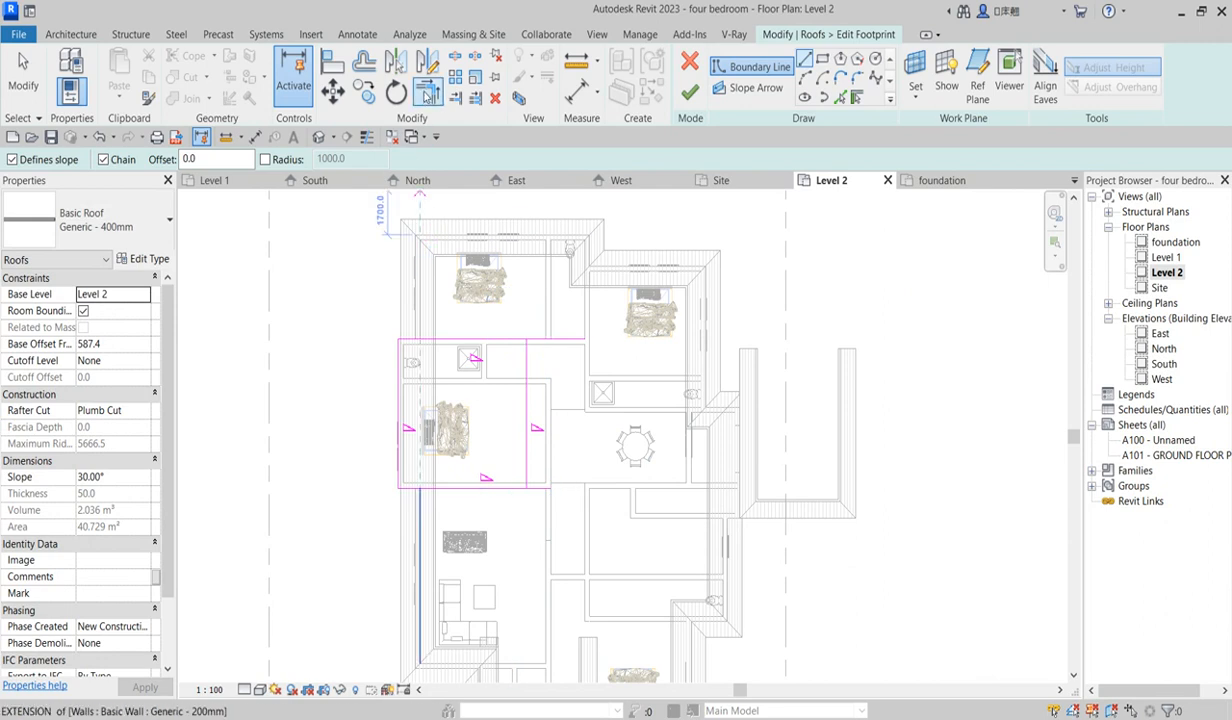
Trim the north and south boundary lines to corners with the new east boundary line
left_click(427, 95)
left_click(500, 341)
left_click(531, 372)
left_click(528, 474)
left_click(511, 489)
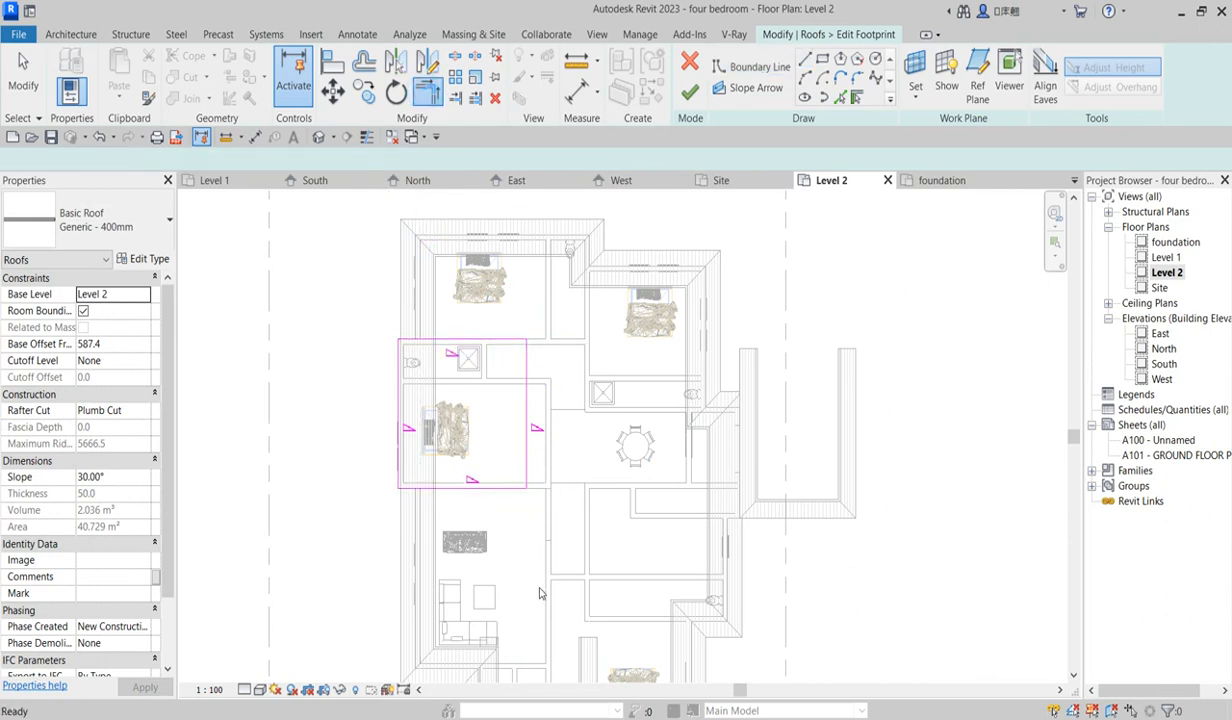
key("Escape")
Offset the west roof's west, north and south boundary lines outward by 600 without keeping copies
left_click(363, 62)
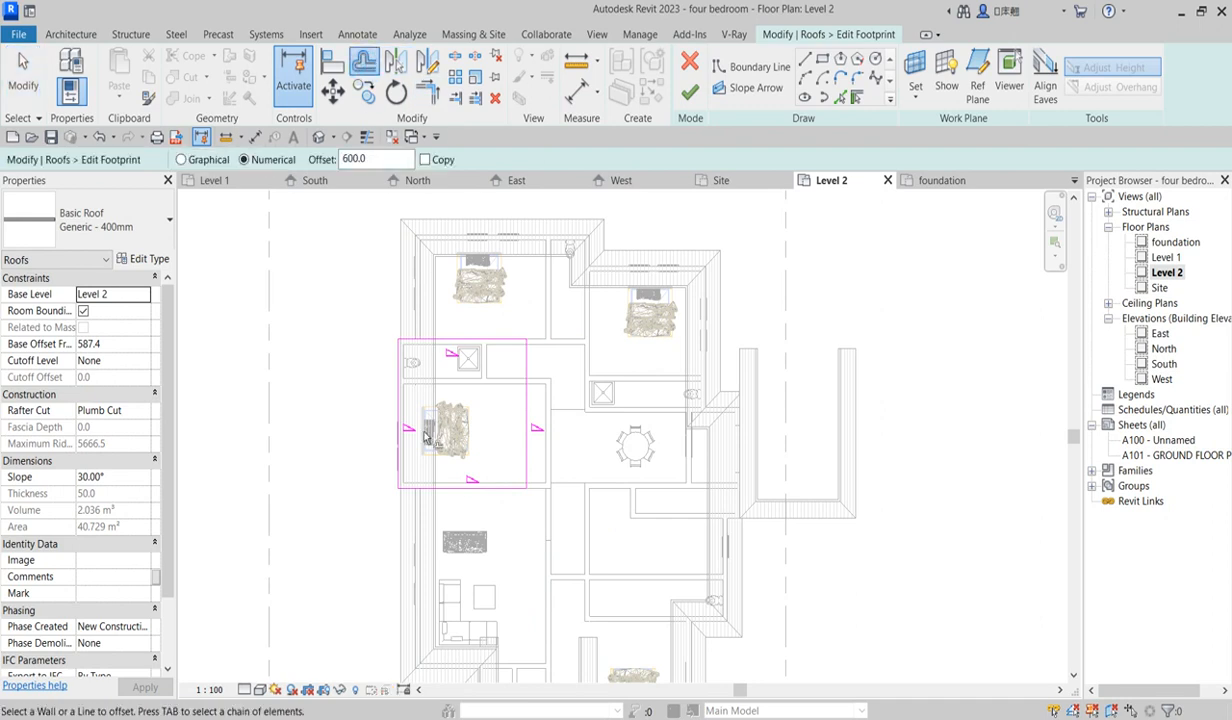
left_click(393, 381)
left_click(404, 337)
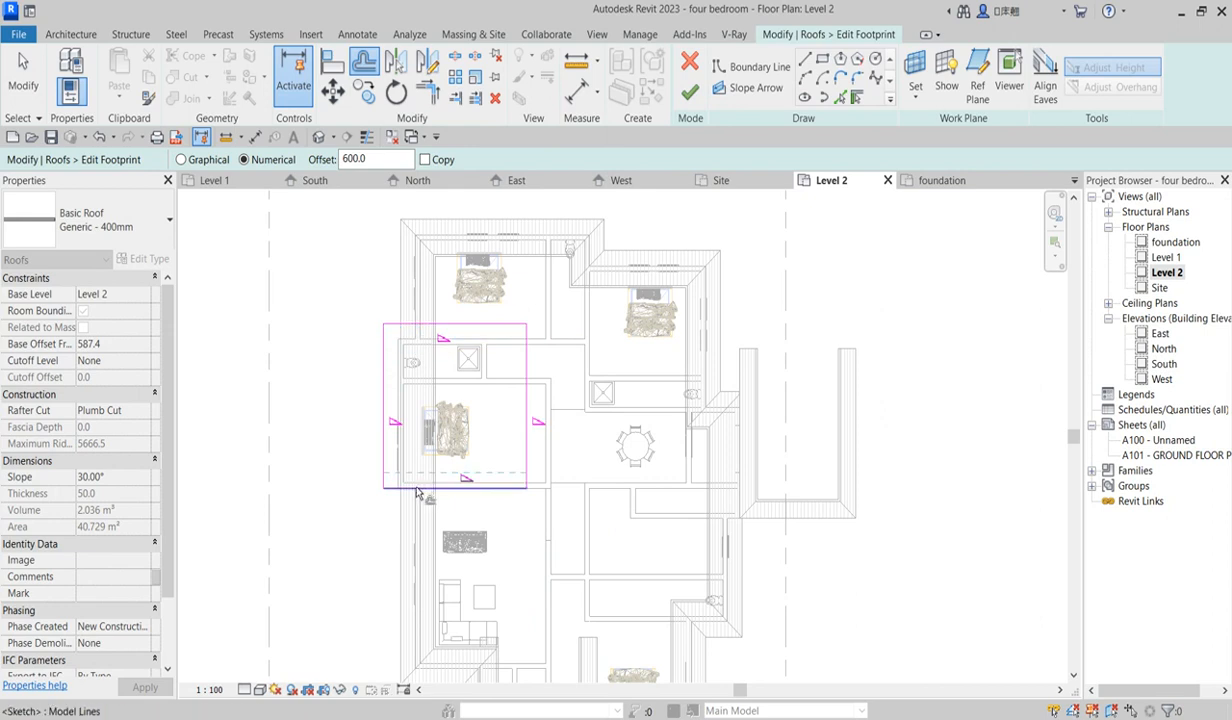
left_click(420, 493)
scroll(420, 495, "down", 3)
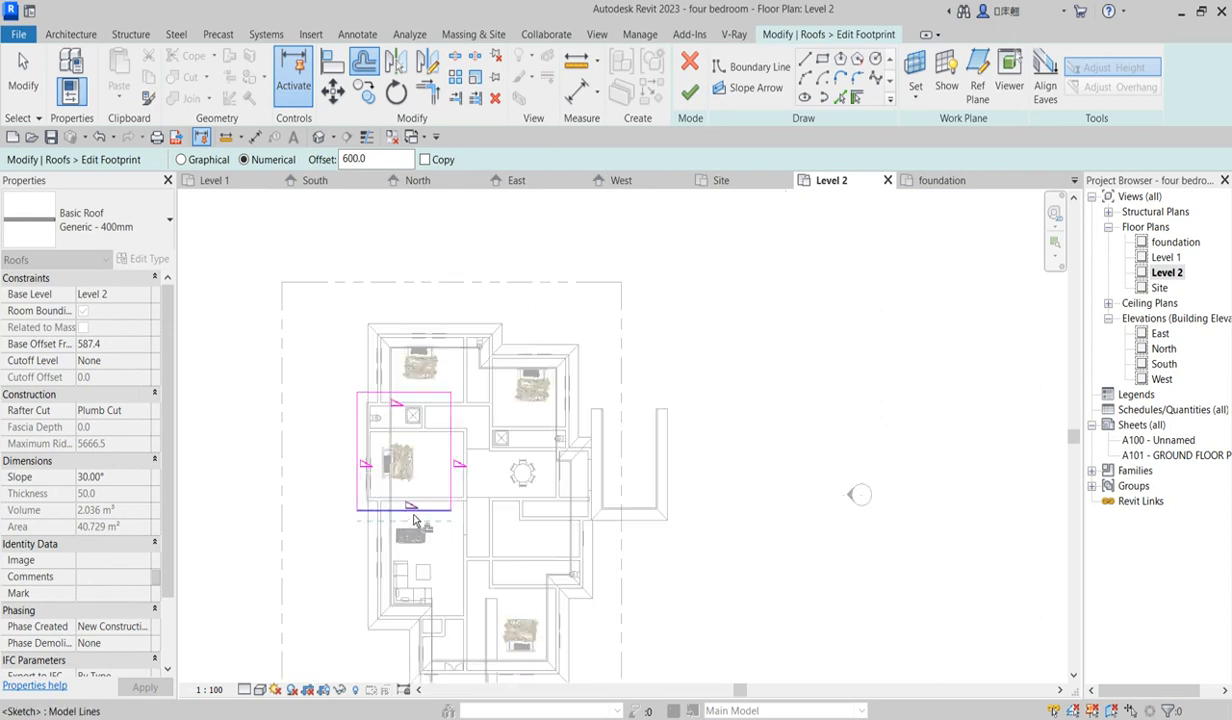
key("Escape")
Turn off slope definition for the west roof's east boundary line
left_click(456, 440)
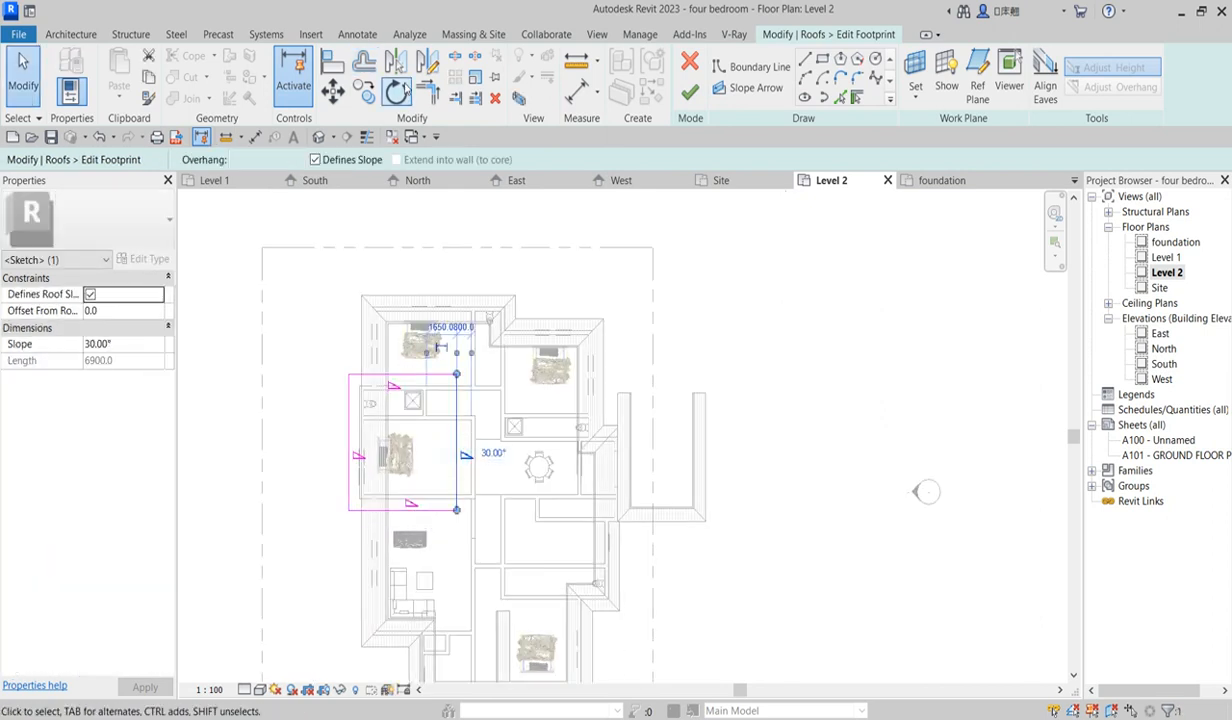
left_click(315, 160)
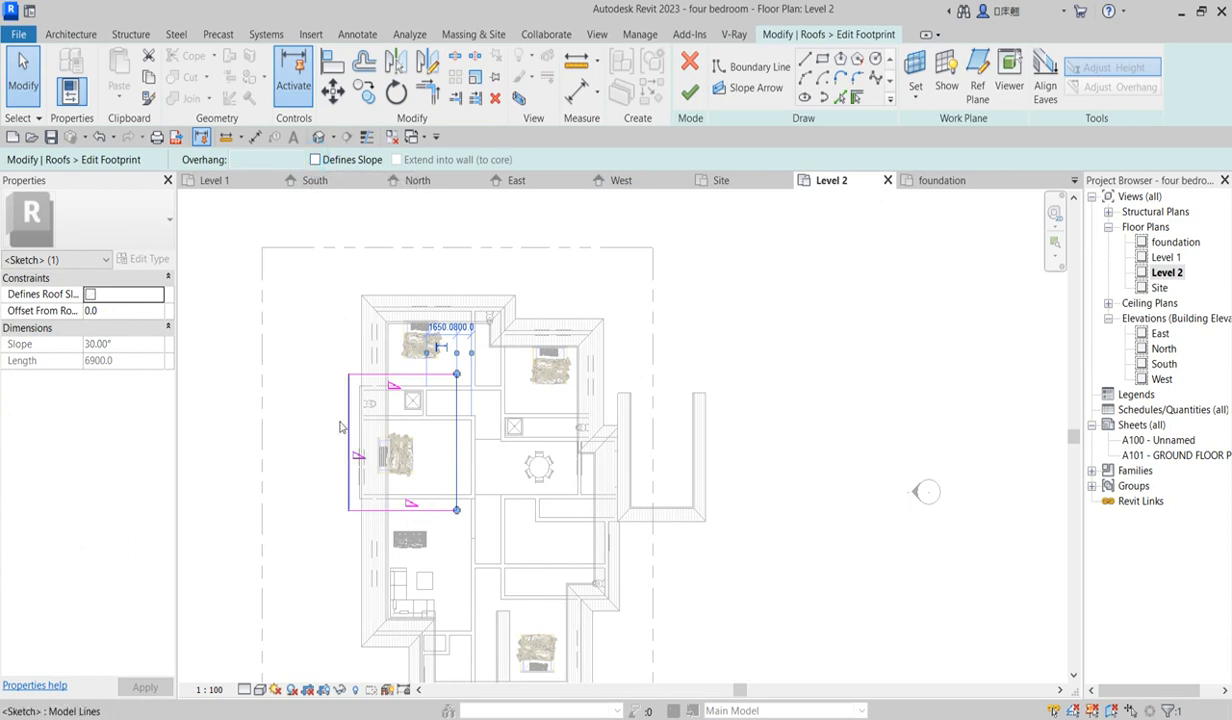
left_click(285, 335)
Set a 40° slope on the west roof's north, west and south boundary lines and finish the footprint
left_click_drag(403, 552, 333, 409)
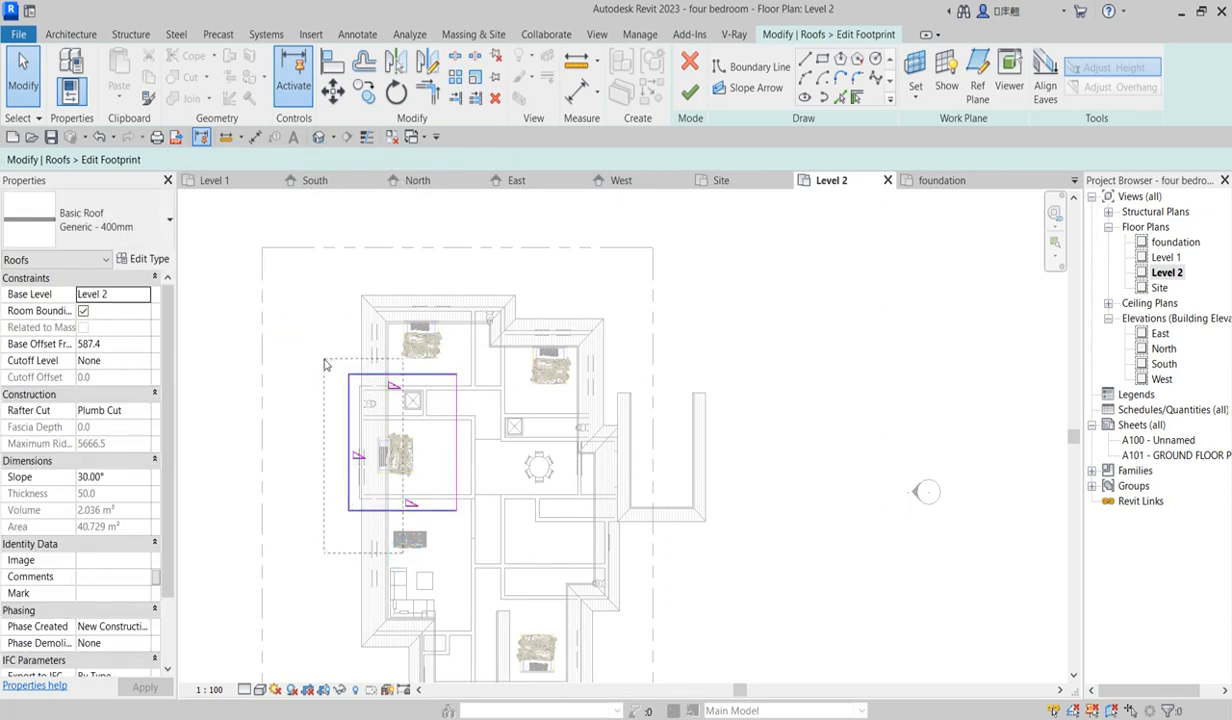
left_click_drag(325, 365, 324, 362)
left_click(132, 346)
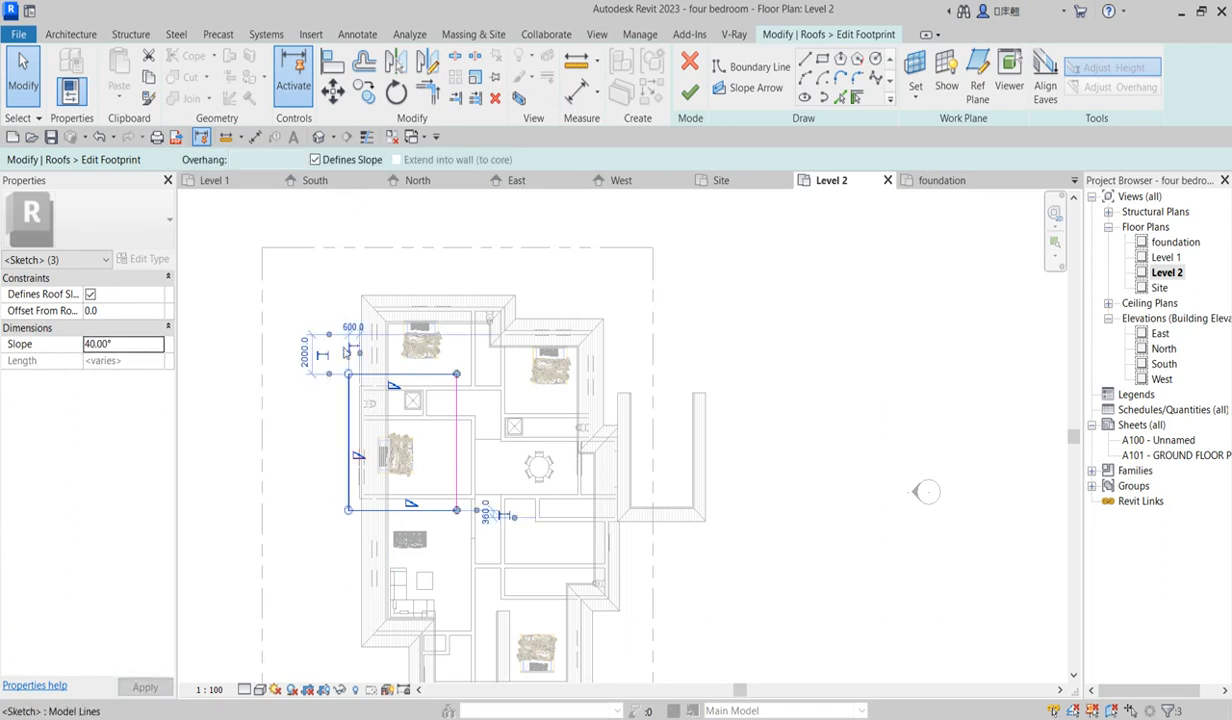
left_click(685, 98)
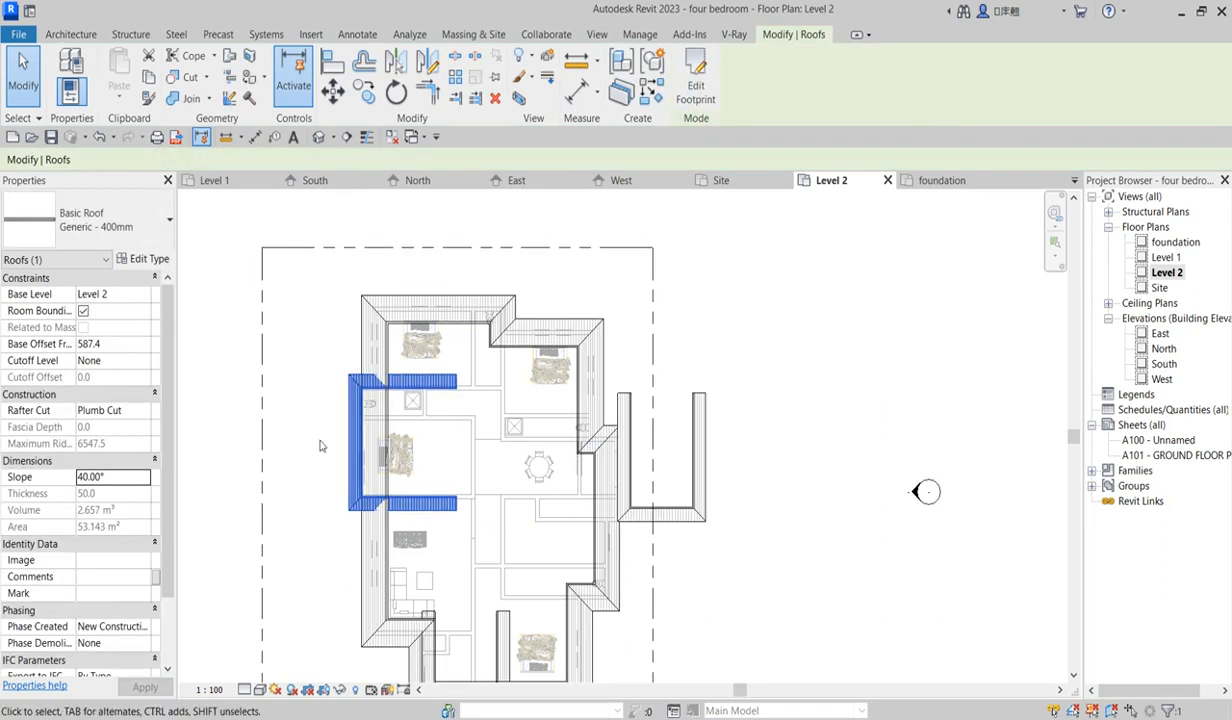
Edit the footprint of the copied roof east of the house and rotate its four boundary lines by 90°
left_click(699, 499)
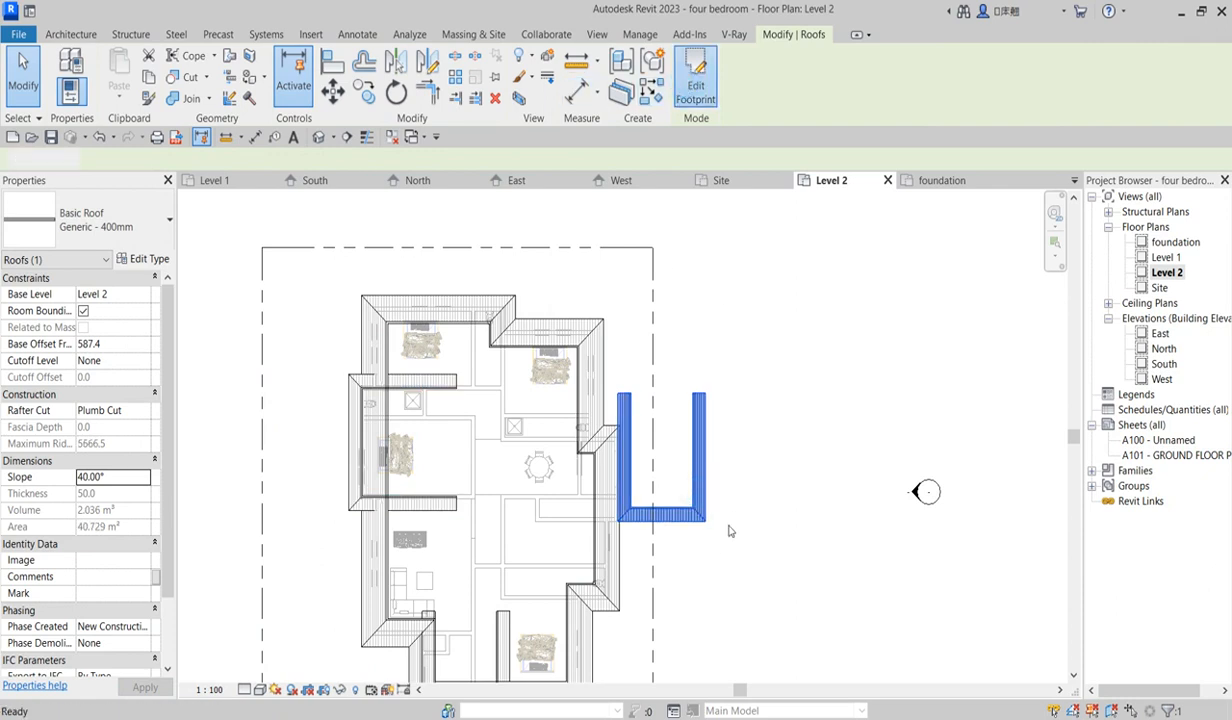
left_click(695, 78)
left_click_drag(543, 331, 789, 565)
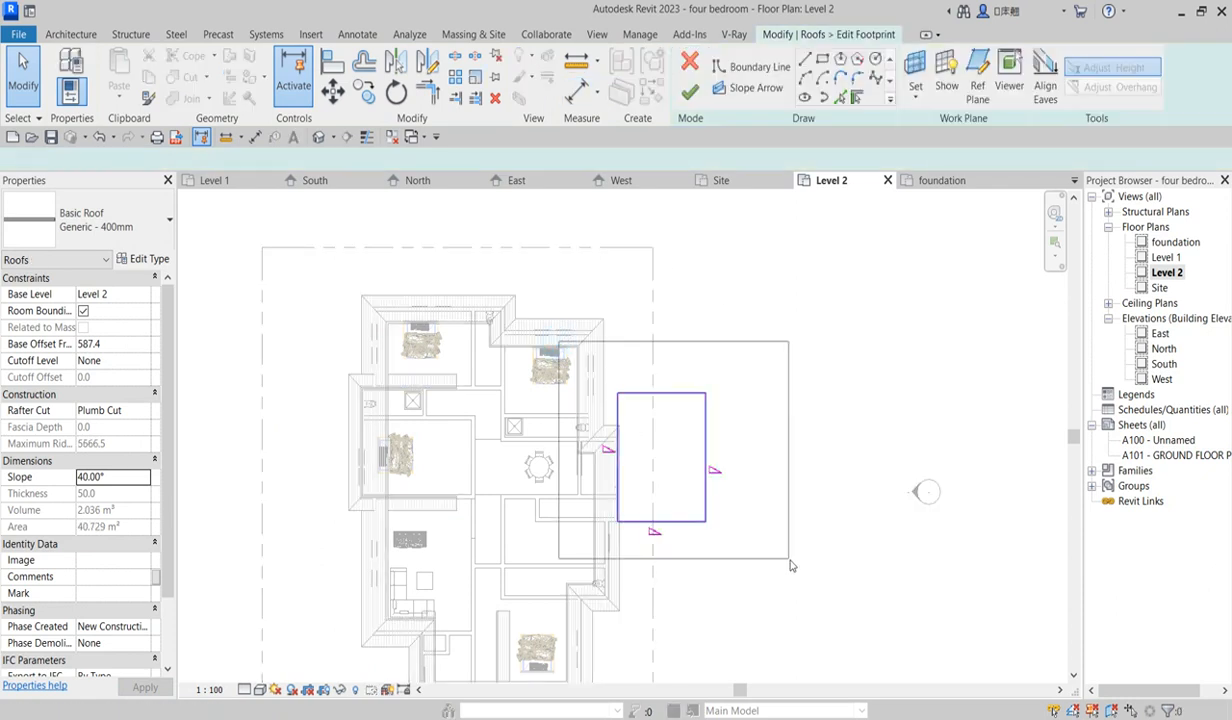
left_click(396, 91)
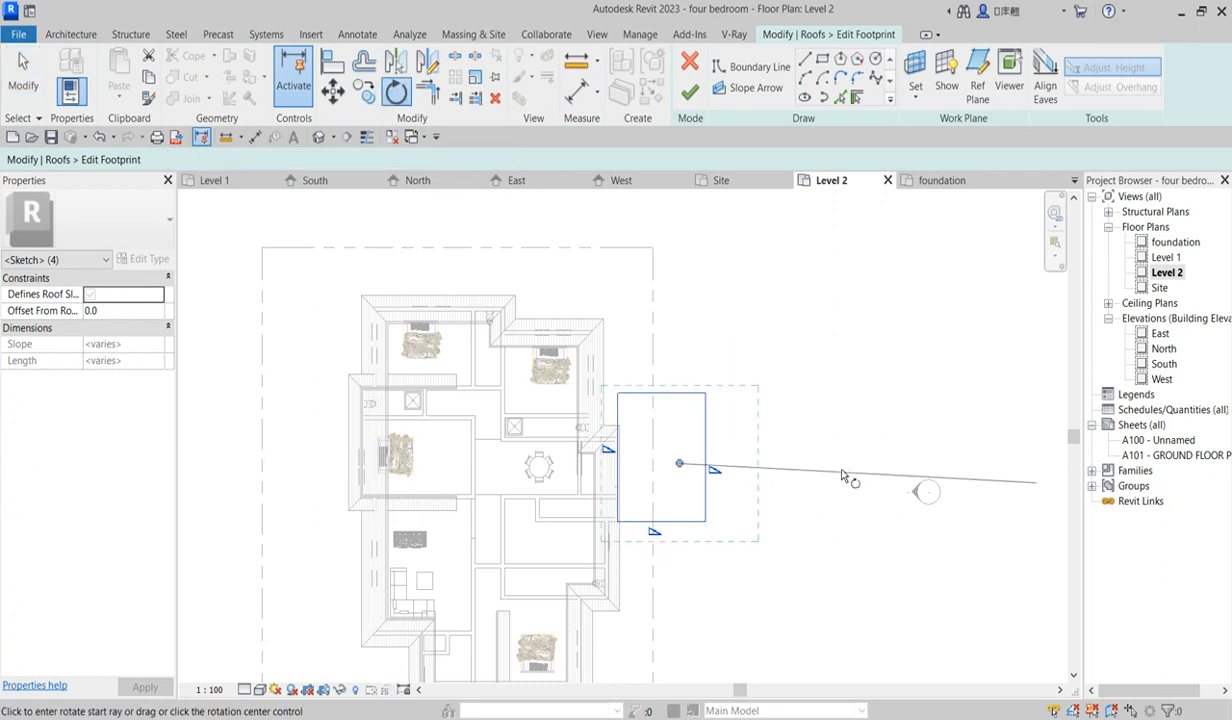
left_click(849, 467)
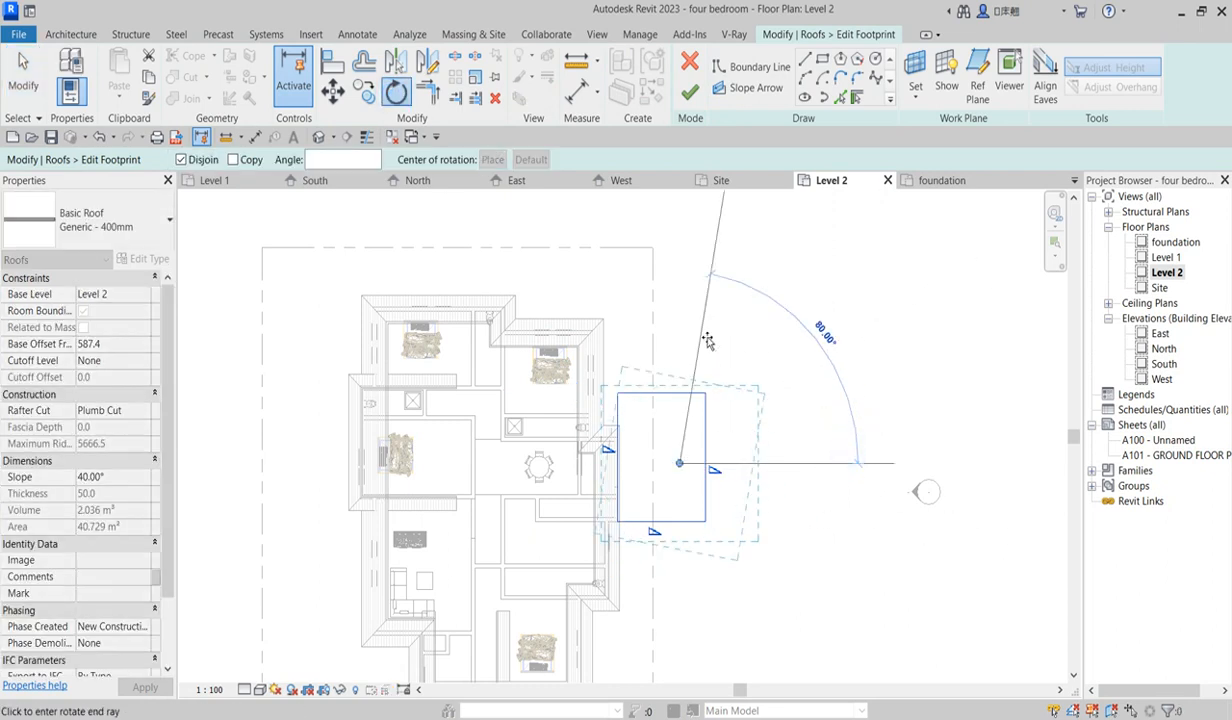
type("90")
key("Return")
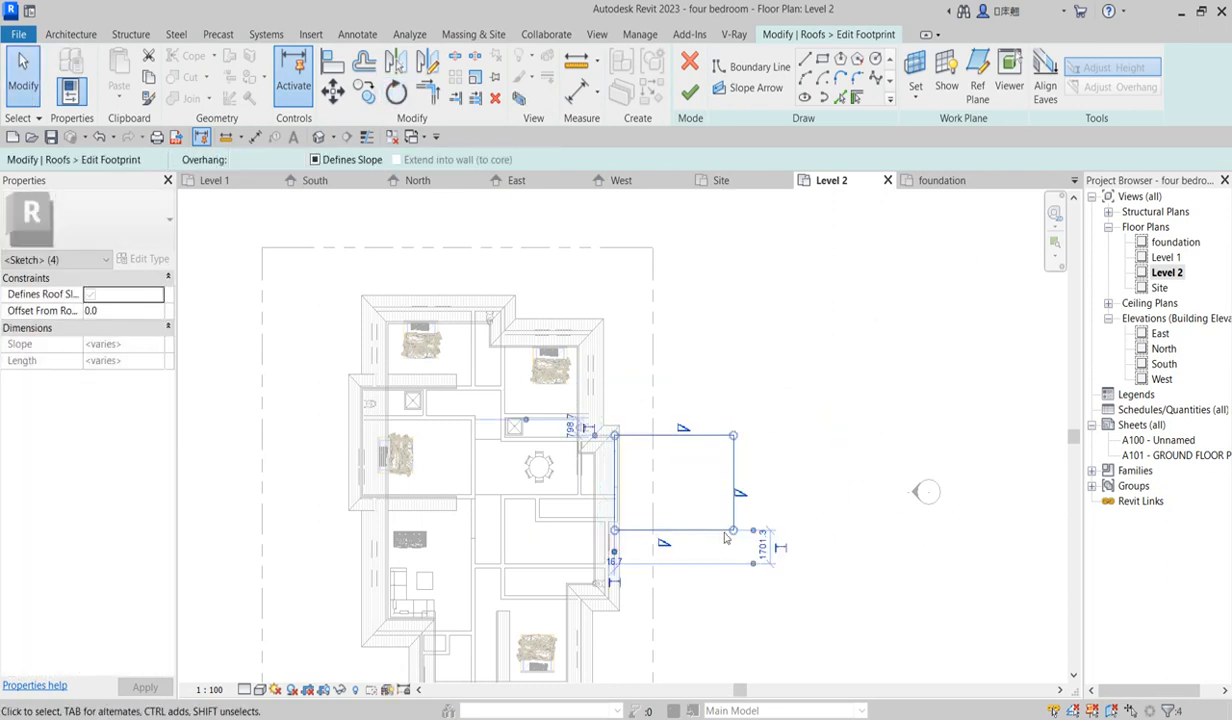
scroll(669, 557, "up", 3)
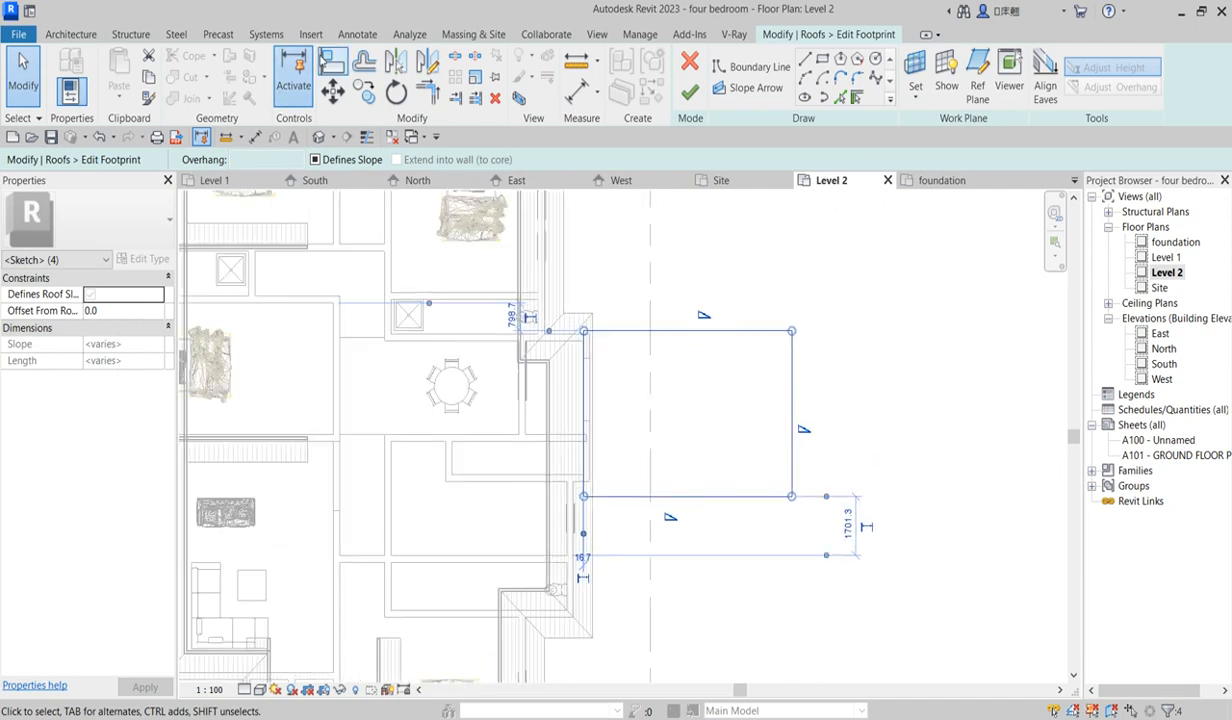
left_click(332, 62)
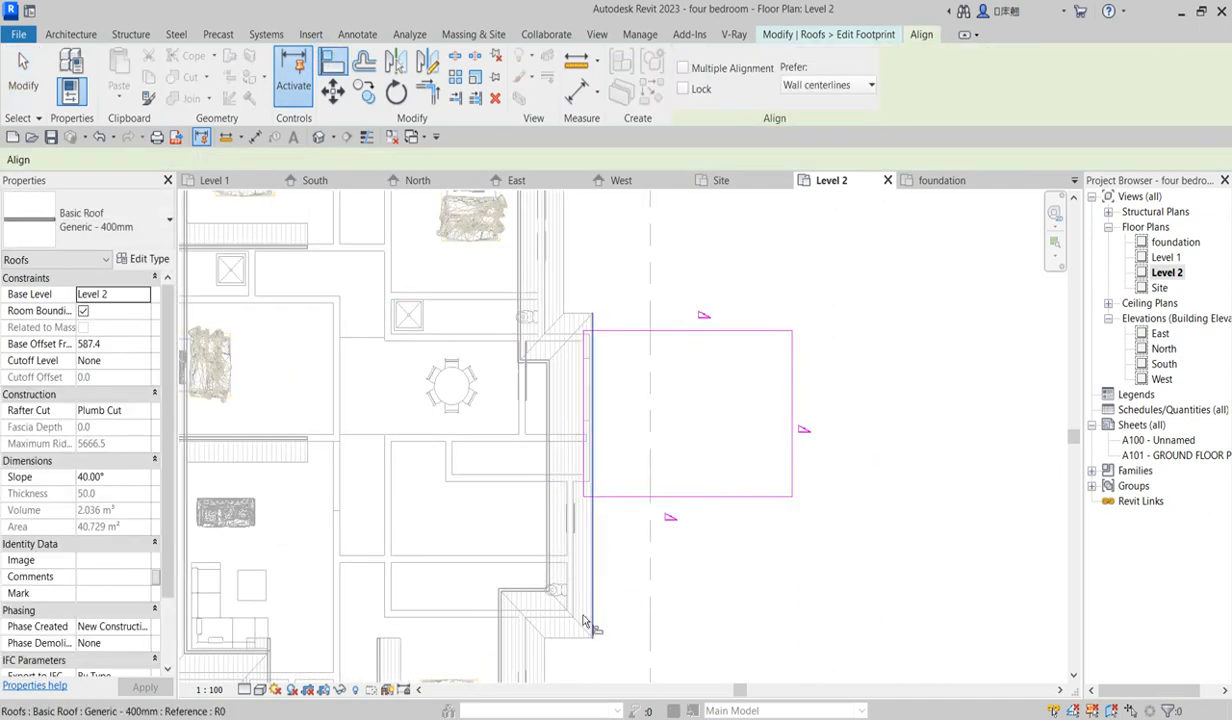
scroll(594, 642, "down", 1)
scroll(577, 467, "up", 4)
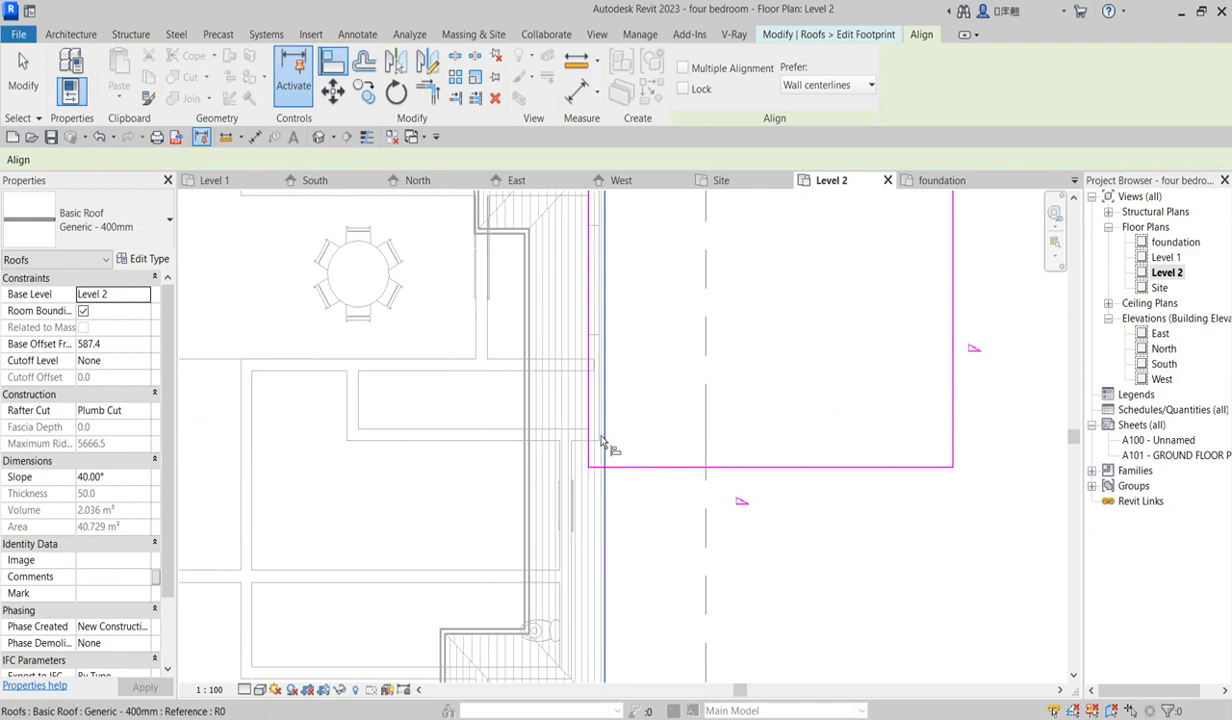
scroll(598, 453, "up", 2)
key("Escape")
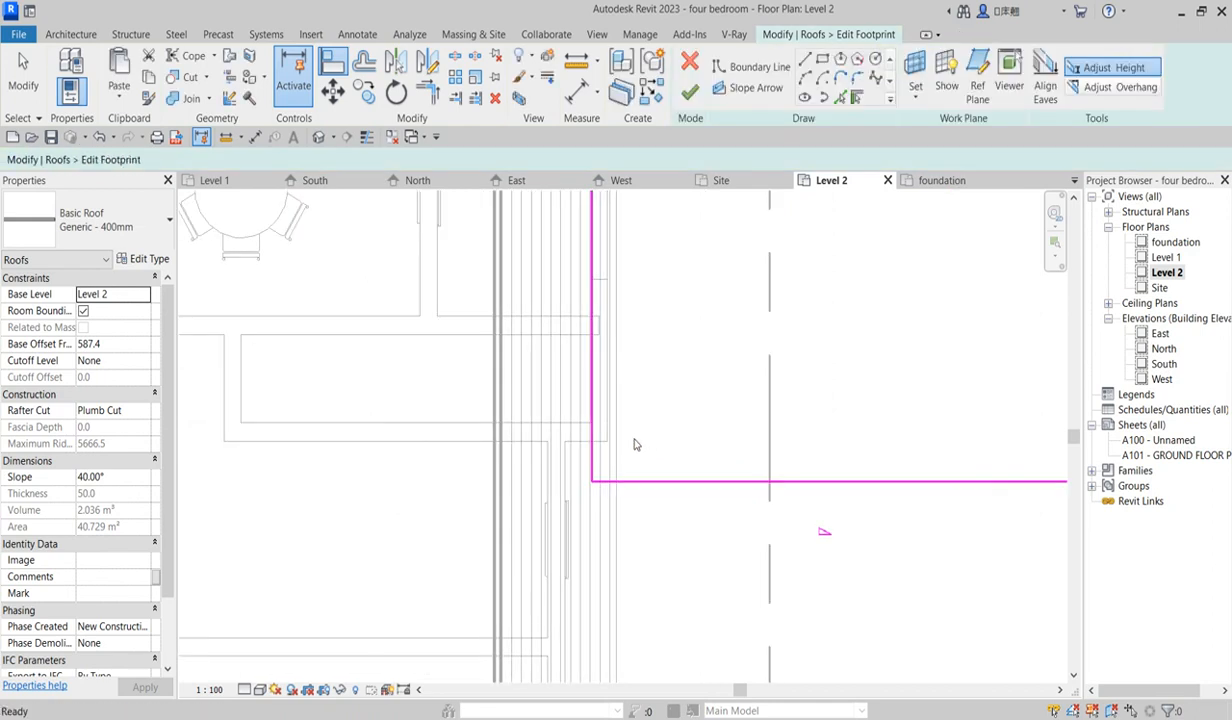
Stretch the east roof's footprint into the house by moving its west boundary line into the dining area
mouse_move(593, 452)
left_mouse_down()
mouse_move(151, 456)
mouse_move(193, 448)
left_mouse_up()
scroll(330, 500, "down", 5)
scroll(484, 454, "down", 2)
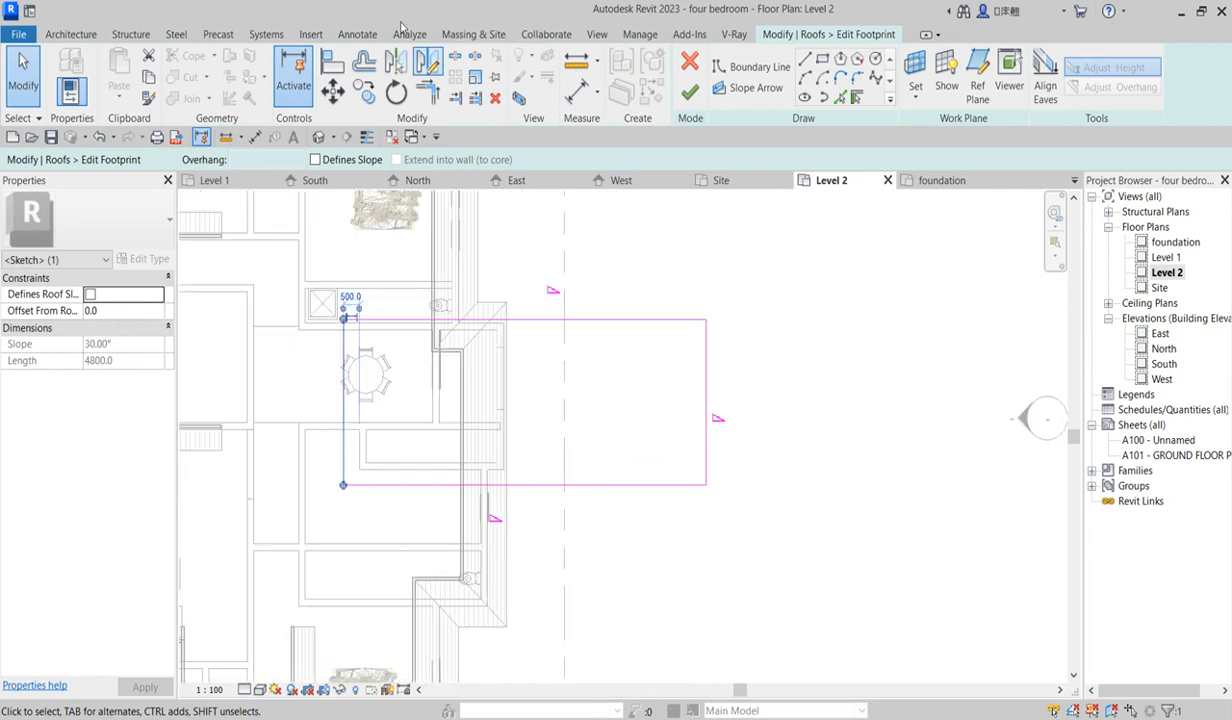
Align the east roof's north boundary line with the outer face of the projecting room's north wall
left_click(328, 62)
scroll(500, 342, "up", 4)
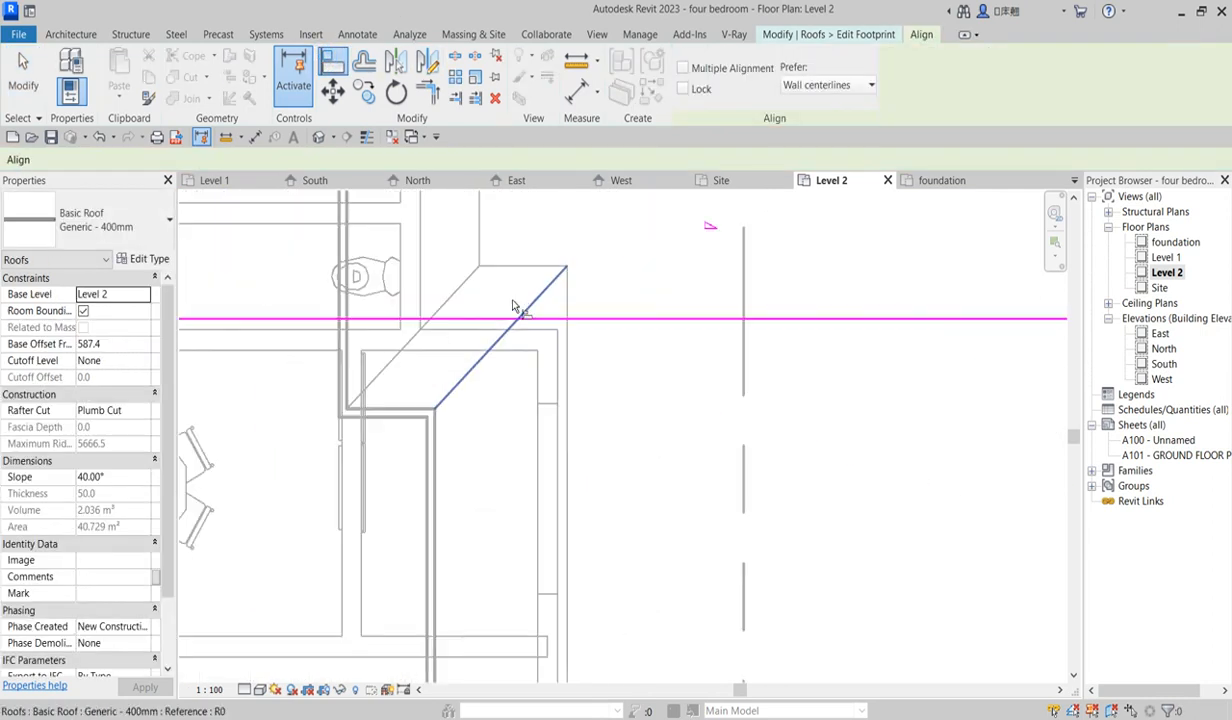
left_click(493, 320)
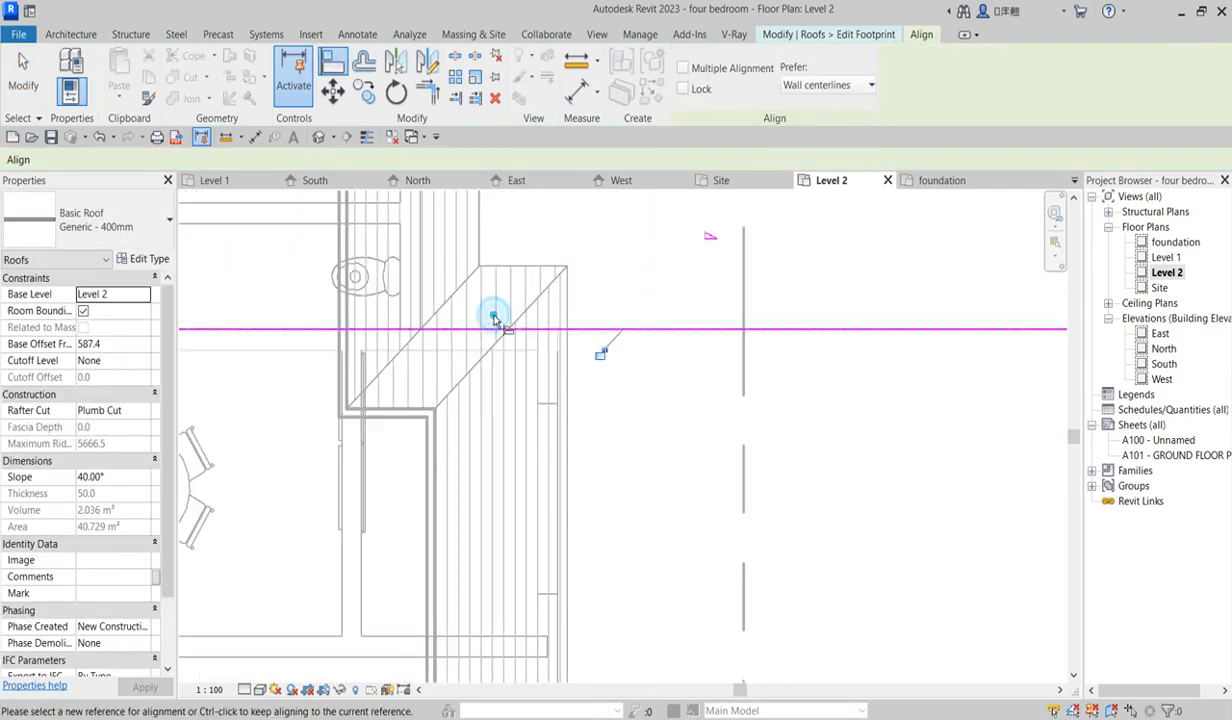
Align the east roof's east boundary line with the outer face of the projecting room's east wall
scroll(522, 522, "down", 3)
scroll(533, 547, "up", 4)
scroll(533, 550, "up", 2)
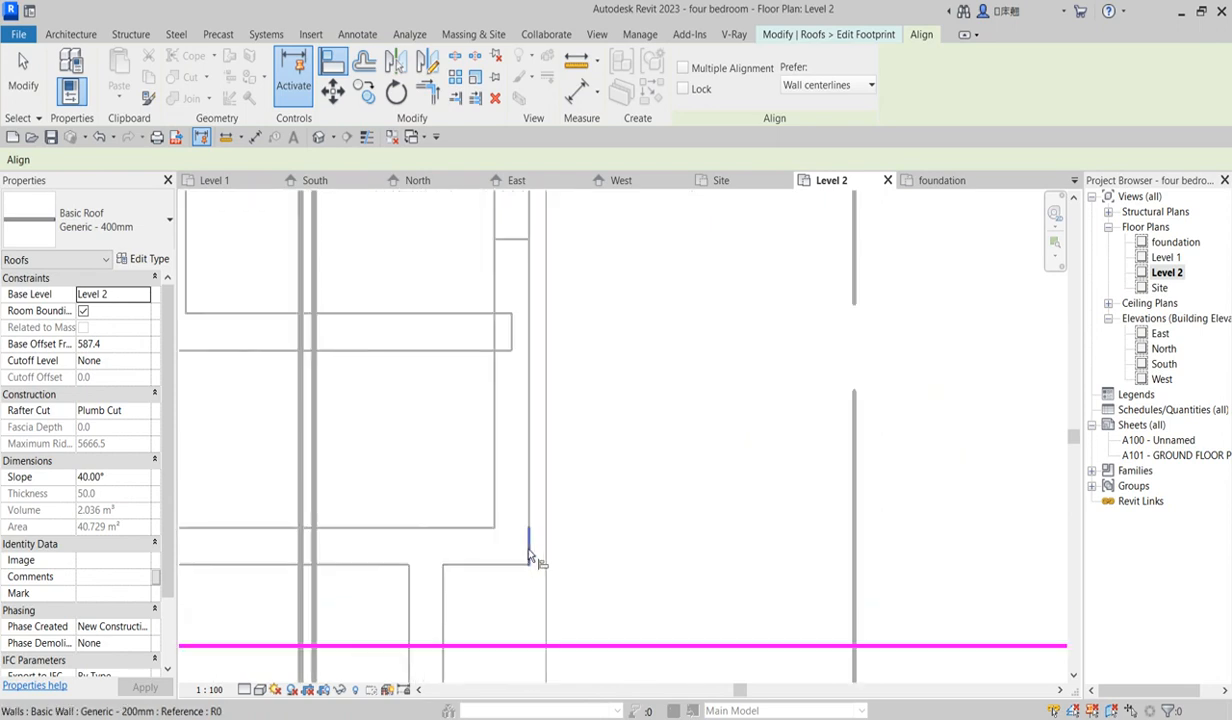
left_click(527, 549)
scroll(457, 551, "down", 3)
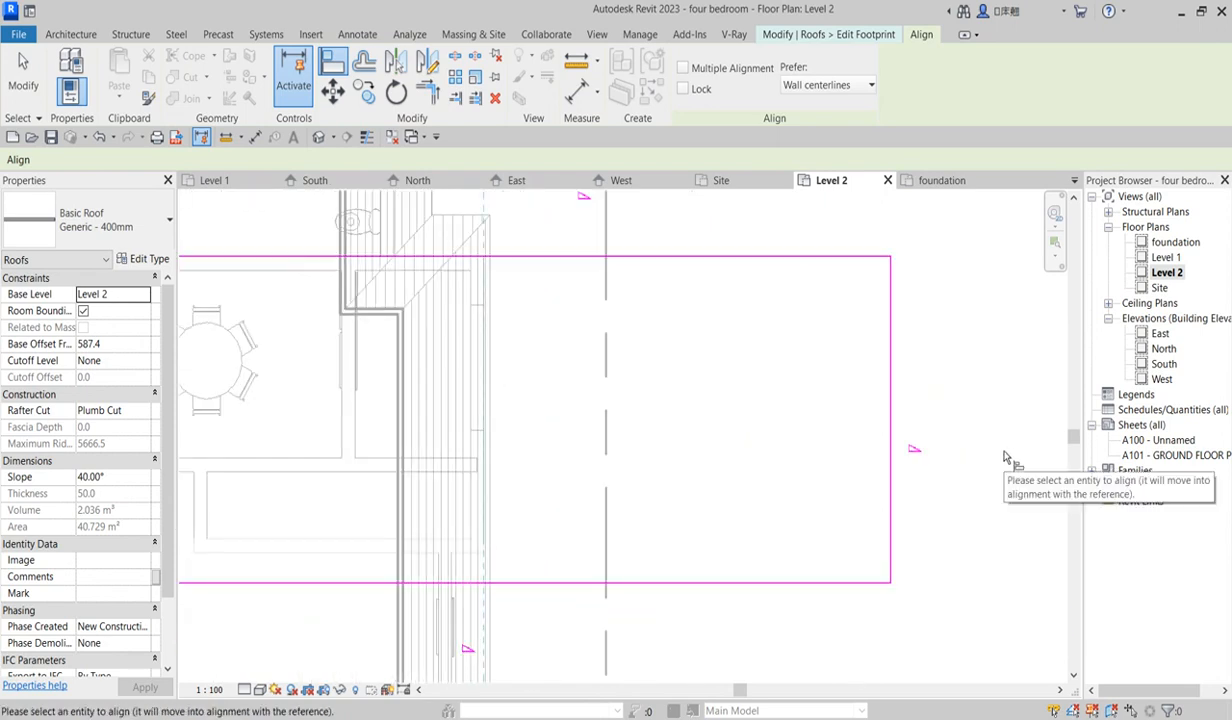
left_click(889, 525)
Align the east roof's south boundary line with the wall face just north of it and end the alignment
scroll(358, 596, "up", 3)
left_click(306, 504)
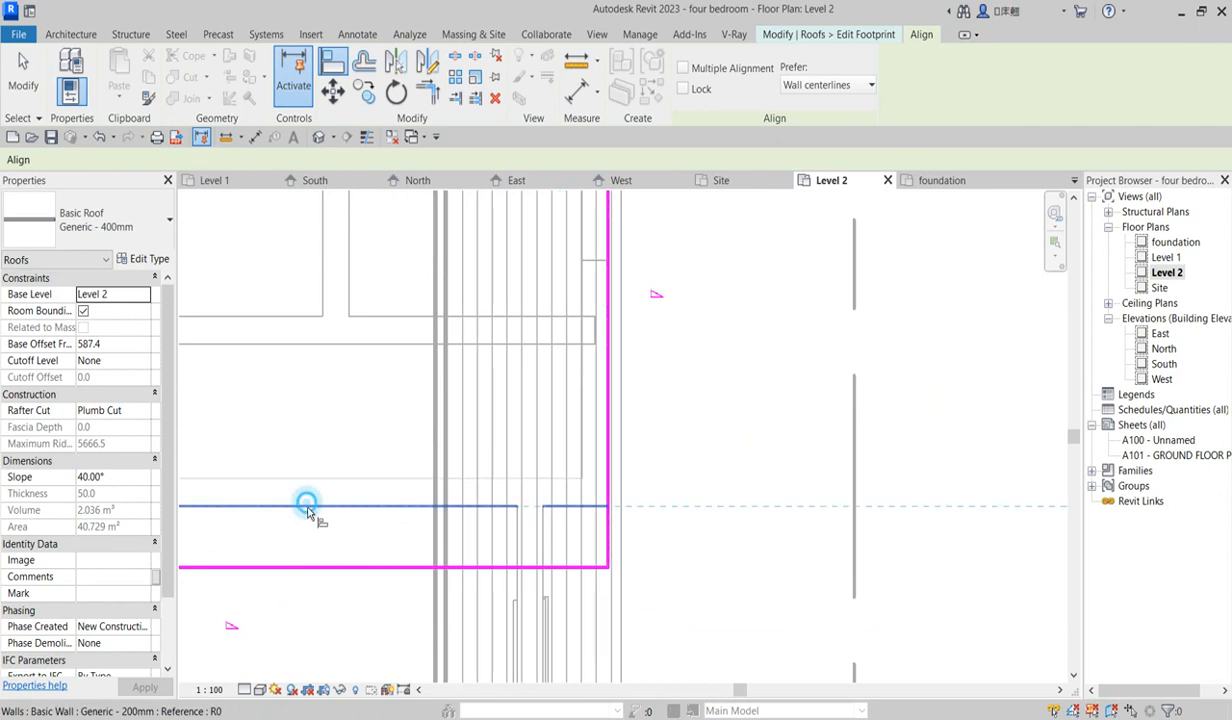
left_click(331, 563)
scroll(621, 533, "down", 5)
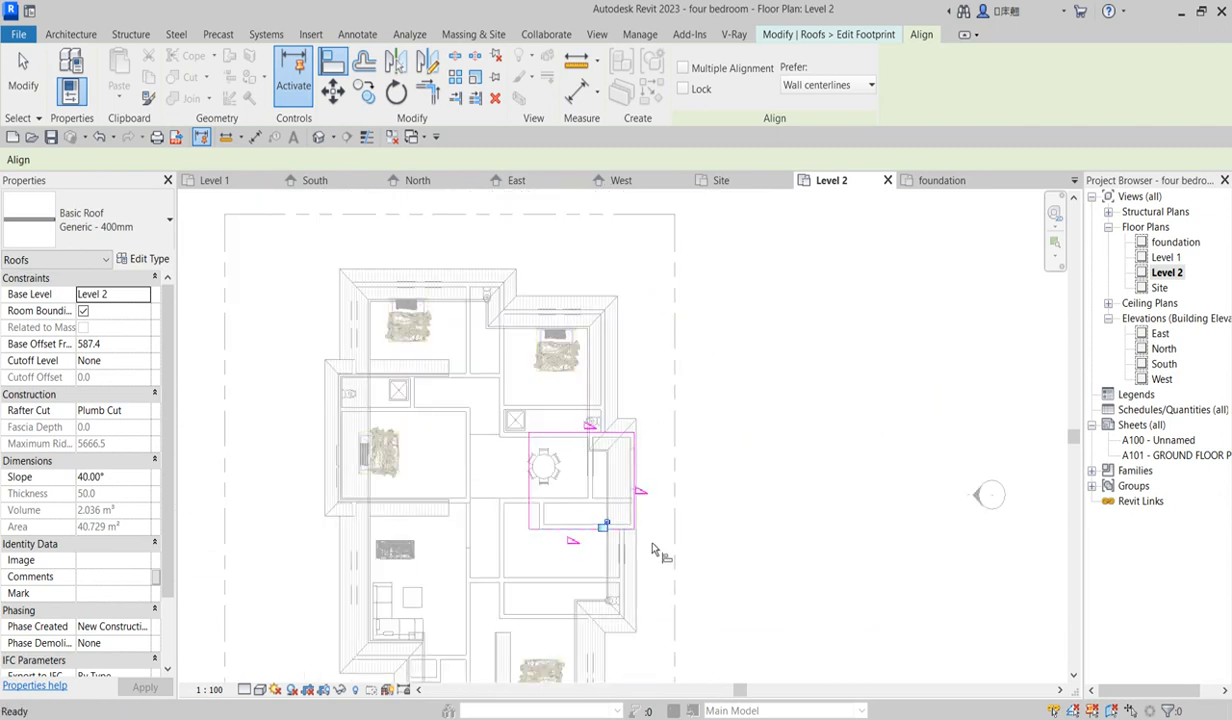
key("Escape")
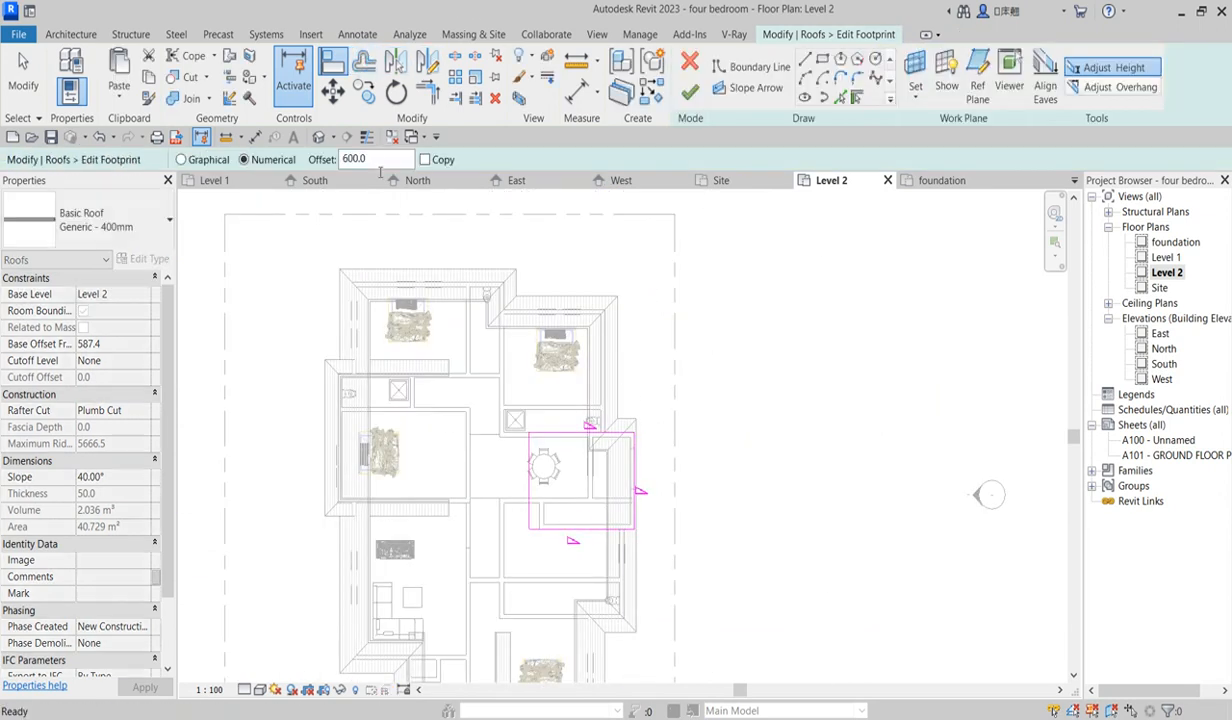
Offset the east roof's north, south and east boundary lines outward by 600 without copies and finish the footprint
left_click(618, 431)
left_click(621, 536)
left_click(637, 510)
left_click(692, 96)
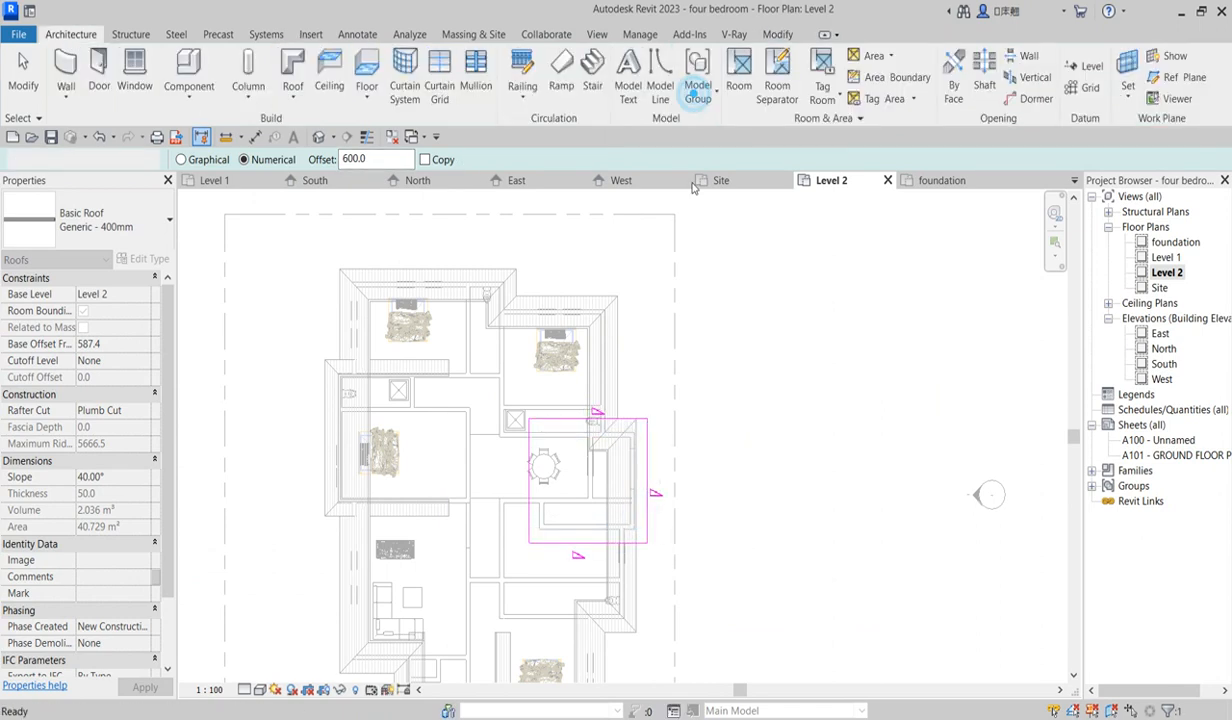
left_click(795, 425)
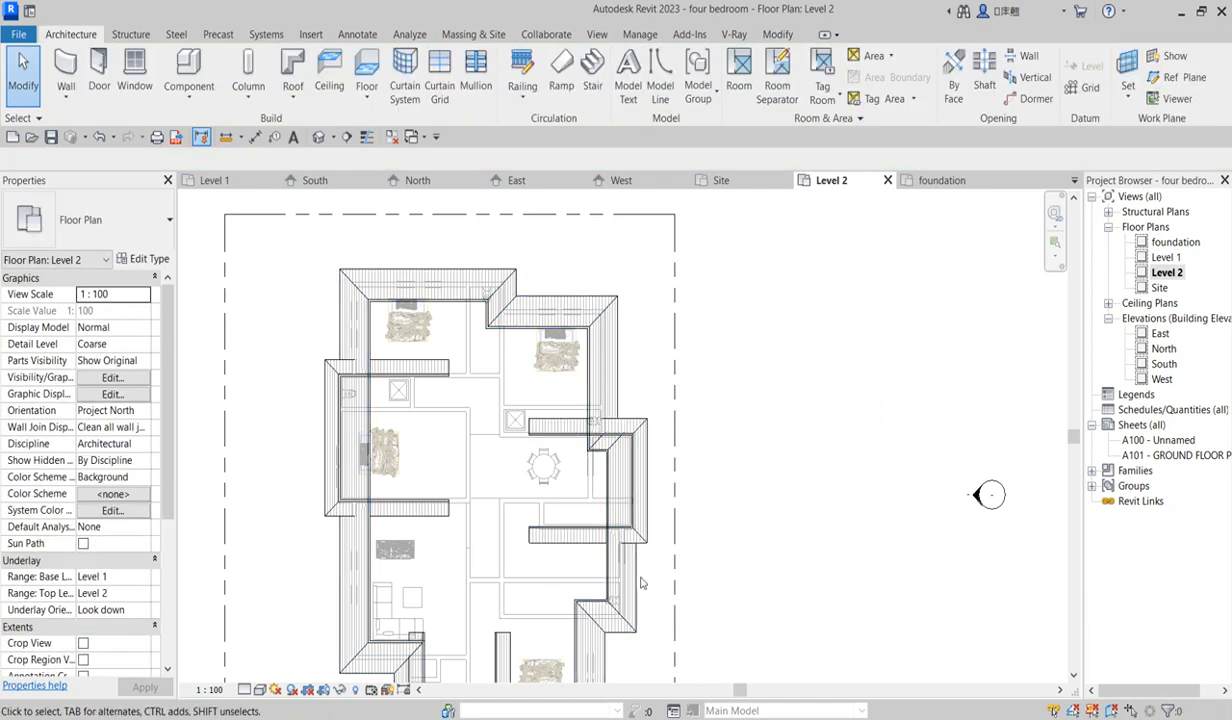
Examine the completed roofs in the South elevation and in the Site floor plan, checking where they meet
double_click(1165, 365)
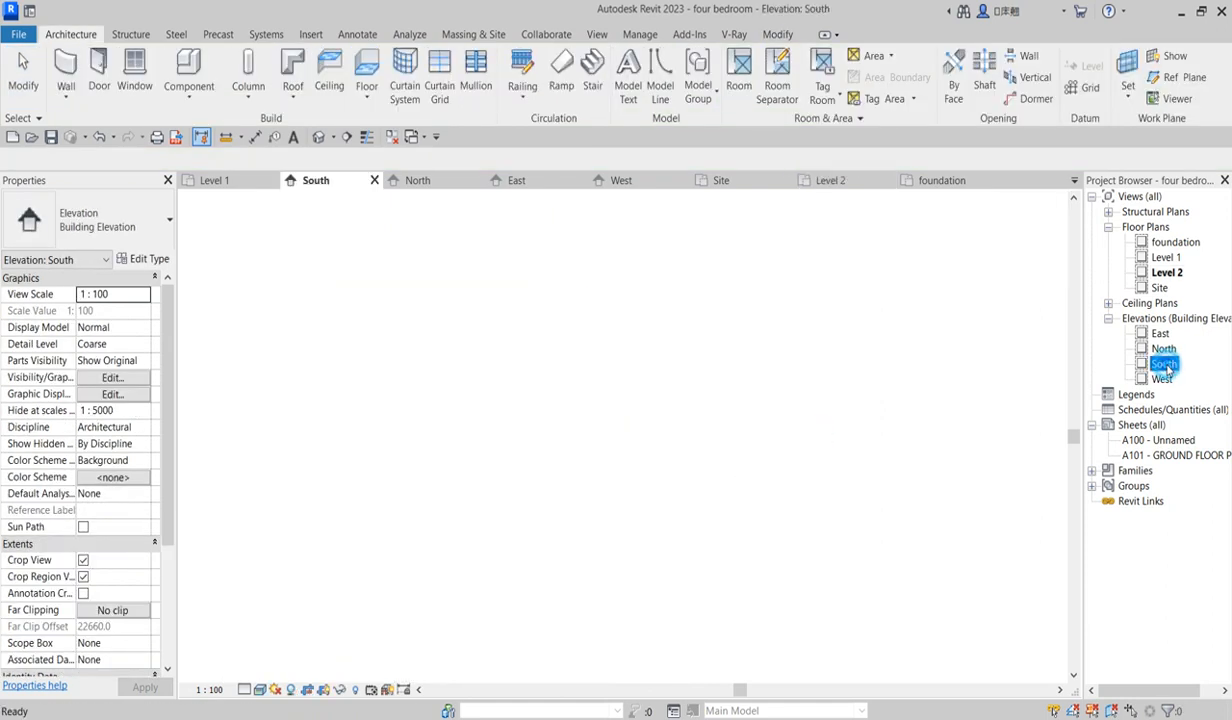
scroll(795, 404, "up", 3)
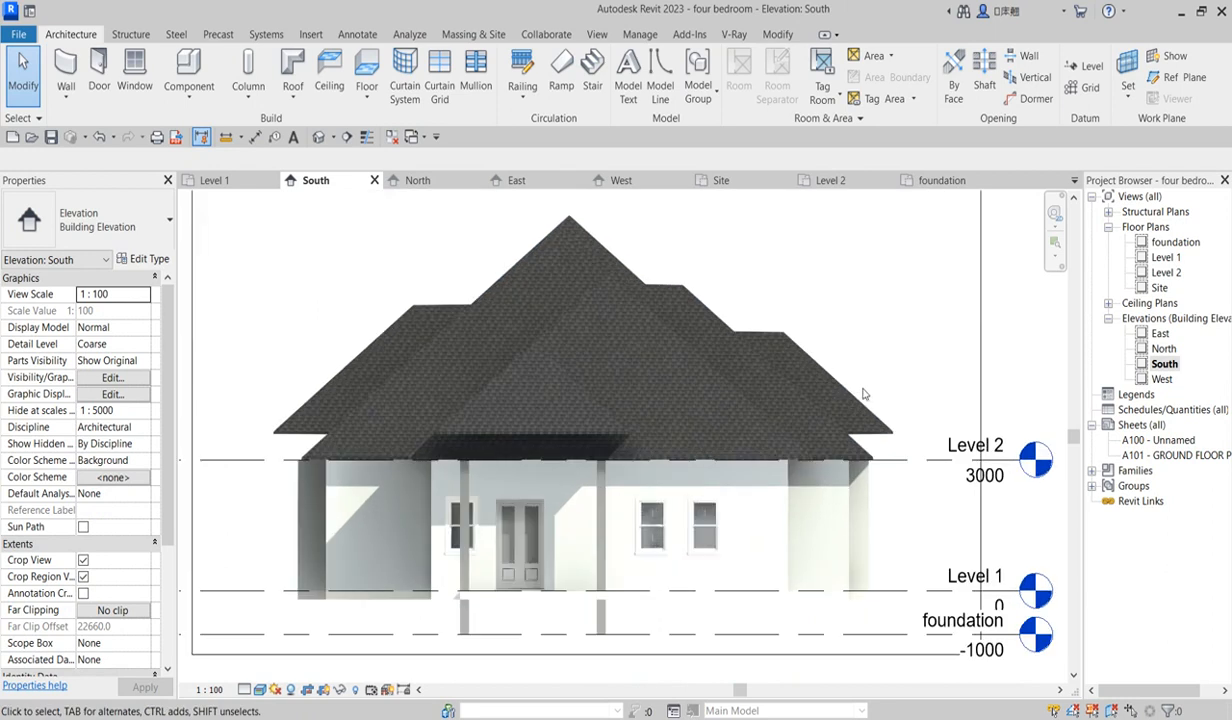
double_click(1160, 288)
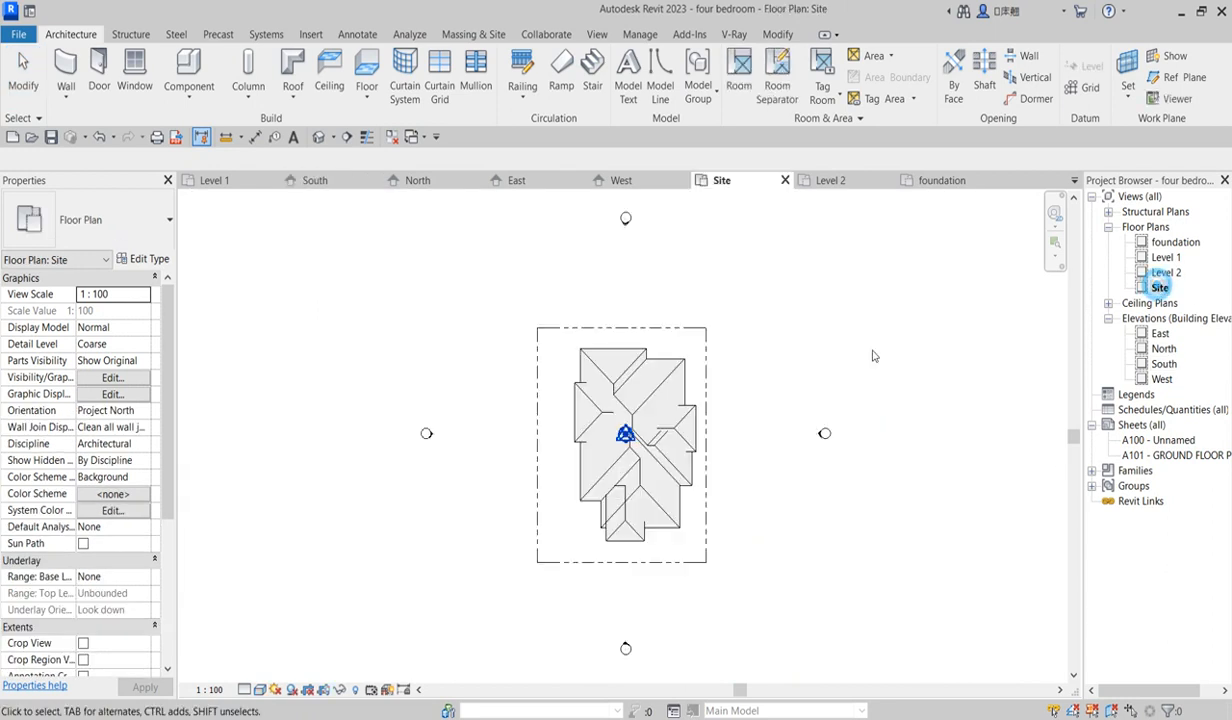
scroll(729, 410, "up", 3)
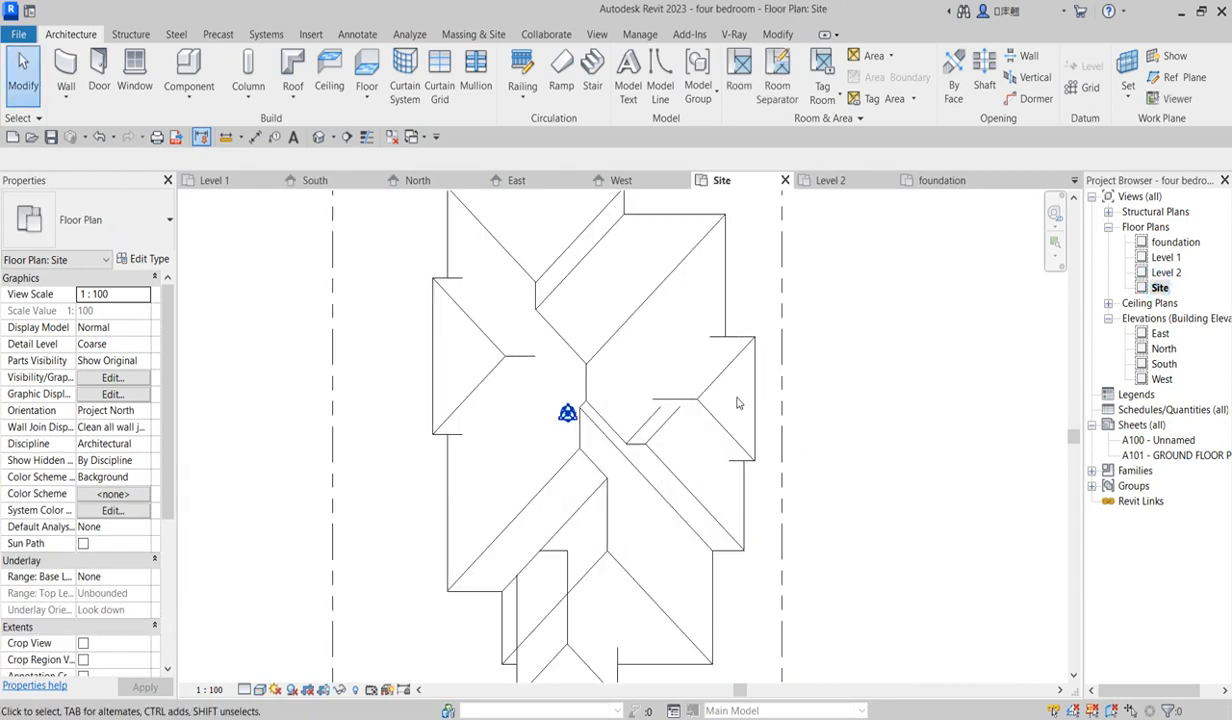
scroll(690, 450, "up", 1)
scroll(690, 449, "up", 1)
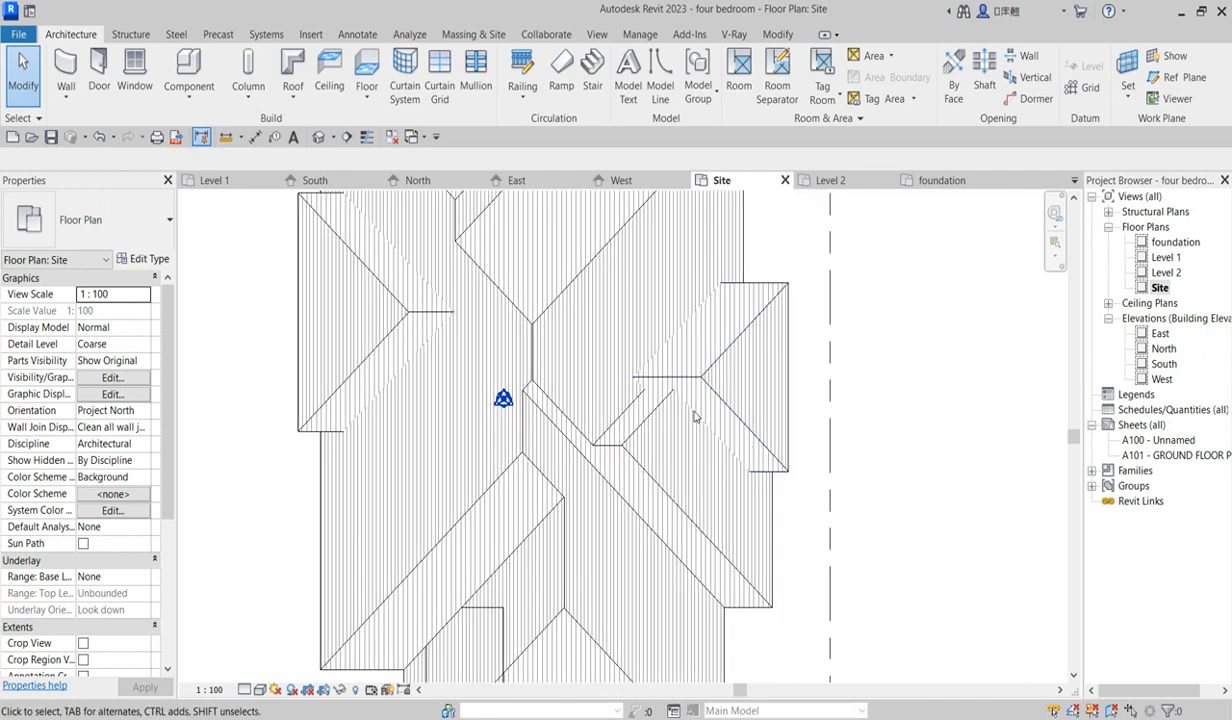
scroll(724, 513, "down", 2)
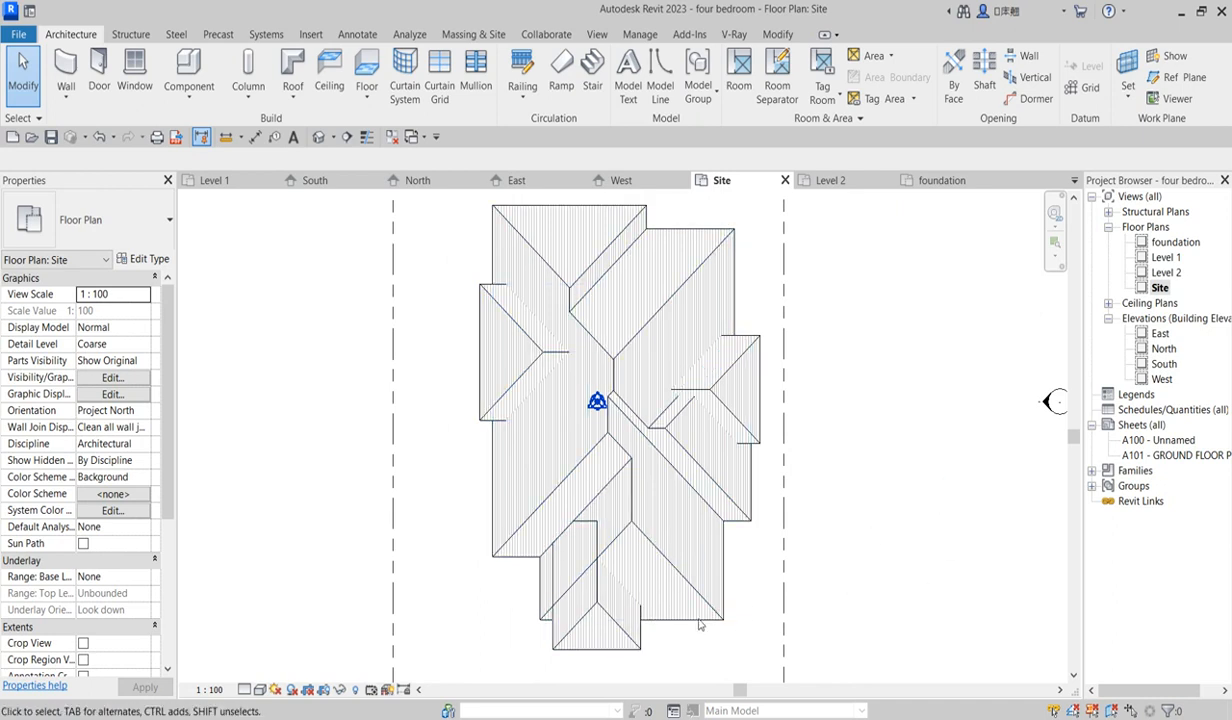
Edit the porch roof's footprint in the Site plan, extend its north boundary line further into the main roof, and finish it
scroll(573, 669, "up", 1)
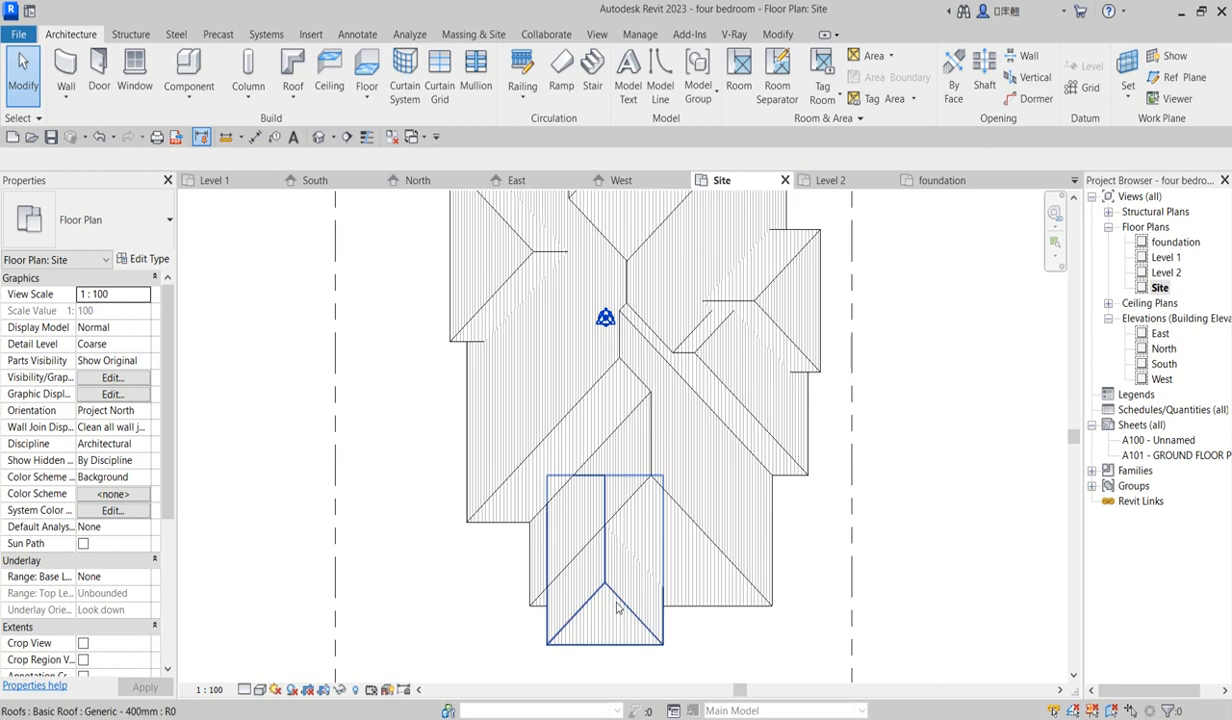
left_click(616, 597)
left_click(697, 88)
left_click(614, 475)
left_click_drag(614, 466, 619, 380)
left_click(930, 483)
left_click(690, 93)
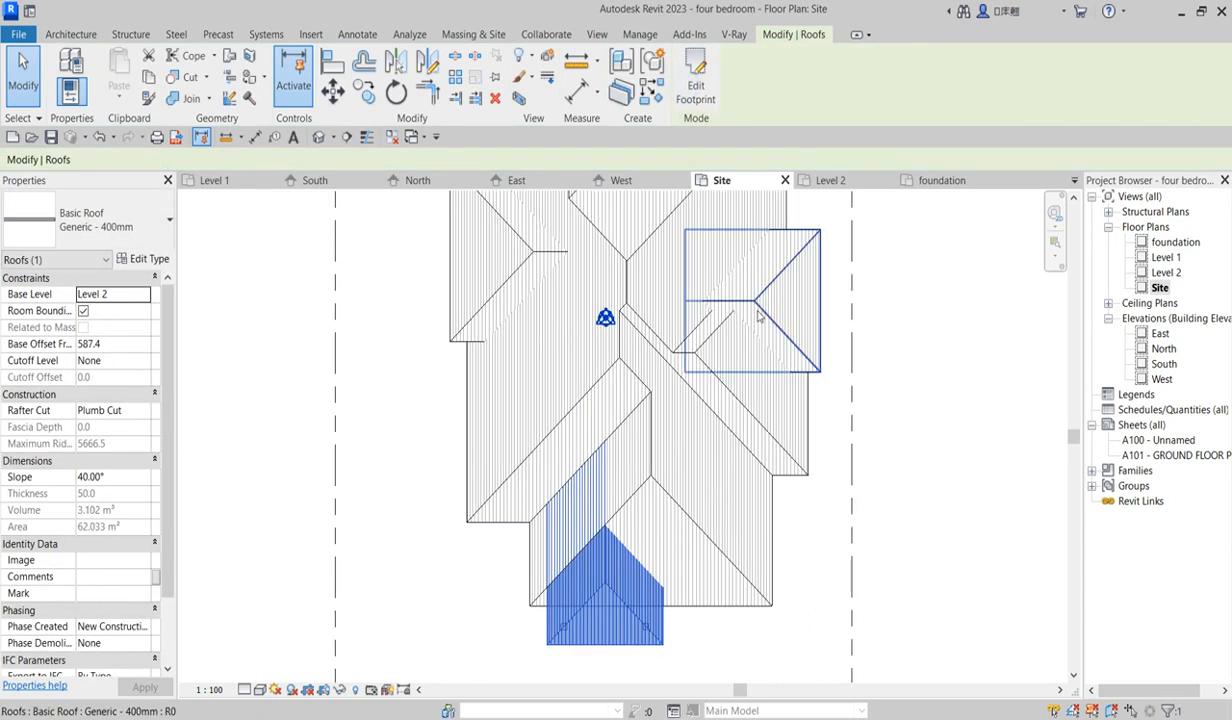
Examine how the raised east roof meets the slopes, ridges and valleys of the main roof in the Site plan
left_click(760, 305)
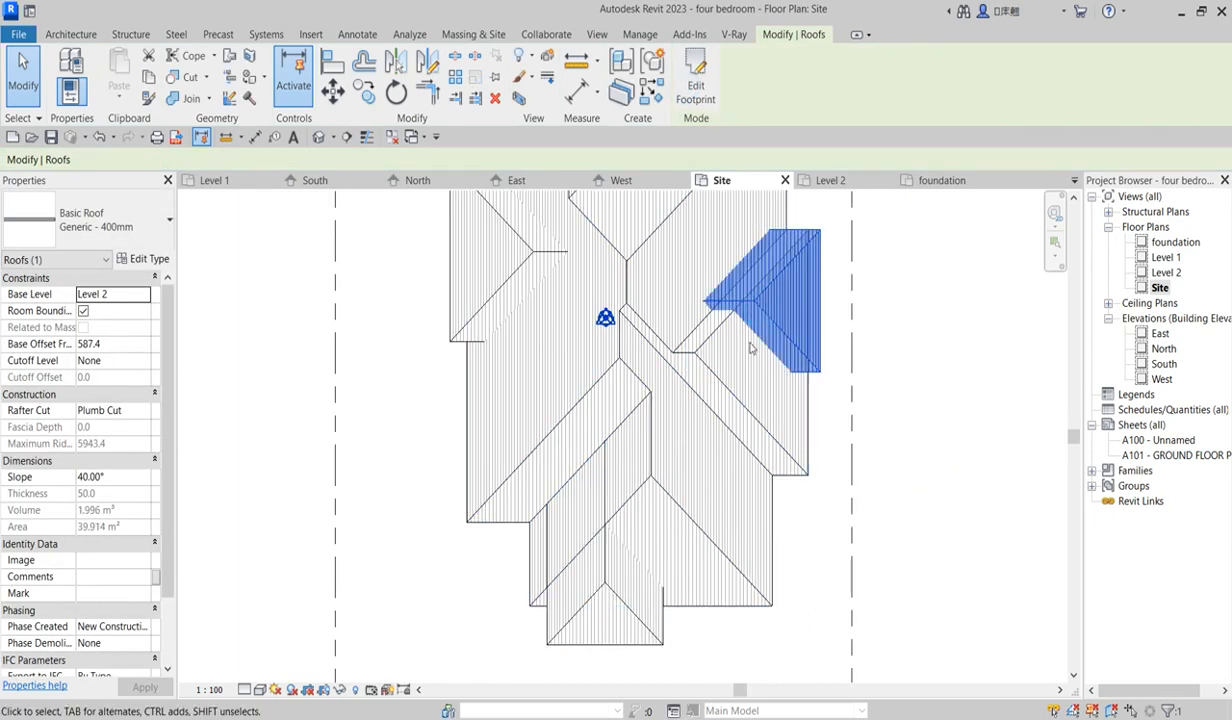
scroll(755, 348, "up", 1)
scroll(775, 384, "down", 1)
scroll(795, 290, "up", 2)
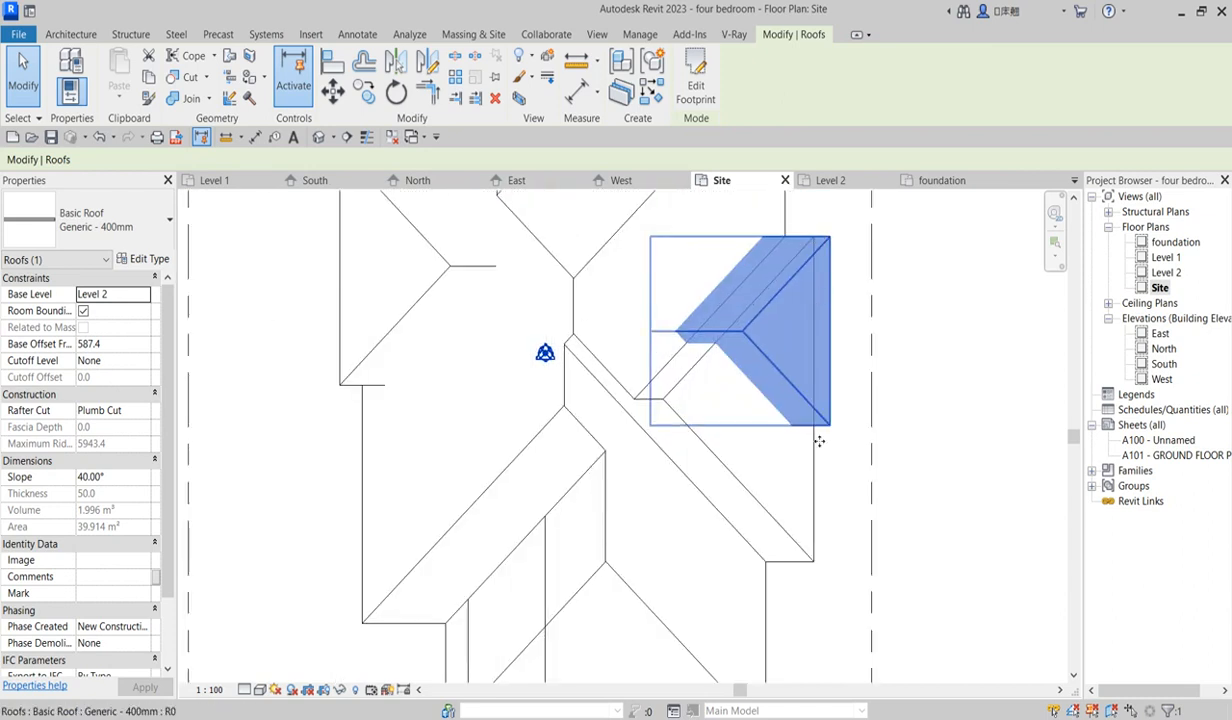
scroll(818, 435, "down", 2)
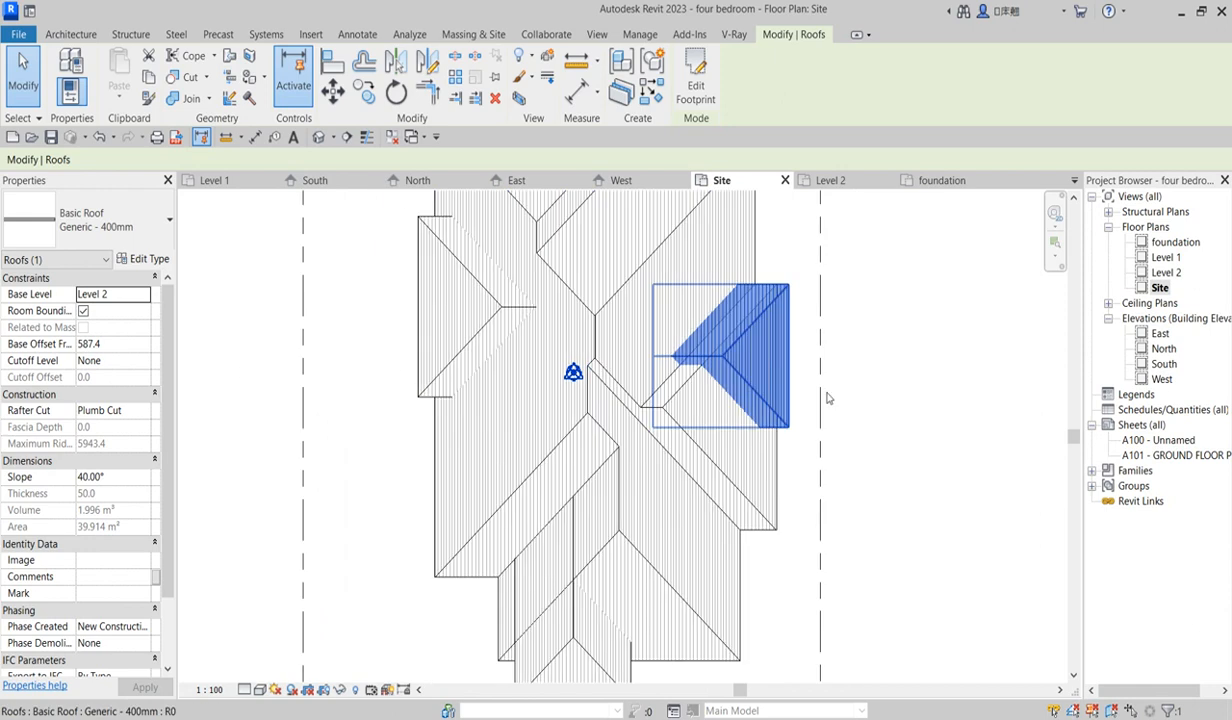
left_click(895, 383)
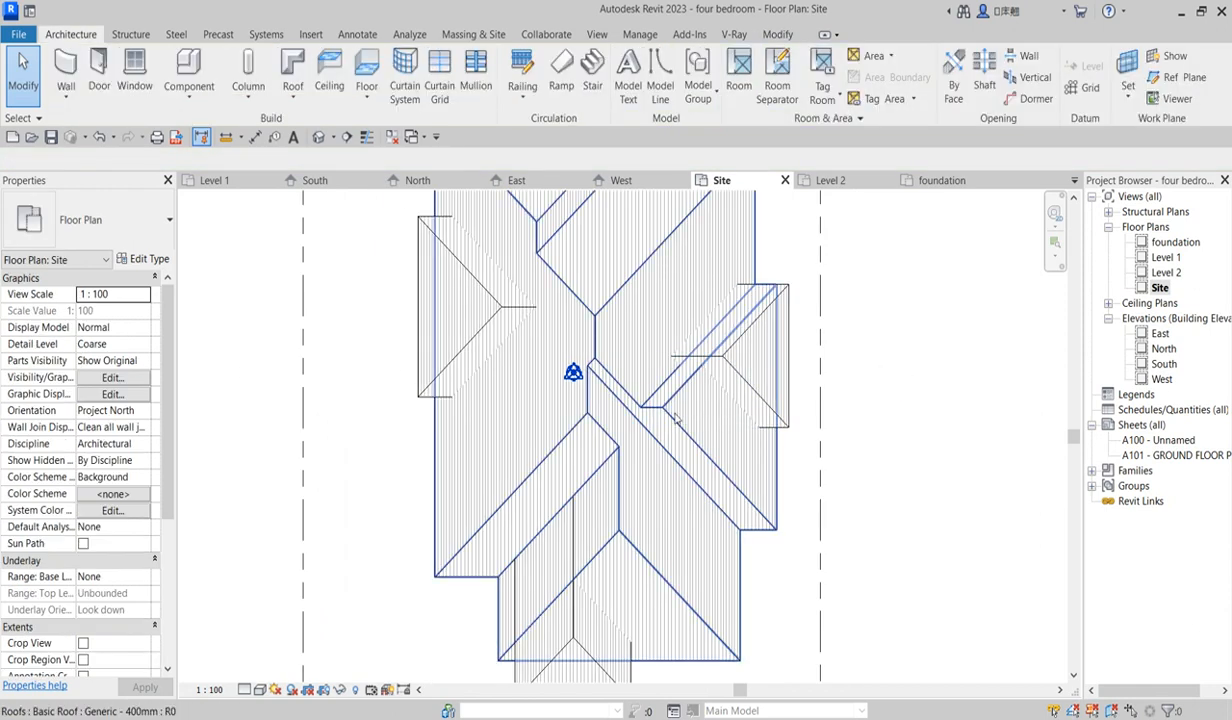
left_click(785, 291)
scroll(770, 308, "up", 2)
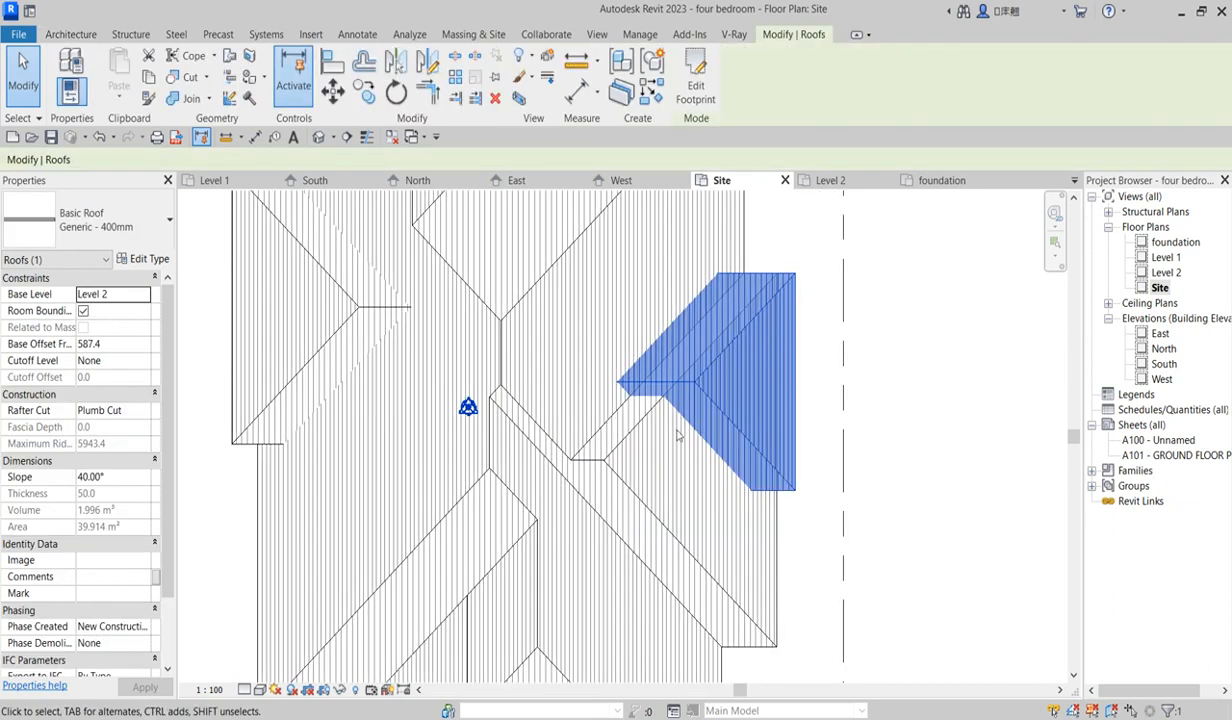
Try to move the selected raised east roof further east in the Site plan
left_click(333, 91)
scroll(625, 388, "up", 2)
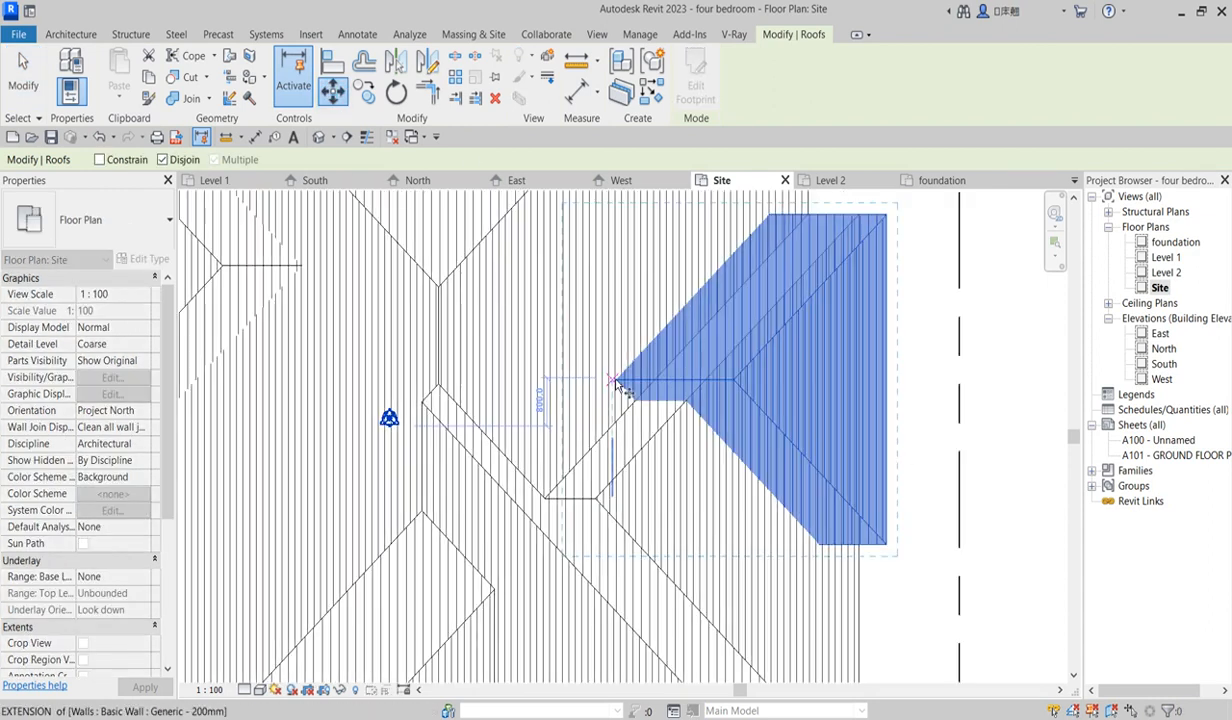
scroll(616, 381, "up", 2)
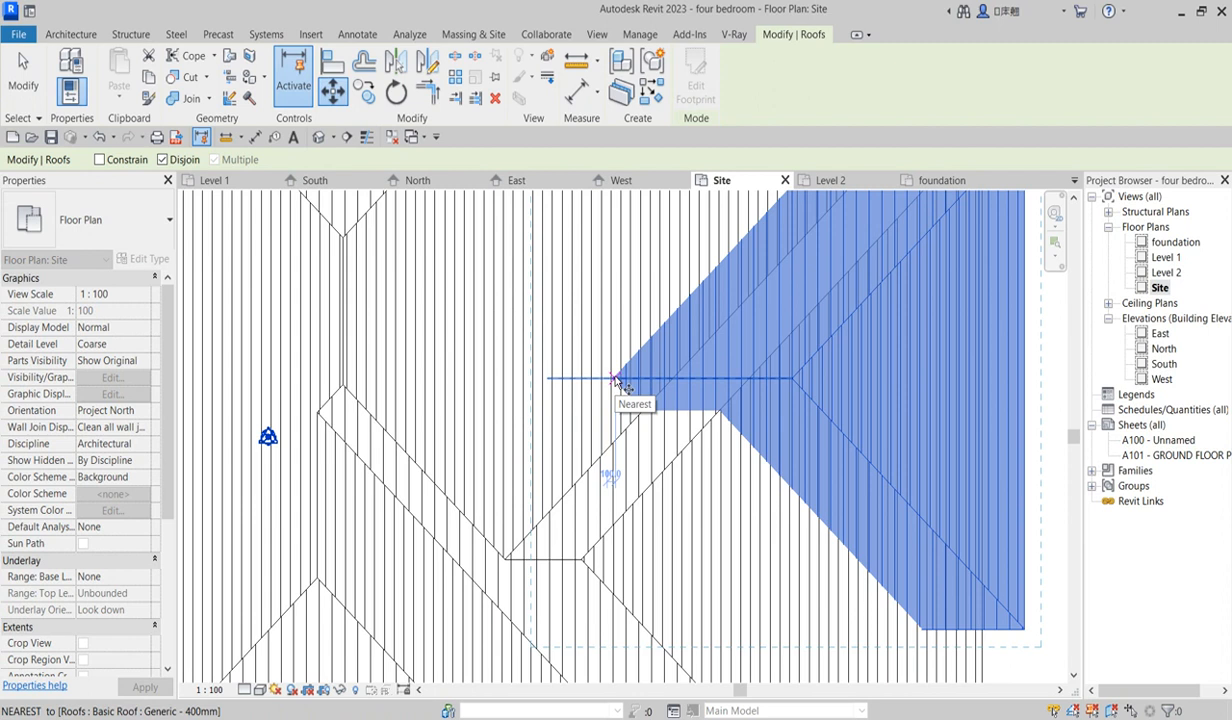
left_click(672, 382)
scroll(700, 480, "down", 1)
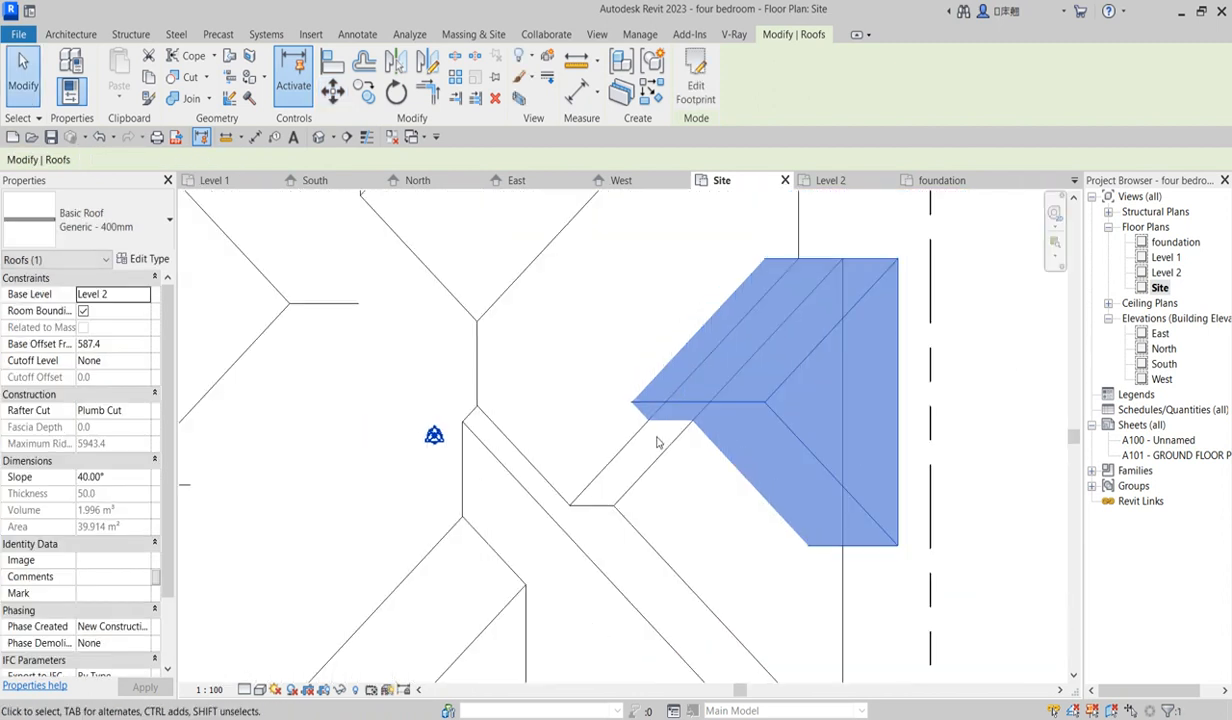
left_click(954, 500)
scroll(868, 417, "down", 3)
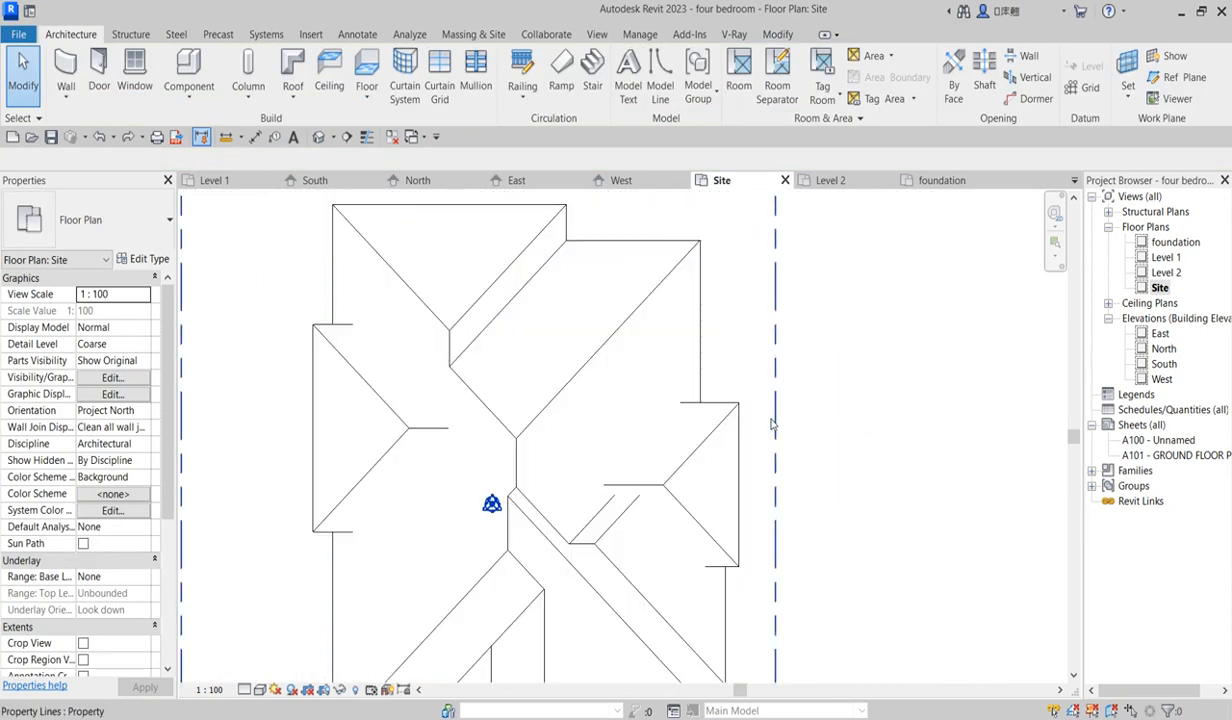
Start joining geometry in the Site plan and try the west roof with the main roof
scroll(769, 419, "up", 2)
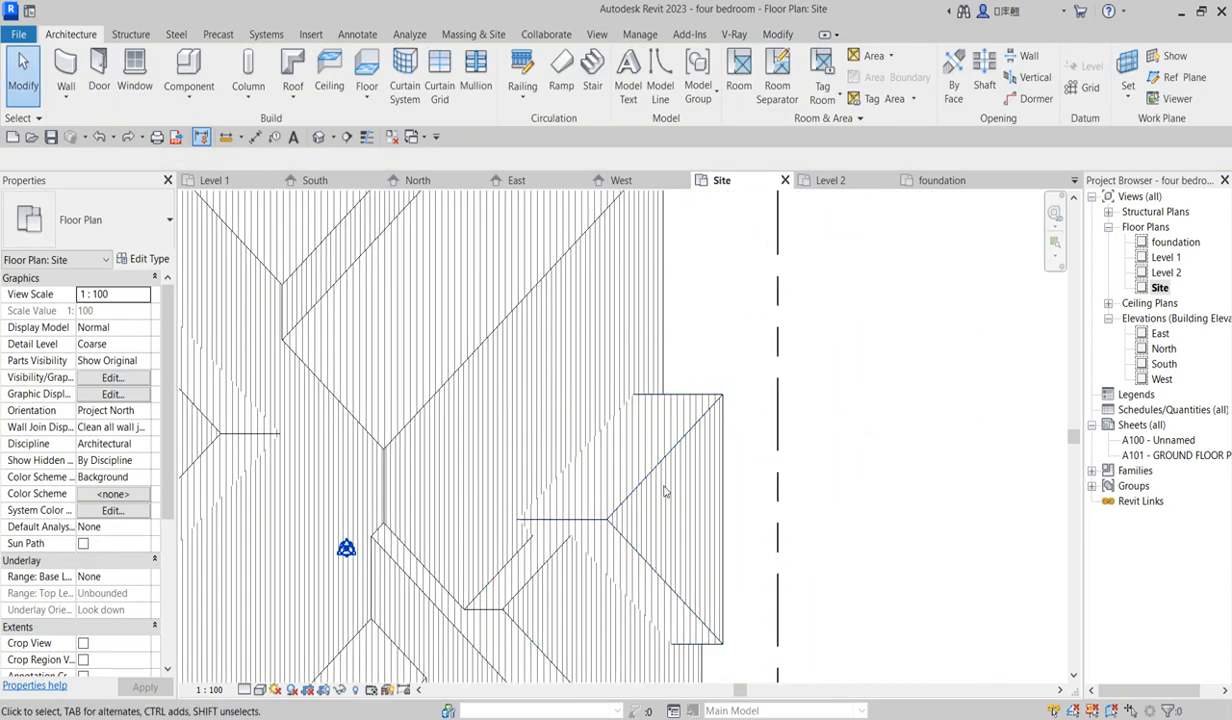
scroll(645, 514, "down", 6)
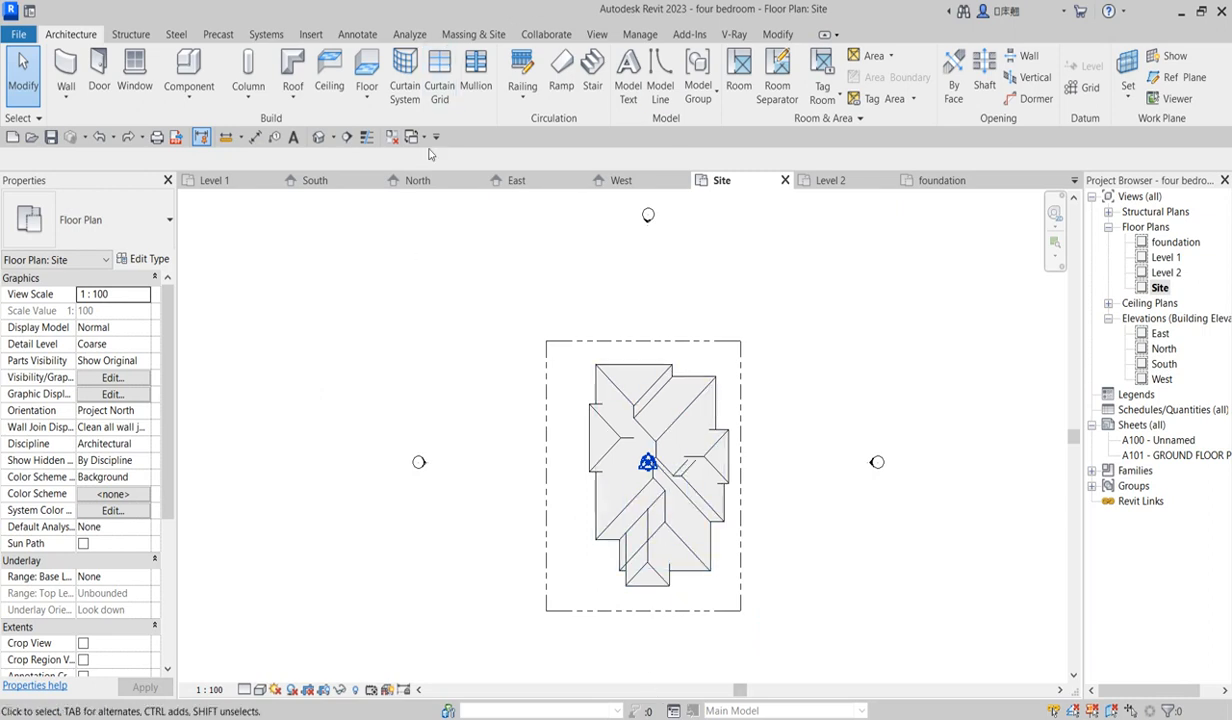
left_click(778, 34)
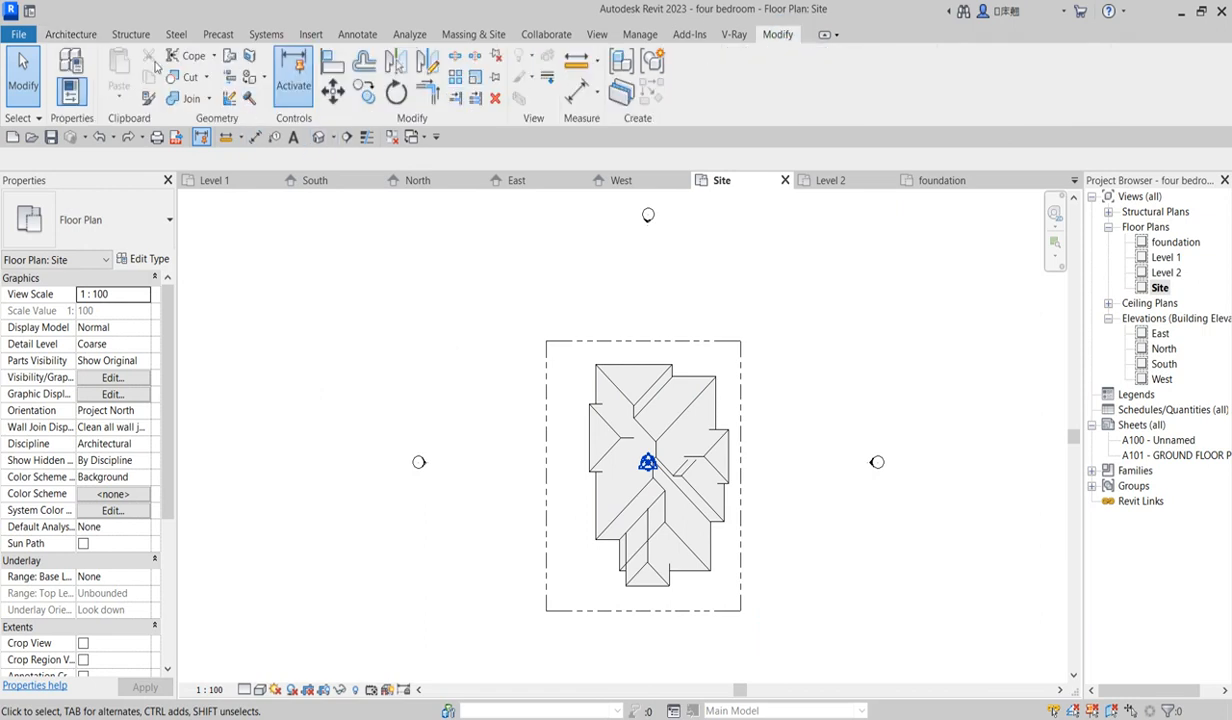
left_click(190, 98)
scroll(580, 376, "up", 2)
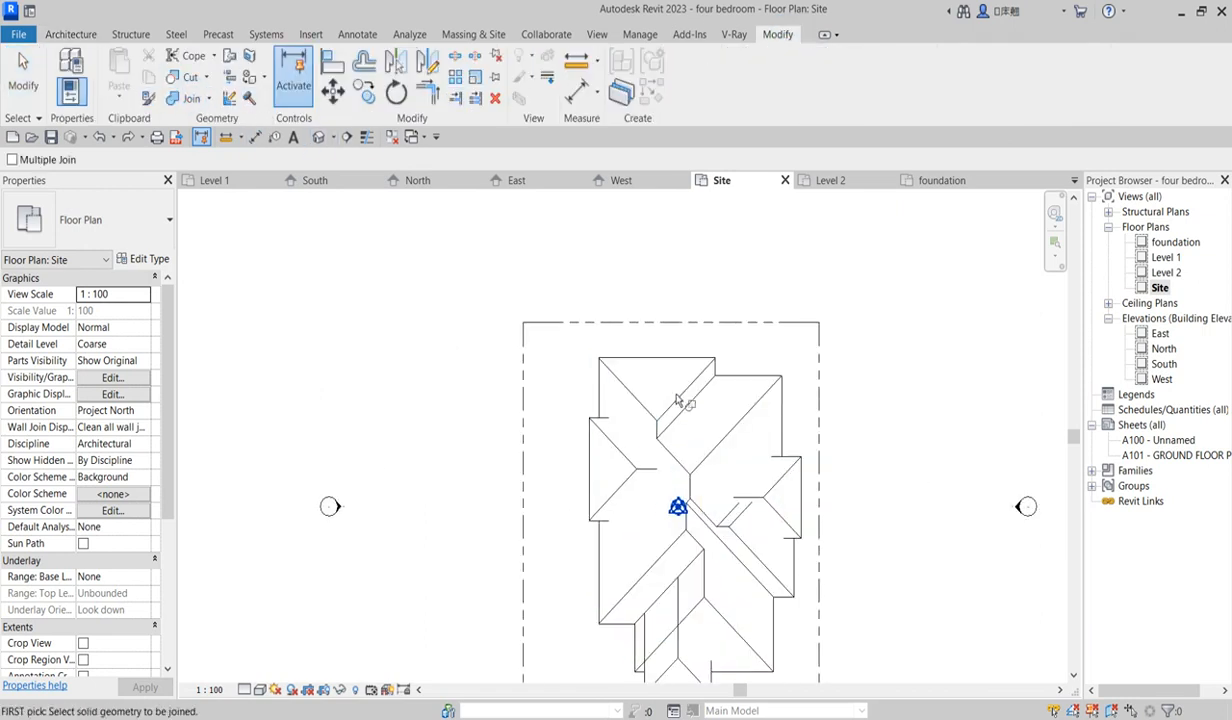
left_click(657, 400)
left_click(597, 428)
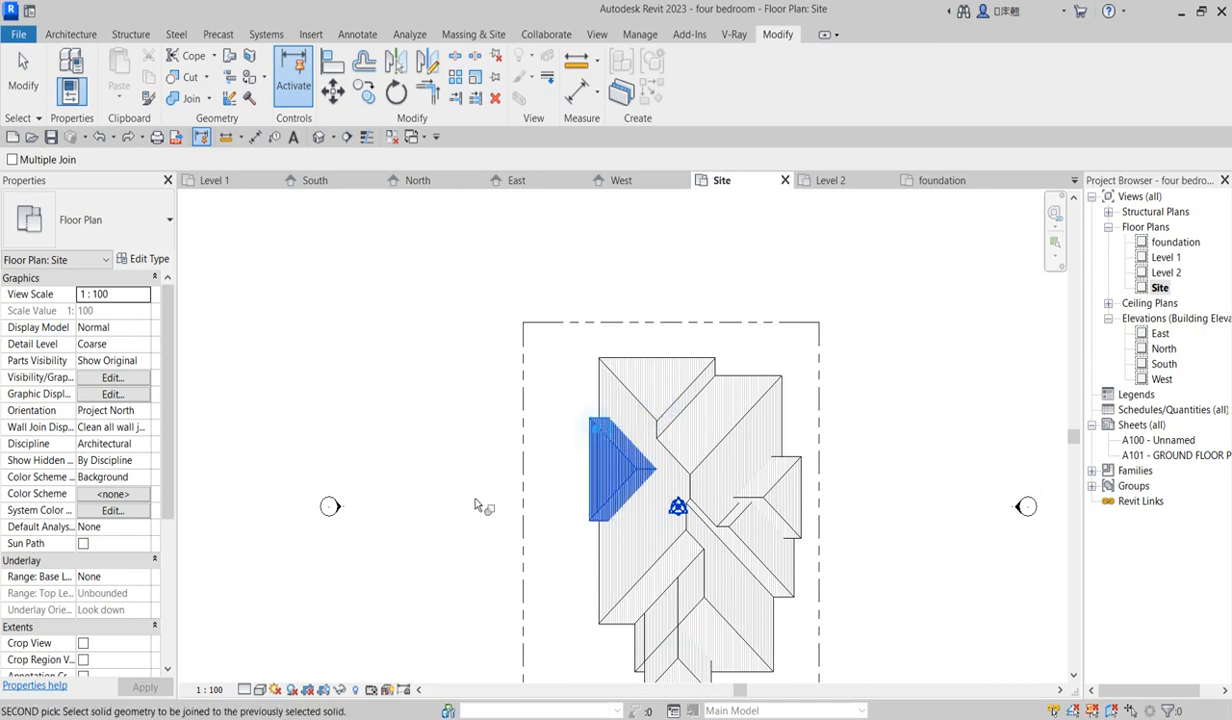
Join the east roof and the porch roof to the main roof in the Site plan and leave the Join command
left_click(784, 431)
left_click(807, 469)
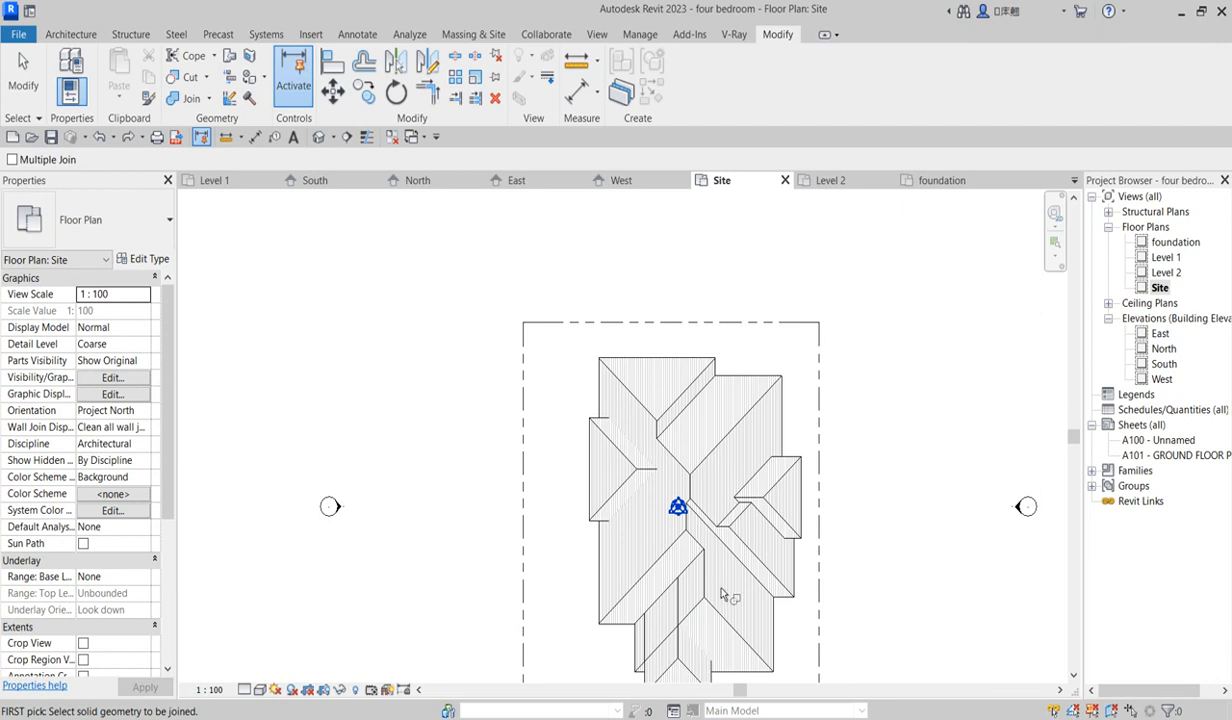
left_click(773, 617)
left_click(693, 675)
scroll(440, 487, "down", 3)
scroll(474, 566, "up", 5)
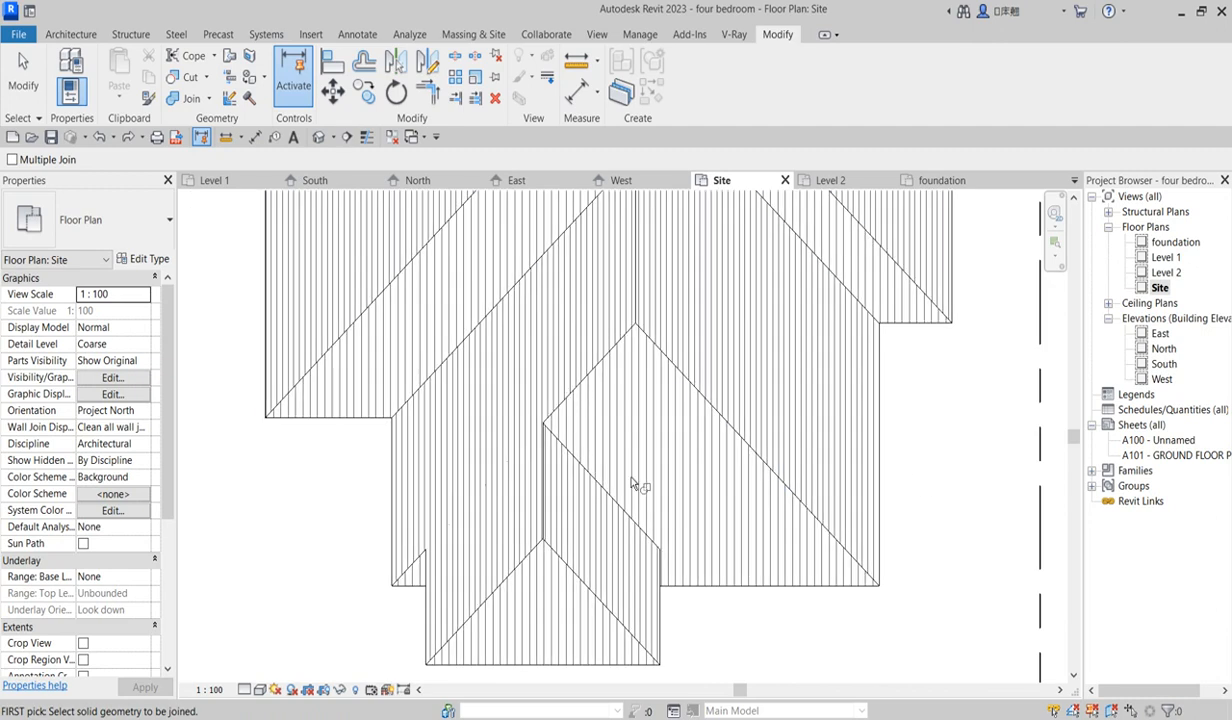
scroll(636, 481, "up", 3)
scroll(616, 546, "down", 6)
scroll(750, 282, "up", 2)
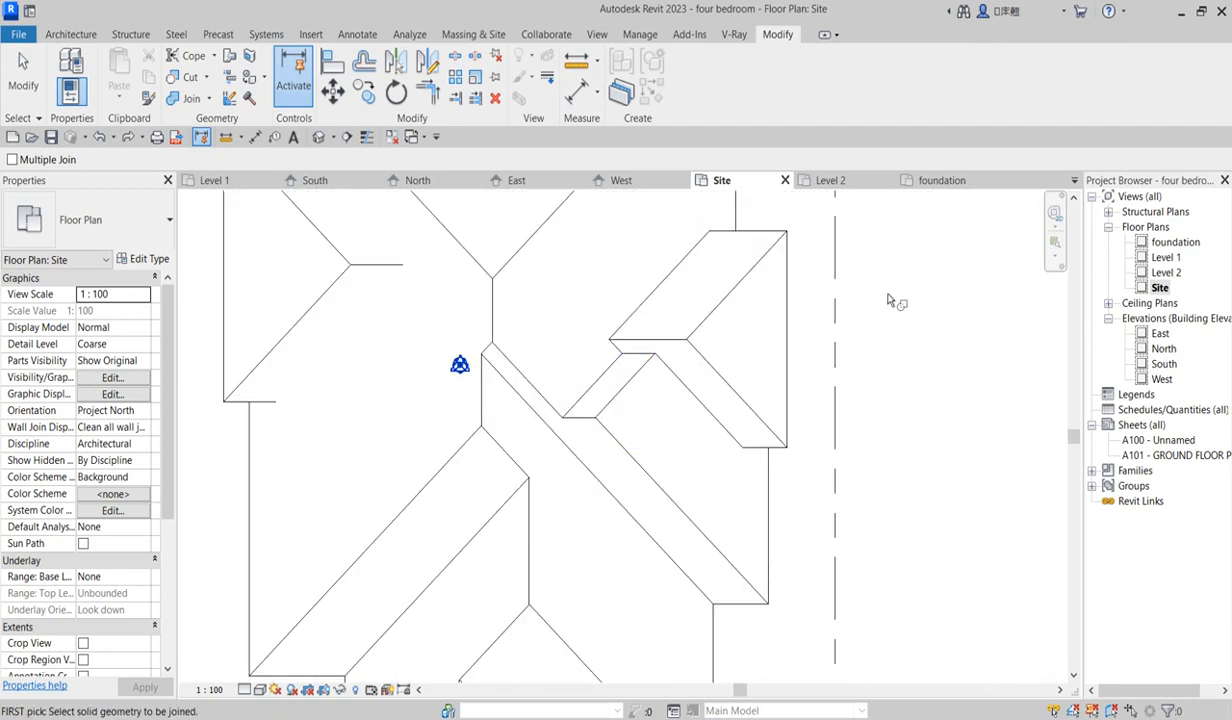
right_click(857, 267)
left_click(905, 280)
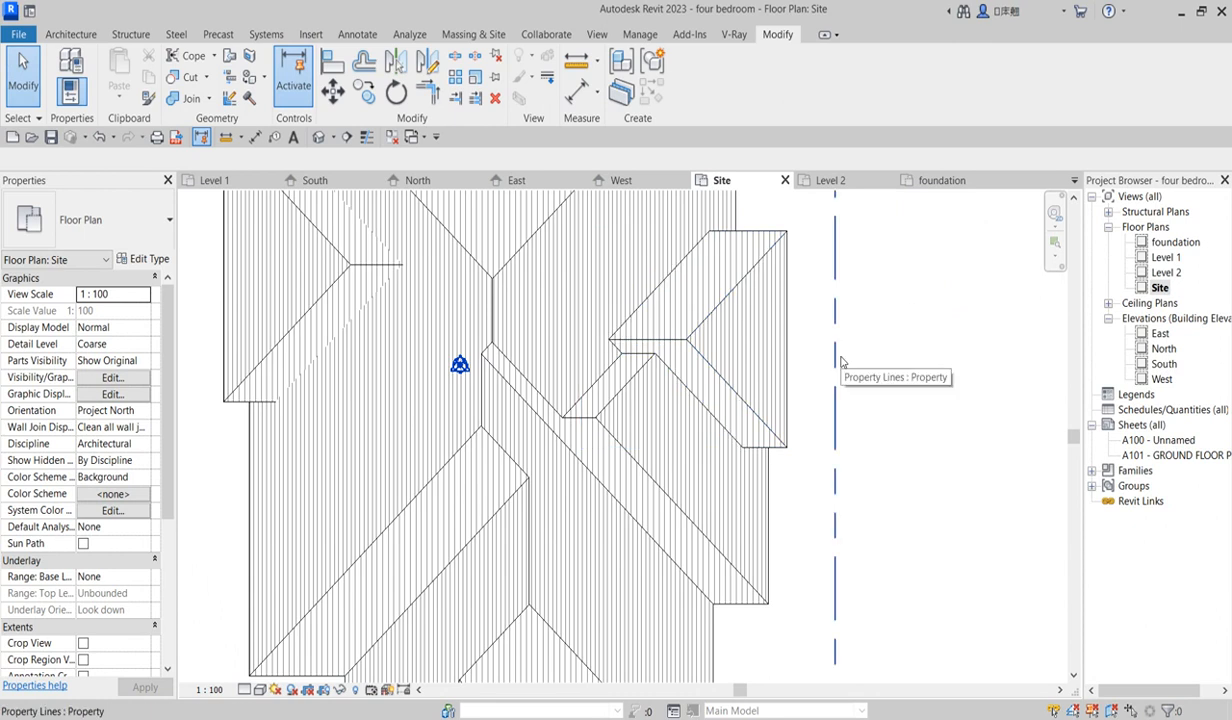
Check the roofs in the North elevation and raise the top of the West elevation's crop region above the roof ridge
scroll(841, 362, "down", 2)
scroll(841, 362, "down", 3)
scroll(935, 371, "up", 2)
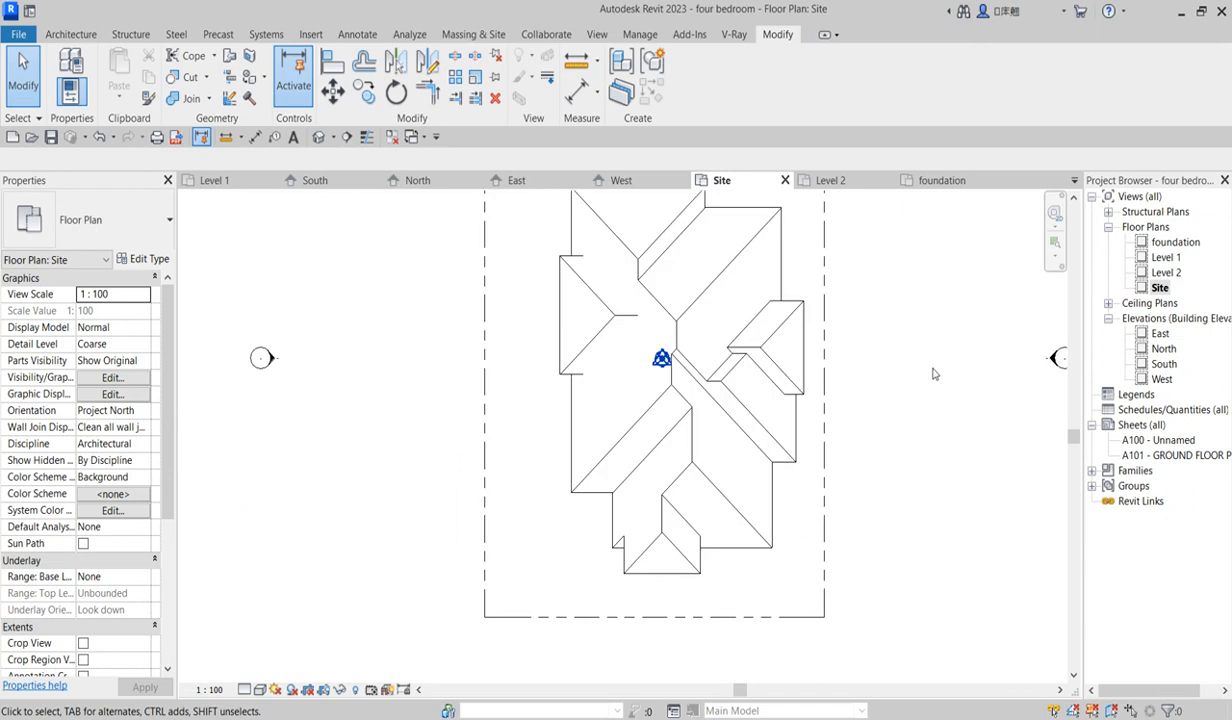
double_click(1164, 348)
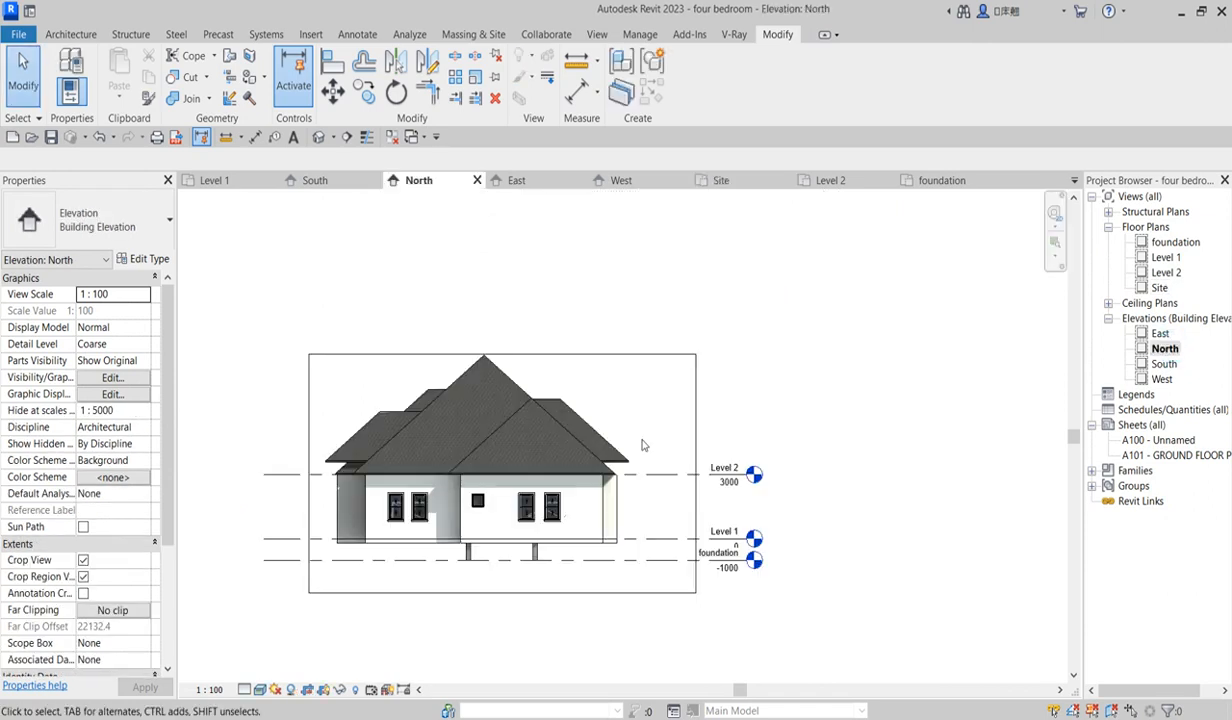
double_click(1163, 380)
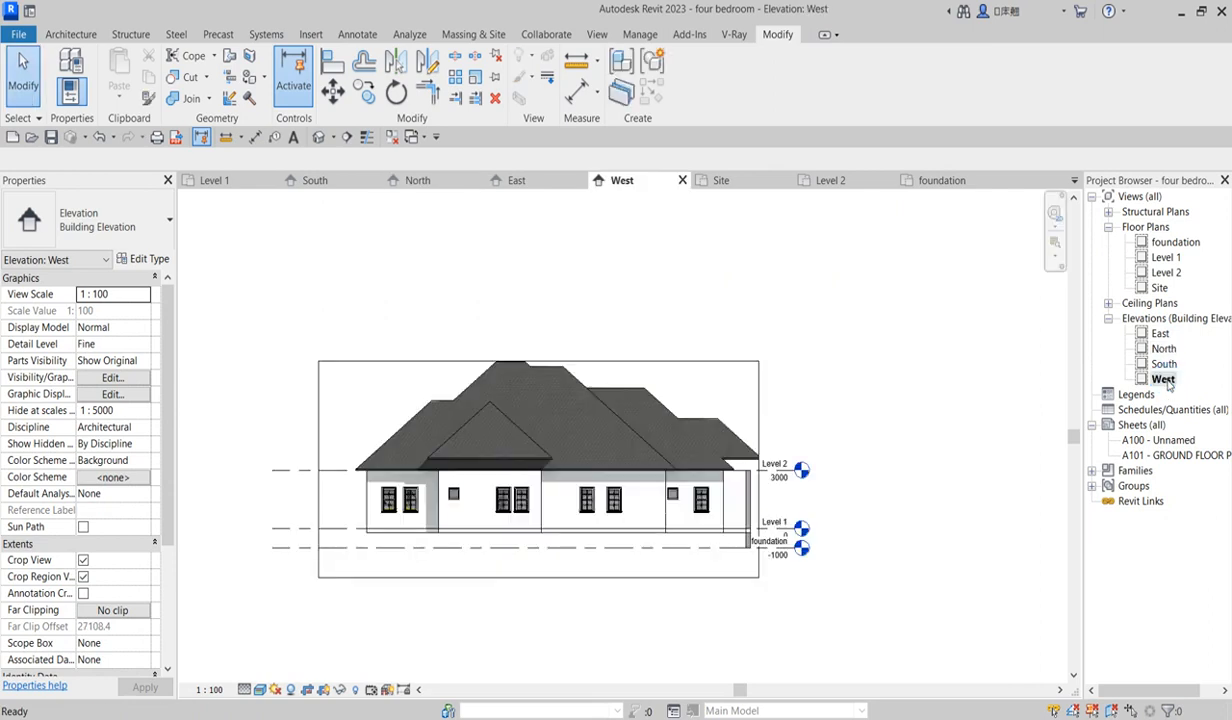
left_click(590, 362)
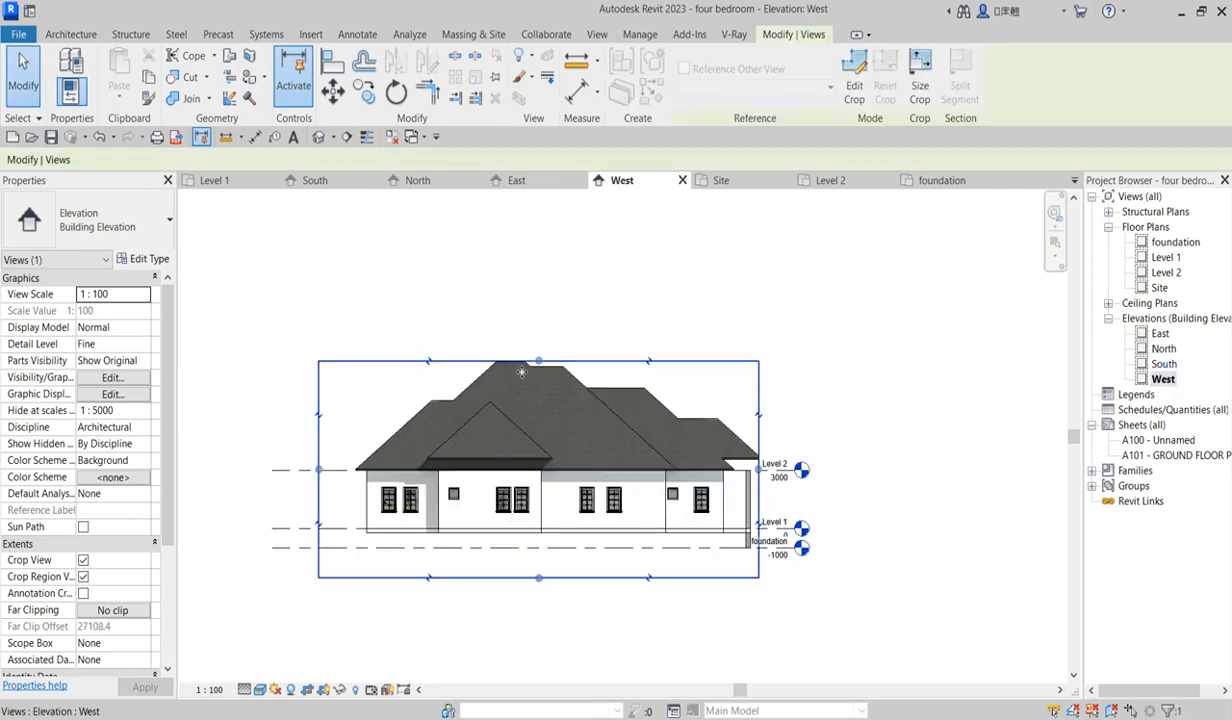
left_click_drag(534, 333, 539, 327)
Raise the top of the East elevation's crop region above the main roof ridge
double_click(1160, 334)
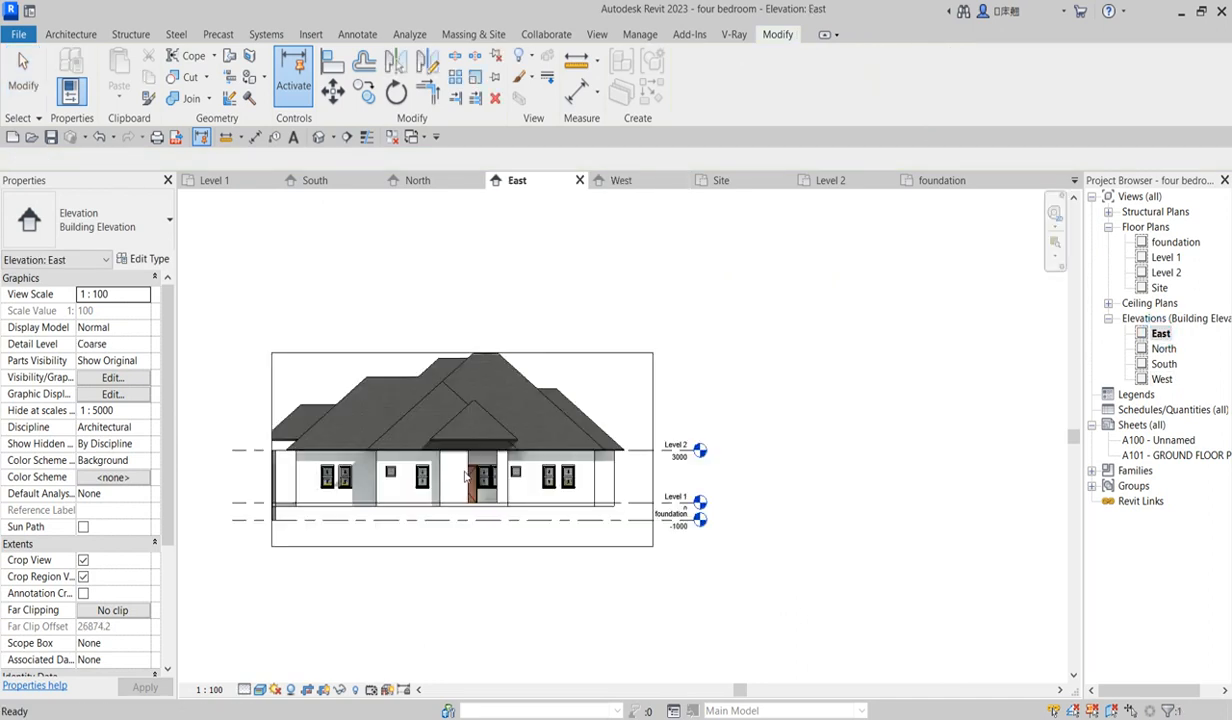
left_click(472, 352)
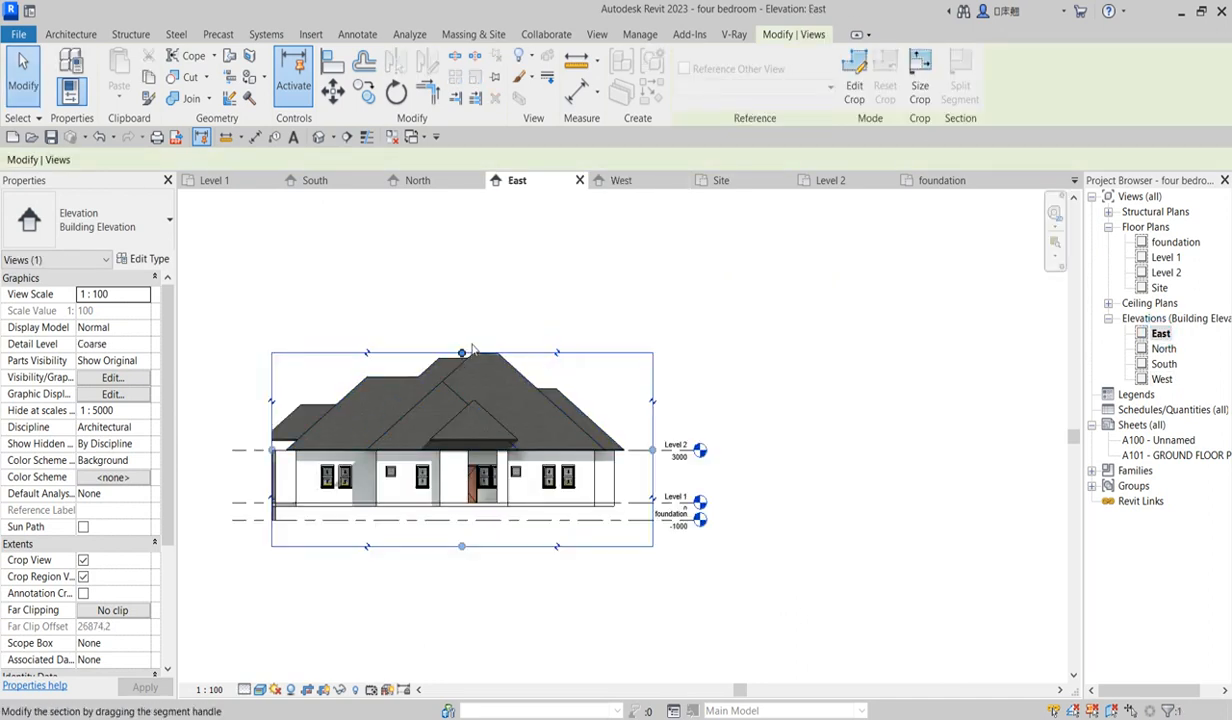
left_click_drag(465, 356, 463, 324)
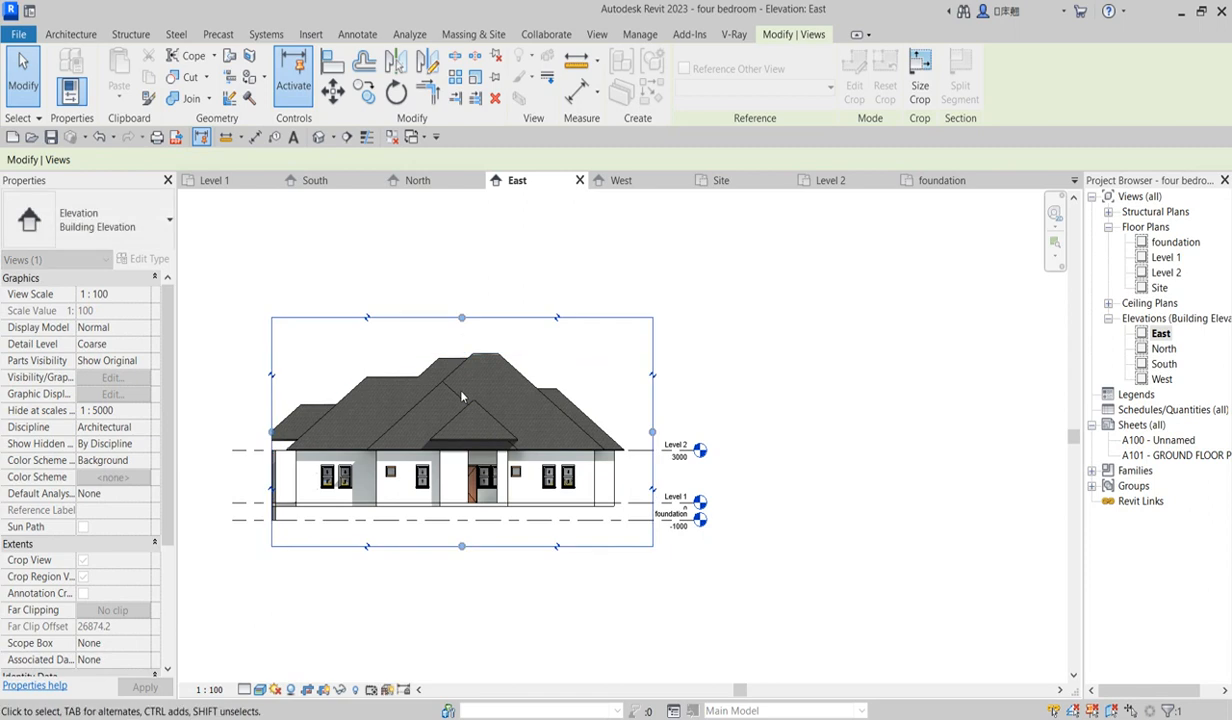
Move the east roof horizontally southward in the East elevation until its peak meets the sloping edge line of the main roof
scroll(466, 445, "up", 5)
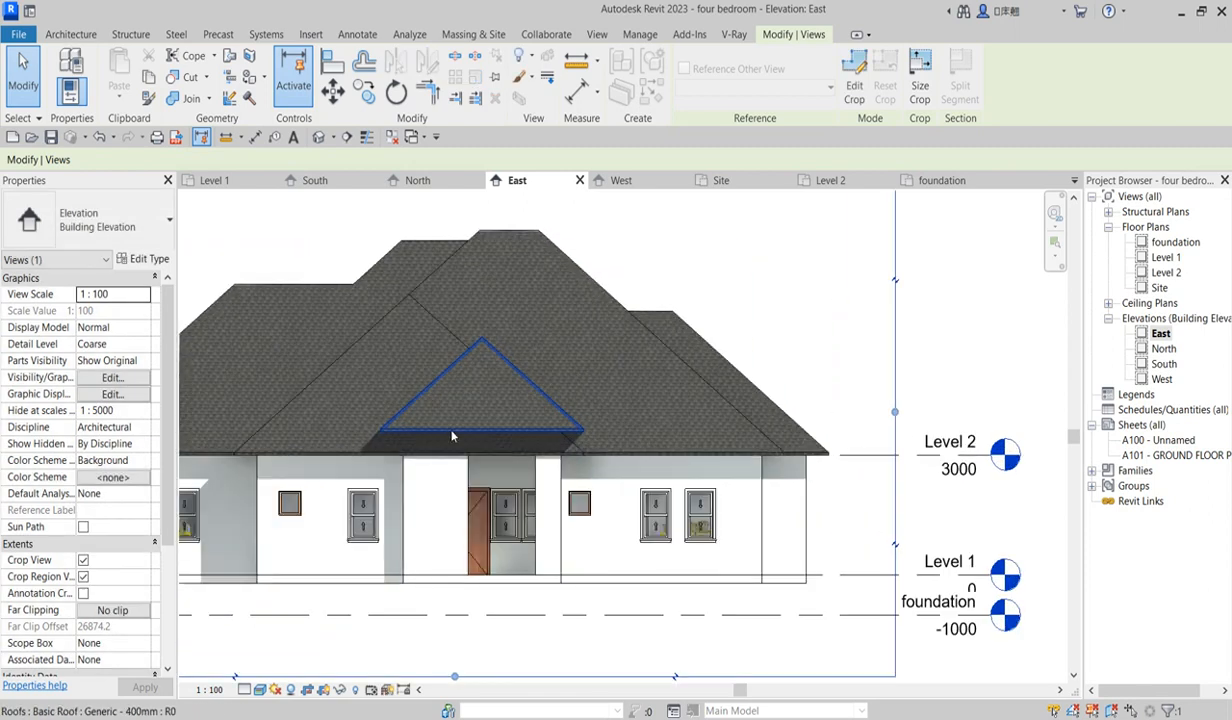
left_click(474, 352)
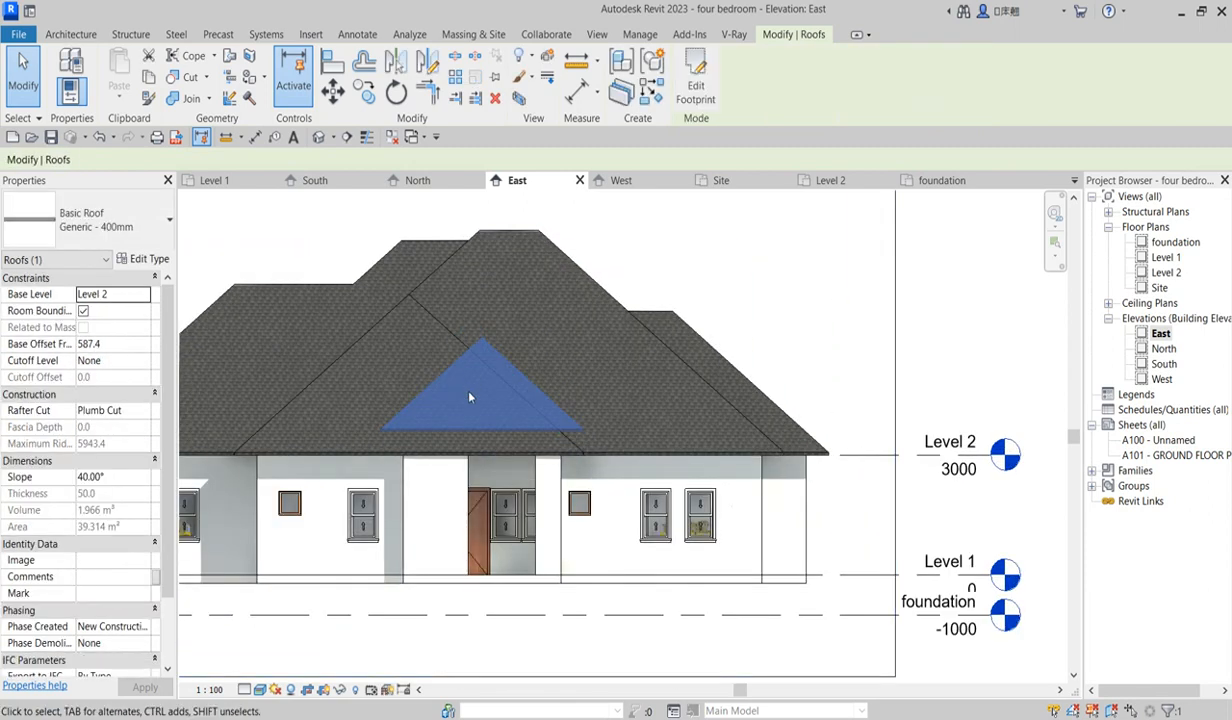
scroll(477, 430, "up", 1)
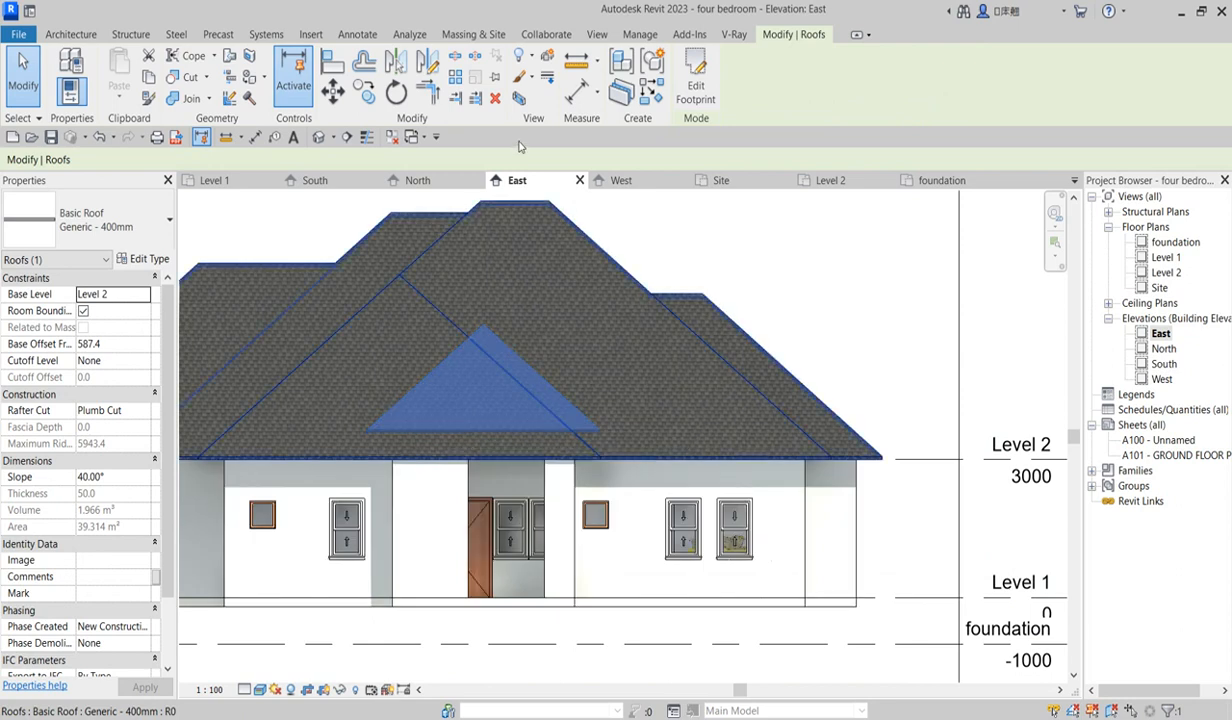
key("m")
key("v")
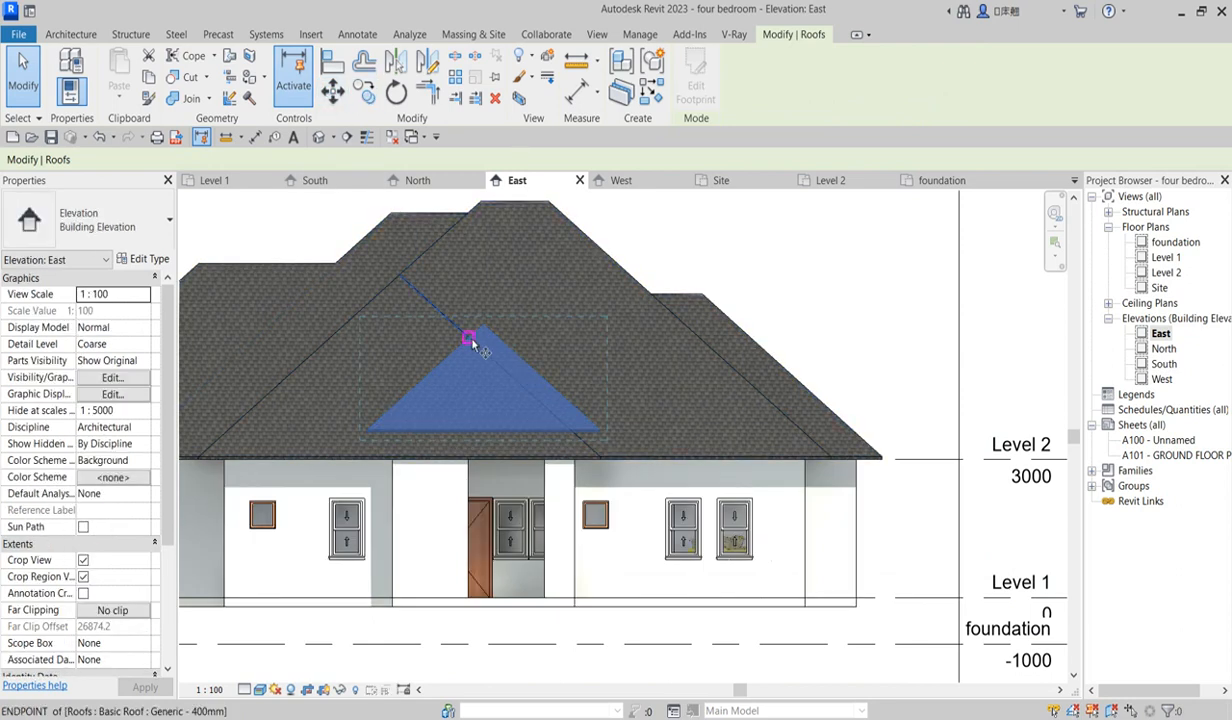
scroll(475, 319, "up", 6)
left_click(493, 297)
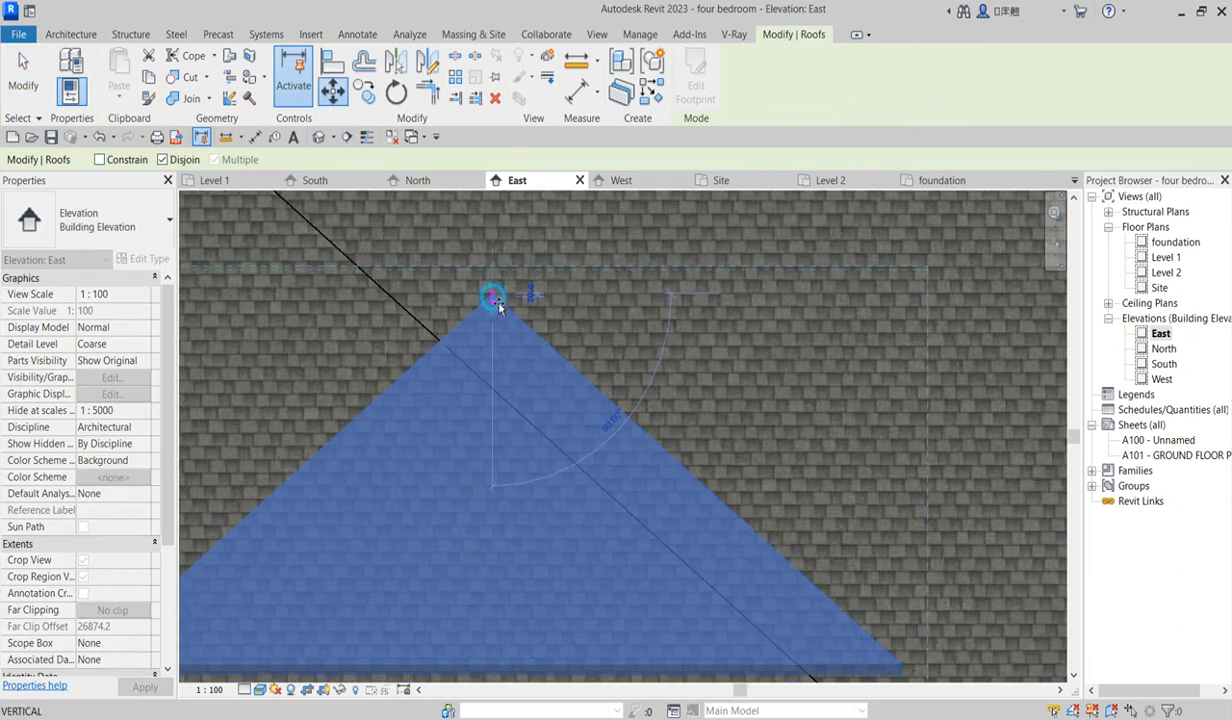
left_click(386, 298)
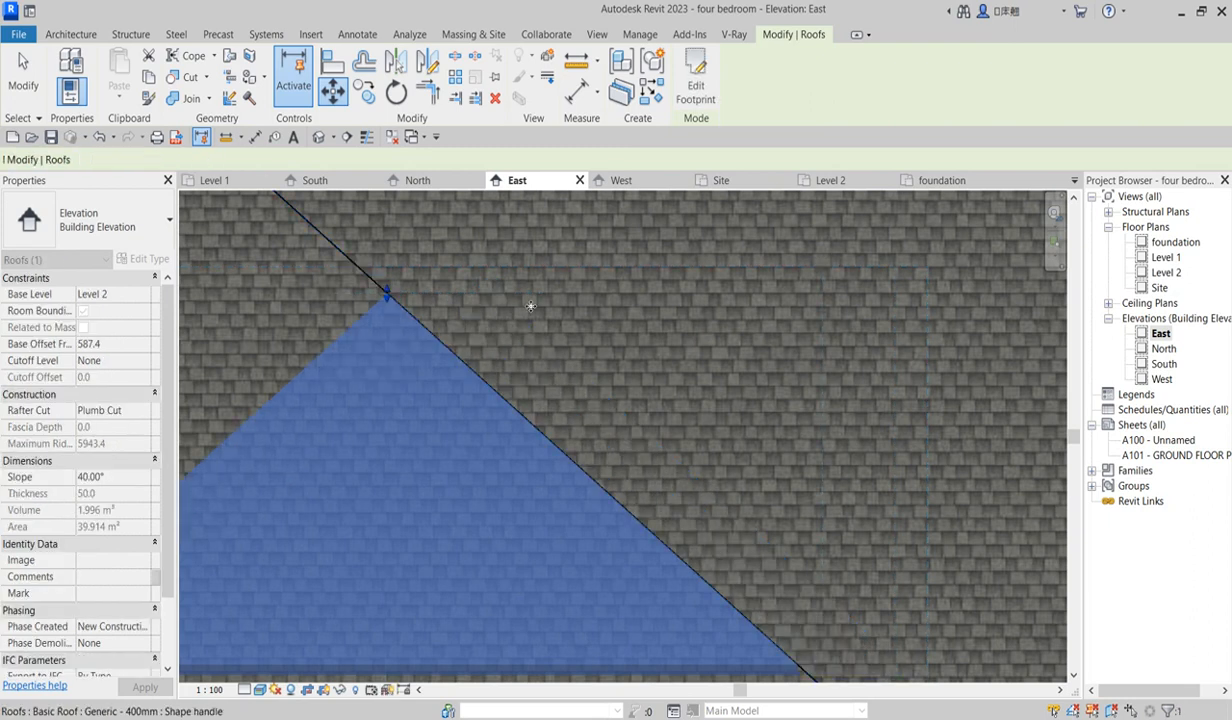
key("Escape")
scroll(570, 309, "down", 6)
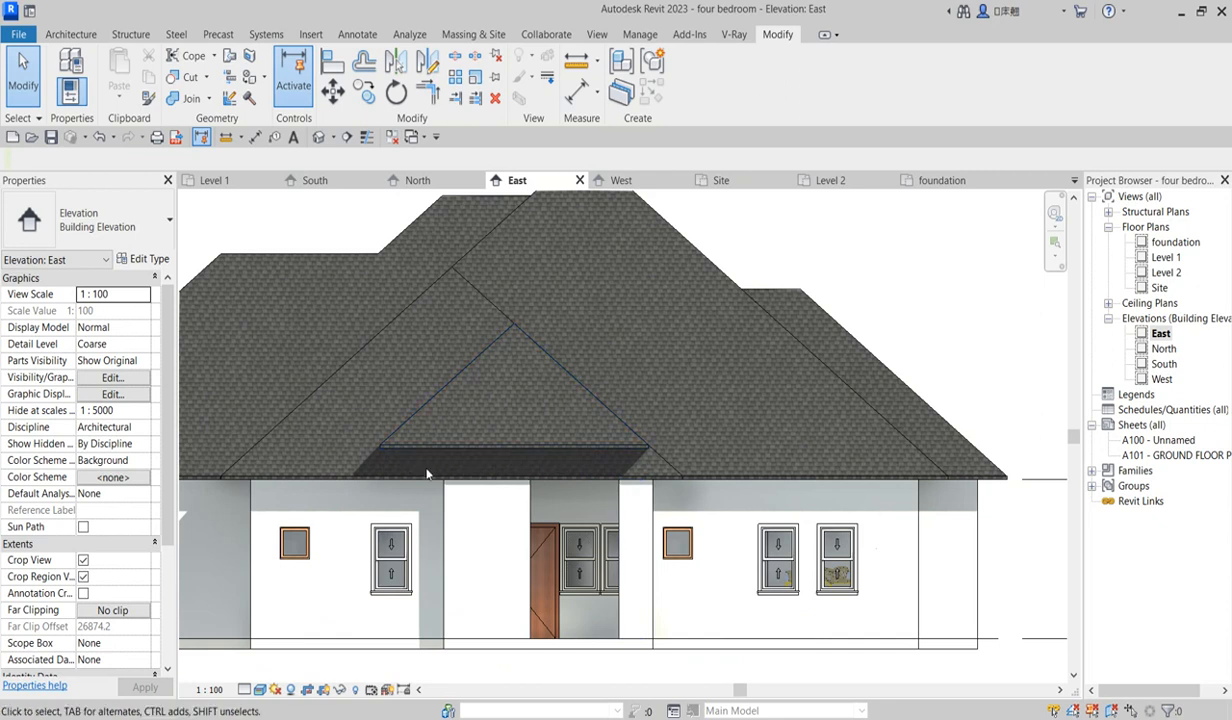
Open the east roof's footprint in the Site floor plan, finish it, and examine how the moved roof meets the main roof
left_click(642, 456)
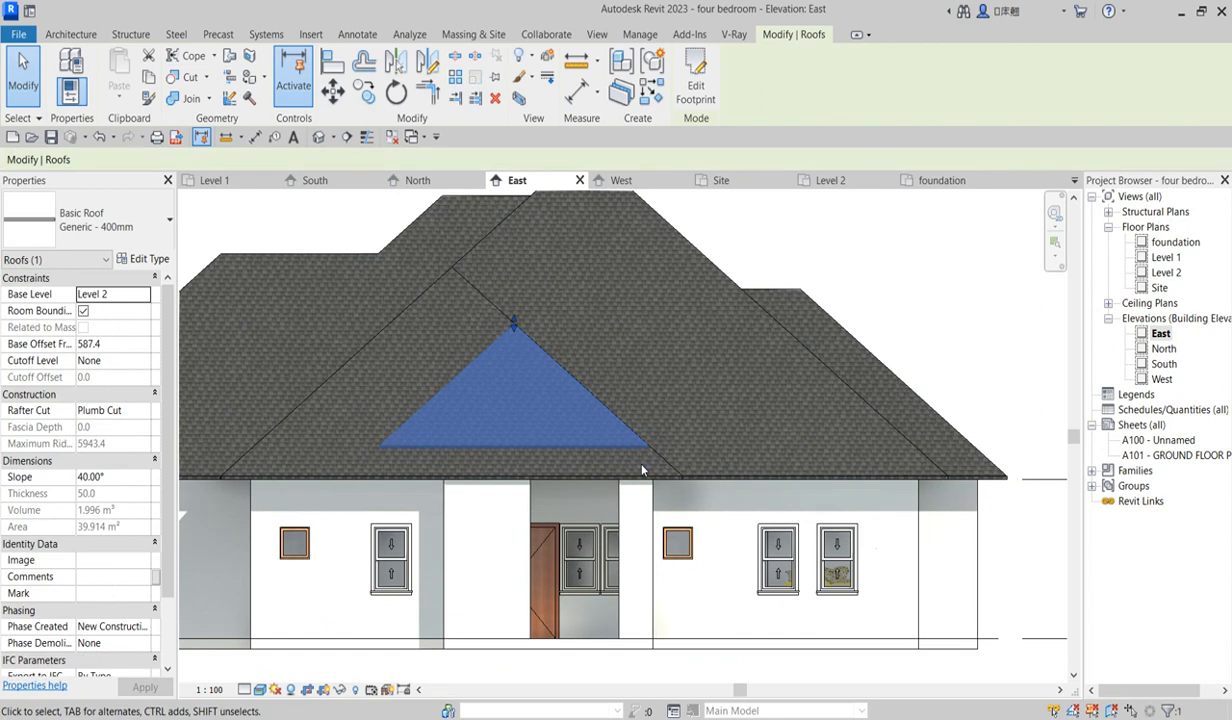
scroll(660, 462, "down", 2)
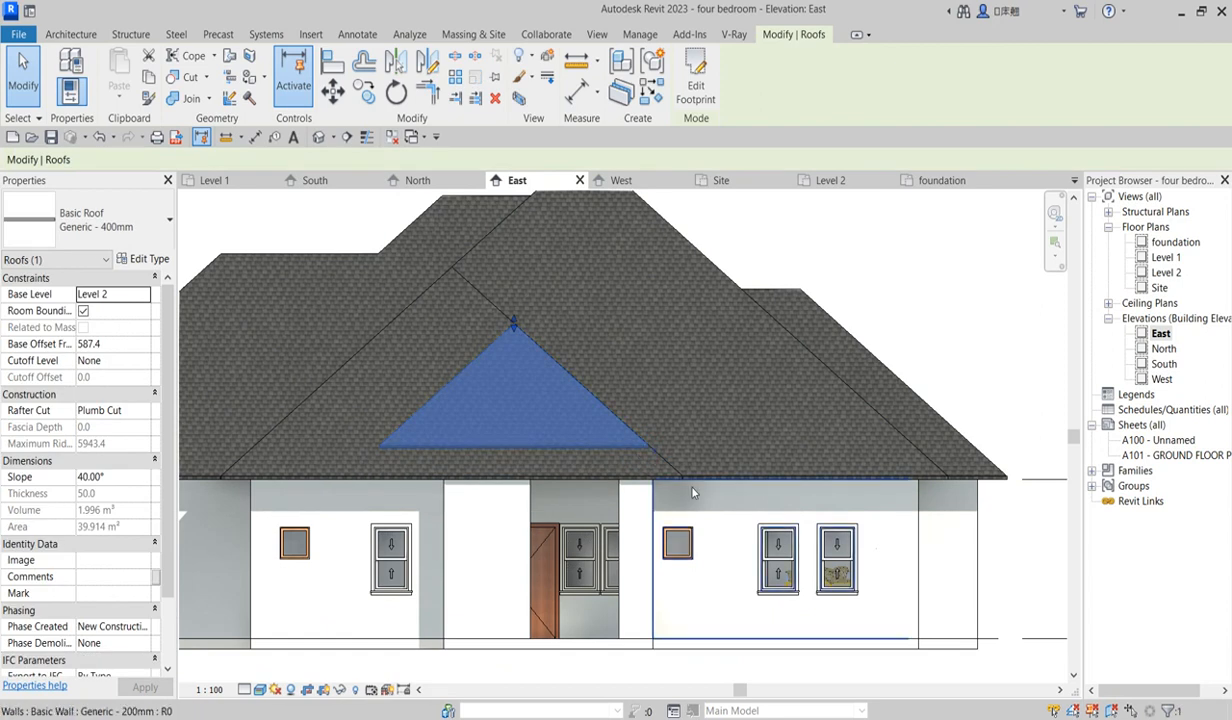
scroll(500, 484, "down", 2)
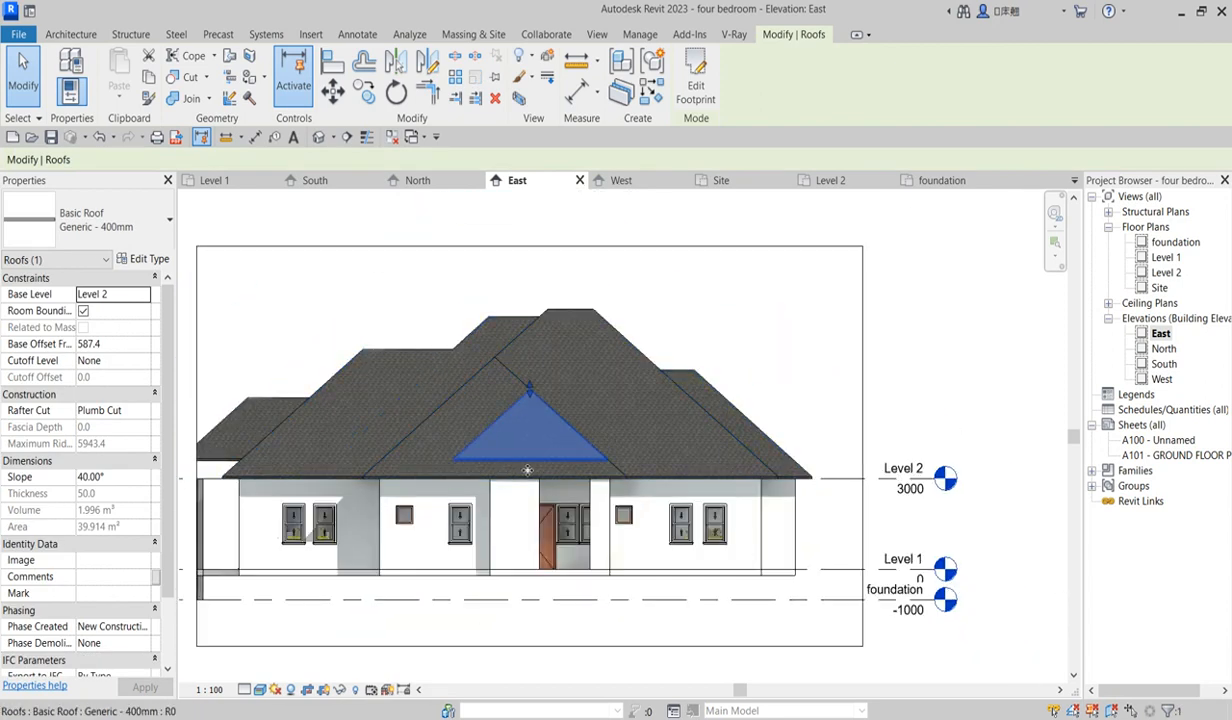
scroll(510, 478, "up", 3)
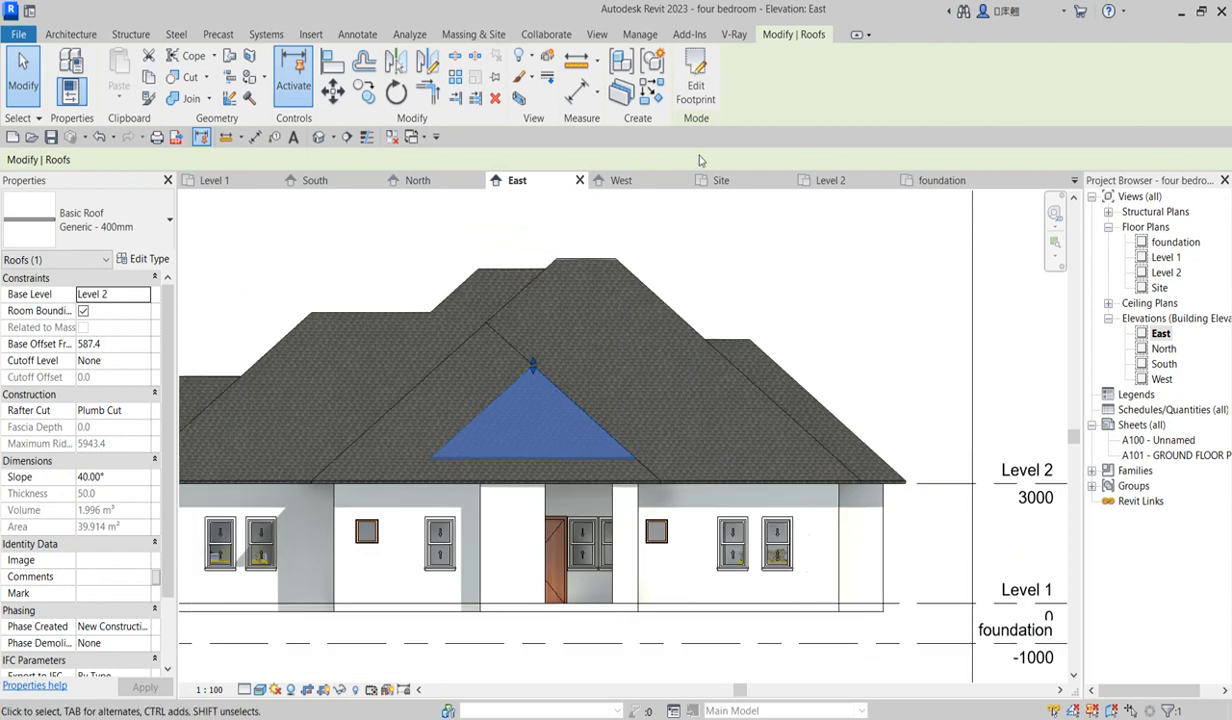
left_click(698, 90)
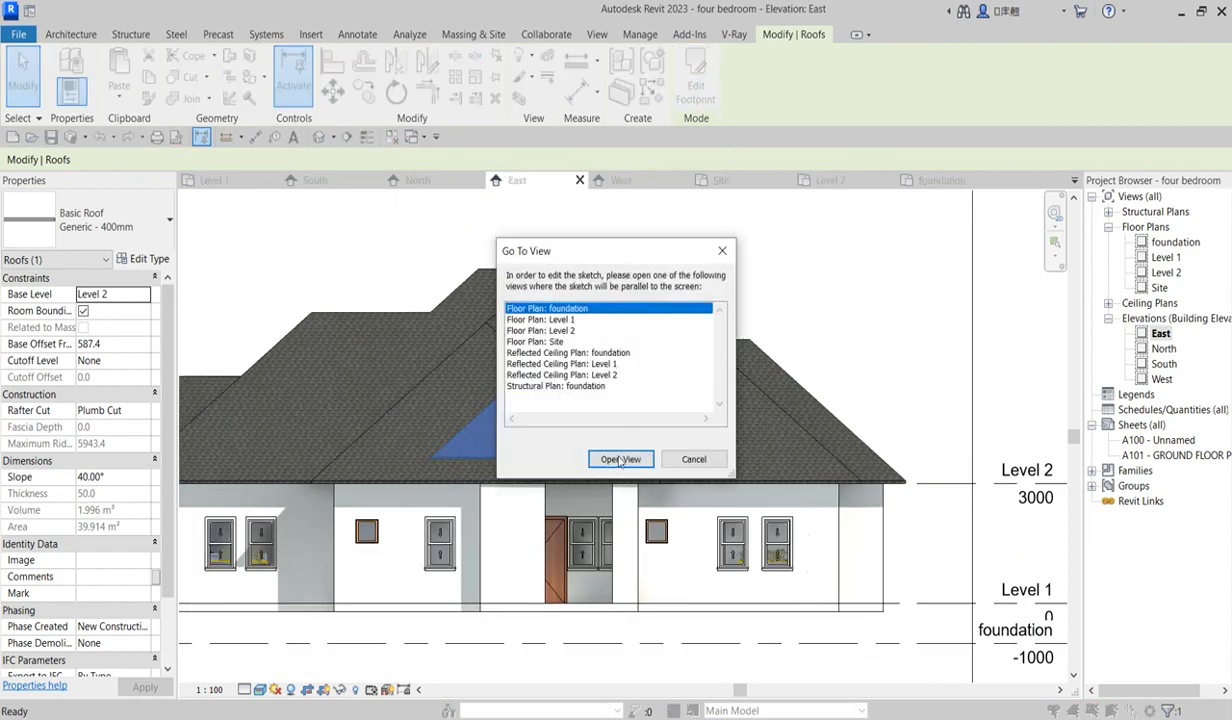
left_click(552, 342)
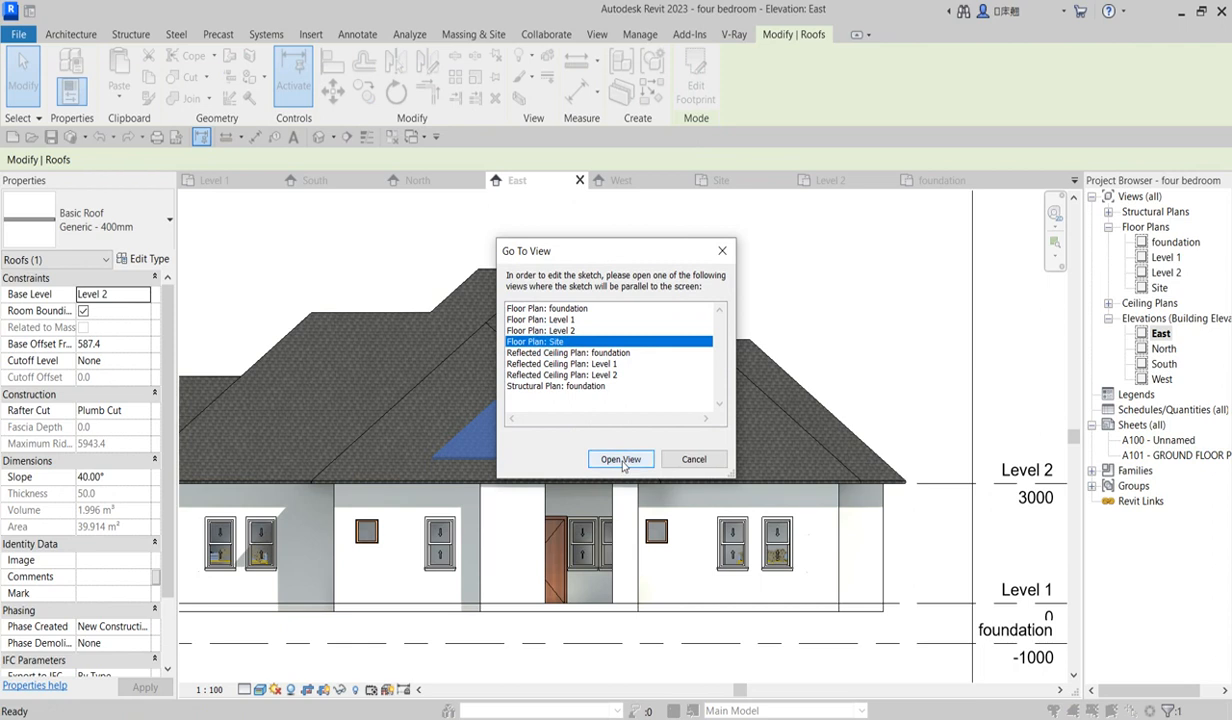
left_click(621, 460)
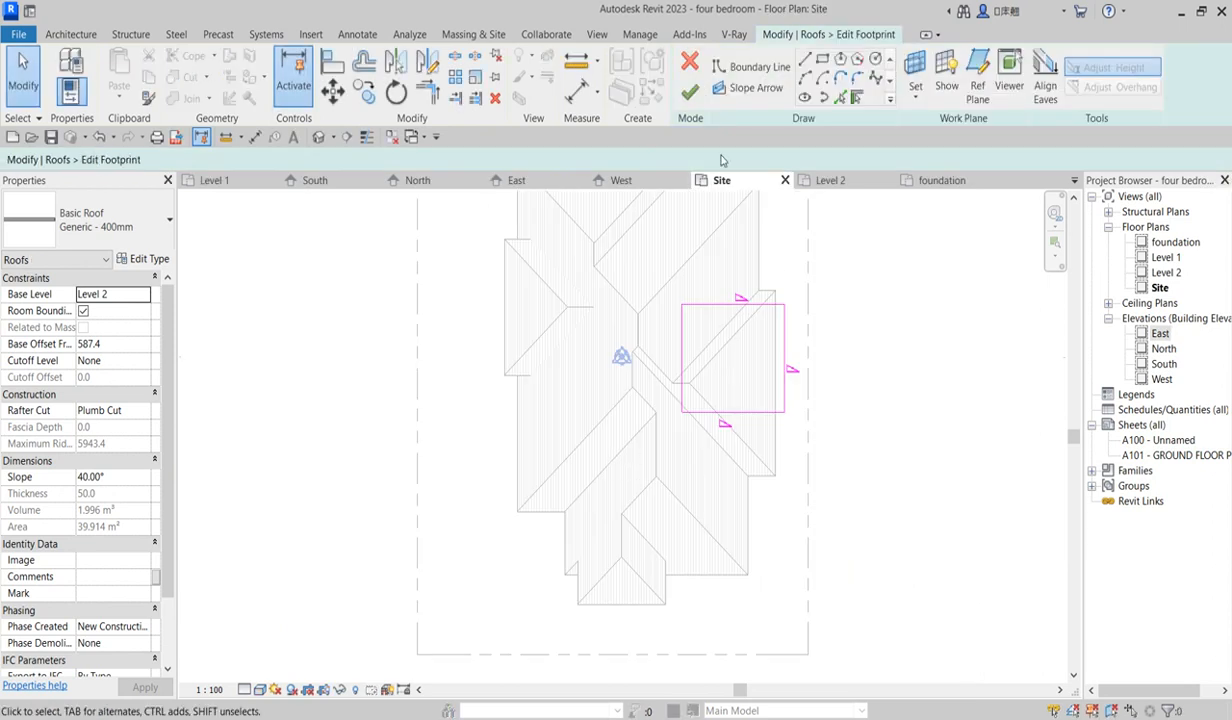
left_click(689, 92)
left_click(885, 390)
scroll(773, 376, "up", 2)
scroll(773, 376, "down", 3)
scroll(705, 430, "up", 3)
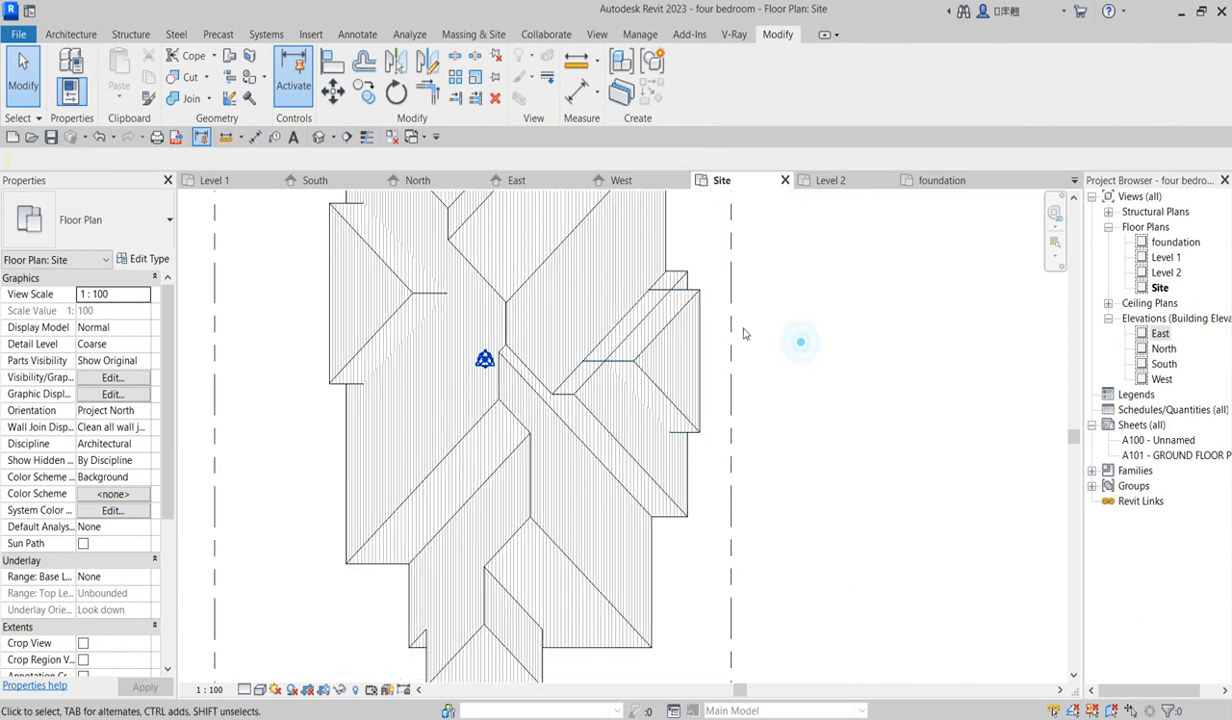
Join the geometry of the east roof with the main roof in the Site floor plan
scroll(696, 314, "up", 1)
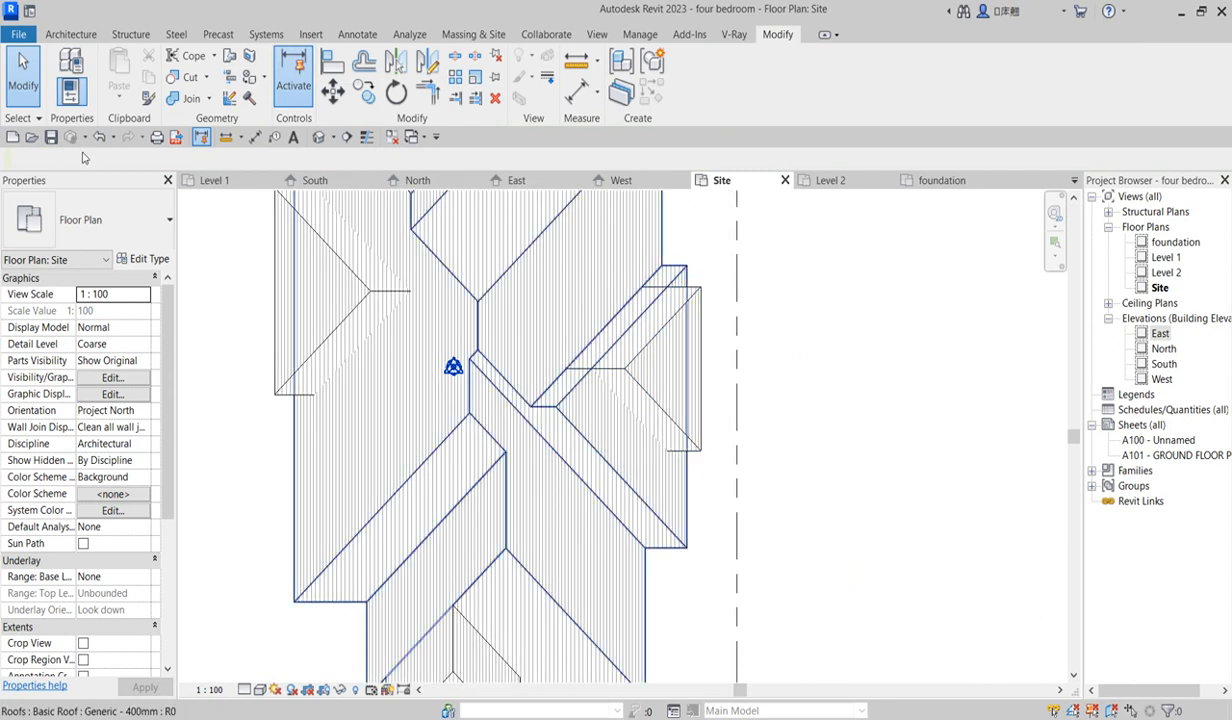
left_click(180, 100)
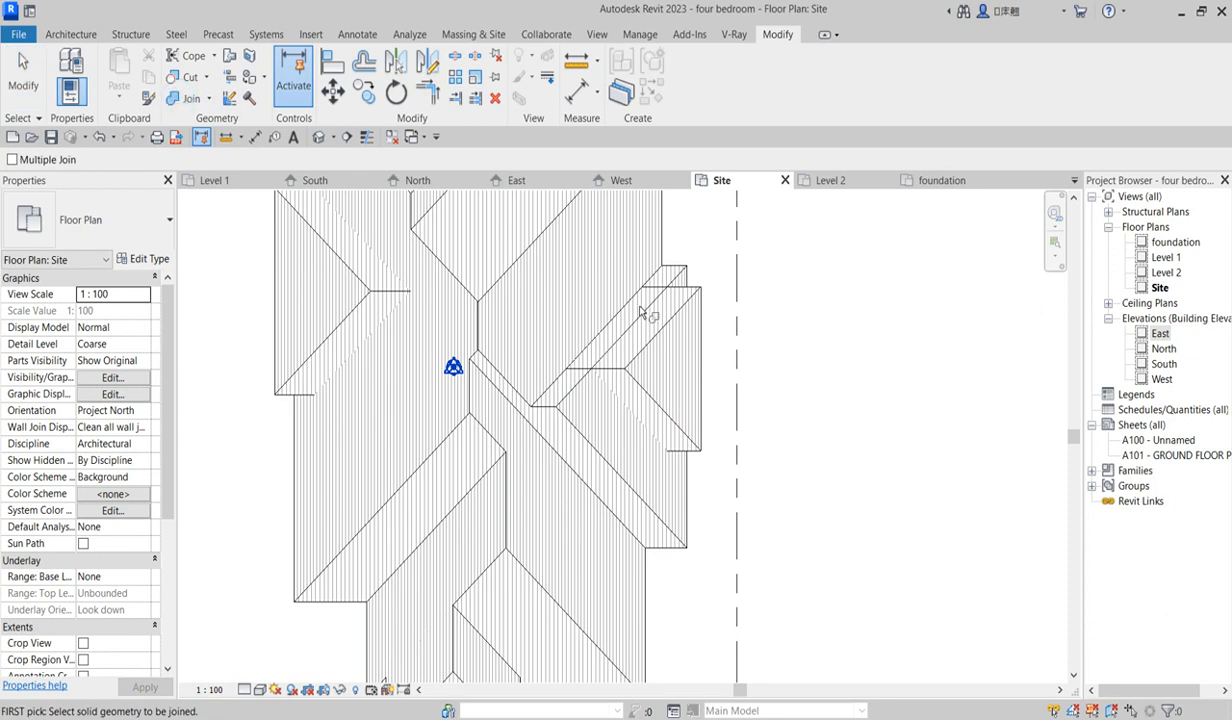
left_click(692, 298)
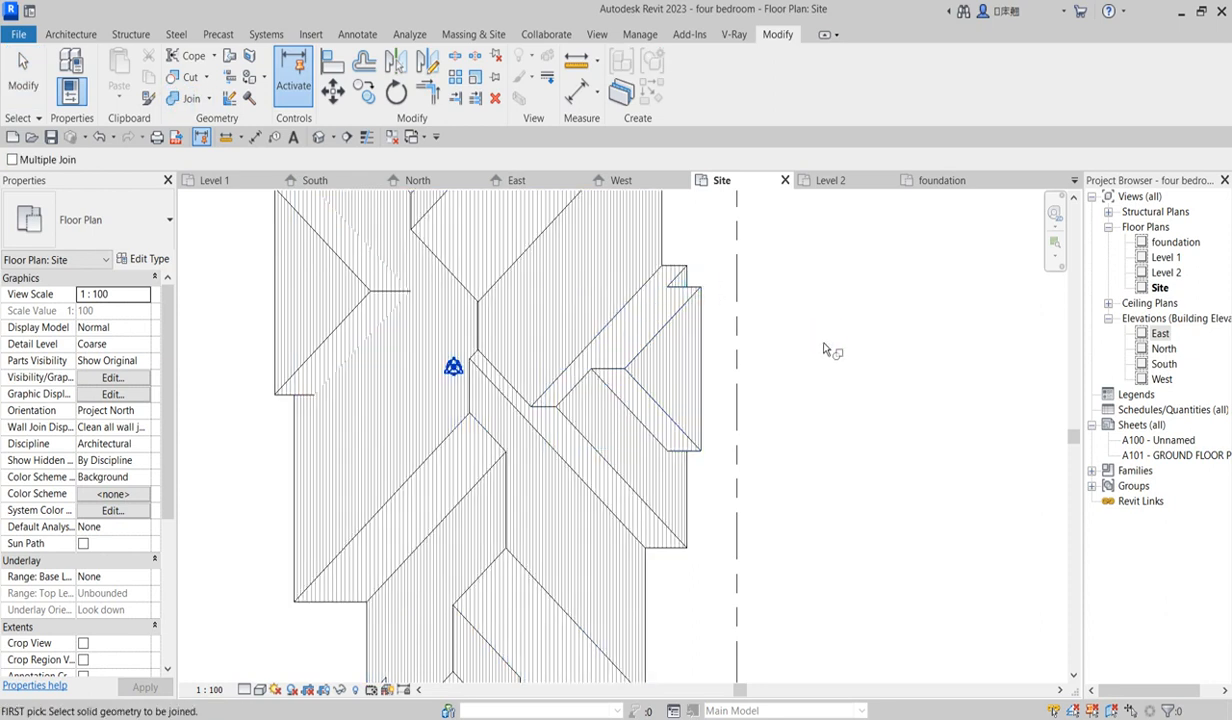
scroll(624, 322, "up", 2)
scroll(610, 328, "down", 4)
scroll(829, 401, "up", 3)
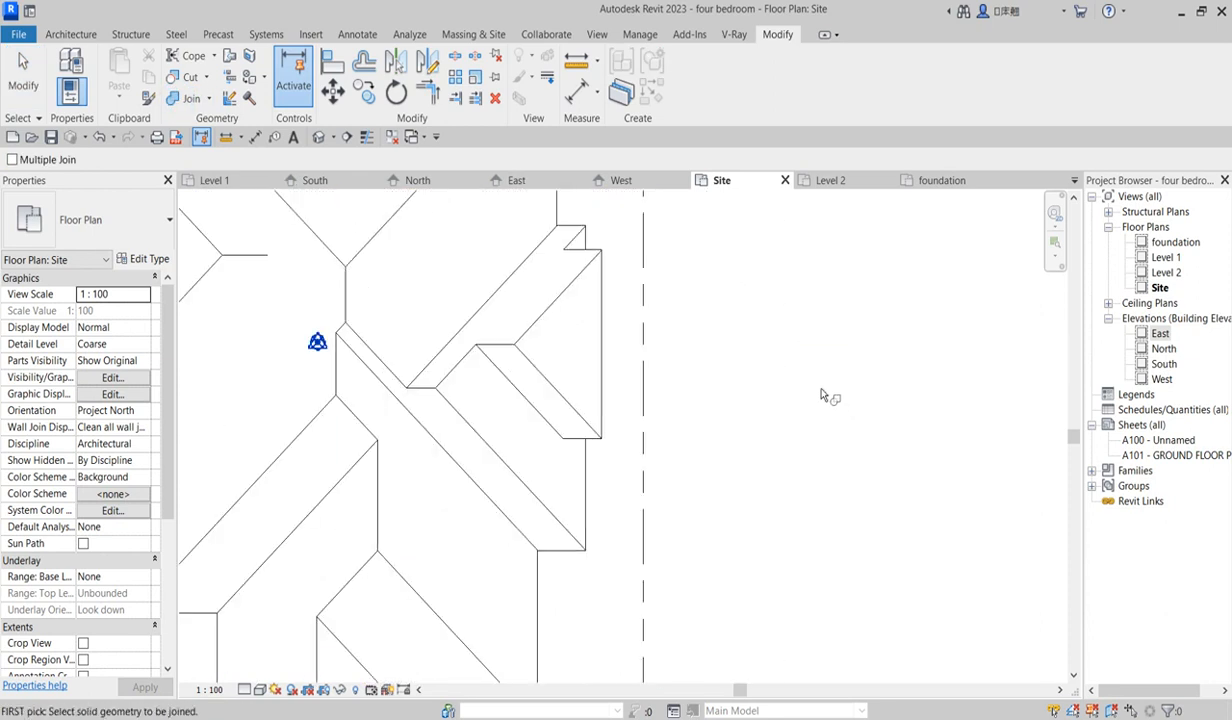
right_click(801, 355)
left_click(838, 362)
scroll(654, 374, "down", 2)
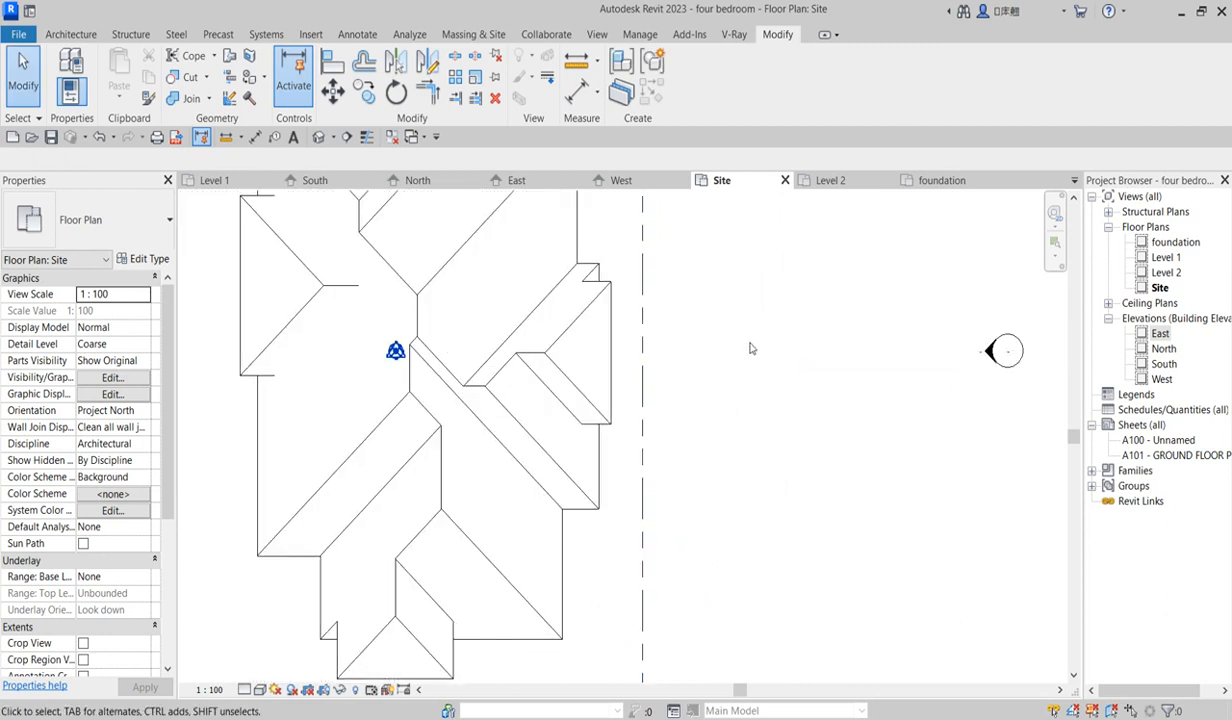
right_click(755, 341)
left_click(805, 347)
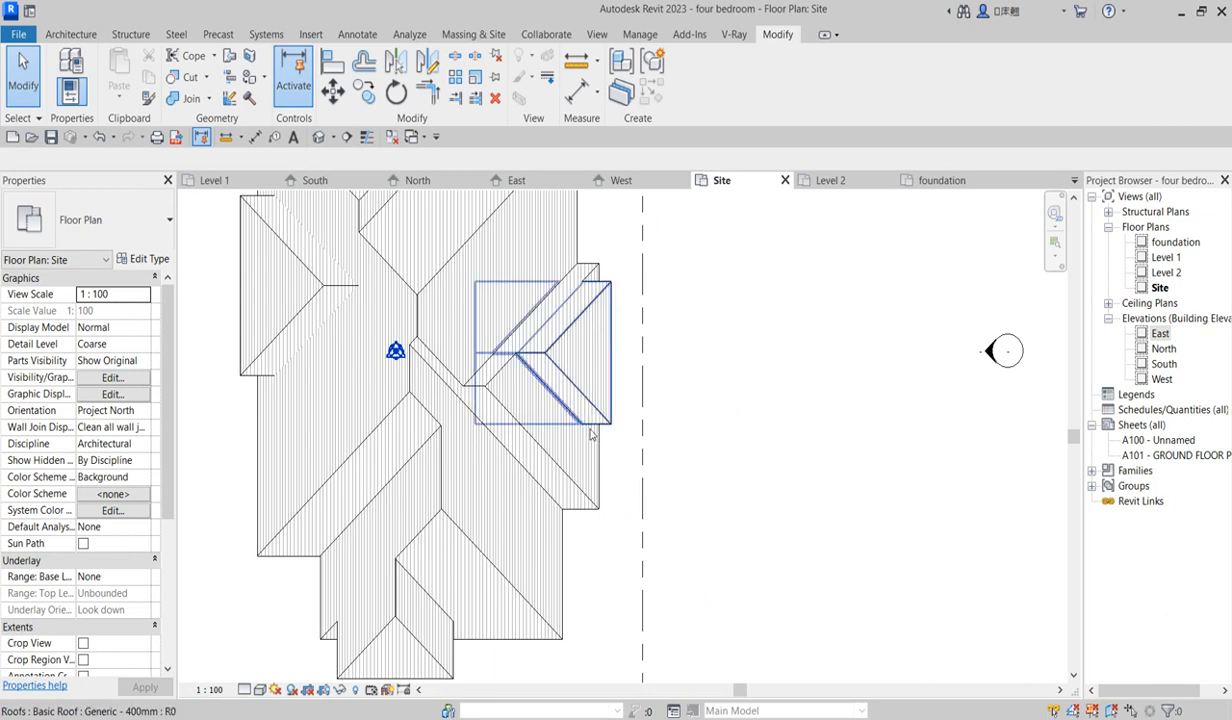
scroll(612, 412, "down", 2)
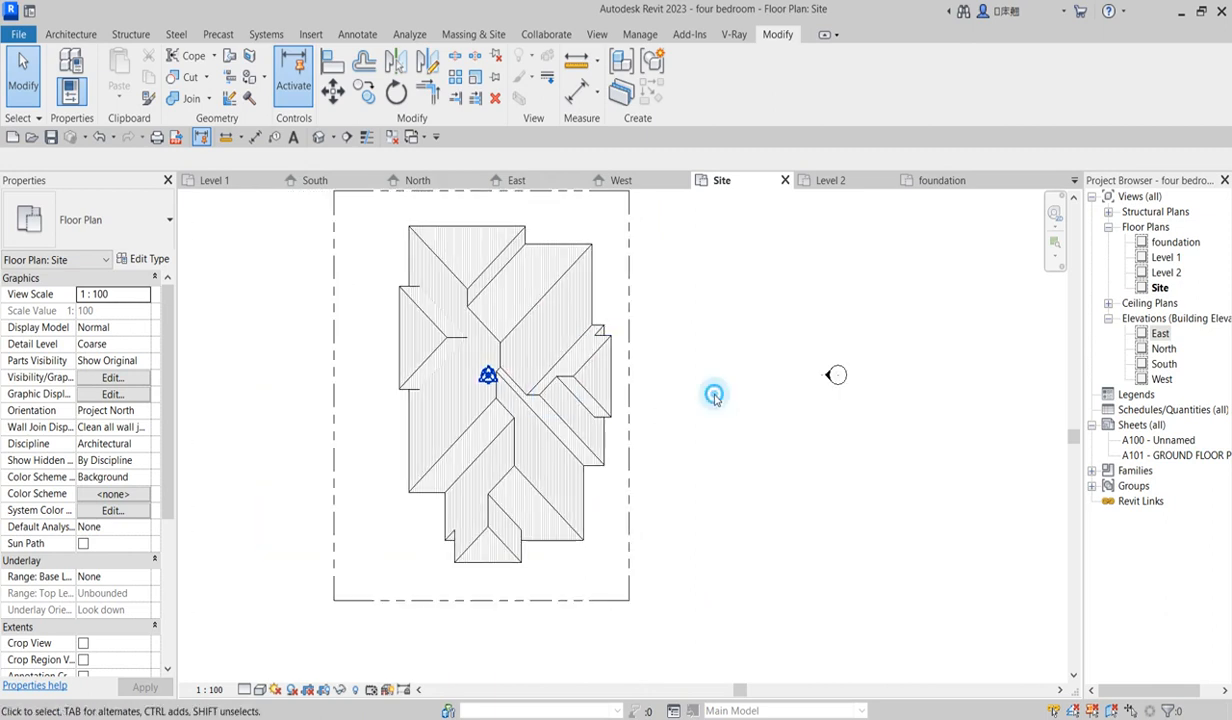
left_click(692, 418)
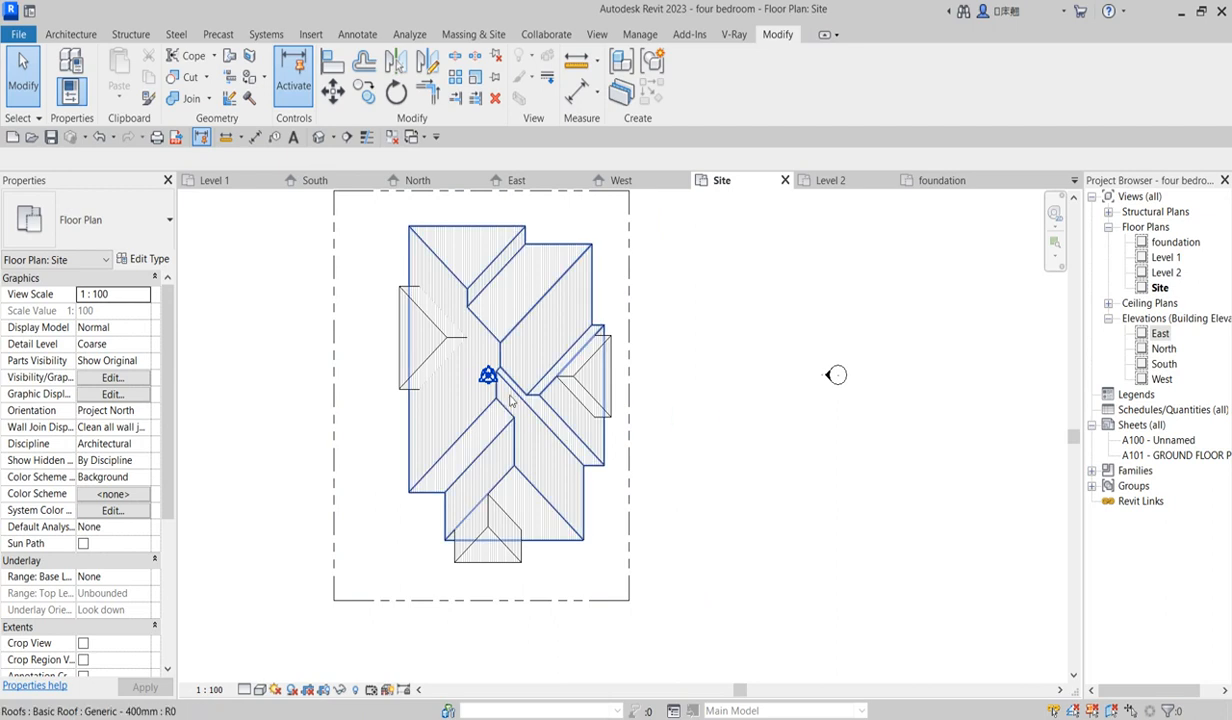
scroll(423, 517, "up", 2)
scroll(536, 530, "down", 2)
scroll(420, 306, "up", 1)
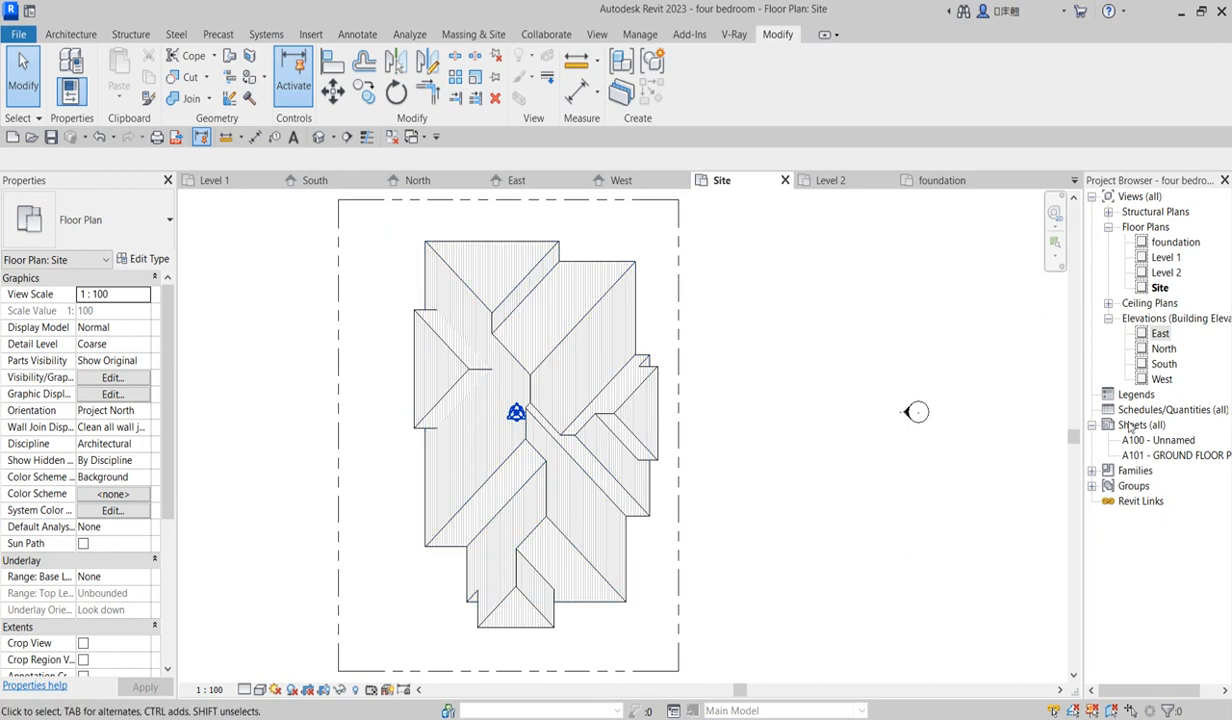
double_click(1163, 364)
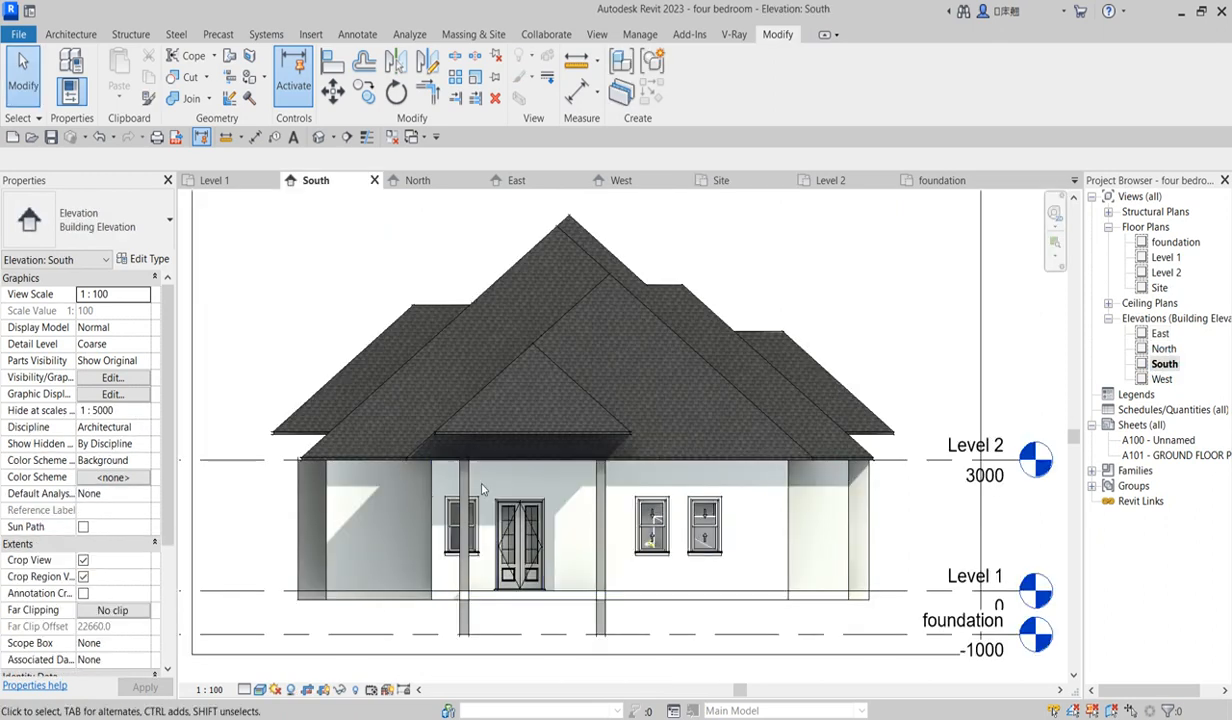
left_click(425, 310)
right_click(437, 300)
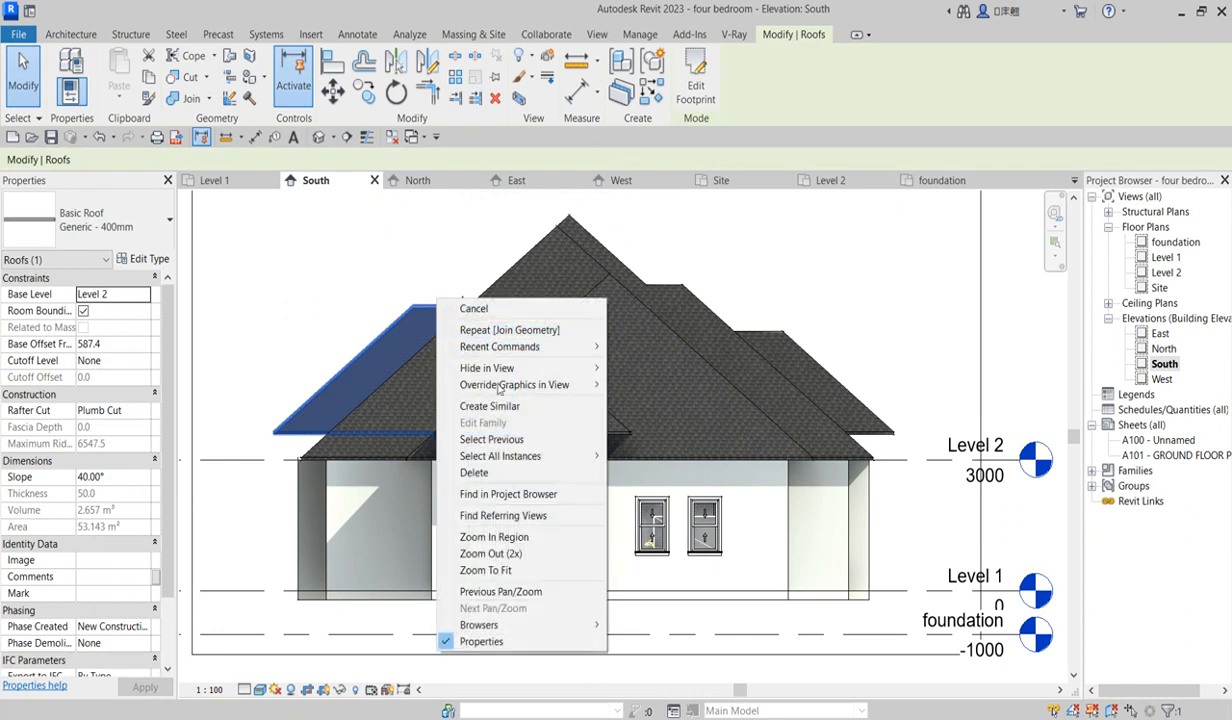
mouse_move(597, 458)
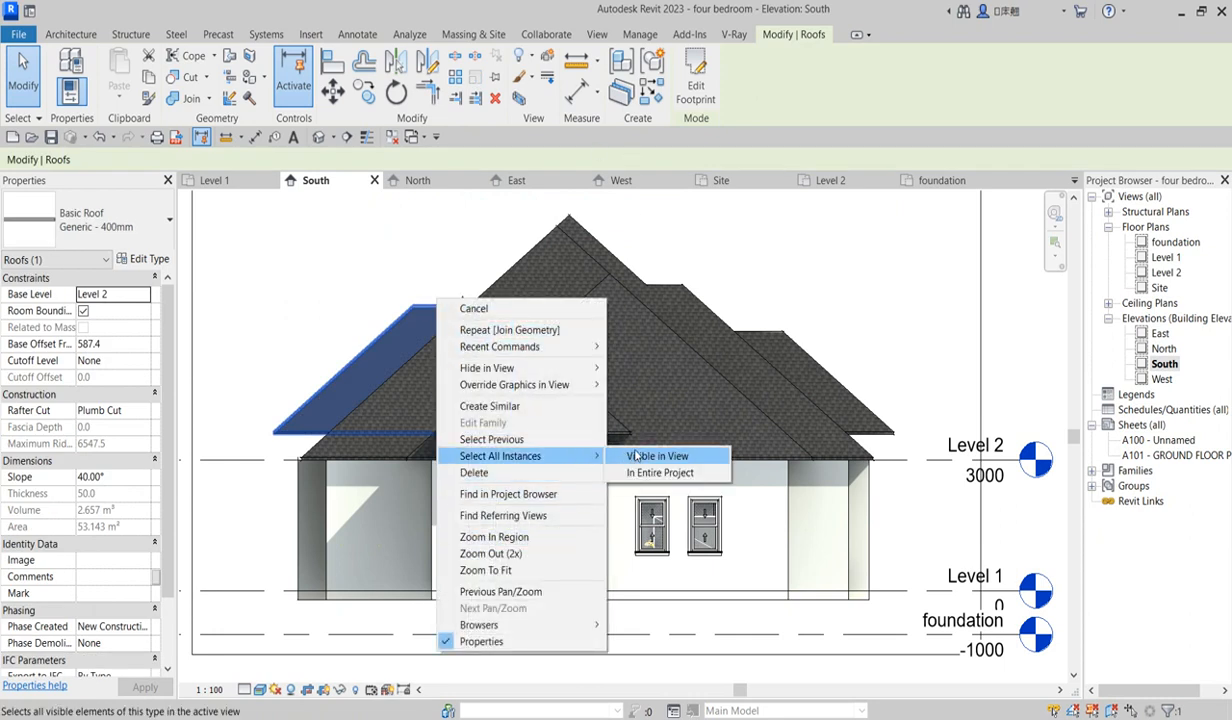
left_click(640, 455)
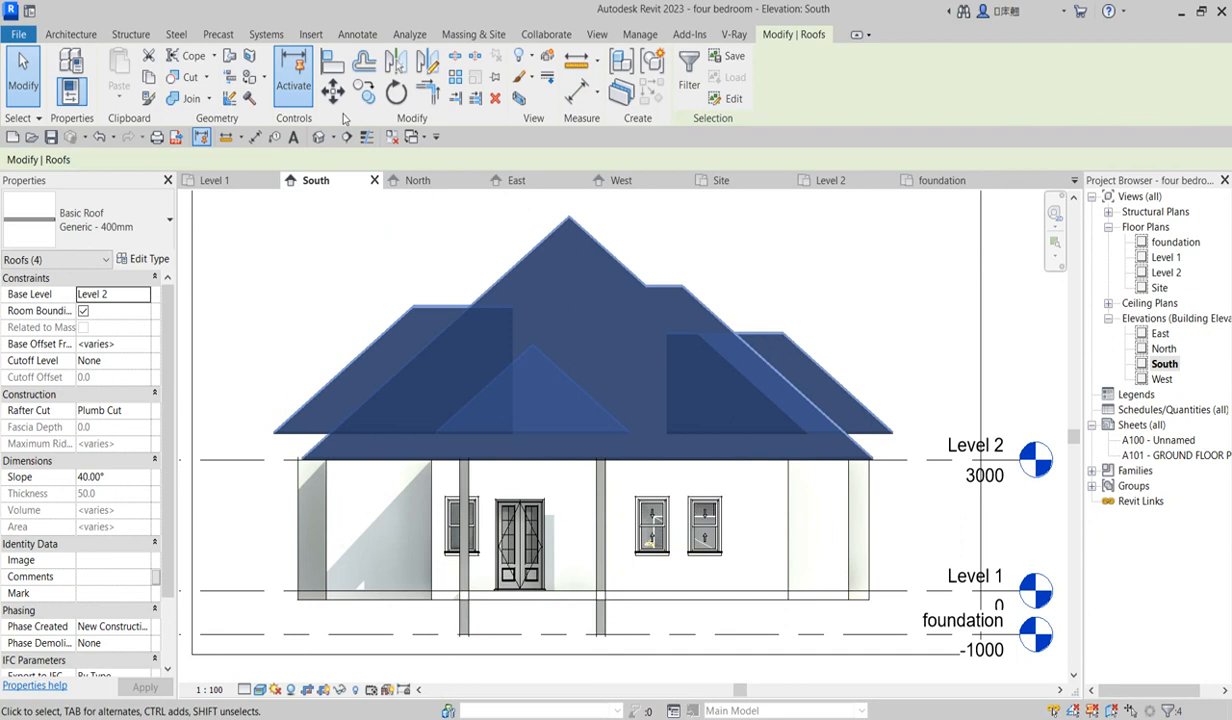
left_click(364, 92)
scroll(880, 467, "up", 5)
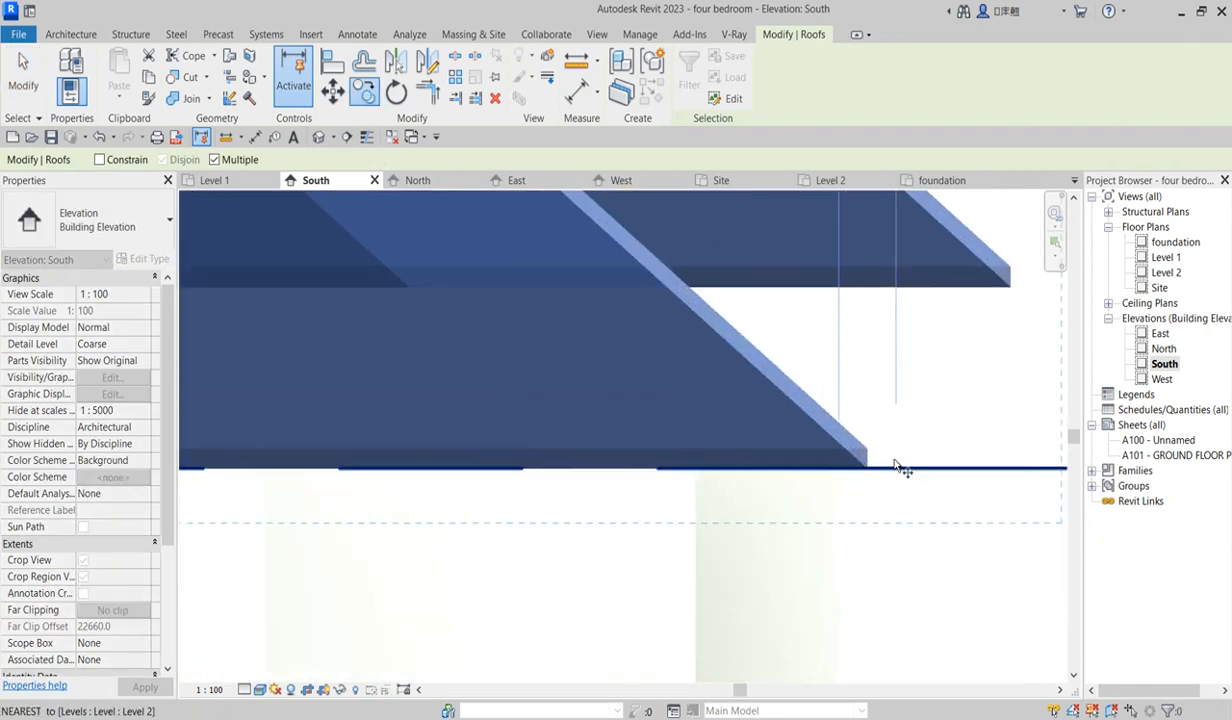
left_click(866, 451)
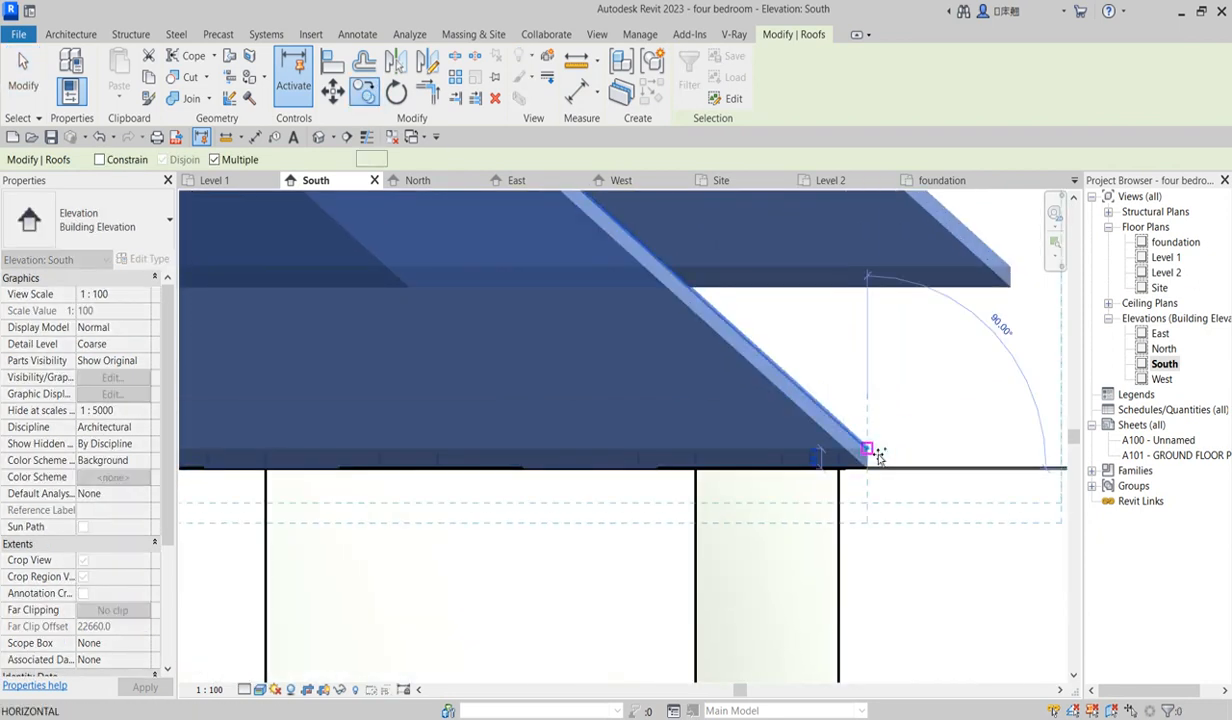
scroll(872, 448, "down", 4)
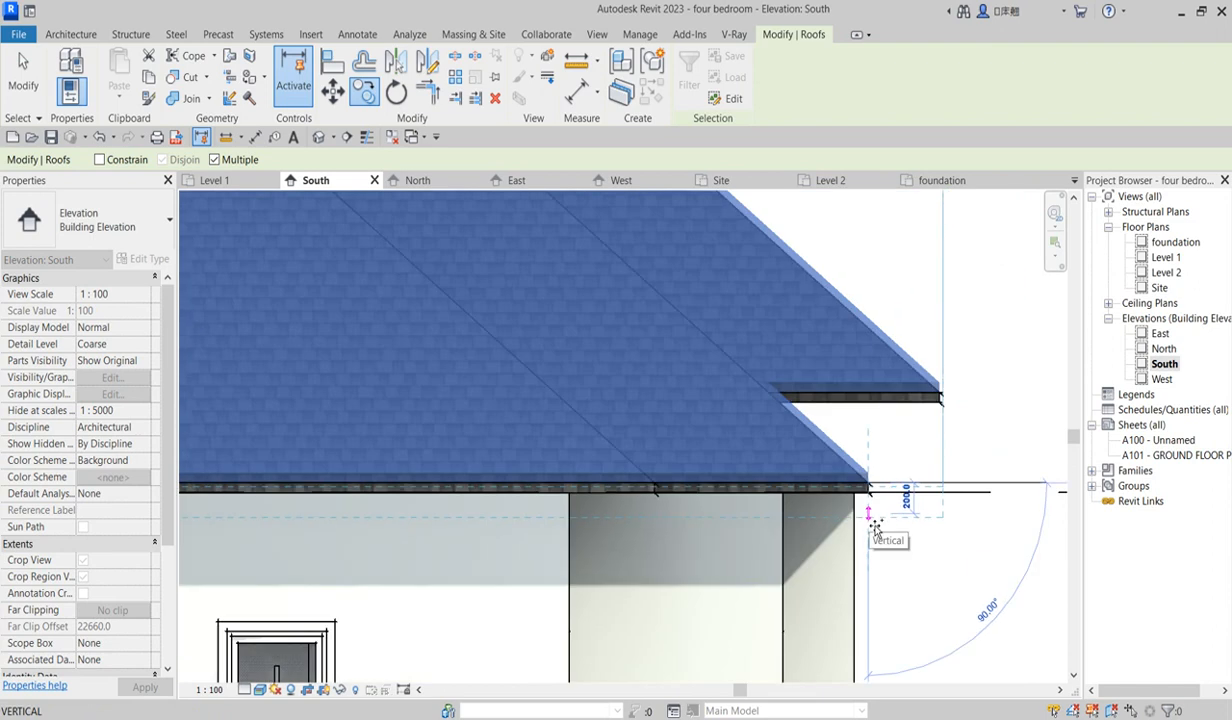
key("Escape")
scroll(857, 492, "down", 3)
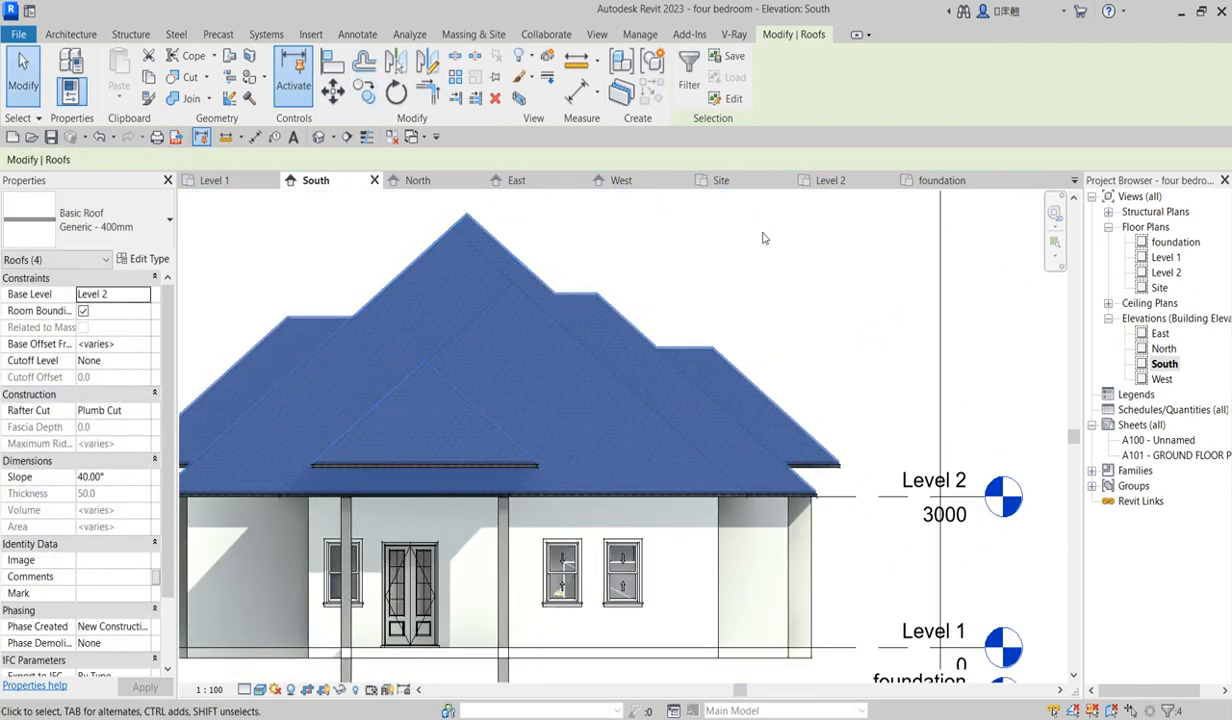
left_click(780, 287)
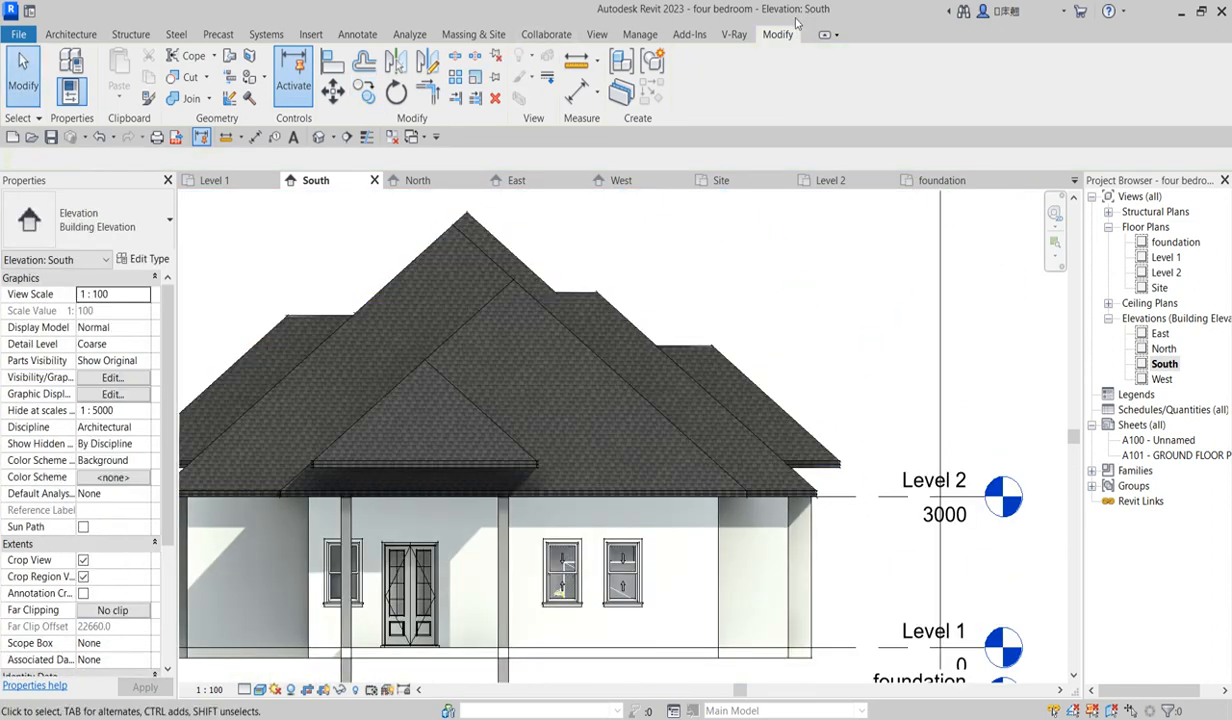
Start a vertical opening in the main roof in the Site floor plan, with boundary lines picked from existing edges at an 80 mm offset
left_click(70, 35)
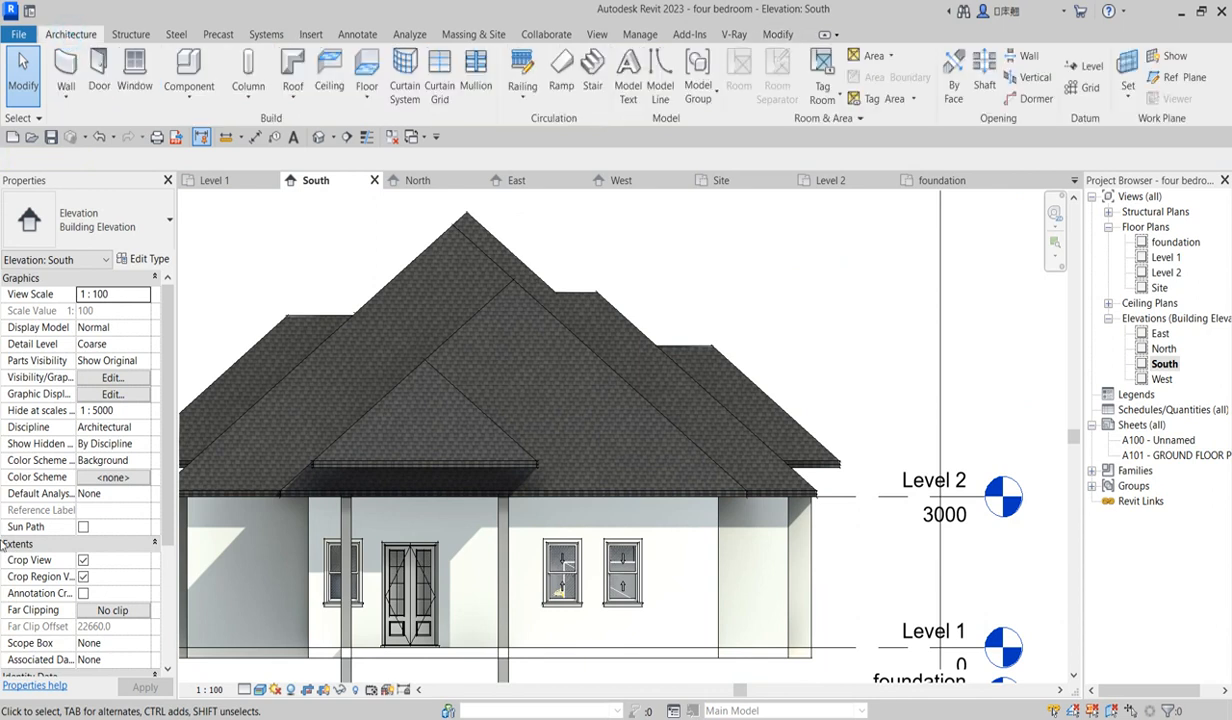
double_click(1160, 288)
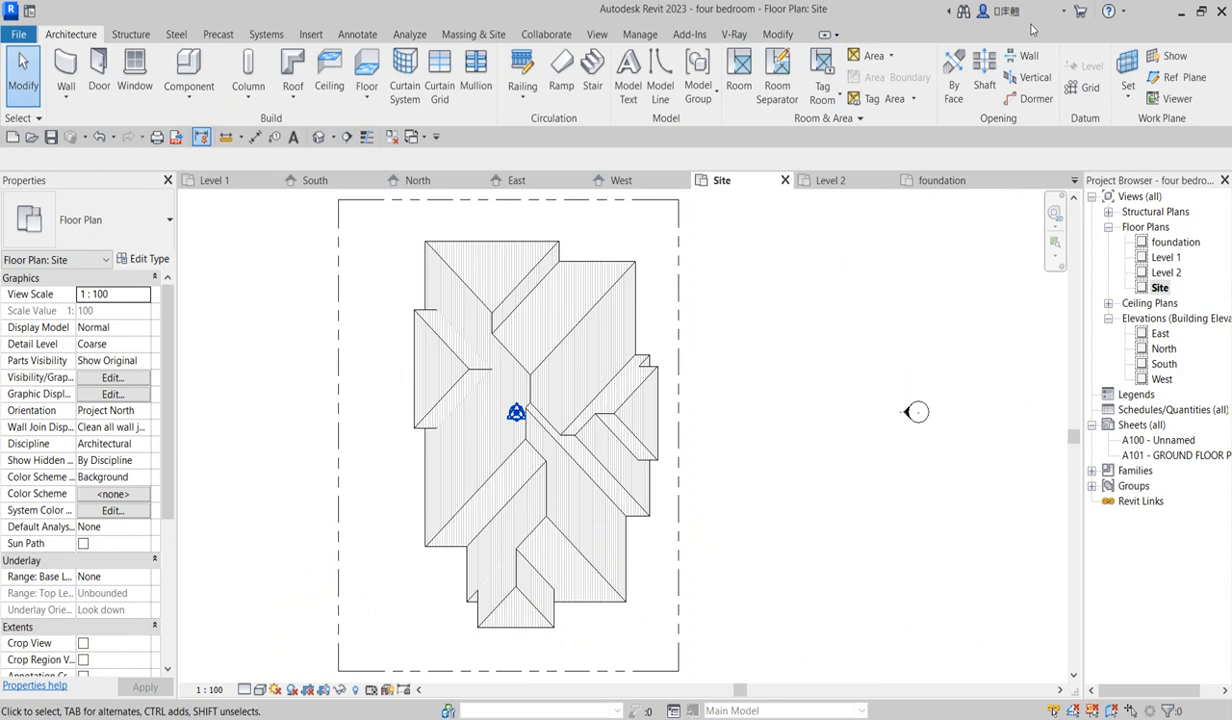
left_click(1028, 77)
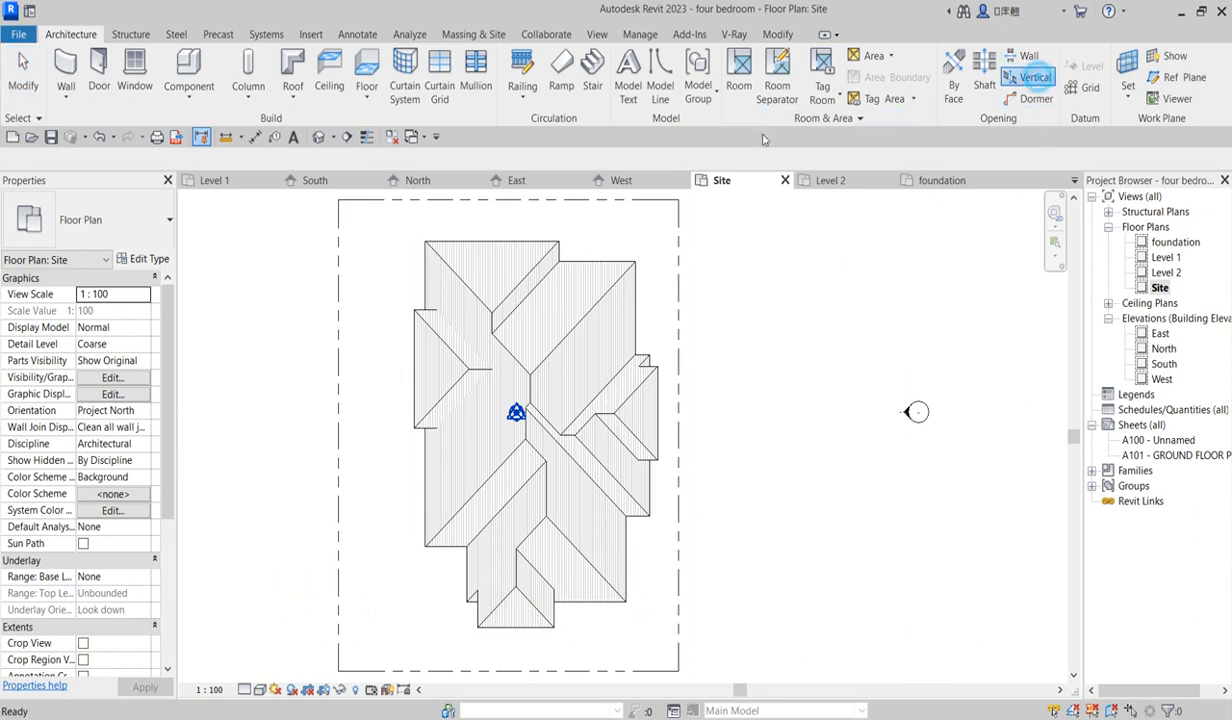
scroll(565, 458, "up", 3)
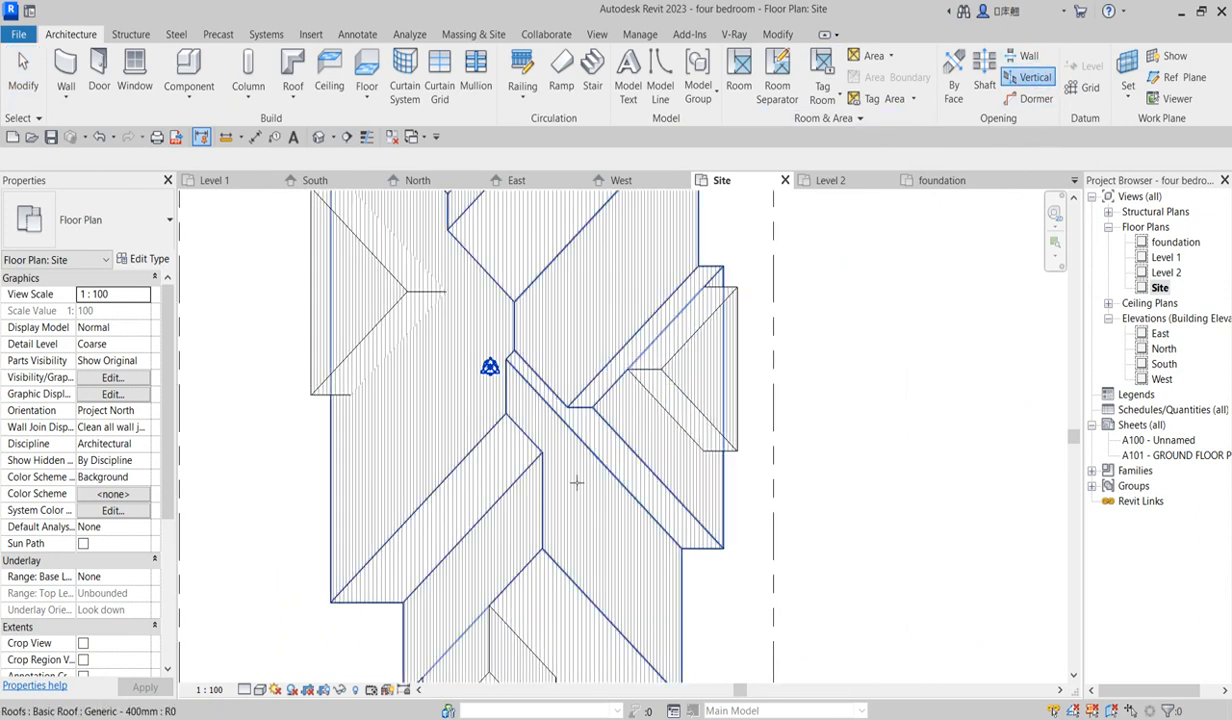
left_click(549, 498)
scroll(569, 473, "down", 4)
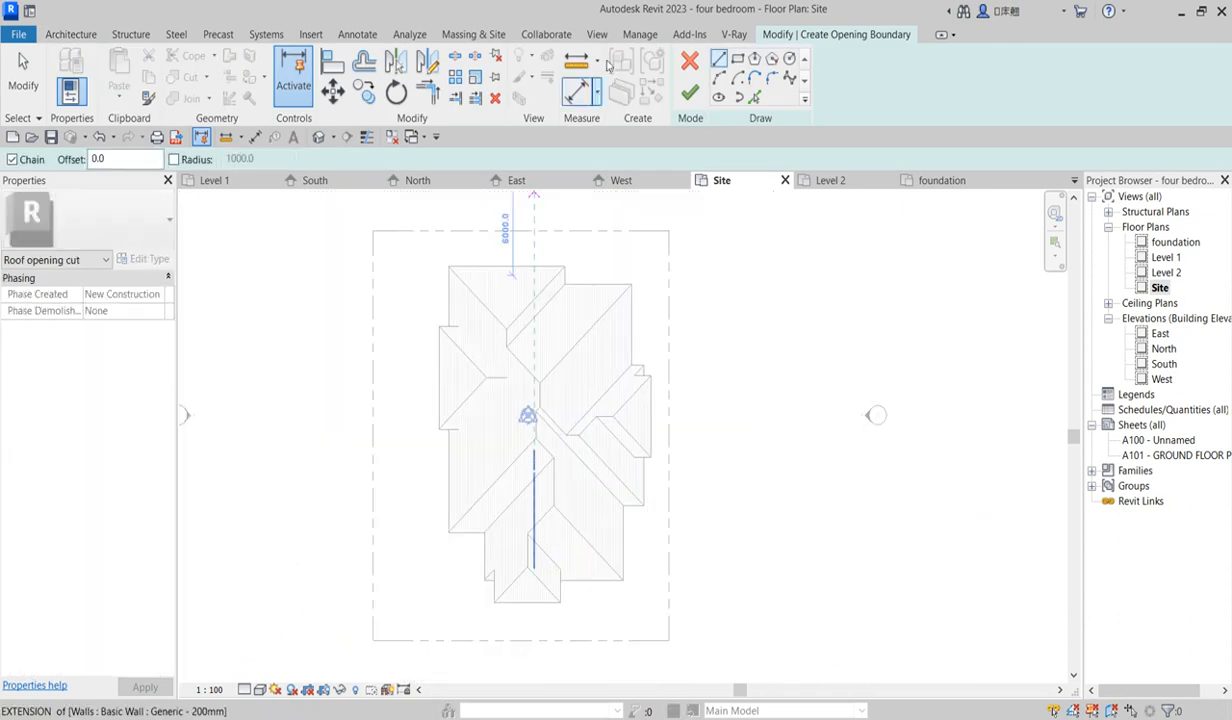
left_click(754, 97)
scroll(560, 508, "up", 5)
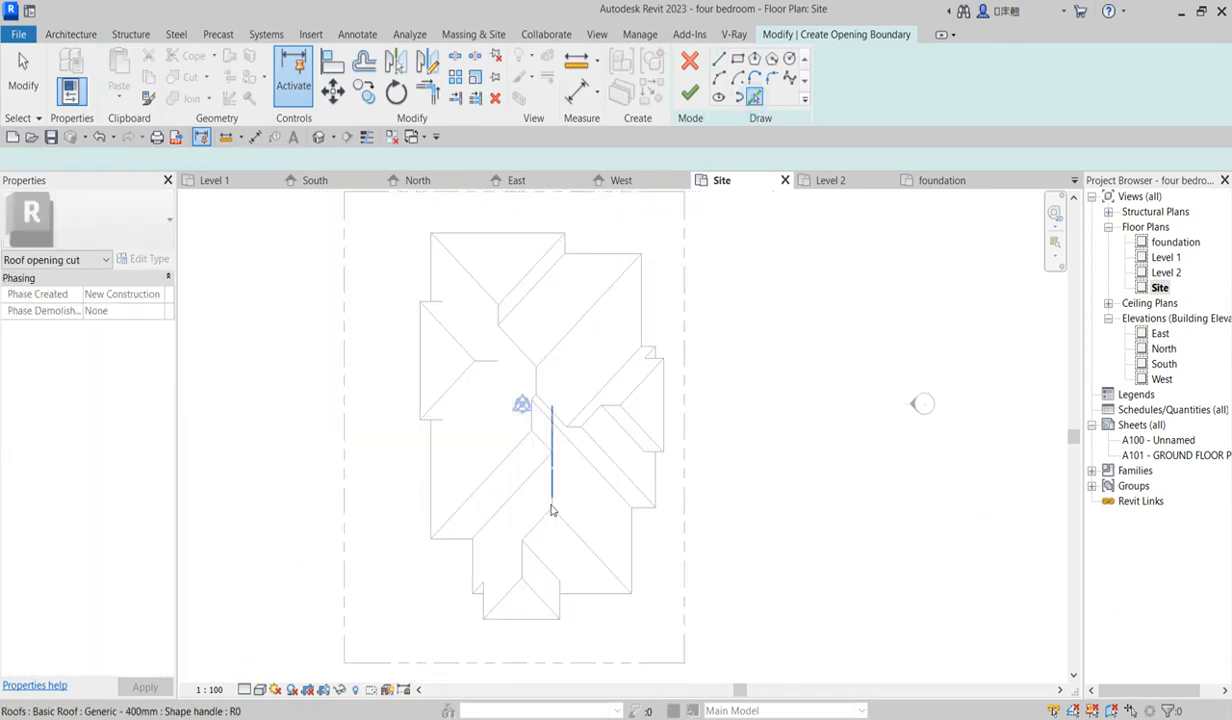
scroll(553, 511, "up", 1)
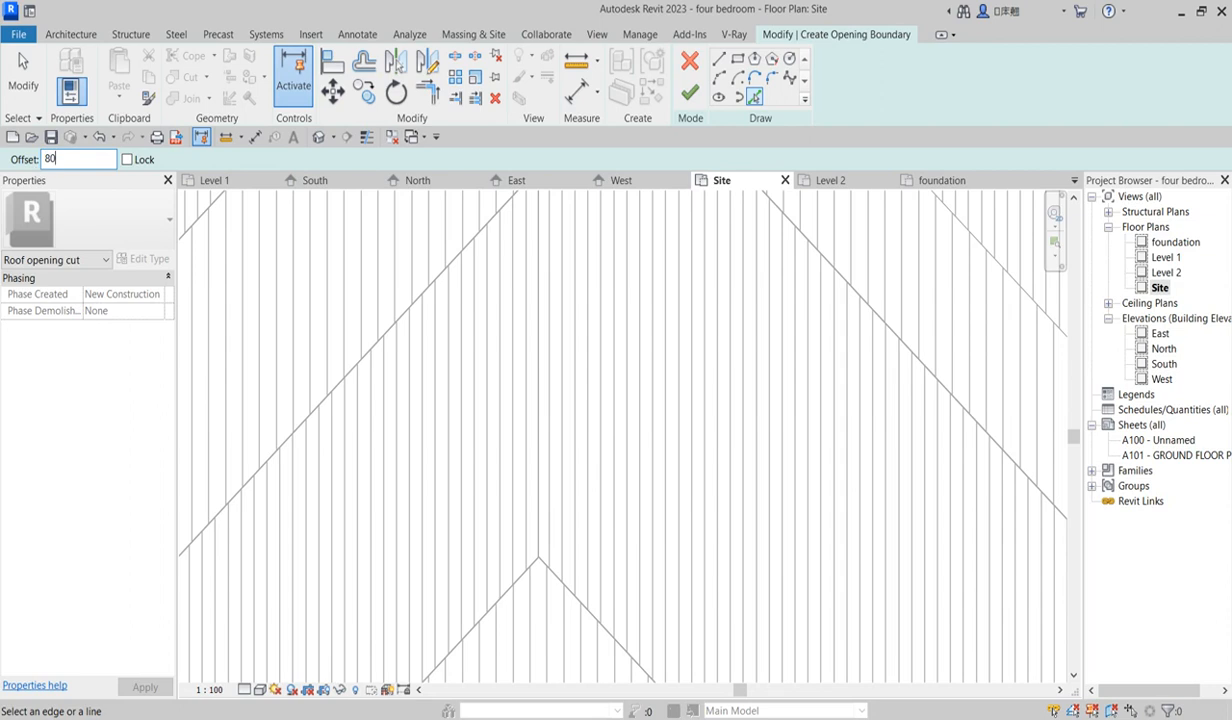
scroll(404, 320, "up", 2)
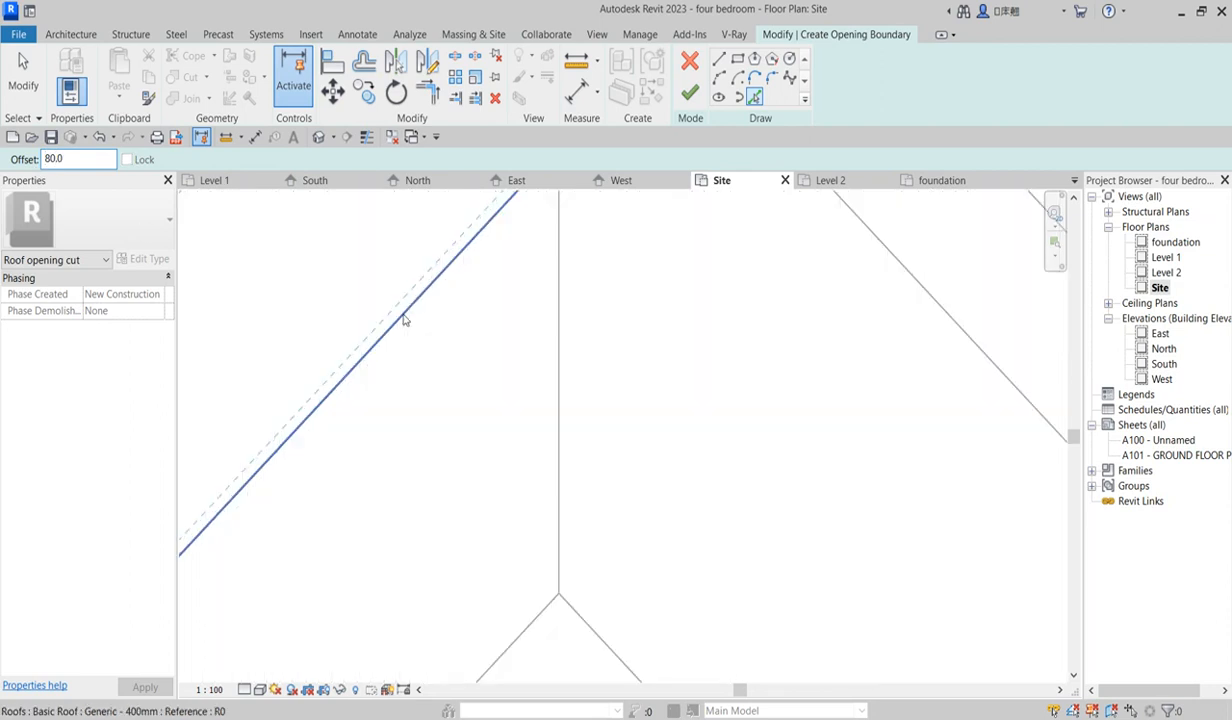
Try offsetting opening boundary lines 80 mm to both sides of the main roof's southwest diagonal valley, and undo them
left_click(404, 320)
scroll(407, 318, "down", 4)
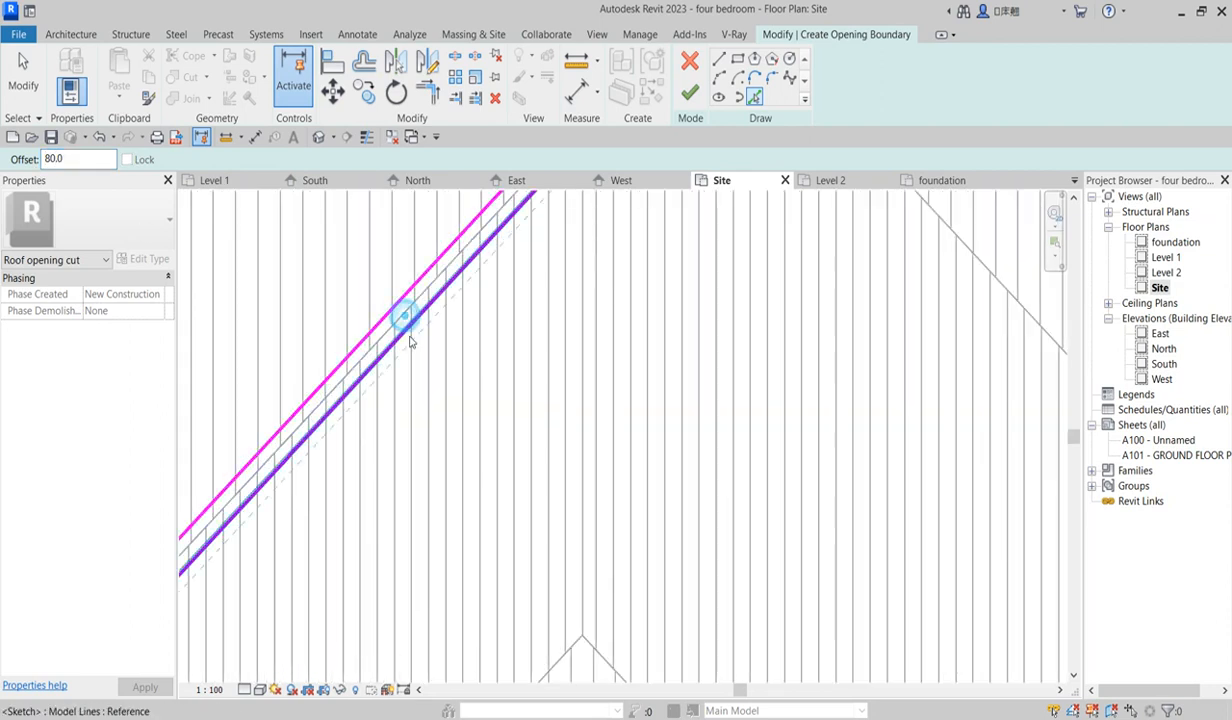
scroll(522, 382, "up", 2)
scroll(495, 380, "down", 2)
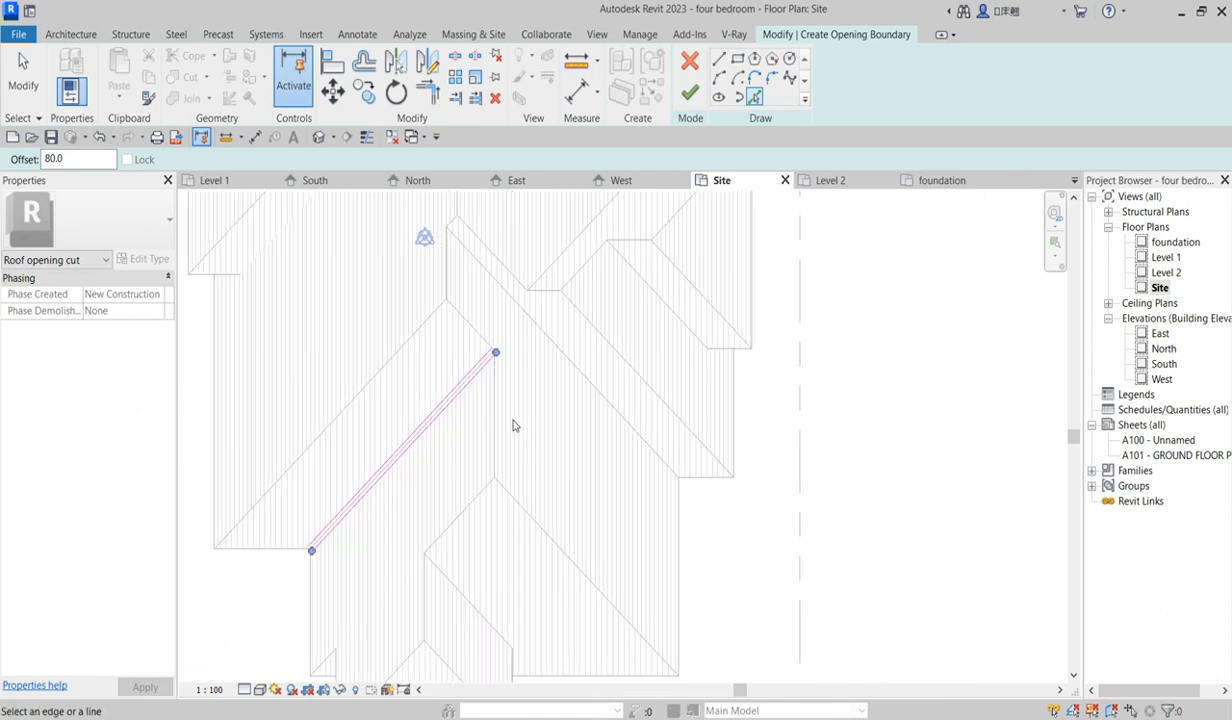
scroll(513, 426, "up", 3)
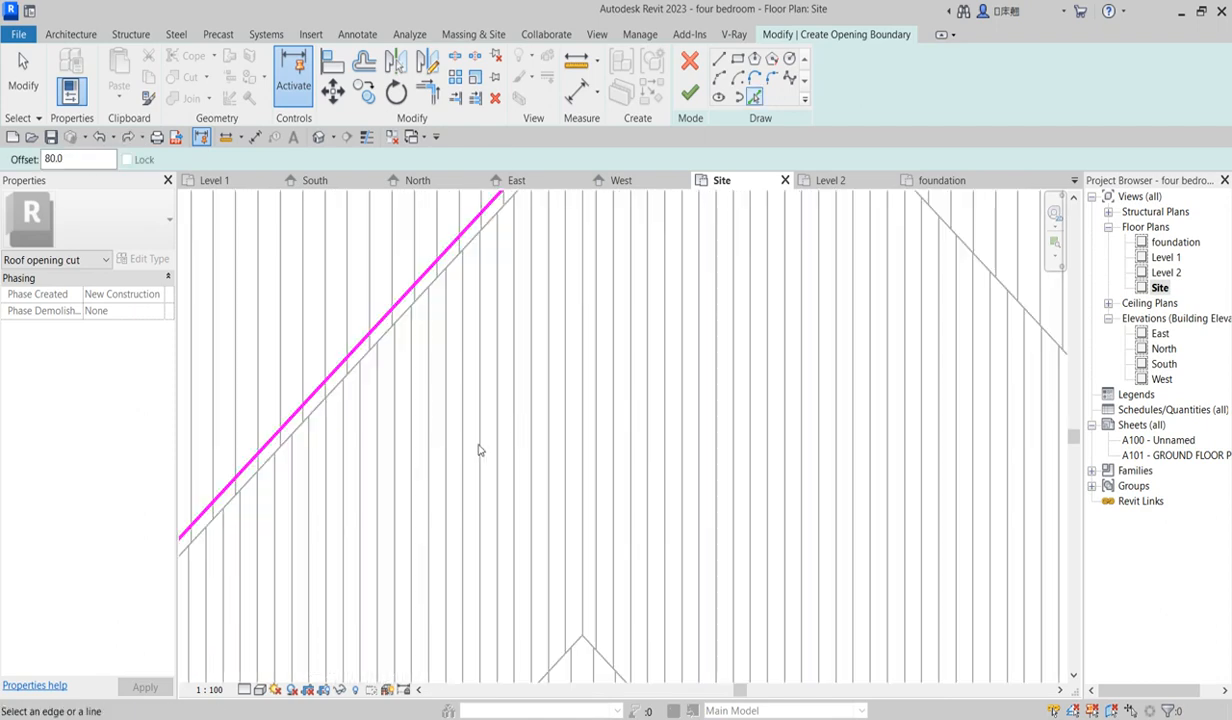
scroll(479, 451, "down", 3)
Offset opening boundary lines 80 mm to both sides of the main roof's southern ridge and the diagonal edge continuing northwest from it
scroll(454, 412, "up", 3)
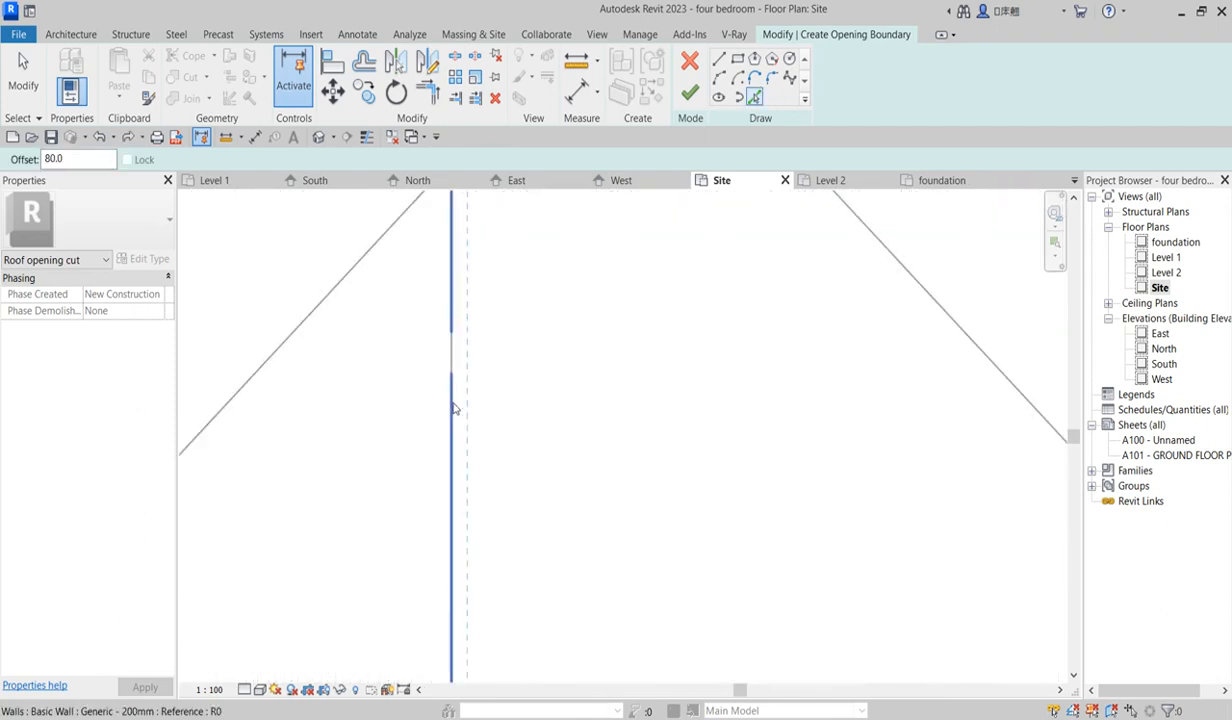
left_click(449, 355)
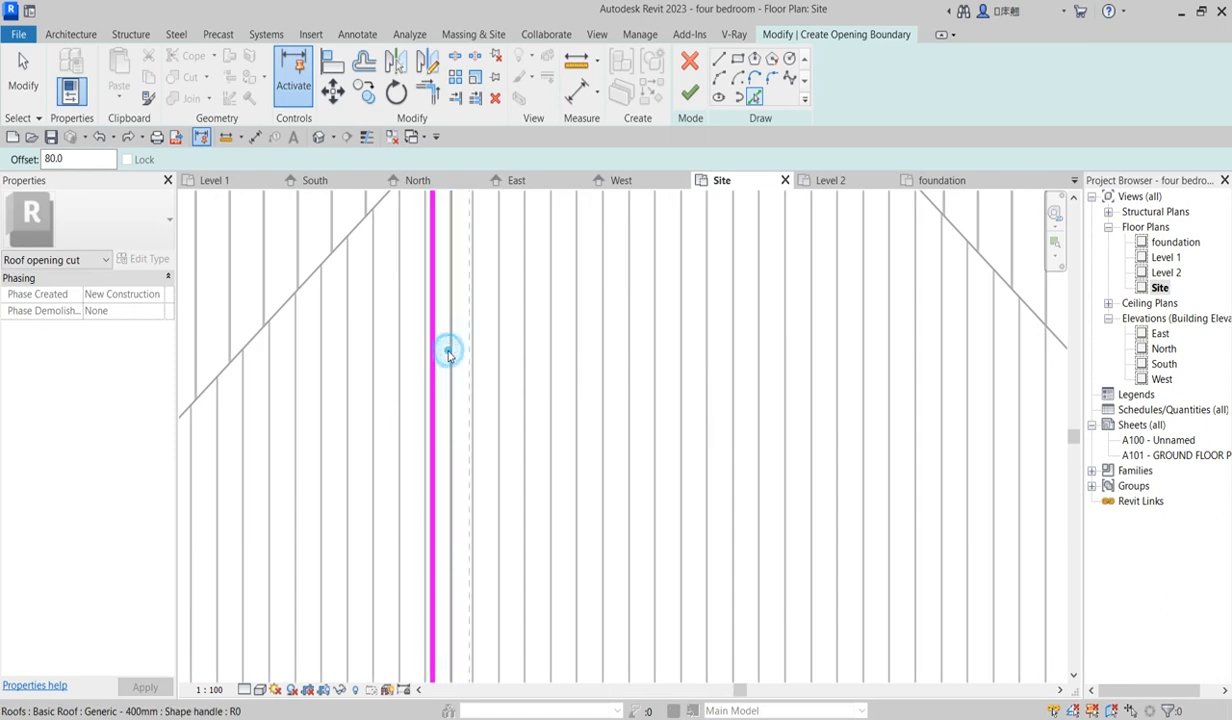
left_click(456, 357)
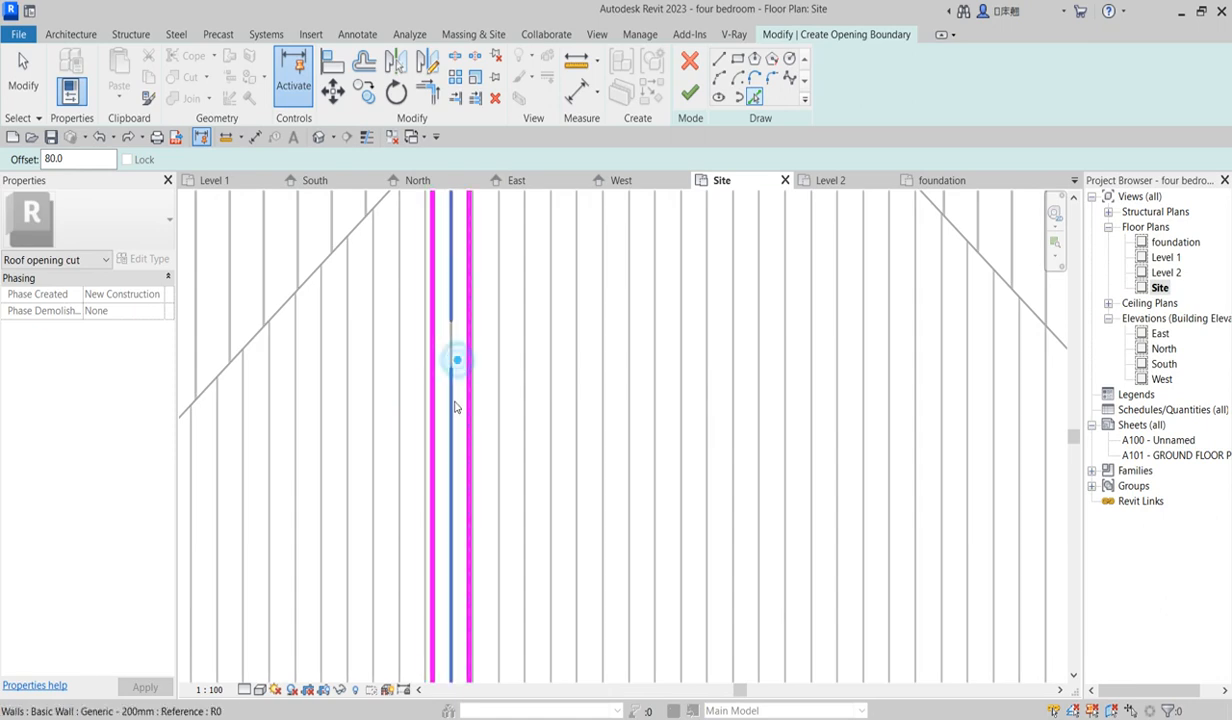
scroll(456, 360, "down", 3)
scroll(436, 450, "up", 2)
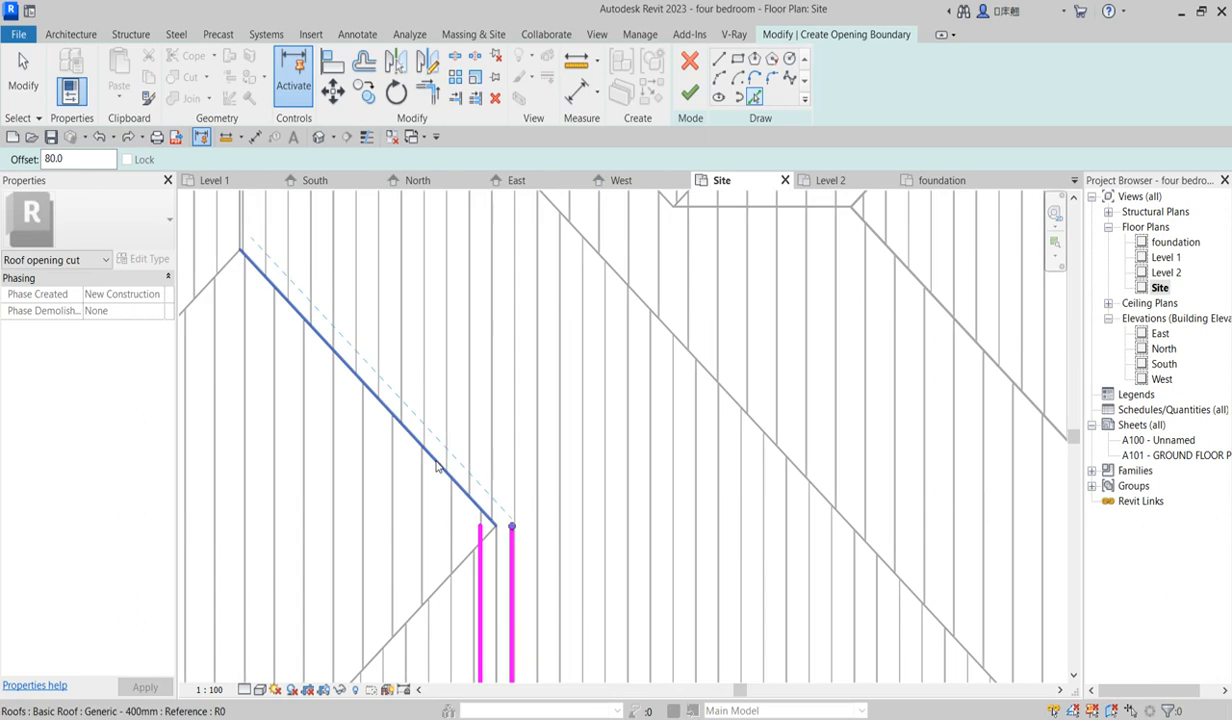
left_click(433, 461)
scroll(487, 518, "down", 4)
scroll(379, 388, "up", 2)
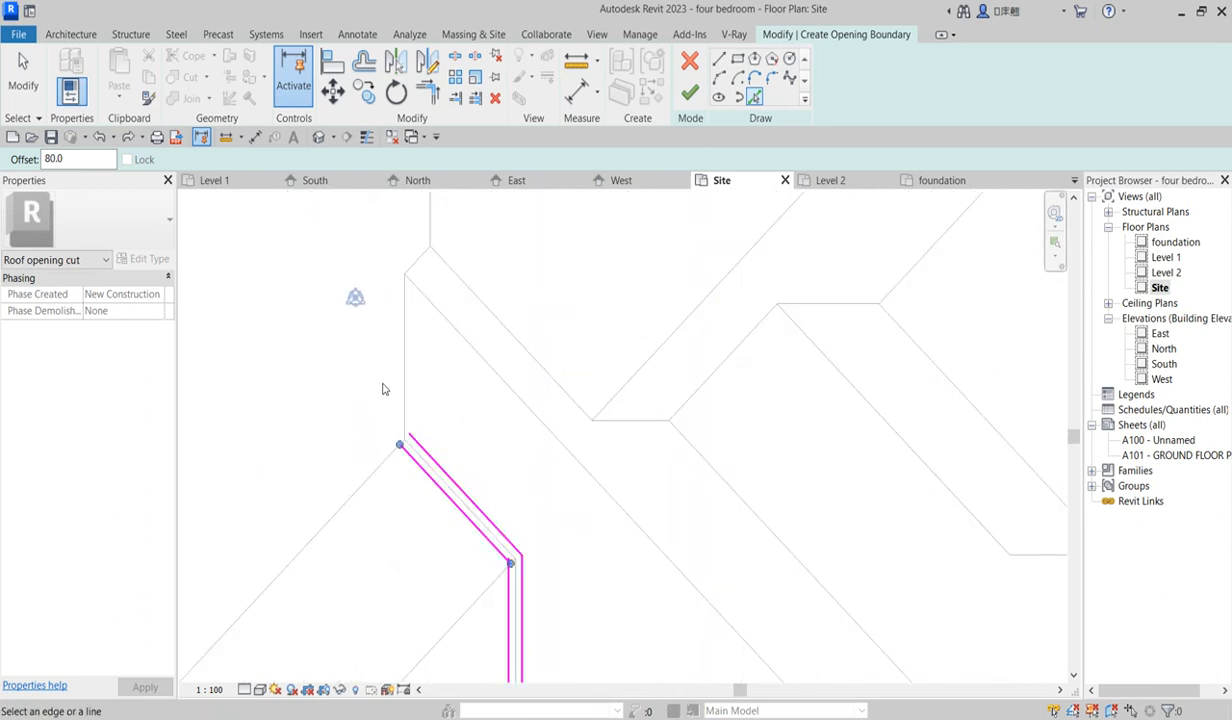
Continue the 80 mm offset boundary lines on both sides of the short central ridge and the short diagonal edge north of it
left_click(417, 411)
left_click(409, 399)
scroll(425, 260, "up", 2)
left_click(424, 251)
left_click(421, 247)
scroll(459, 415, "down", 3)
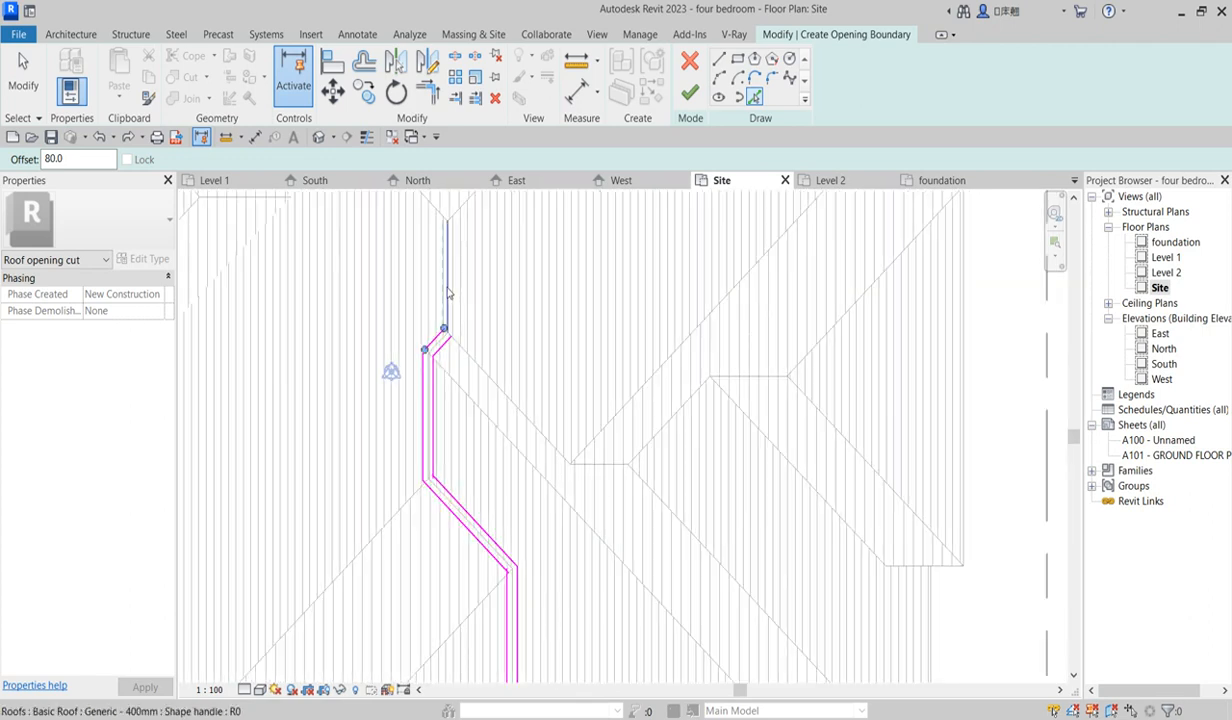
Offset opening boundary lines 80 mm to both sides of the vertical ridge north of the short diagonal and the two diagonals forking from its north end
left_click(448, 291)
left_click(449, 291)
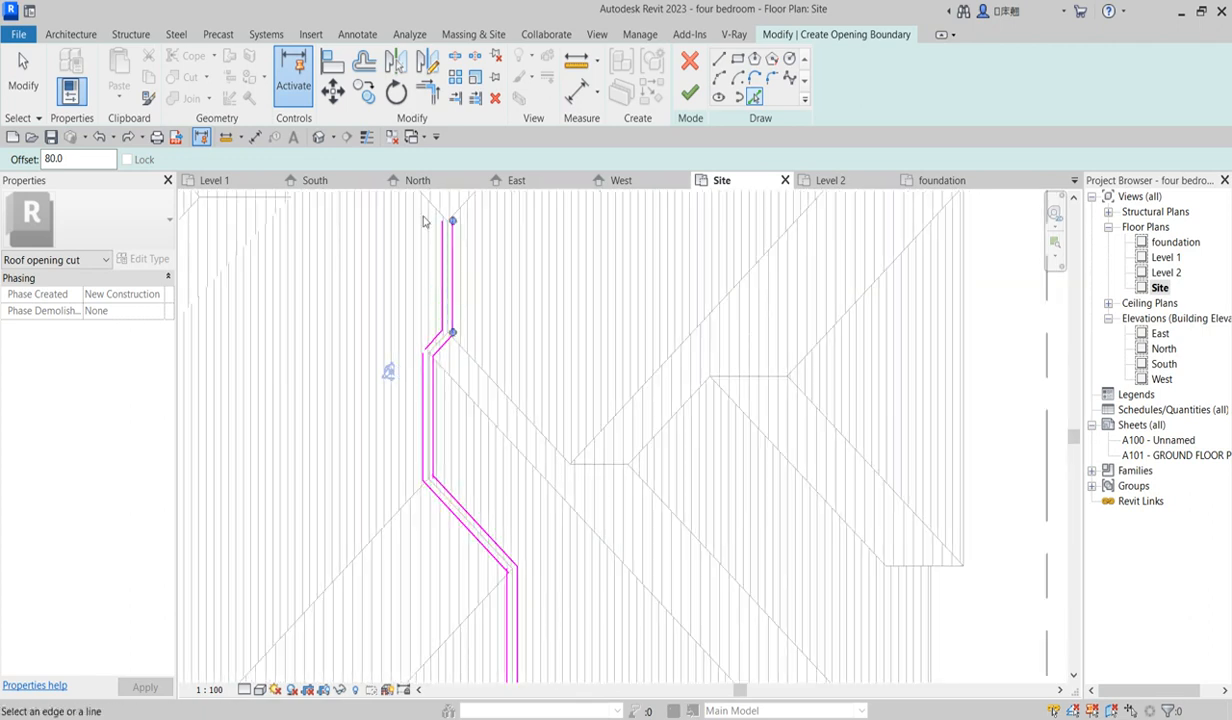
scroll(445, 613, "down", 3)
scroll(514, 399, "up", 3)
scroll(367, 368, "up", 3)
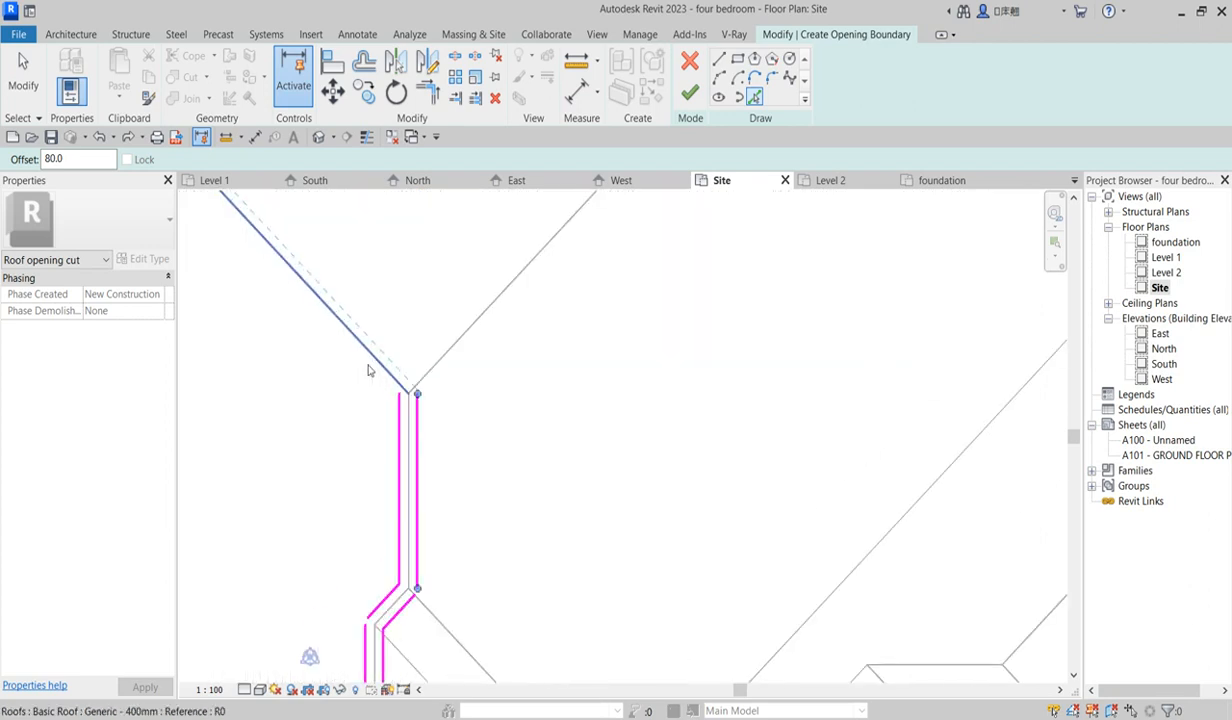
left_click(370, 360)
left_click(435, 361)
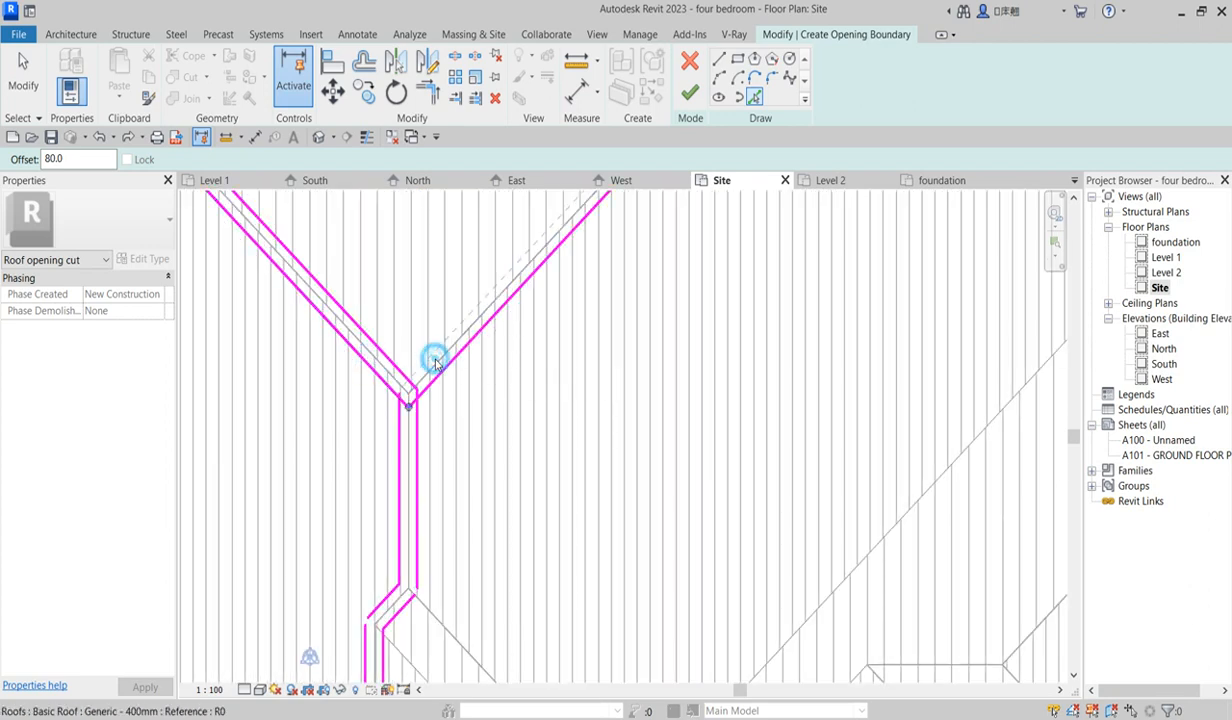
Offset boundary lines 80 mm to both sides of the main roof's short northern ridge and its two hips running to the northwest and northeast corners
scroll(503, 488, "down", 5)
scroll(490, 358, "up", 2)
scroll(395, 462, "up", 2)
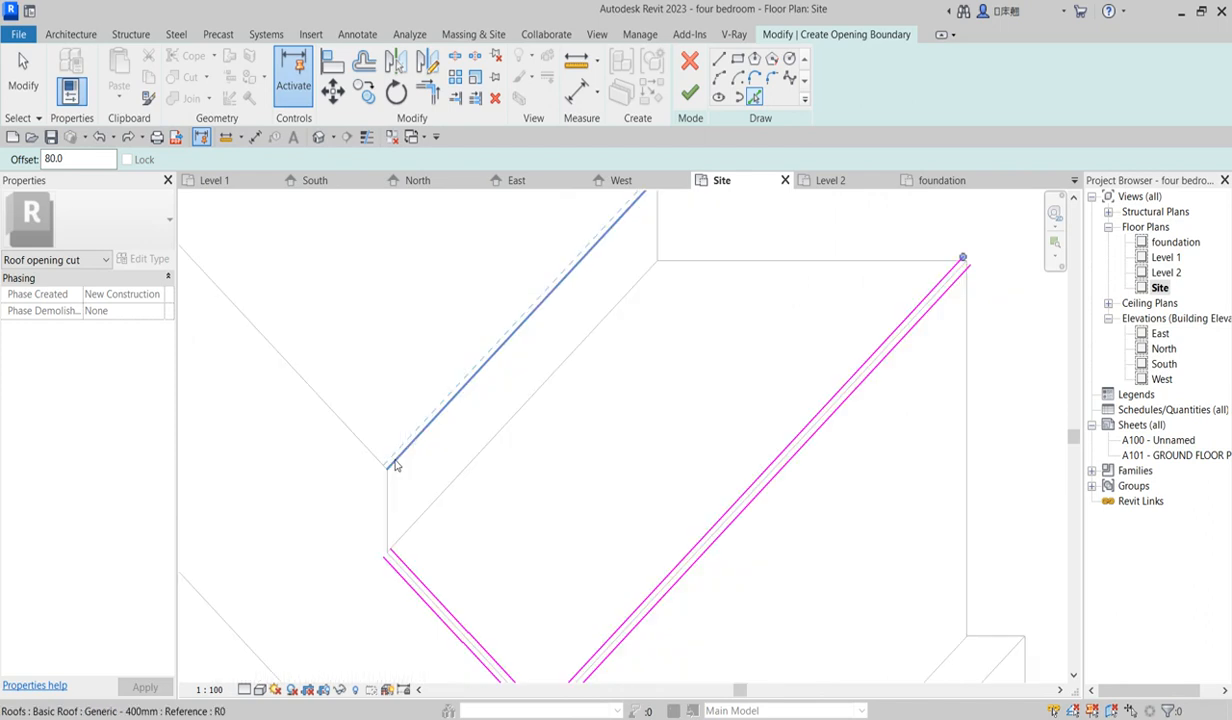
scroll(395, 465, "up", 1)
left_click(386, 522)
scroll(382, 528, "up", 3)
left_click(363, 378)
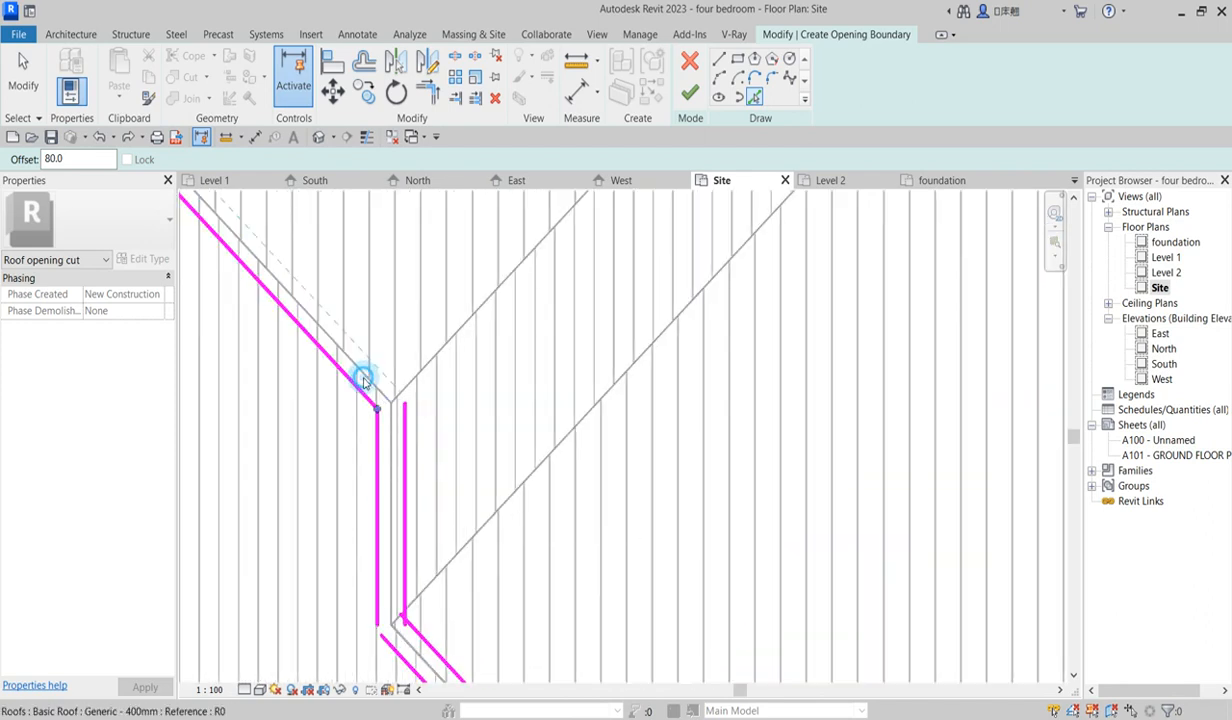
left_click(413, 378)
left_click(364, 369)
scroll(531, 430, "down", 8)
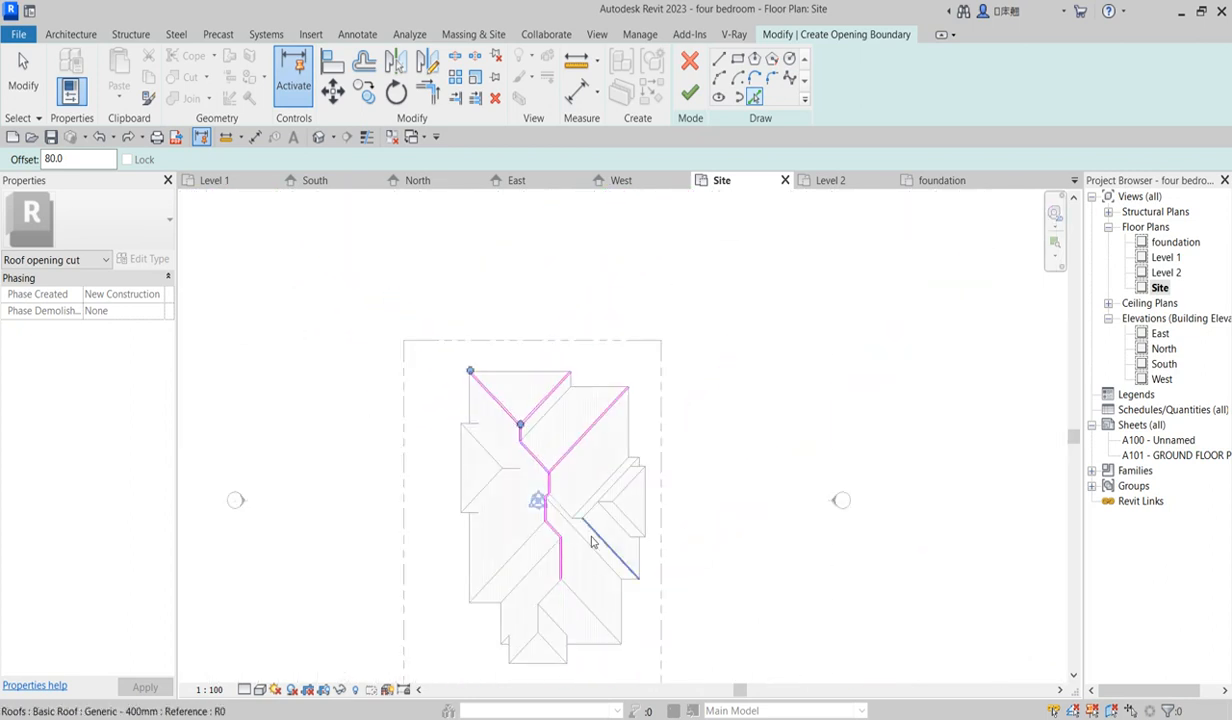
Offset boundary lines 80 mm to both sides of the southeast hip and the southwest diagonal that fork from the southern ridge's south end
scroll(591, 541, "up", 8)
left_click(545, 530)
left_click(553, 541)
scroll(556, 534, "down", 3)
scroll(634, 475, "up", 4)
left_click(634, 475)
scroll(633, 473, "down", 6)
Offset boundary lines 80 mm to both sides of the short vertical ridge at the southern porch and its two hips
scroll(590, 540, "up", 3)
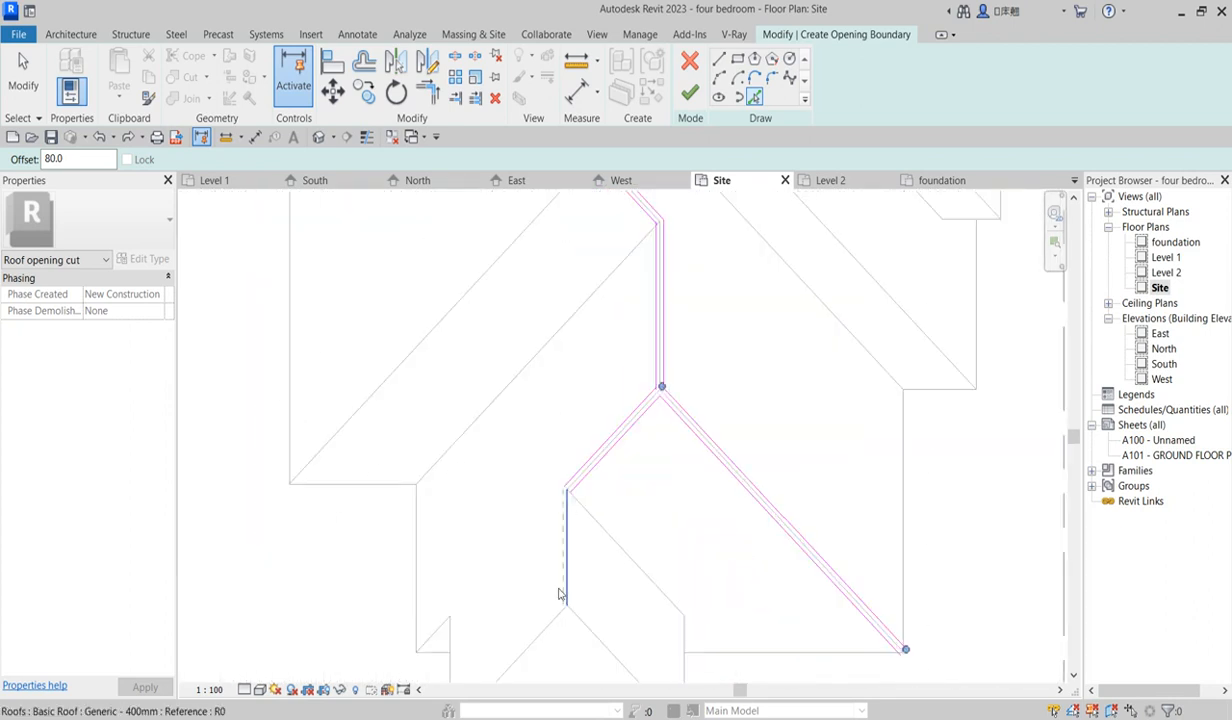
scroll(570, 550, "up", 2)
left_click(575, 572)
left_click(571, 574)
scroll(555, 560, "down", 3)
scroll(550, 555, "up", 3)
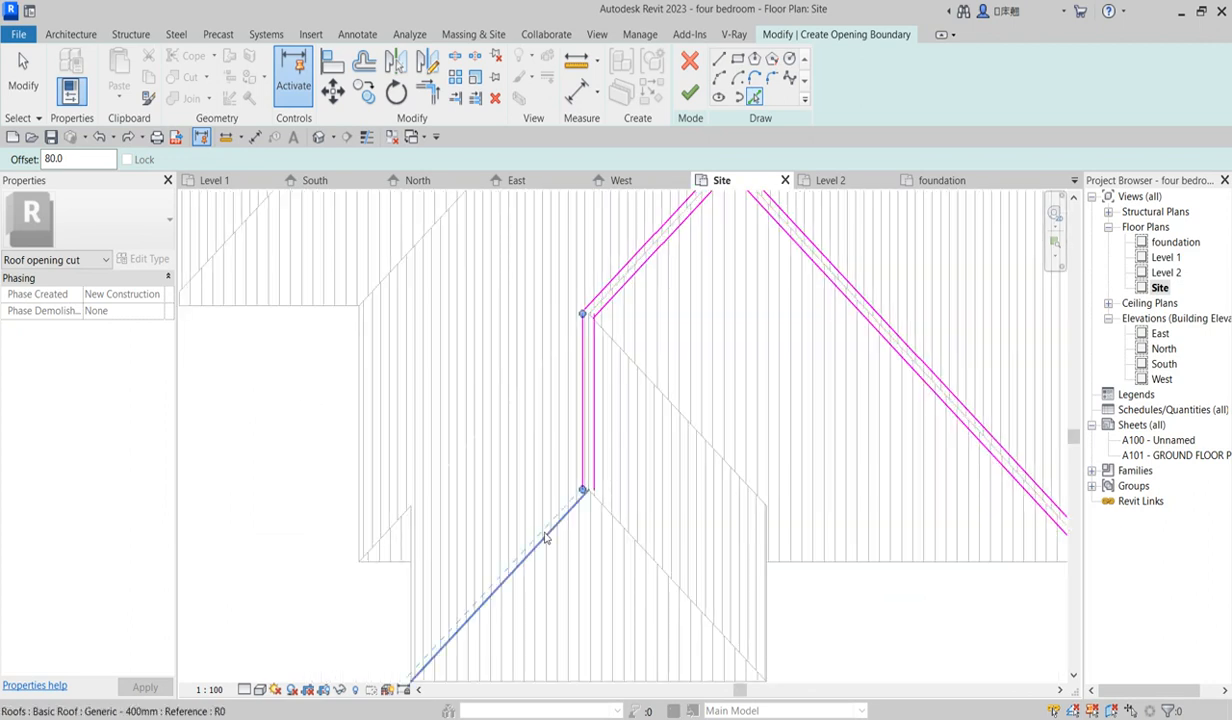
left_click(546, 536)
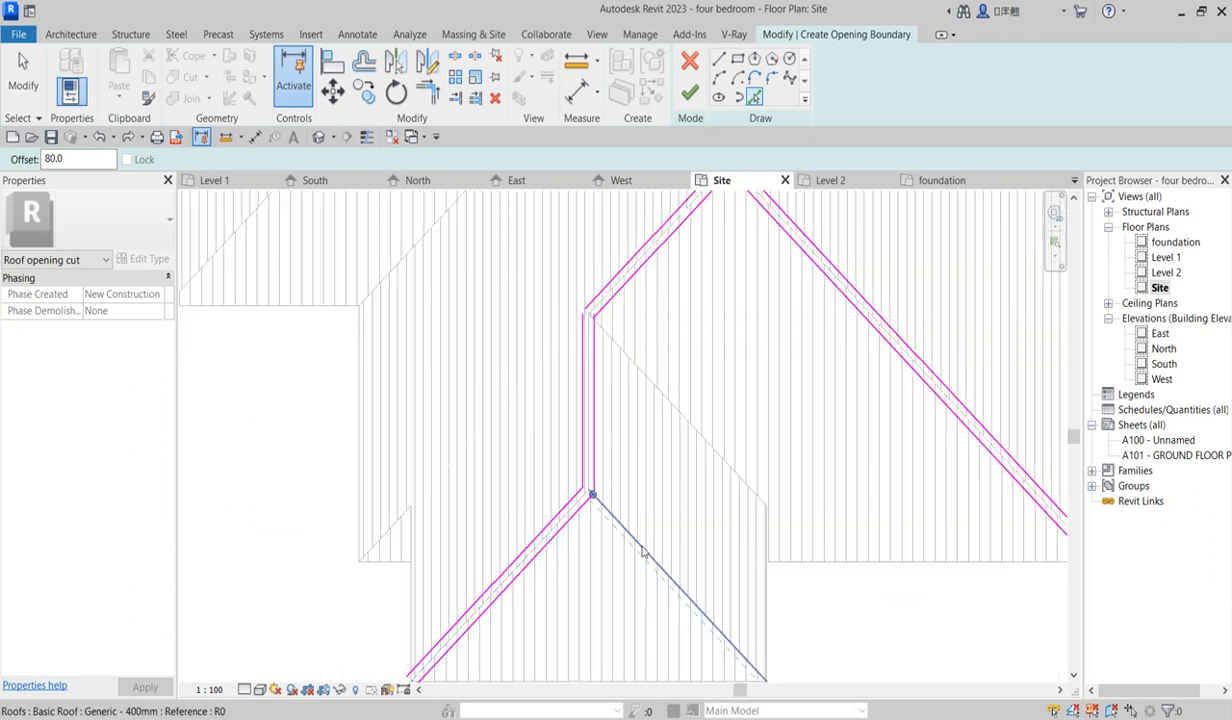
left_click(640, 548)
scroll(645, 590, "down", 4)
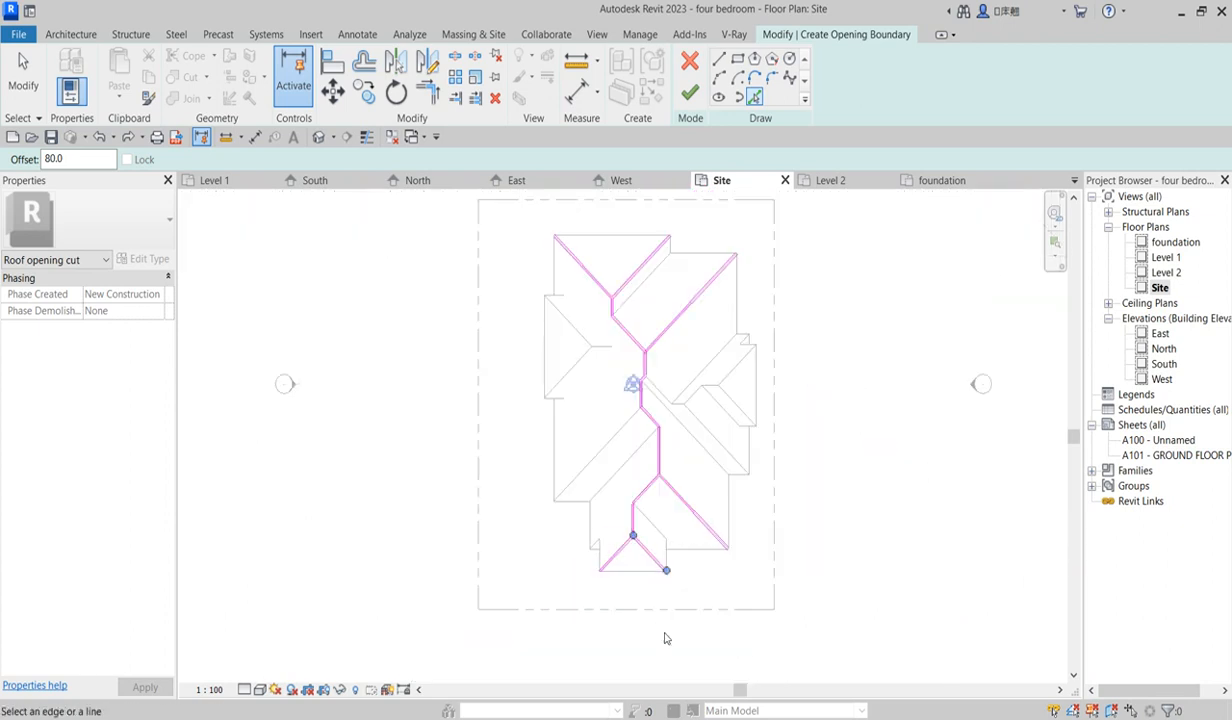
Offset boundary lines 80 mm along both sides of the diagonal running southeast from the central junction, the short horizontal ridge and the two diagonals forking from it
scroll(722, 410, "up", 5)
scroll(560, 372, "up", 2)
left_click(576, 382)
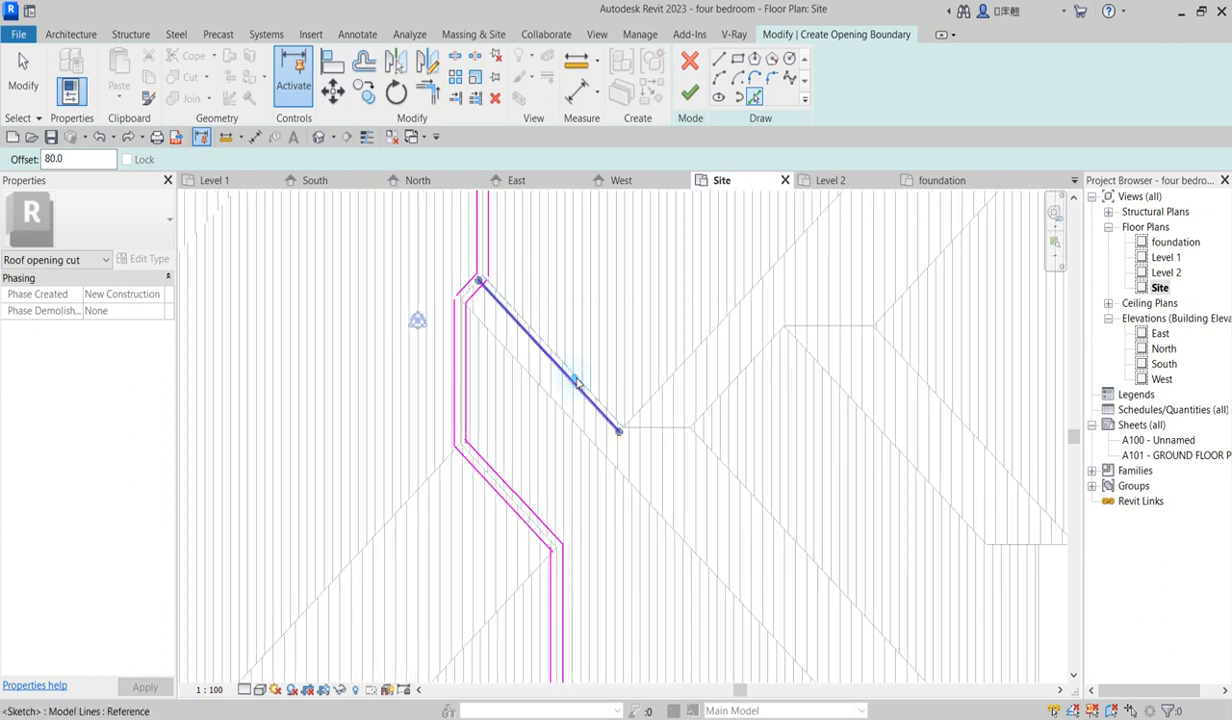
left_click(588, 389)
scroll(648, 444, "up", 2)
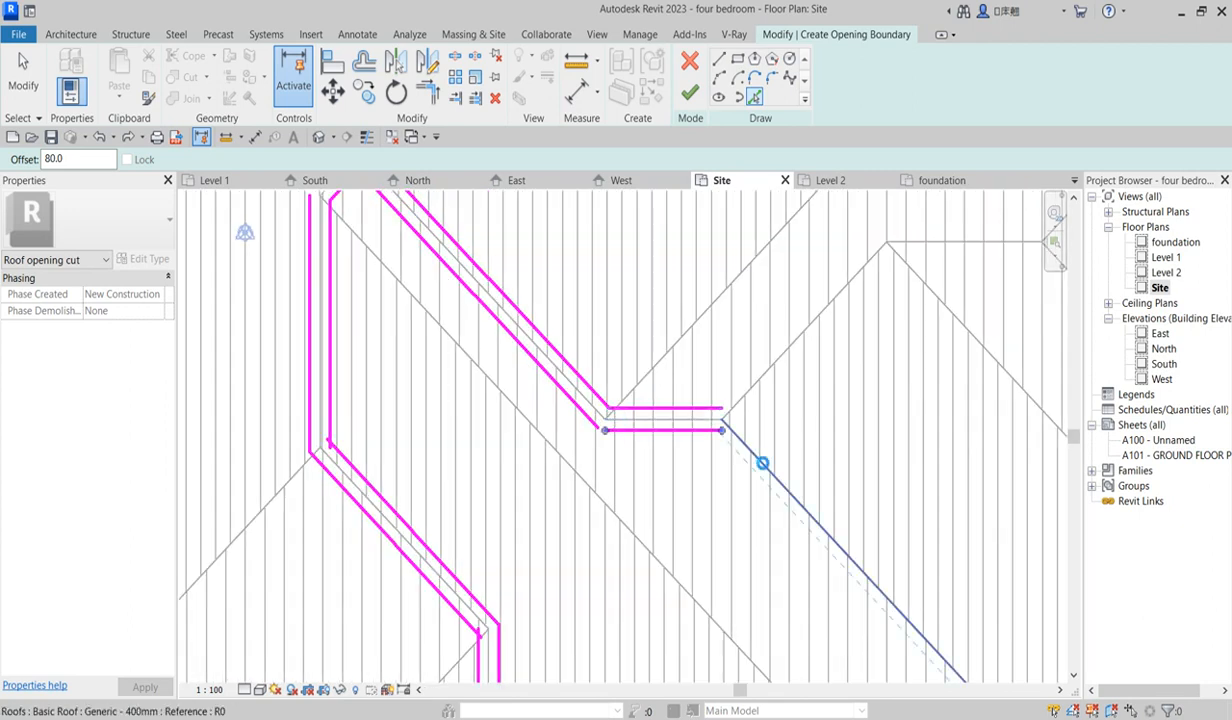
left_click(735, 442)
left_click(745, 400)
left_click(743, 387)
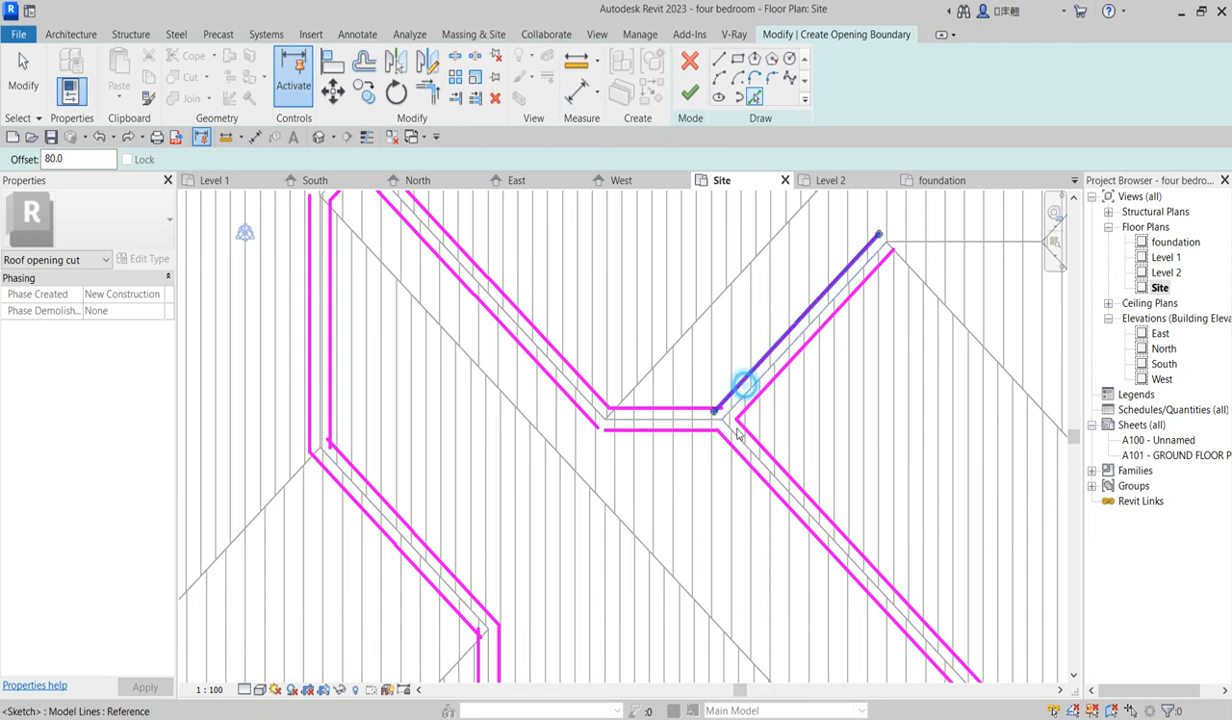
Offset boundary lines 80 mm to both sides of the eastern wing's horizontal ridge and its two hips running to the eastern corners
scroll(724, 449, "down", 2)
scroll(819, 339, "up", 2)
left_click(843, 356)
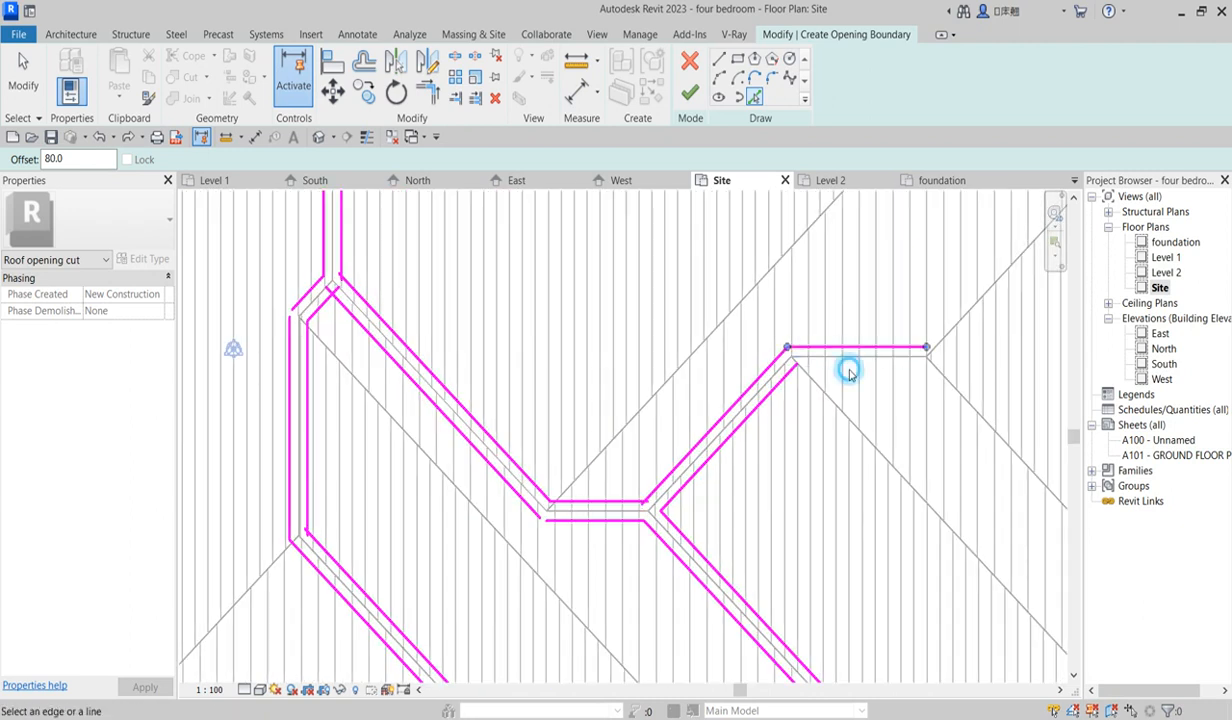
left_click(847, 360)
left_click(952, 335)
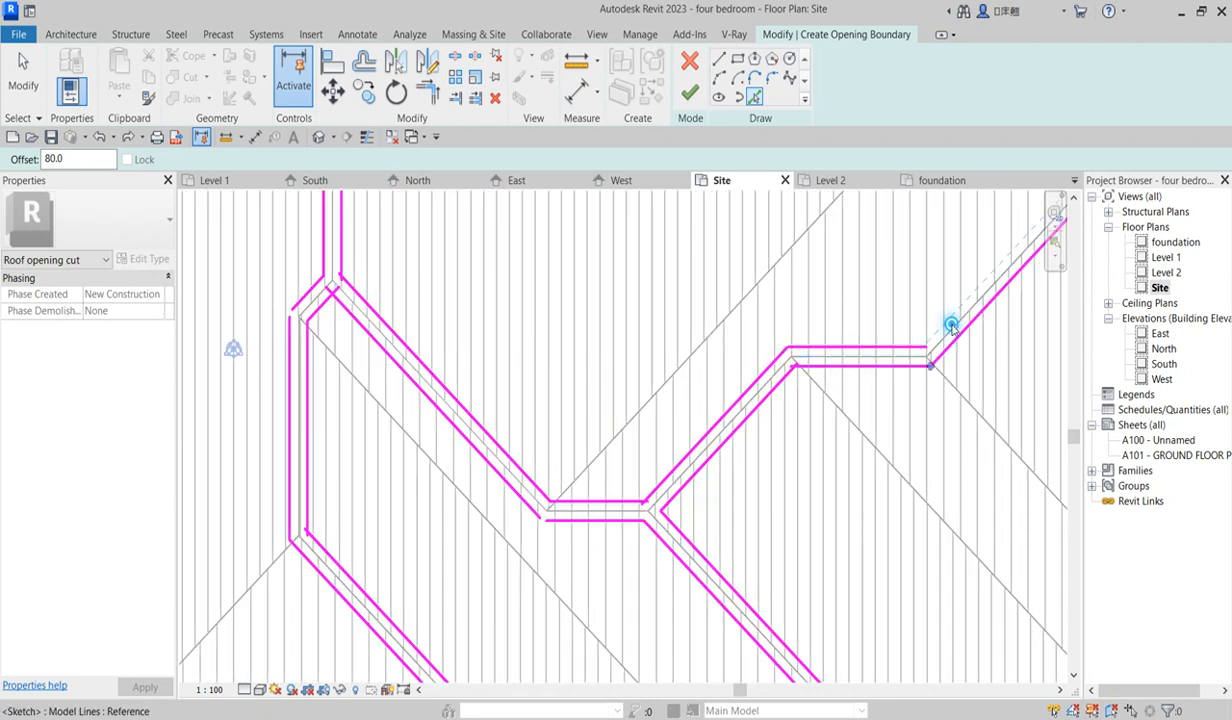
left_click(961, 396)
scroll(961, 396, "down", 4)
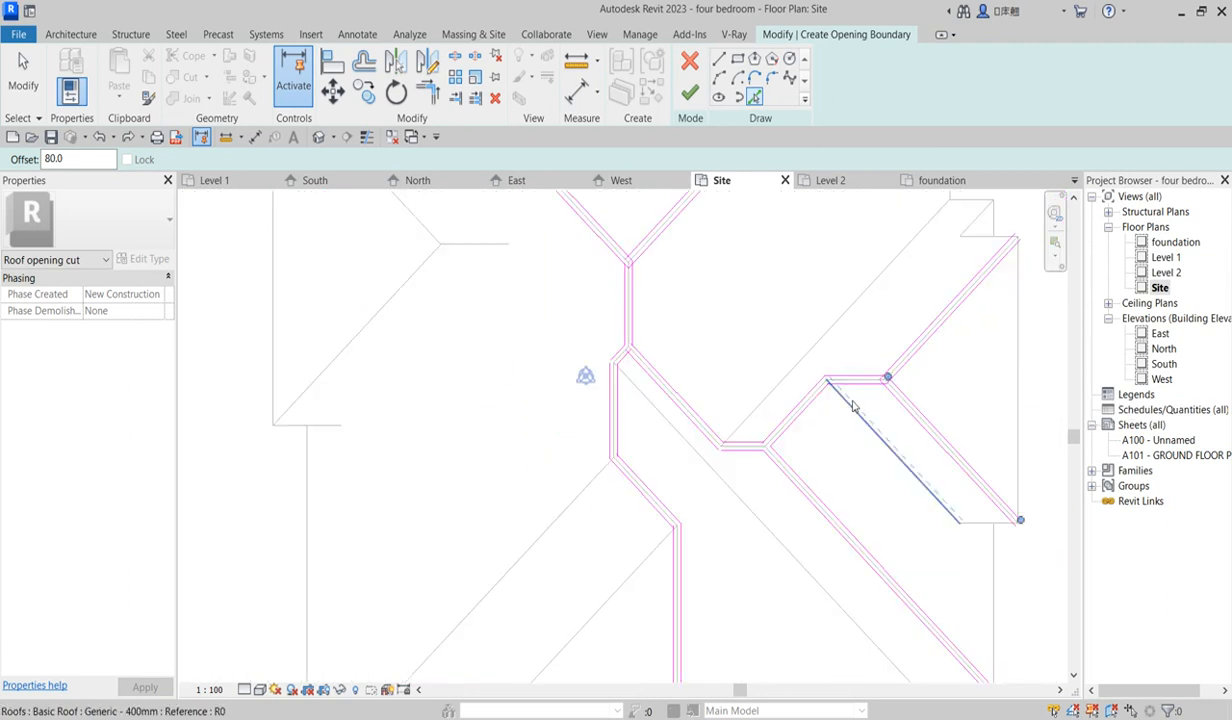
Offset boundary lines 80 mm to both sides of the long hip running to the main roof's southwest corner
scroll(930, 372, "up", 2)
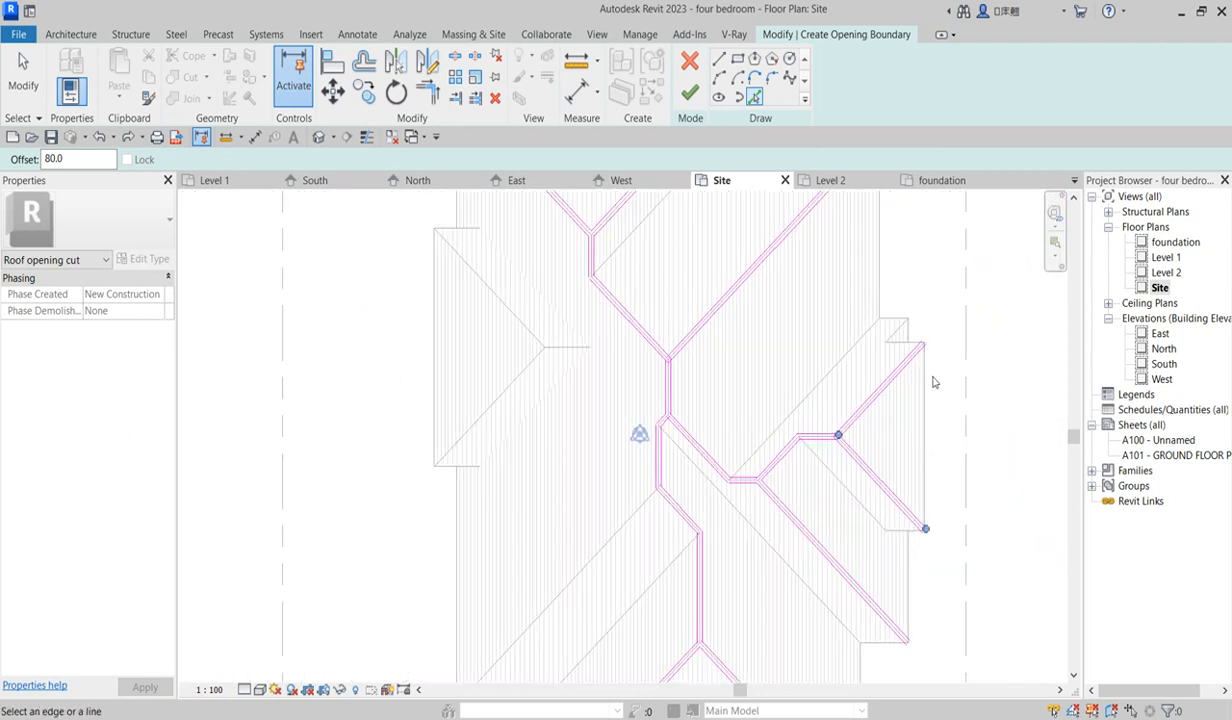
scroll(877, 461, "down", 3)
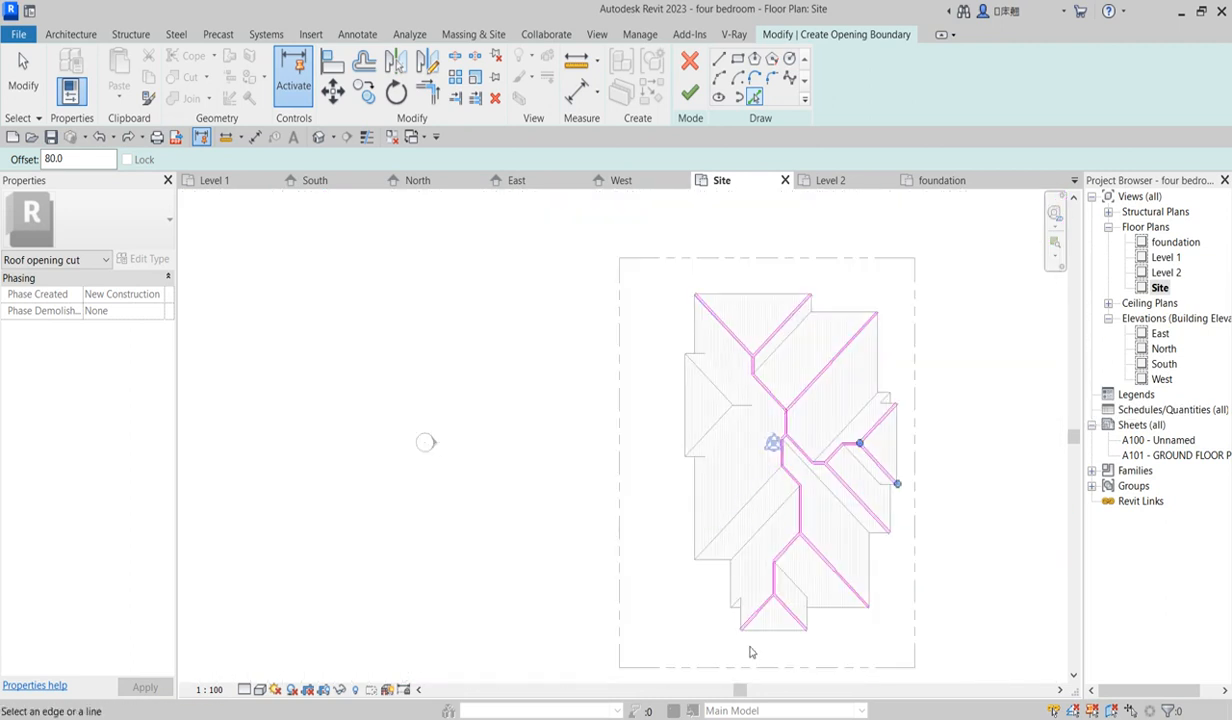
scroll(785, 525, "up", 5)
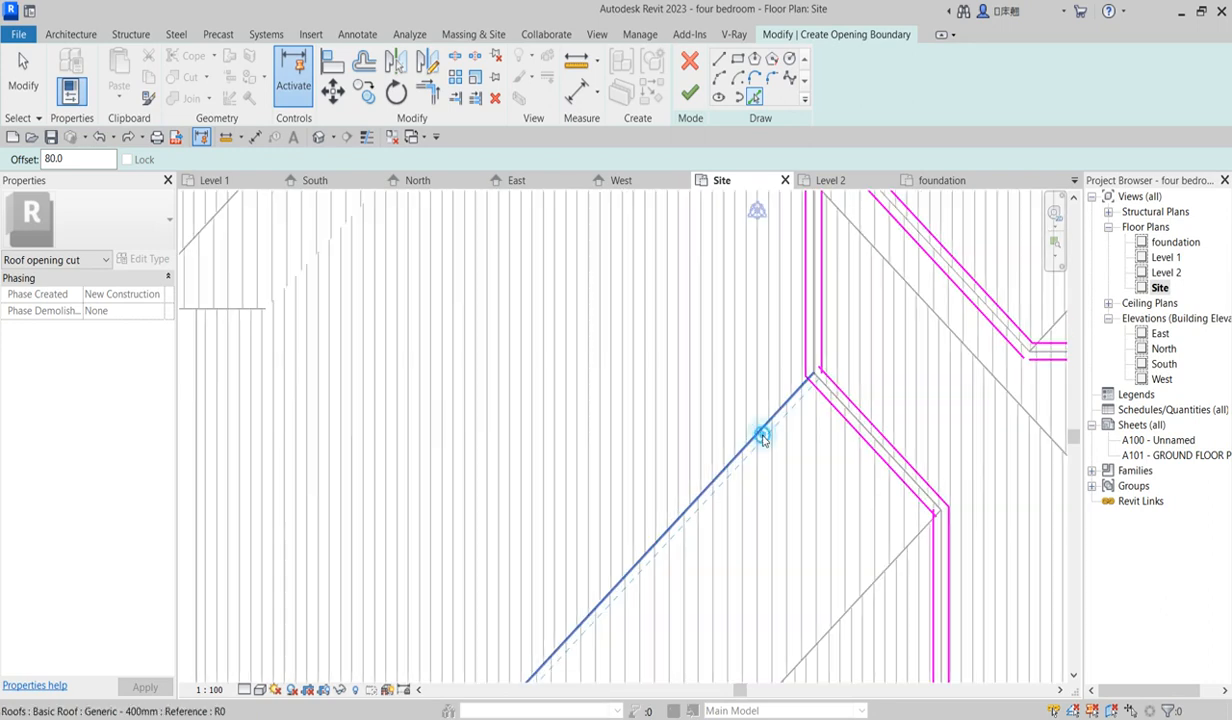
left_click(763, 430)
scroll(762, 425, "down", 5)
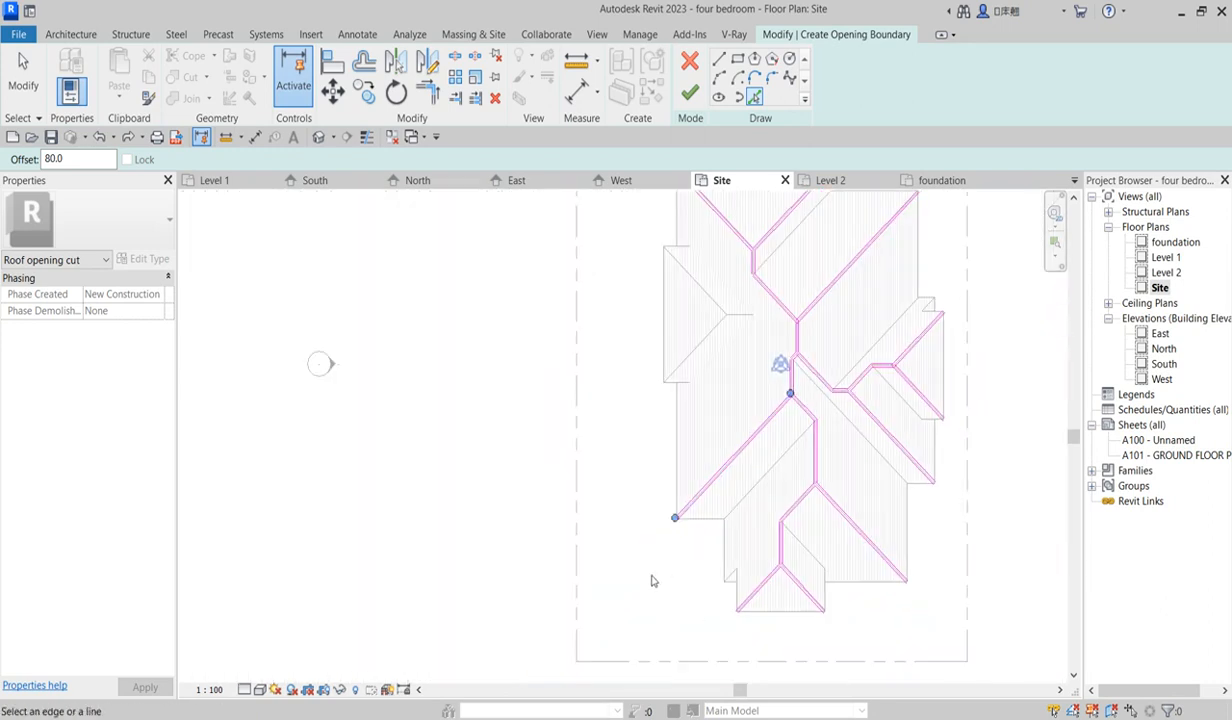
scroll(668, 465, "up", 1)
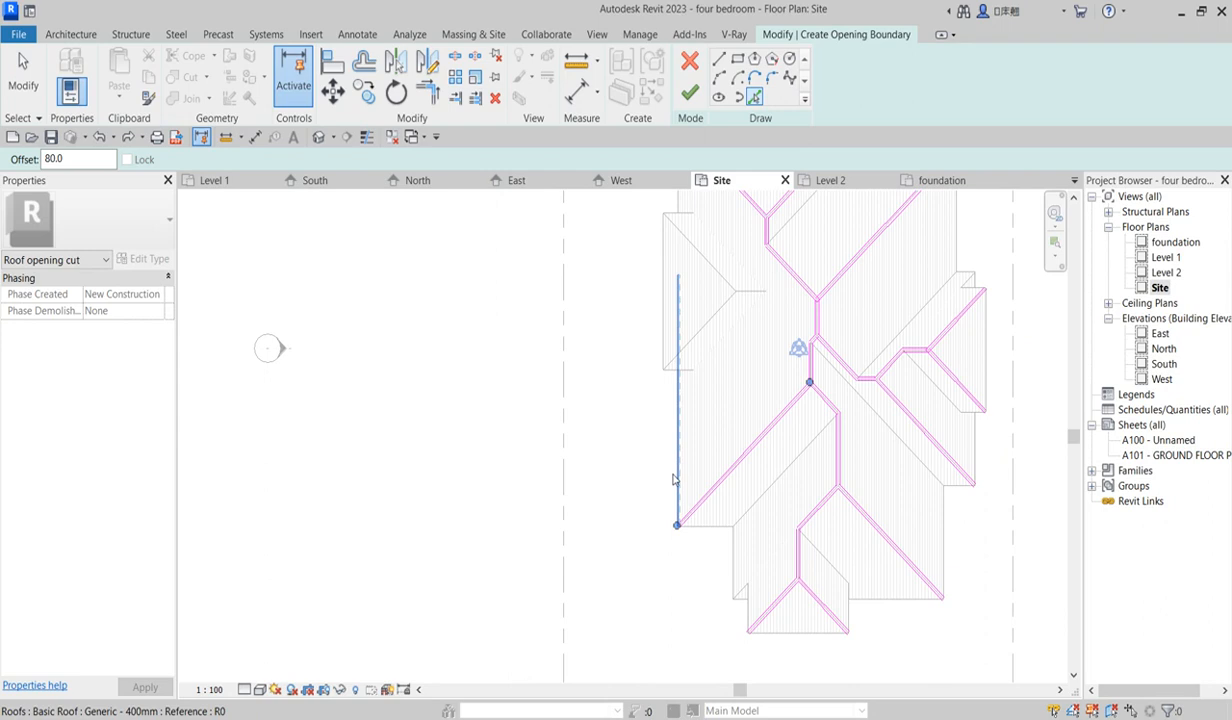
scroll(650, 575, "down", 2)
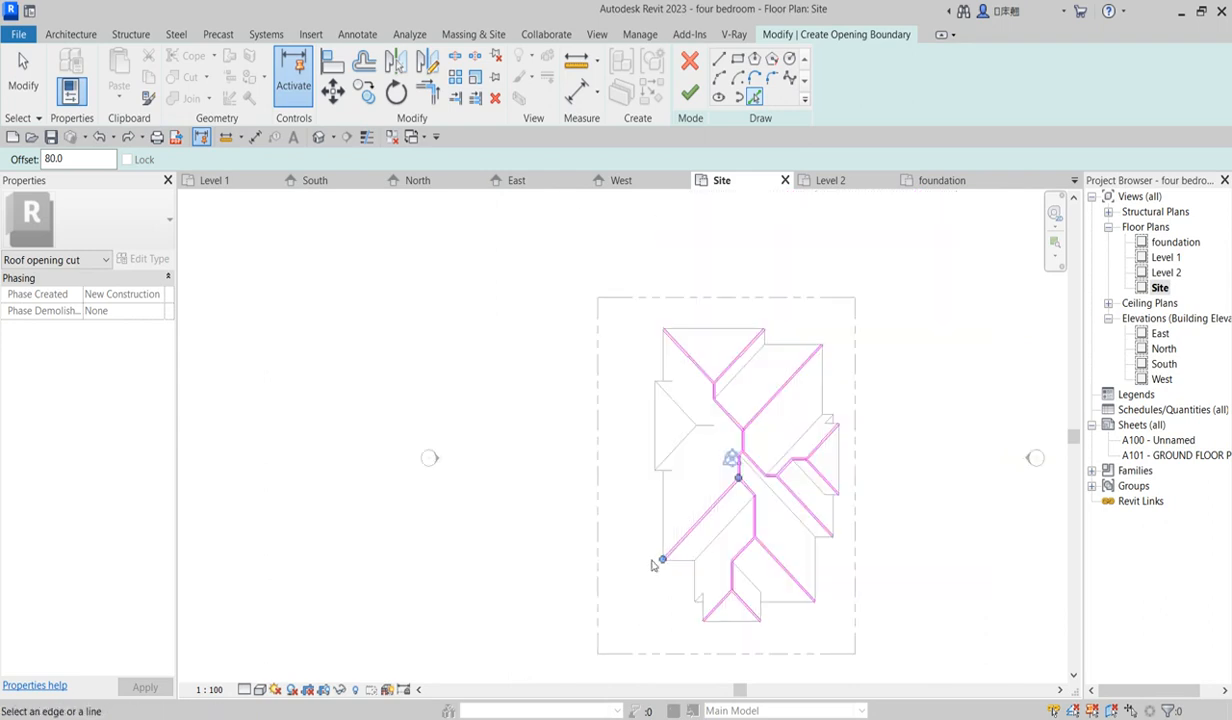
Add boundary lines 80 mm outside the northern eaves, the upper west eave and the stepped northeast eaves down to the short edge at the eastern wing
scroll(691, 327, "up", 4)
left_click(707, 327)
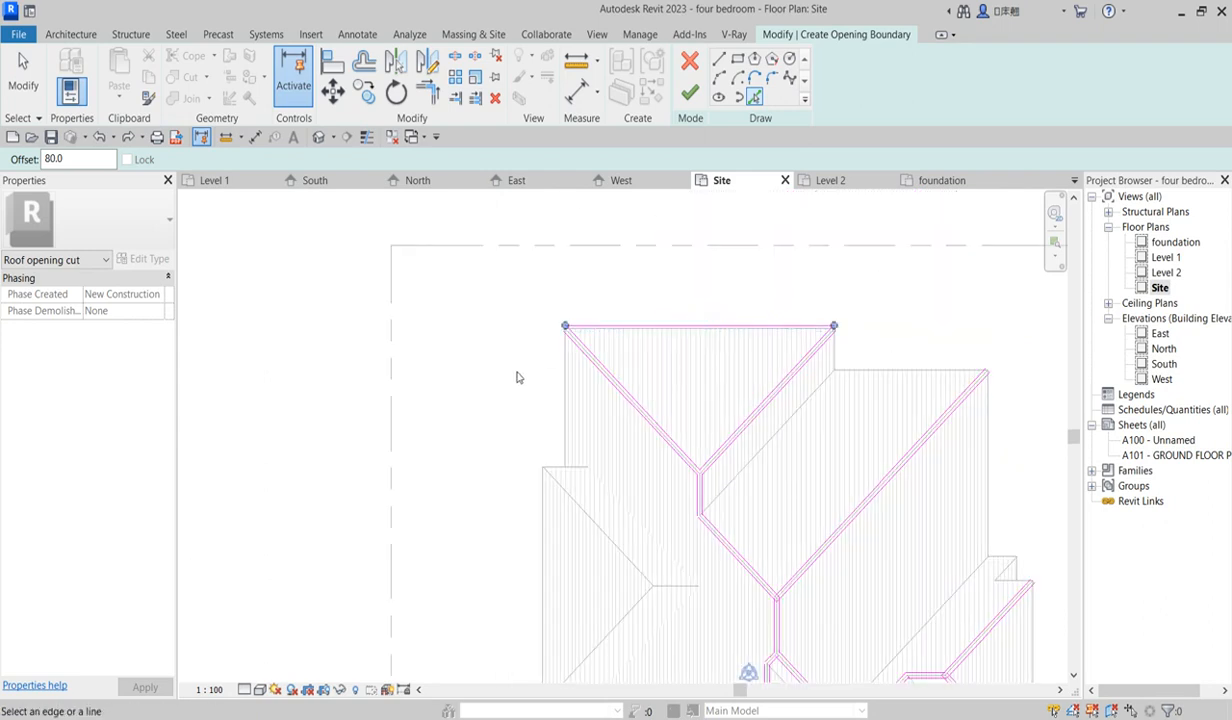
left_click(564, 382)
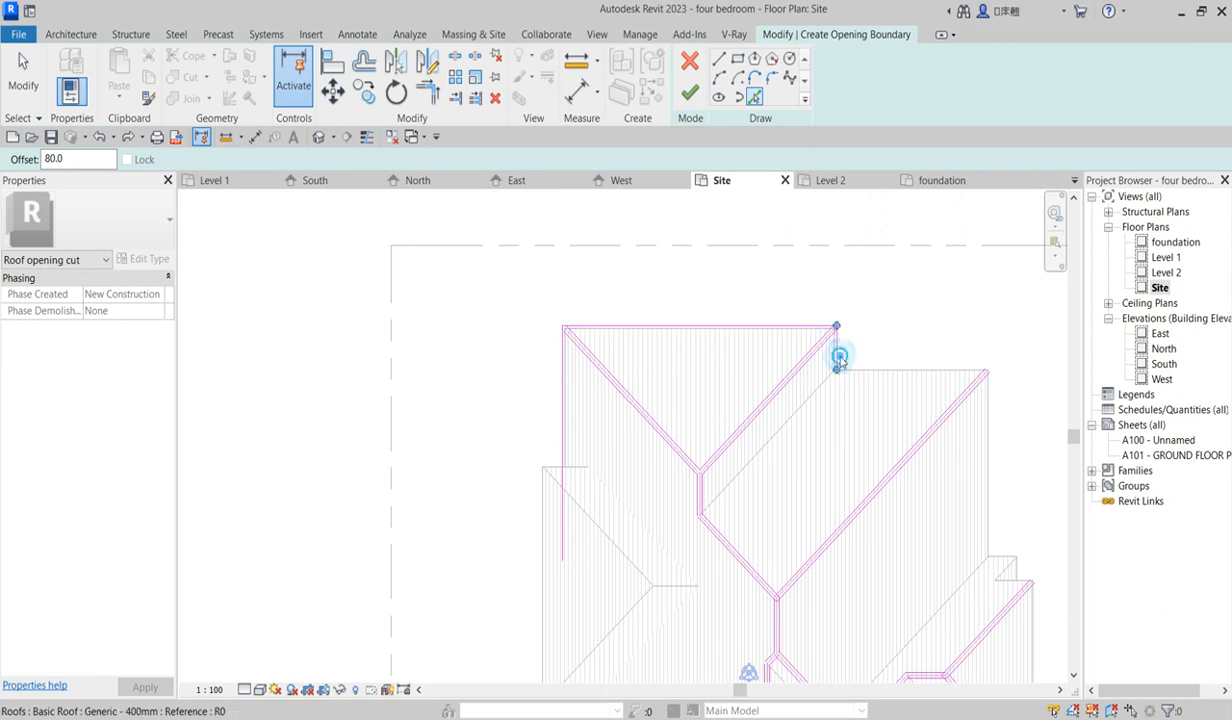
left_click(880, 367)
left_click(989, 418)
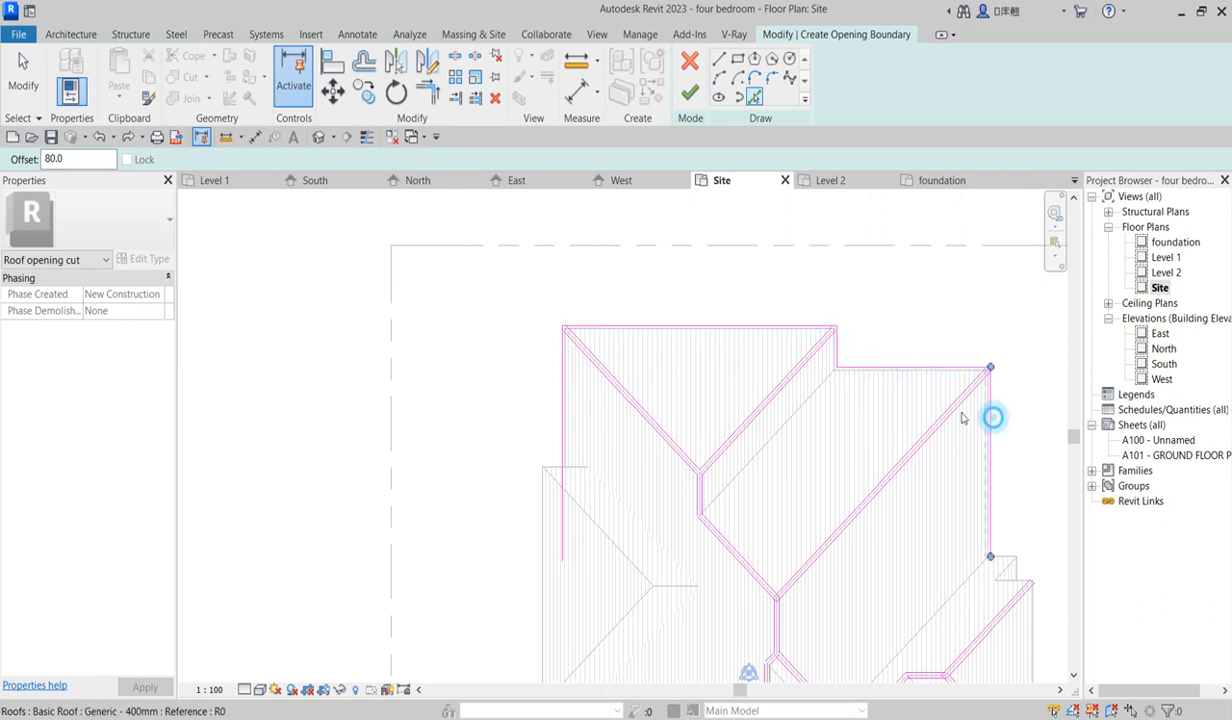
scroll(913, 454, "down", 1)
scroll(921, 443, "up", 1)
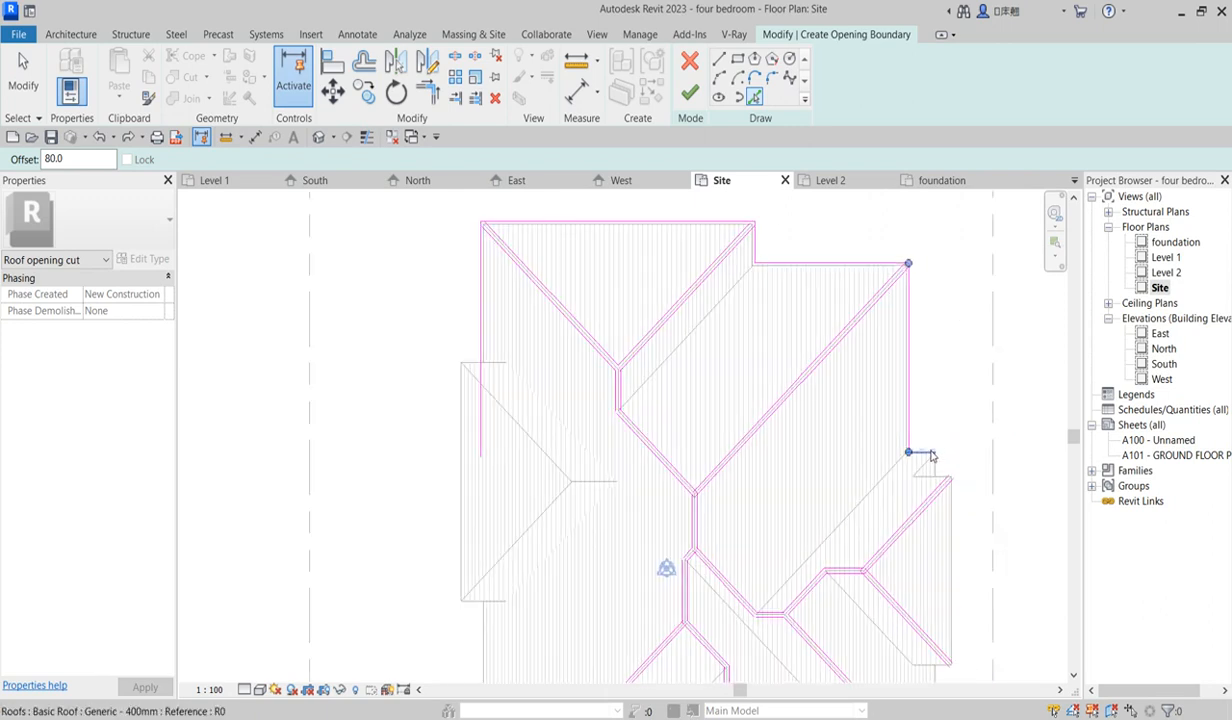
left_click(928, 452)
Offset boundary lines 80 mm to both sides of the short diagonal north of the eastern wing, and 80 mm outside the adjacent vertical east eave
scroll(941, 467, "up", 2)
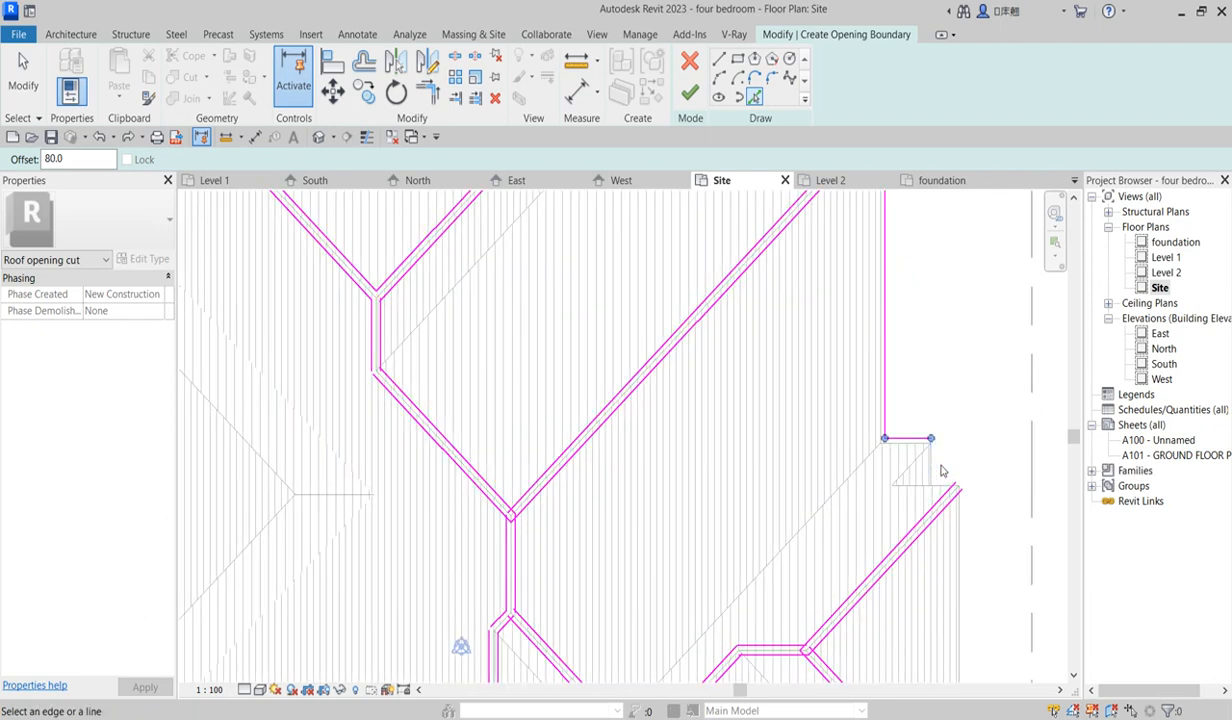
scroll(941, 471, "down", 2)
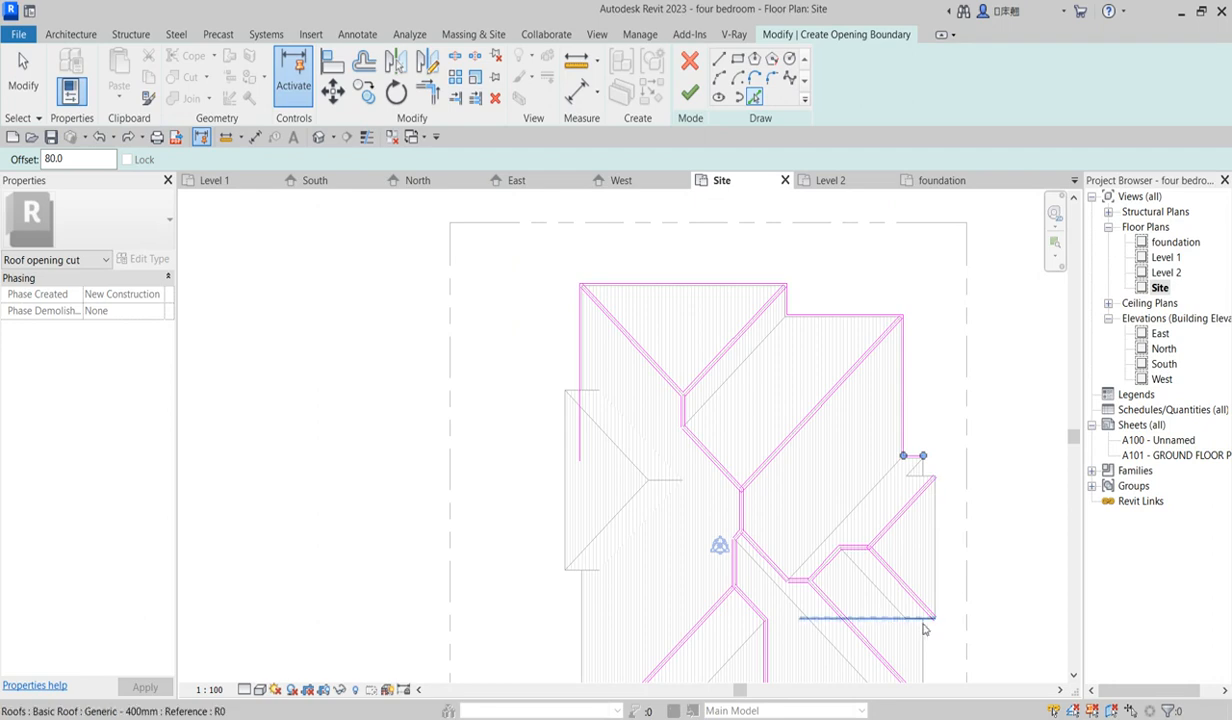
scroll(918, 630, "up", 3)
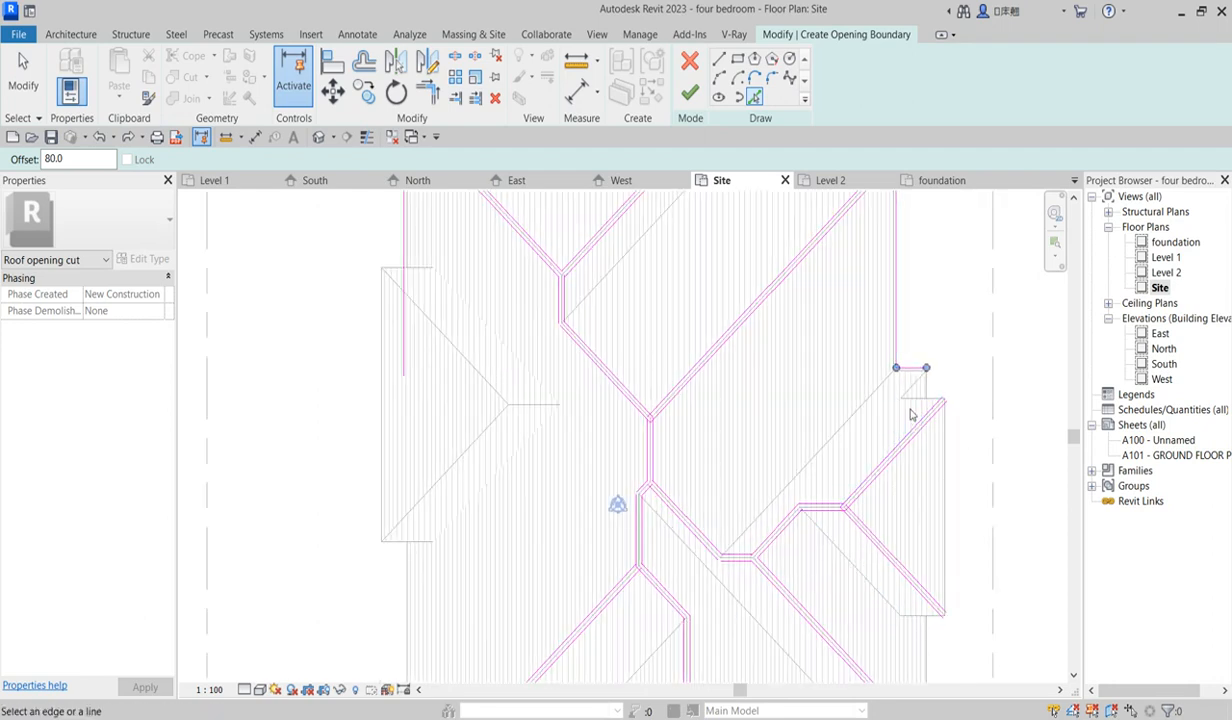
scroll(913, 410, "up", 3)
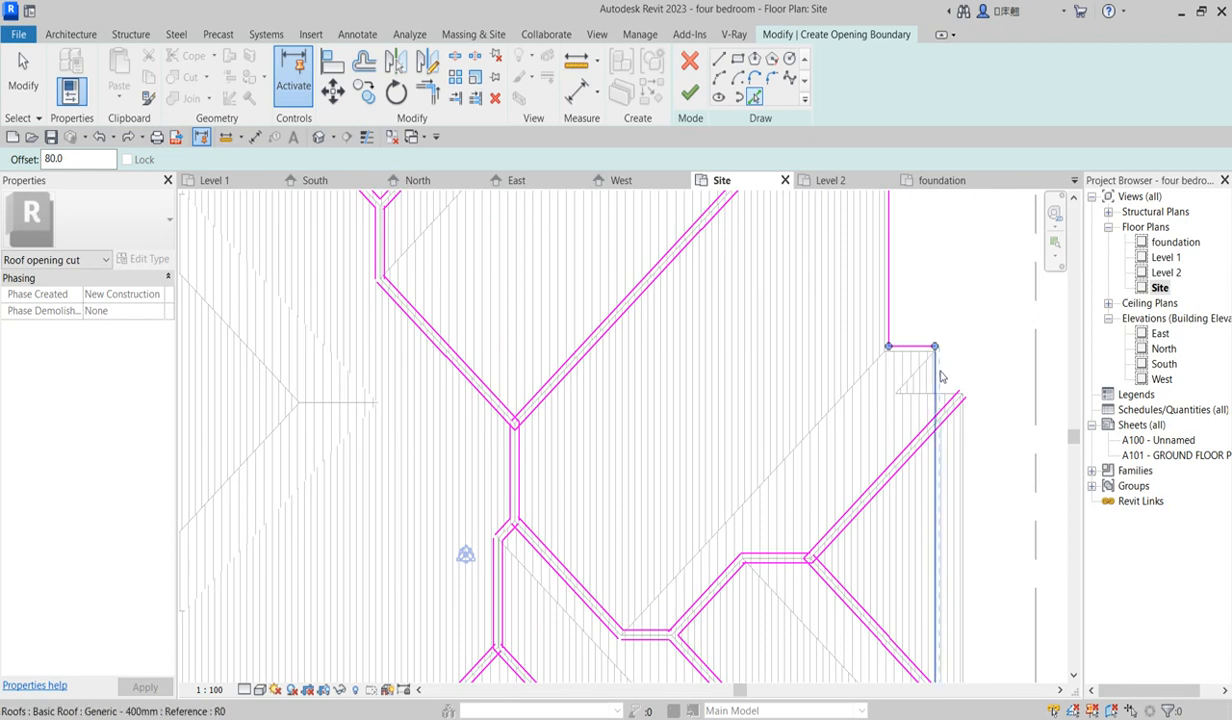
scroll(924, 366, "up", 4)
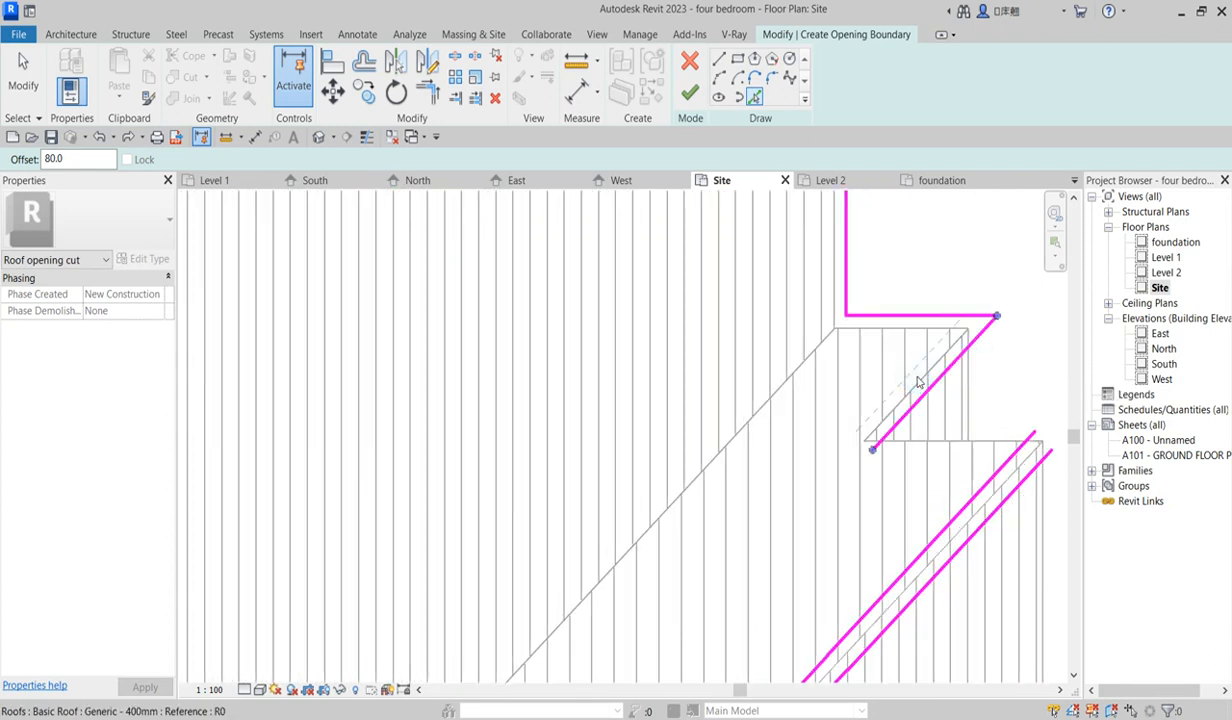
left_click(918, 381)
scroll(948, 405, "down", 2)
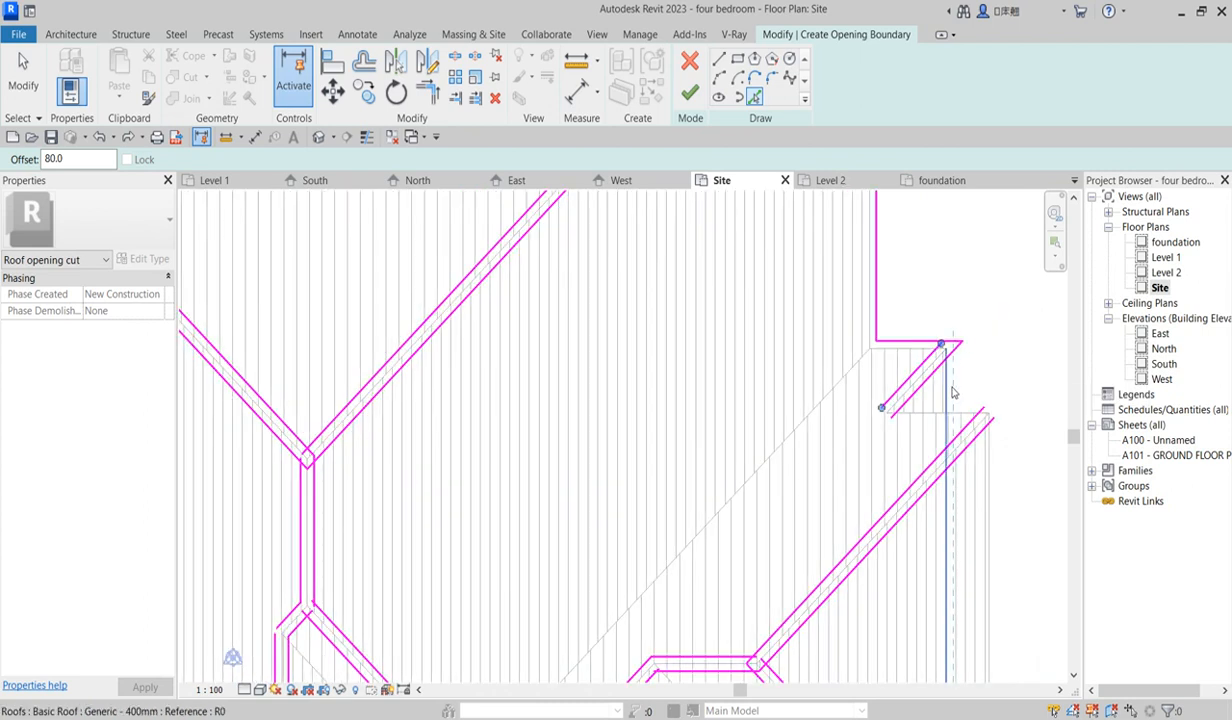
scroll(952, 395, "down", 3)
scroll(946, 594, "down", 3)
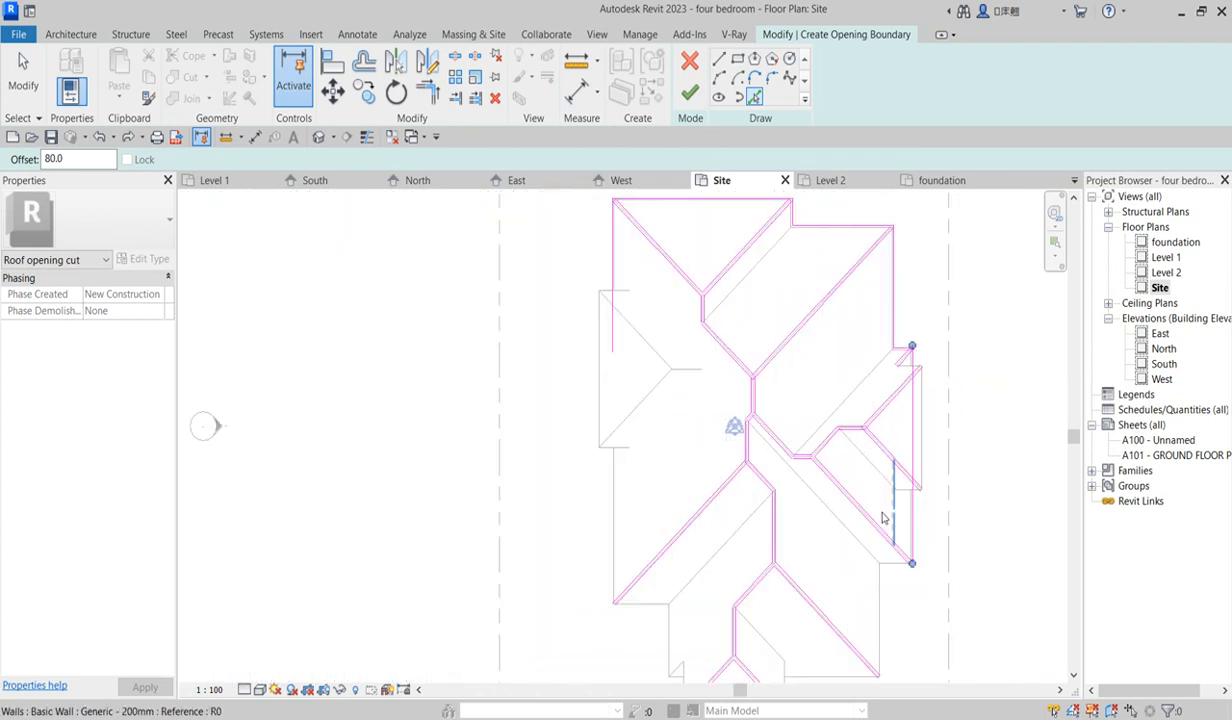
scroll(704, 566, "down", 2)
Offset boundary lines 80 mm to both sides of the short diagonal beside the porch and outside the horizontal and vertical eaves at the southwest notch
scroll(716, 520, "up", 5)
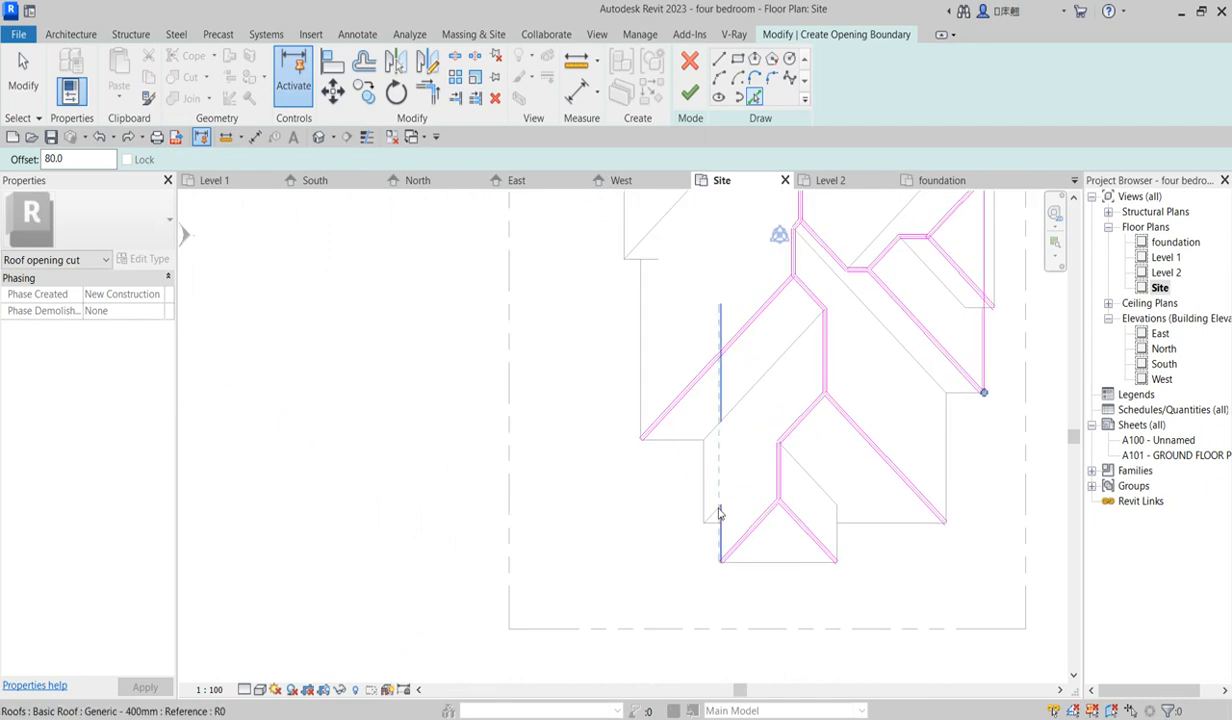
scroll(716, 524, "up", 1)
left_click(715, 516)
left_click(716, 513)
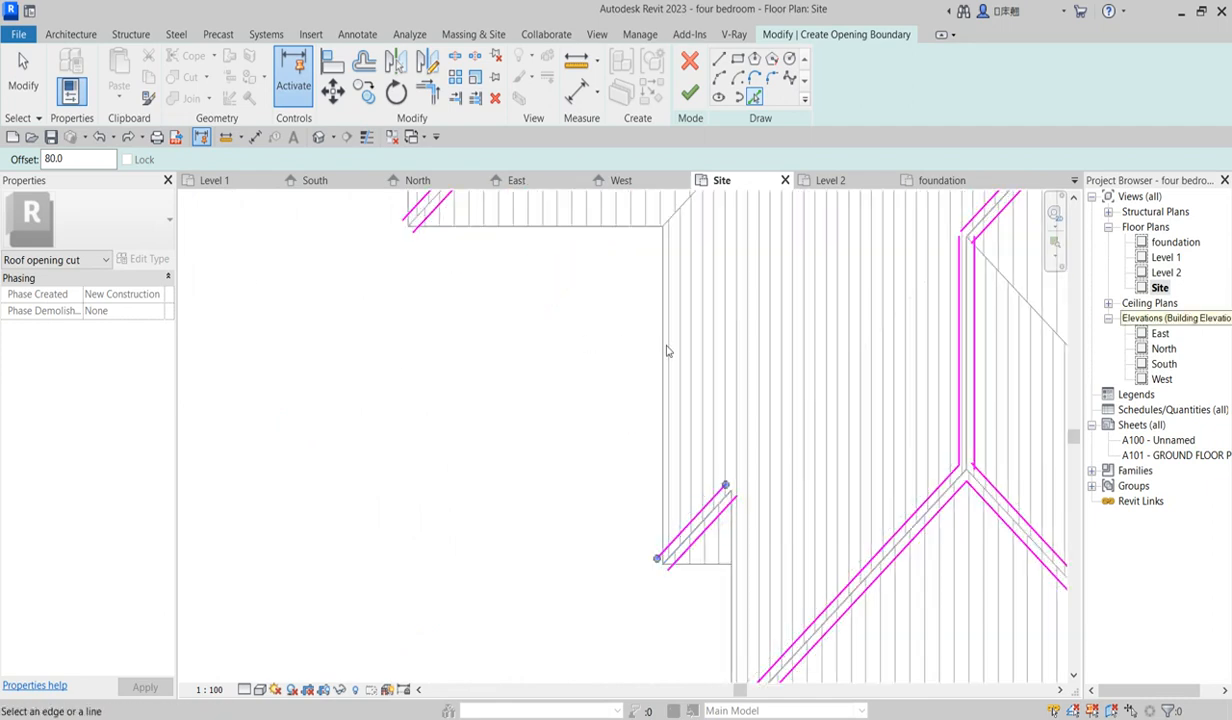
left_click(580, 228)
left_click(661, 290)
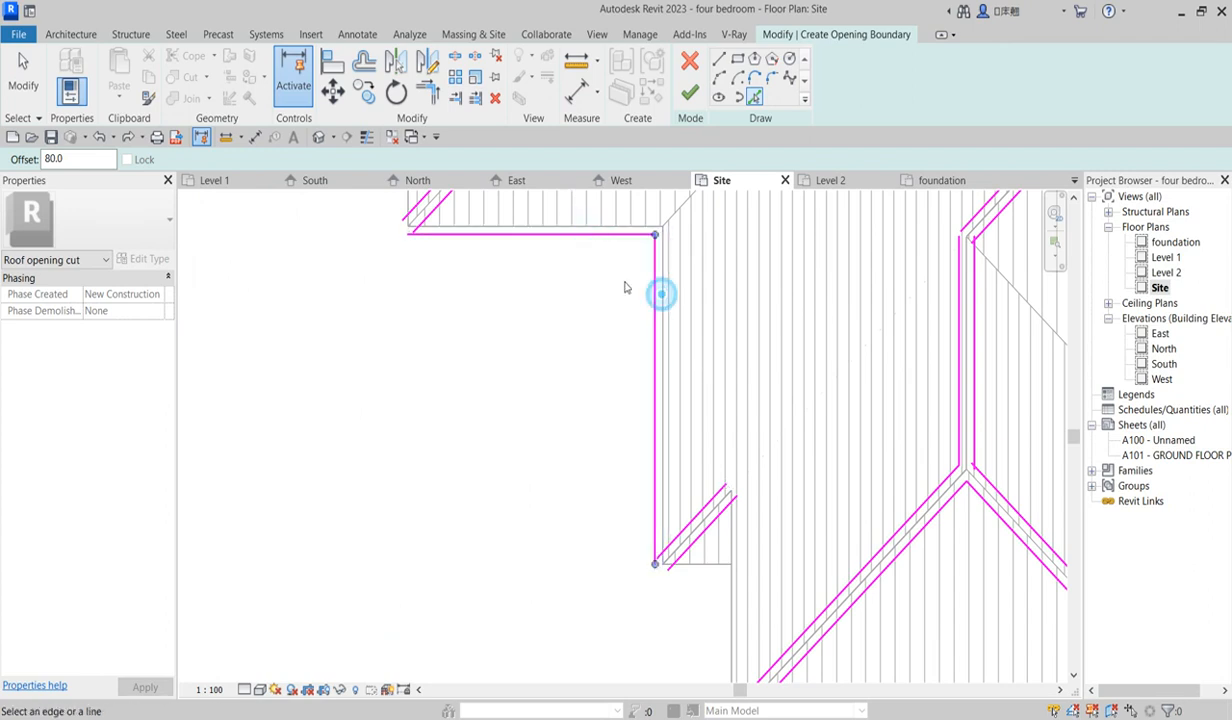
scroll(655, 289, "down", 3)
left_click(764, 347)
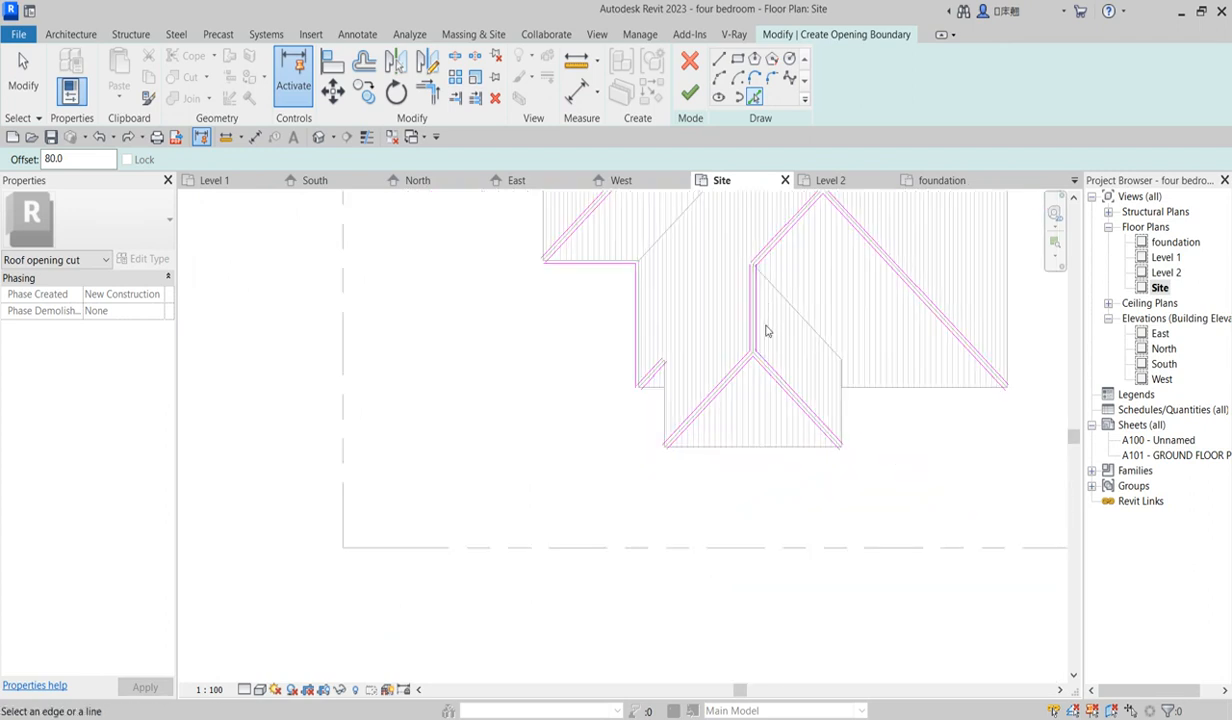
scroll(765, 335, "up", 2)
scroll(755, 400, "down", 1)
scroll(762, 300, "up", 2)
scroll(768, 317, "down", 4)
scroll(672, 341, "up", 1)
scroll(725, 382, "down", 3)
scroll(743, 410, "up", 2)
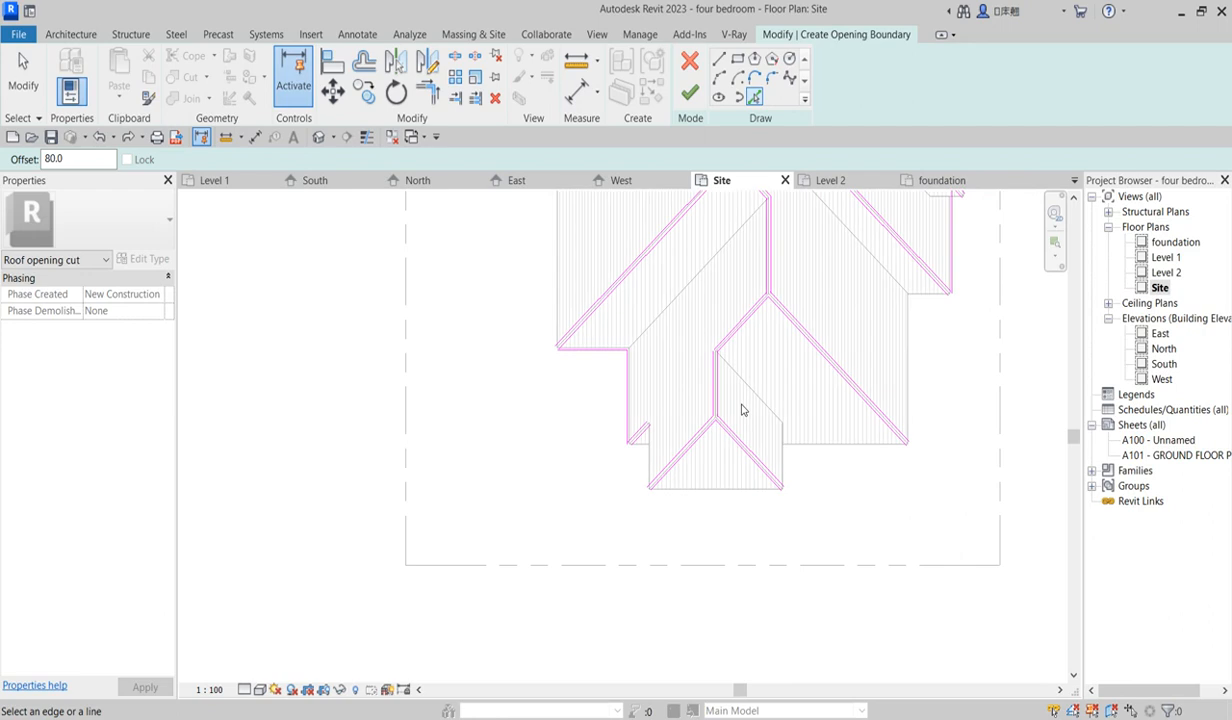
Trim the short diagonal valley line and the adjoining eave line into a corner at the notch on the roof's east side
scroll(743, 410, "down", 2)
scroll(815, 434, "up", 2)
scroll(790, 400, "down", 4)
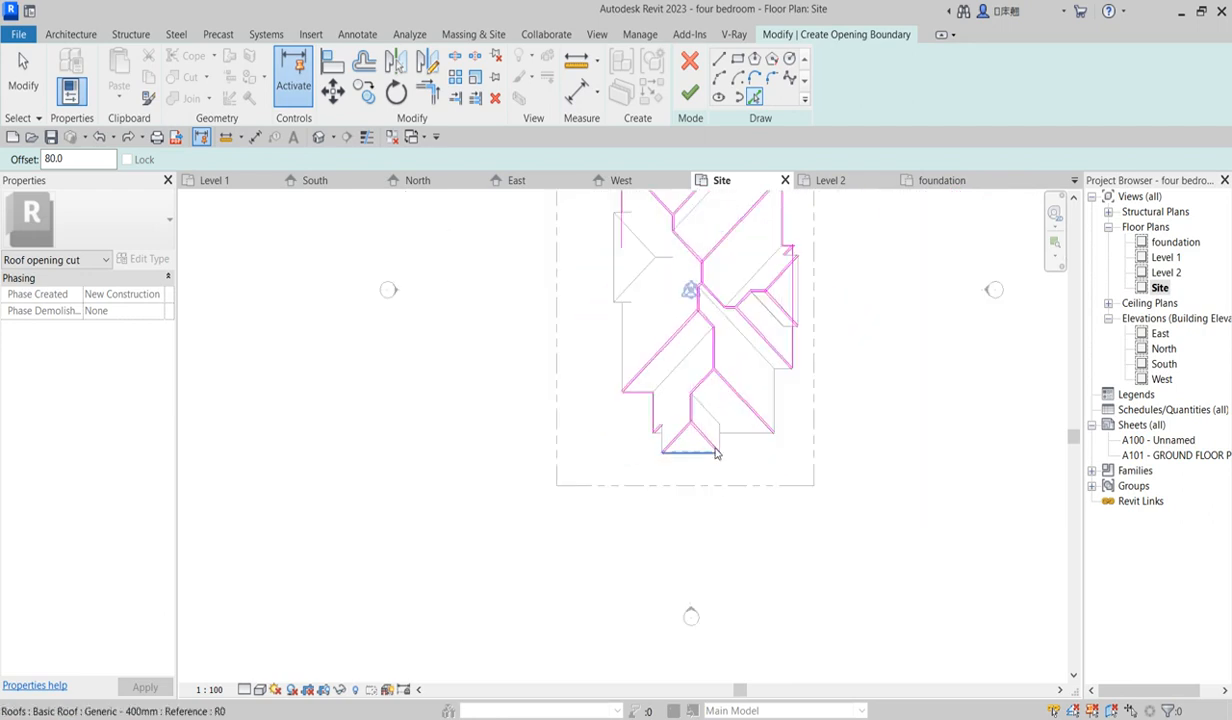
scroll(770, 354, "up", 2)
scroll(770, 354, "up", 3)
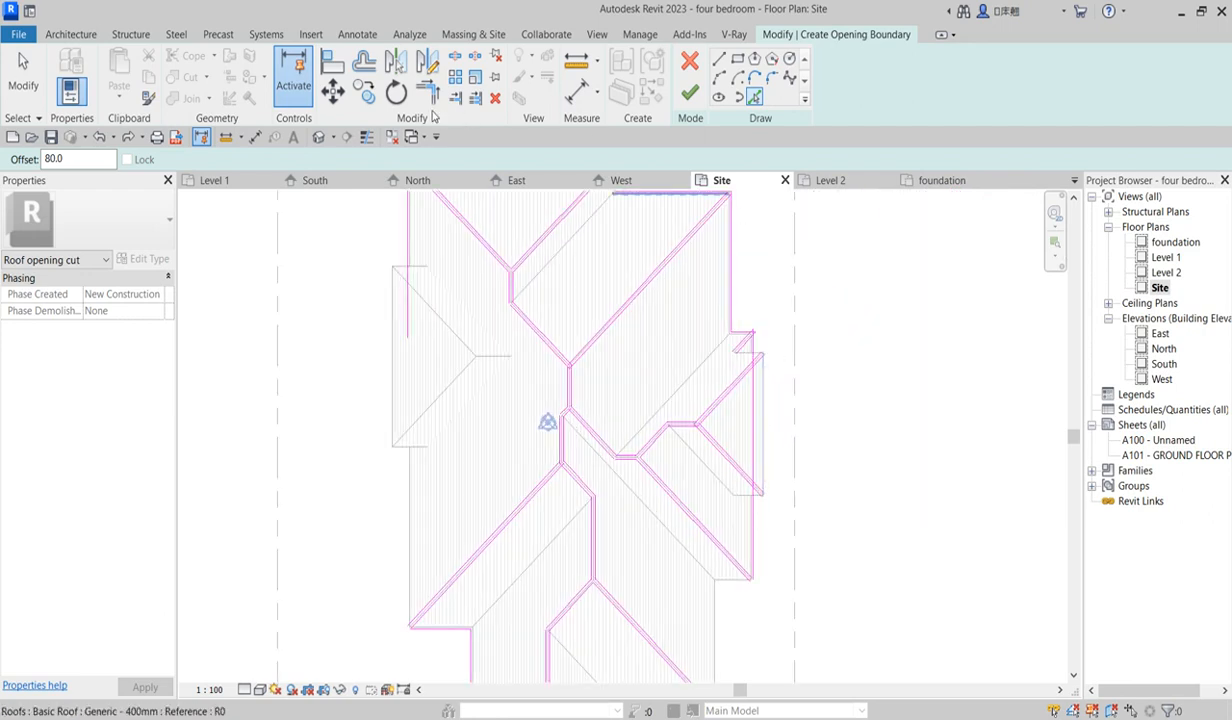
left_click(430, 92)
scroll(748, 335, "up", 2)
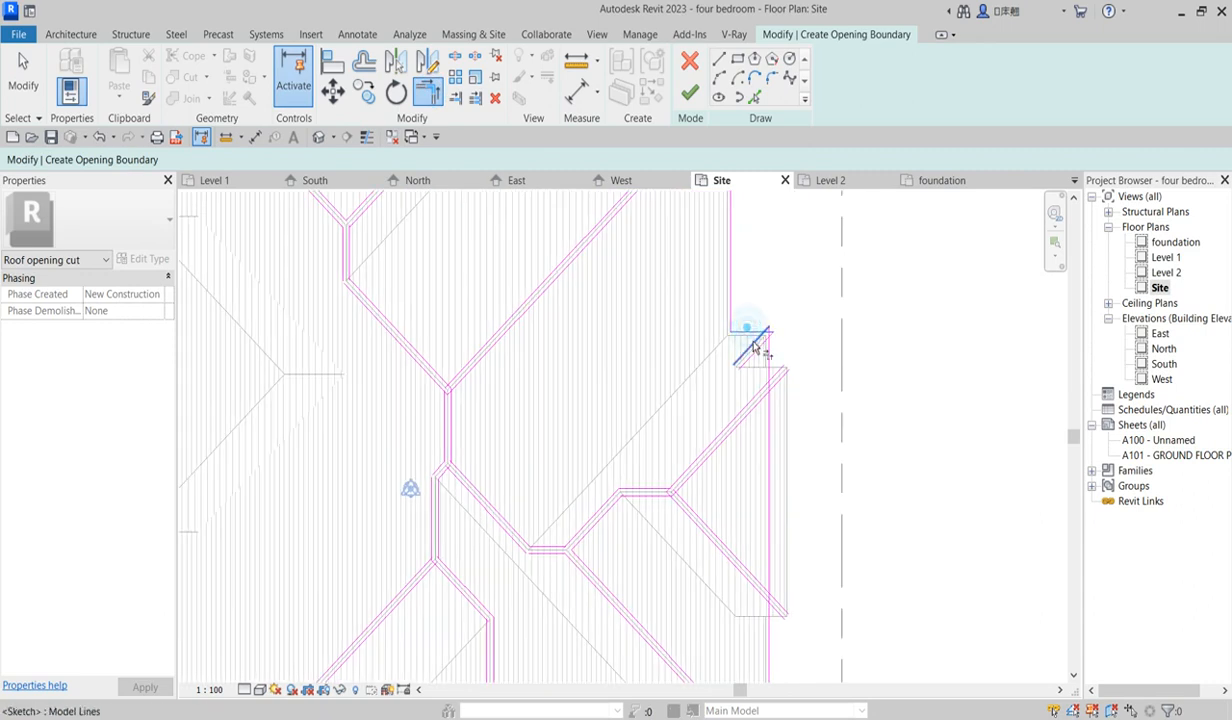
left_click(759, 346)
left_click(768, 349)
scroll(766, 354, "down", 4)
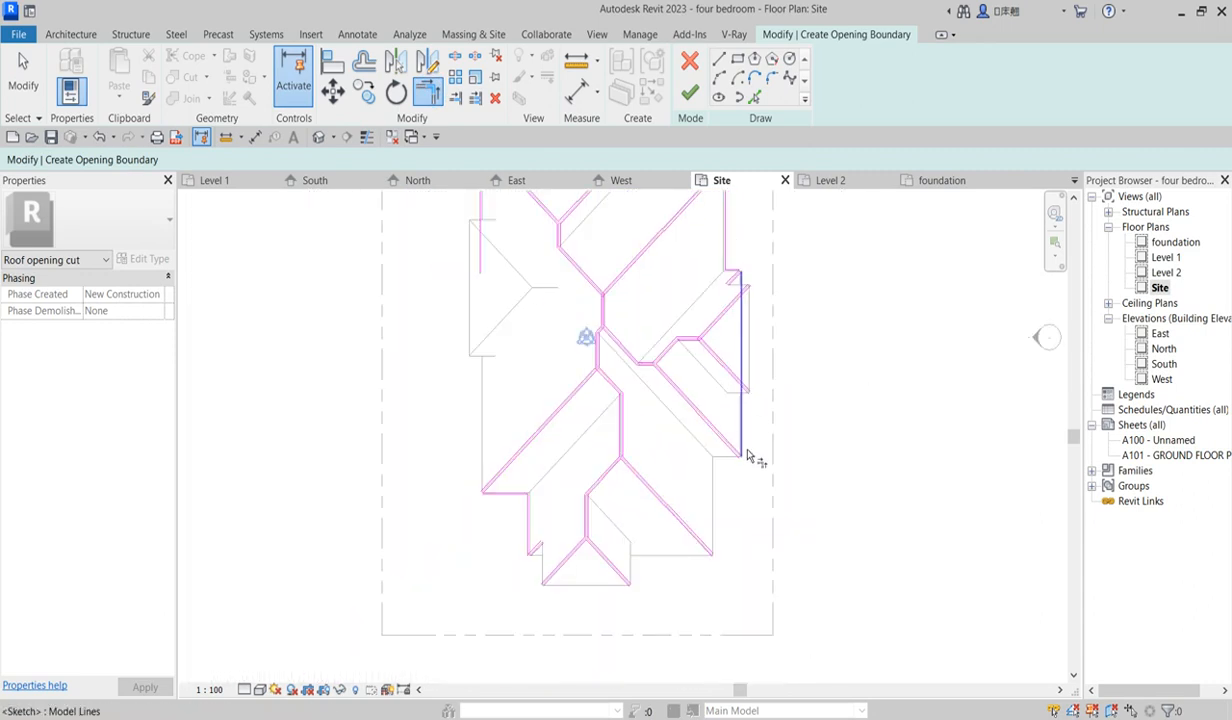
scroll(738, 432, "up", 3)
scroll(740, 440, "down", 2)
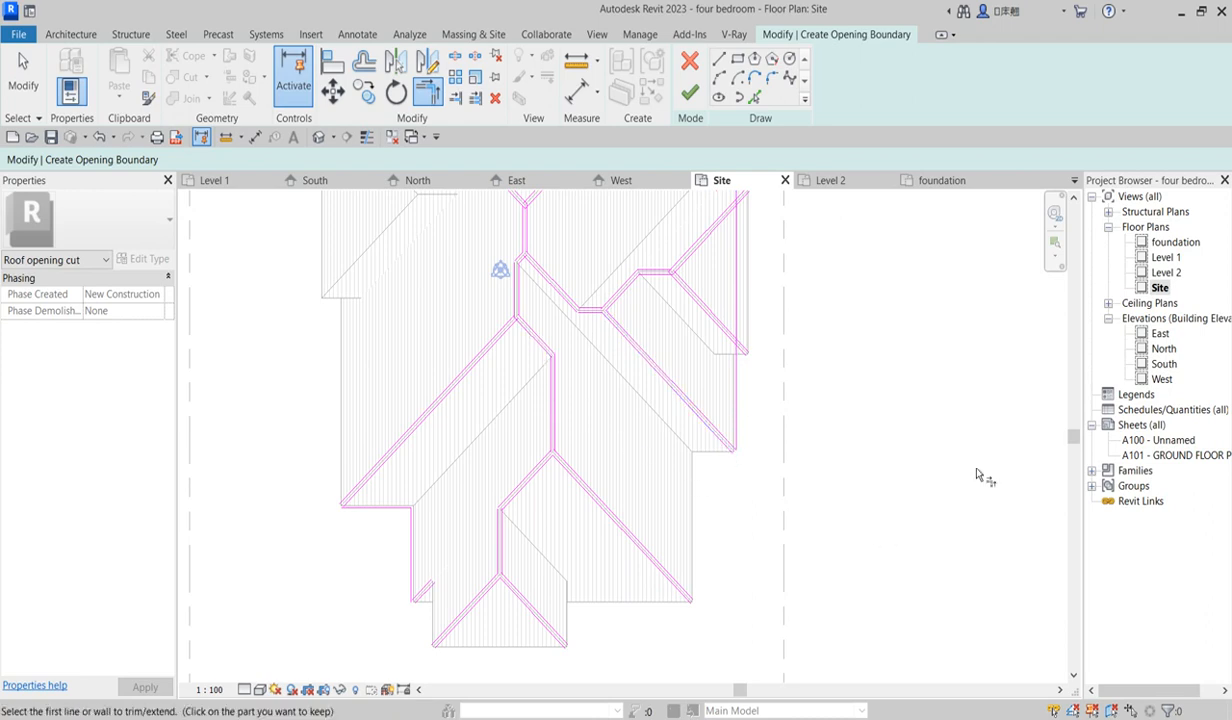
Pick the stepped southeast roof edges and the lower south edge as opening boundary lines with zero offset
scroll(733, 433, "down", 2)
left_click(755, 100)
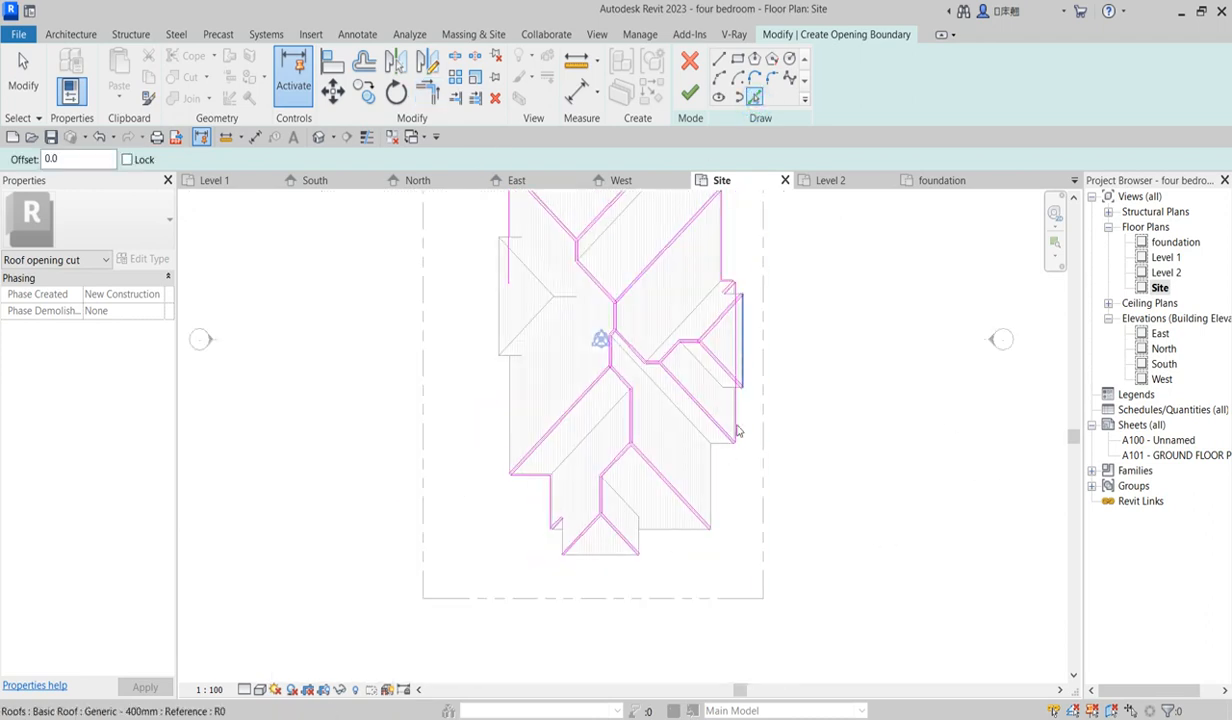
scroll(742, 446, "up", 3)
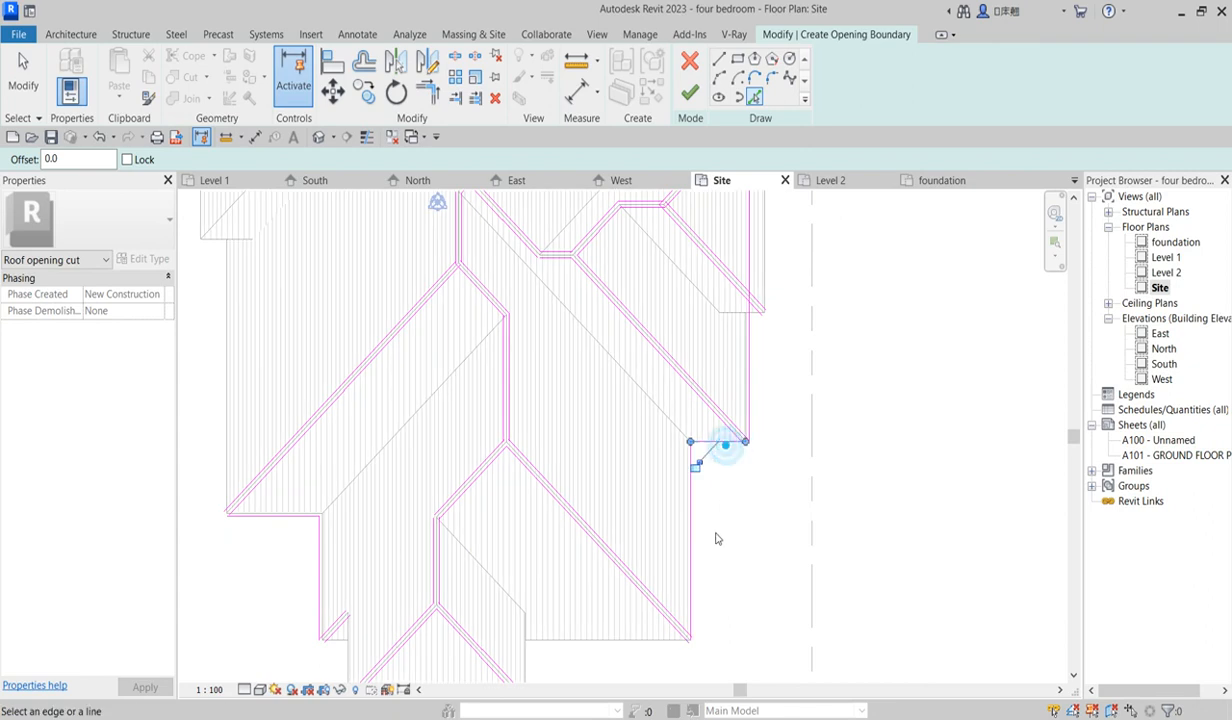
left_click(657, 639)
scroll(523, 513, "down", 3)
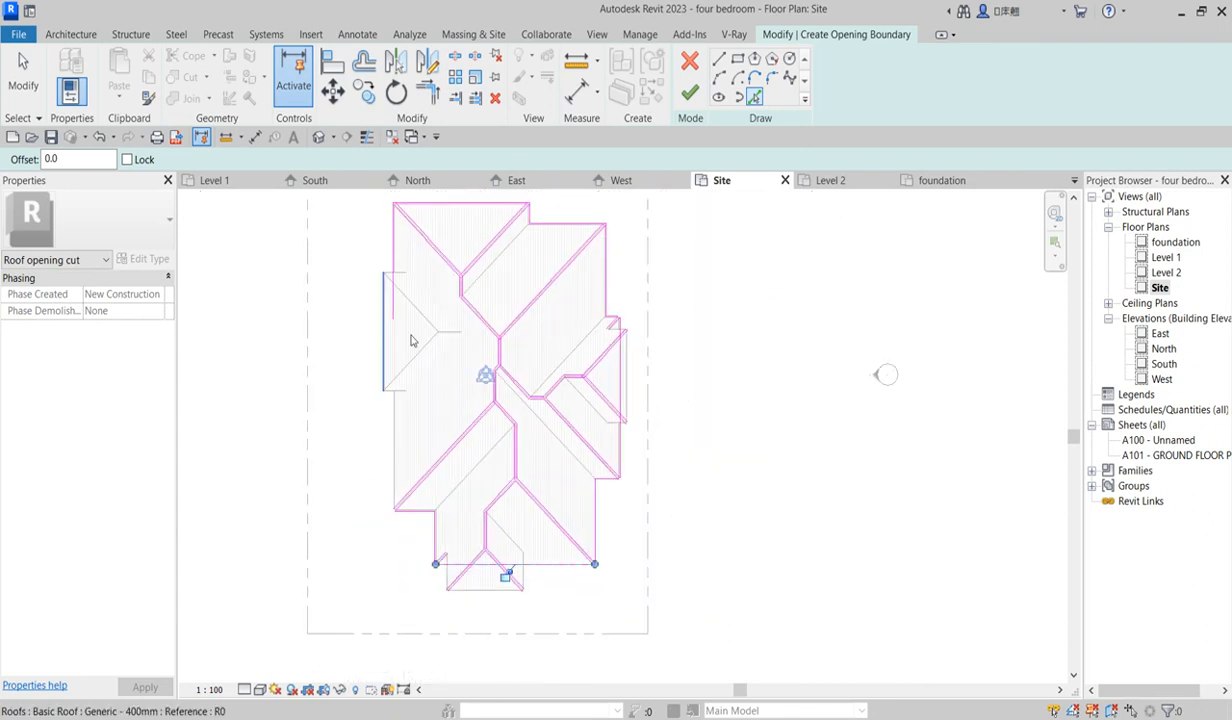
Trim the new south edge line against the diagonal lines at its east and west ends
key("Escape")
scroll(583, 530, "up", 3)
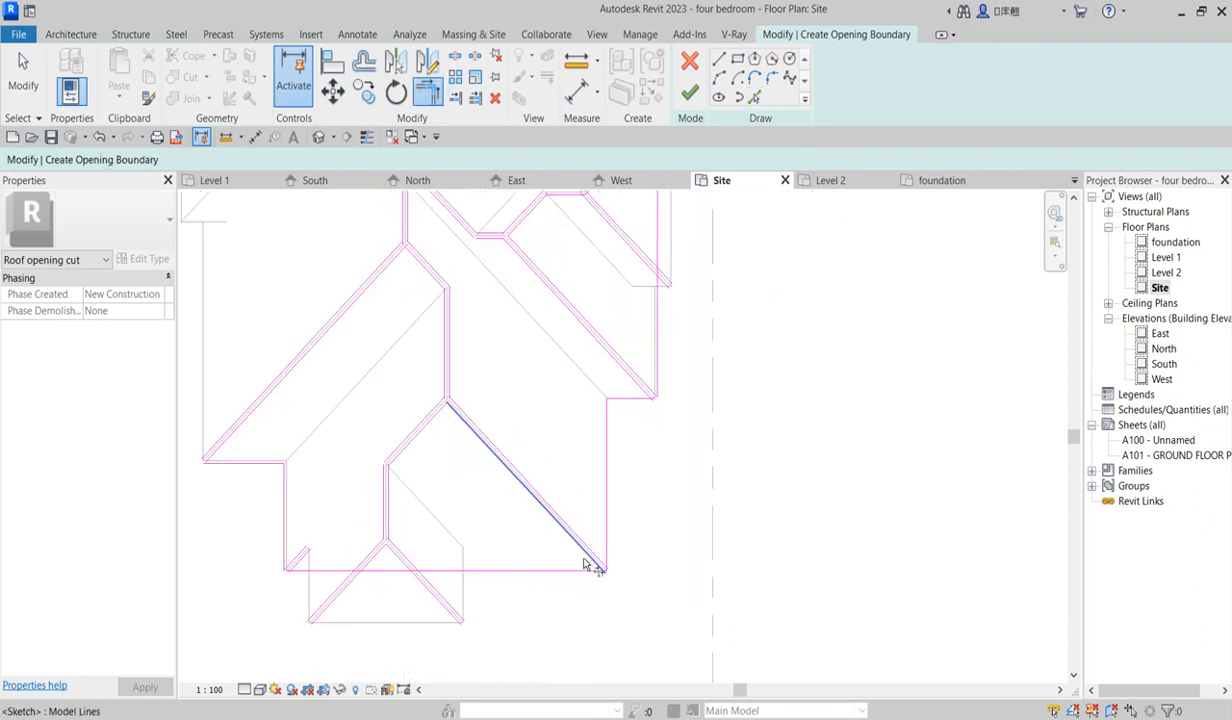
left_click(598, 570)
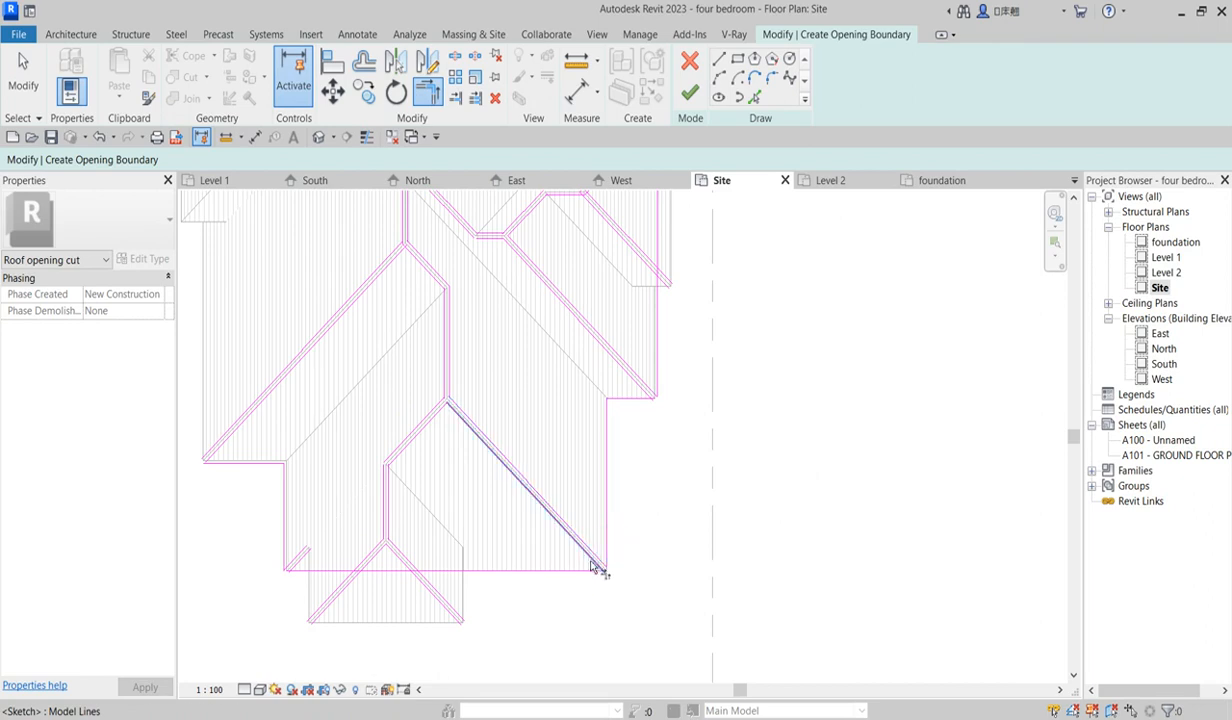
scroll(290, 570, "up", 3)
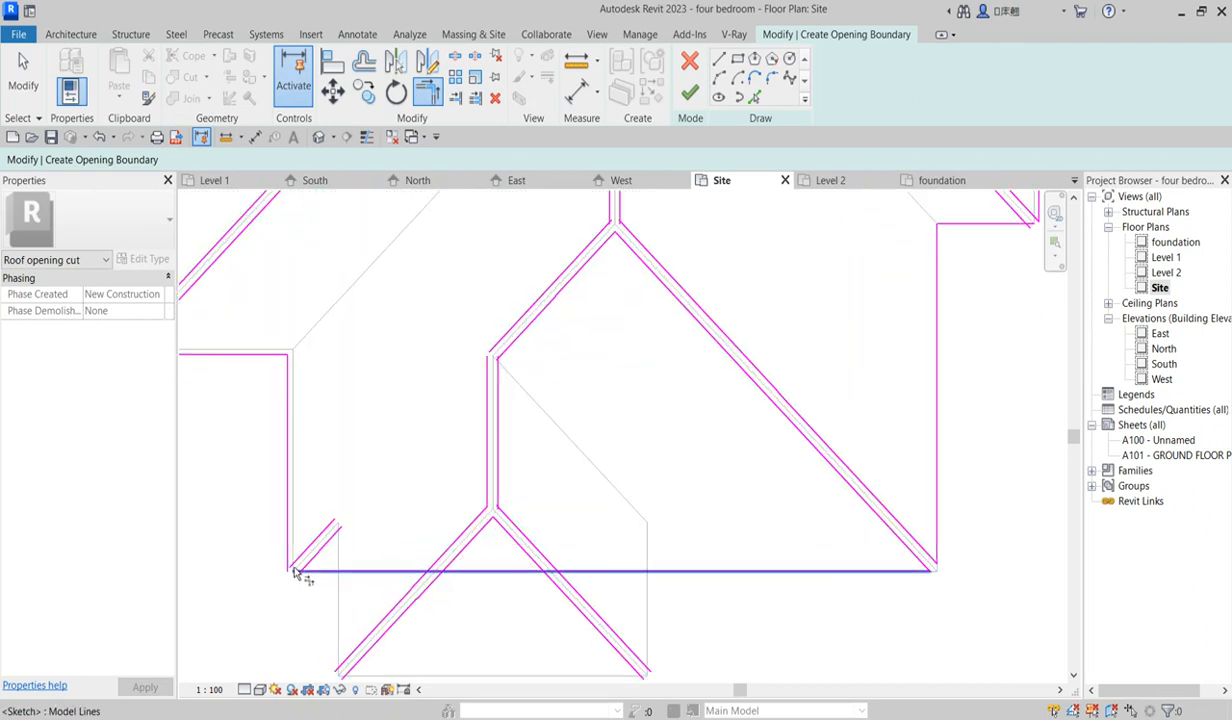
left_click(309, 573)
left_click(302, 561)
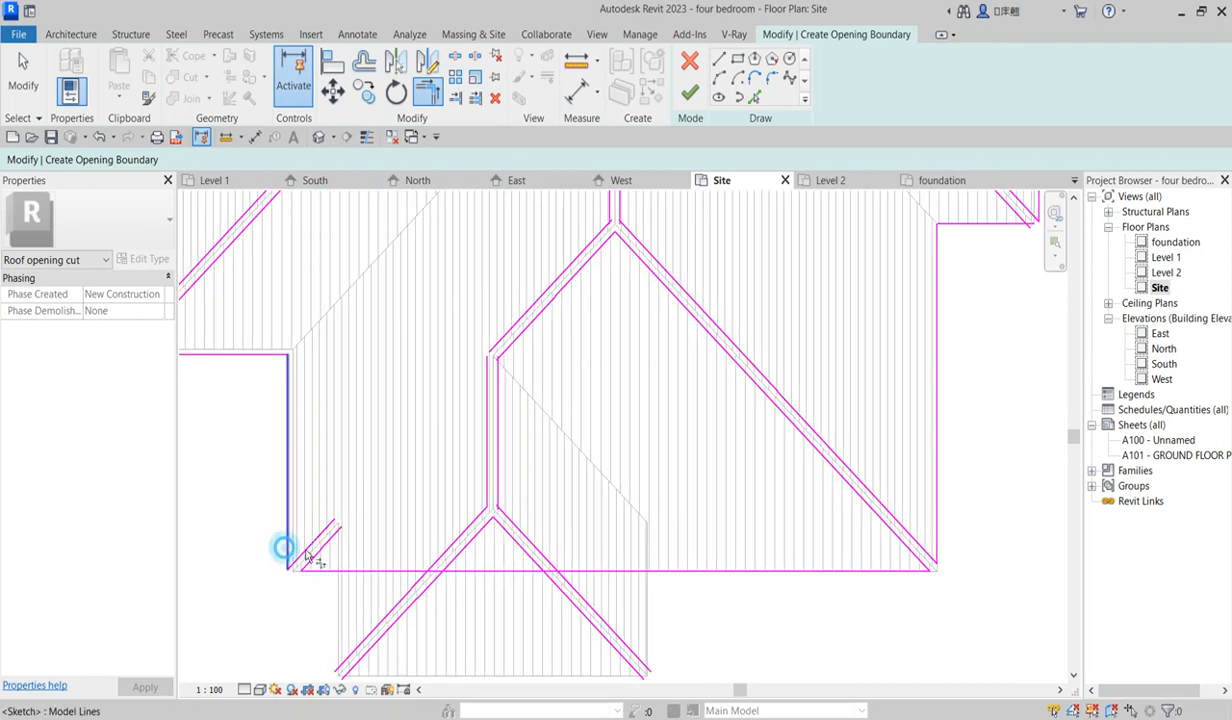
Try to trim the diagonal hip line at the roof's southwest corner
scroll(285, 550, "down", 3)
scroll(374, 467, "up", 4)
left_click(325, 463)
key("t")
key("r")
left_click(304, 470)
scroll(352, 511, "down", 4)
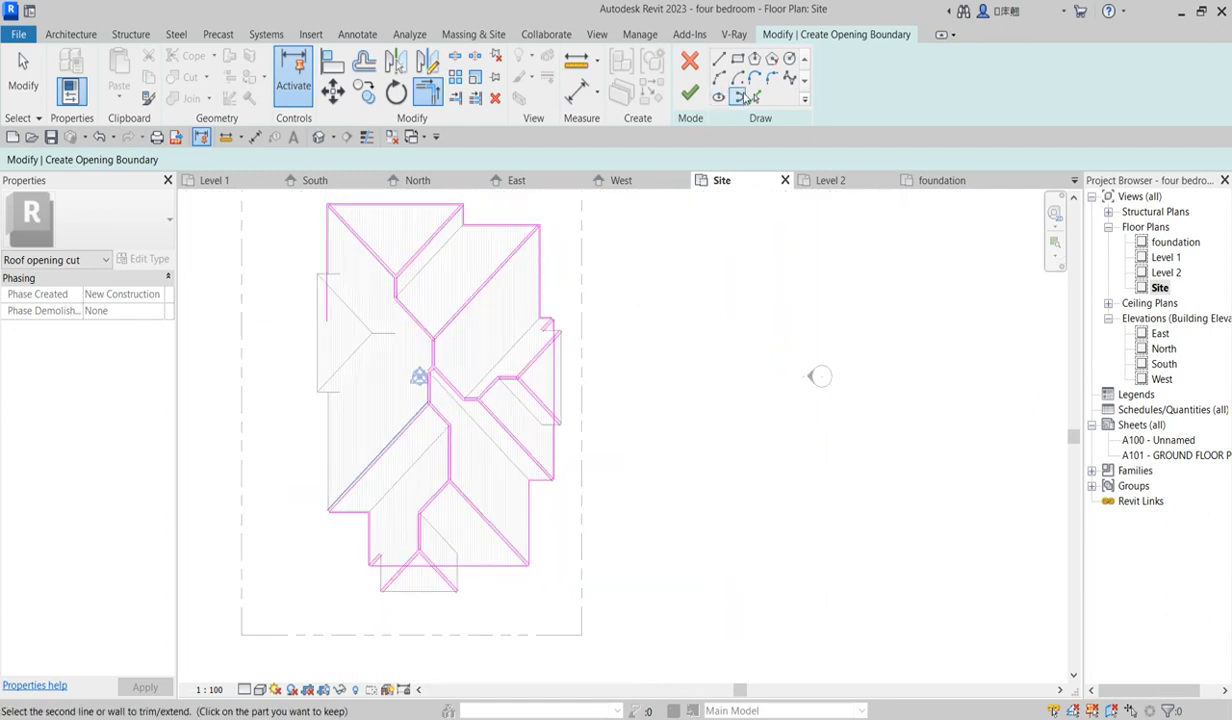
left_click(755, 97)
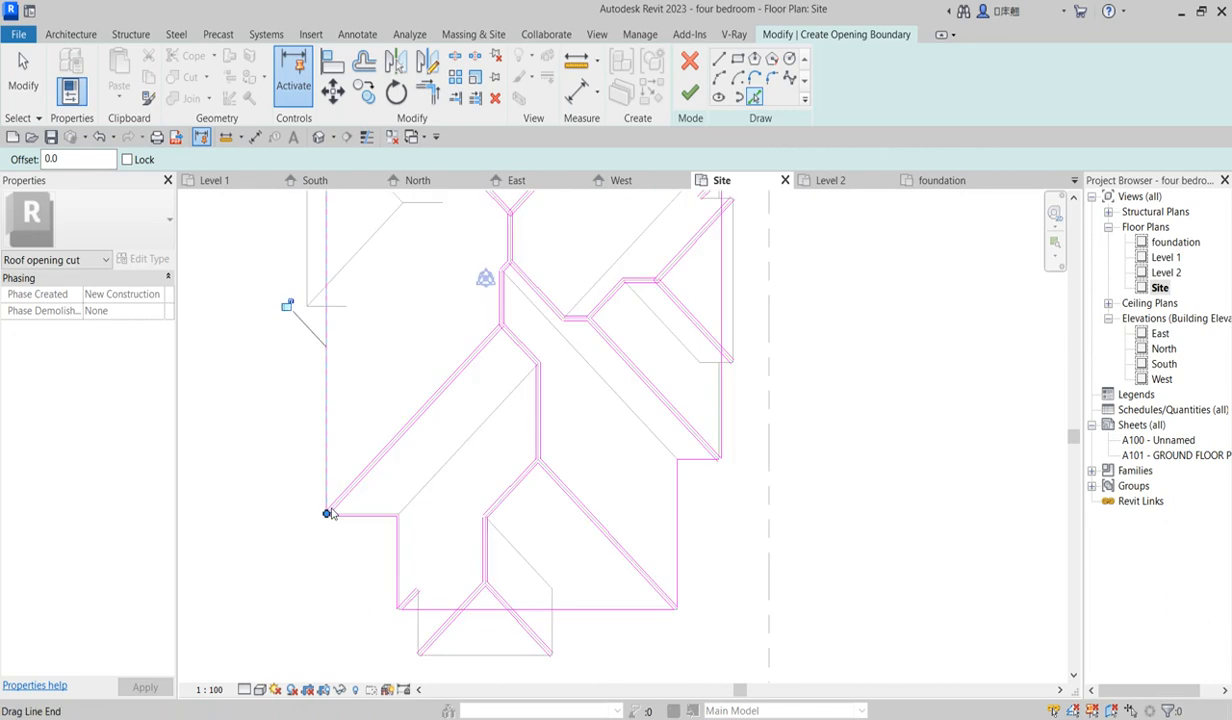
scroll(331, 513, "up", 3)
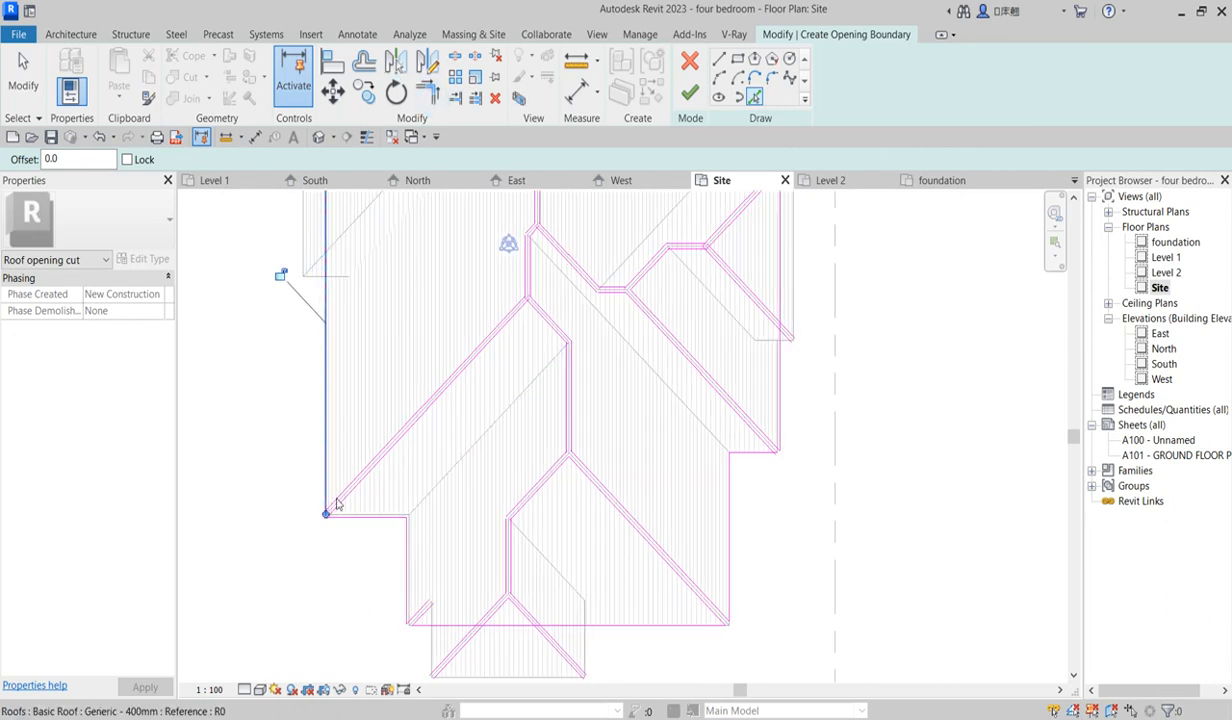
scroll(352, 565, "down", 3)
scroll(333, 298, "up", 3)
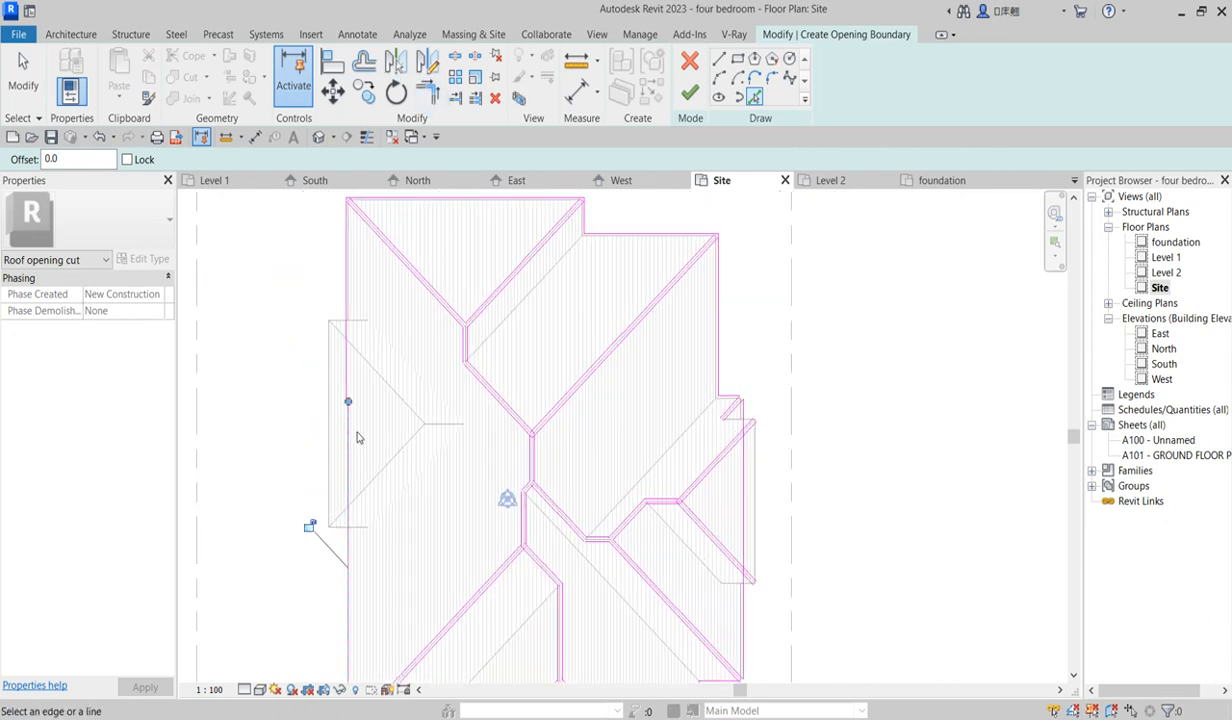
scroll(367, 458, "down", 1)
scroll(350, 490, "up", 1)
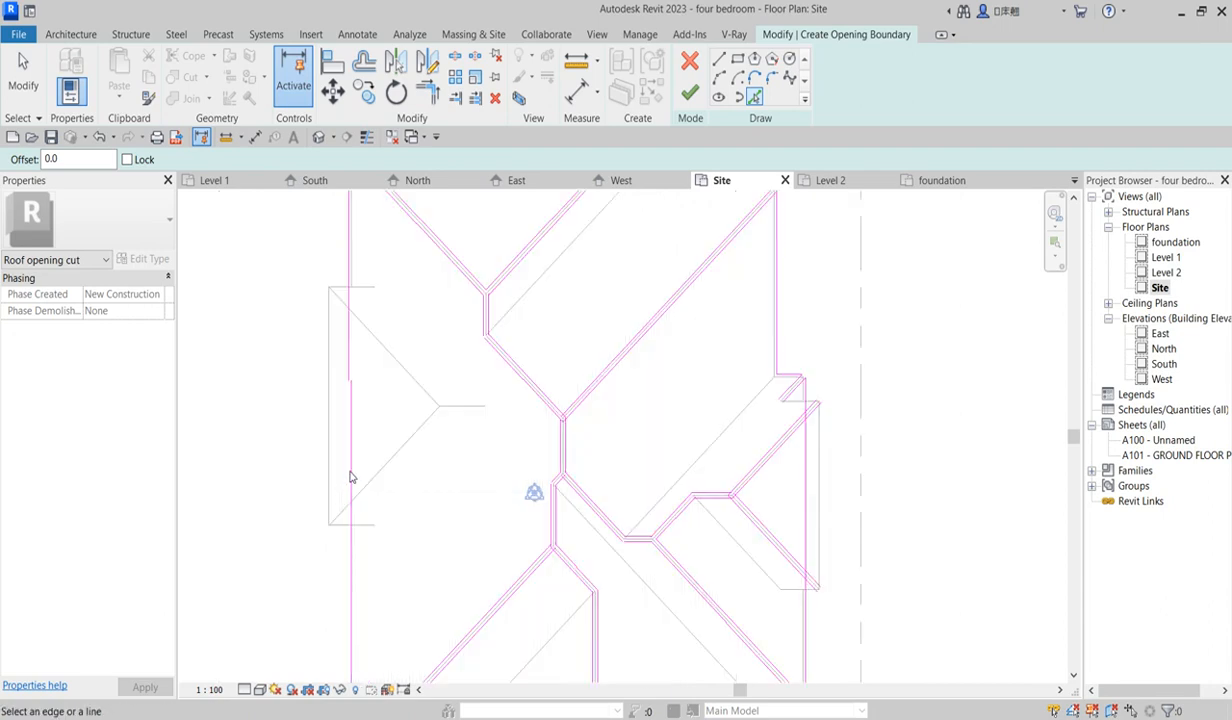
key("Escape")
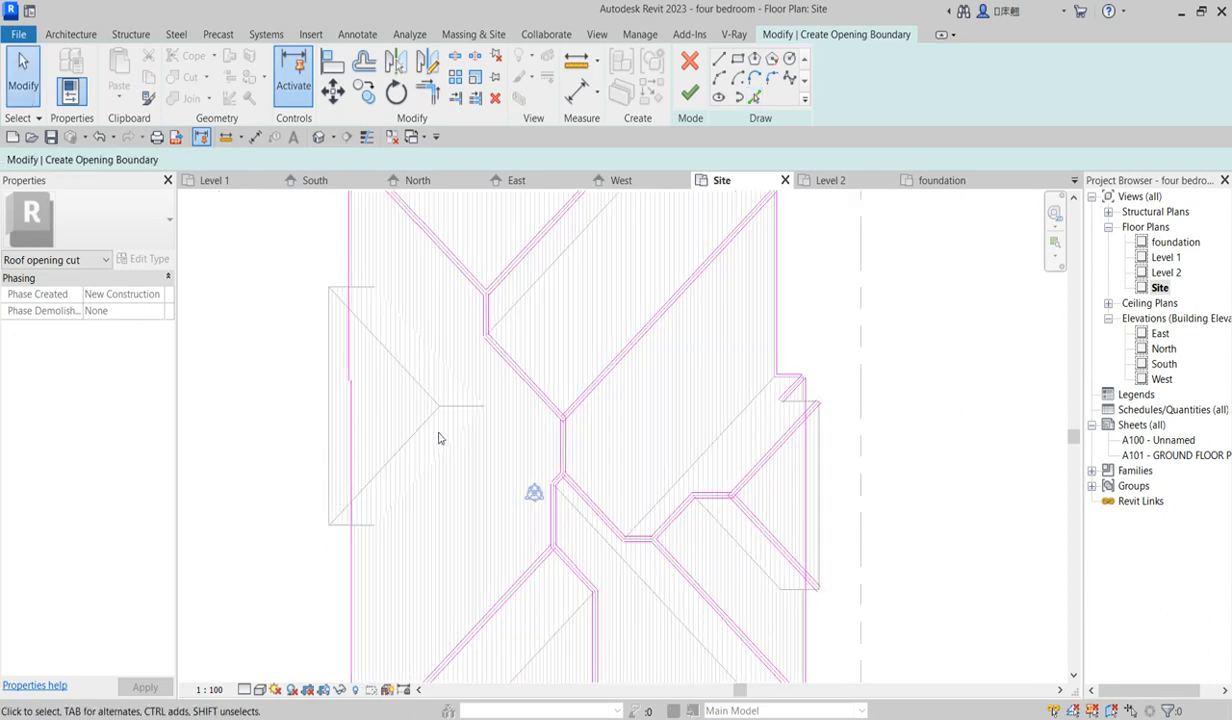
left_click(352, 523)
key("Delete")
Extend the upper west edge line down to the hip line at the roof's southwest corner using Trim/Extend to Corner
scroll(354, 488, "down", 3)
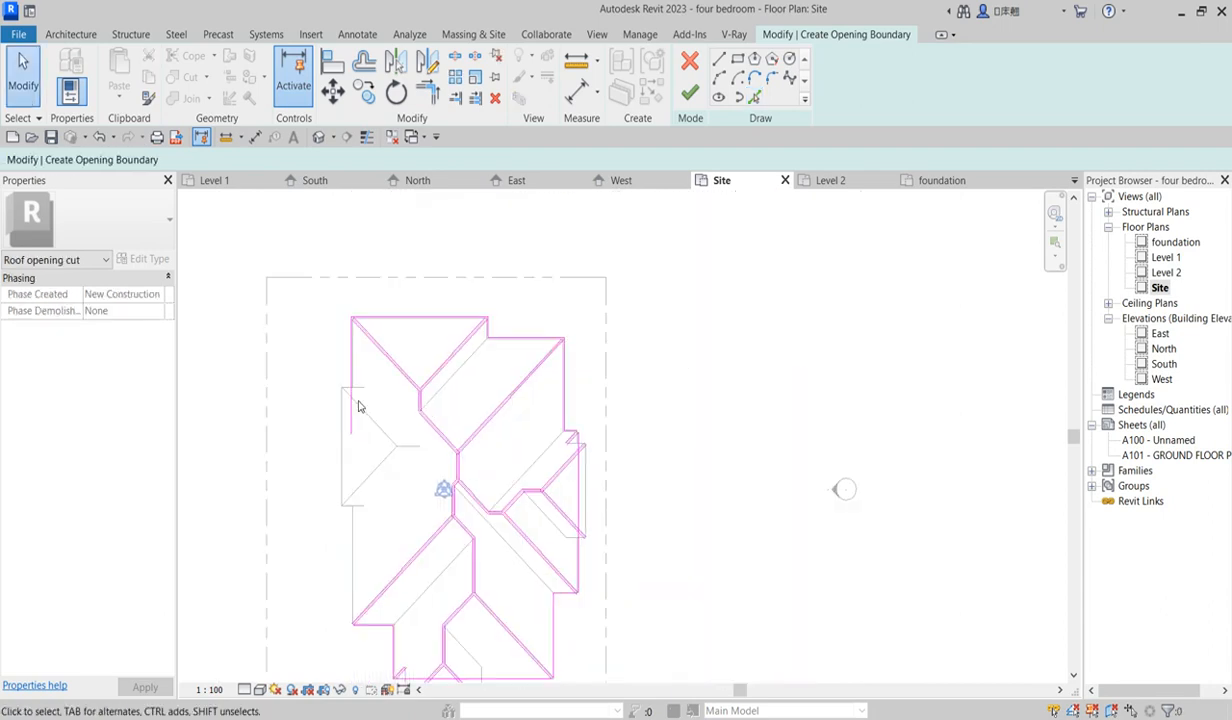
left_click(427, 100)
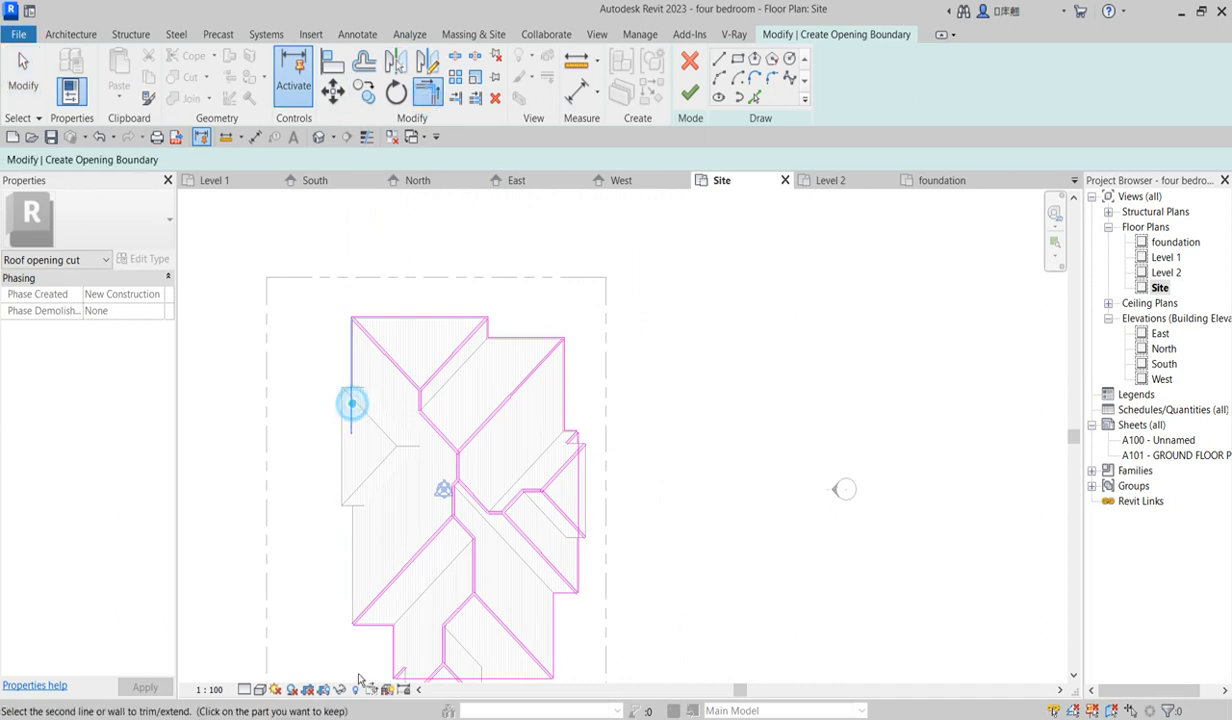
scroll(360, 635, "up", 5)
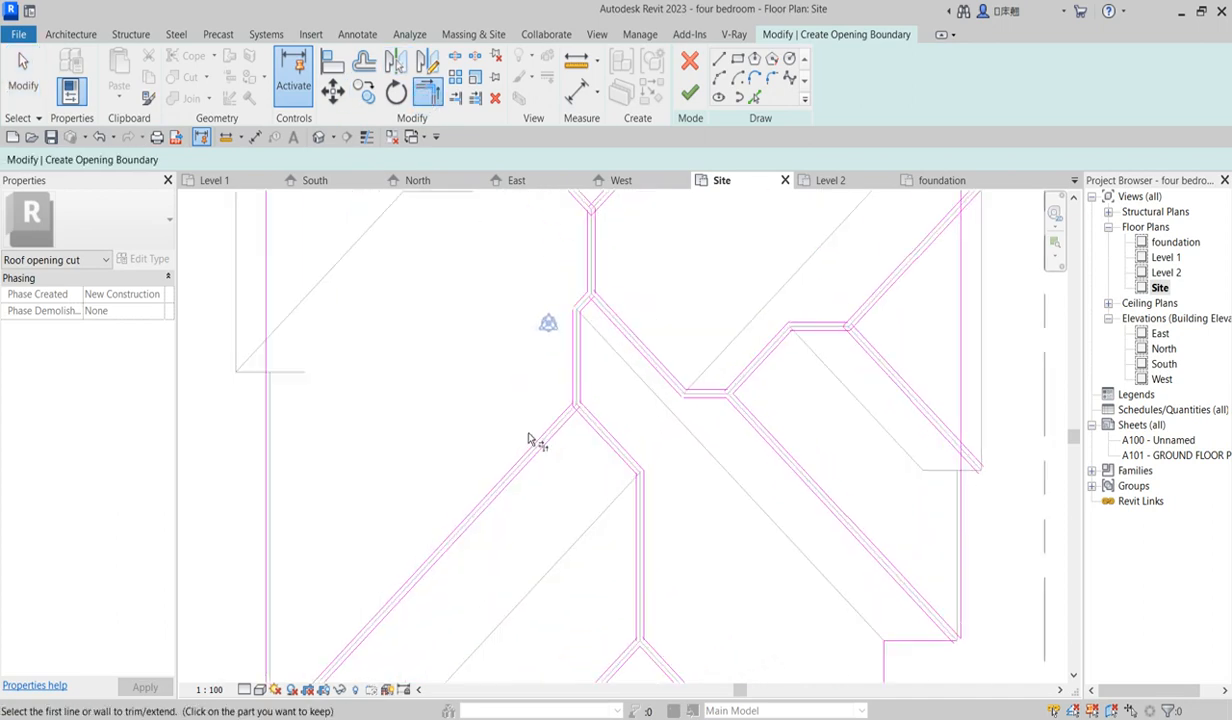
Trim the offset lines into clean corners at the junction where the southwest hip meets the central ridge
scroll(528, 435, "up", 2)
left_click(588, 411)
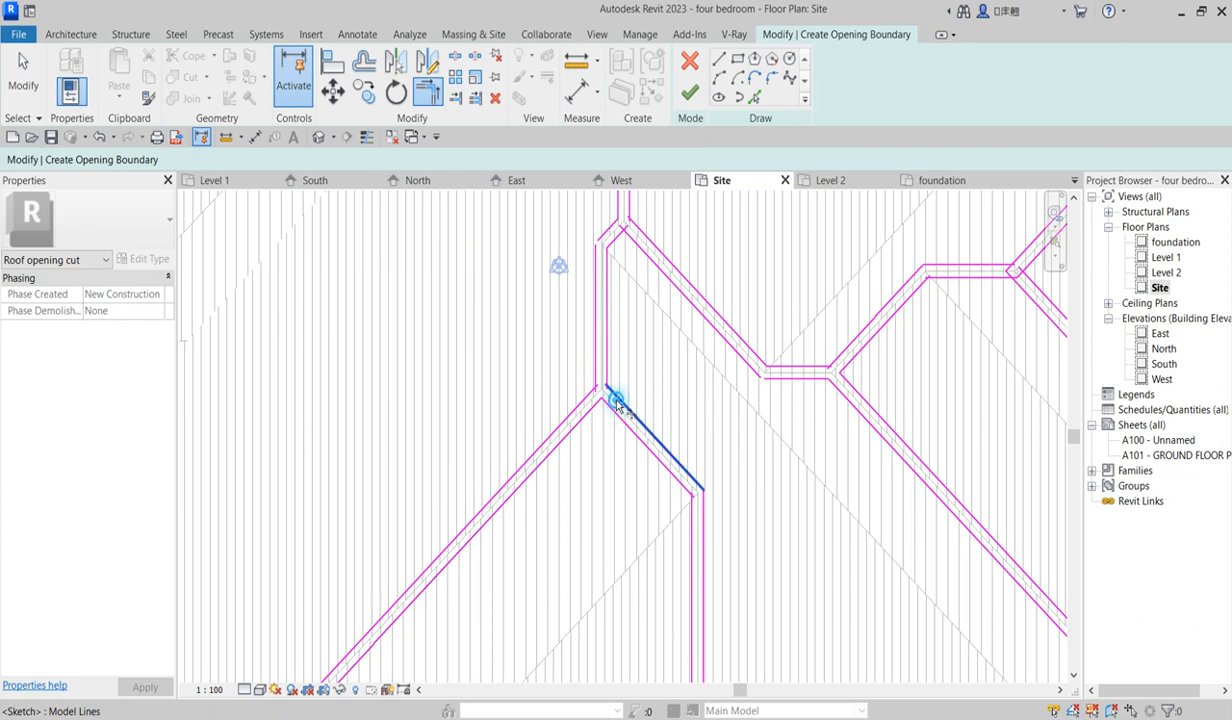
left_click(597, 361)
left_click(578, 405)
scroll(584, 598, "down", 2)
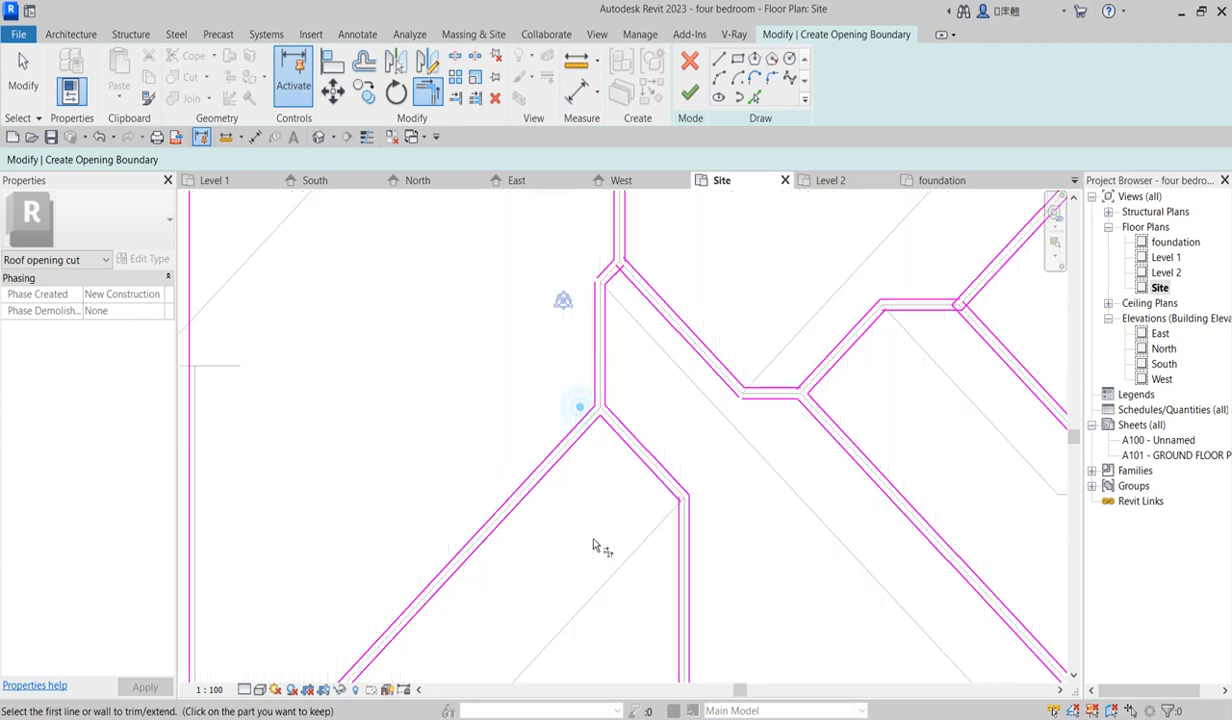
Trim the offset lines into corners at both ends of the short vertical ridge in the roof's centre
scroll(621, 350, "up", 2)
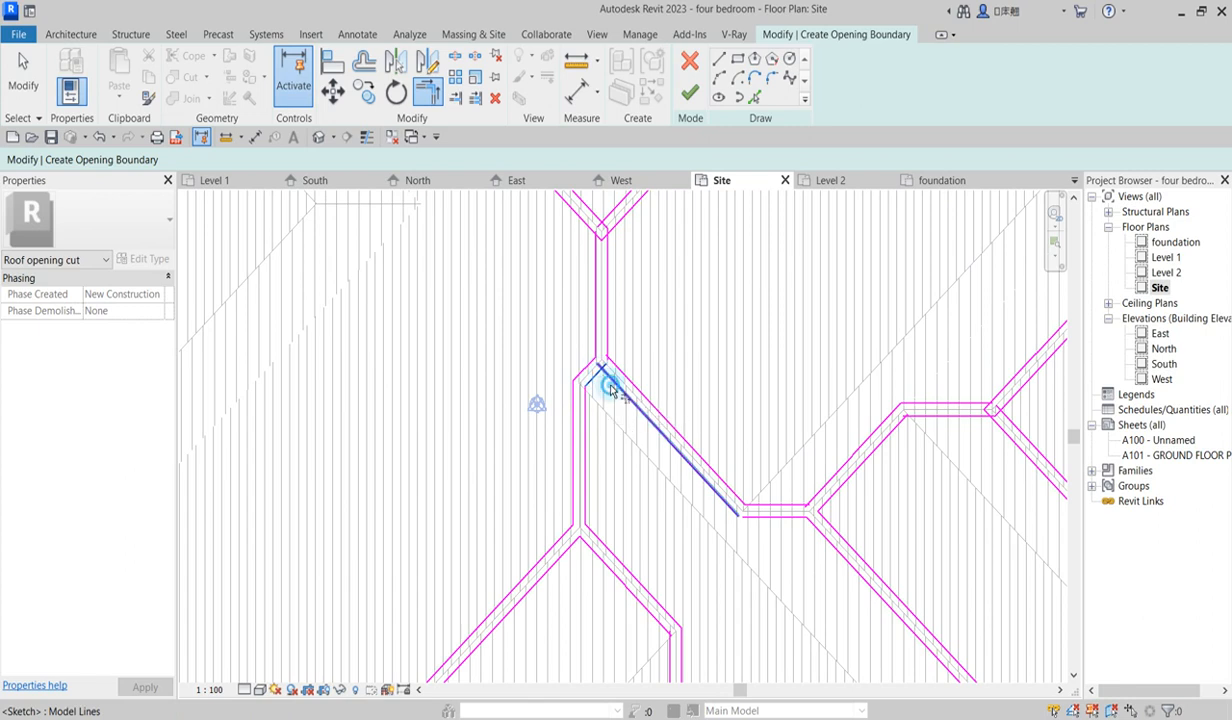
left_click(610, 338)
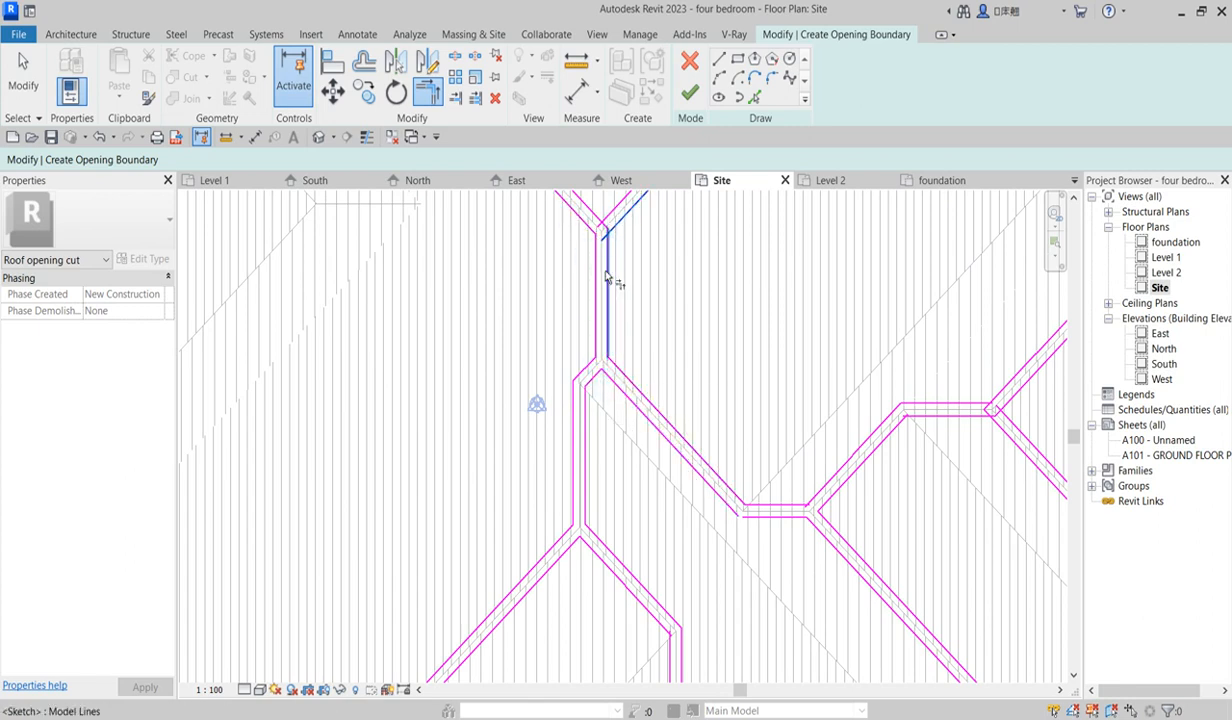
left_click(607, 273)
scroll(617, 388, "down", 3)
left_click(631, 270)
left_click(587, 270)
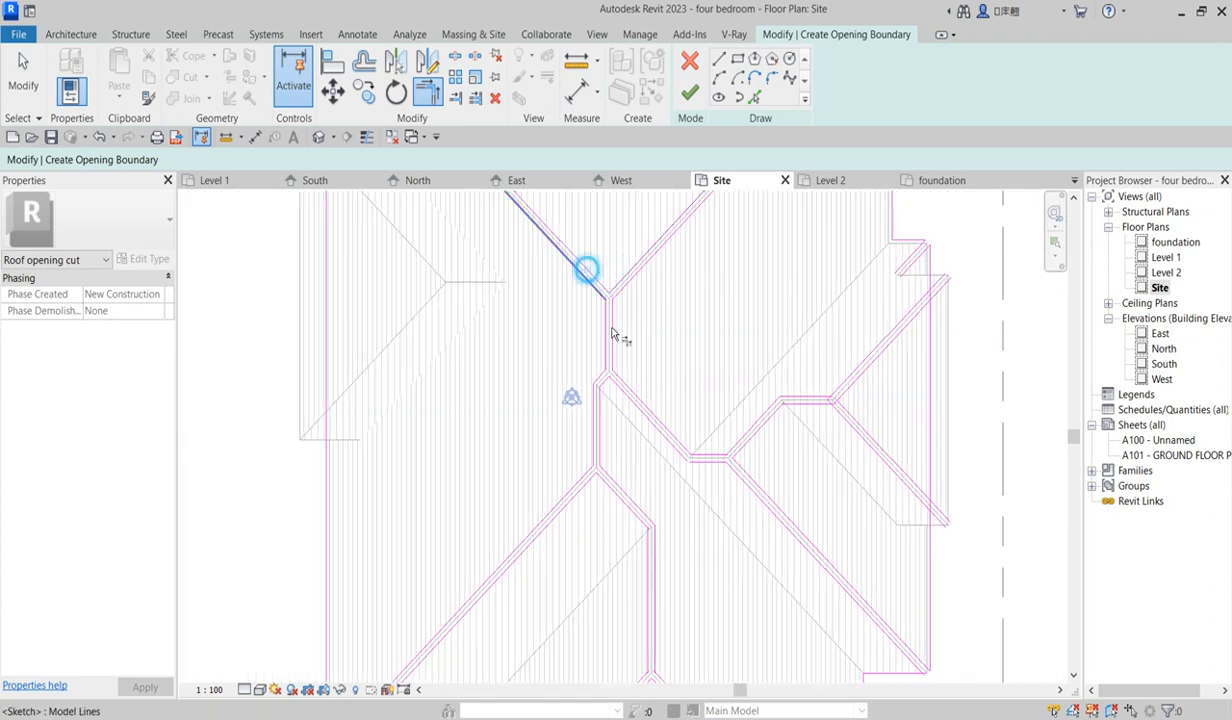
Trim the paired lines into corners at the bend below the northwest ridge junction
scroll(600, 357, "down", 3)
scroll(566, 283, "up", 5)
left_click(552, 294)
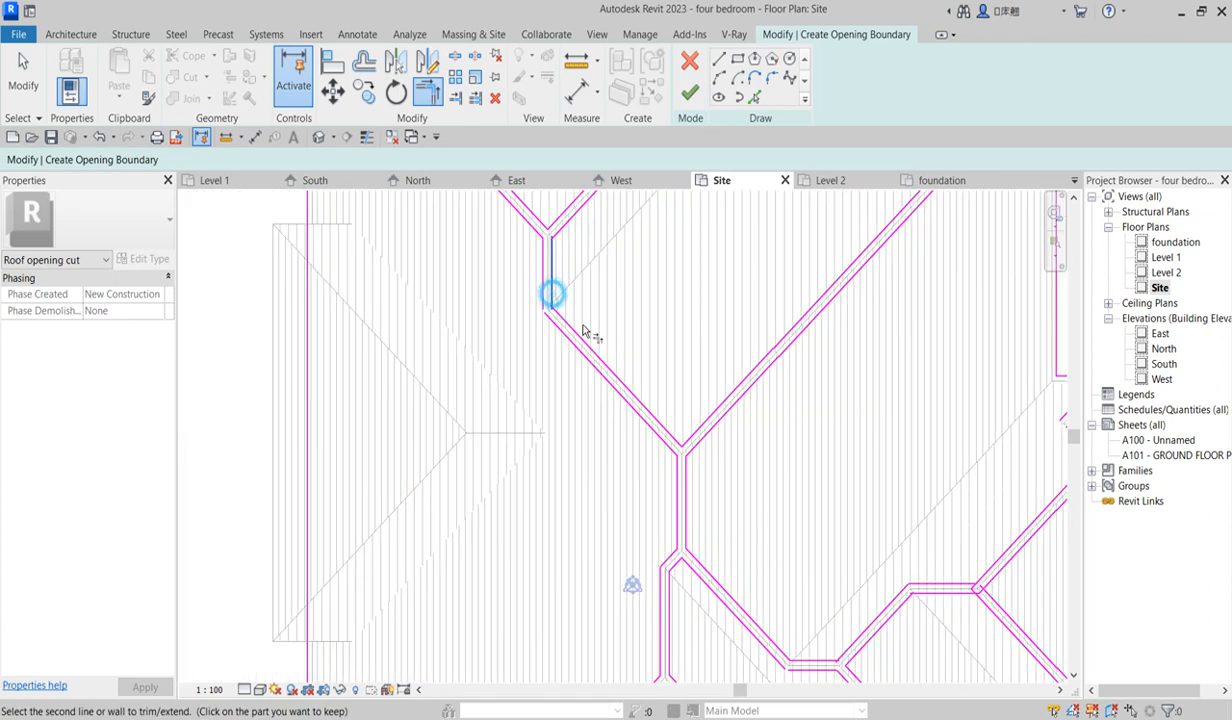
left_click(541, 297)
scroll(605, 500, "down", 3)
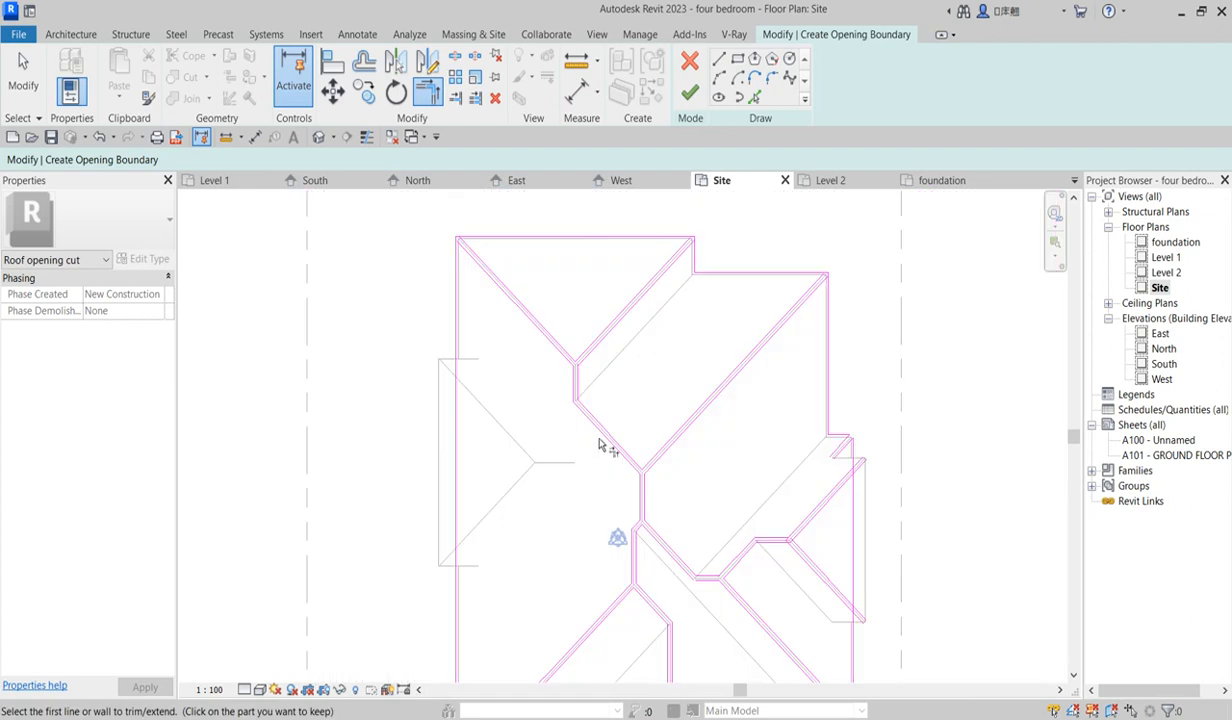
scroll(594, 360, "up", 5)
left_click(577, 390)
left_click(548, 353)
left_click(560, 397)
scroll(588, 487, "down", 2)
Trim the hip lines and edge lines into corners at both ends of the roof's north edge
scroll(748, 215, "up", 3)
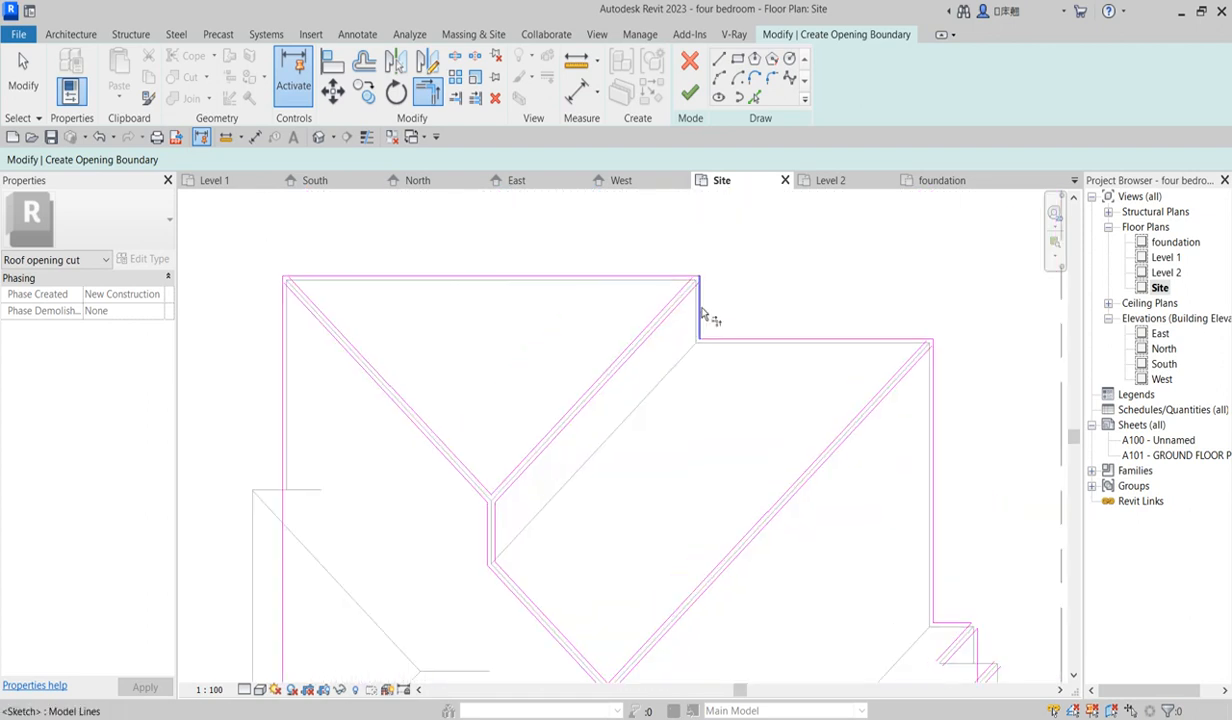
left_click(692, 289)
left_click(684, 285)
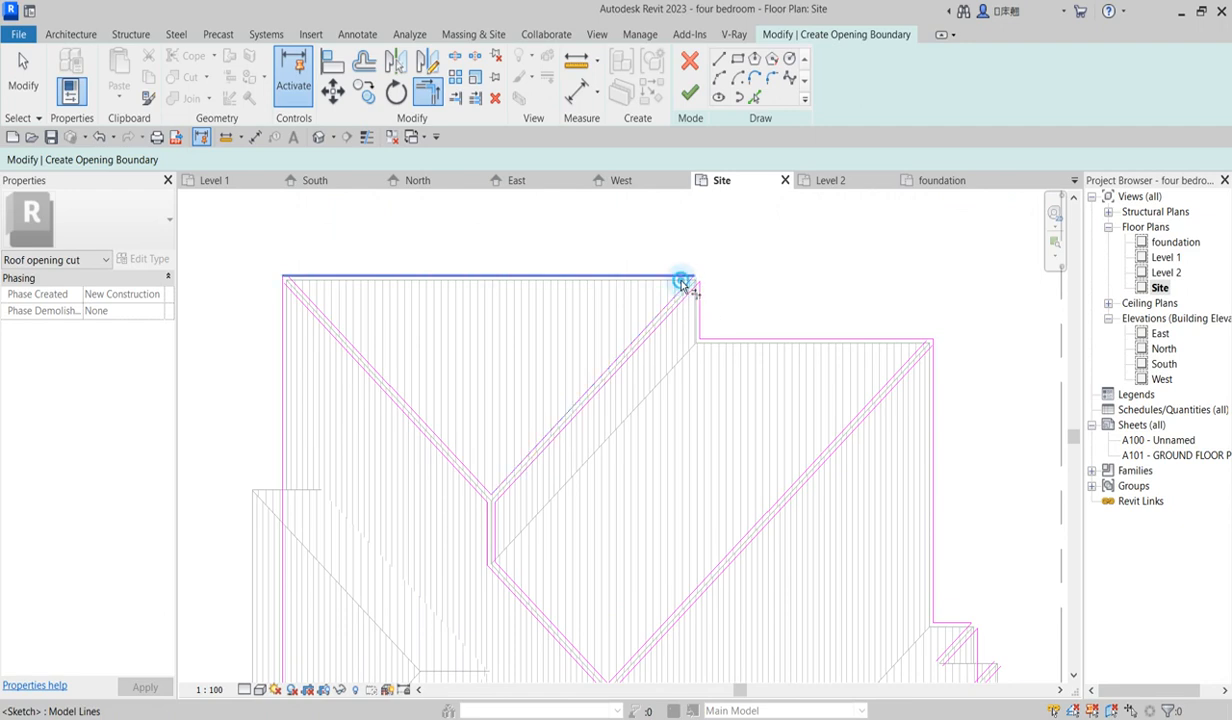
left_click(318, 306)
left_click(328, 278)
left_click(316, 316)
left_click(289, 341)
Trim the diagonal hip lines with the edge lines at the outer northeast roof corner
scroll(408, 331, "down", 2)
scroll(700, 358, "up", 2)
left_click(696, 352)
left_click(706, 373)
left_click(688, 346)
left_click(685, 333)
Trim the remaining loose sketch line ends into a corner along the roof's east side
scroll(727, 334, "down", 3)
scroll(731, 486, "up", 2)
scroll(729, 436, "up", 4)
left_click(724, 424)
left_click(717, 398)
scroll(742, 328, "down", 8)
scroll(729, 532, "up", 3)
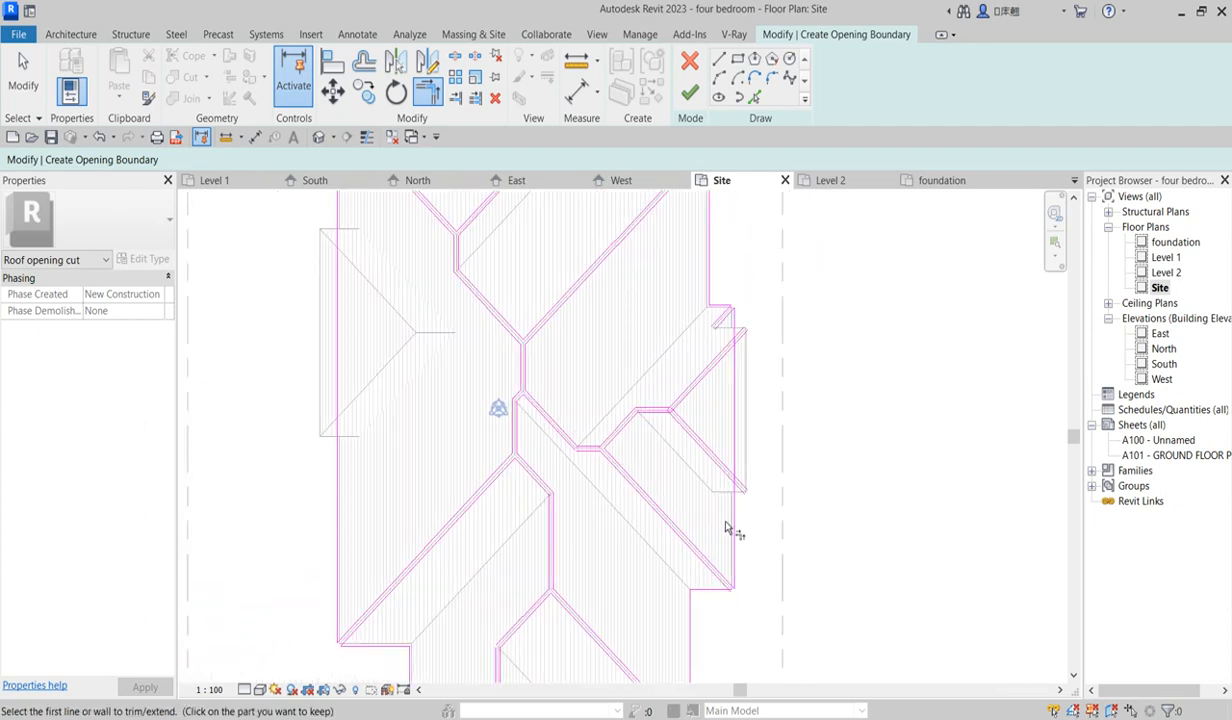
Delete the boundary lines along the short ridge and the two diagonal hips of the east projection
key("Escape")
scroll(701, 421, "up", 4)
left_click_drag(660, 383, 567, 323)
key("Delete")
scroll(565, 425, "down", 2)
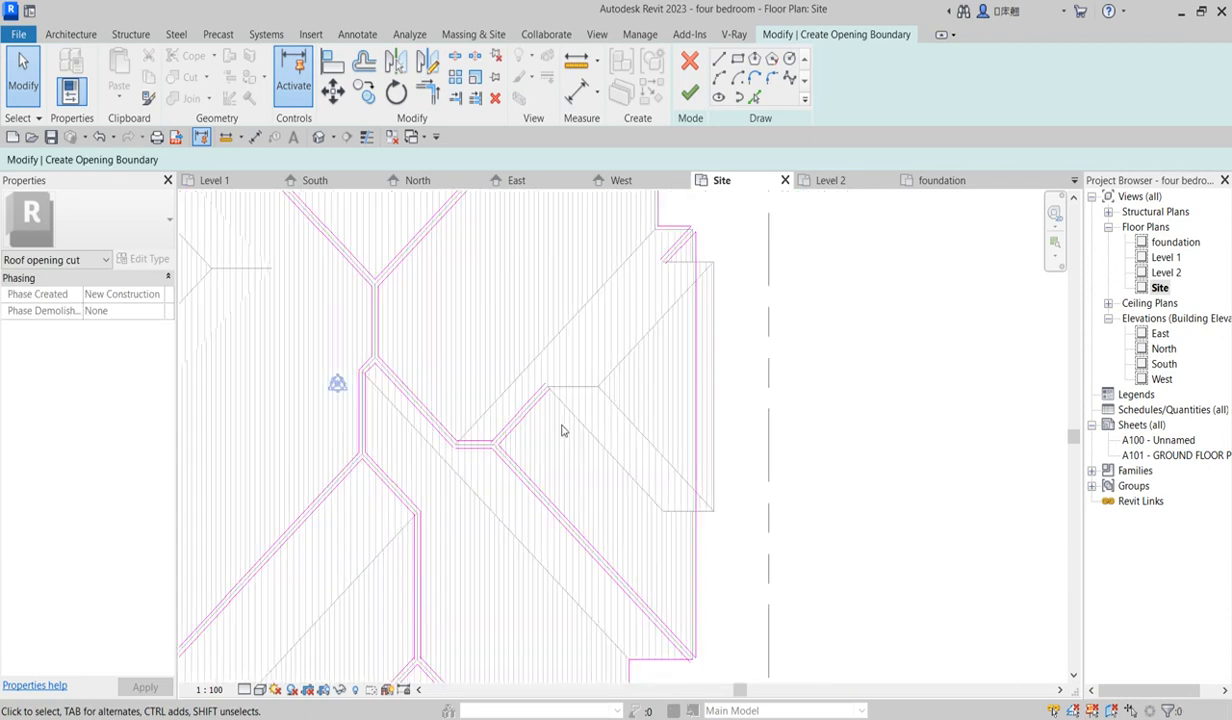
scroll(430, 430, "up", 1)
scroll(516, 430, "down", 4)
scroll(497, 434, "up", 3)
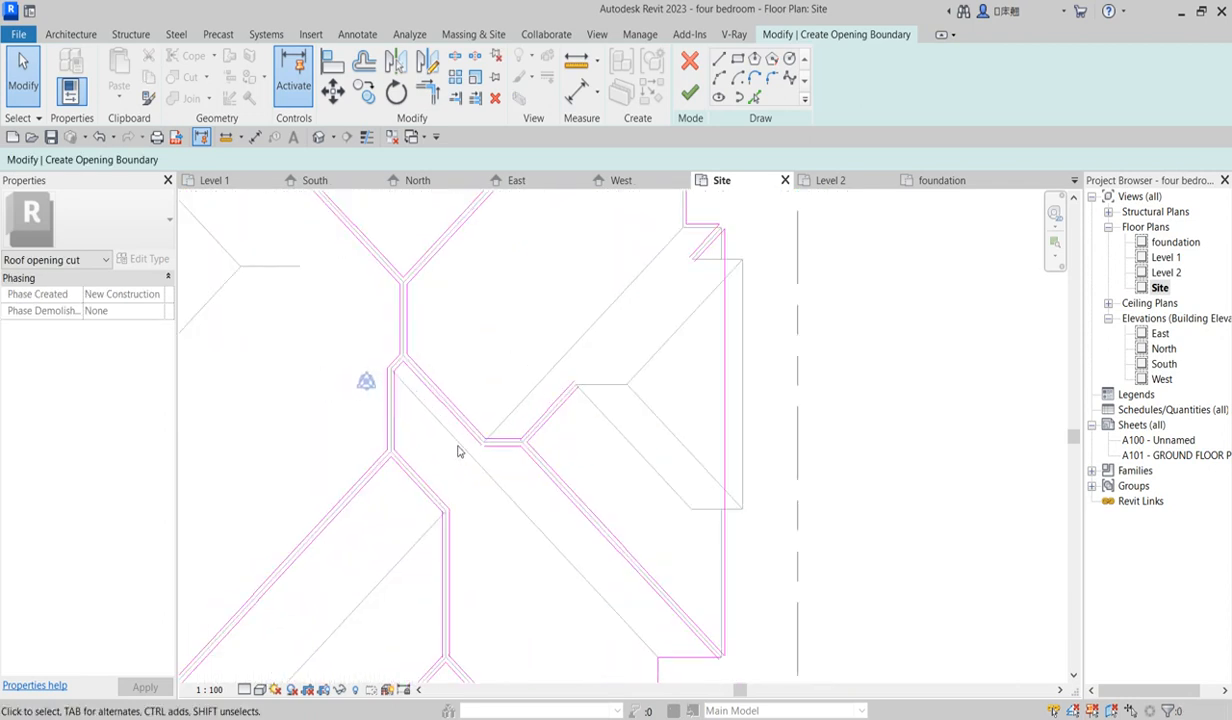
scroll(545, 447, "up", 2)
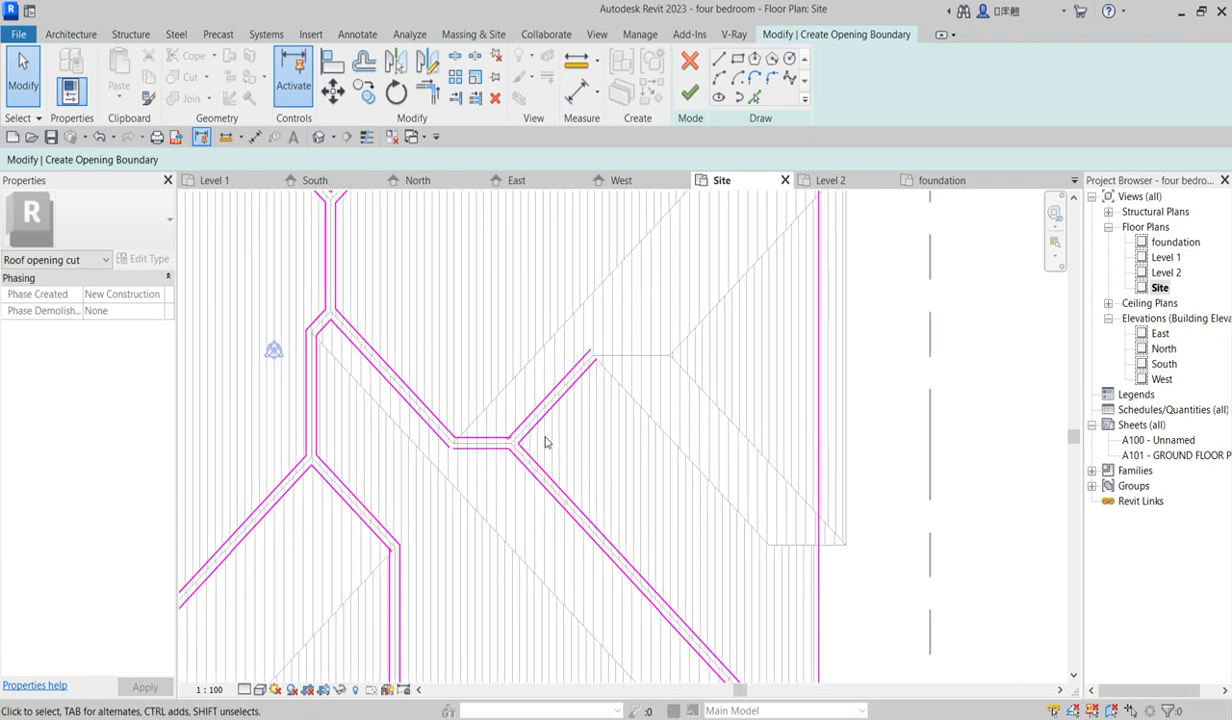
scroll(545, 443, "down", 5)
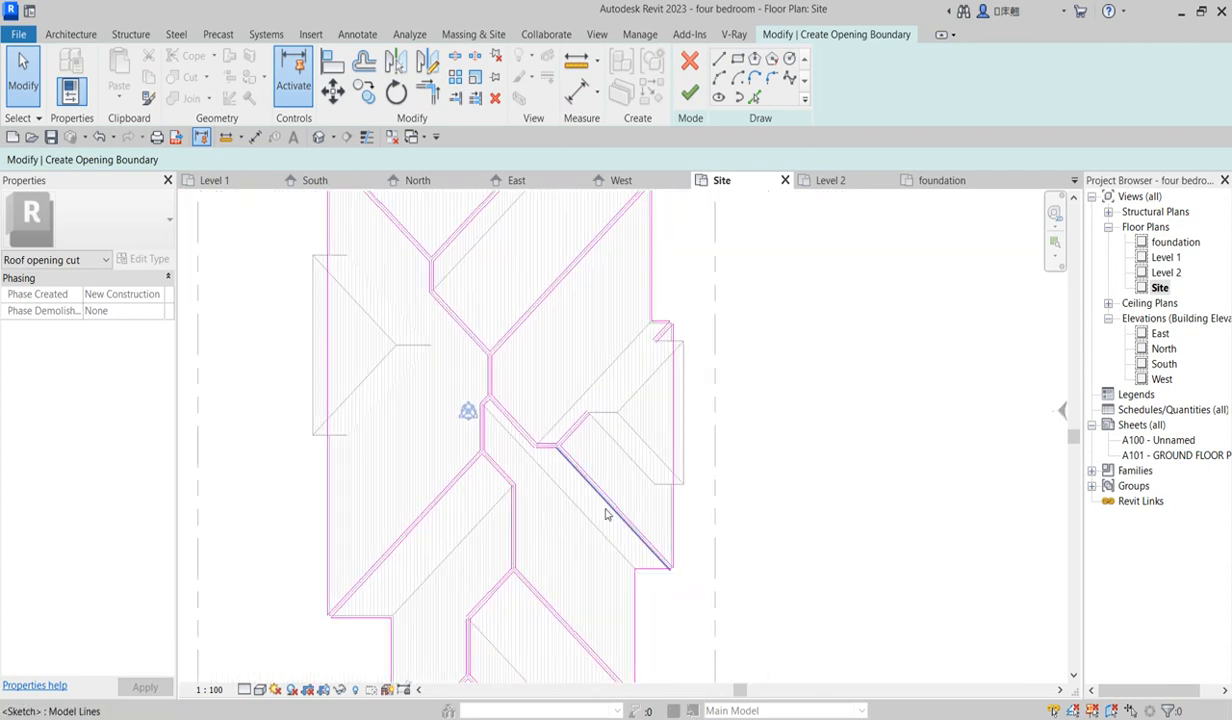
Join the short diagonal pieces at the east side's upper outer corner with the hip lines from the short central ridge
scroll(600, 410, "up", 2)
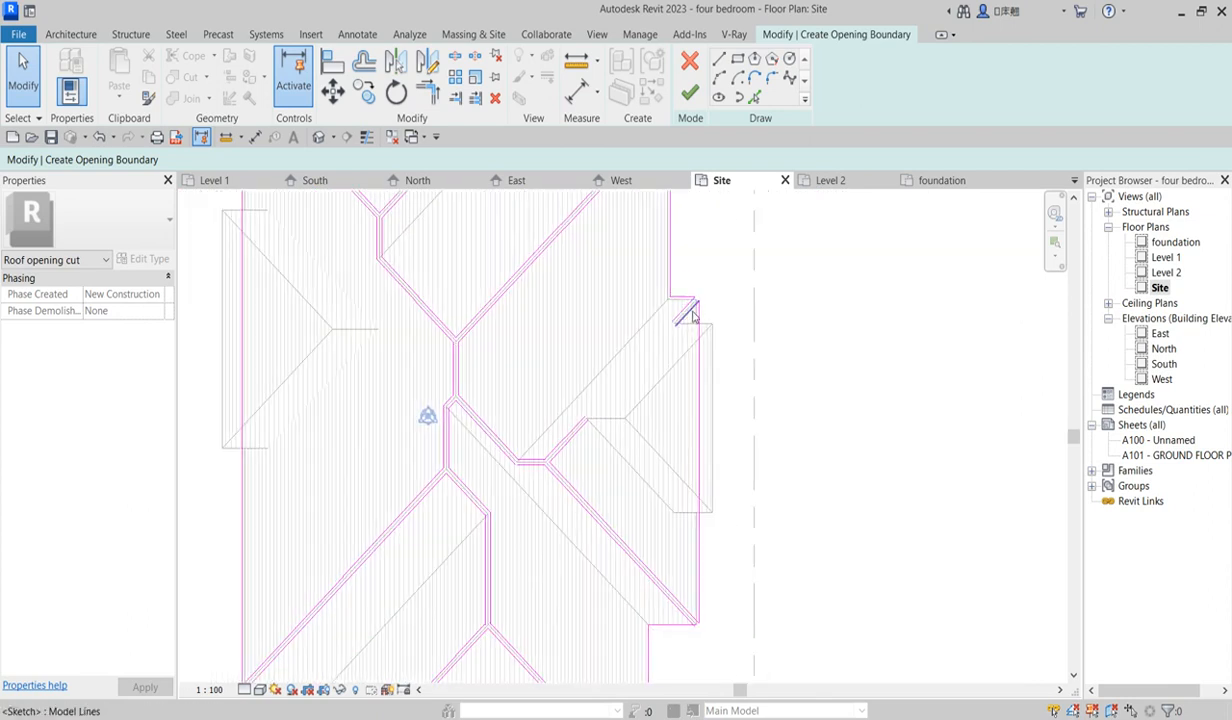
left_click(427, 90)
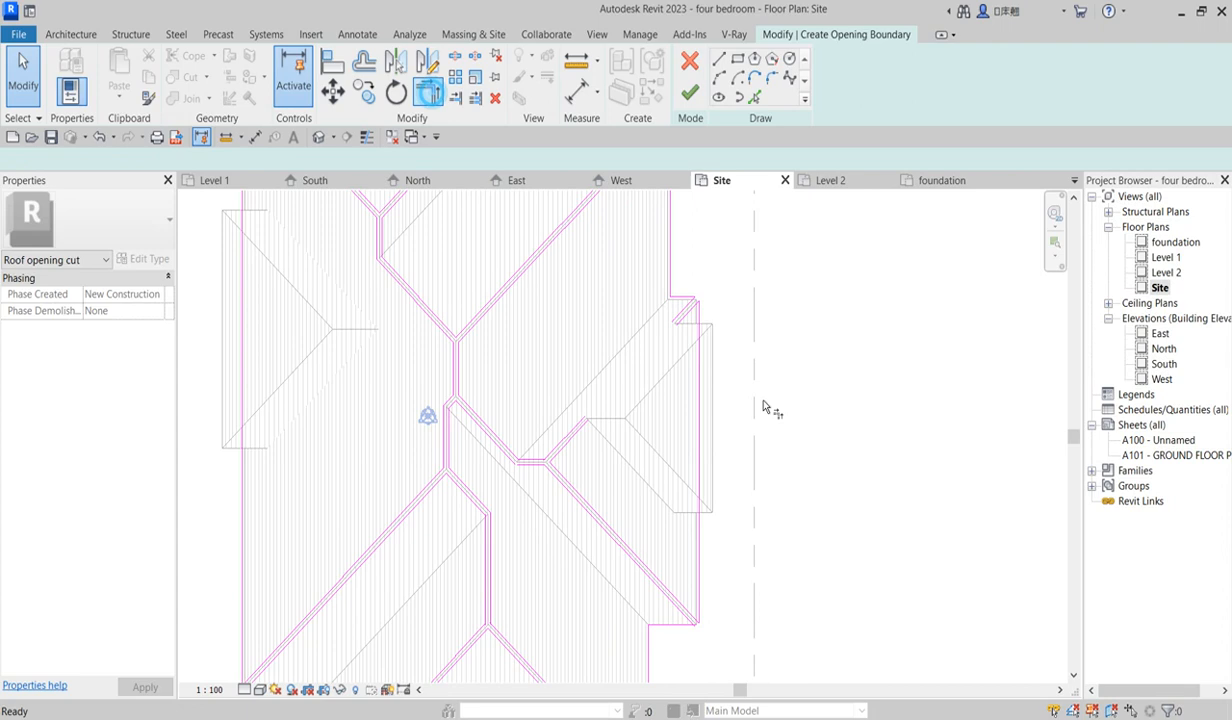
left_click(686, 322)
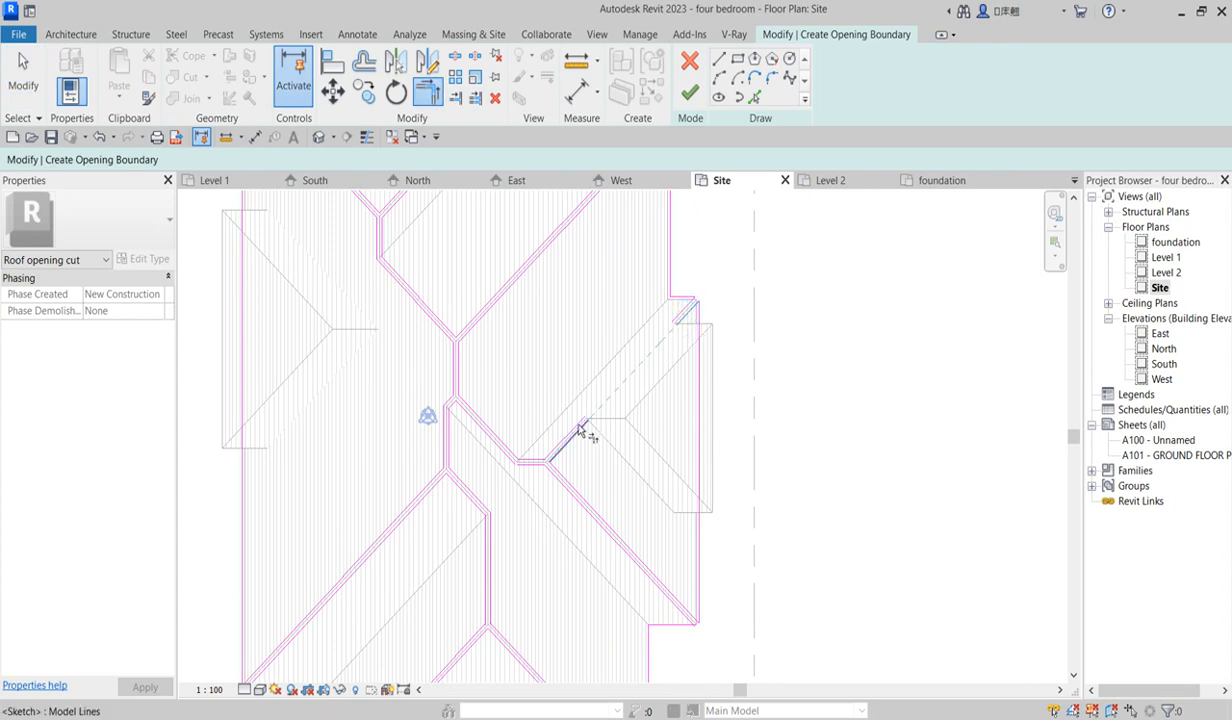
left_click(584, 432)
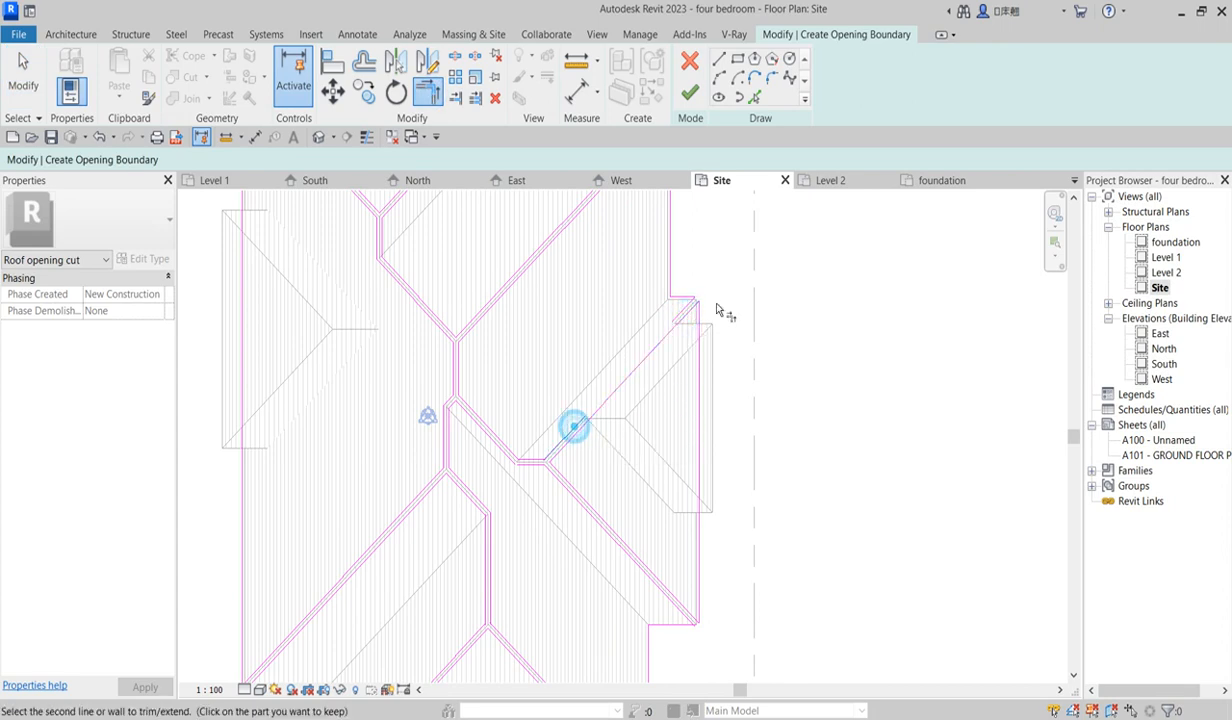
Trim the southeast hip line with the short horizontal edge line at the roof's east-side step
scroll(686, 338, "down", 2)
scroll(687, 481, "up", 5)
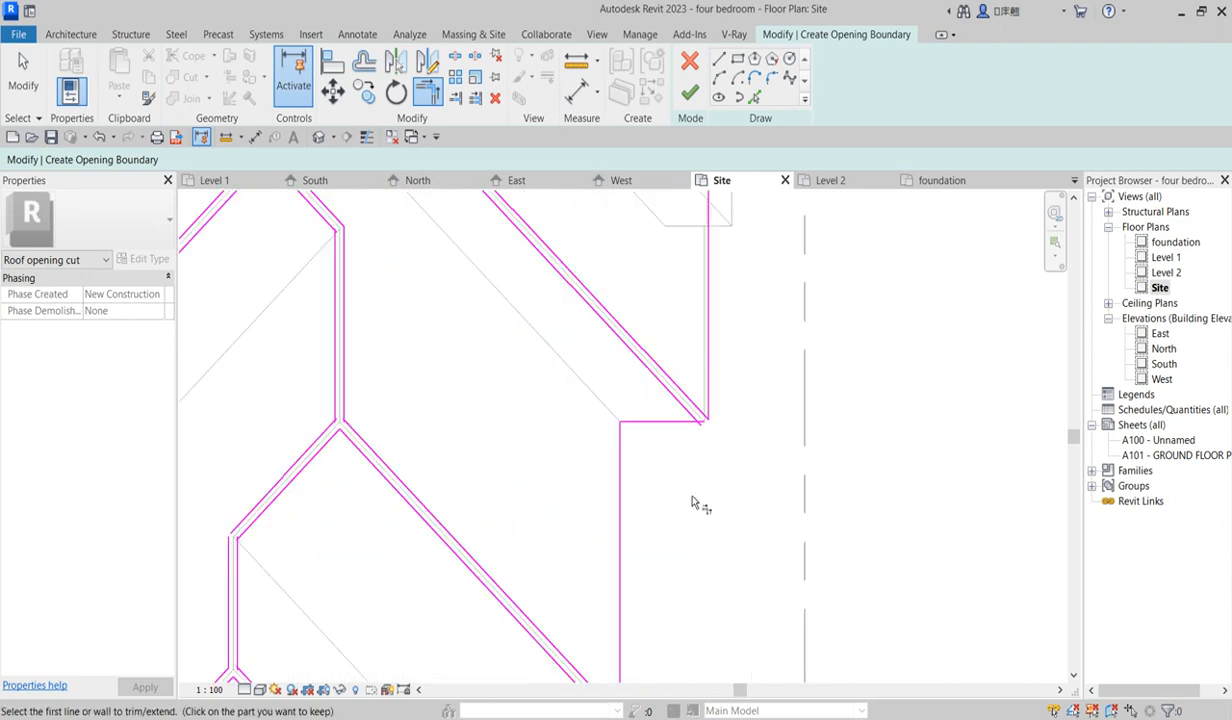
left_click(697, 412)
left_click(680, 421)
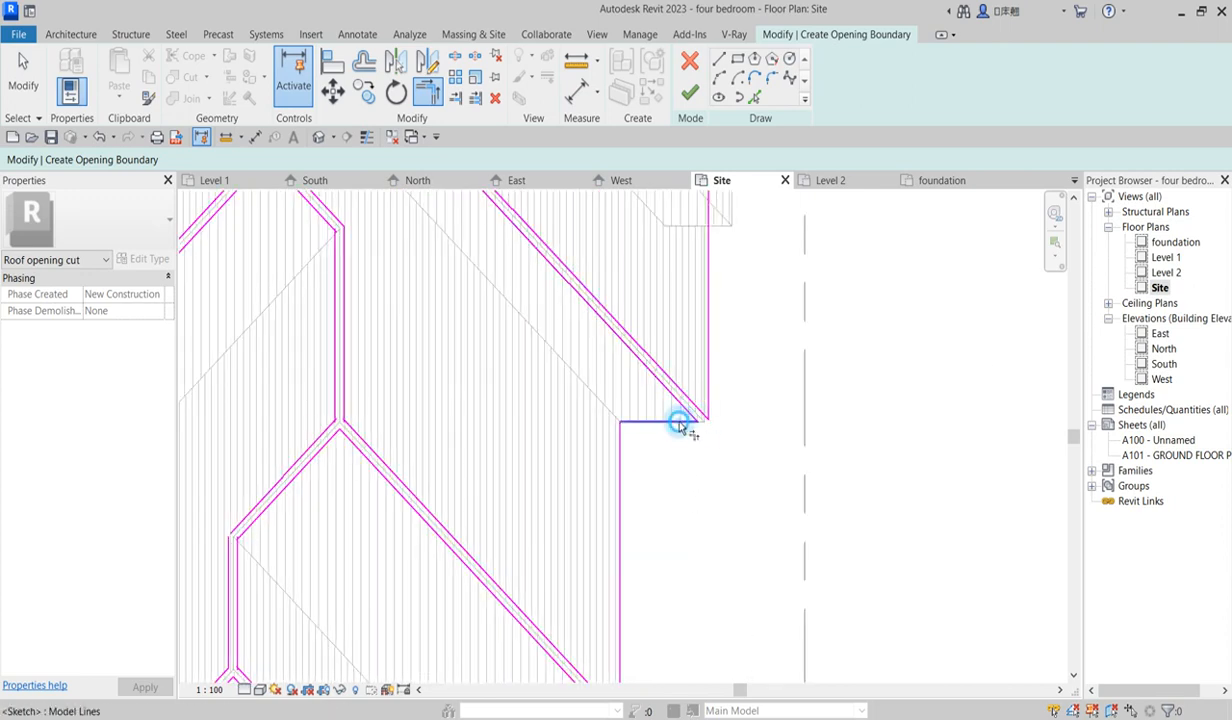
Trim both lines of the southern vertical ridge into corners with the diagonal hip lines at its lower end
scroll(723, 500, "down", 2)
scroll(656, 528, "up", 1)
scroll(657, 530, "up", 1)
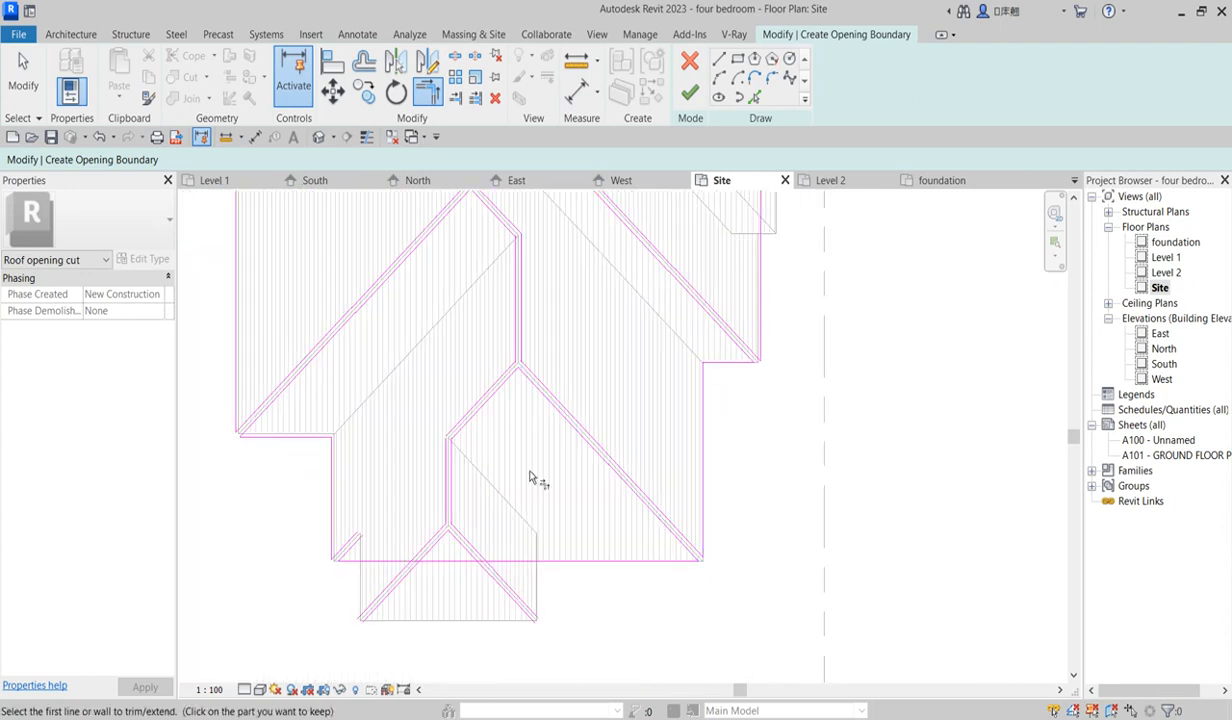
scroll(588, 366, "up", 2)
left_click(511, 365)
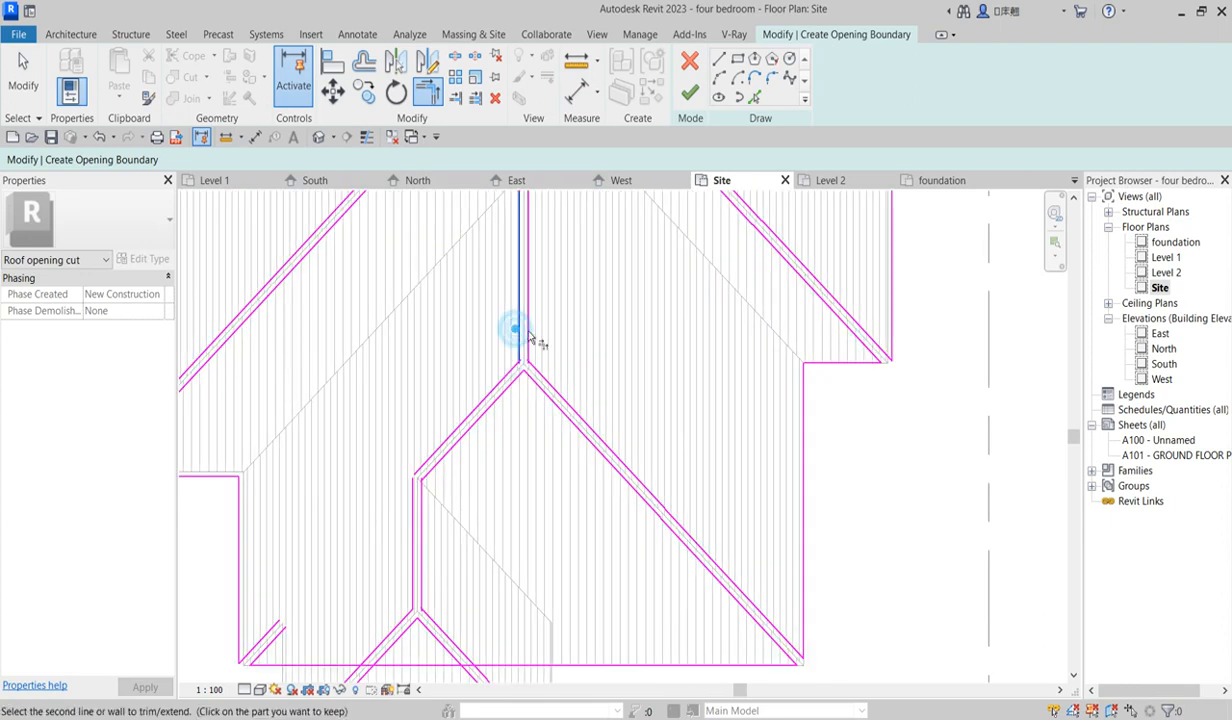
left_click(533, 337)
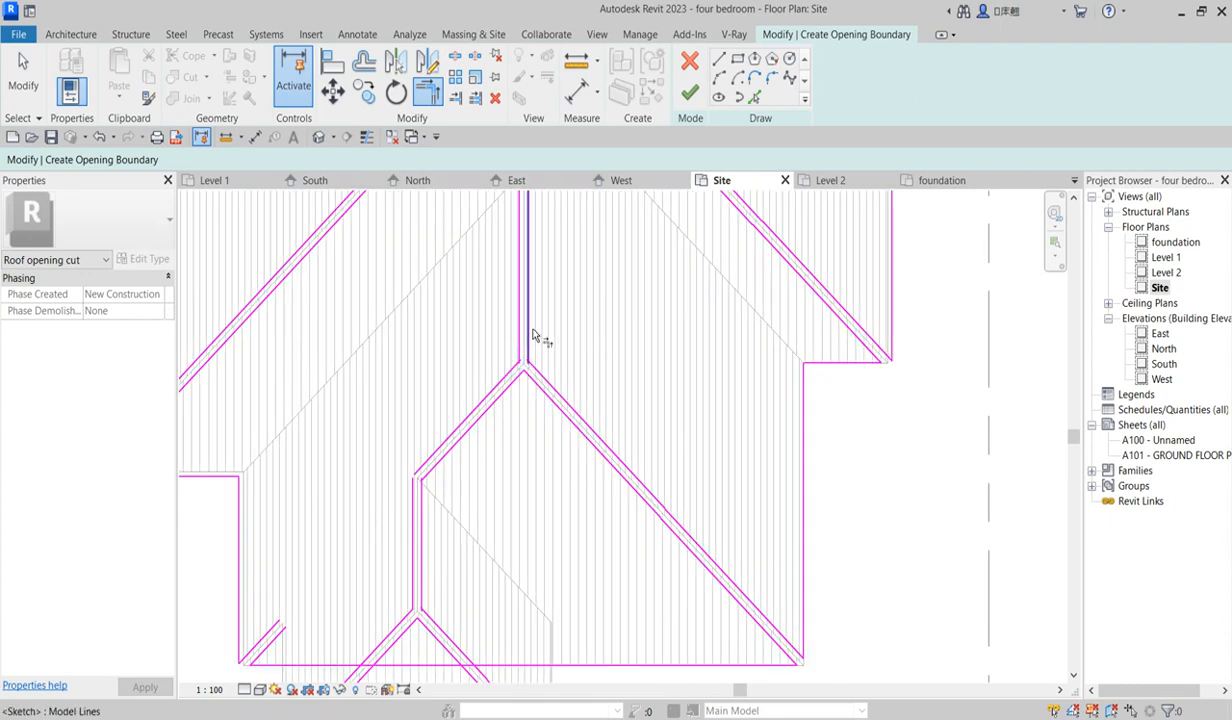
left_click(506, 374)
left_click(535, 337)
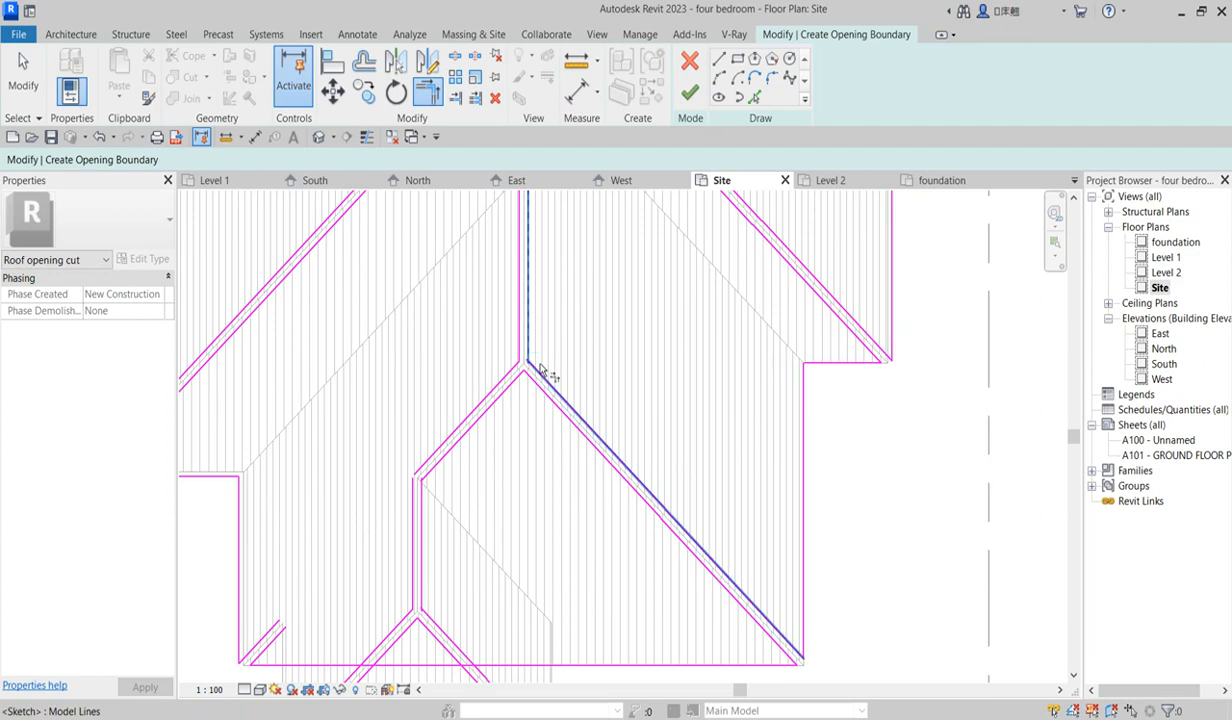
left_click(538, 364)
Try to extend the southwest hip line down to the roof's southwest corner, and undo the overlapping trim
scroll(561, 328, "down", 1)
middle_click_drag(561, 328, 605, 287)
scroll(504, 386, "up", 1)
left_click(495, 387)
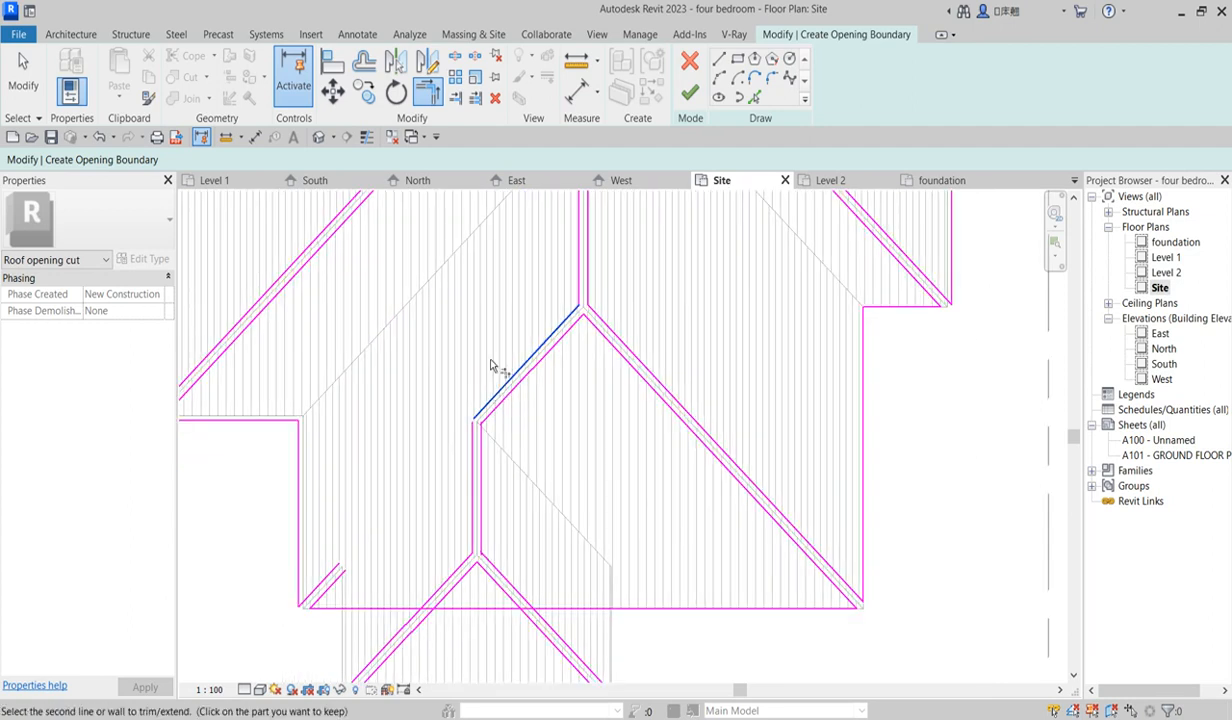
scroll(485, 387, "down", 2)
scroll(500, 432, "up", 2)
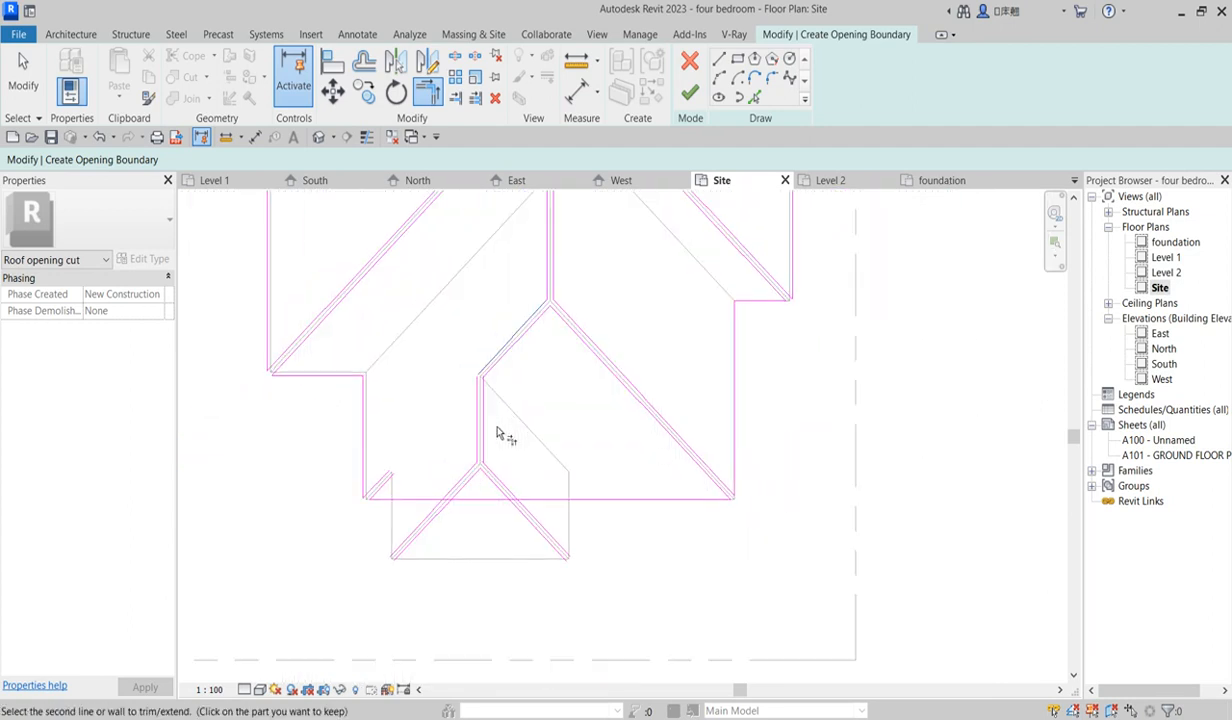
left_click(492, 364)
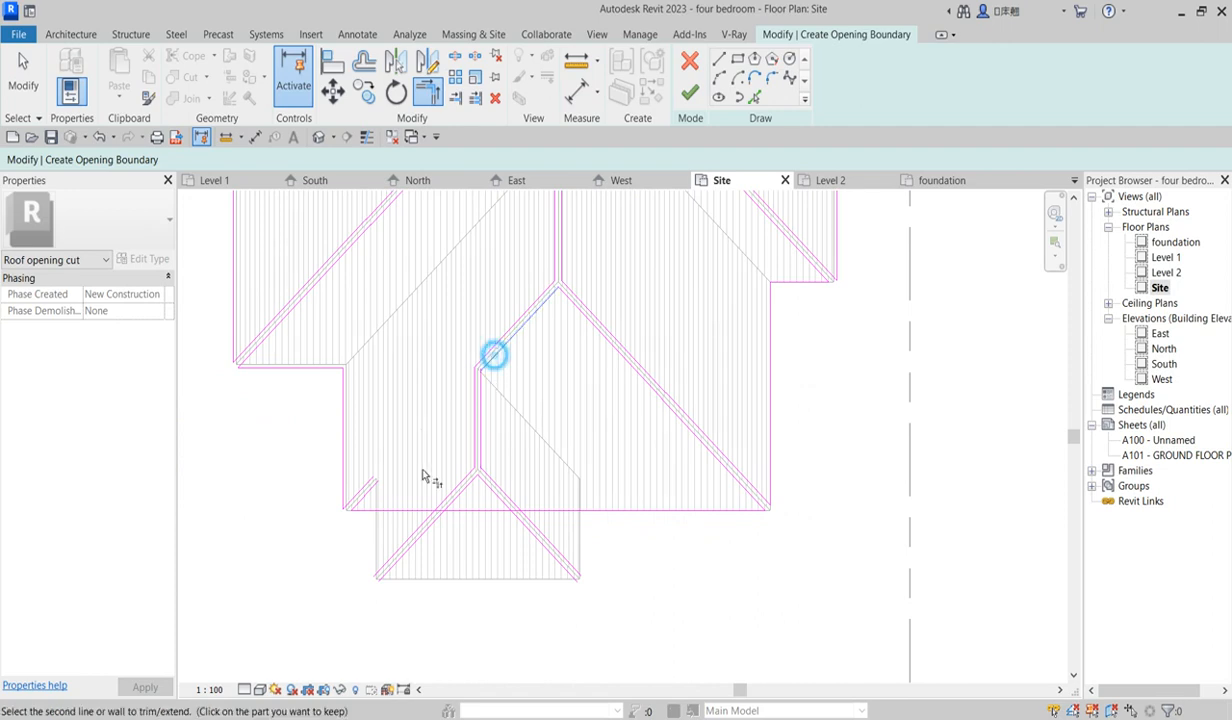
left_click(380, 511)
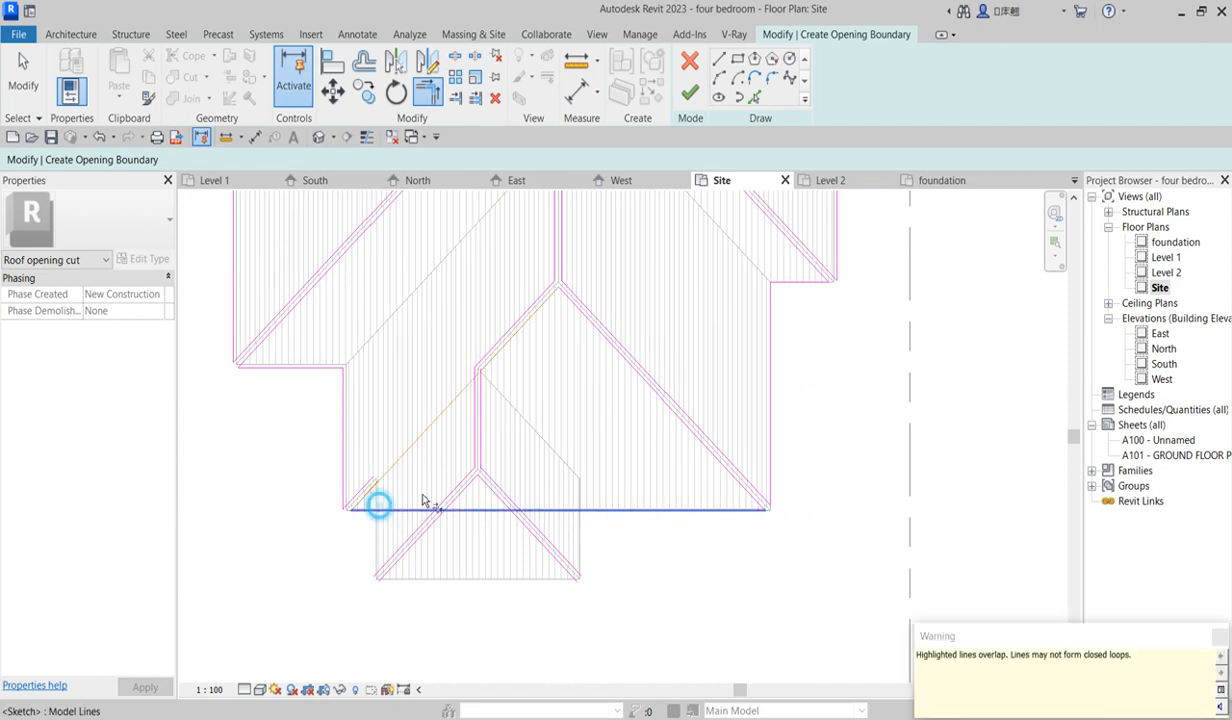
scroll(360, 490, "up", 2)
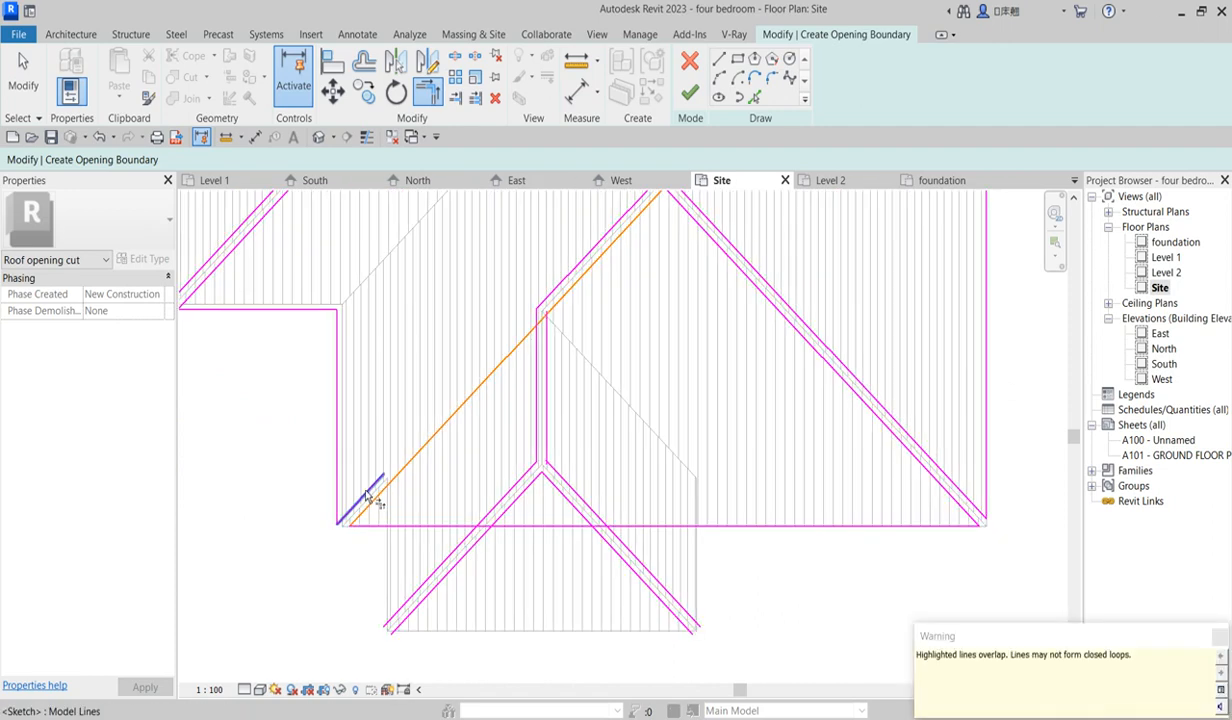
key("ctrl+z")
Join both southwest hip lines with the short diagonal pieces at the roof's southwest corner
scroll(342, 483, "up", 3)
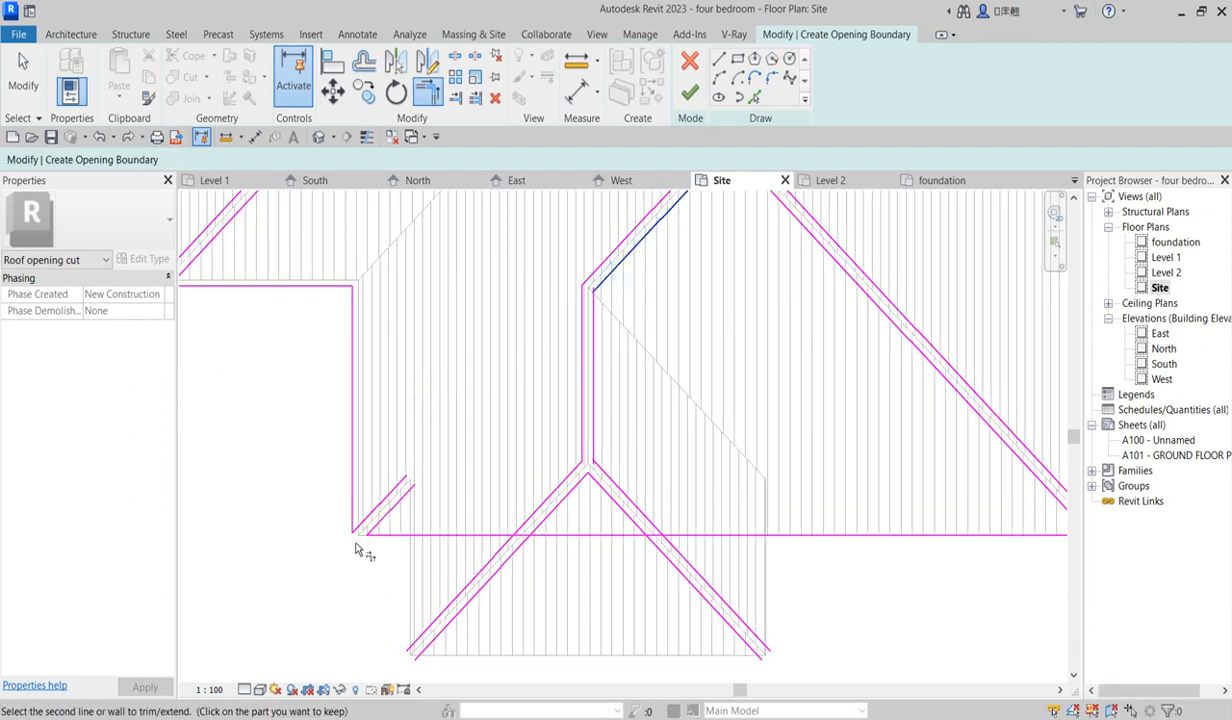
left_click(406, 510)
left_click(392, 490)
left_click(590, 278)
Delete the boundary lines along the ridge and both diagonal hips of the south projection
scroll(624, 325, "down", 3)
scroll(625, 430, "up", 2)
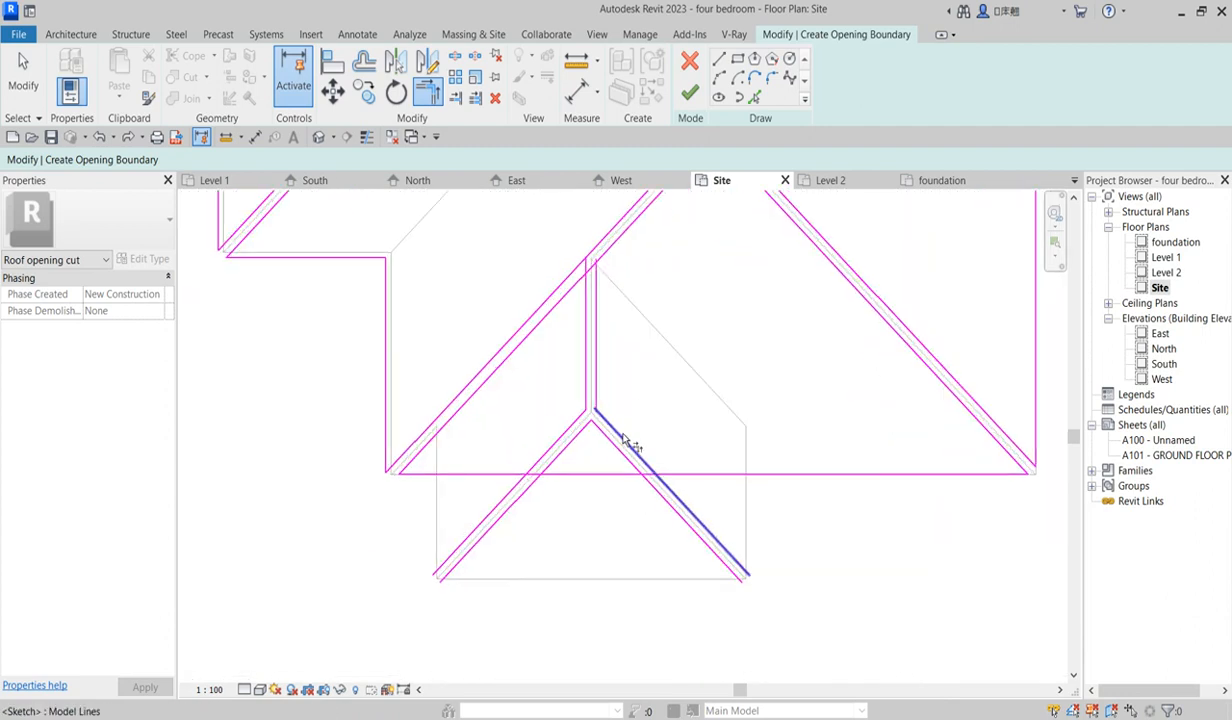
key("Escape")
scroll(654, 432, "up", 2)
left_click_drag(658, 435, 503, 399)
Try to finish the opening boundary and show the sketch lines that intersect
scroll(561, 498, "down", 5)
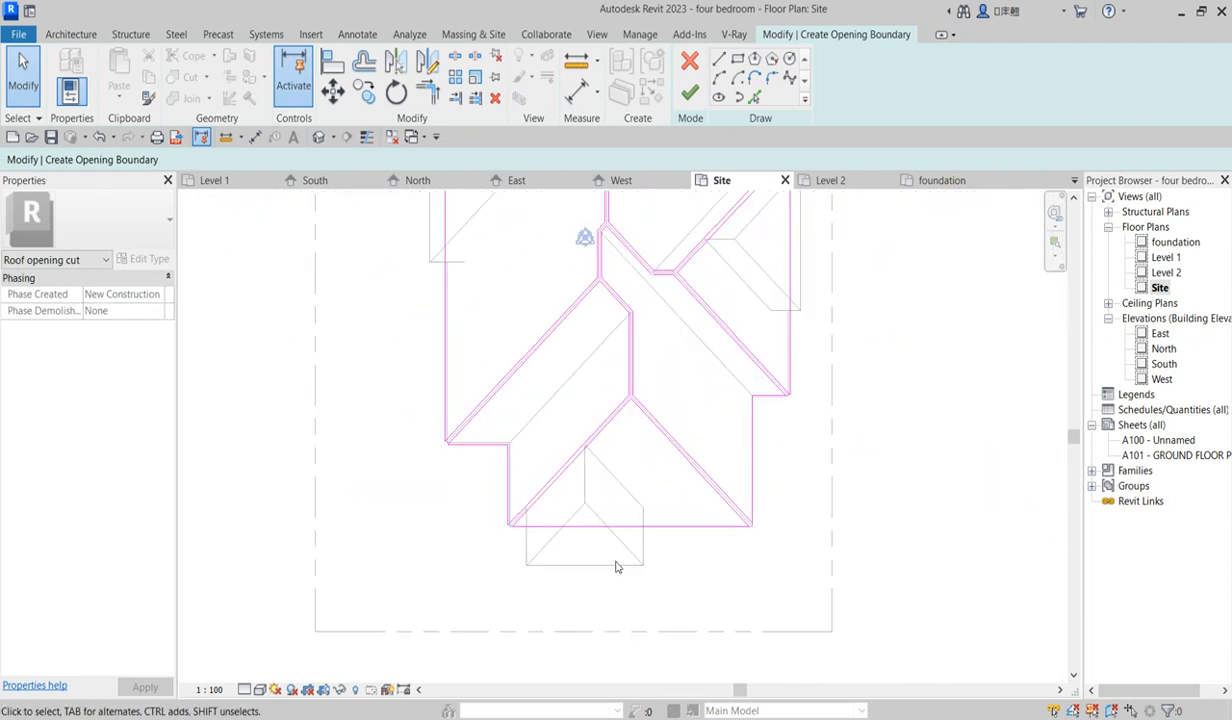
scroll(553, 393, "down", 3)
scroll(553, 420, "up", 3)
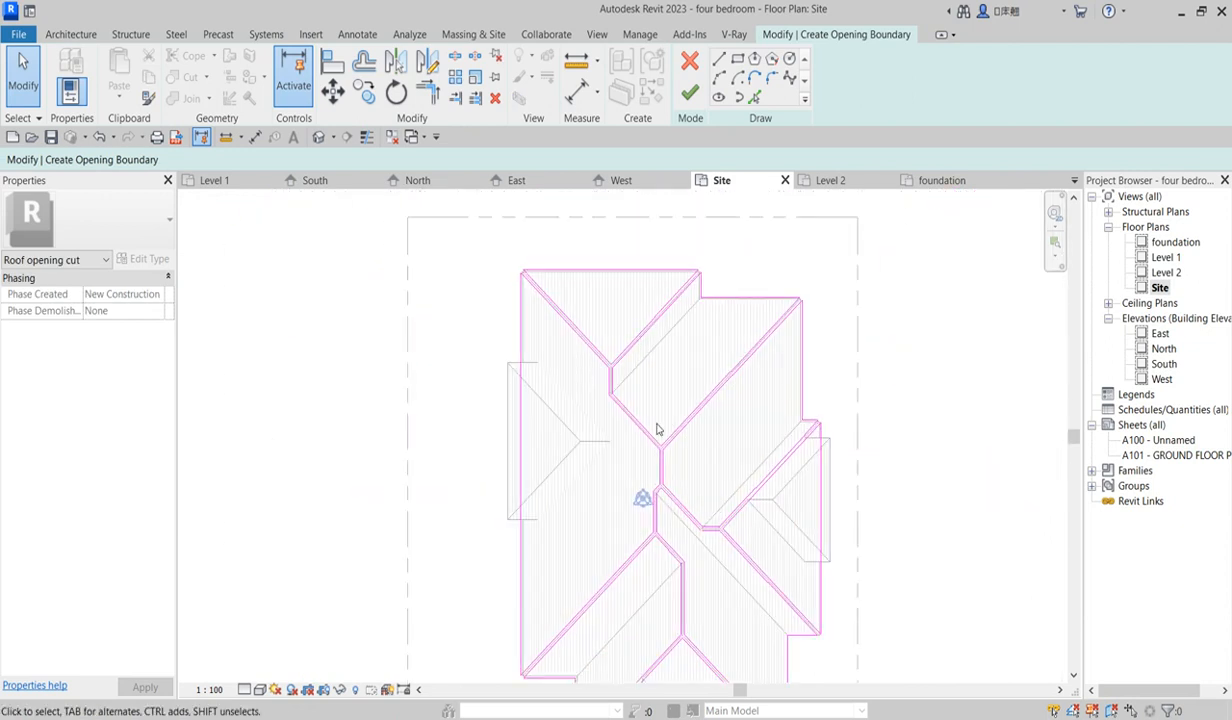
scroll(657, 428, "up", 1)
left_click(690, 92)
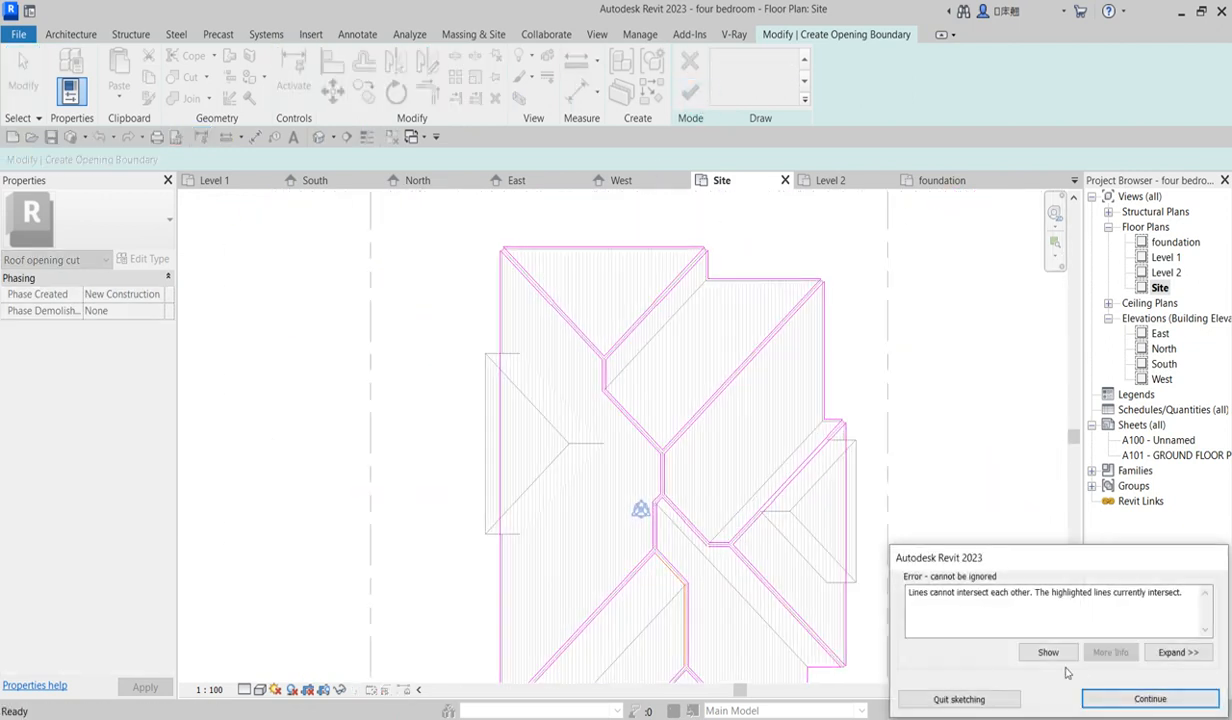
left_click(1047, 653)
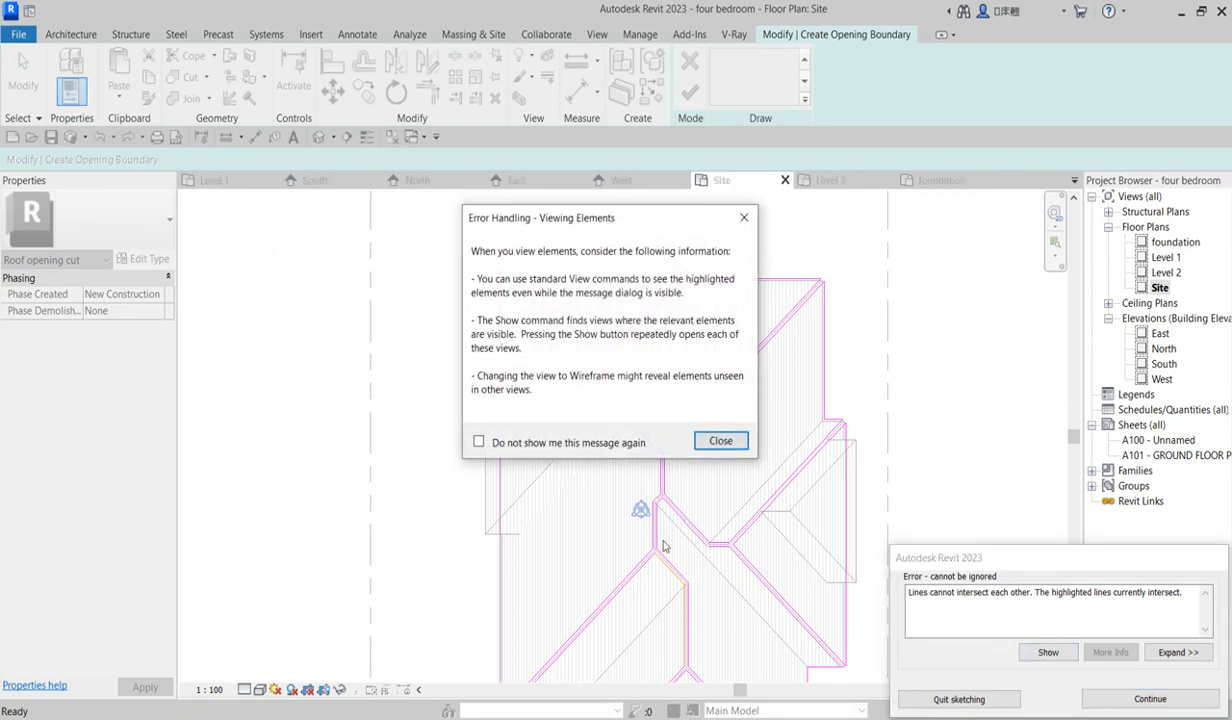
left_click(720, 441)
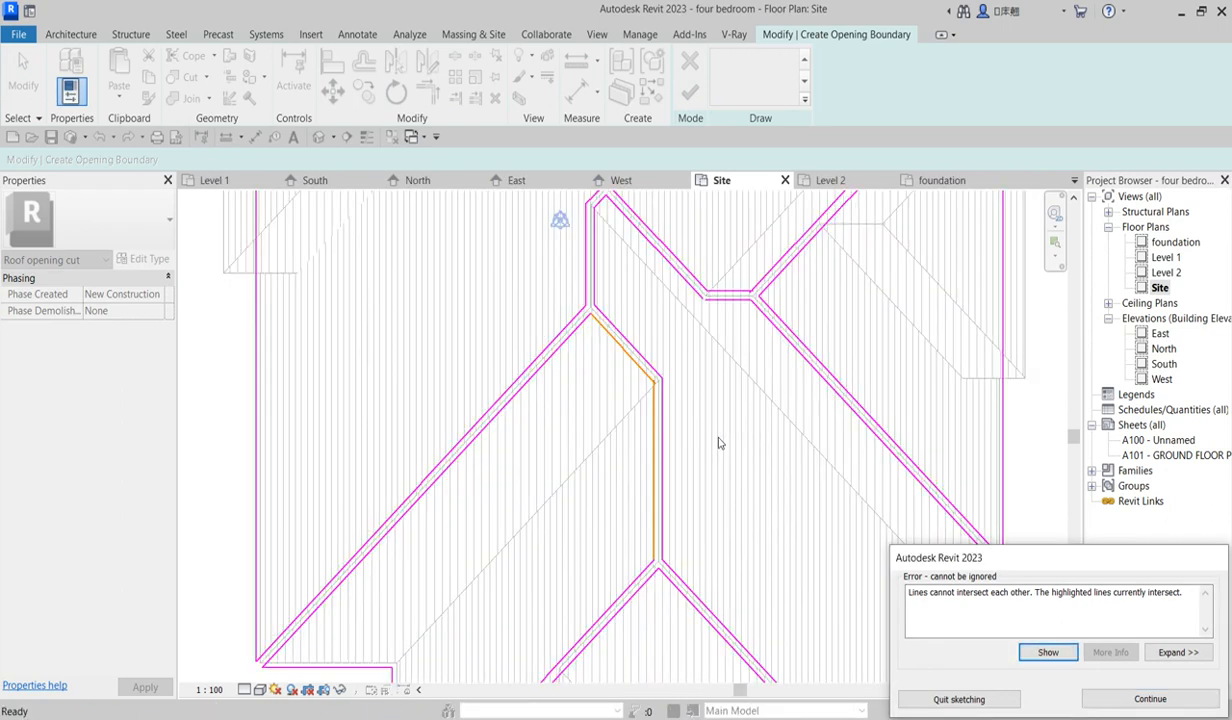
left_click(1155, 697)
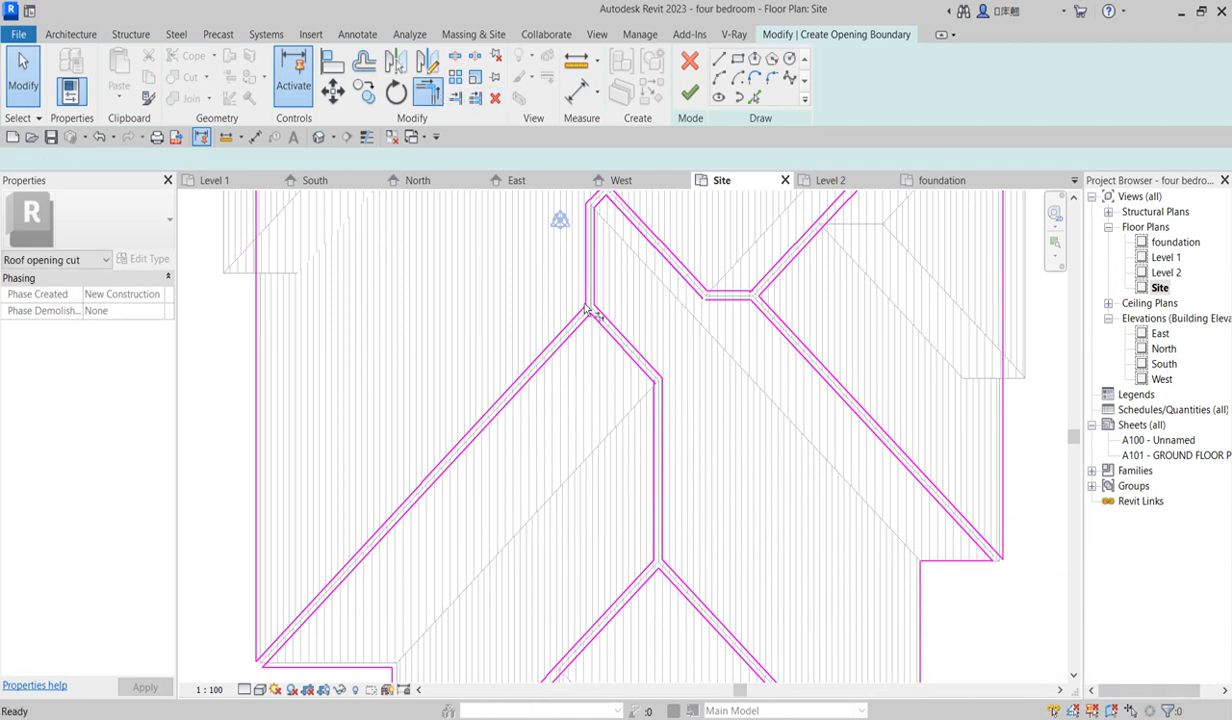
Trim the intersecting short hip line and southern vertical ridge line into a corner, and try to finish the boundary again
left_click(441, 99)
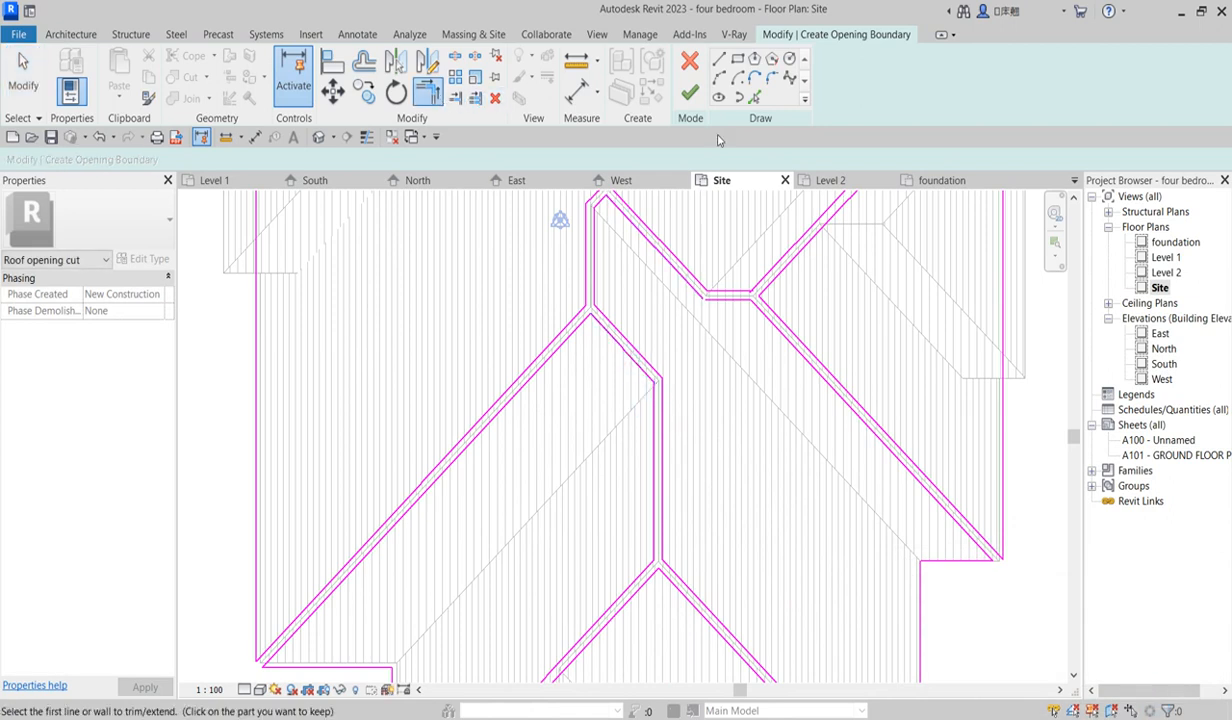
left_click(689, 97)
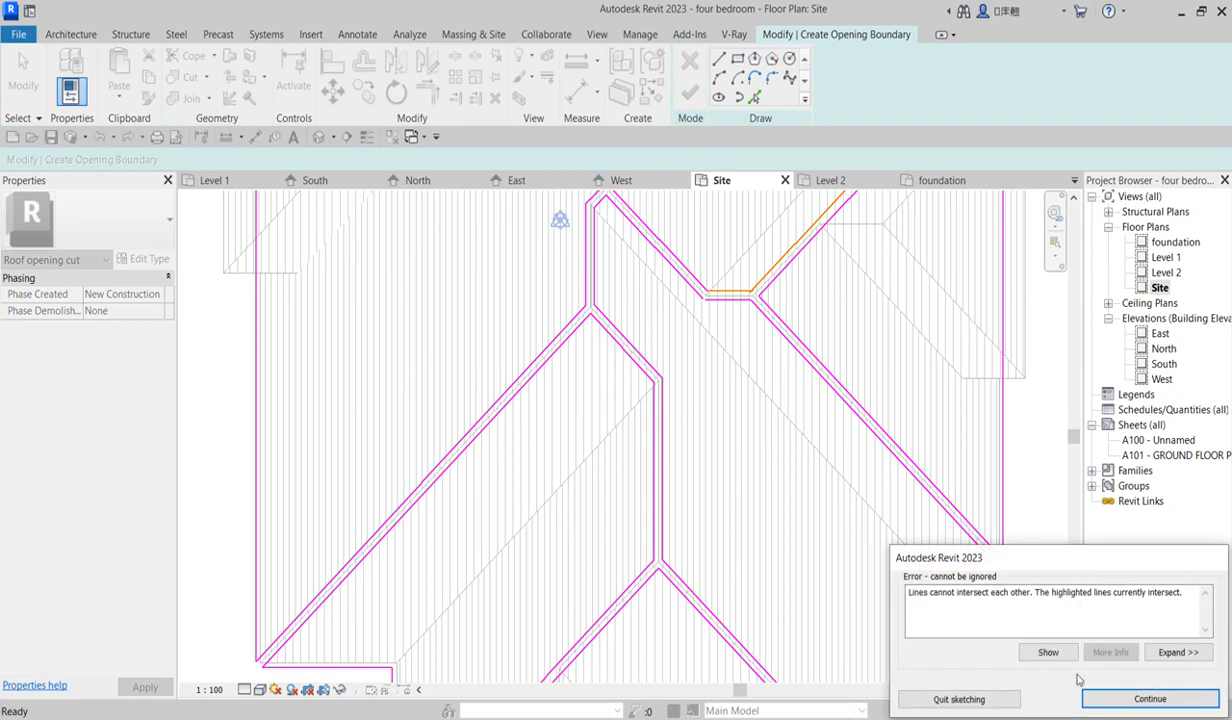
left_click(1152, 698)
Trim the short horizontal ridge's lines into corners with the adjoining diagonal hip lines at both ends
left_click(735, 293)
left_click(776, 266)
left_click(690, 296)
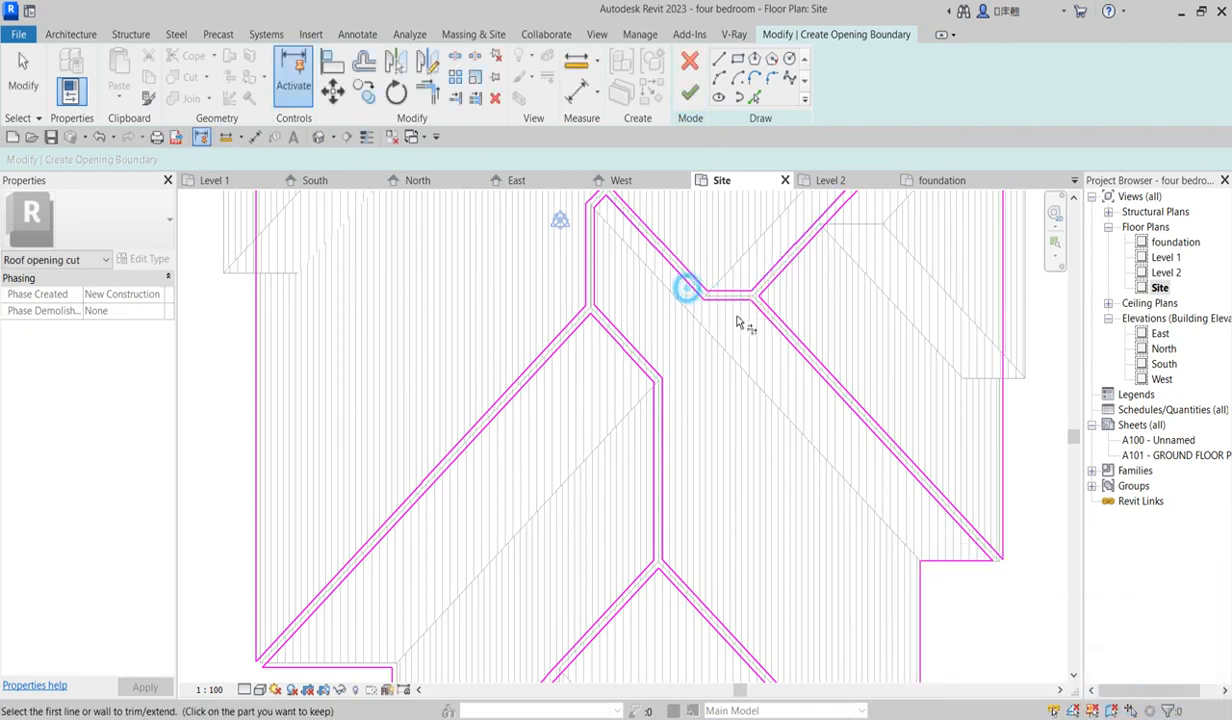
left_click(740, 300)
Finish the roof opening boundary sketch and deselect the resulting opening cut
scroll(780, 510, "down", 3)
scroll(815, 327, "up", 1)
scroll(597, 320, "up", 2)
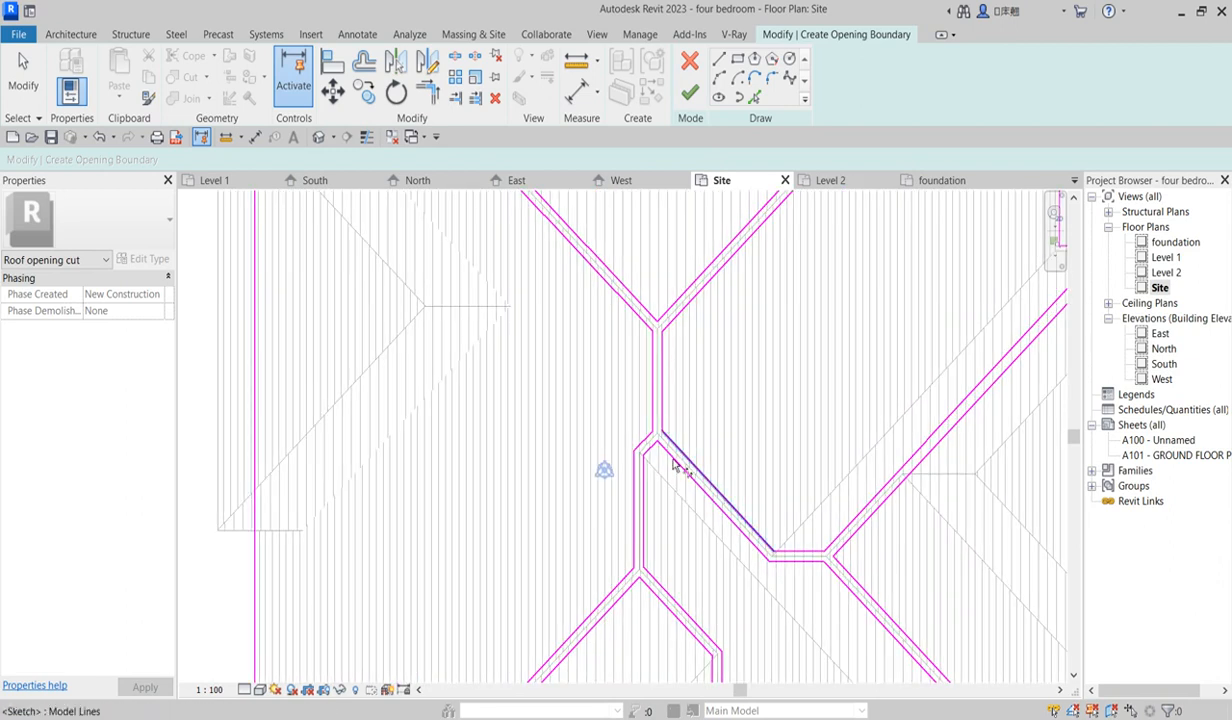
scroll(680, 404, "down", 2)
left_click(690, 93)
scroll(776, 432, "down", 1)
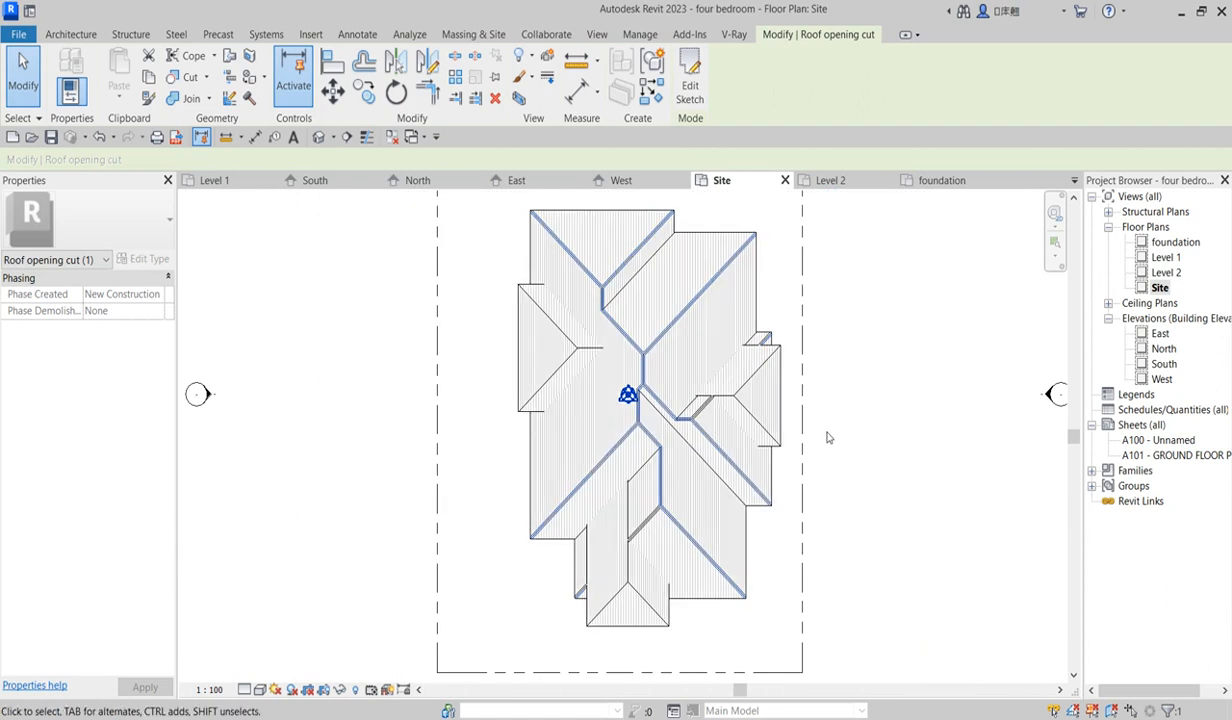
left_click(935, 456)
Start a vertical opening on the east projection roof and pick lines offset 80 along both sides of its northeast hip and ridge
scroll(656, 437, "up", 2)
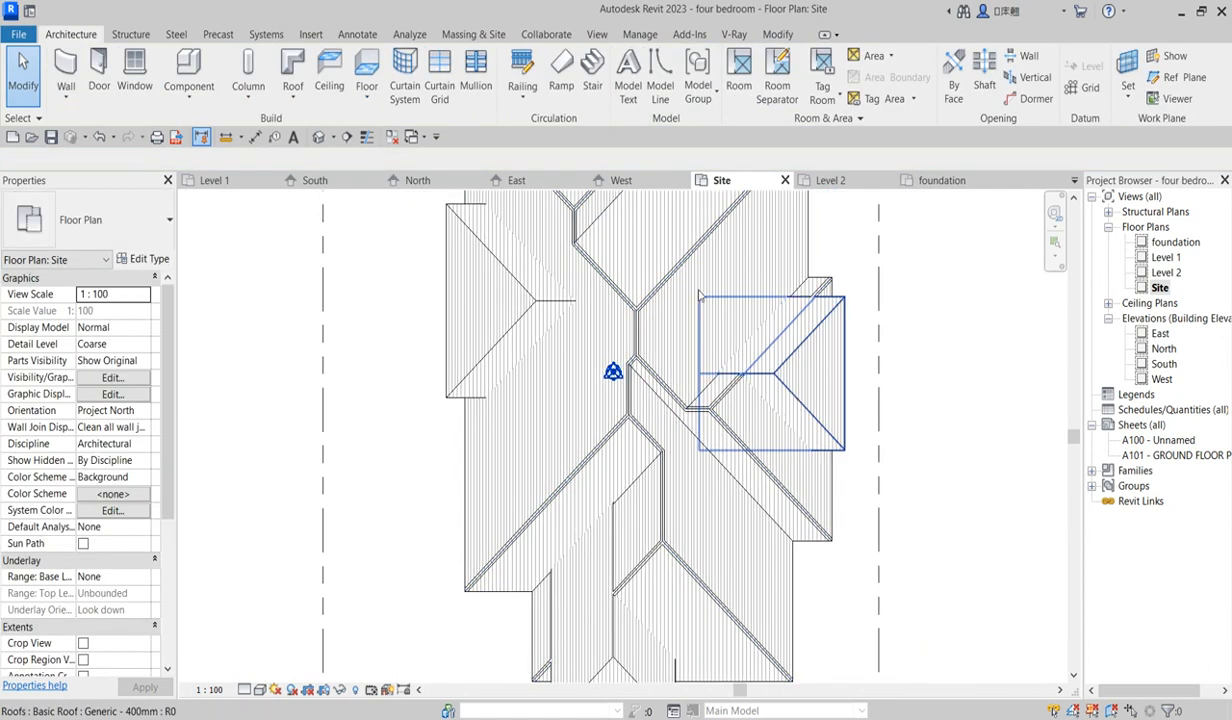
left_click(1045, 79)
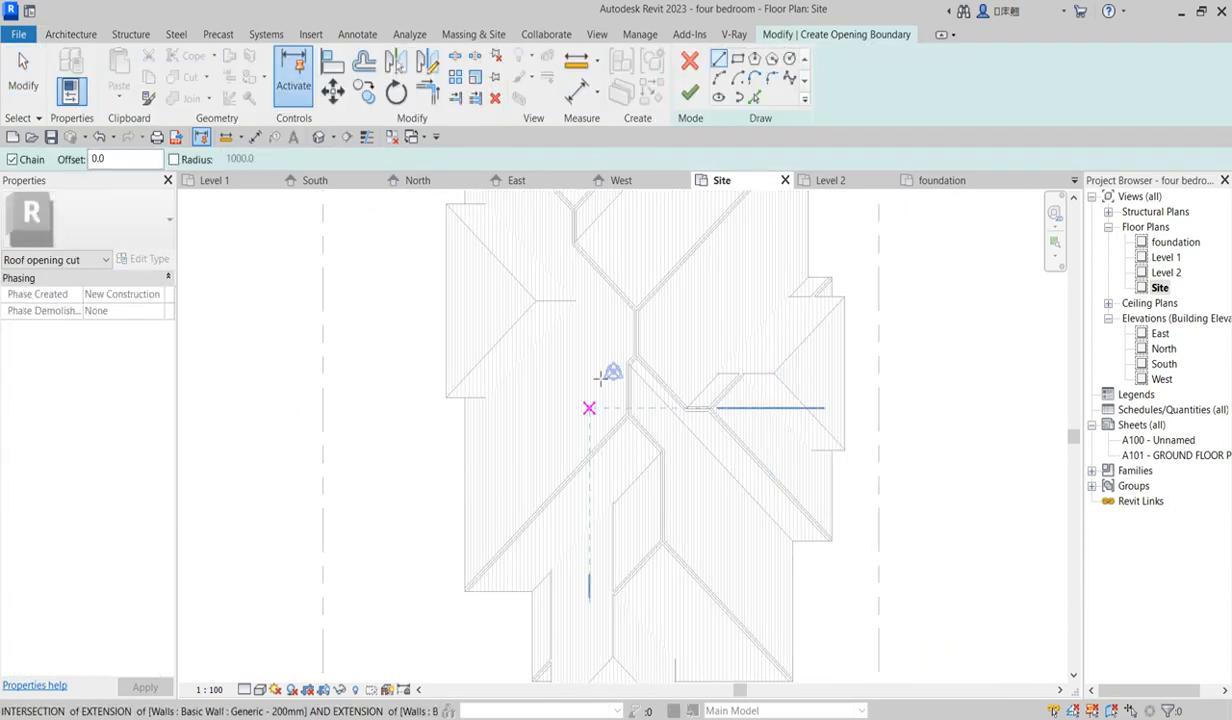
left_click(755, 97)
scroll(764, 380, "up", 3)
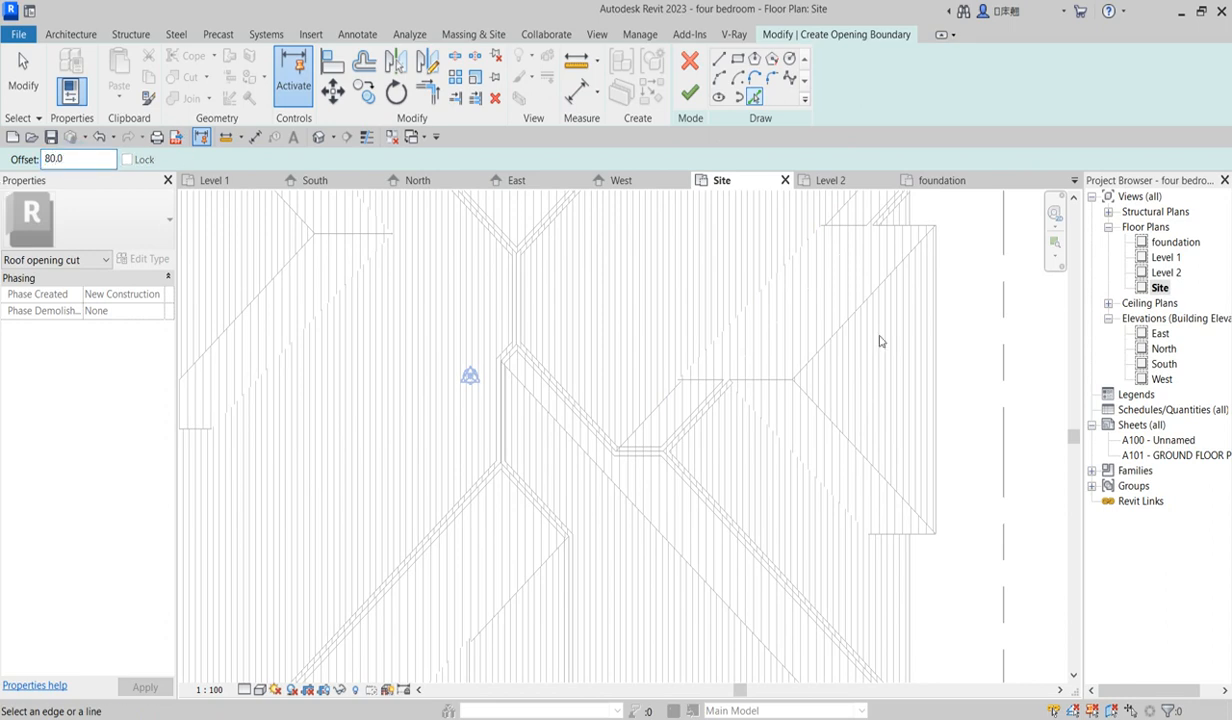
scroll(845, 322, "up", 2)
left_click(845, 322)
left_click(772, 423)
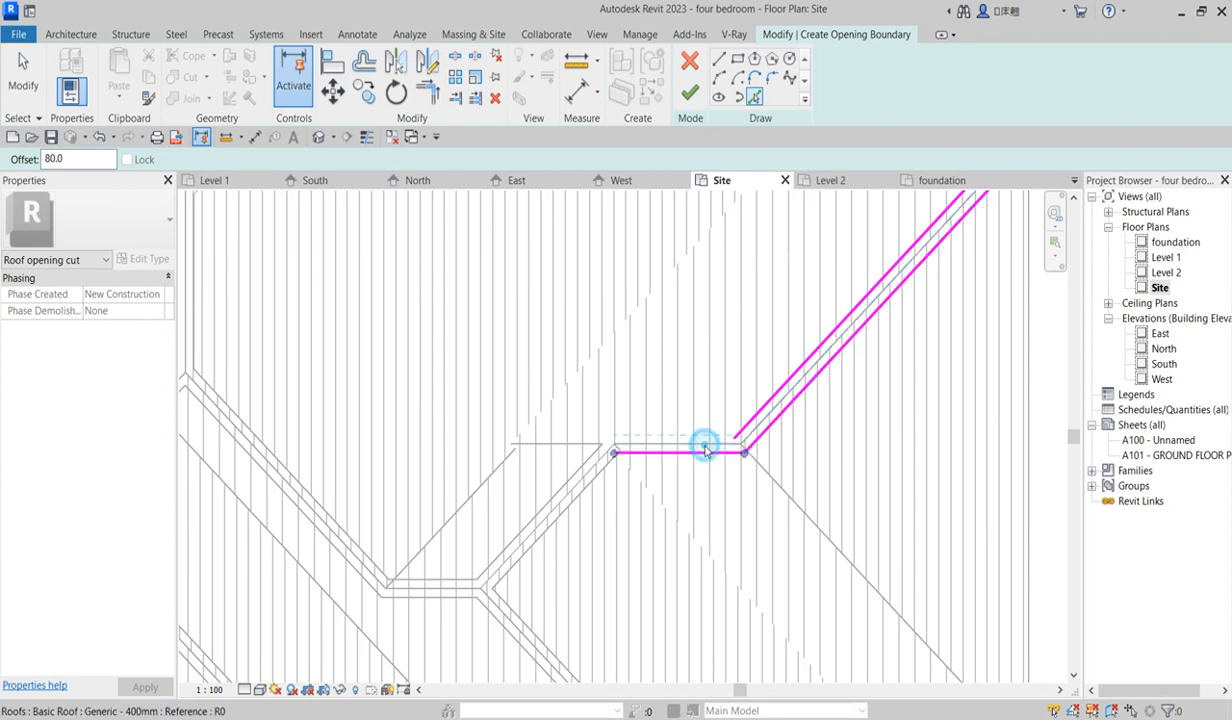
left_click(705, 447)
Pick boundary lines offset 80 along both sides of the east projection's southeast hip
scroll(705, 447, "down", 3)
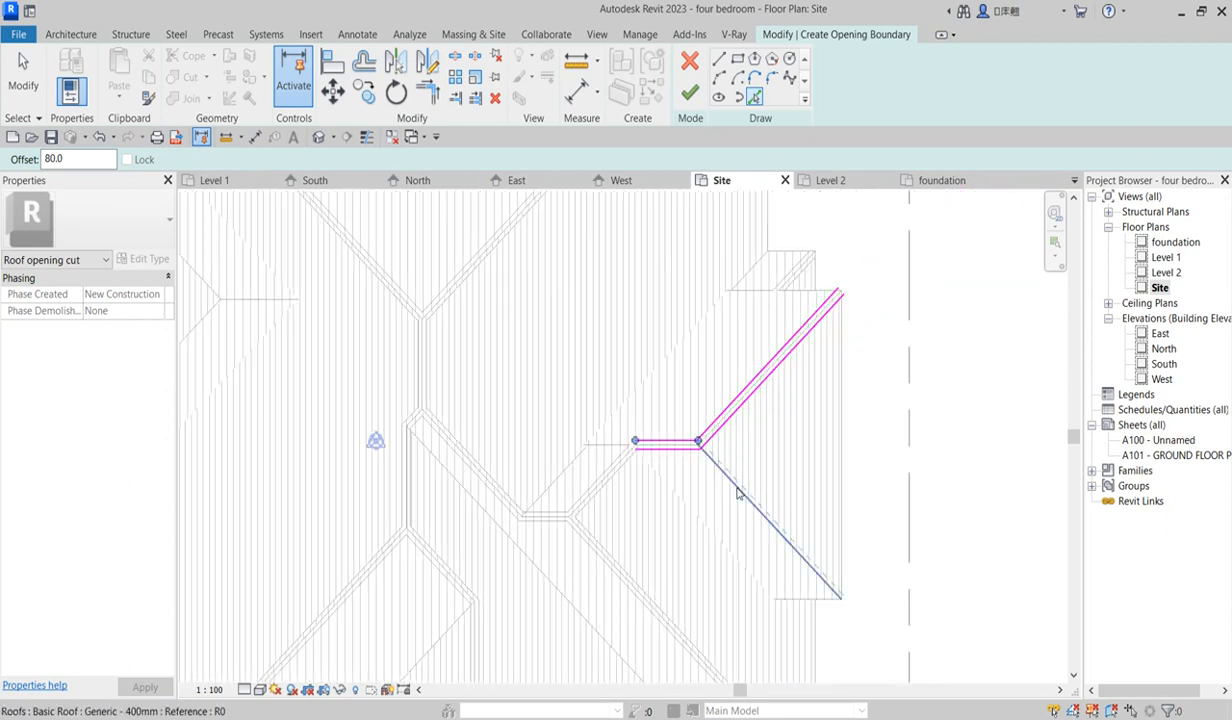
scroll(737, 492, "up", 2)
left_click(737, 492)
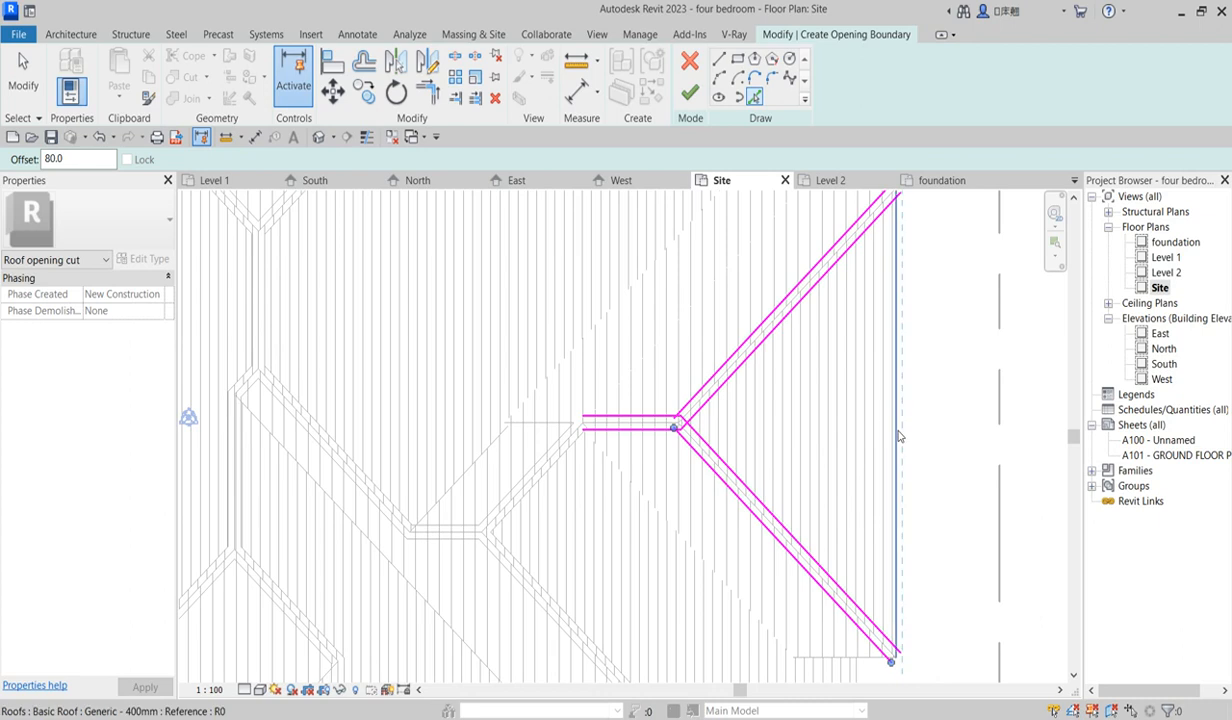
Pick boundary lines along the east projection roof's outer east edge and north edge
left_click(892, 485)
scroll(817, 450, "down", 1)
scroll(817, 450, "down", 3)
scroll(849, 460, "up", 3)
left_click(833, 330)
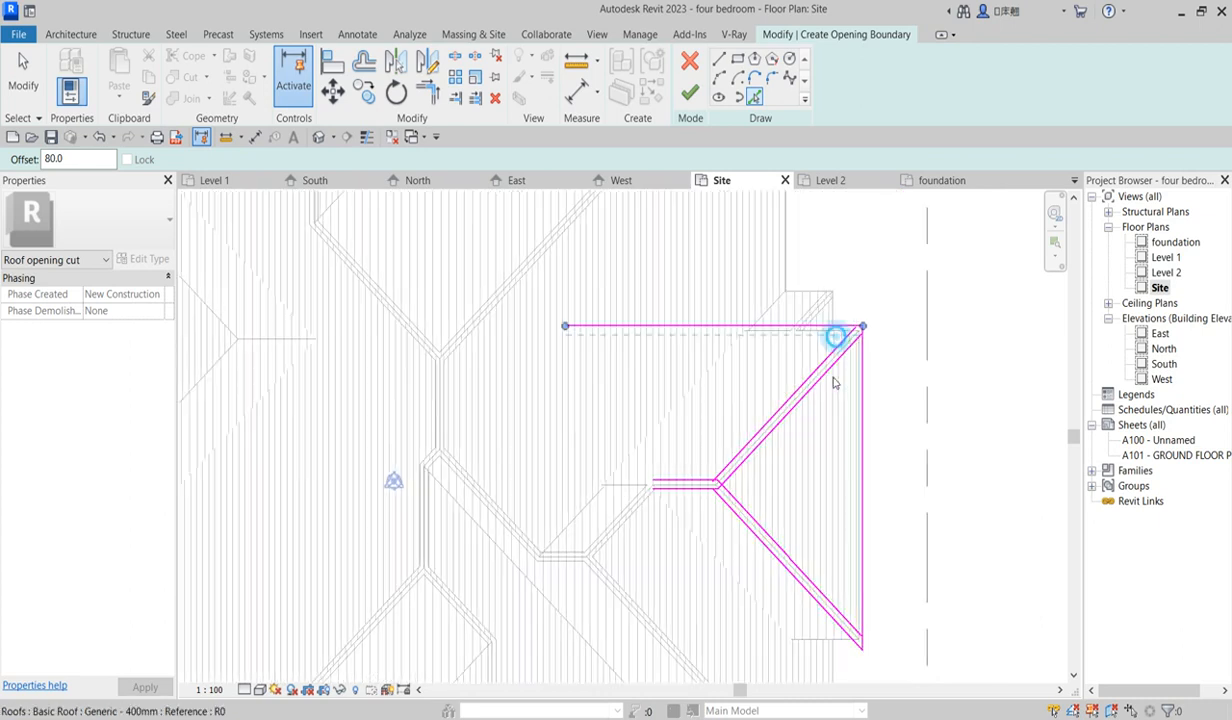
Pick a boundary line offset 80 along the east projection roof's south edge
scroll(668, 446, "down", 2)
scroll(755, 485, "up", 2)
left_click(753, 485)
scroll(748, 488, "down", 1)
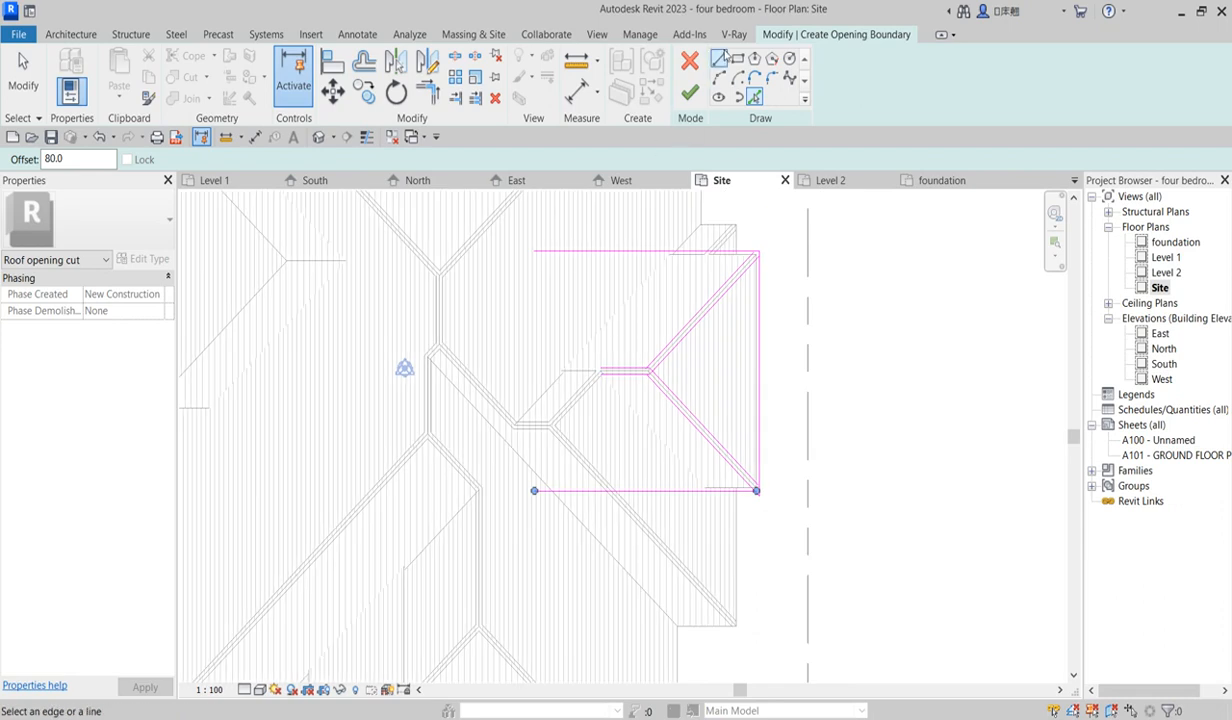
scroll(605, 388, "up", 6)
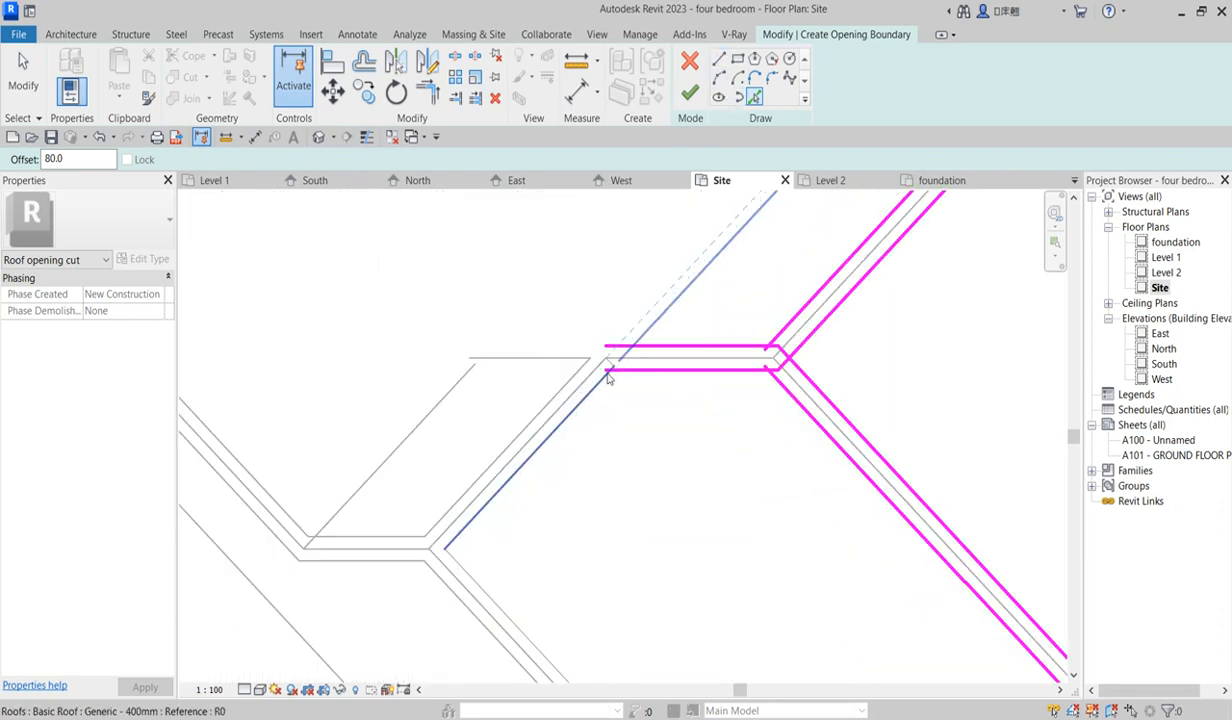
left_click(718, 59)
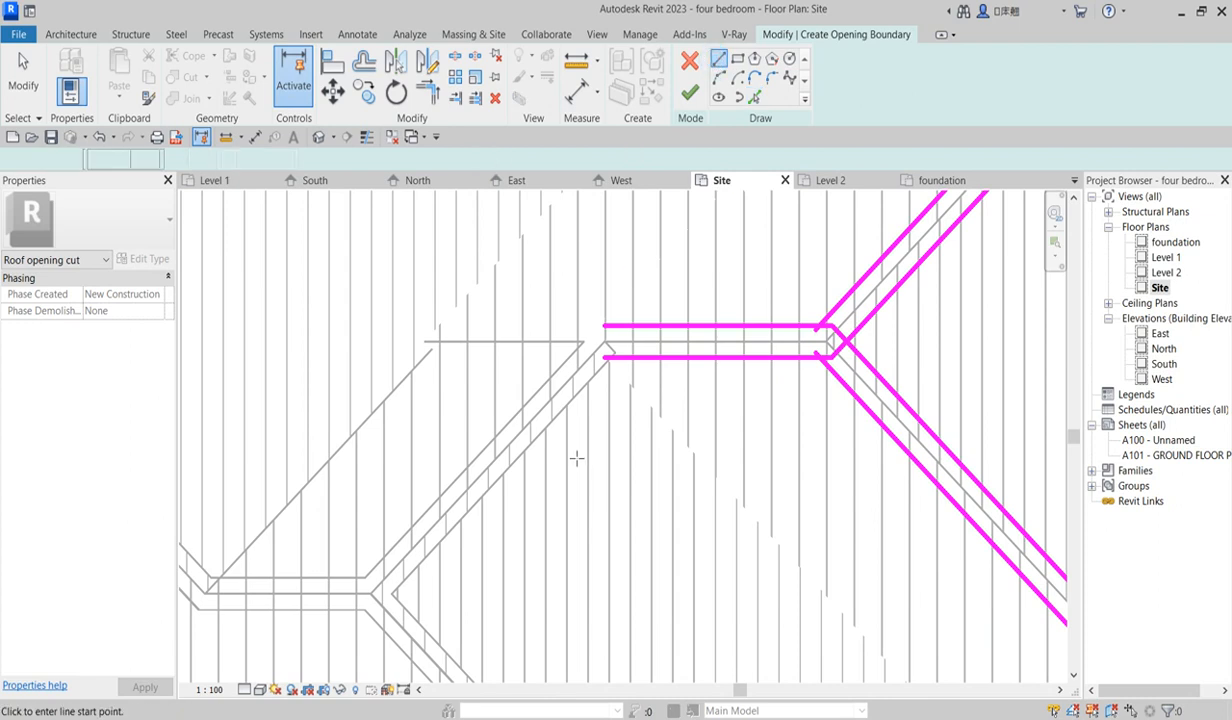
left_click(584, 341)
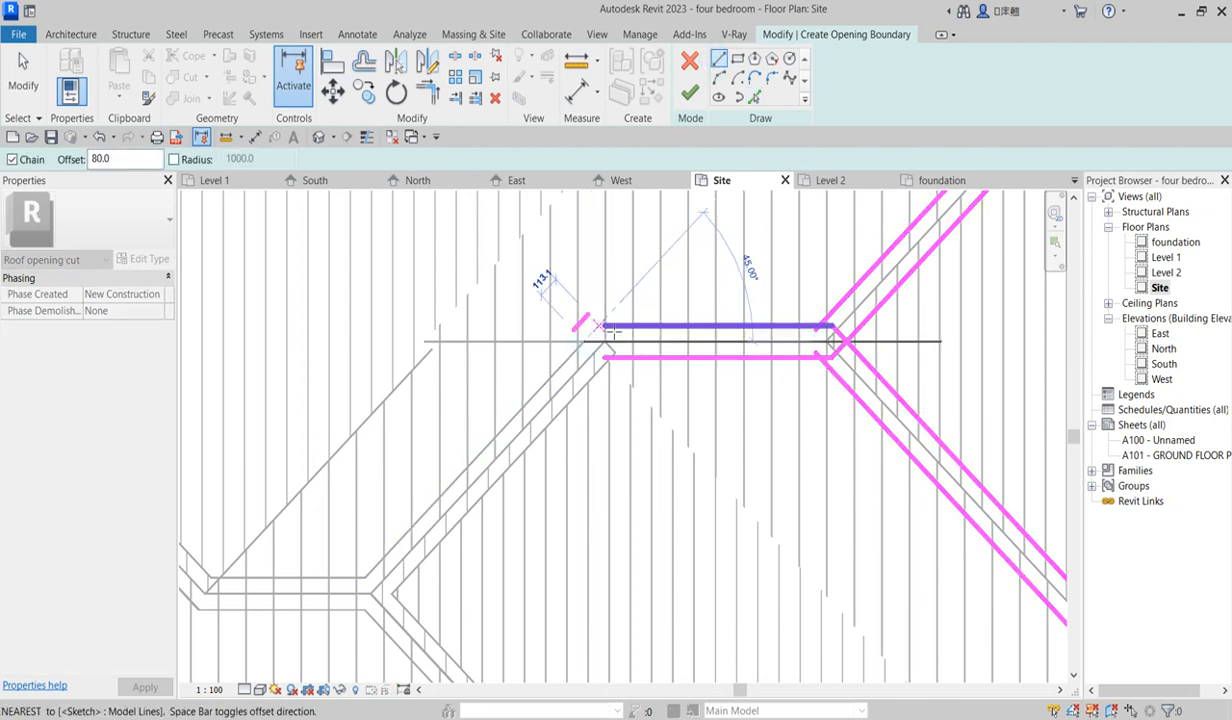
key("Escape")
key("Escape")
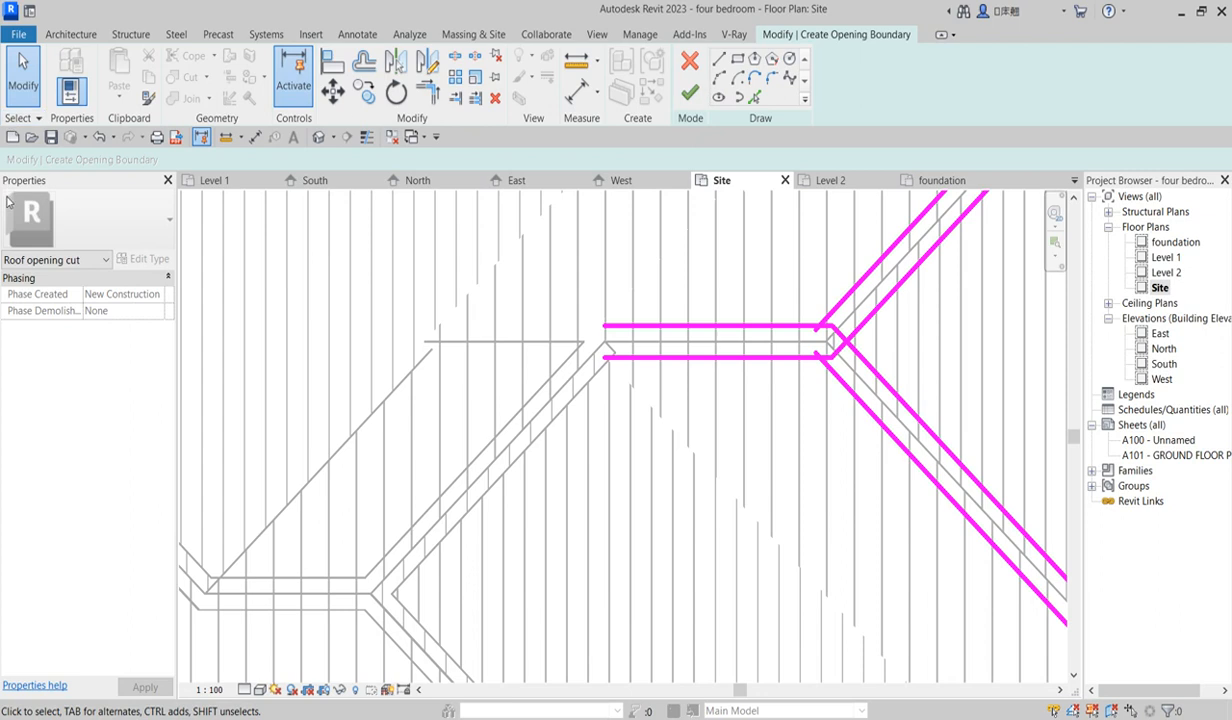
Draw boundary lines with offset 0 around the roof corner at the ridge's west end, closing the strip between the two ridge lines
left_click(719, 60)
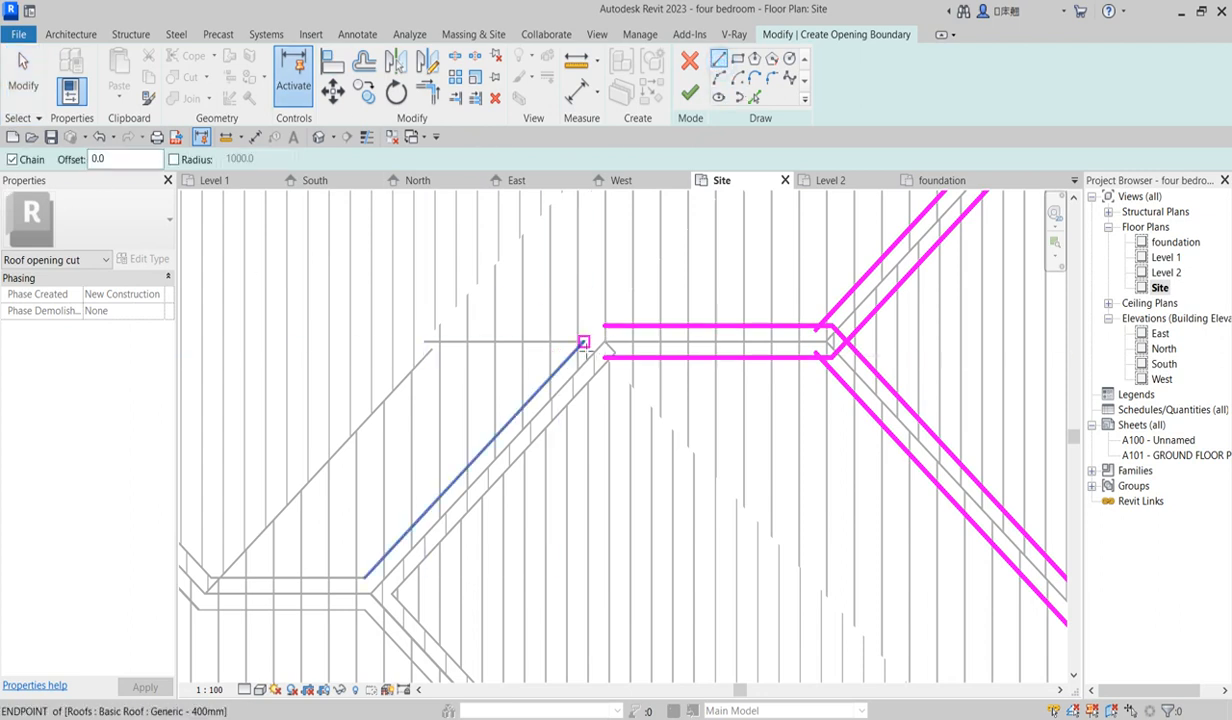
left_click(584, 341)
left_click(606, 334)
key("Escape")
scroll(580, 364, "up", 2)
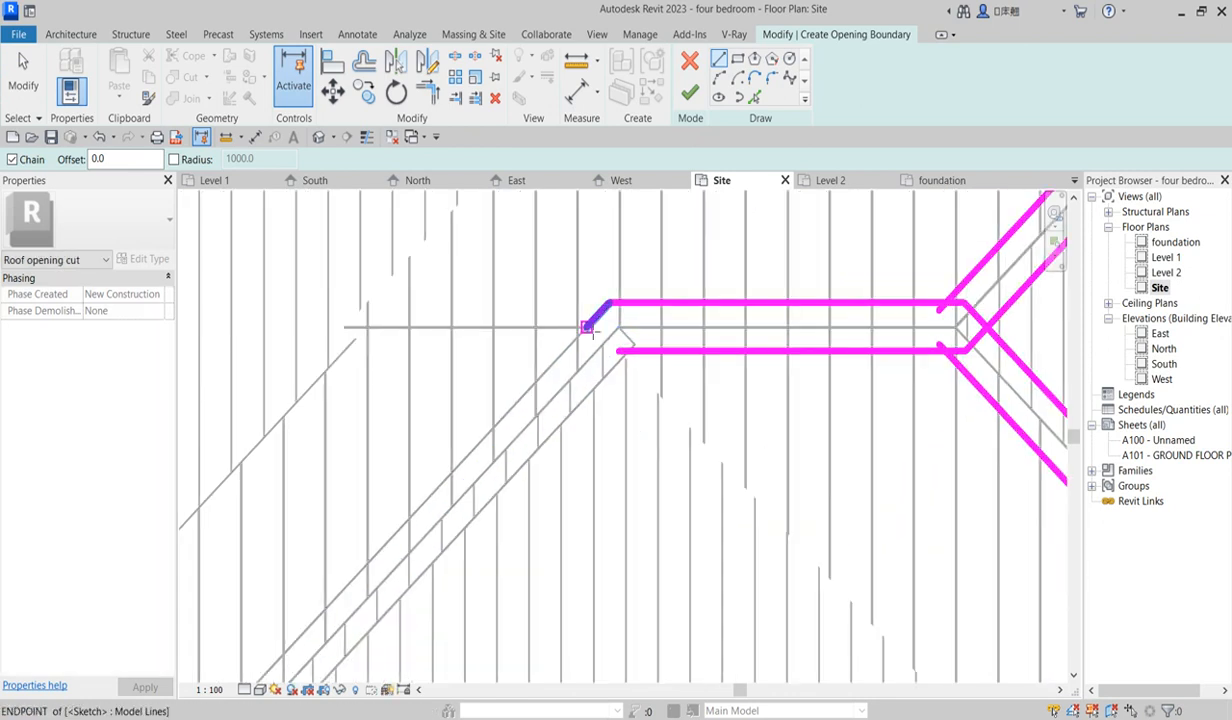
left_click(588, 335)
left_click(570, 351)
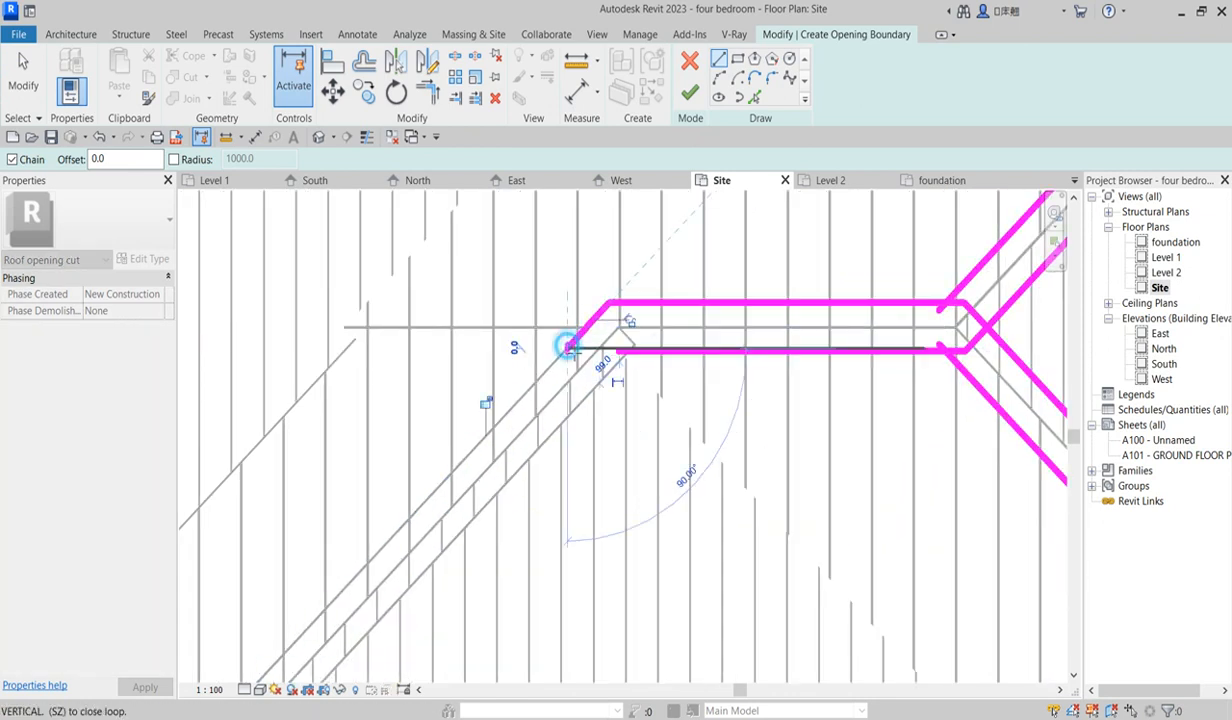
left_click(606, 392)
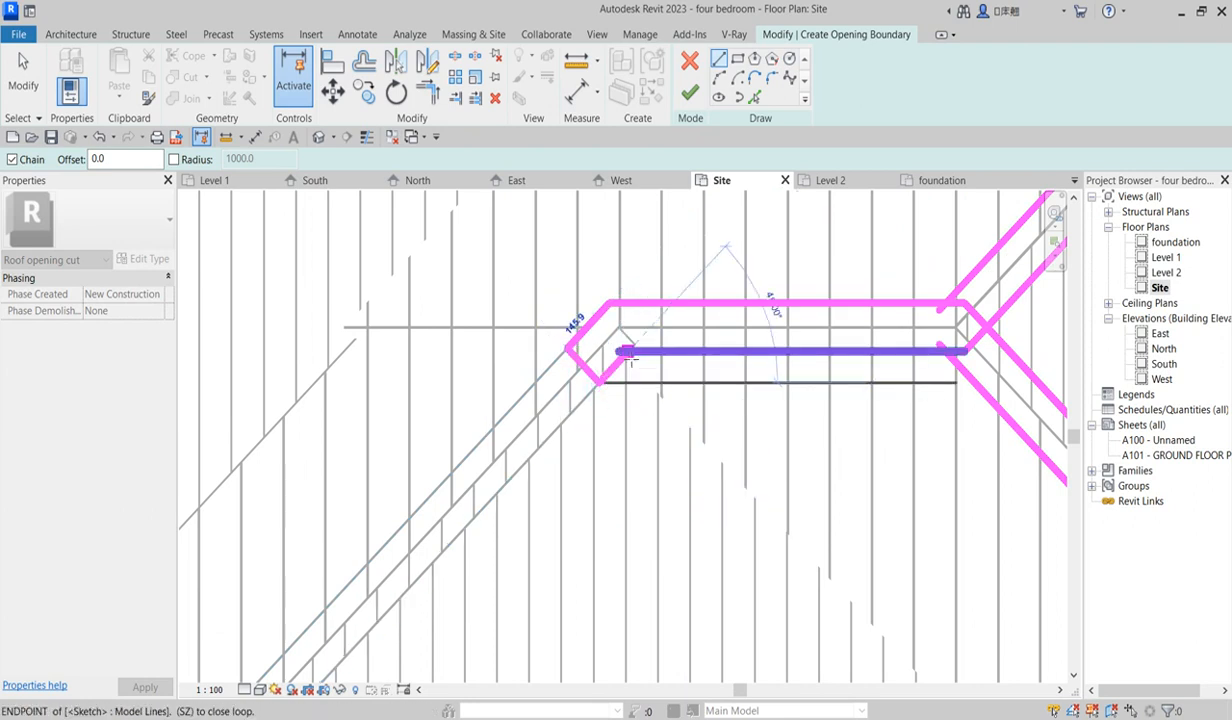
left_click(622, 352)
scroll(607, 398, "down", 3)
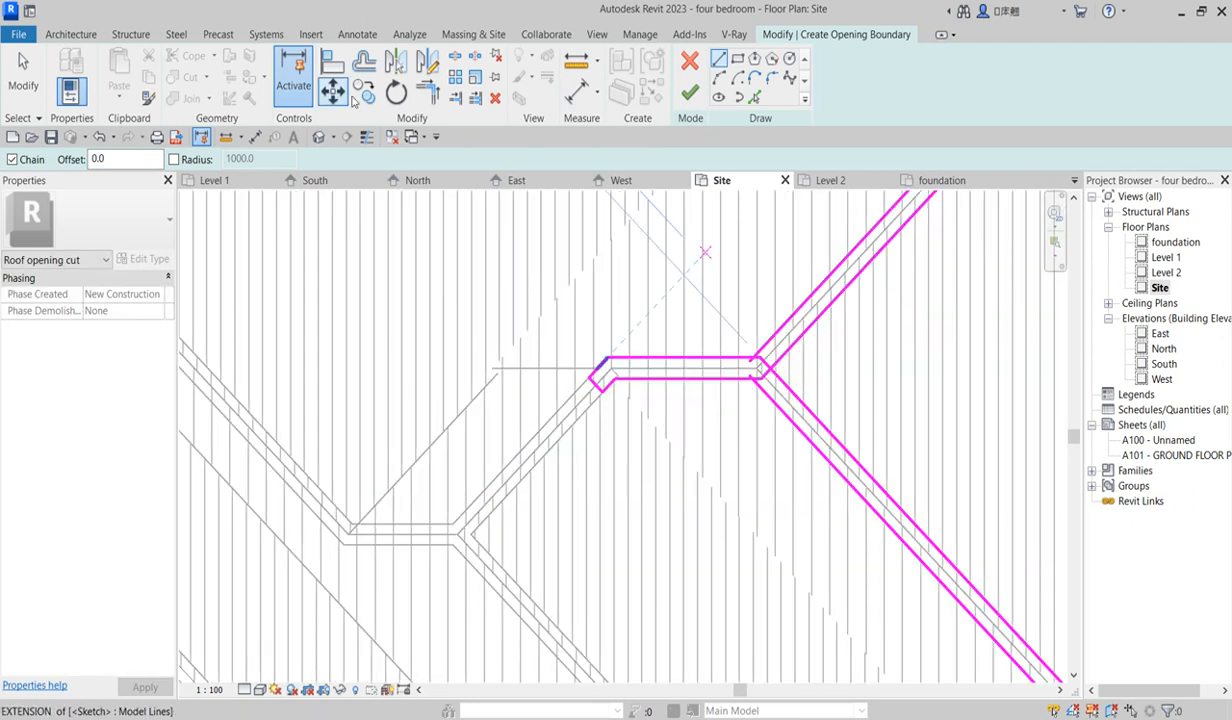
Trim the ridge and hip boundary lines to corners where the east projection's two hips meet its ridge
left_click(431, 98)
left_click(785, 372)
left_click(787, 350)
left_click(775, 401)
left_click(727, 381)
Trim the hip lines to corners with the outer edge lines at the east projection's northeast and southeast corners
scroll(670, 435, "down", 3)
left_click(797, 293)
left_click(816, 314)
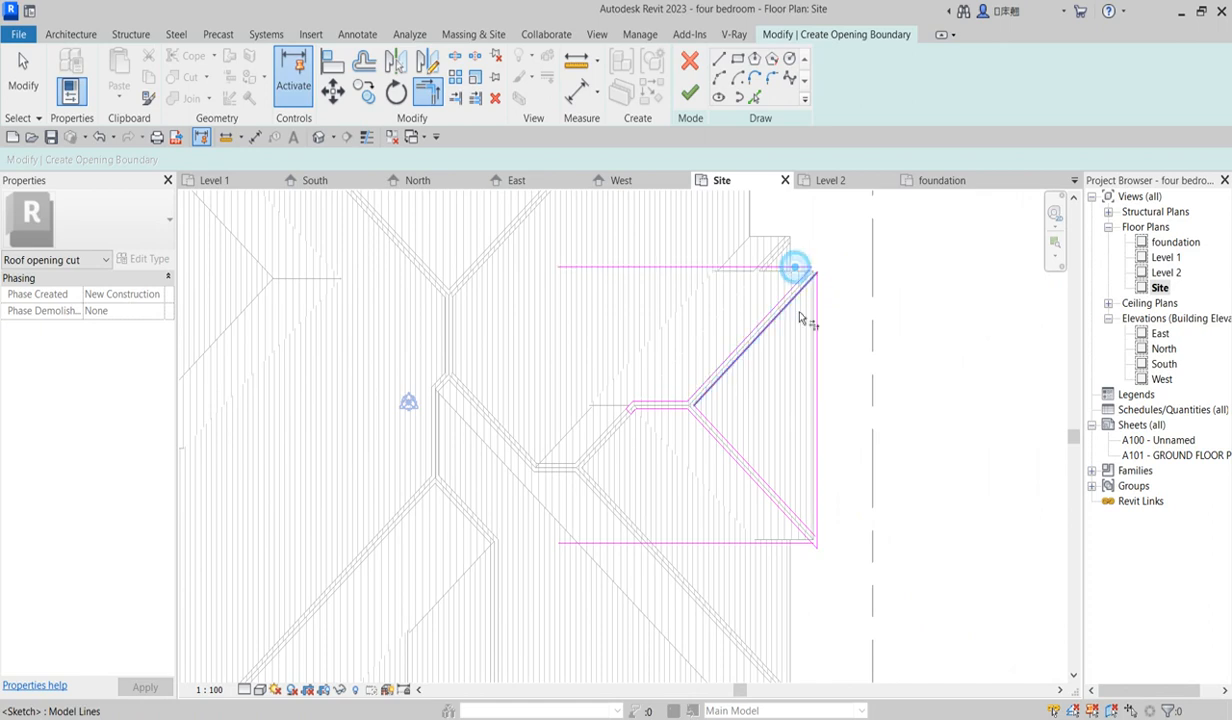
left_click(789, 502)
left_click(815, 495)
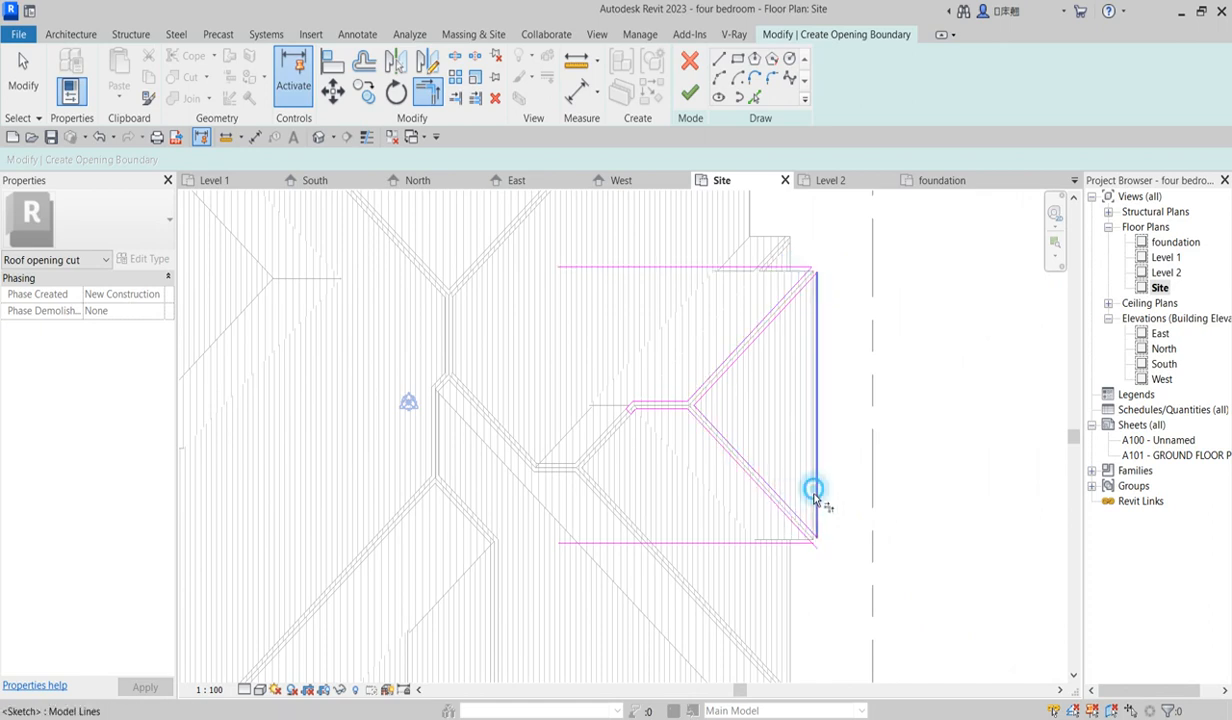
left_click(786, 544)
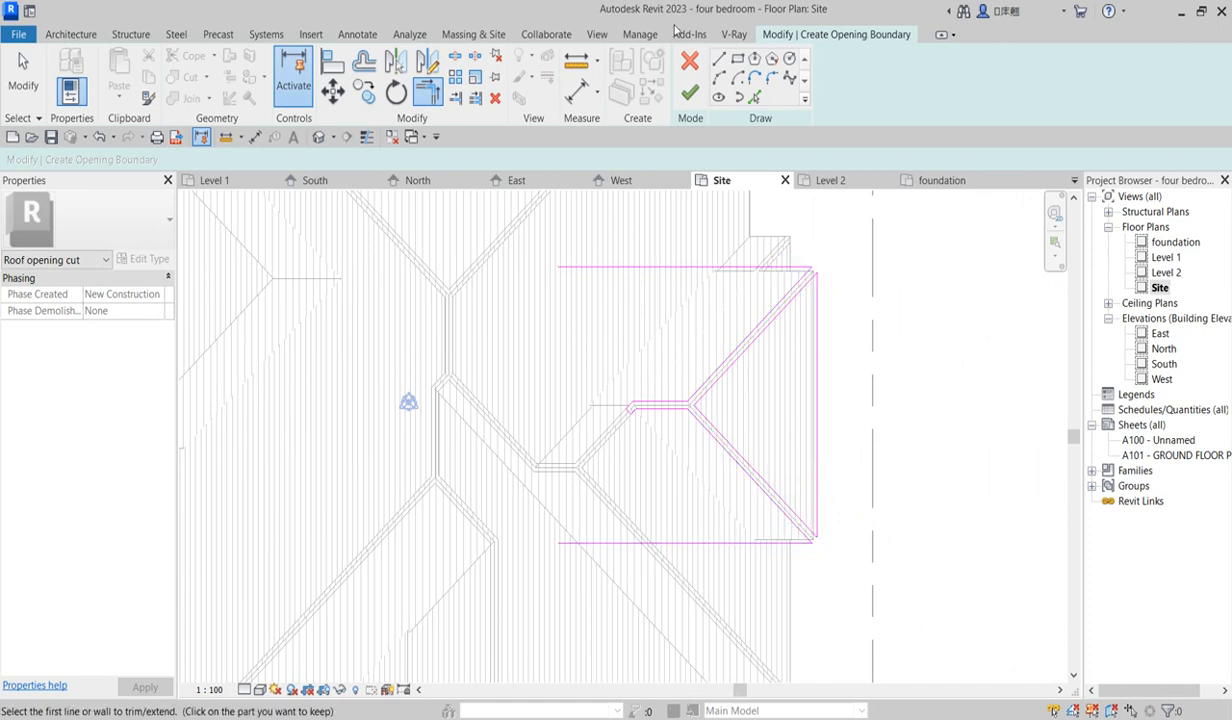
Close the west side of the boundary with a vertical line between the north and south edge lines, and finish the opening sketch
left_click(722, 65)
left_click(558, 268)
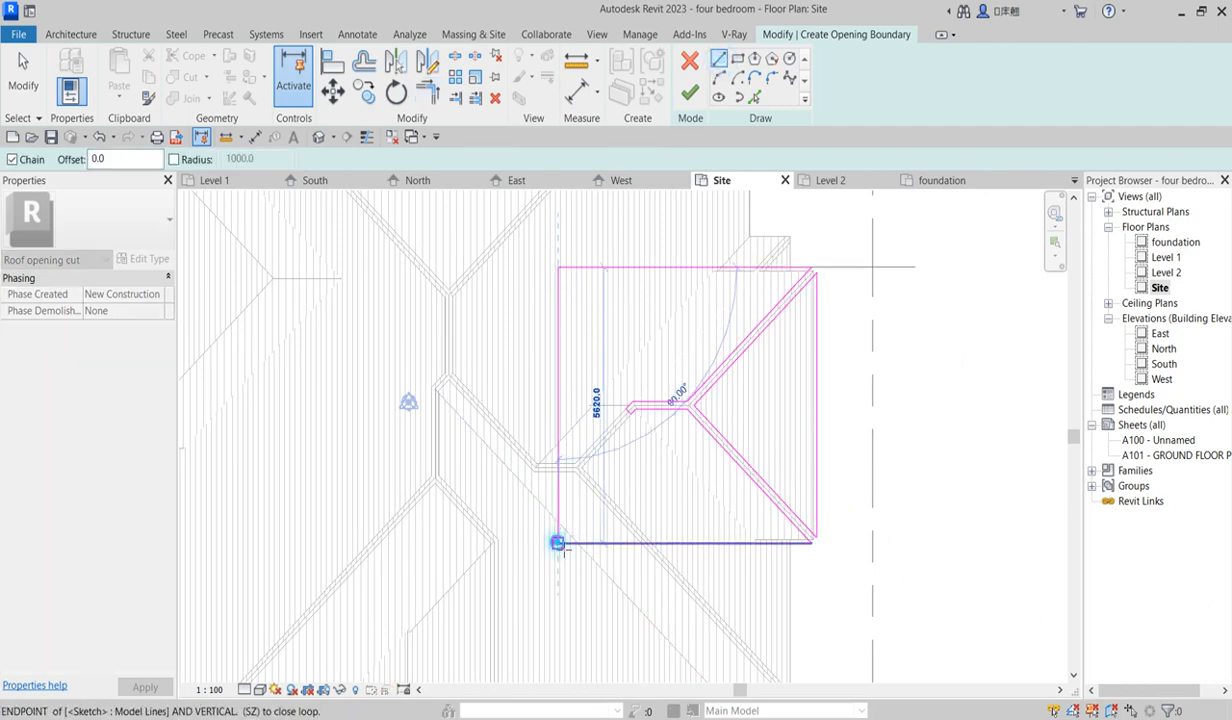
left_click(558, 543)
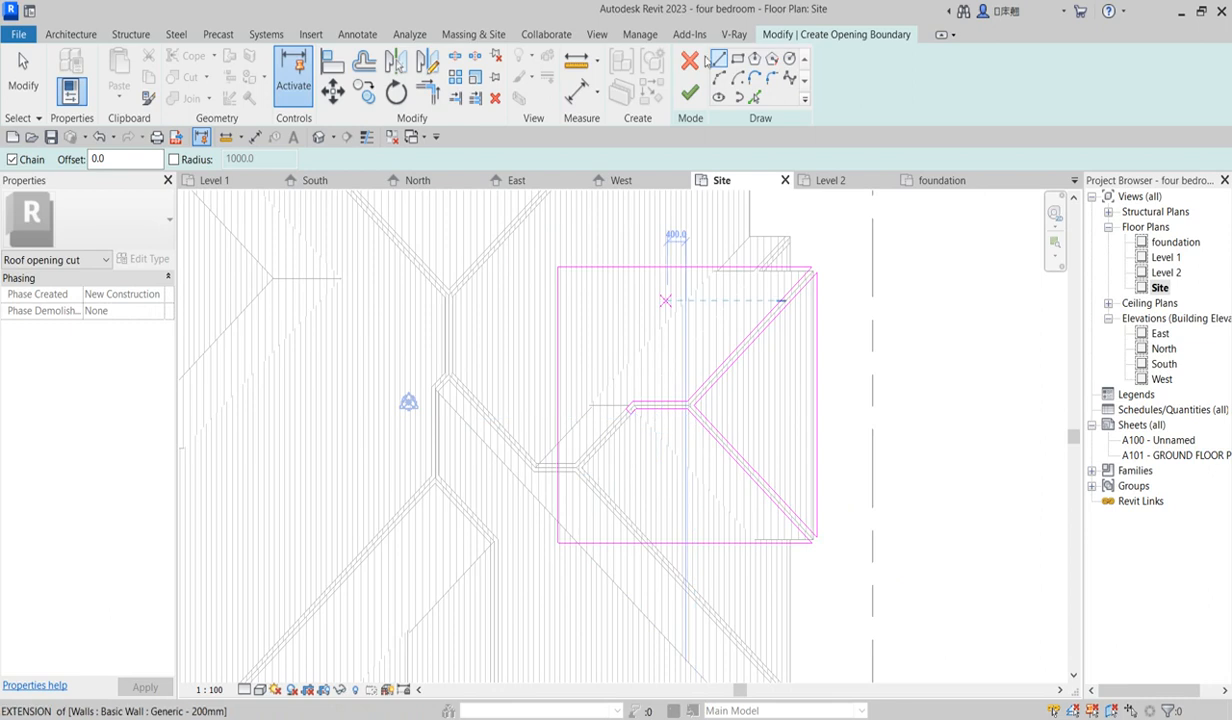
left_click(691, 96)
key("Escape")
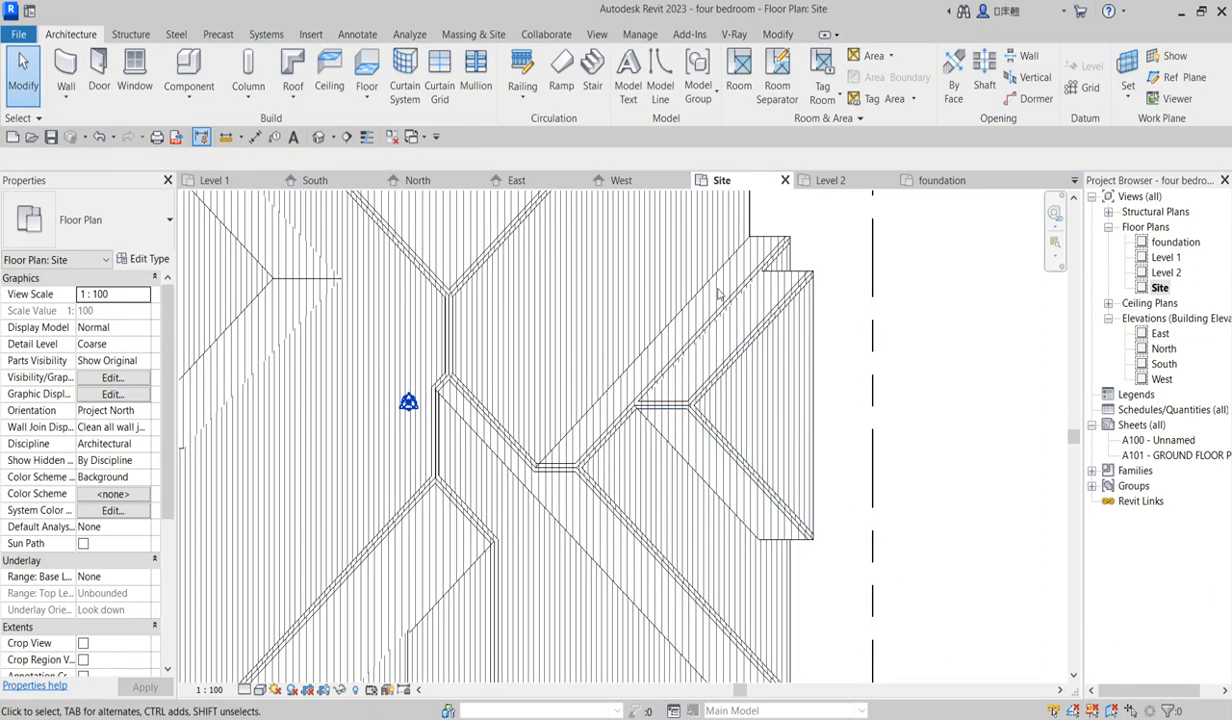
Start a vertical opening on the west projection roof and pick lines offset 80 along both sides of its northwest hip
scroll(800, 263, "up", 1)
scroll(640, 432, "down", 2)
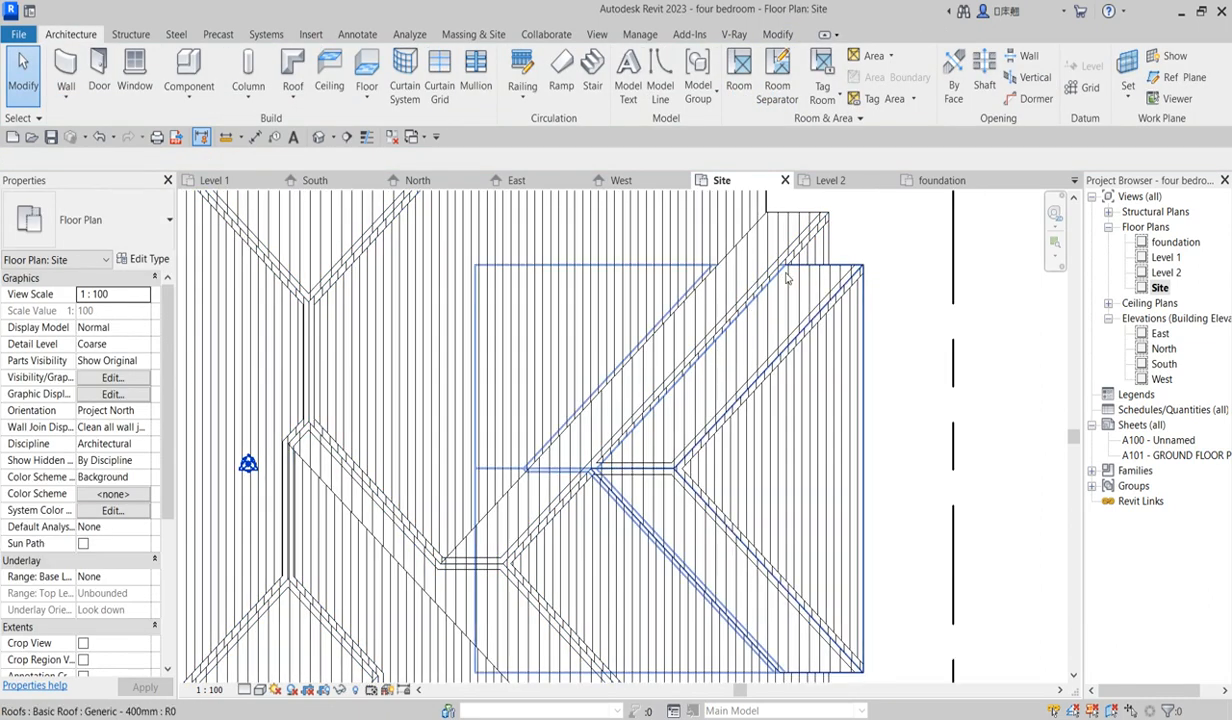
scroll(640, 432, "down", 3)
scroll(451, 368, "up", 1)
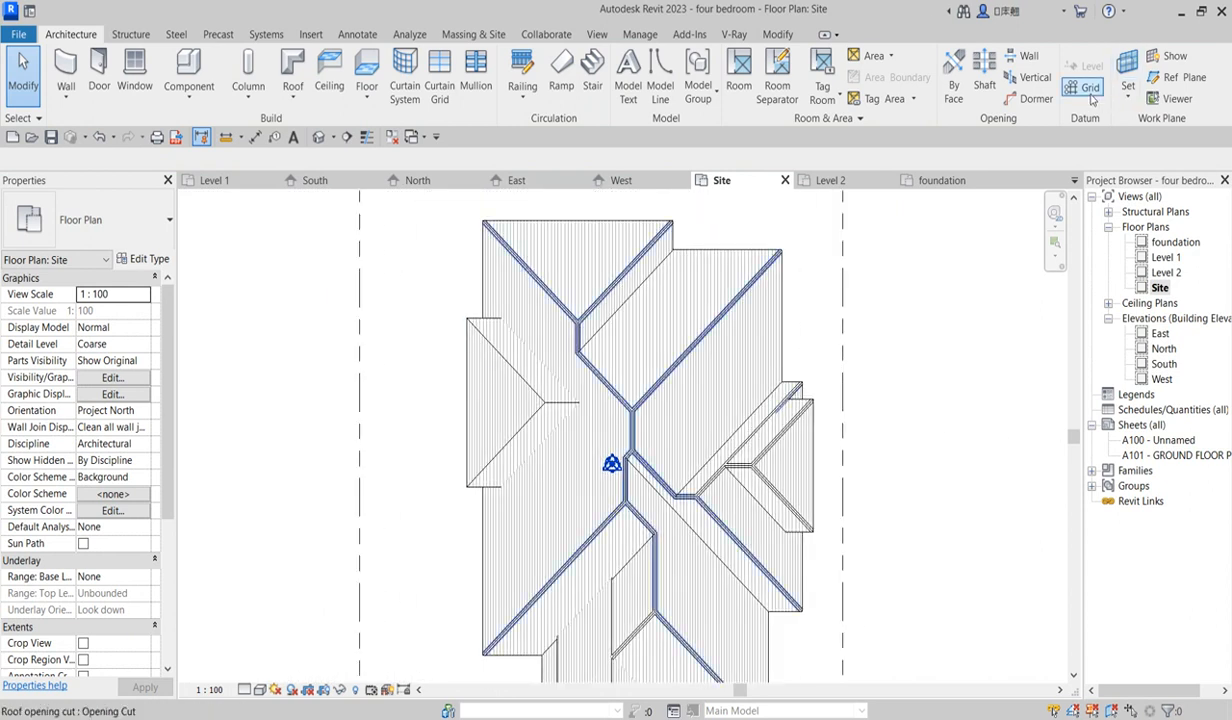
left_click(1030, 77)
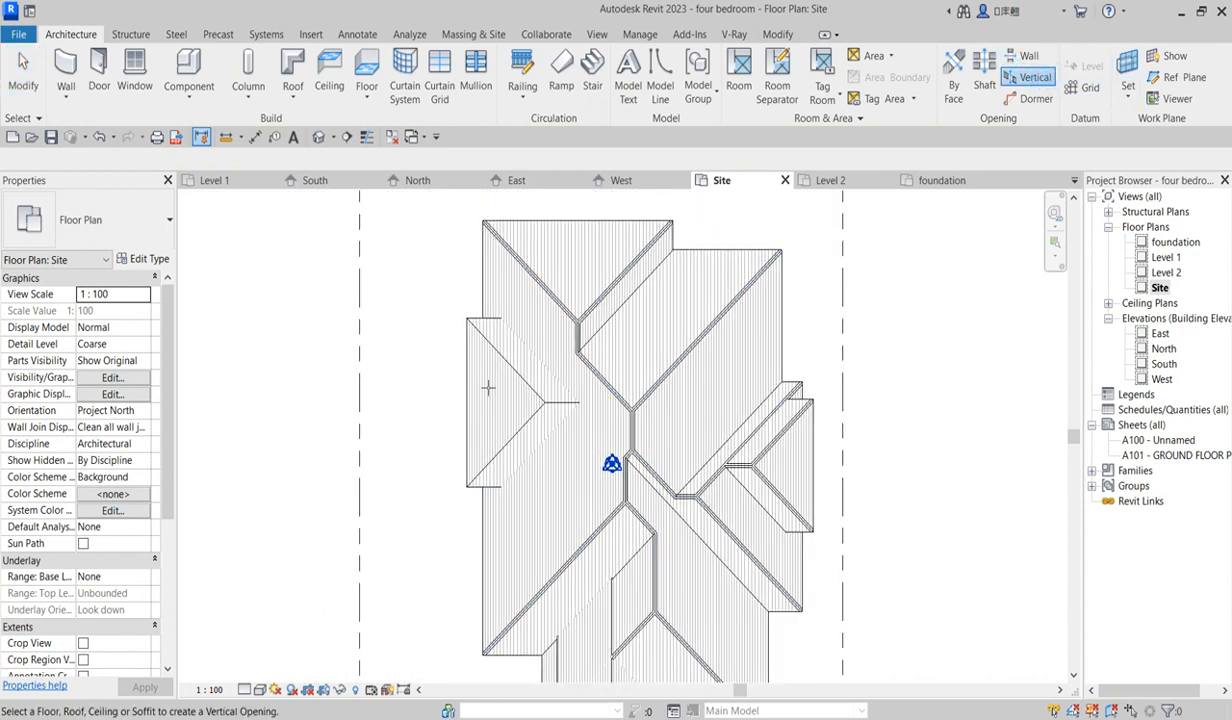
left_click(468, 383)
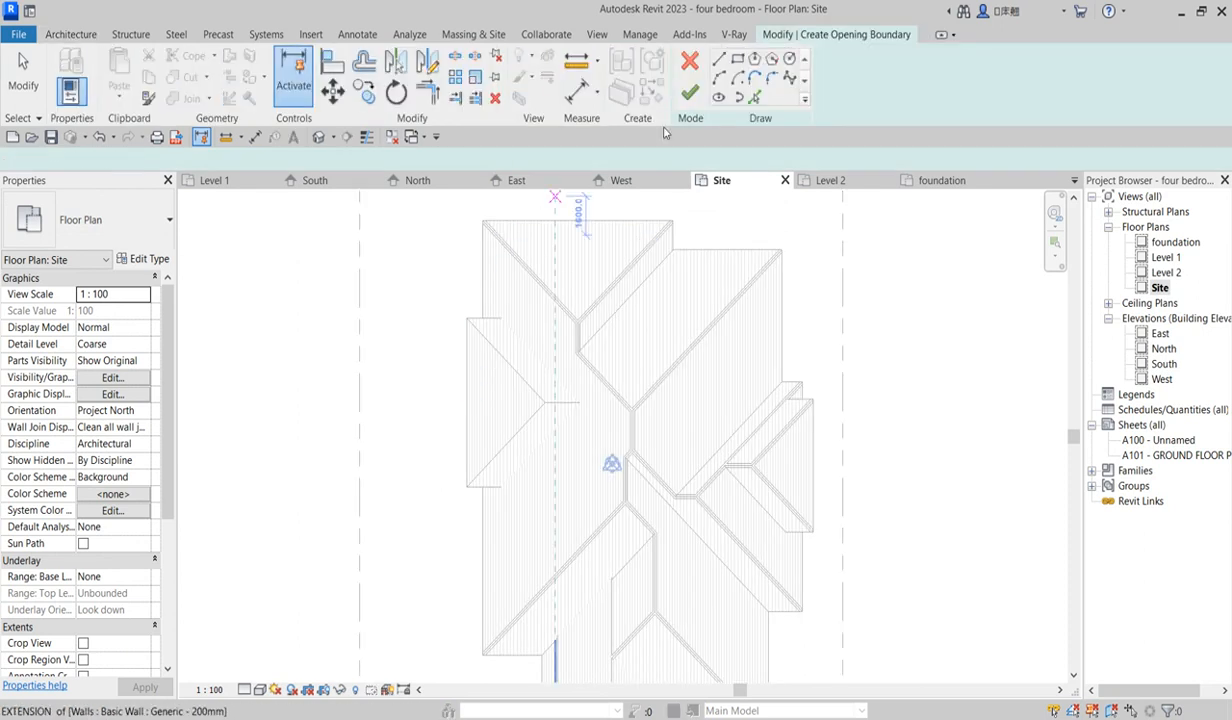
left_click(753, 98)
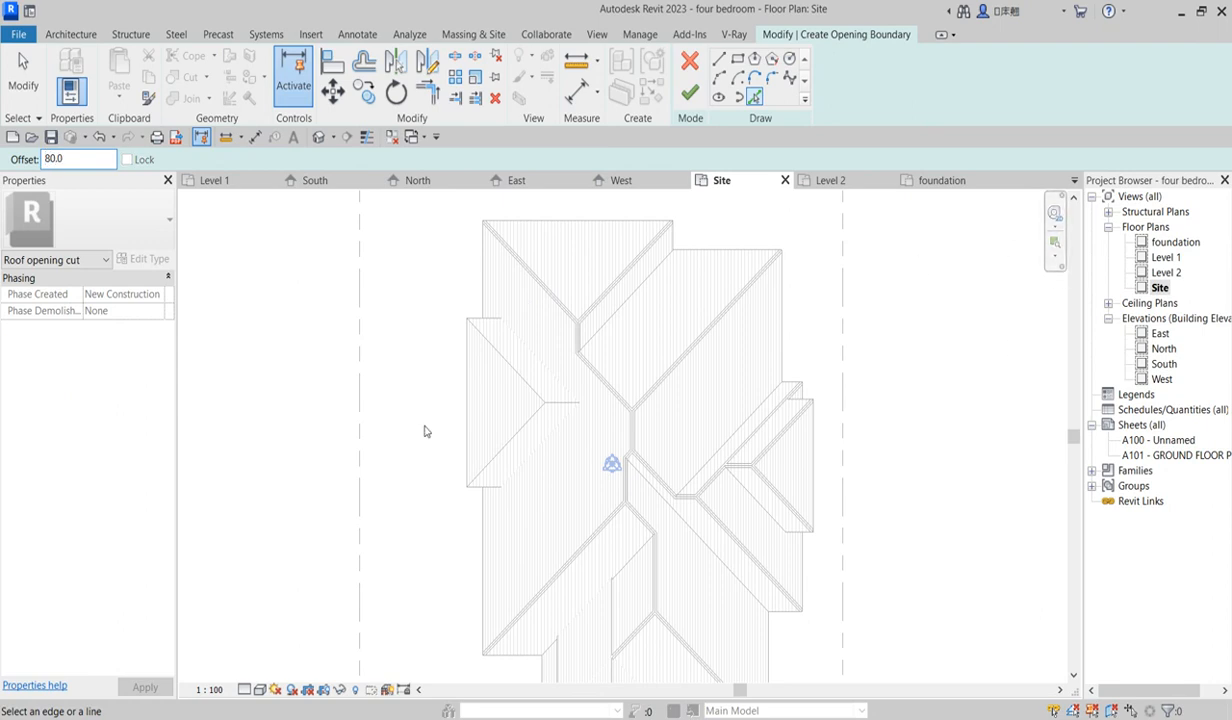
scroll(509, 398, "up", 2)
scroll(500, 402, "up", 1)
left_click(497, 397)
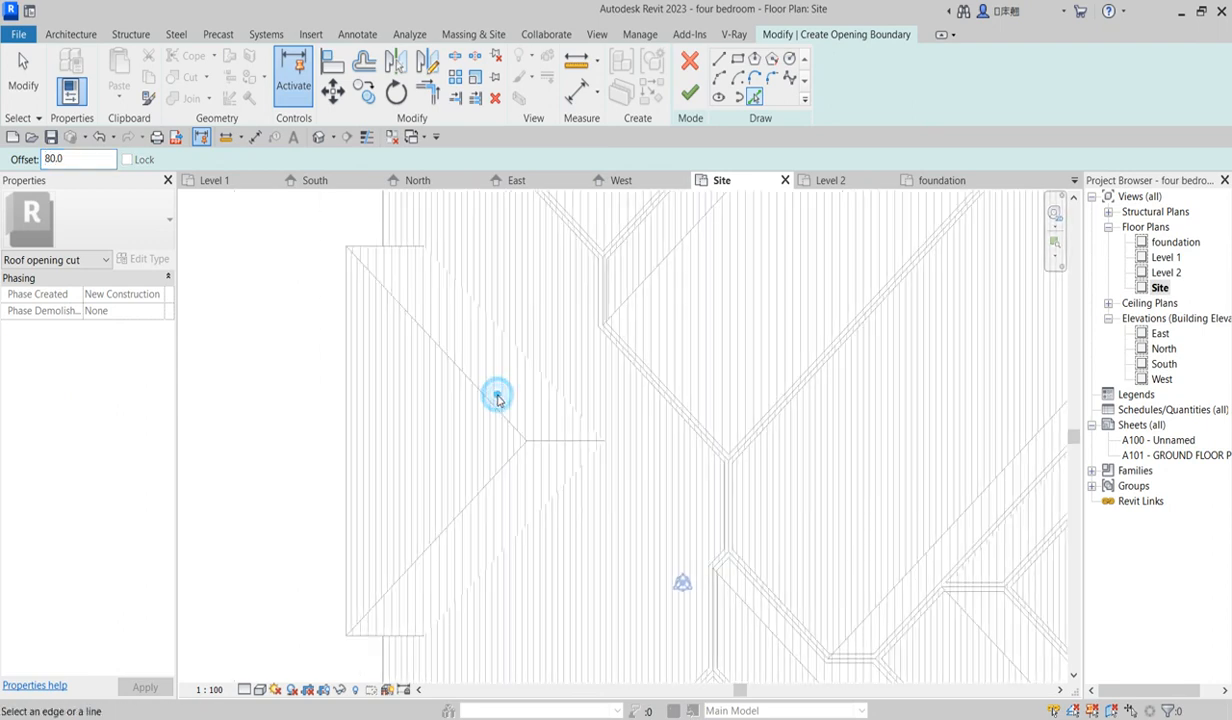
left_click(496, 411)
scroll(494, 411, "up", 3)
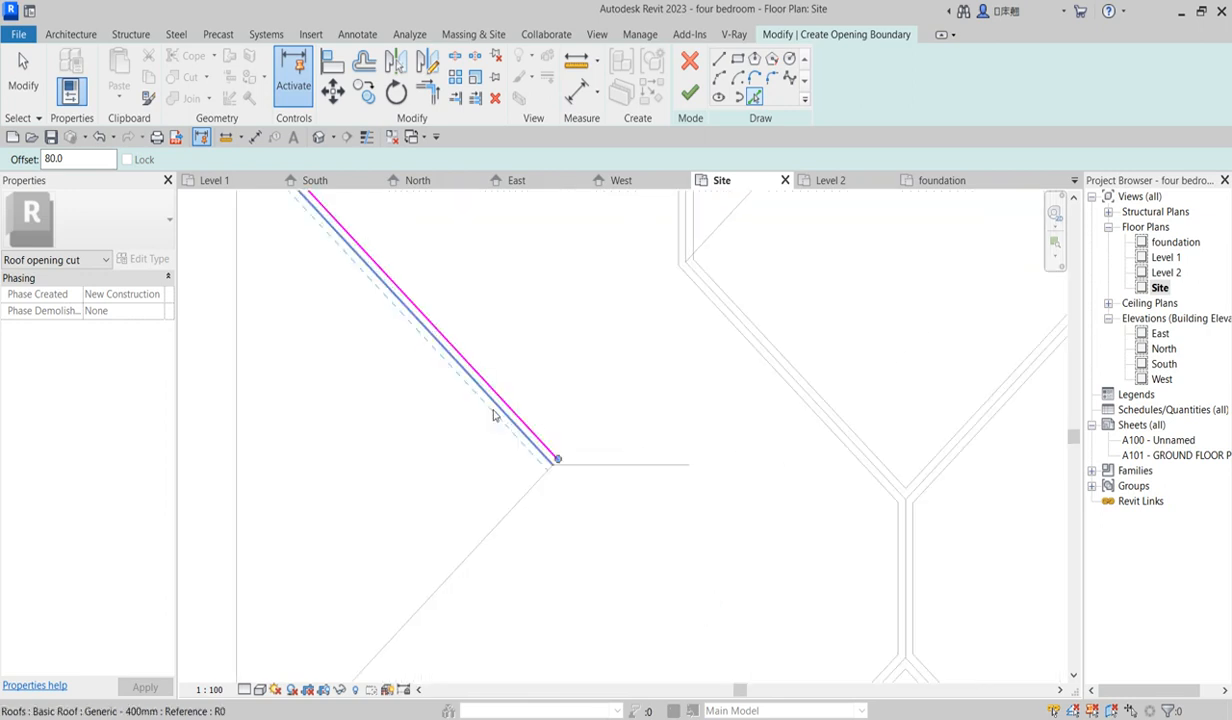
Pick boundary lines offset 80 along both sides of the west projection's southwest hip and ridge
left_click(521, 498)
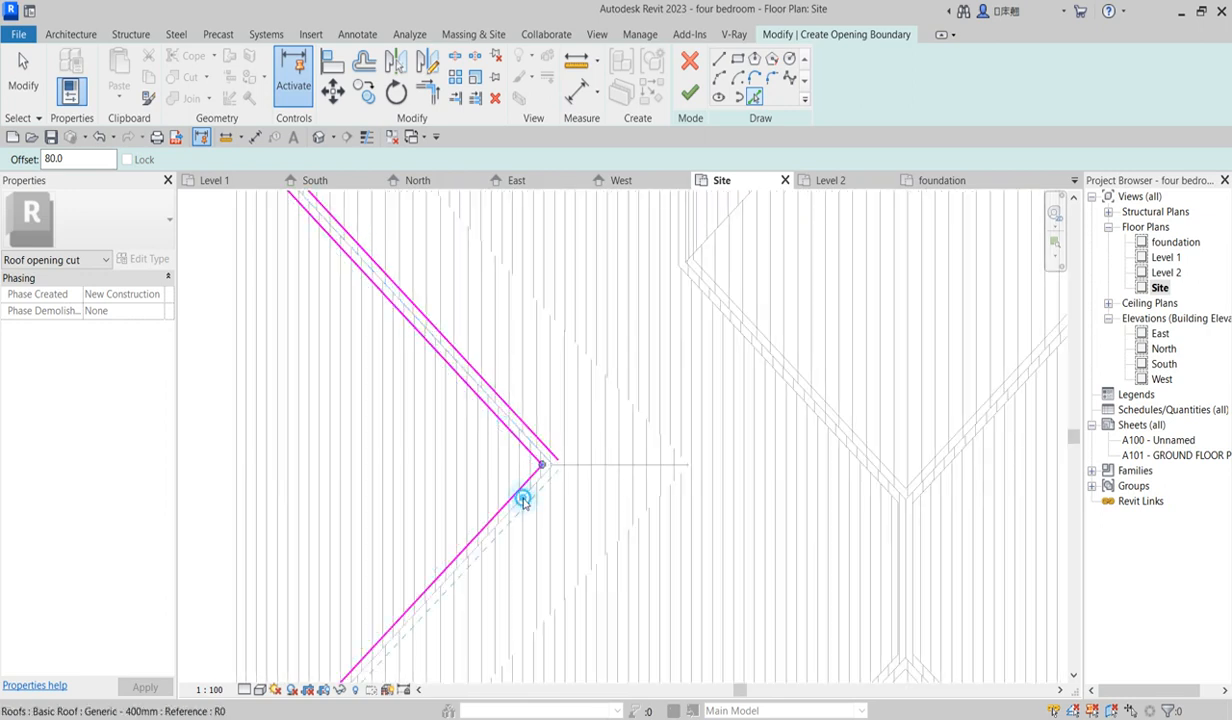
left_click(586, 465)
scroll(600, 455, "down", 2)
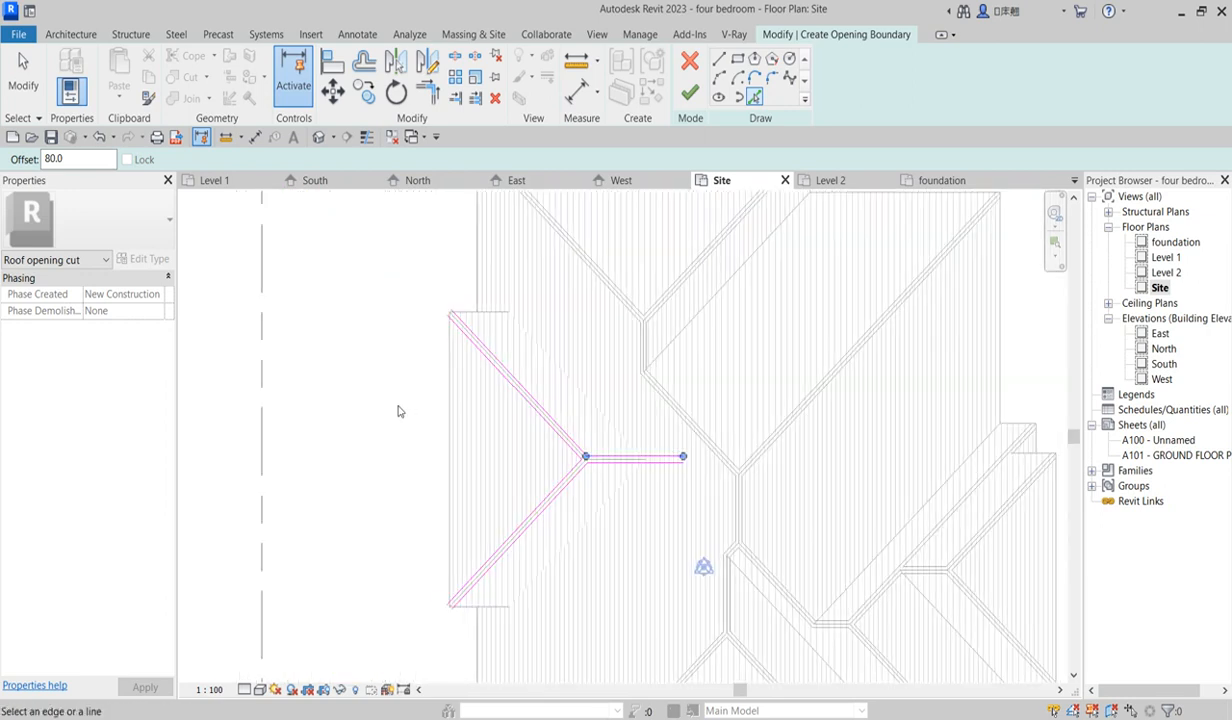
Pick boundary lines offset 80 along the west projection roof's west, north and south edges
left_click(446, 378)
scroll(441, 311, "up", 3)
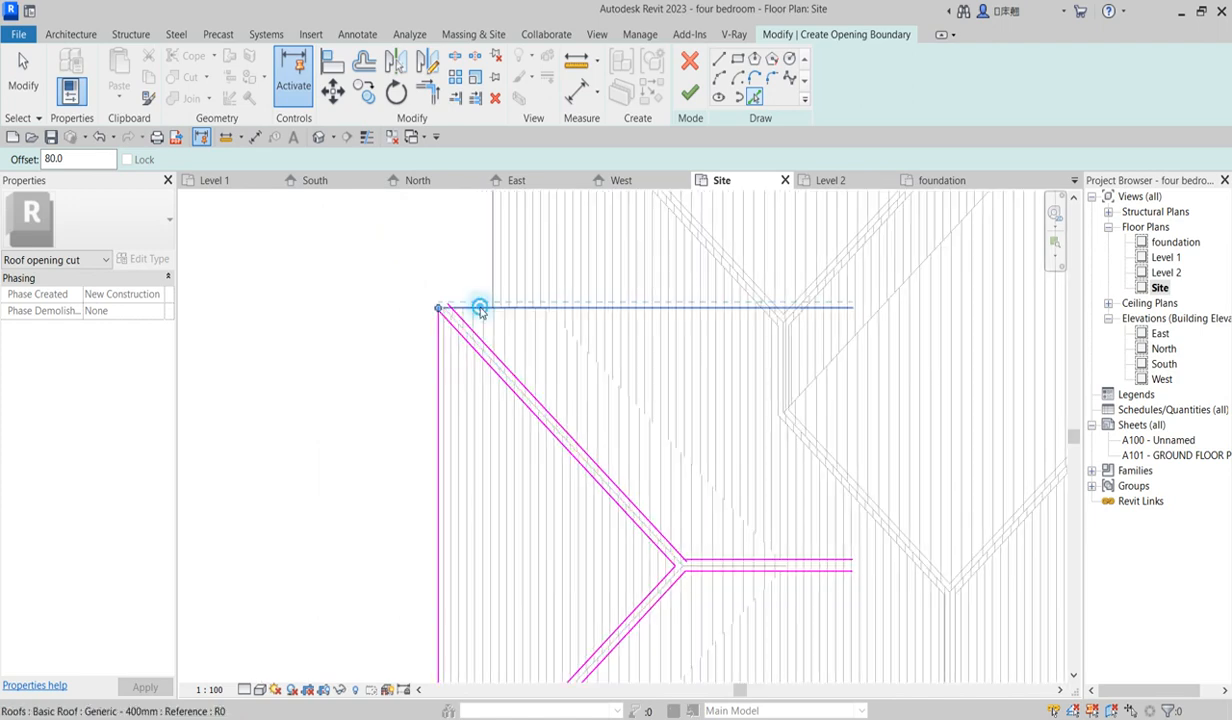
left_click(480, 313)
scroll(498, 407, "down", 2)
scroll(475, 524, "up", 2)
left_click(476, 520)
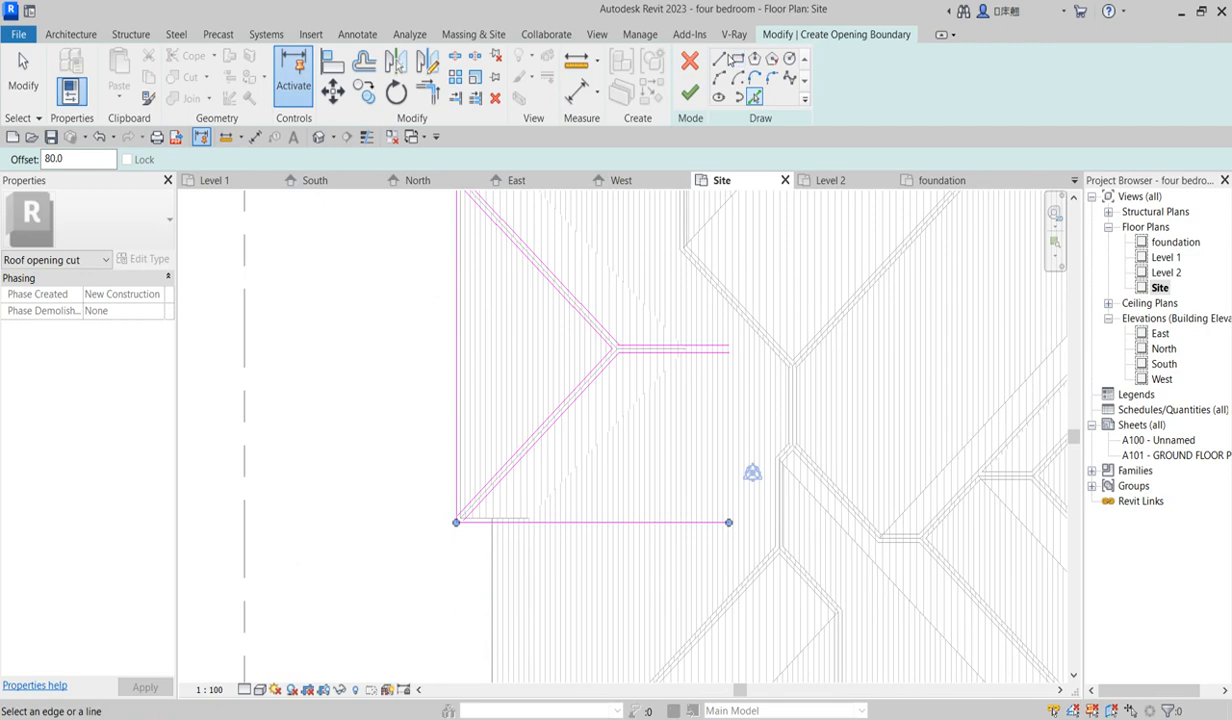
Draw vertical lines with offset 80 across the open east ends of the boundary, above and below the ridge
left_click(719, 60)
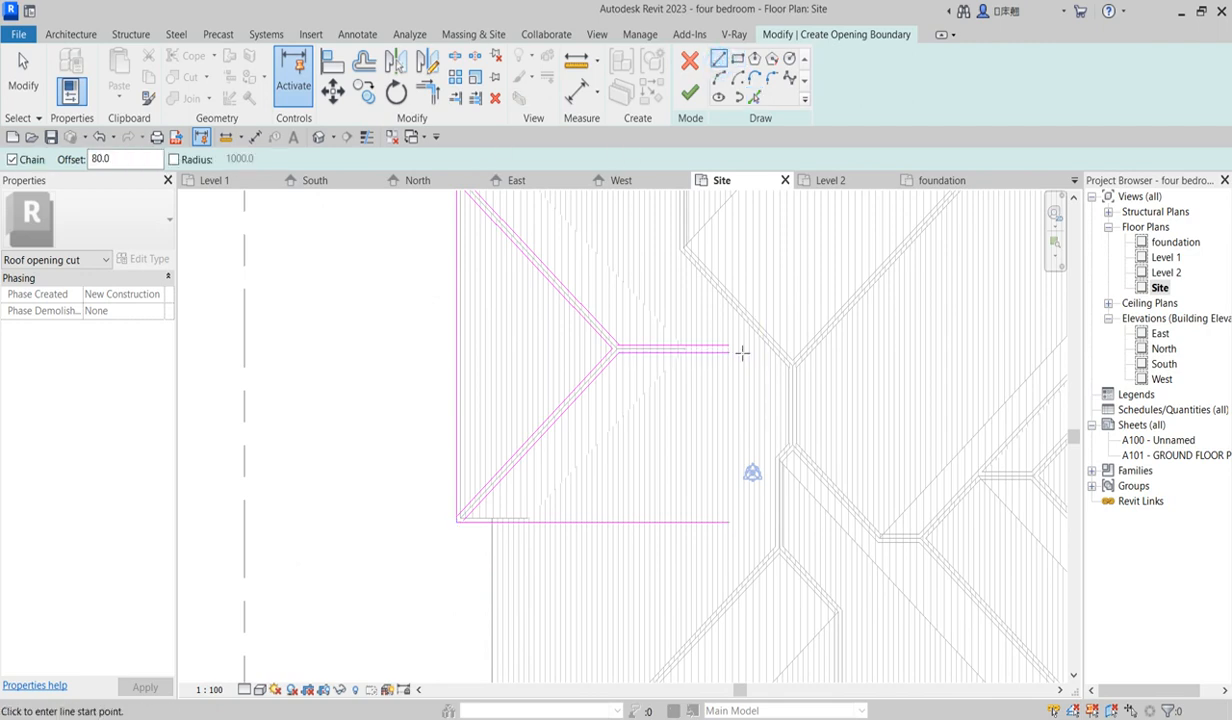
left_click(737, 348)
scroll(736, 490, "down", 2)
left_click(734, 335)
left_click(732, 424)
left_click(733, 505)
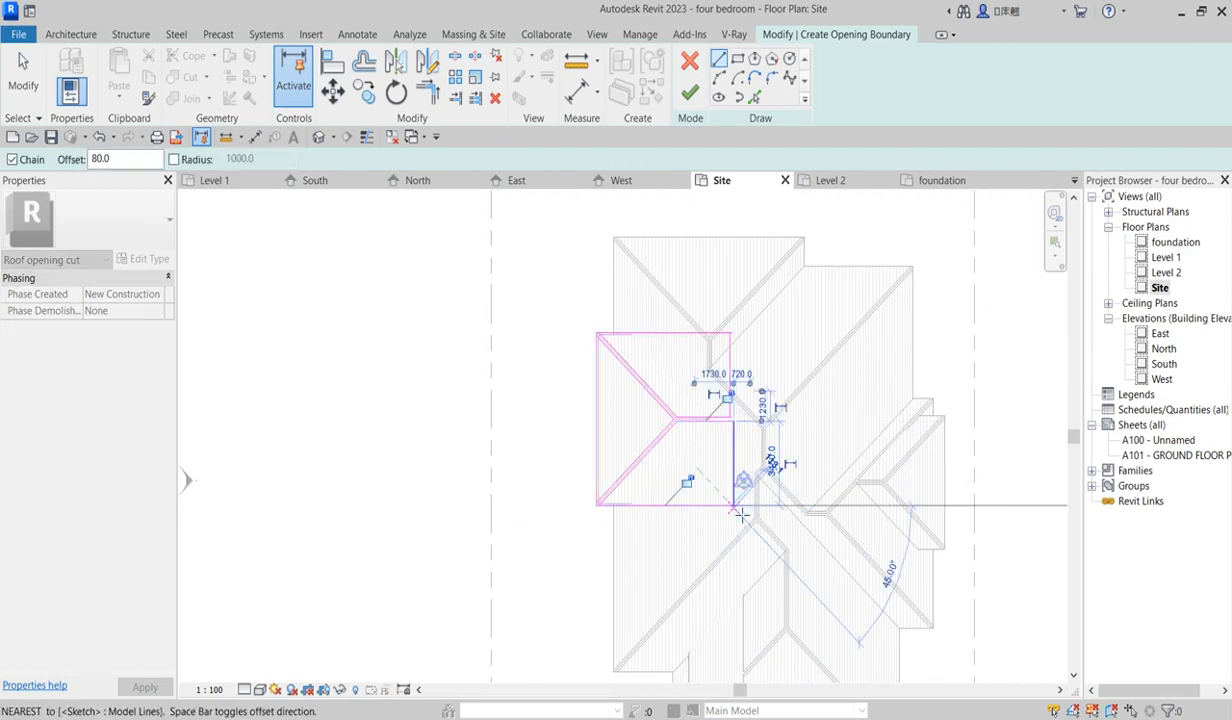
key("Escape")
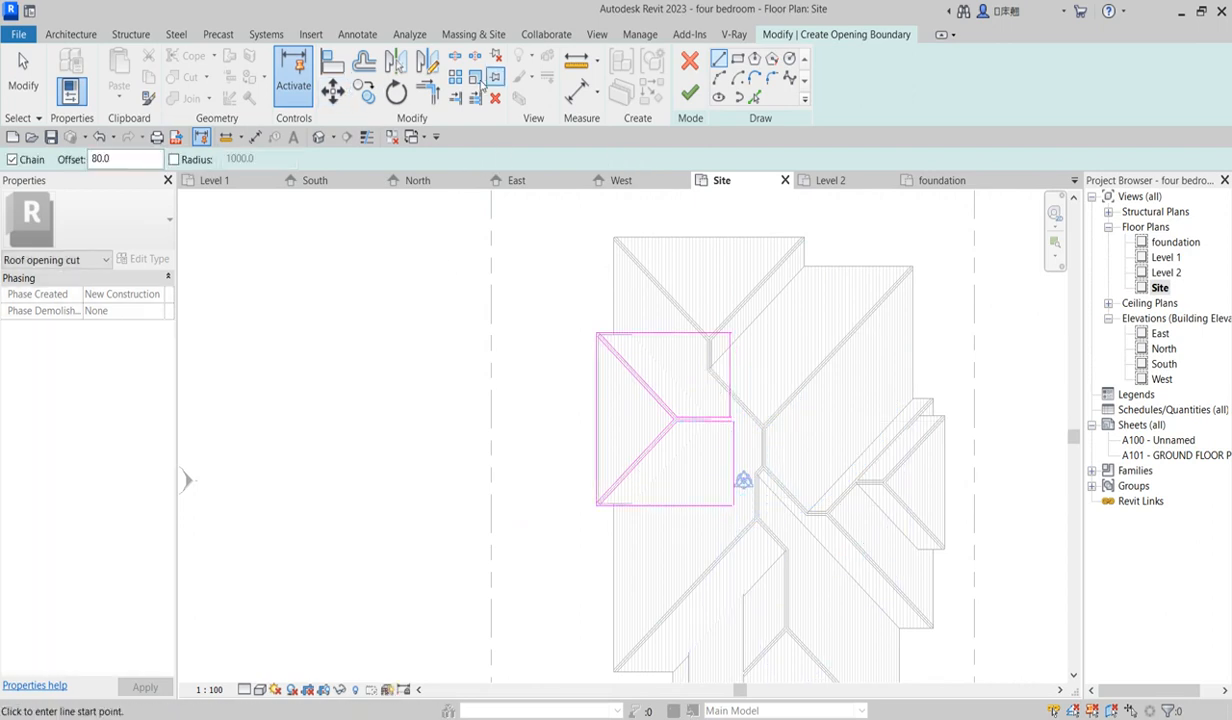
Trim the two ridge lines to corners with the vertical closing lines at the west projection's east end
key("t")
key("r")
scroll(724, 460, "up", 2)
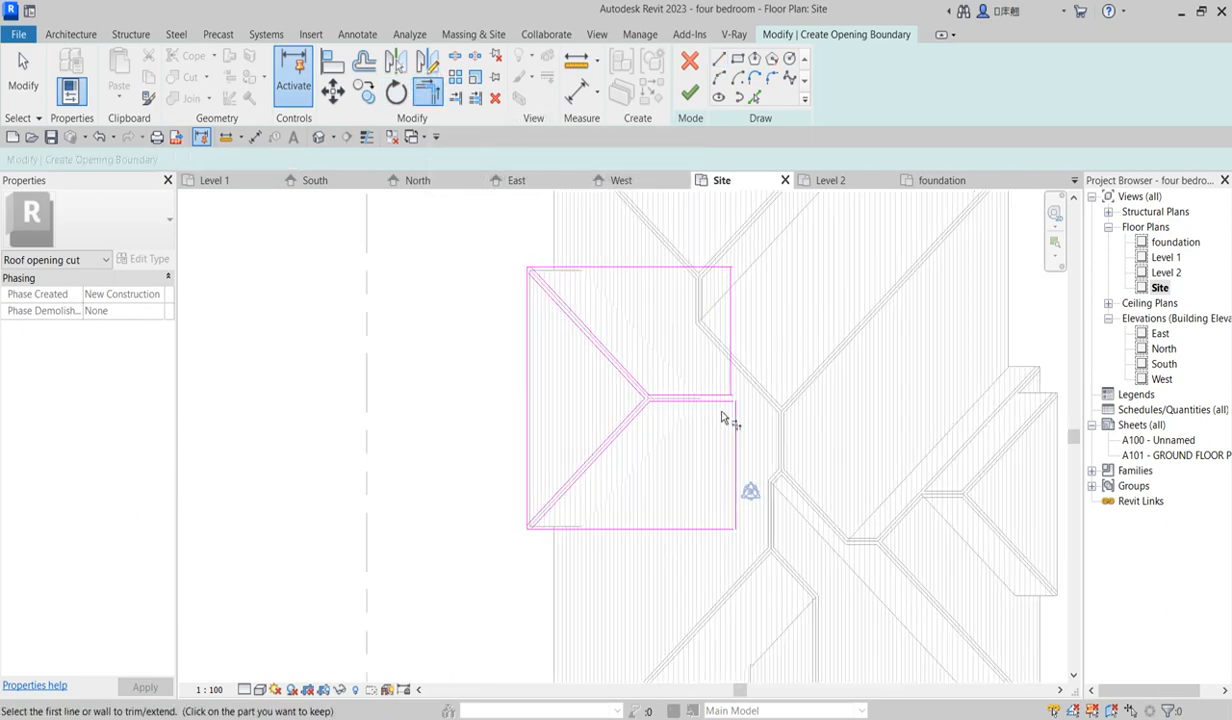
left_click(721, 411)
left_click(737, 428)
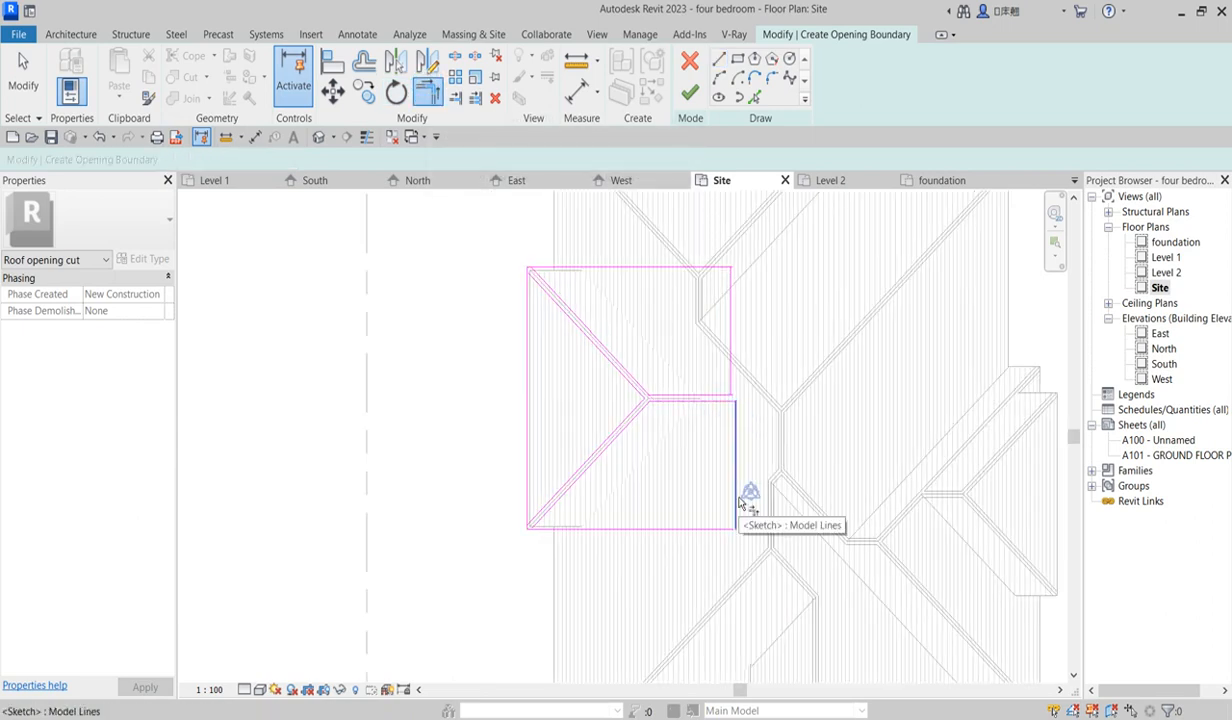
scroll(719, 395, "up", 2)
left_click(721, 394)
left_click(740, 374)
Trim the north edge line and the upper vertical closing line to a corner
scroll(740, 374, "down", 2)
middle_click_drag(740, 374, 718, 457)
left_click(693, 341)
left_click(718, 358)
scroll(643, 492, "up", 2)
Trim the hip lines against the outer edge lines at the west projection's northwest and southwest corners
left_click(627, 418)
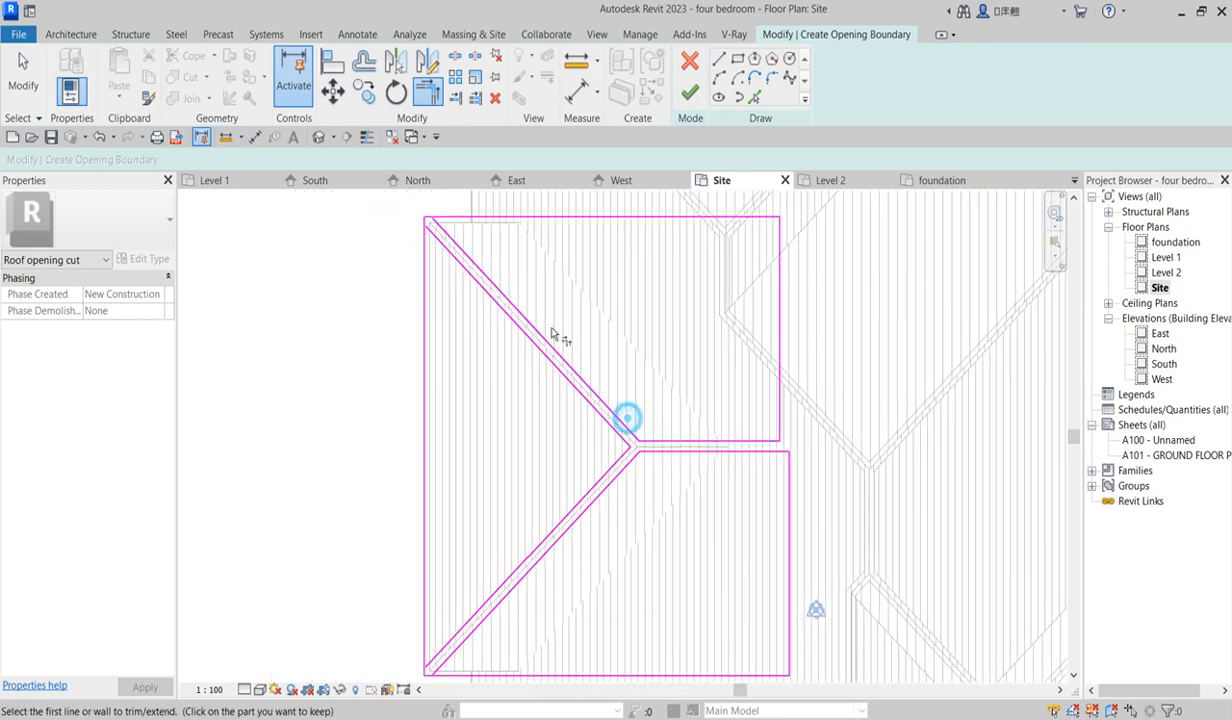
left_click(444, 235)
scroll(580, 374, "up", 2)
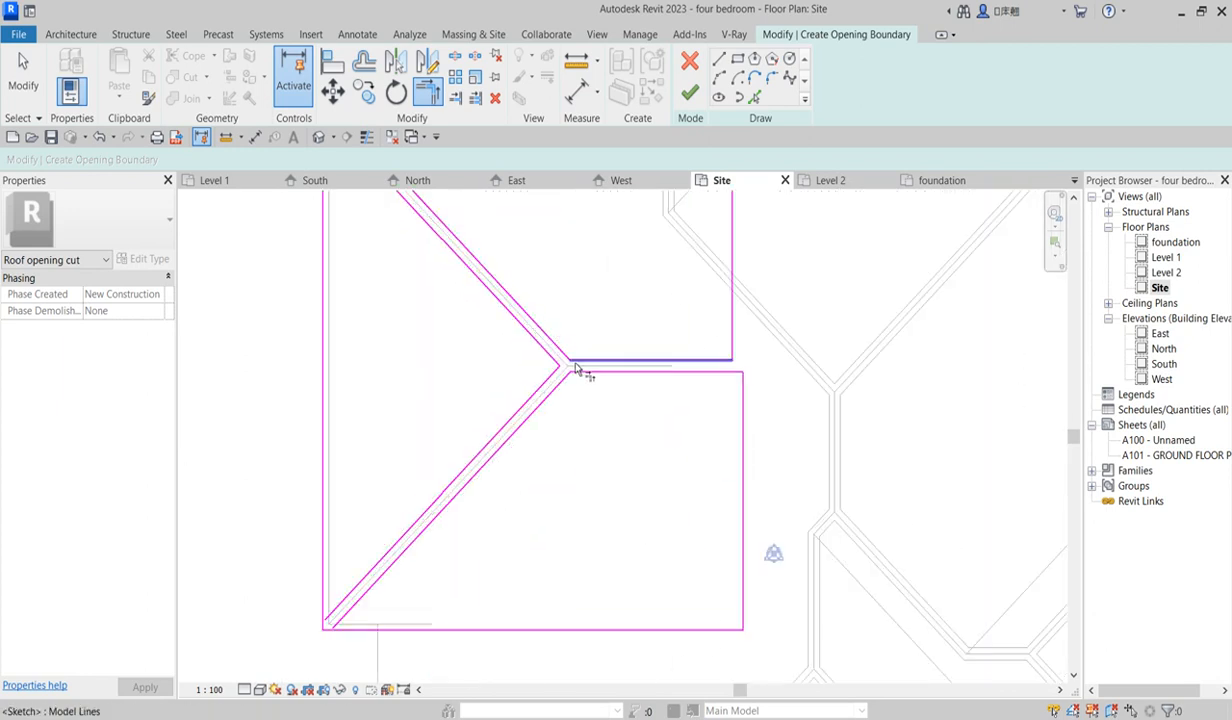
scroll(566, 393, "down", 4)
scroll(432, 510, "up", 2)
left_click(466, 467)
left_click(476, 488)
left_click(457, 458)
scroll(718, 341, "down", 3)
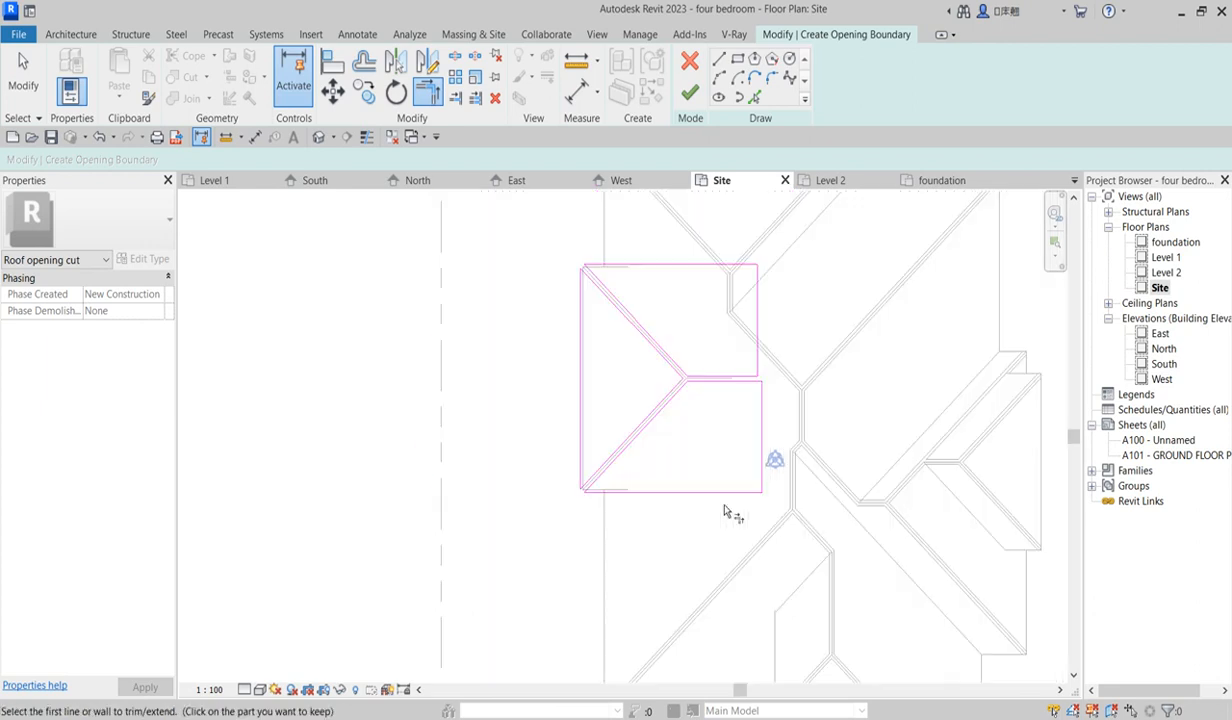
Finish the opening boundary on the west projection roof and clear the selection
left_click(690, 92)
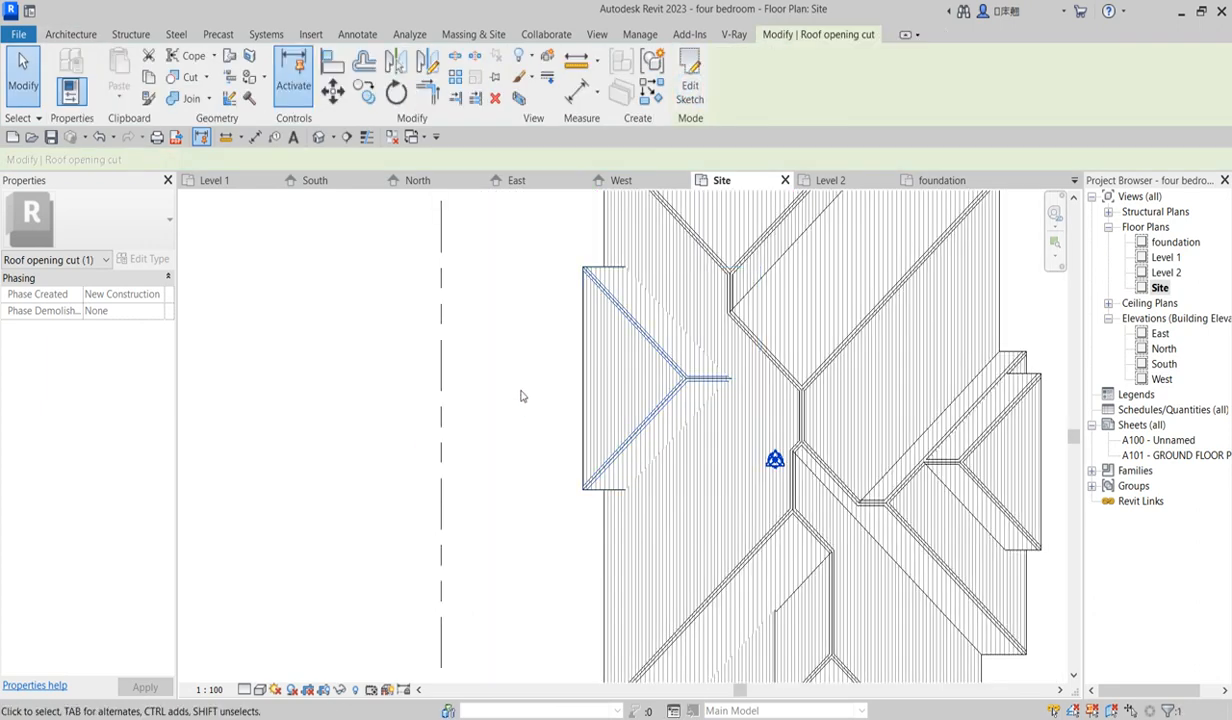
left_click(520, 392)
scroll(575, 452, "down", 3)
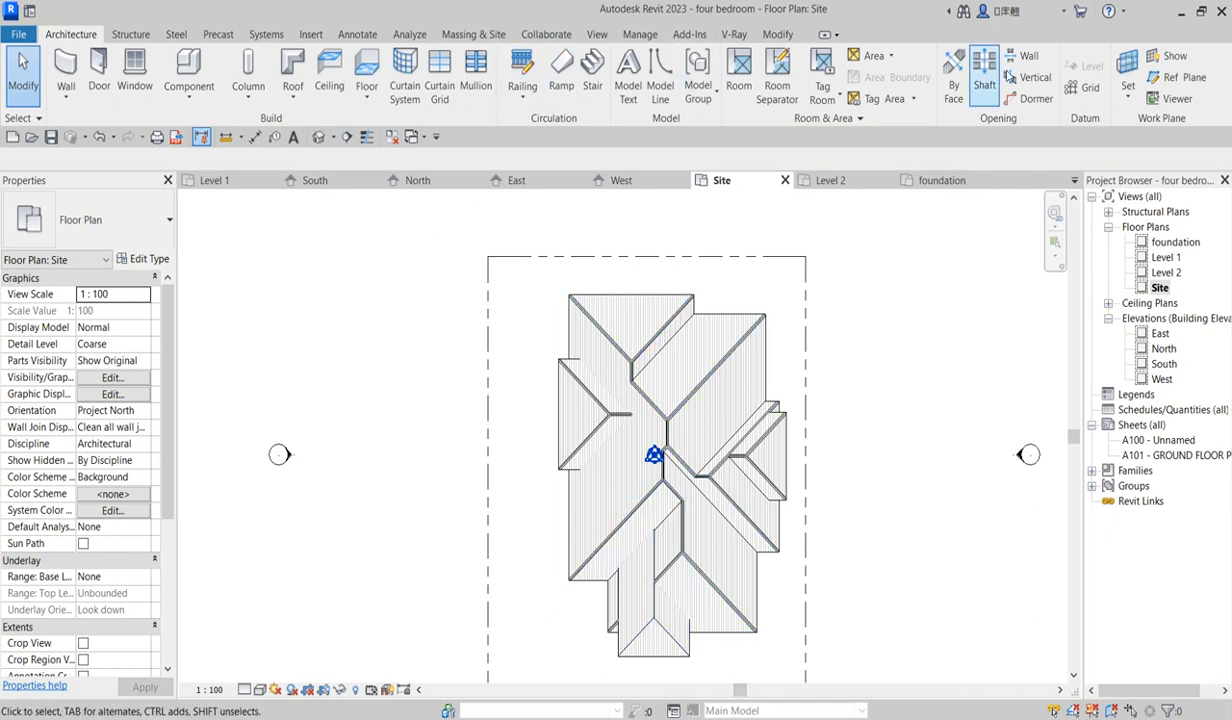
Start a vertical opening on the south projection roof and add boundary lines offset 80 on both sides of its two hips
scroll(660, 615, "up", 3)
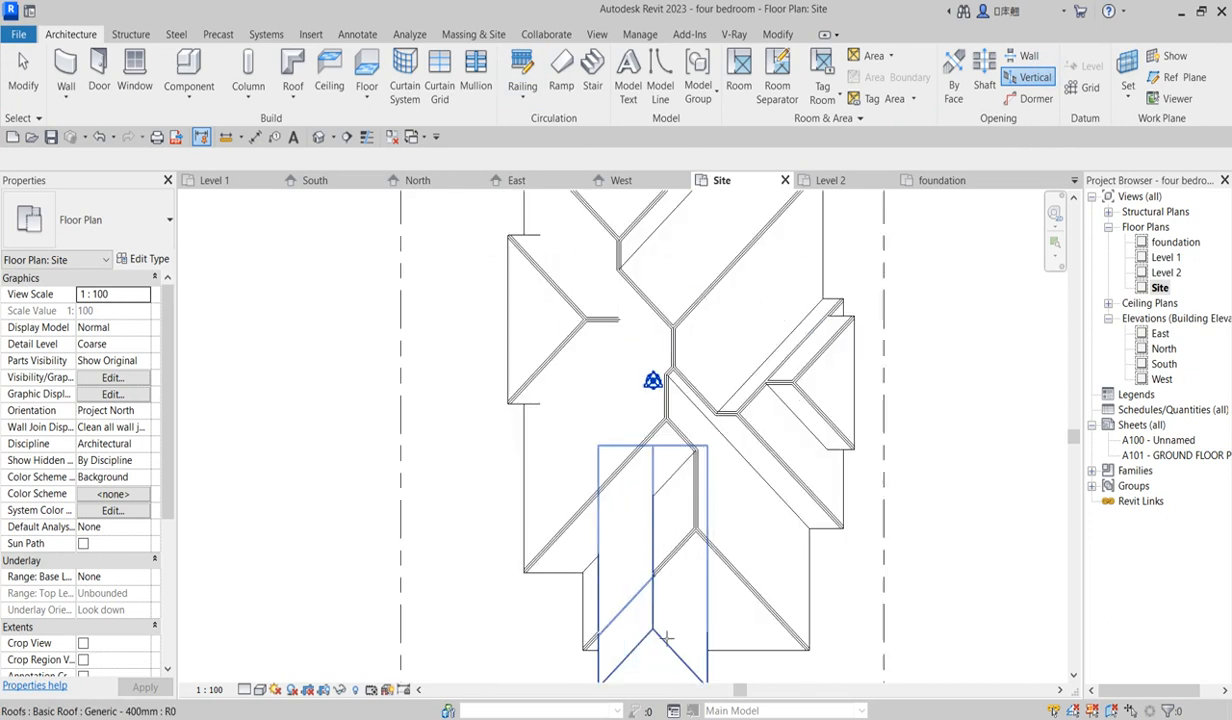
left_click(660, 635)
scroll(638, 479, "down", 3)
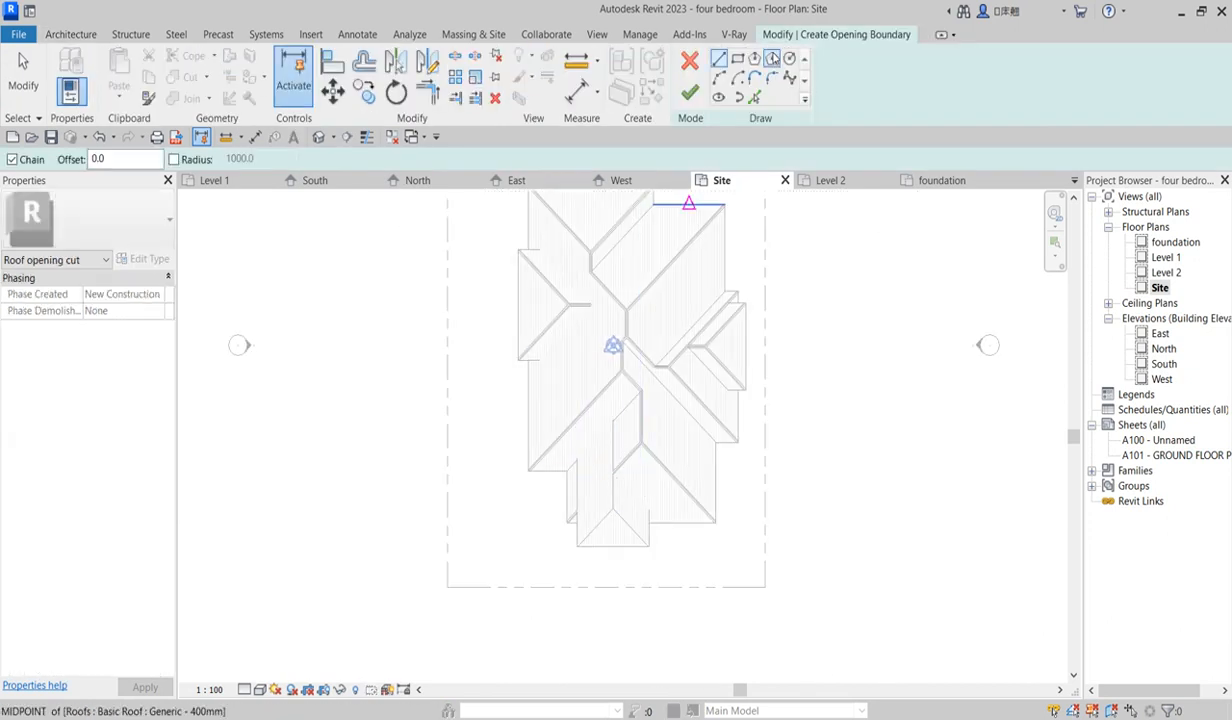
left_click(751, 97)
scroll(600, 535, "up", 5)
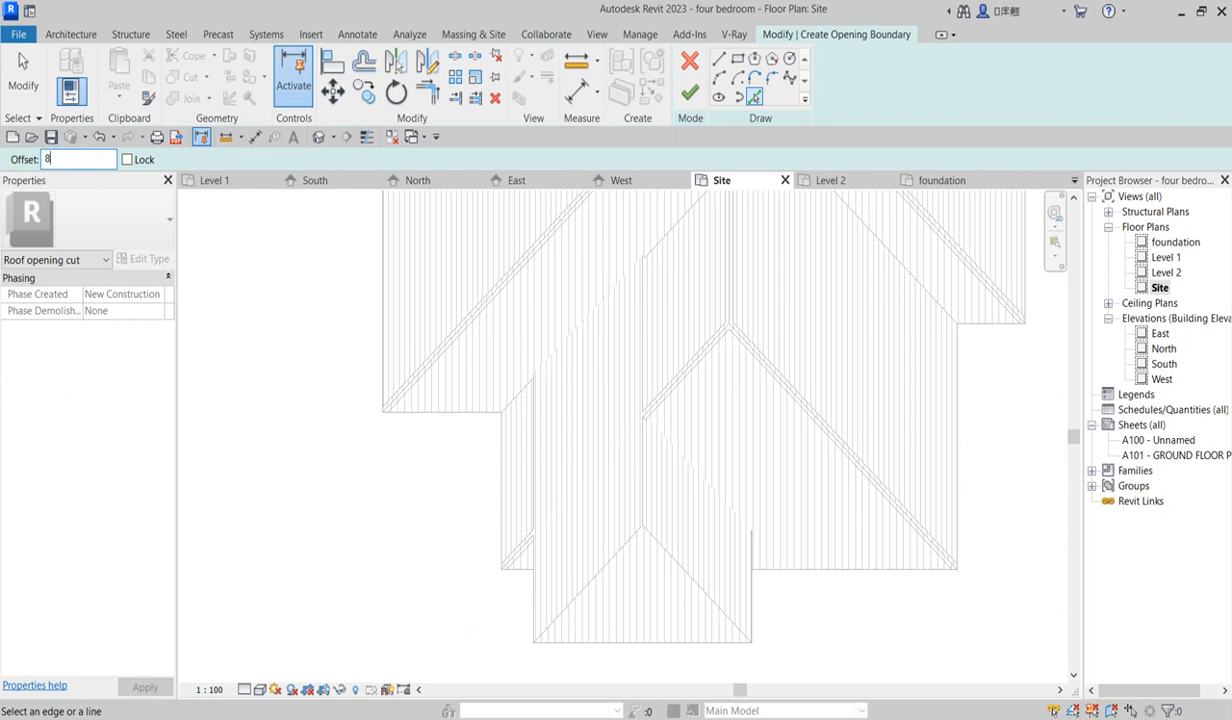
scroll(600, 555, "up", 5)
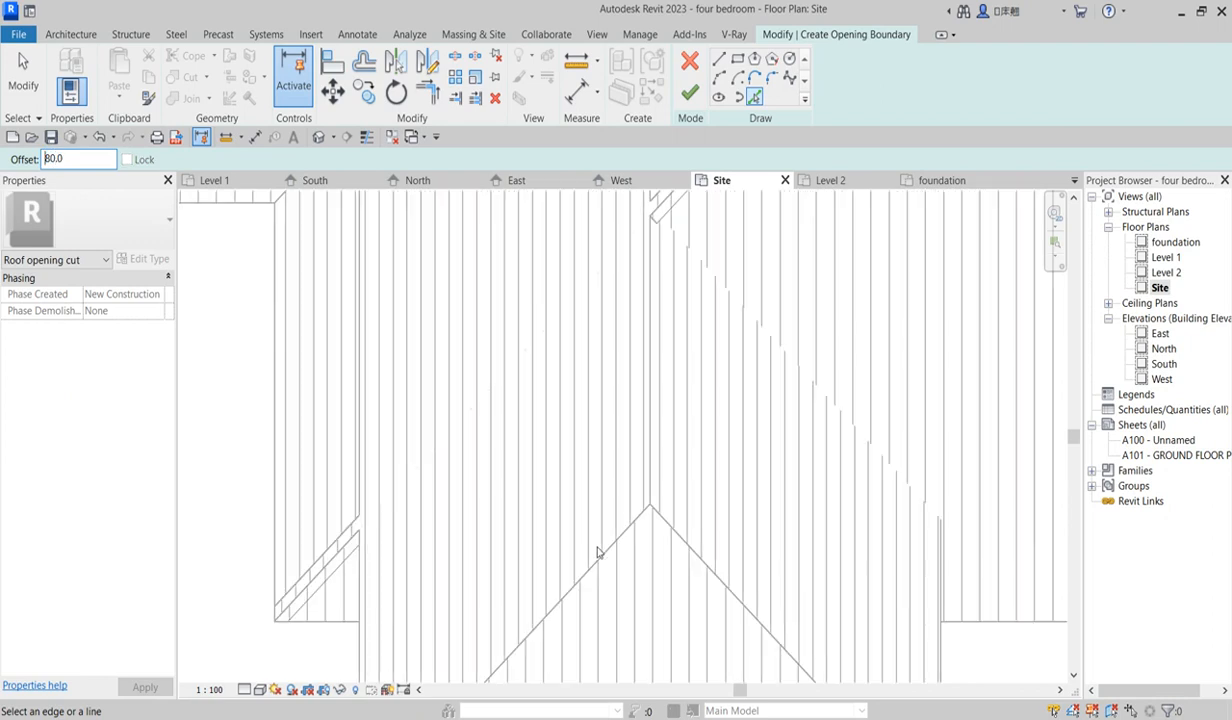
left_click(604, 563)
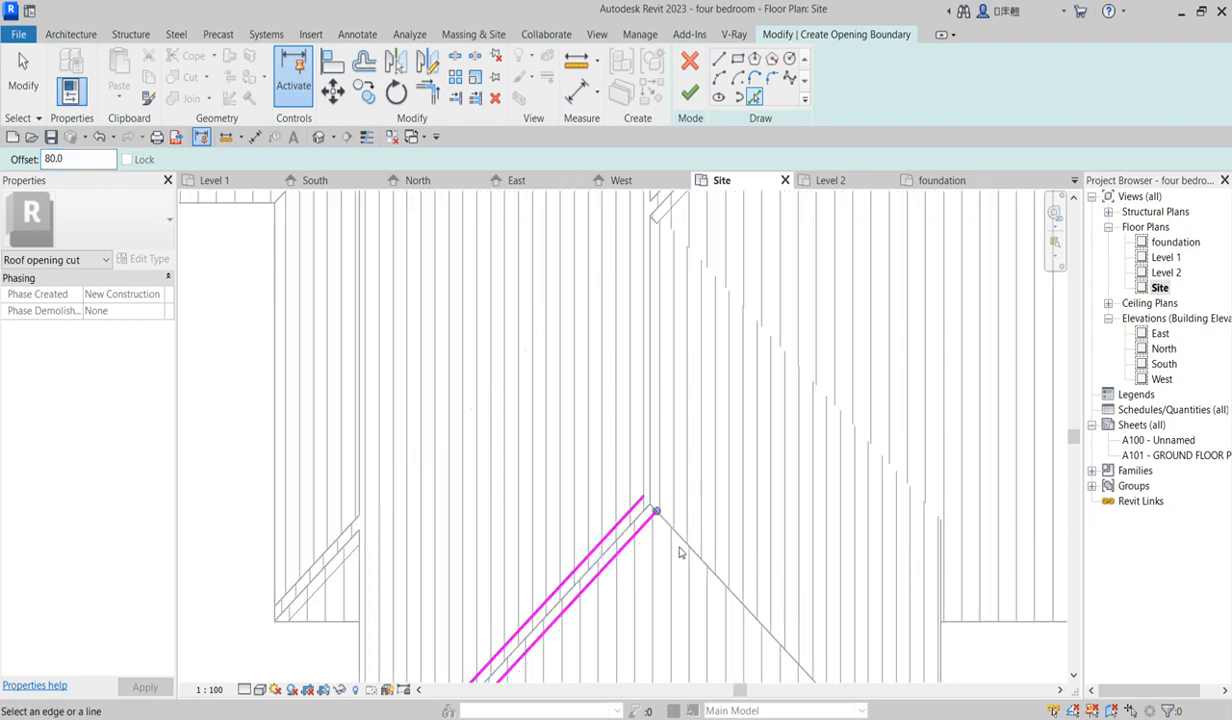
left_click(700, 563)
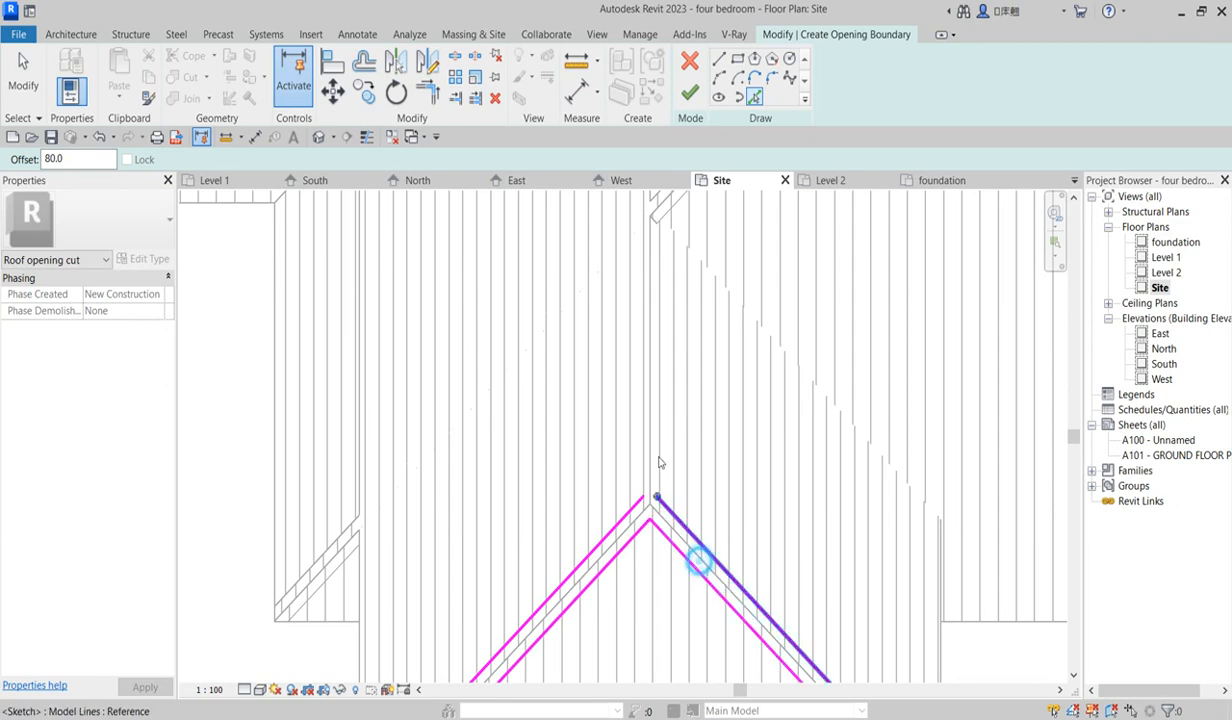
Add boundary lines offset 80 along both sides of the south projection's ridge and outside its south, east and west edges
scroll(660, 490, "down", 4)
scroll(648, 444, "up", 3)
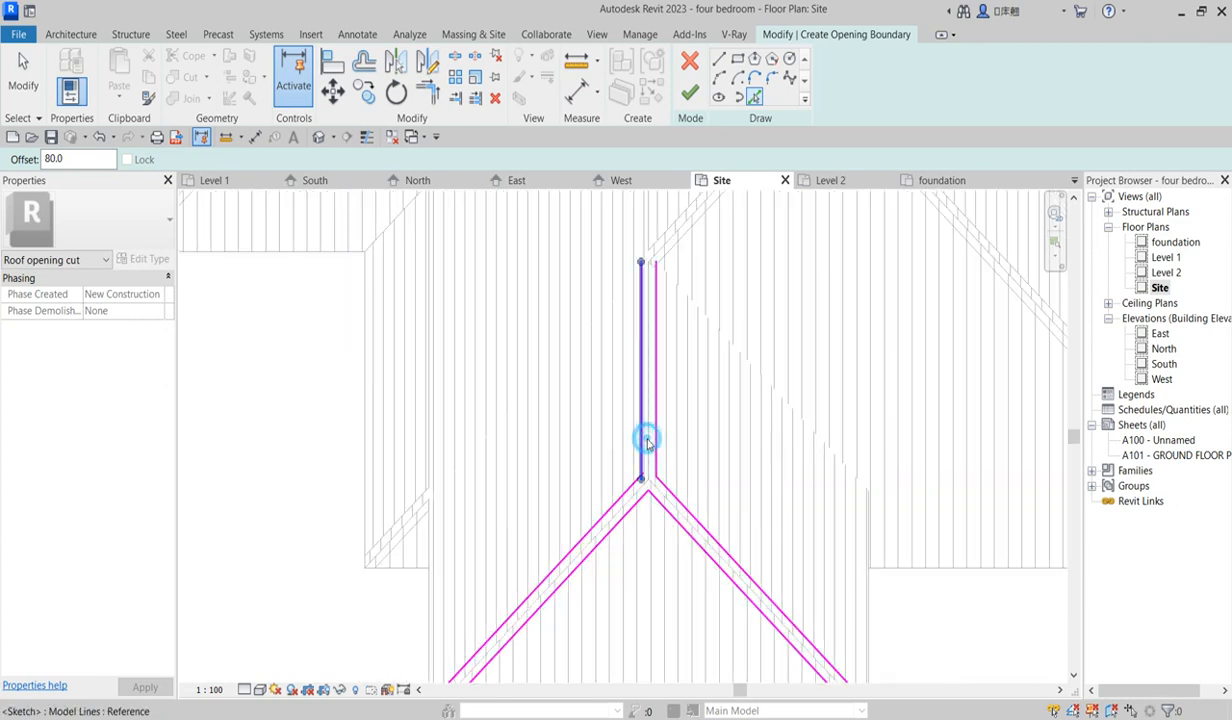
scroll(640, 441, "down", 3)
left_click(643, 563)
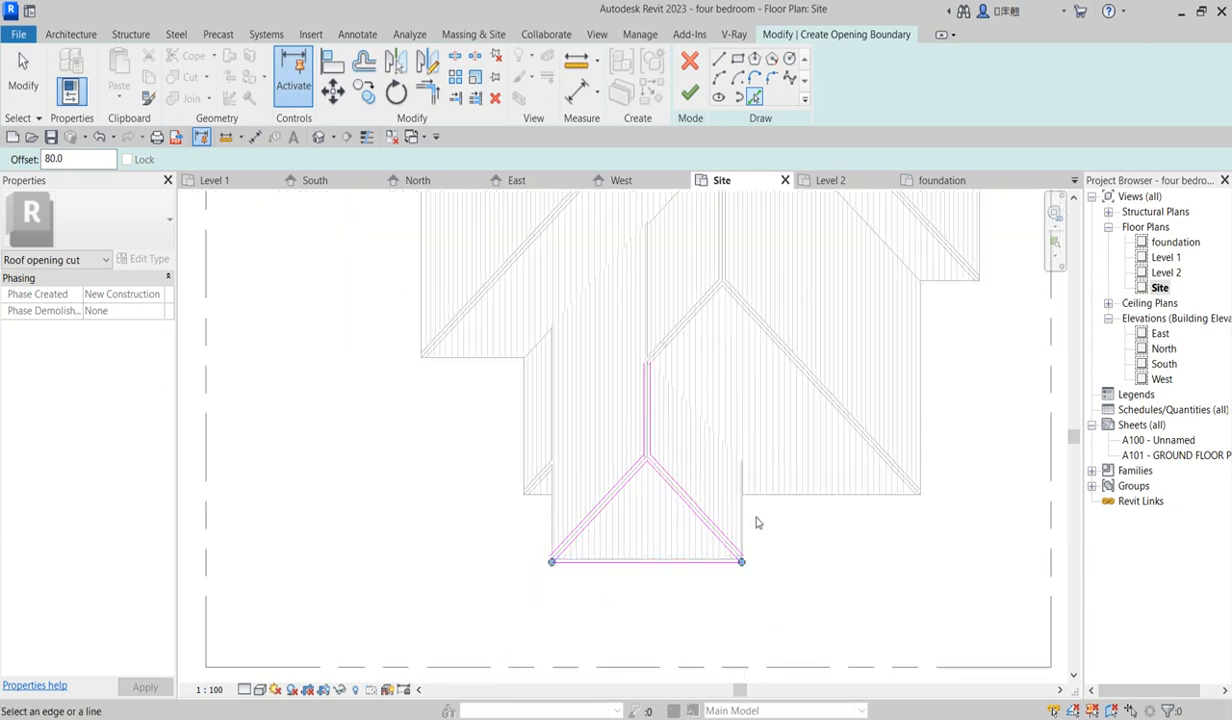
left_click(741, 510)
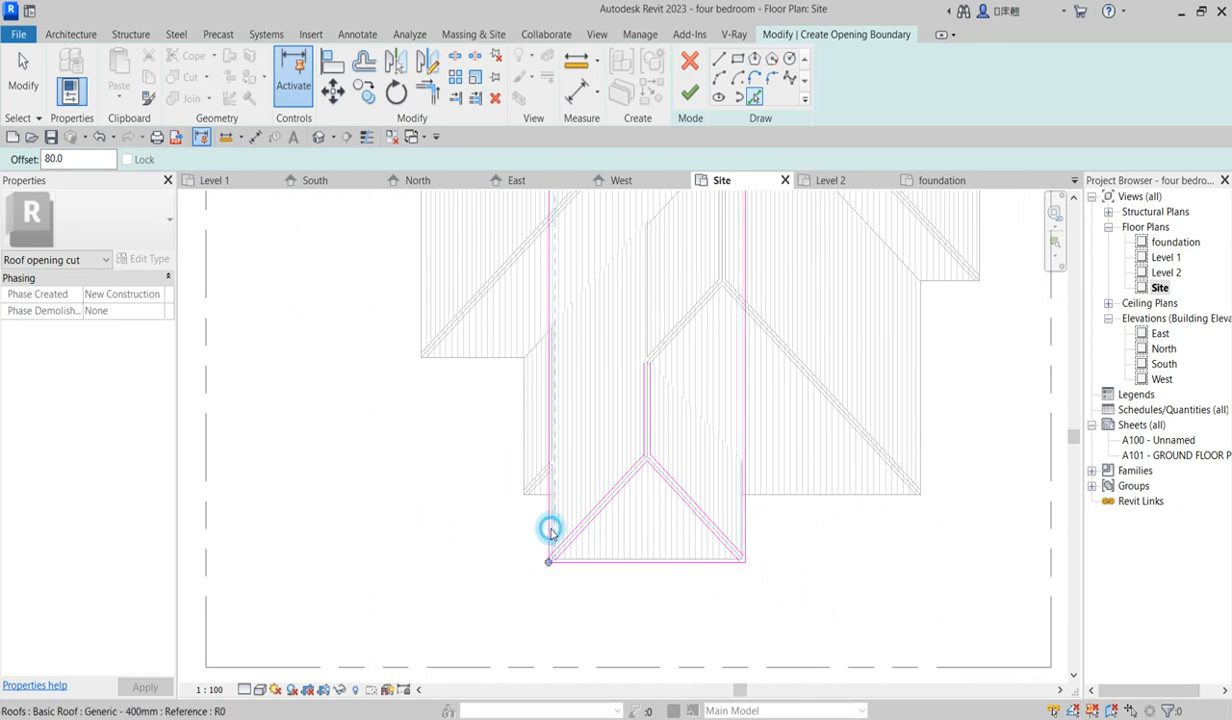
left_click(546, 515)
Draw a horizontal closing line about 4867 long with offset 80 across the south projection, between its west and east edge lines
scroll(546, 520, "down", 2)
left_click(719, 58)
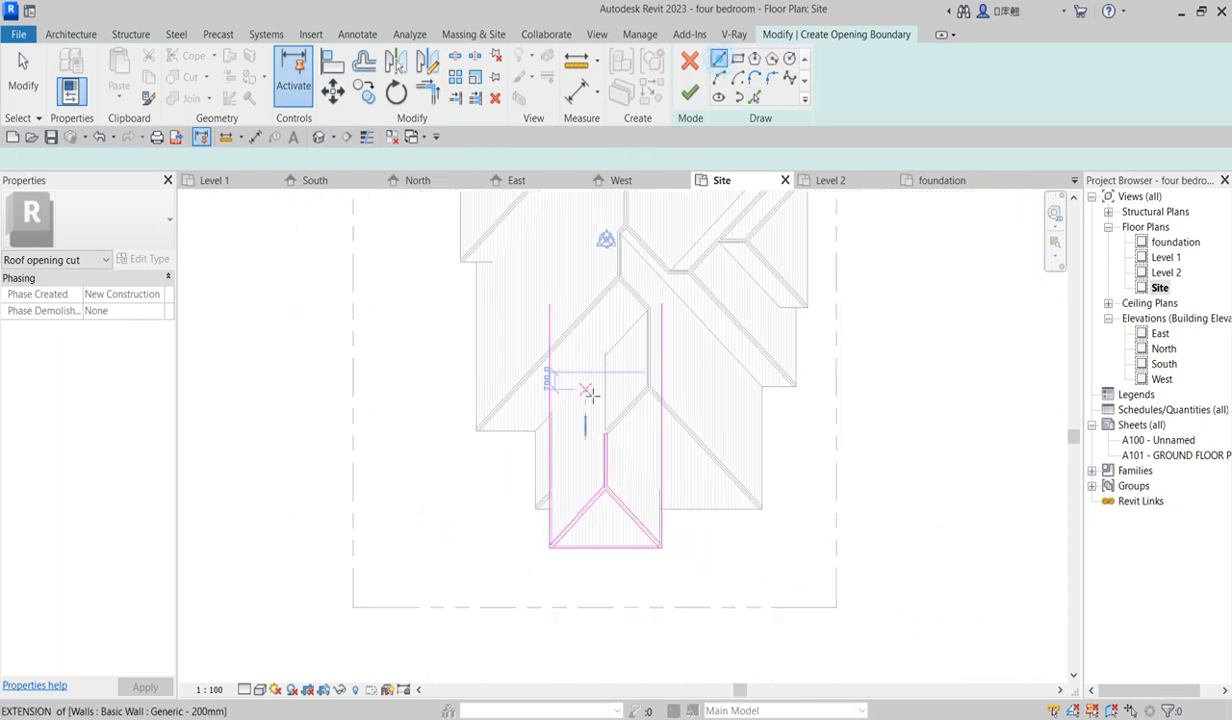
left_click(549, 400)
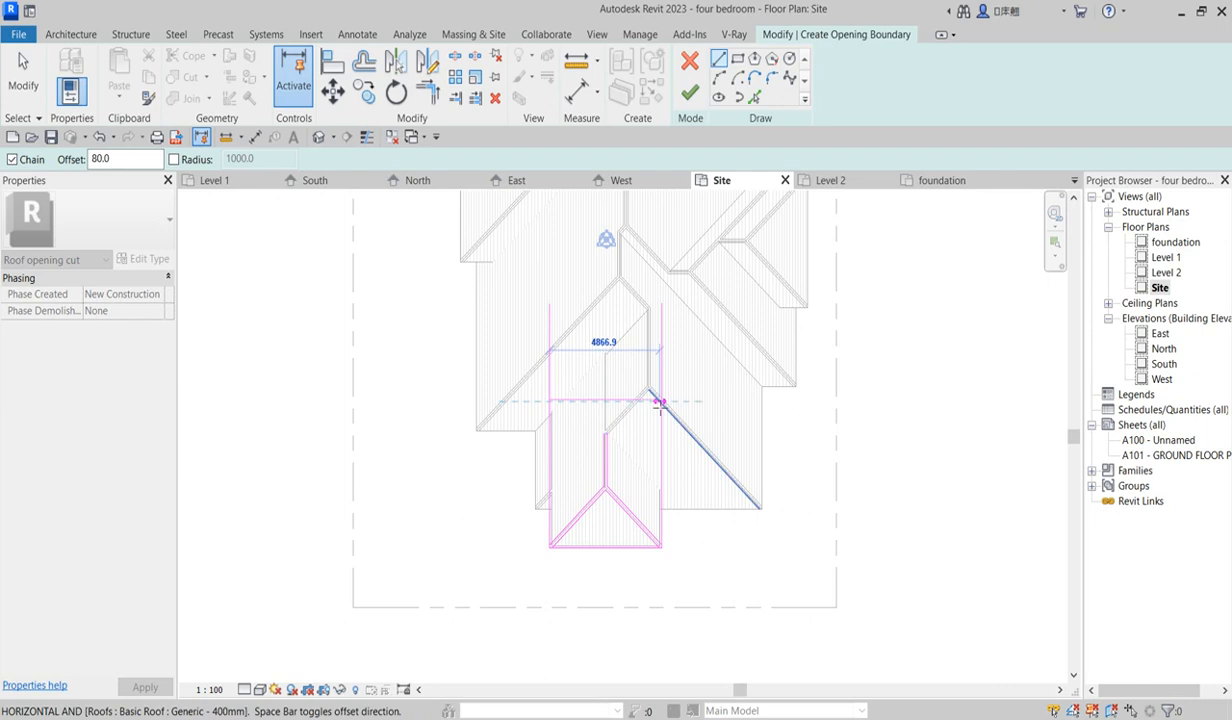
left_click(658, 400)
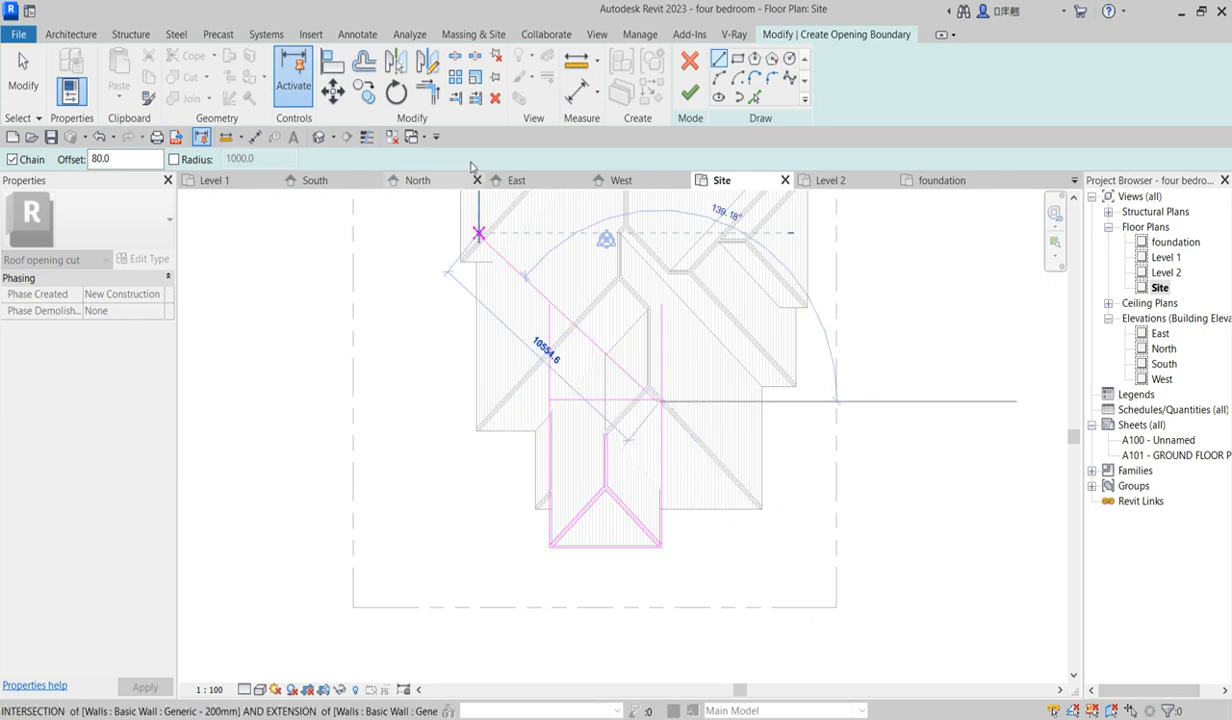
Split the horizontal closing line at a point just west of the south projection's ridge
left_click(425, 95)
scroll(610, 430, "up", 3)
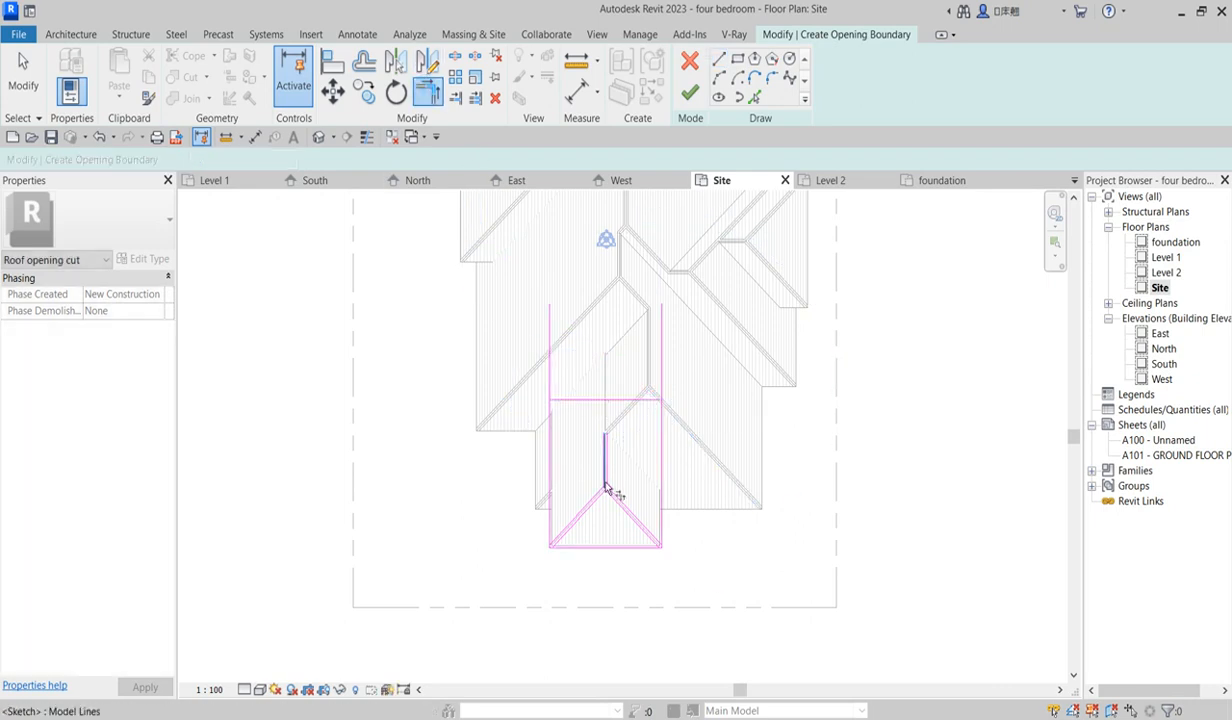
left_click(607, 432)
left_click(455, 55)
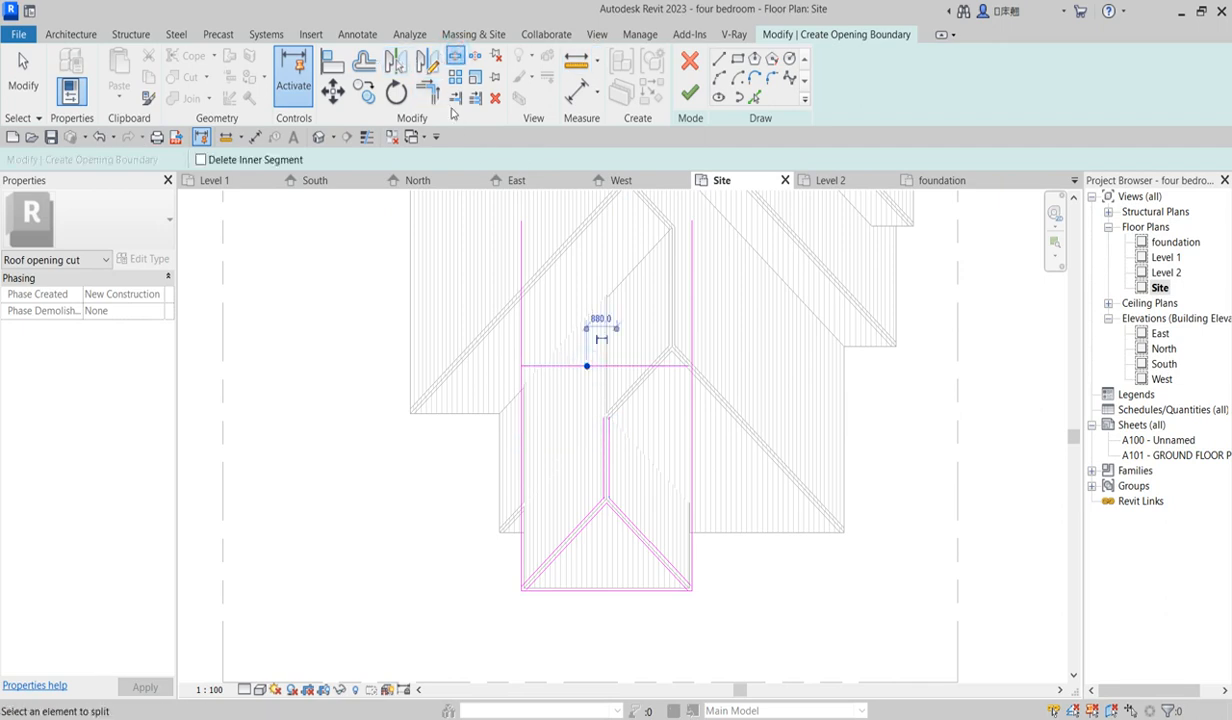
Trim the two ridge lines and the west and east edge lines to corners with the split closing line's segments
left_click(612, 428)
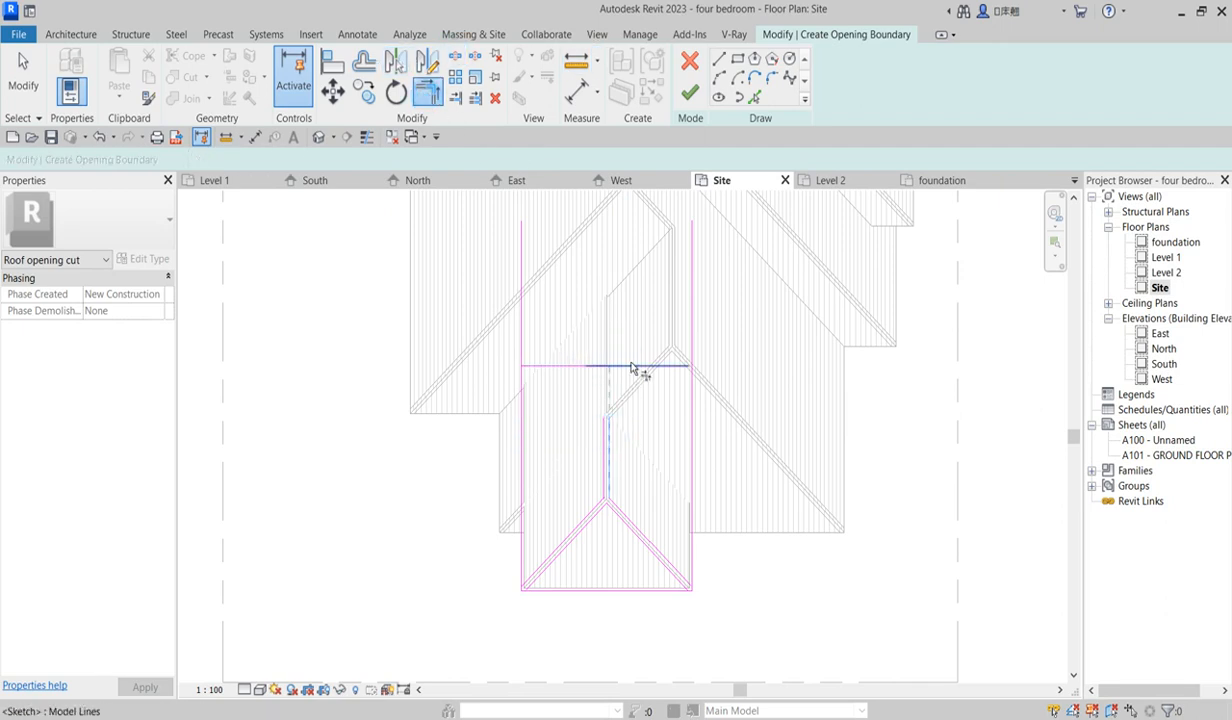
left_click(603, 437)
left_click(561, 366)
left_click(514, 390)
left_click(640, 367)
left_click(687, 390)
scroll(604, 377, "up", 3)
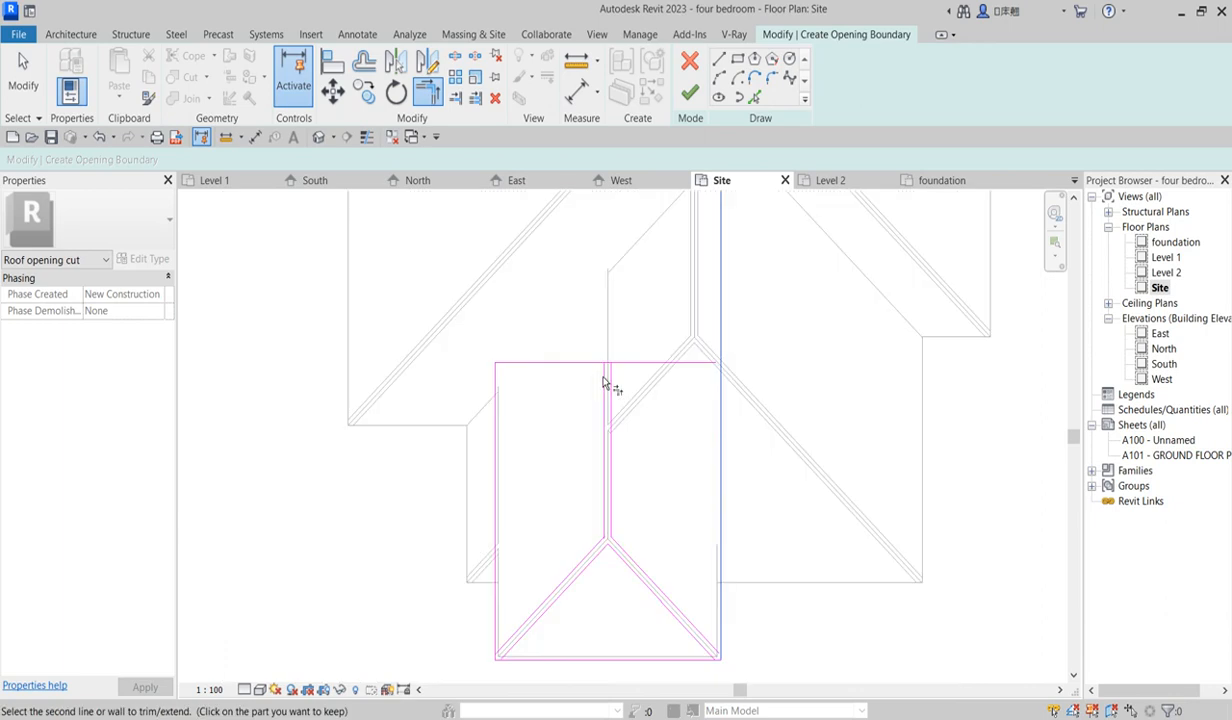
left_click(579, 363)
left_click(600, 388)
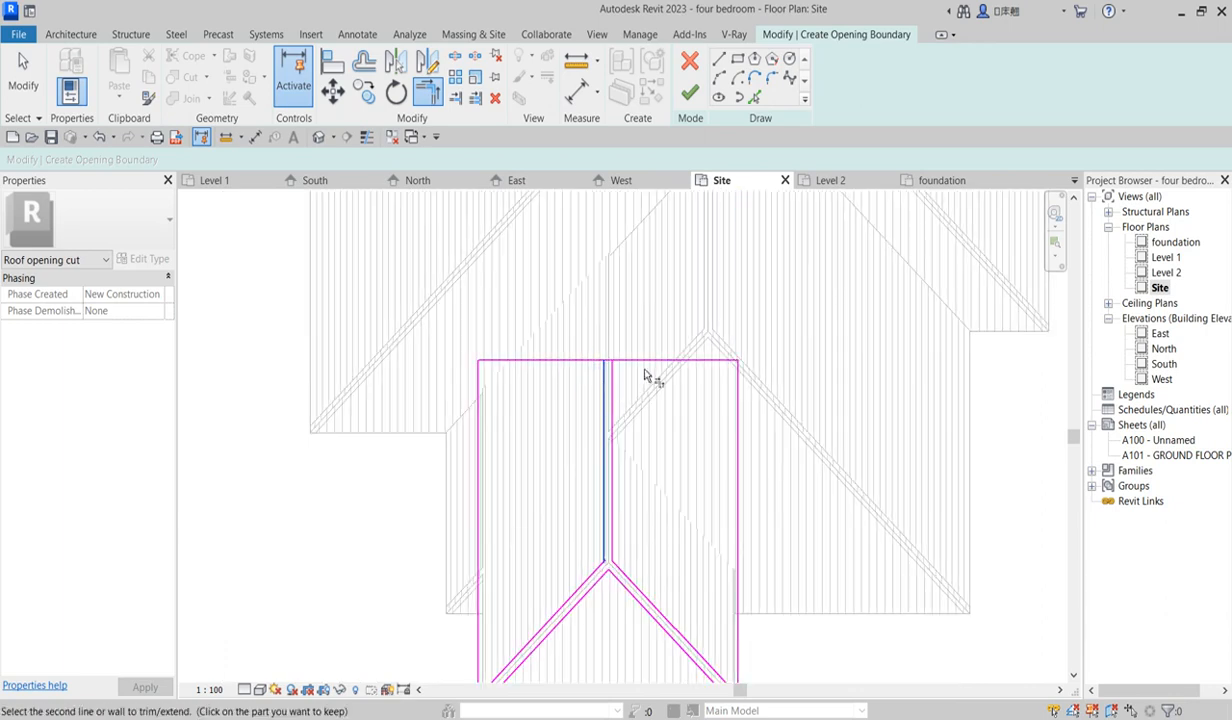
left_click(701, 390)
left_click(612, 385)
left_click(645, 367)
Trim the hip lines against the outer edge lines at the south projection's southeast and southwest corners
scroll(660, 400, "down", 3)
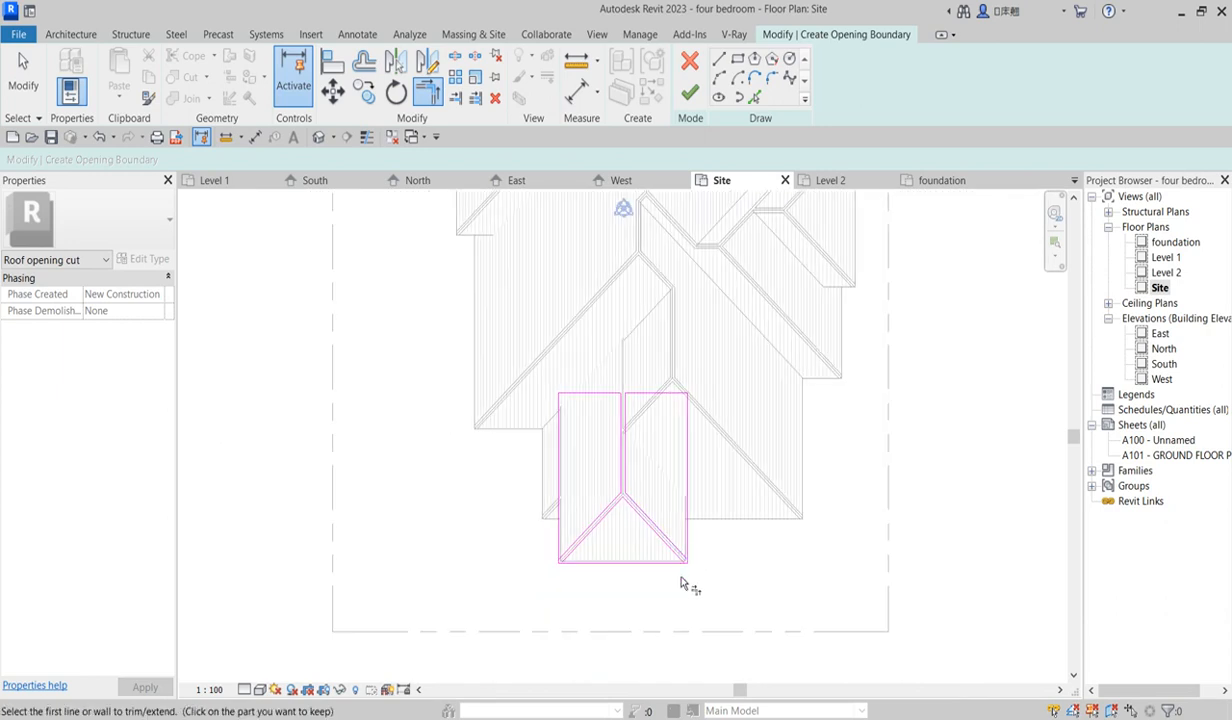
scroll(690, 560, "up", 3)
left_click(686, 540)
left_click(691, 507)
left_click(671, 538)
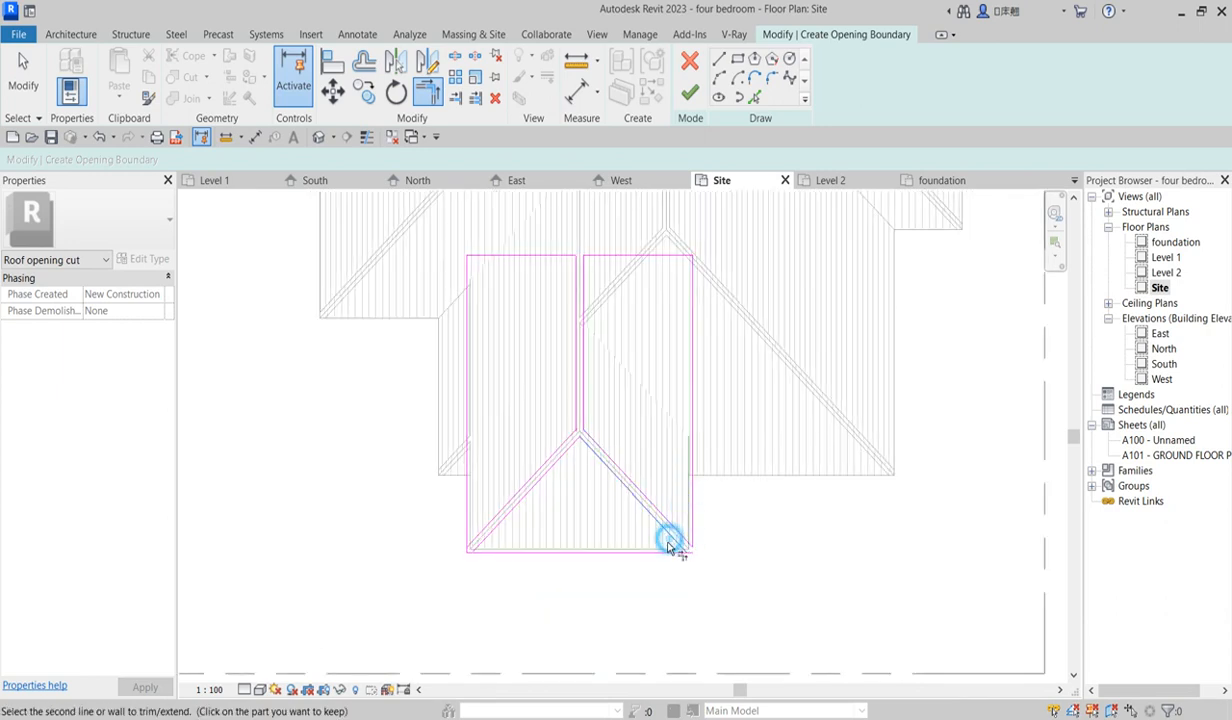
left_click(668, 554)
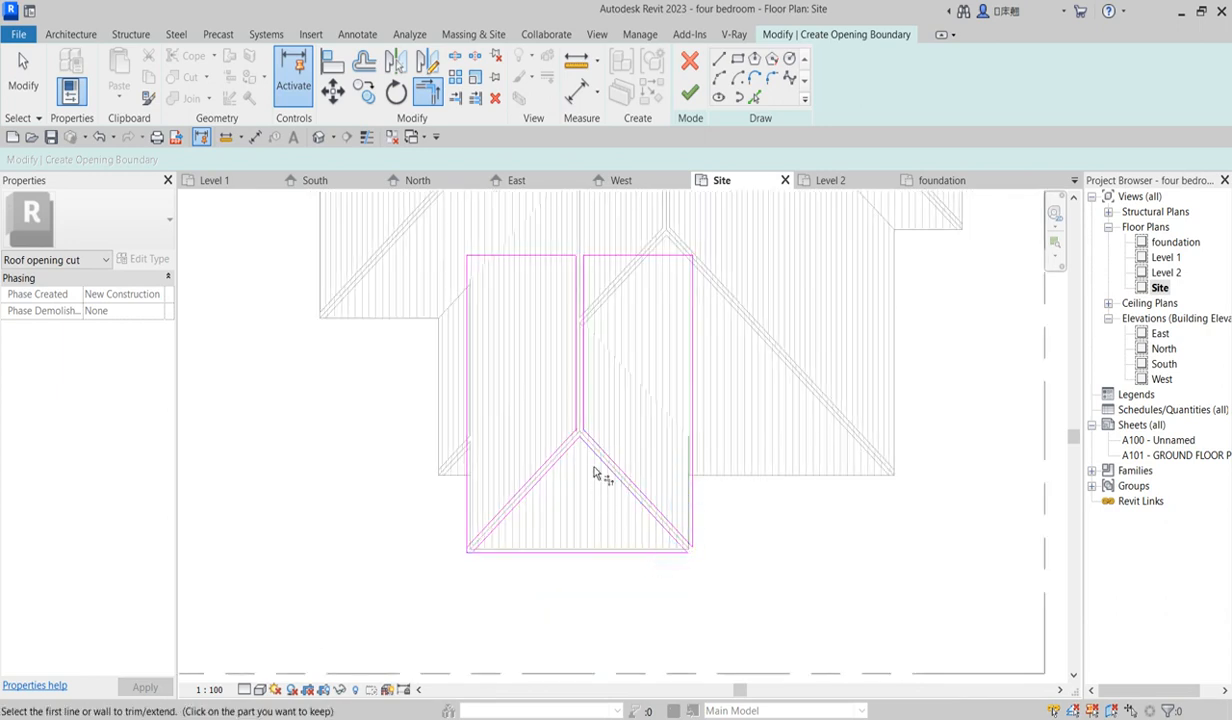
left_click(500, 514)
left_click(465, 509)
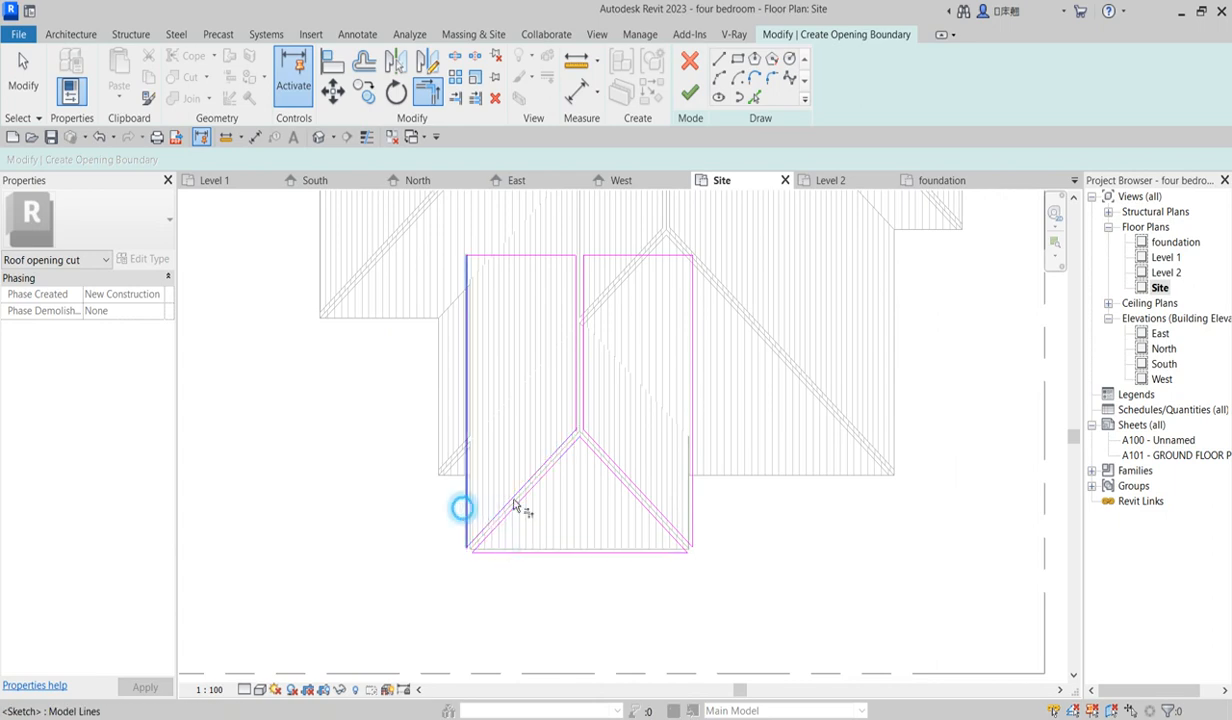
Trim the ridge and hip lines to corners at the ridge's south end, and finish the south projection's opening boundary
scroll(564, 421, "up", 4)
left_click(577, 472)
left_click(598, 399)
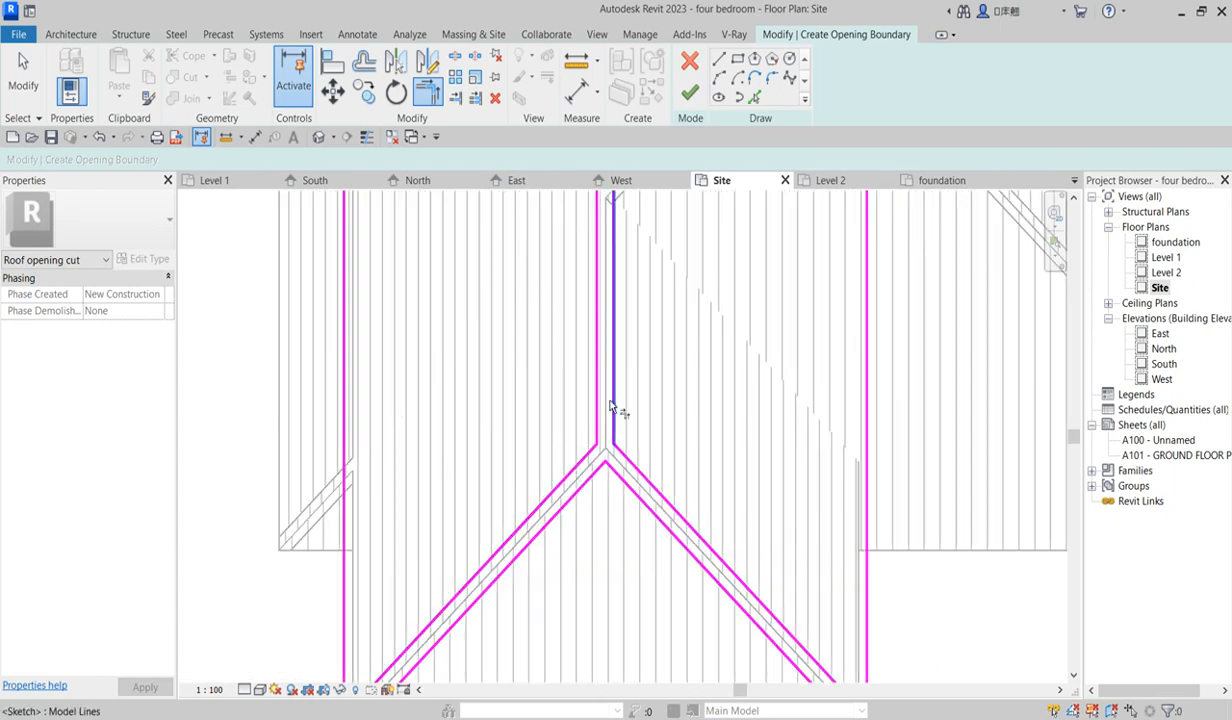
left_click(717, 406)
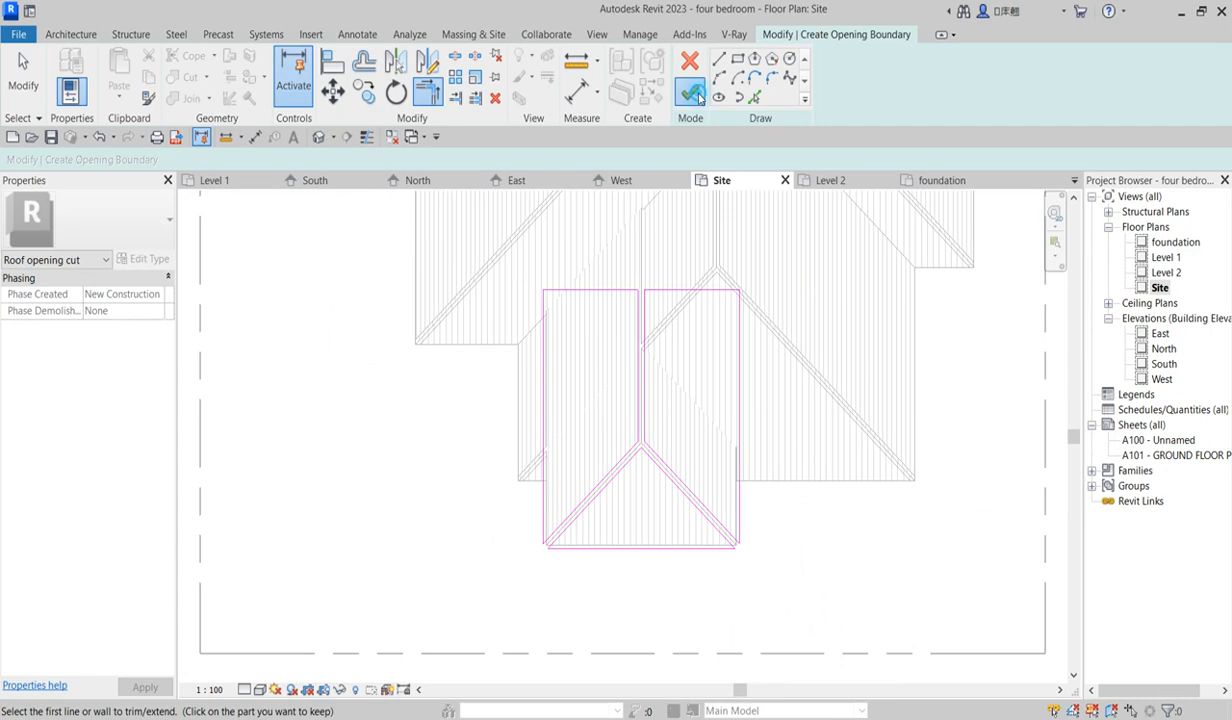
left_click(689, 92)
left_click(412, 476)
scroll(420, 485, "down", 2)
scroll(524, 487, "up", 5)
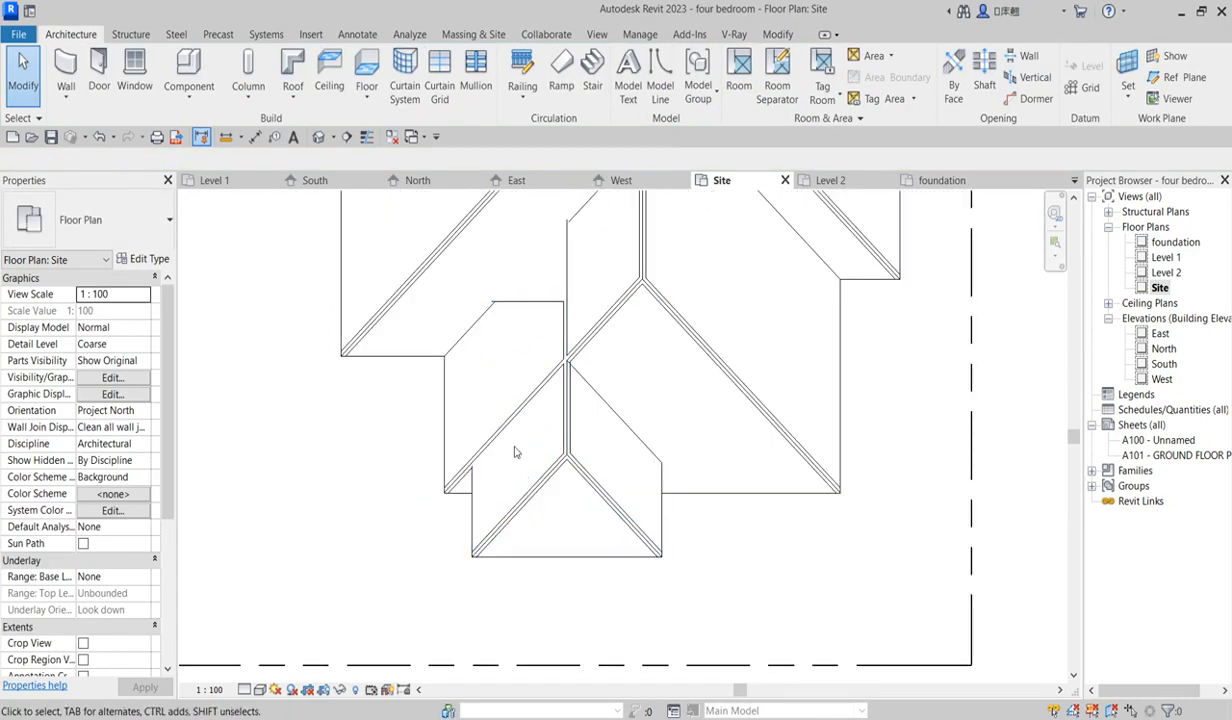
scroll(569, 357, "down", 2)
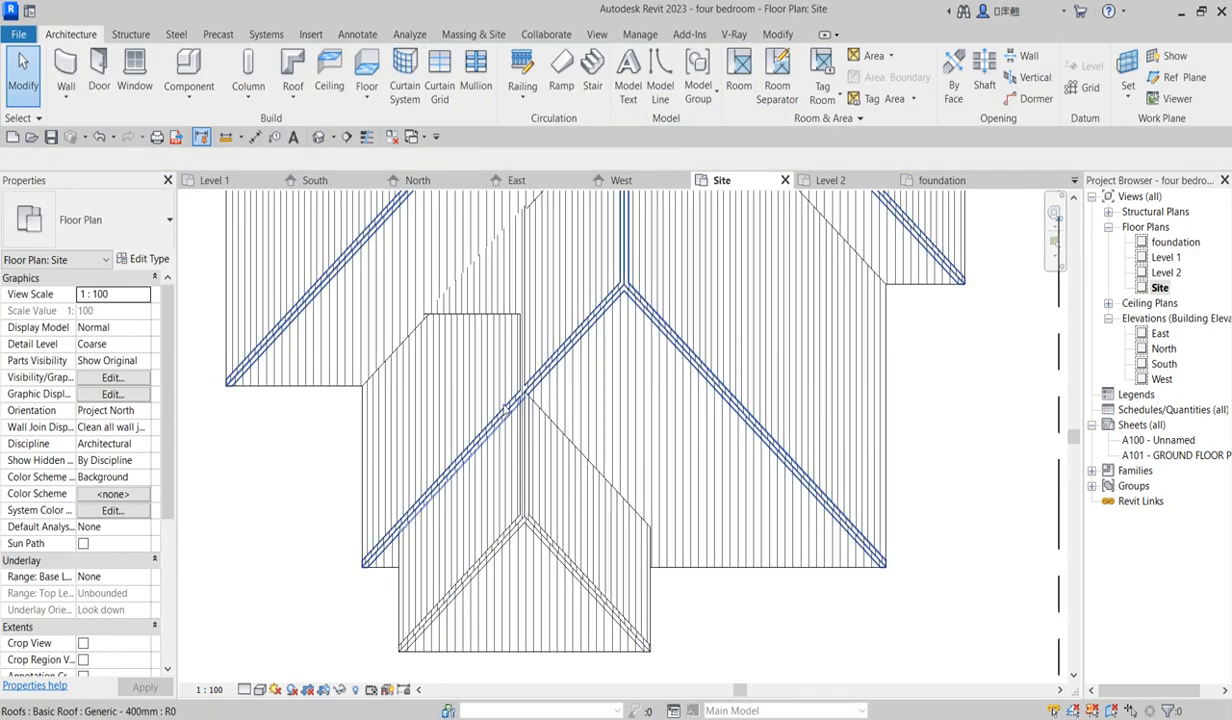
scroll(540, 440, "up", 2)
left_click(543, 453)
scroll(543, 455, "down", 3)
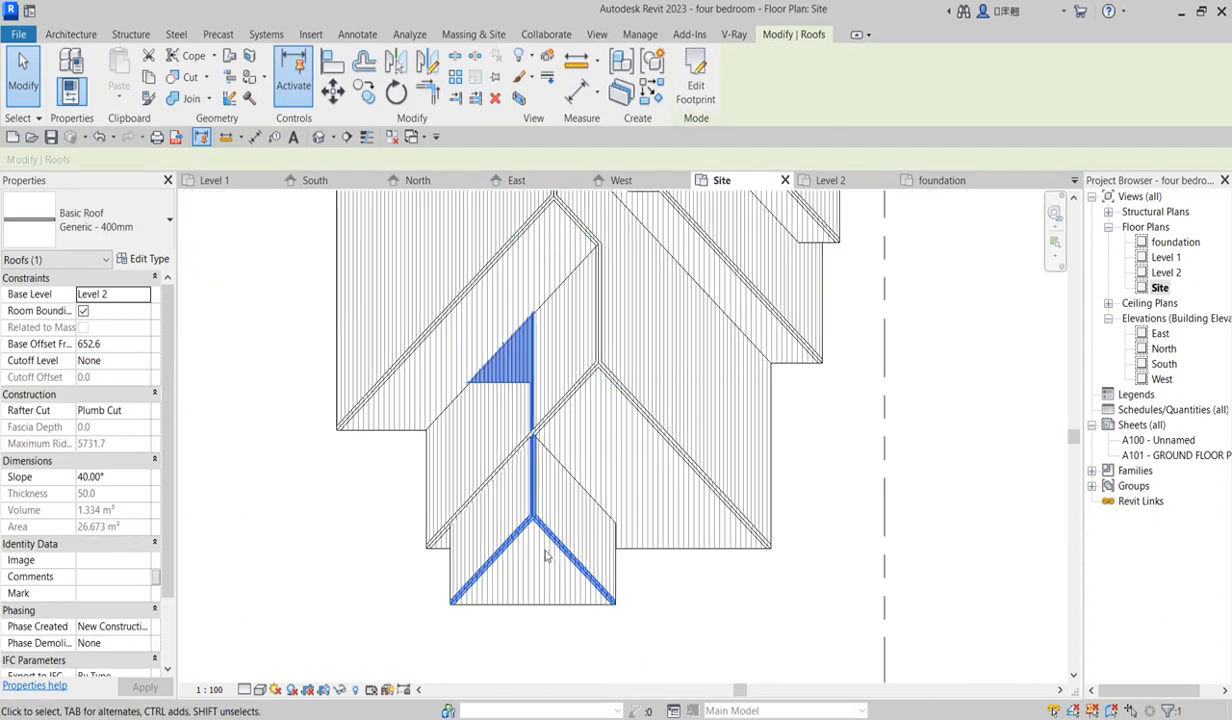
left_click(696, 92)
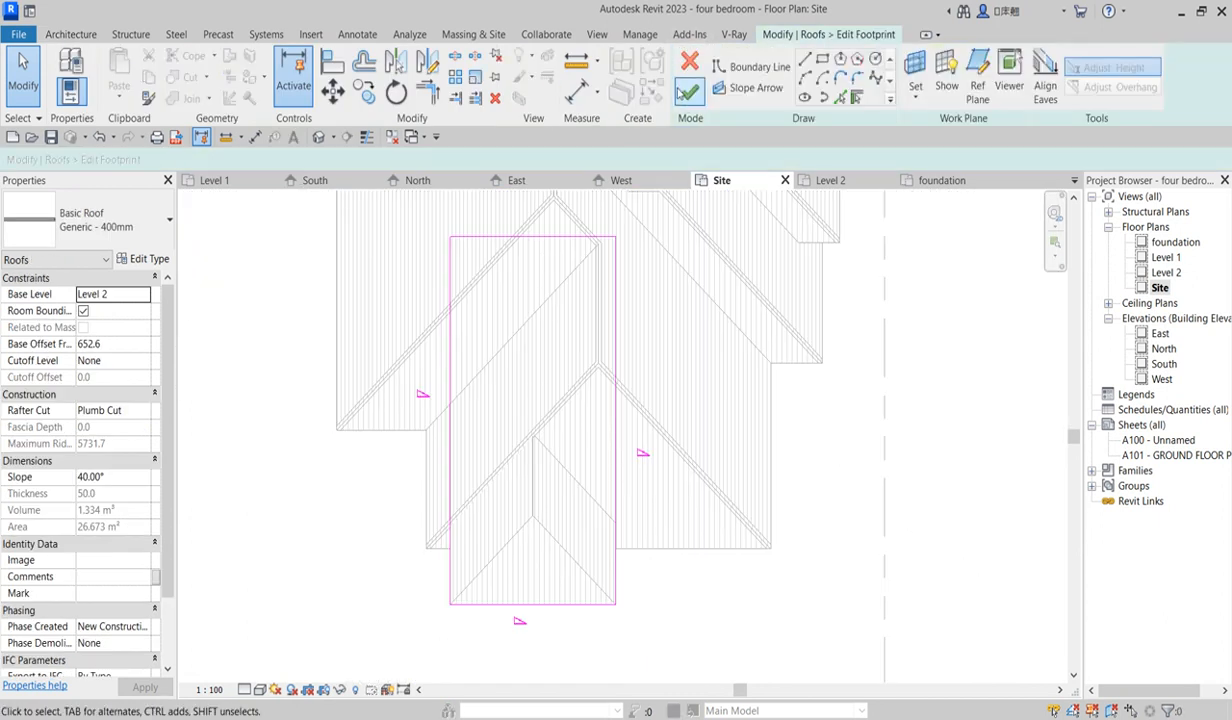
left_click(689, 64)
left_click(577, 525)
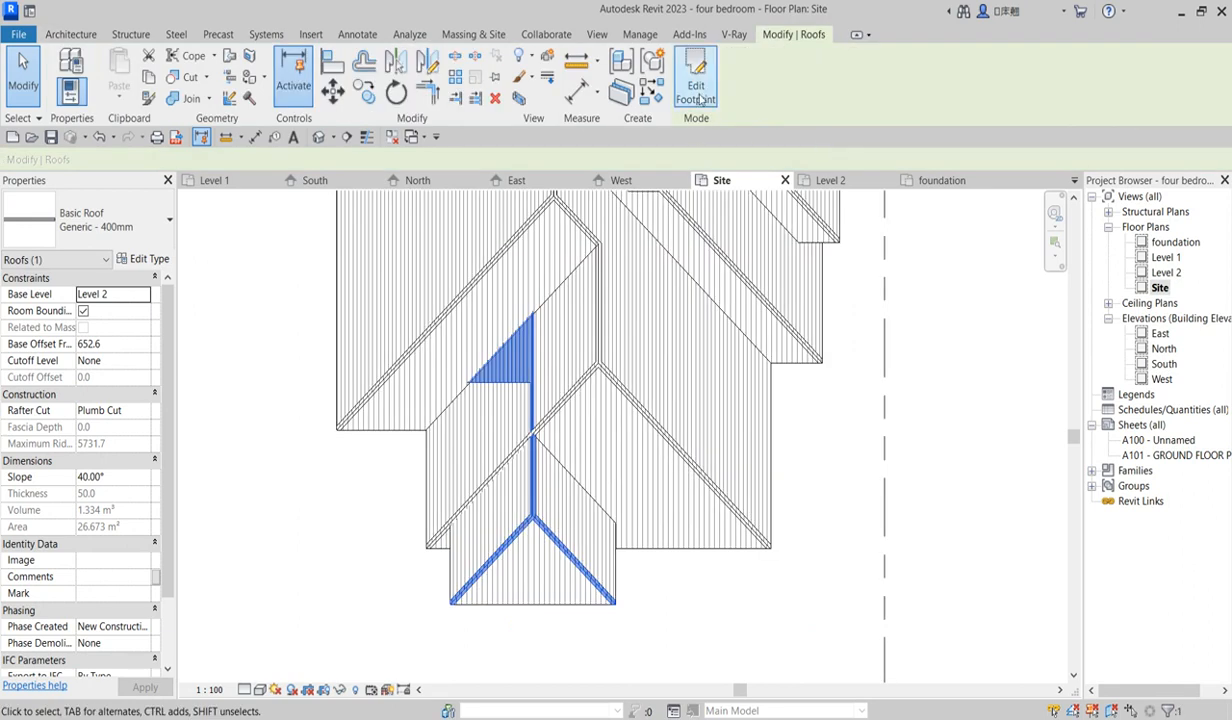
left_click(780, 636)
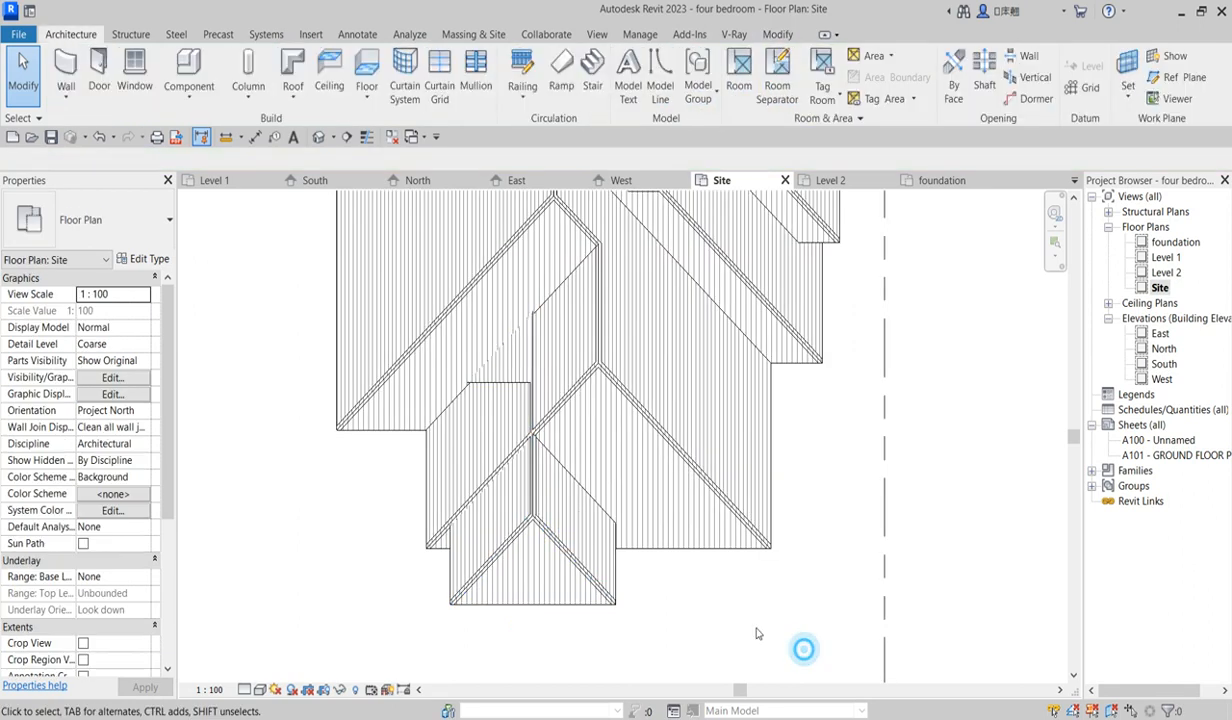
Edit the south projection's opening boundary and draw a diagonal line joining its two ridge lines along the main roof's southwest hip
left_click(585, 565)
left_click(690, 75)
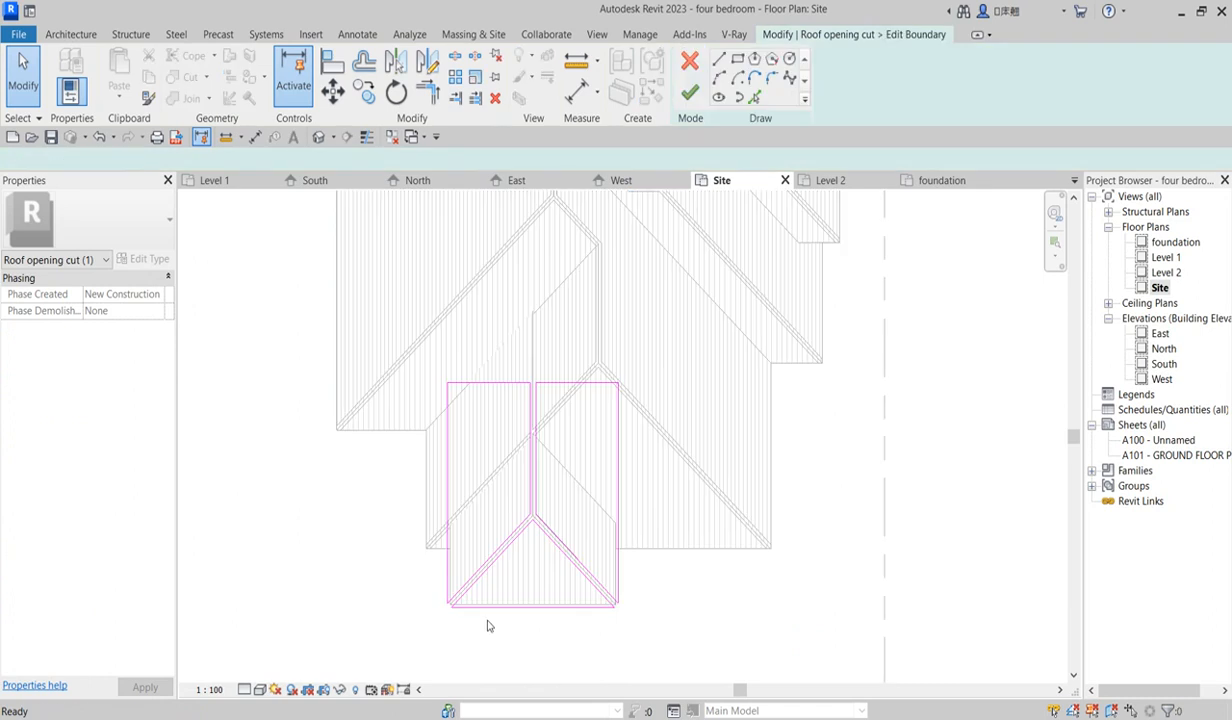
scroll(564, 382, "up", 1)
scroll(577, 390, "down", 2)
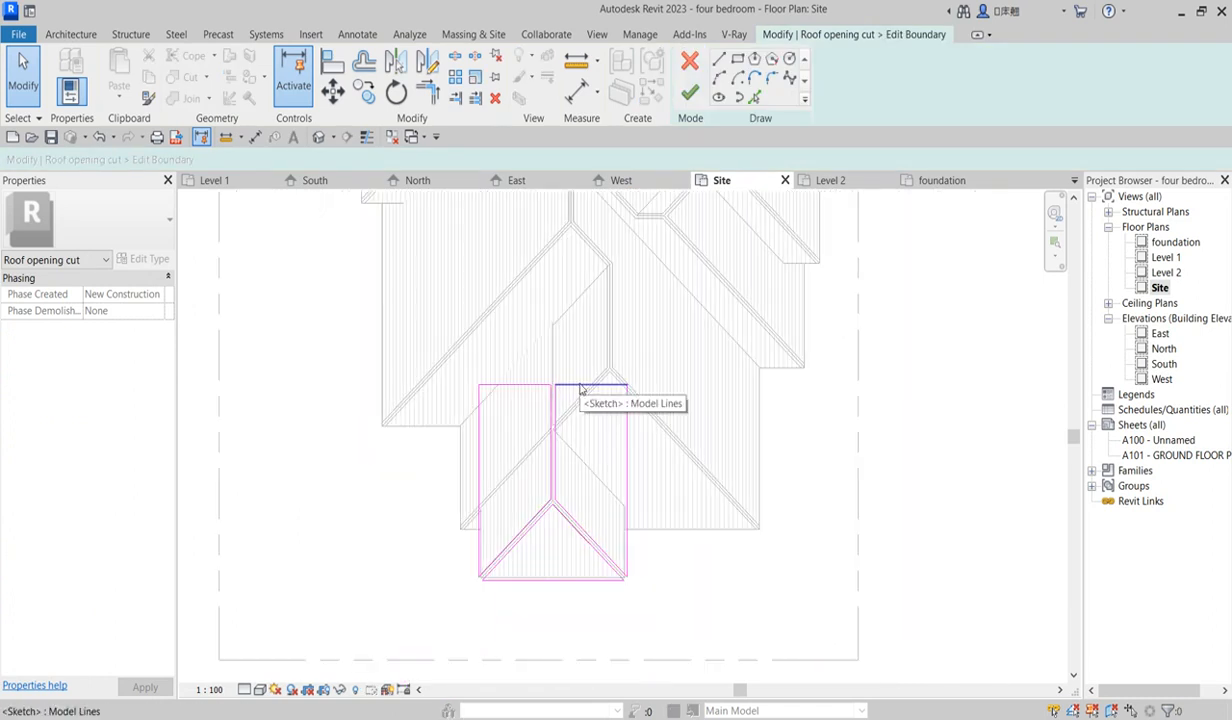
scroll(557, 432, "up", 3)
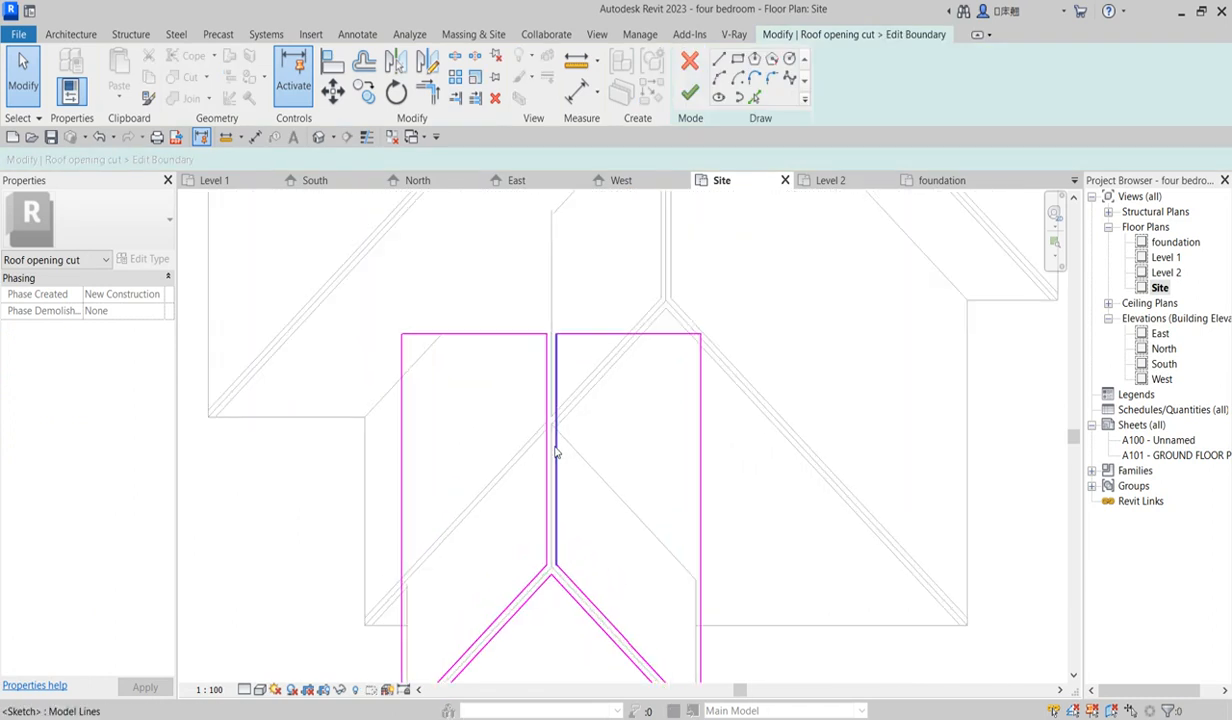
left_click(717, 62)
scroll(561, 412, "up", 5)
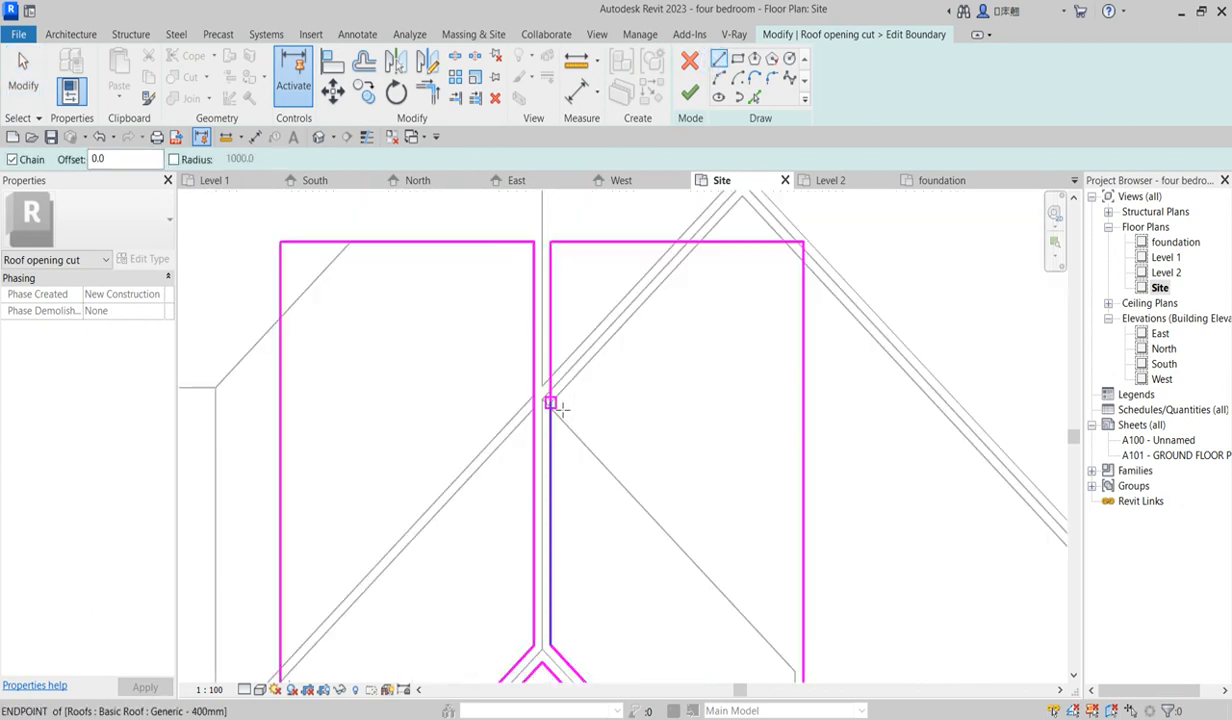
left_click(550, 371)
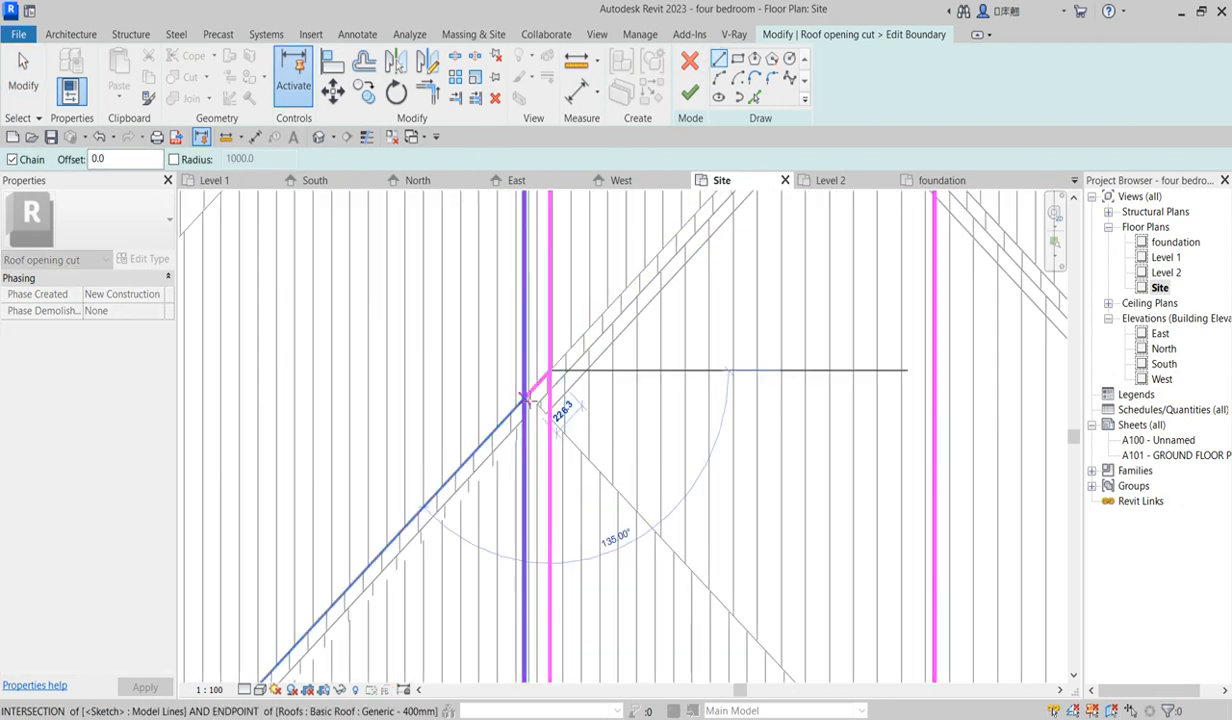
left_click(524, 398)
scroll(641, 430, "down", 2)
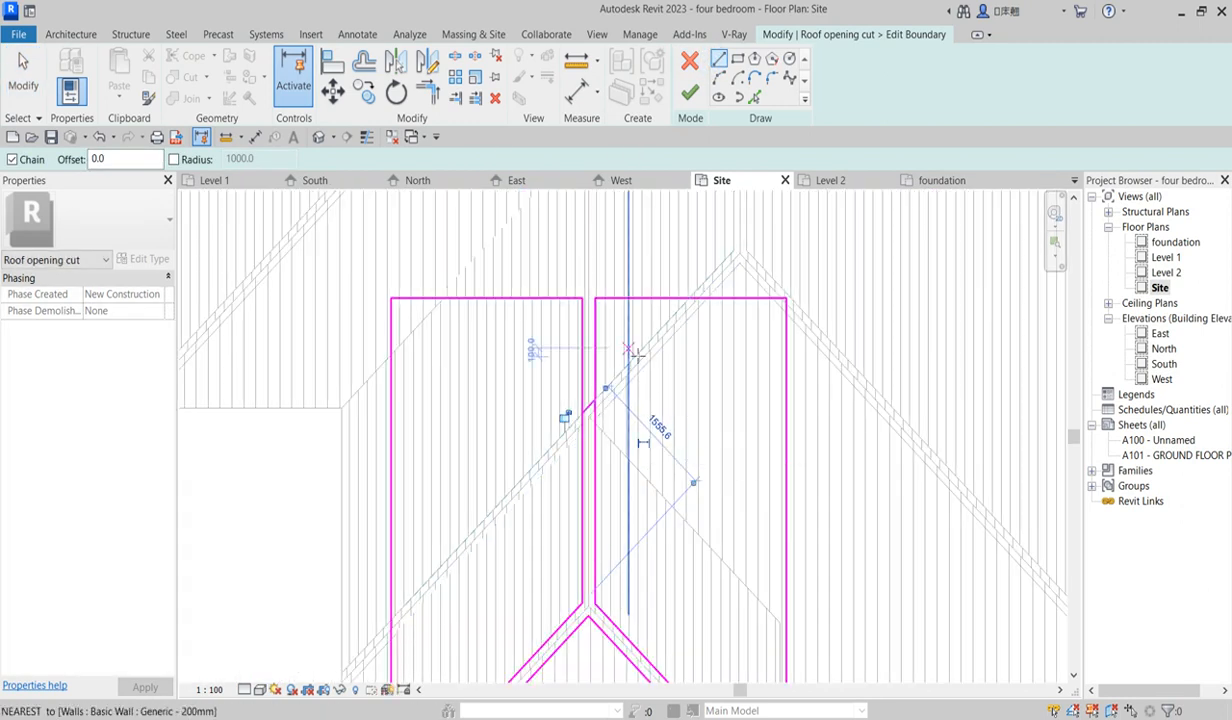
key("Escape")
key("Escape")
Shorten both ridge lines of the south projection's opening so their north ends meet the ends of the short diagonal line
left_click(612, 352)
left_click(581, 356)
left_click(597, 305, "ctrl")
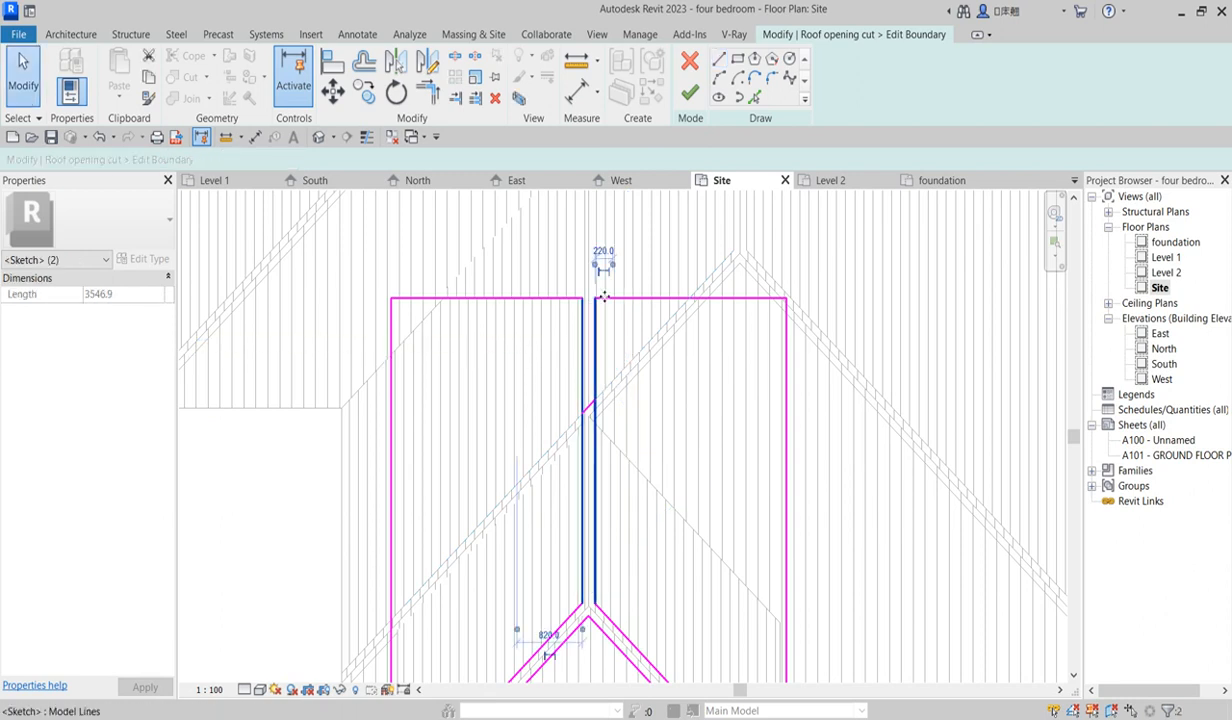
left_click(614, 340)
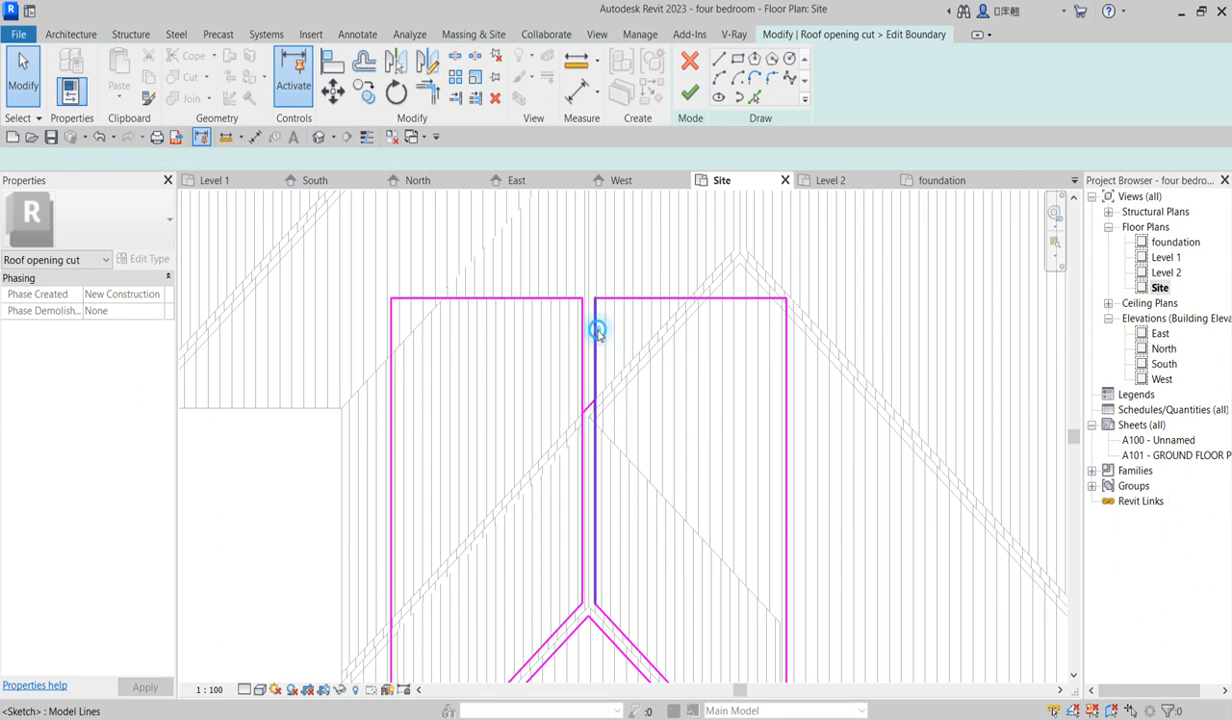
left_click(594, 318)
left_click_drag(597, 304, 592, 402)
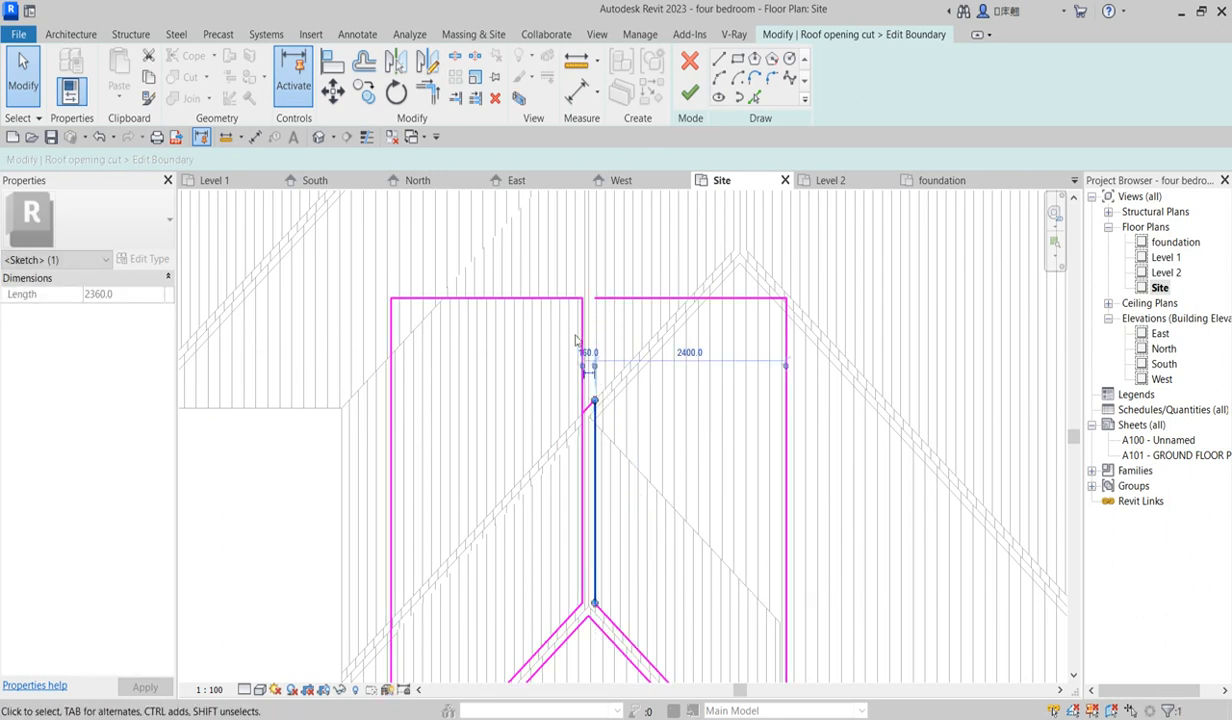
left_click(580, 328)
left_click_drag(583, 299, 583, 413)
Delete the east closing line, move the west one north and trim it to the east edge line, and finish the opening boundary
scroll(608, 405, "down", 2)
scroll(606, 415, "down", 1)
left_click(631, 359)
key("Delete")
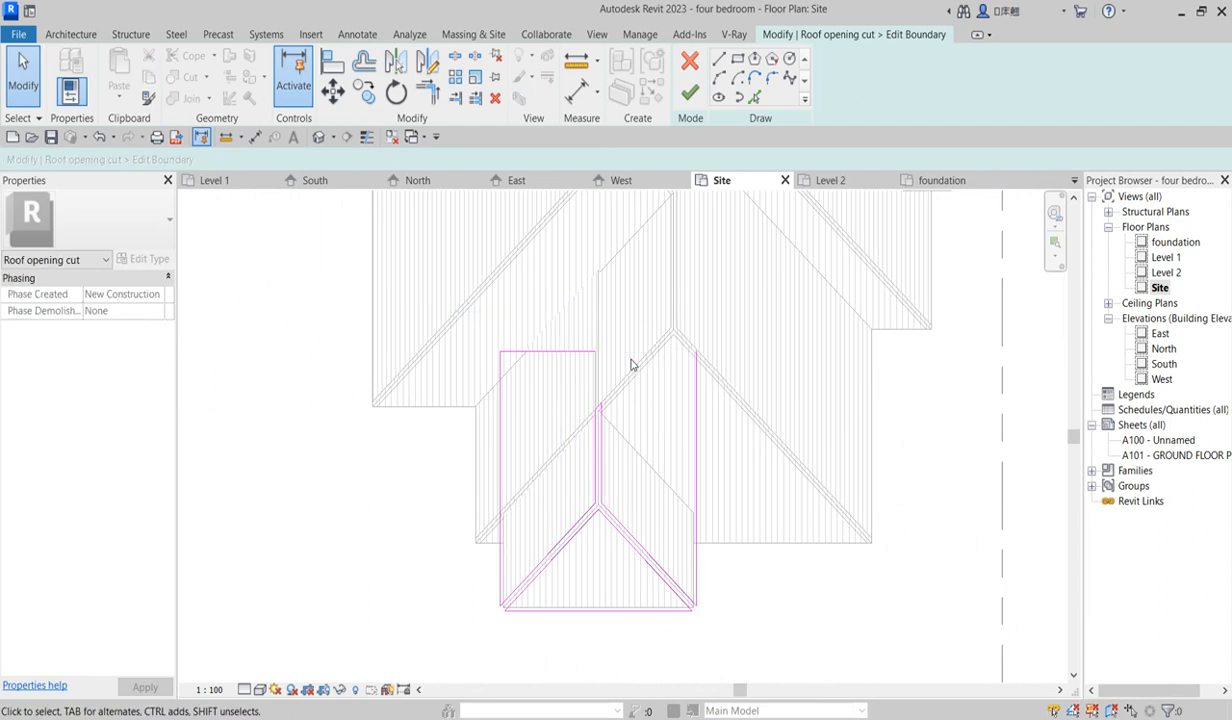
left_click(552, 352)
left_click_drag(553, 353, 552, 214)
left_click(436, 100)
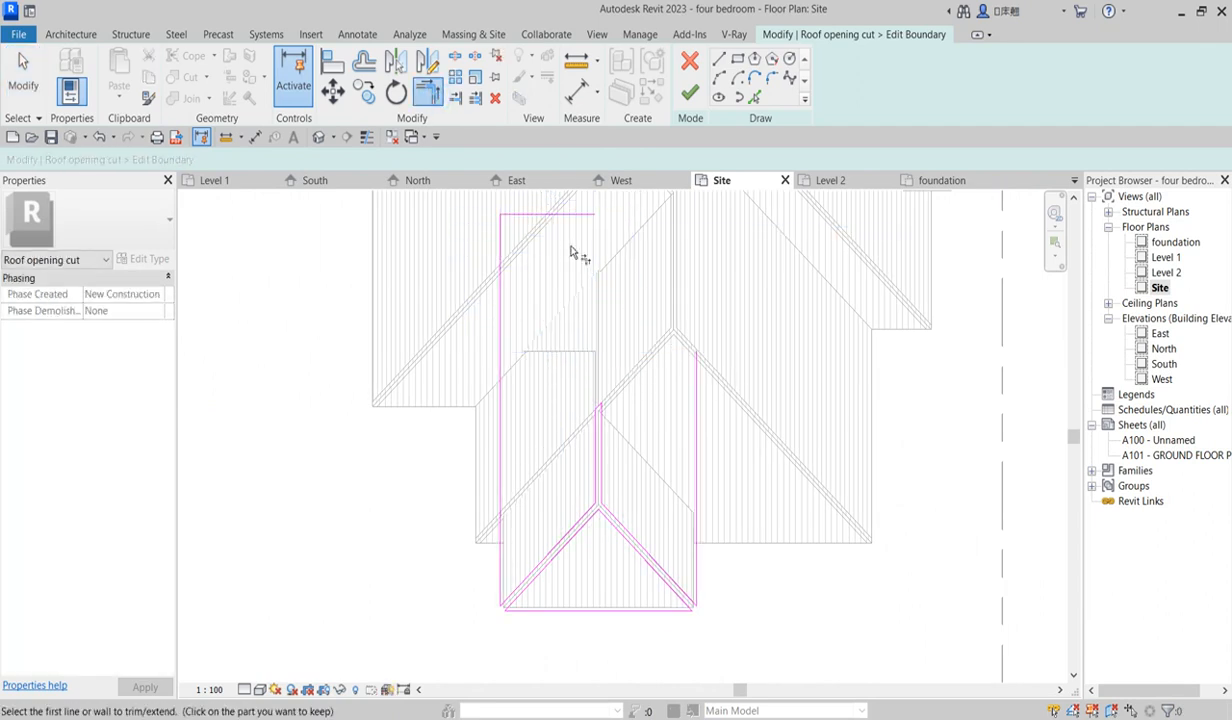
left_click(566, 214)
left_click(696, 425)
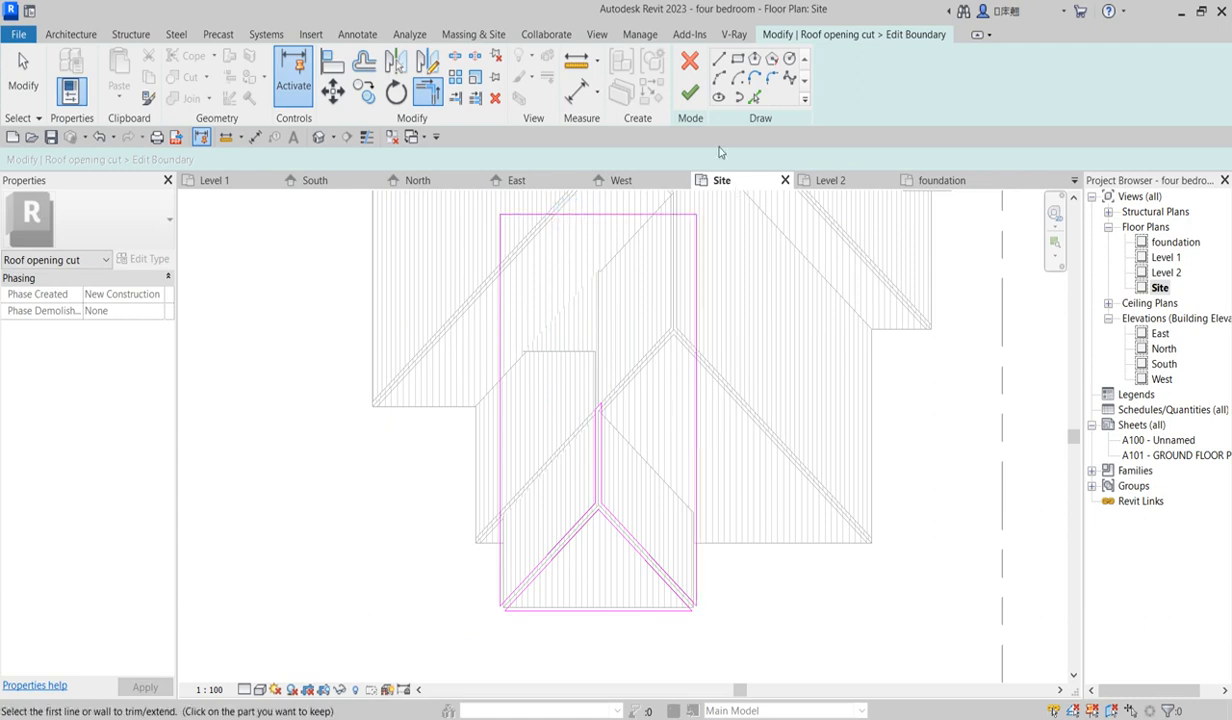
left_click(690, 95)
left_click(767, 610)
scroll(627, 511, "up", 3)
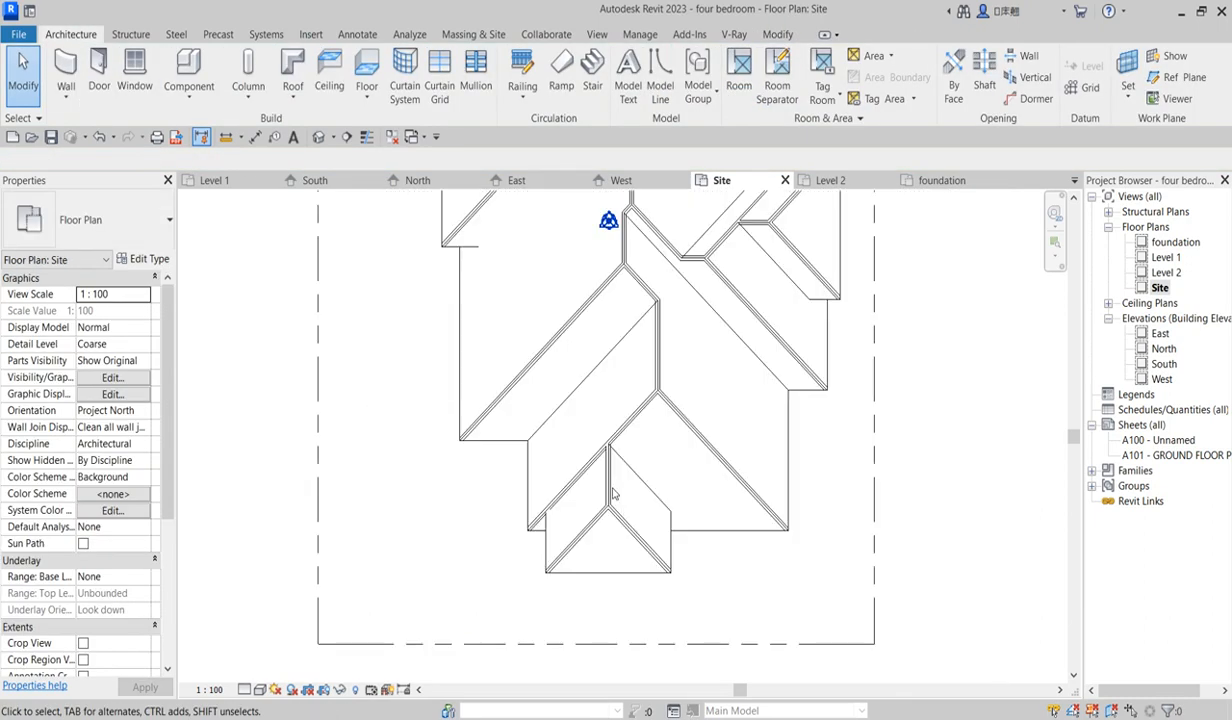
scroll(616, 503, "up", 5)
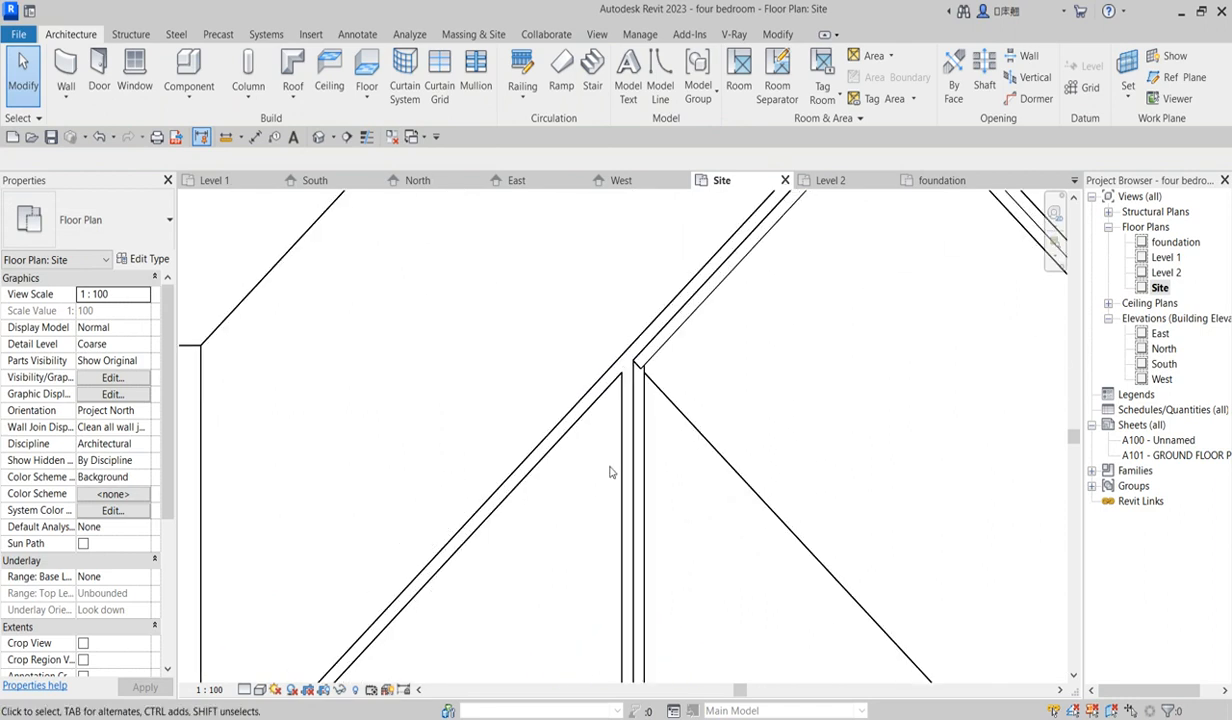
scroll(536, 511, "down", 8)
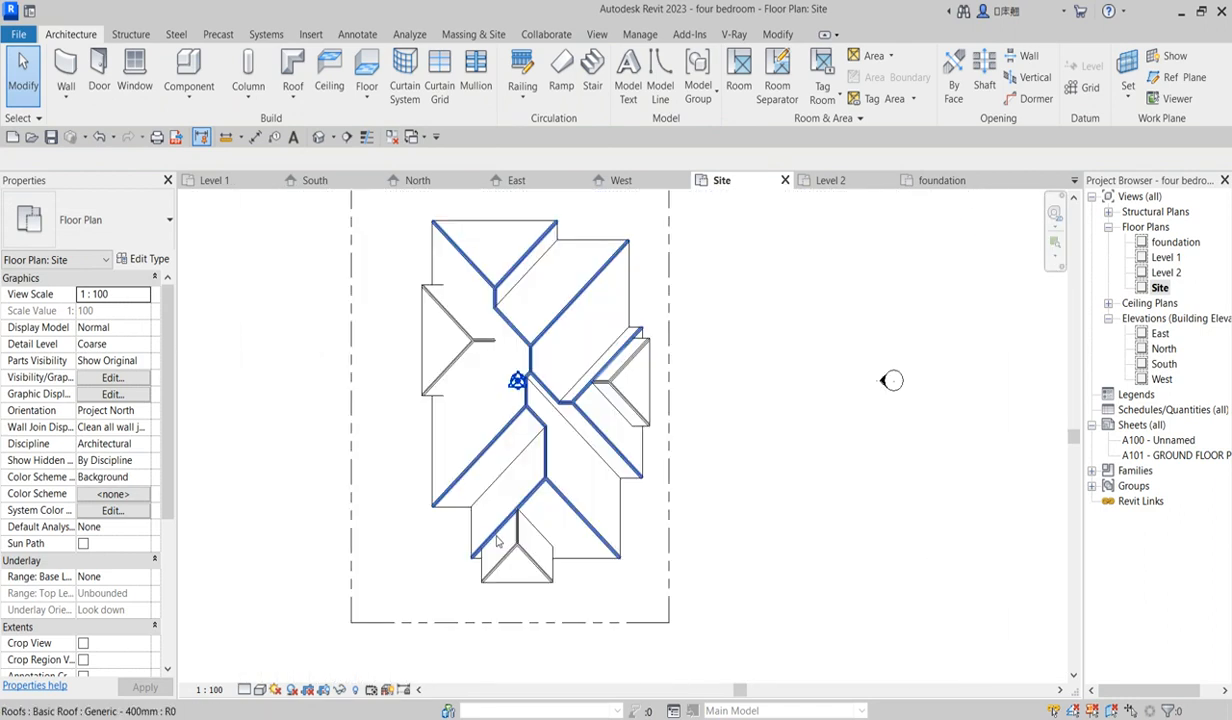
scroll(514, 538, "up", 2)
left_click(484, 532)
left_click(686, 88)
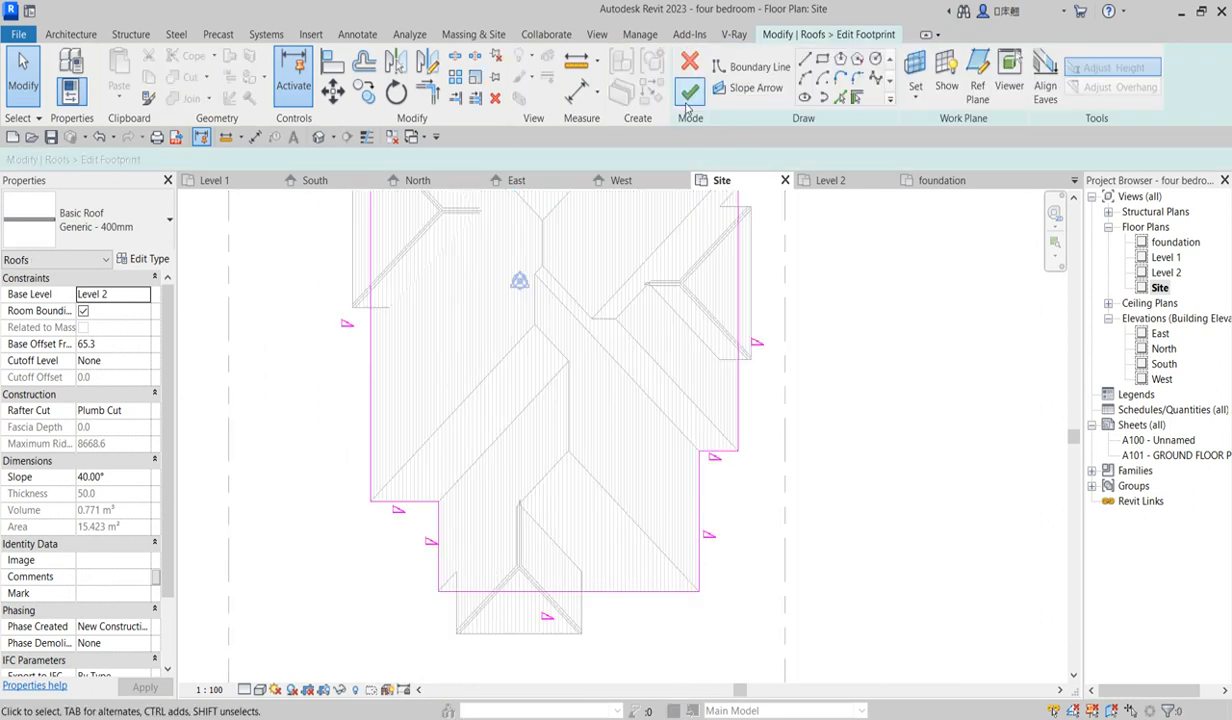
left_click(690, 91)
scroll(560, 525, "up", 2)
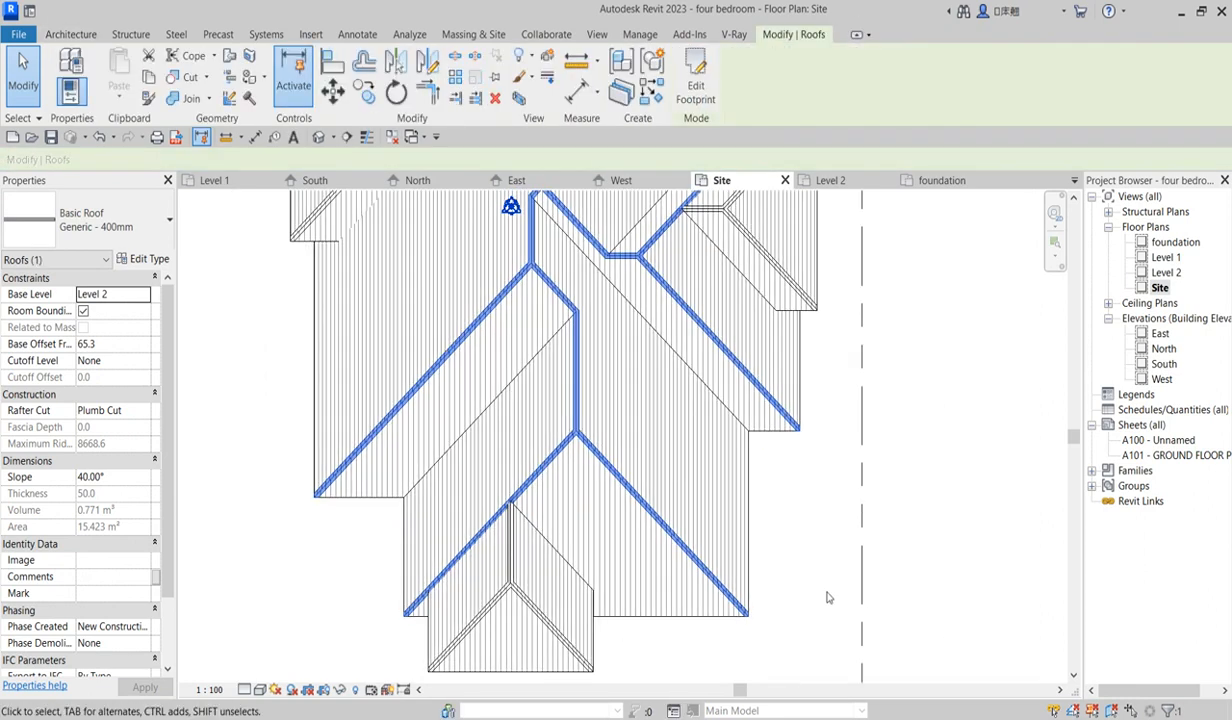
left_click(808, 566)
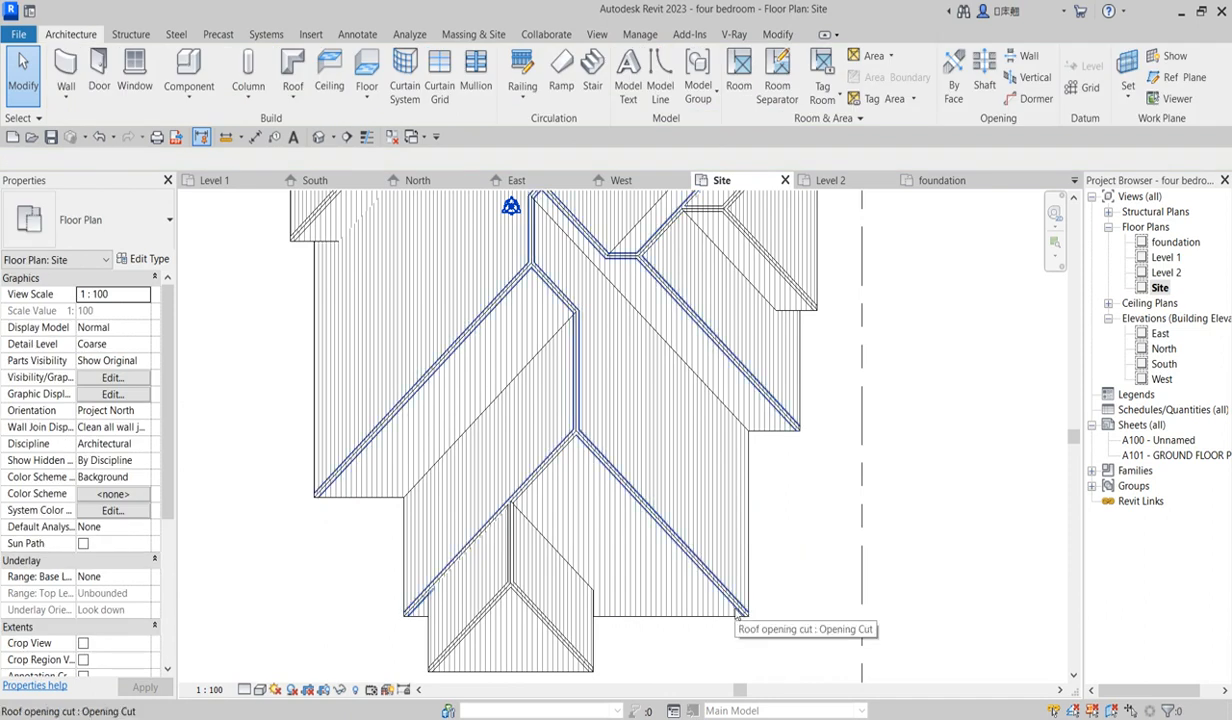
Edit the main roof's opening boundary and draw a vertical line across the southwest hip strip at the south projection's west edge
left_click(739, 613)
left_click(662, 78)
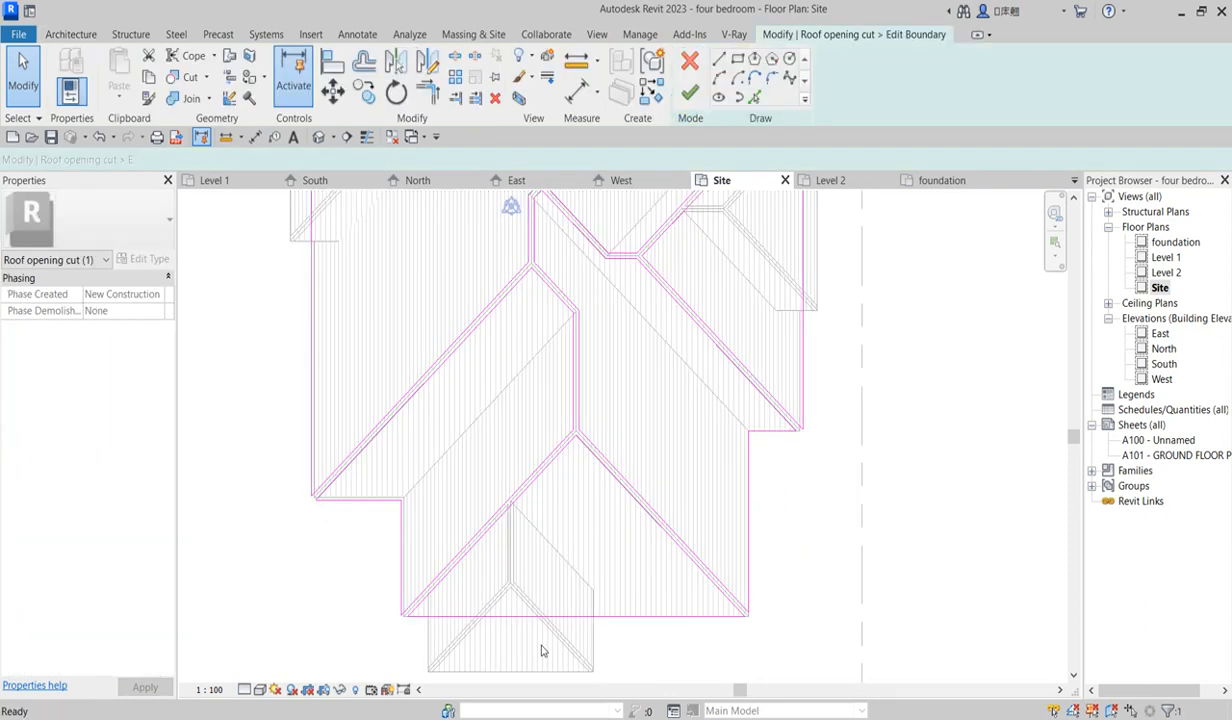
scroll(513, 310, "up", 4)
scroll(556, 232, "down", 5)
scroll(531, 410, "up", 3)
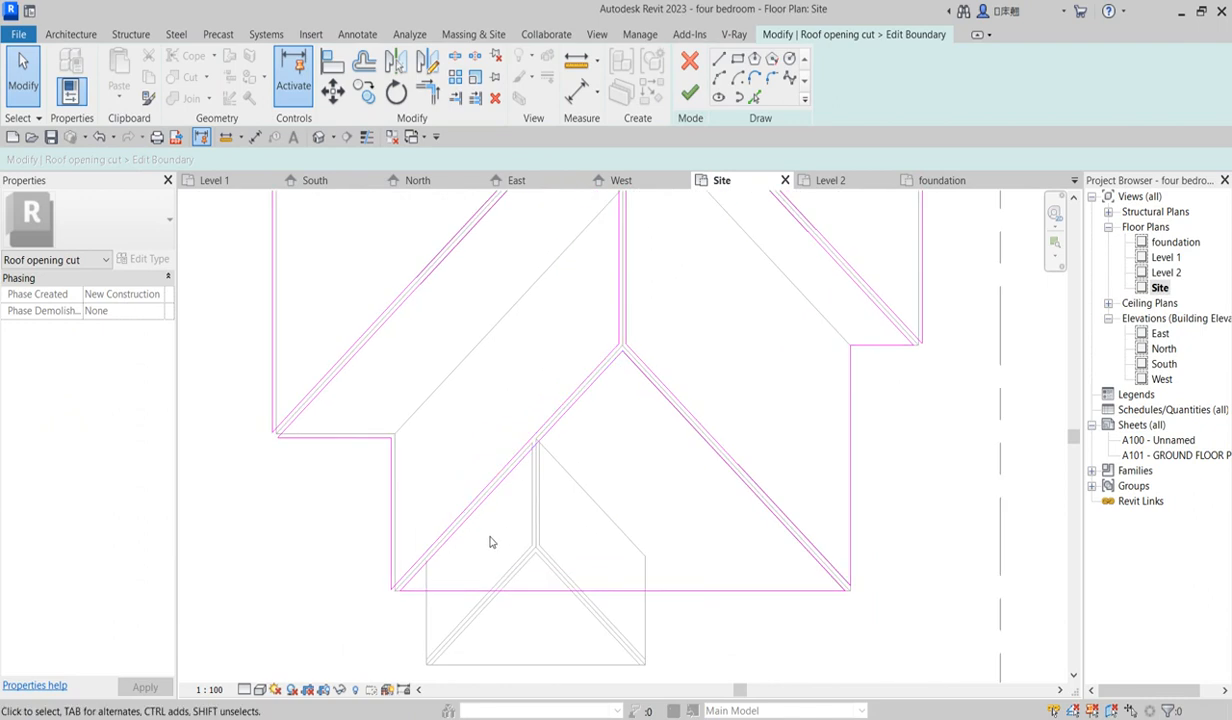
scroll(427, 575, "up", 2)
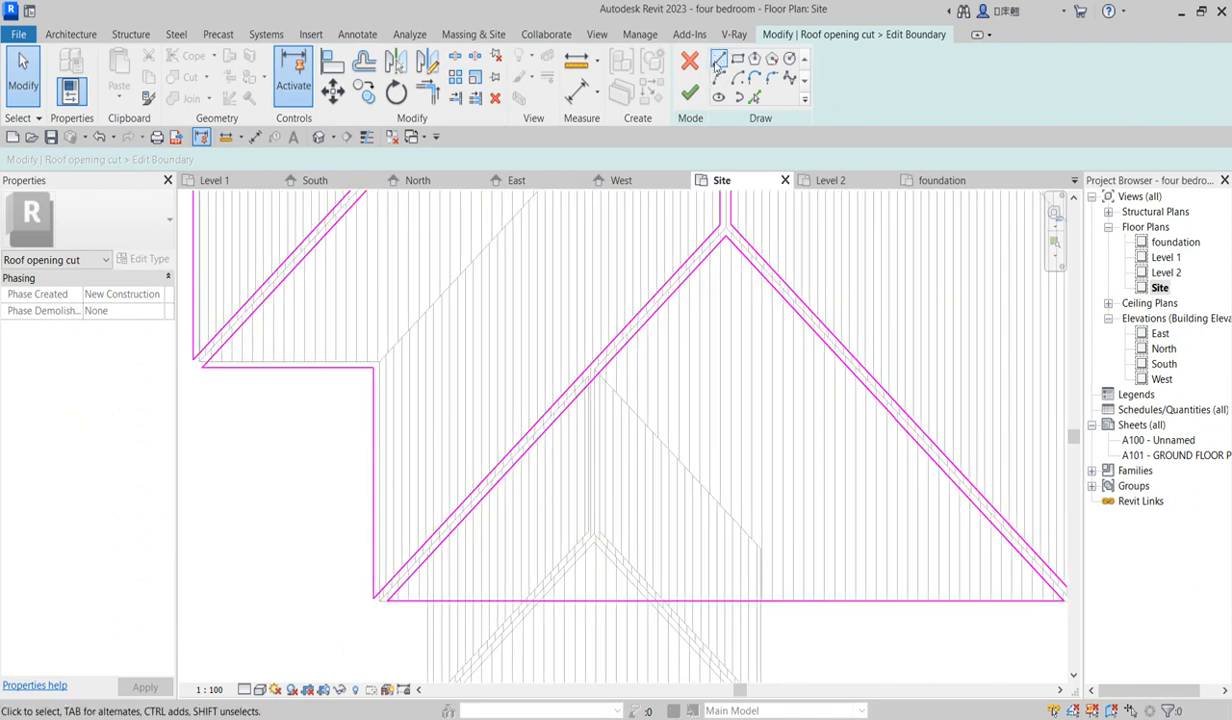
left_click(716, 57)
scroll(600, 430, "up", 2)
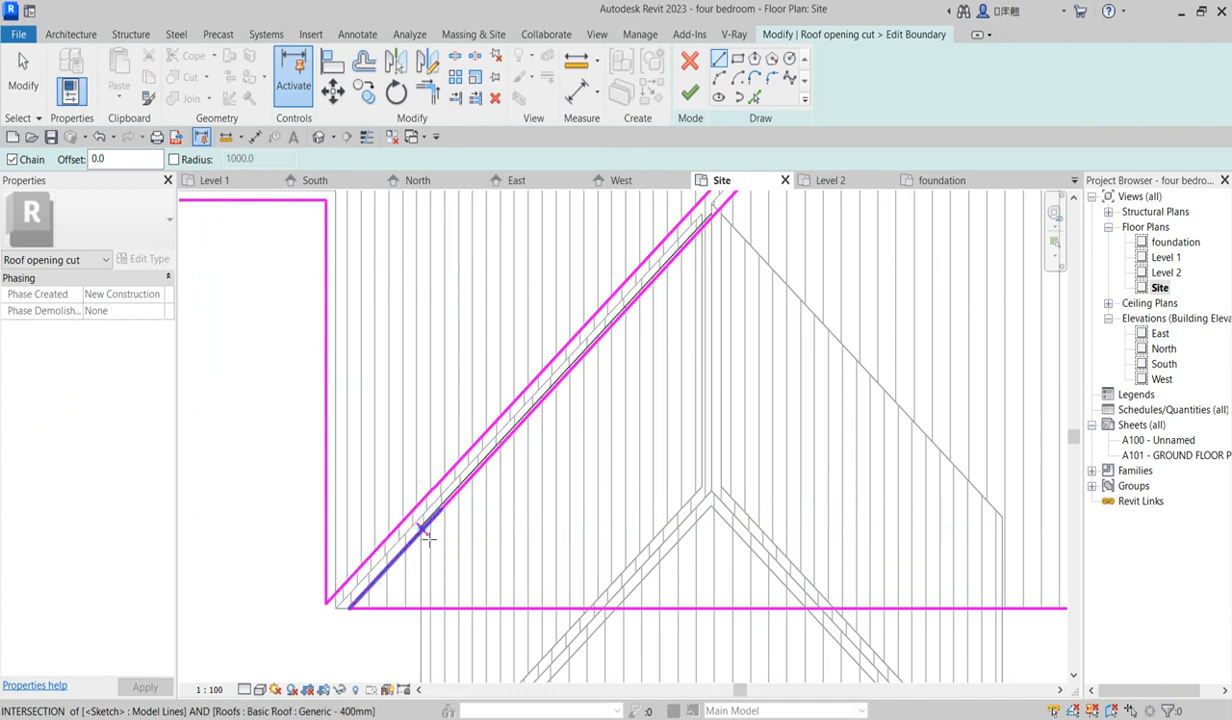
left_click(422, 528)
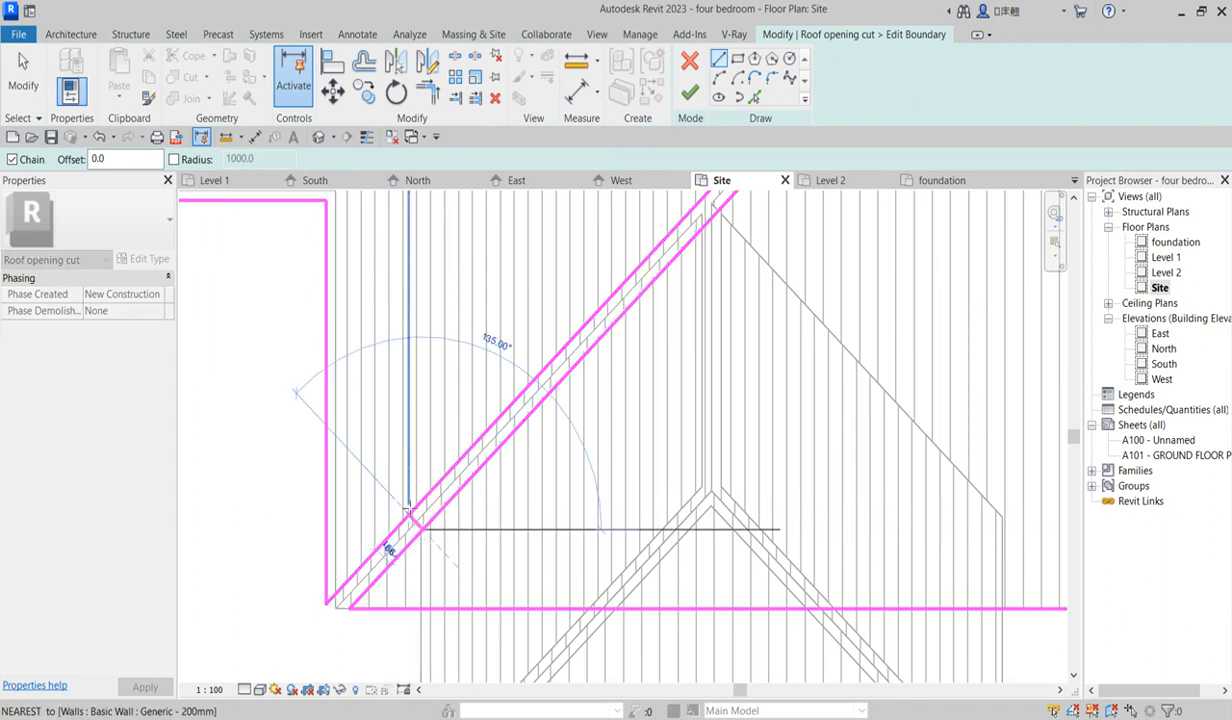
key("Escape")
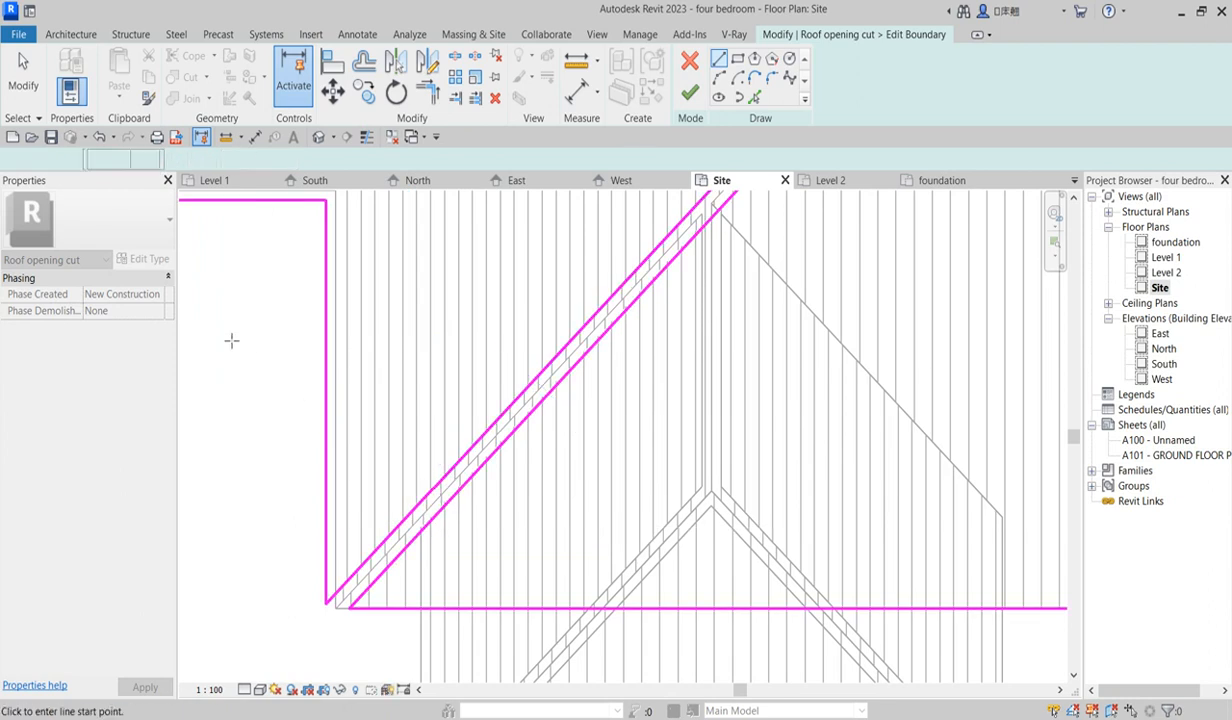
scroll(440, 543, "up", 2)
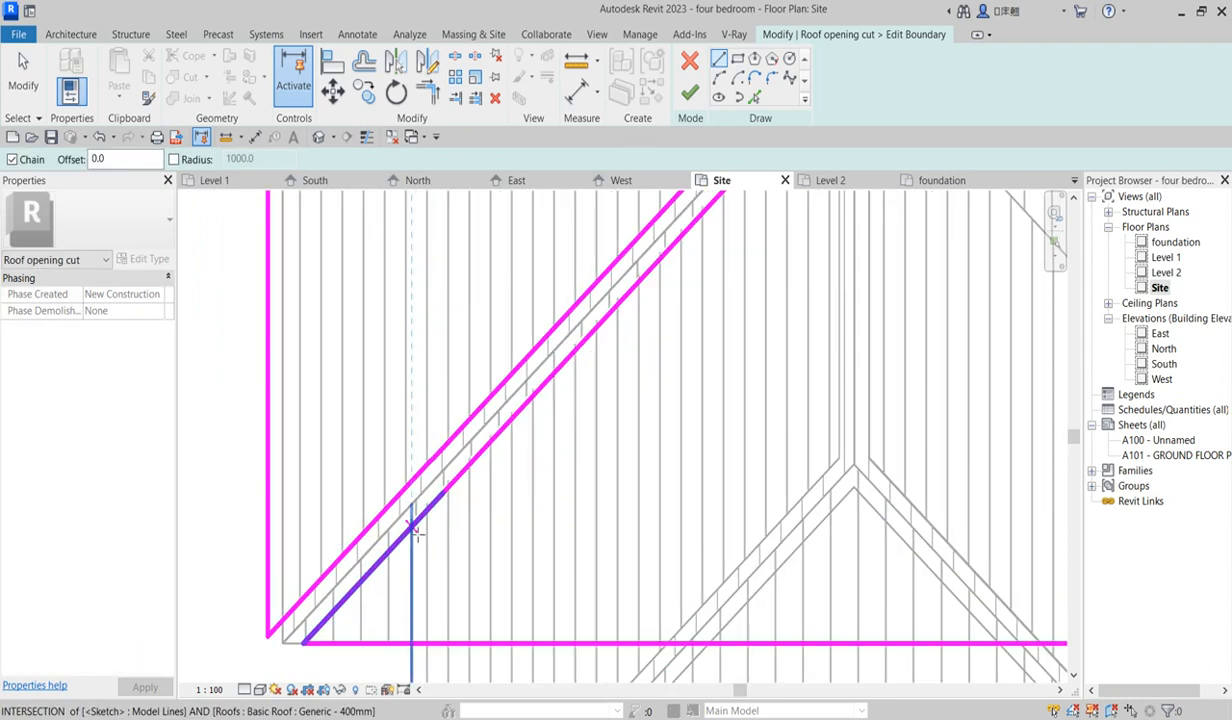
left_click(412, 527)
left_click(411, 482)
key("Escape")
Draw a second vertical line across the southwest hip strip at the north end of the south projection's ridge
scroll(428, 591, "down", 2)
scroll(586, 319, "up", 4)
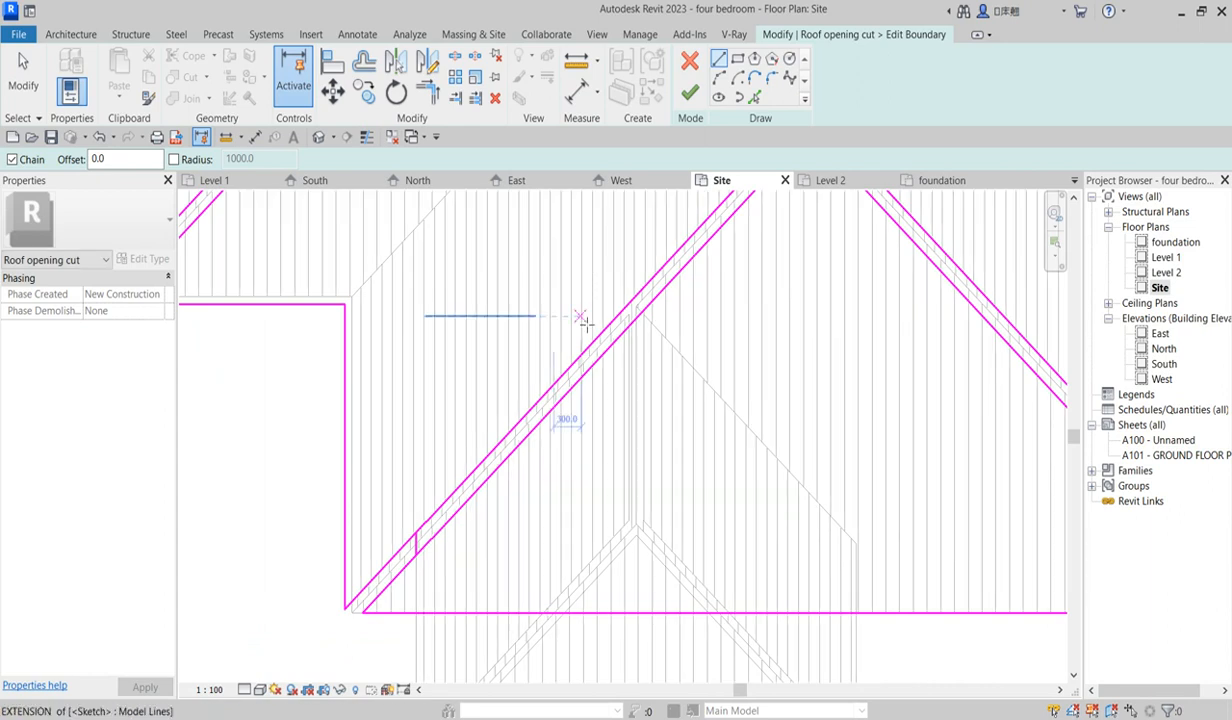
left_click(627, 322)
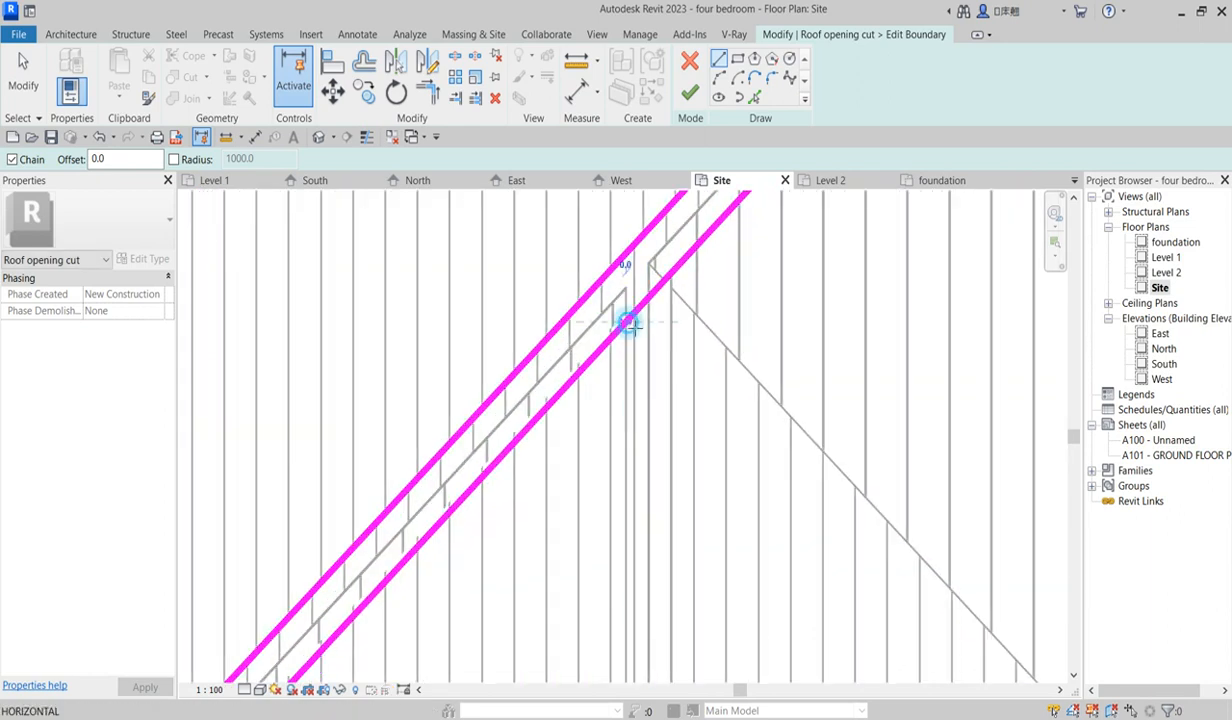
left_click(627, 256)
key("Escape")
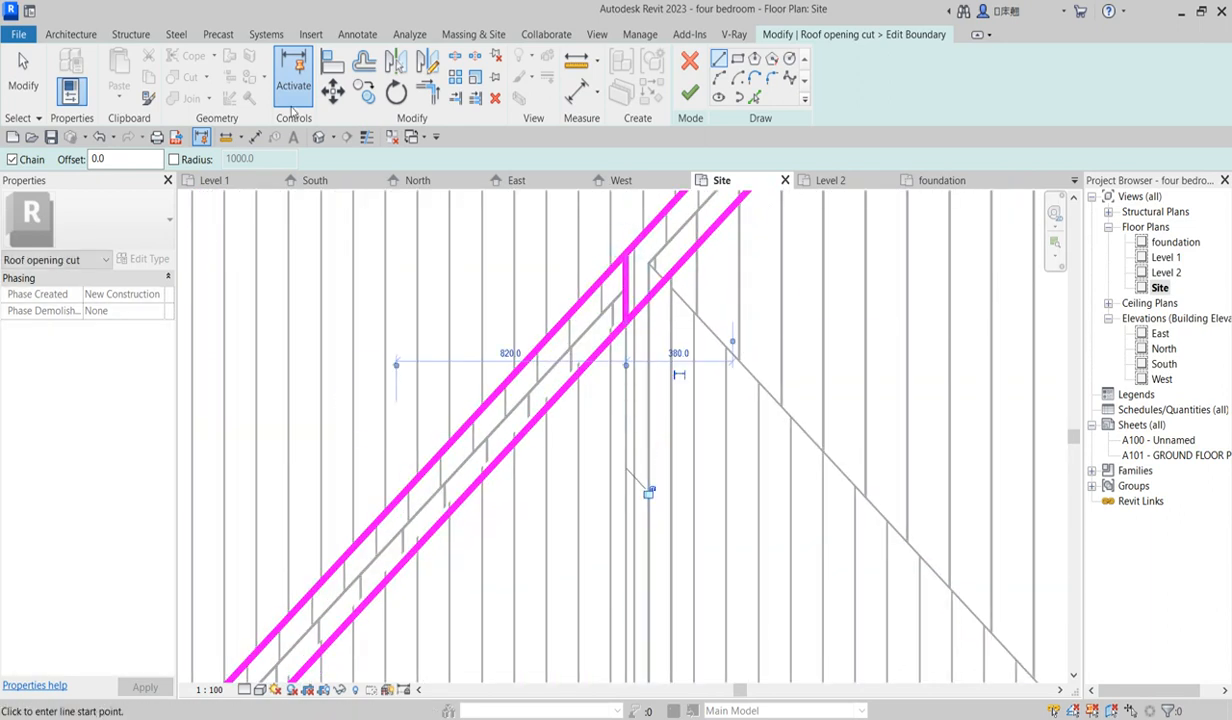
Split both southwest hip lines between the two vertical lines and trim their upper segments to corners with the upper vertical line
left_click(427, 92)
left_click(455, 57)
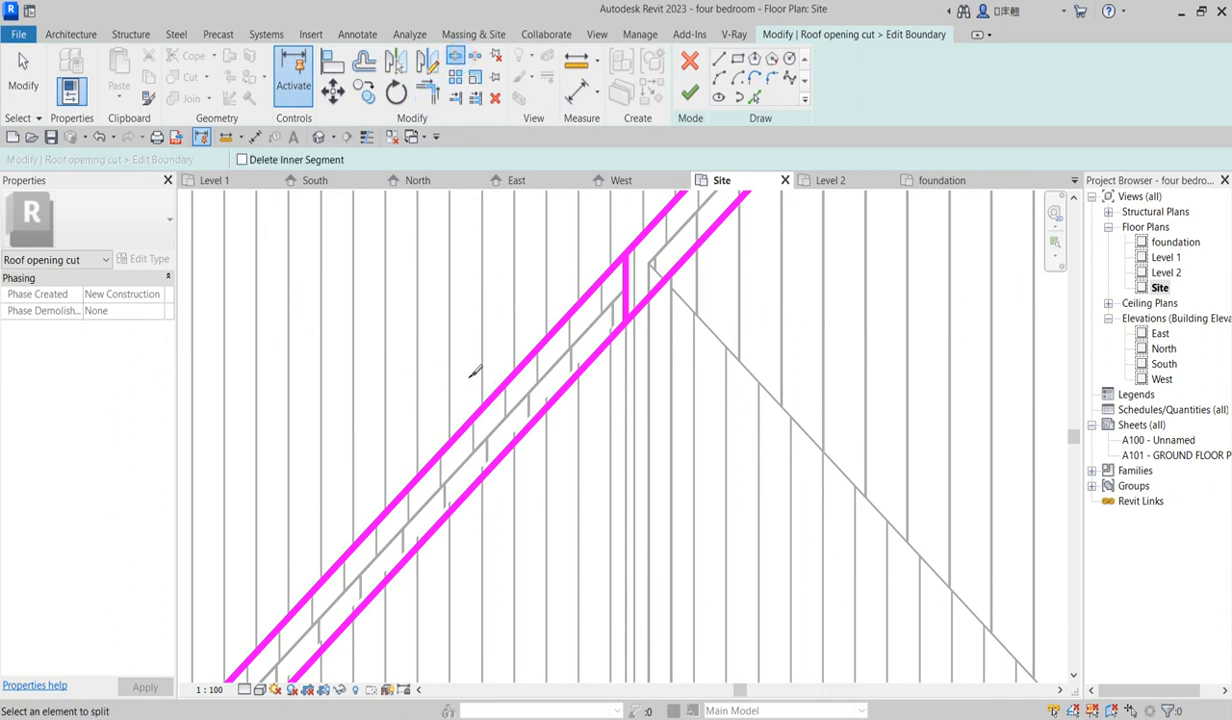
left_click(437, 95)
left_click(639, 295)
left_click(628, 289)
left_click(638, 237)
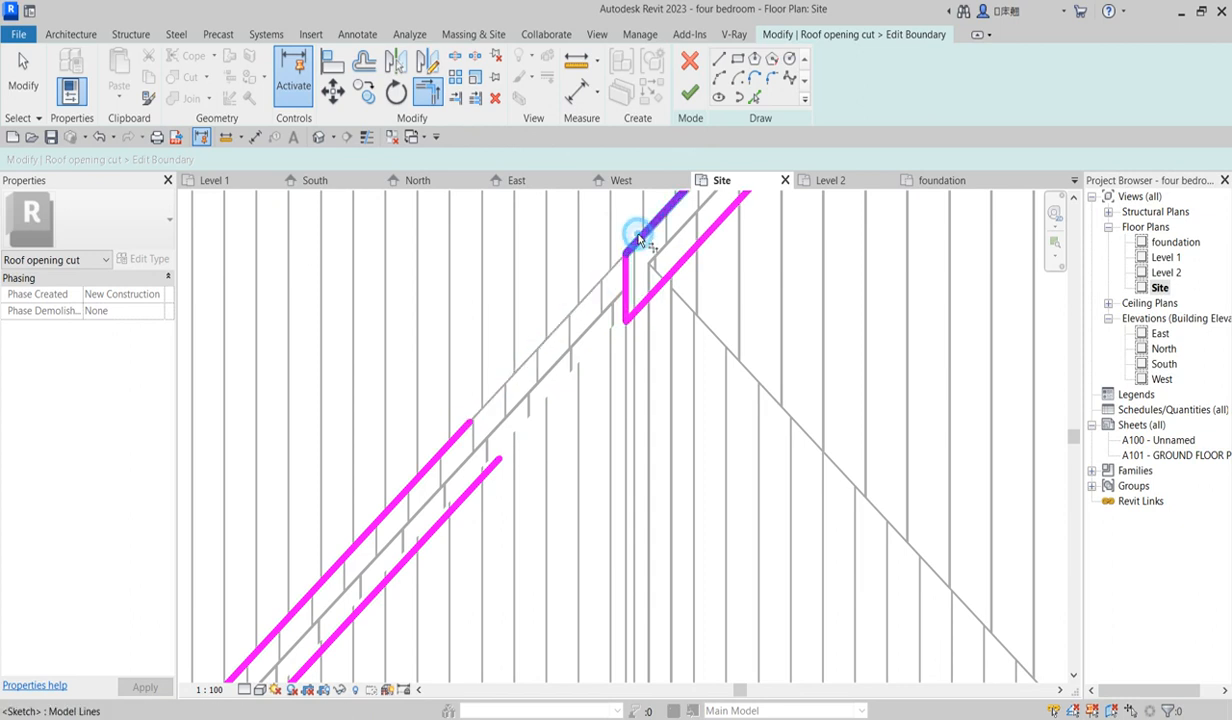
Trim the lower segments of both southwest hip lines to corners with the vertical line at the south projection's west edge
scroll(638, 238, "down", 3)
scroll(352, 564, "up", 2)
left_click(350, 560)
left_click(333, 548)
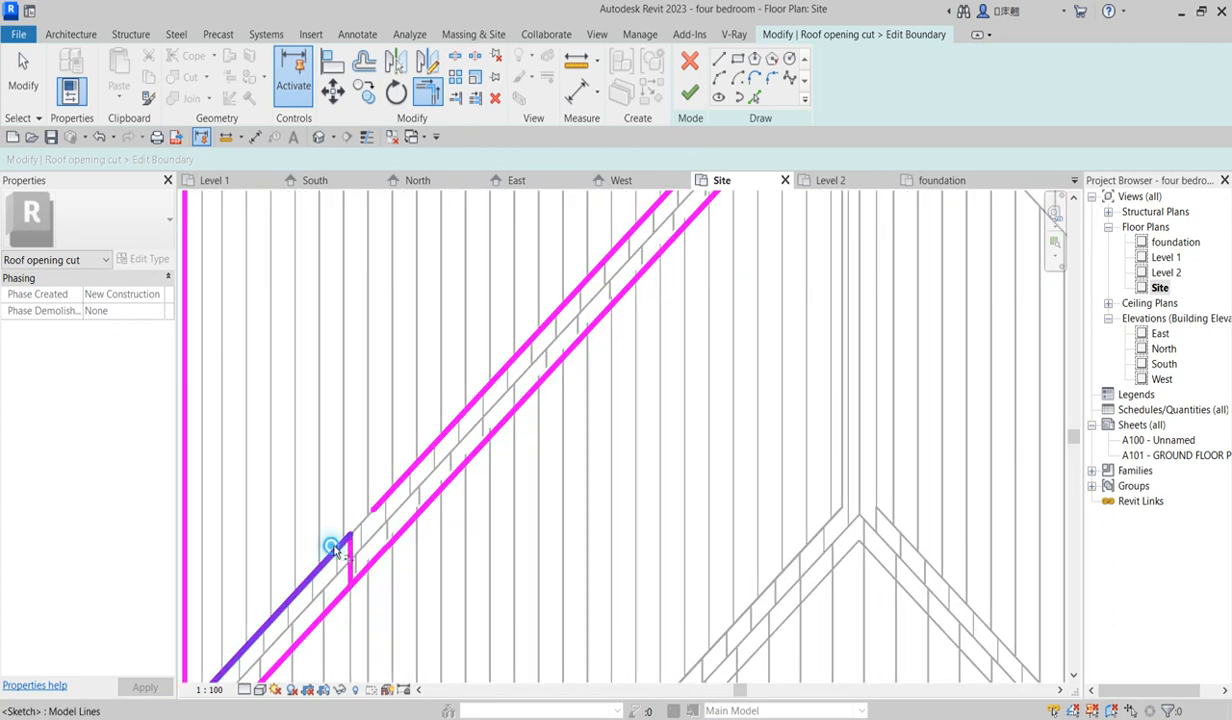
left_click(348, 553)
left_click(331, 606)
Delete the two leftover hip segments between the vertical lines and finish the main roof's opening boundary
scroll(410, 537, "down", 4)
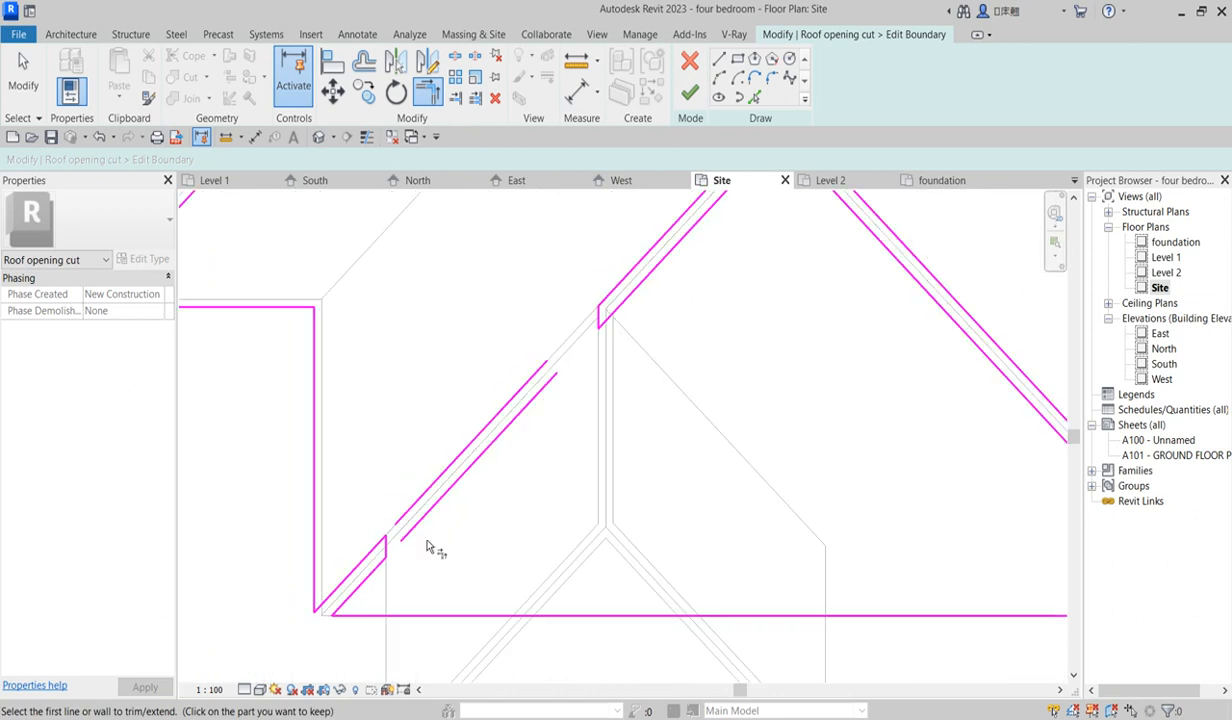
key("Escape")
left_click(497, 526)
left_click_drag(496, 526, 457, 436)
key("Delete")
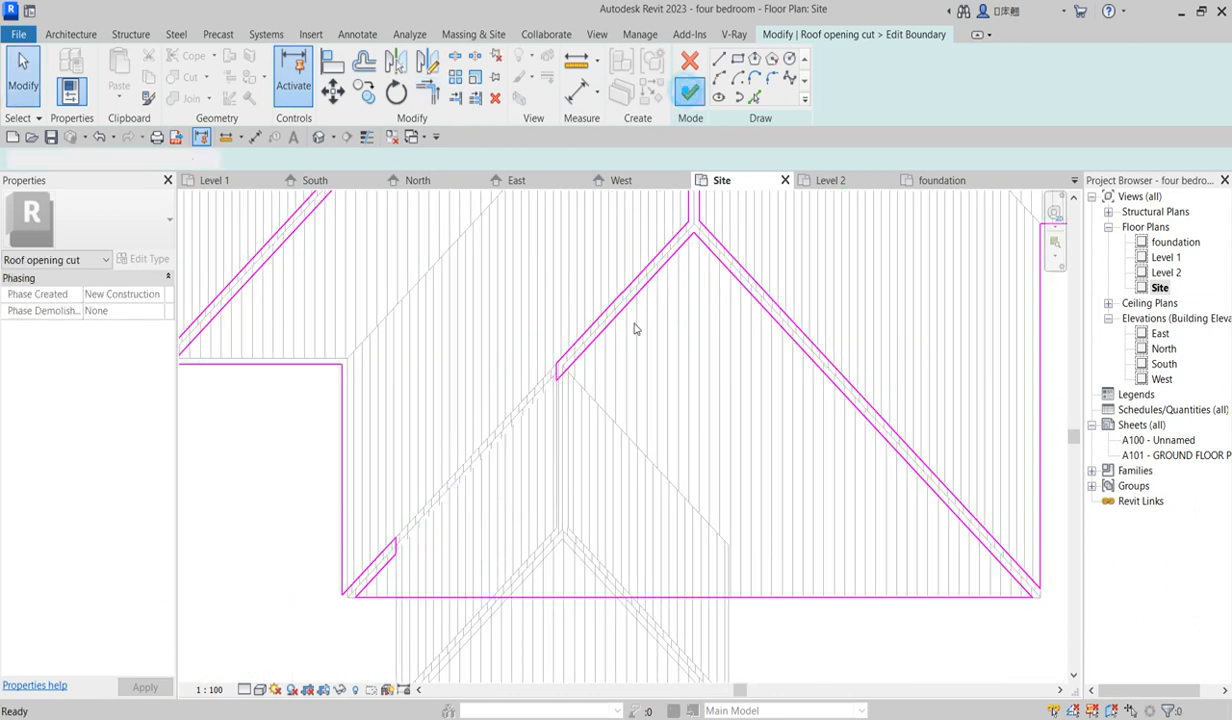
scroll(586, 423, "down", 3)
left_click(393, 518)
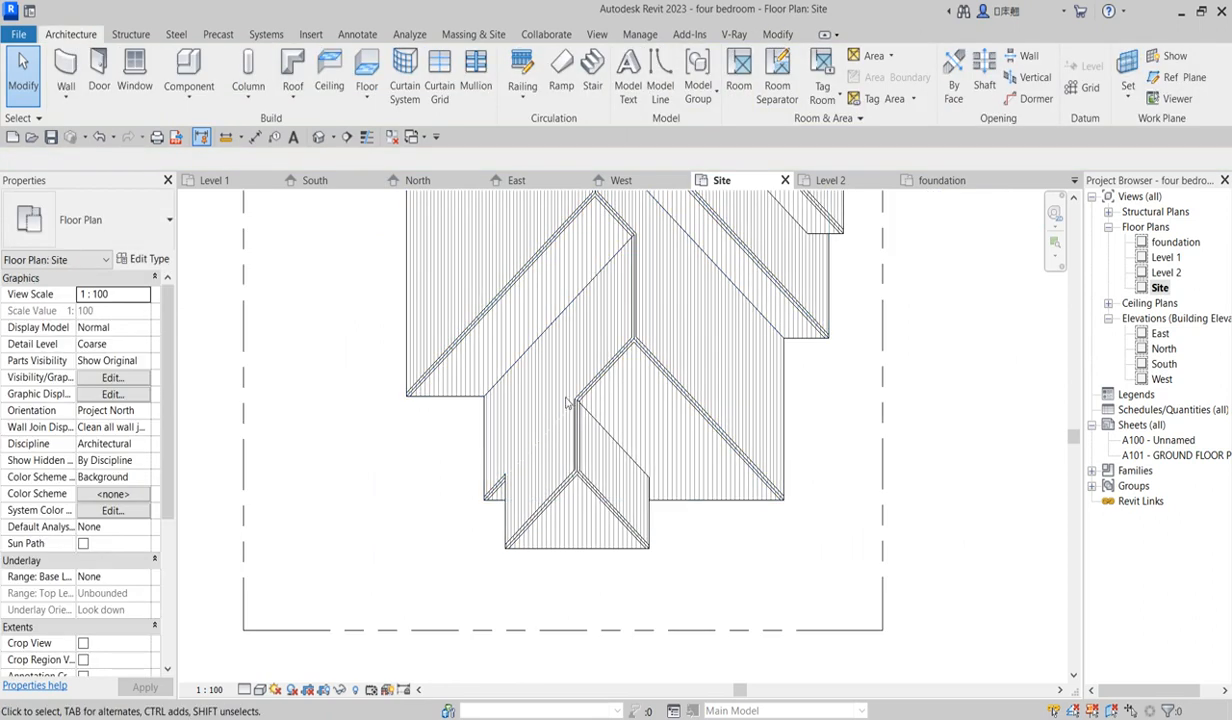
scroll(580, 486, "down", 4)
scroll(690, 262, "up", 7)
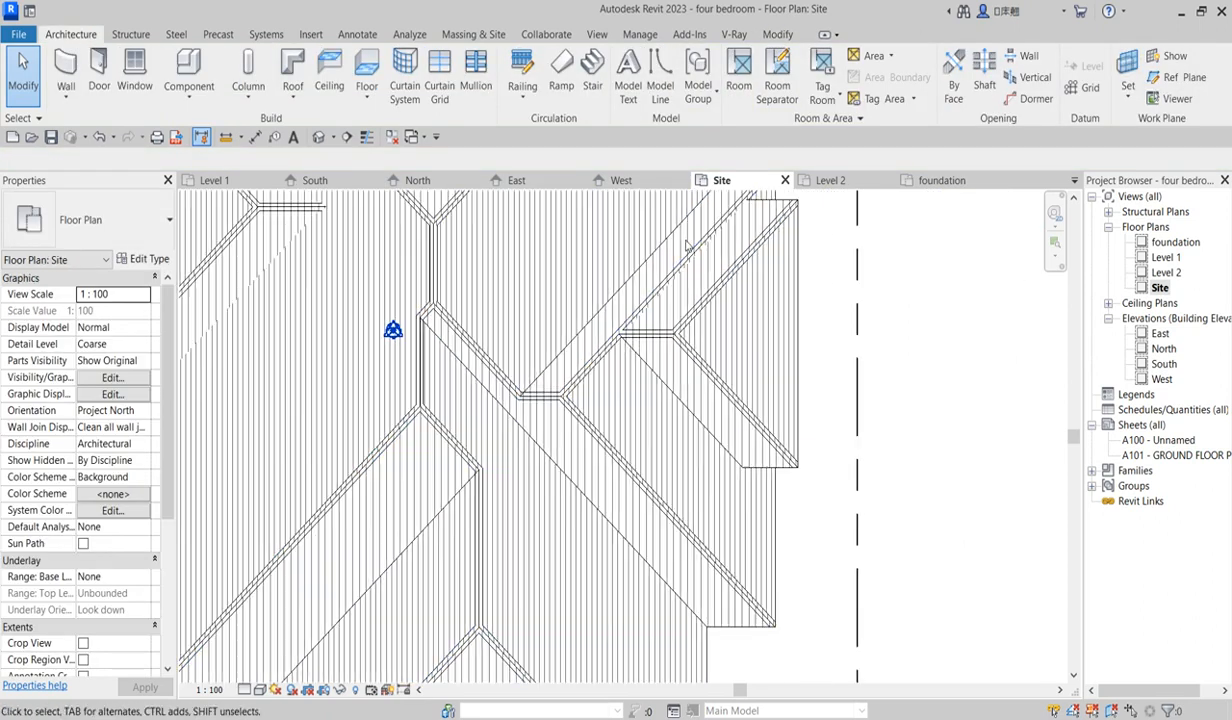
Edit the main roof's opening boundary and draw a horizontal line across the east hip strip at the west end of the east projection's ridge
left_click(562, 389)
left_click(692, 88)
scroll(682, 267, "up", 5)
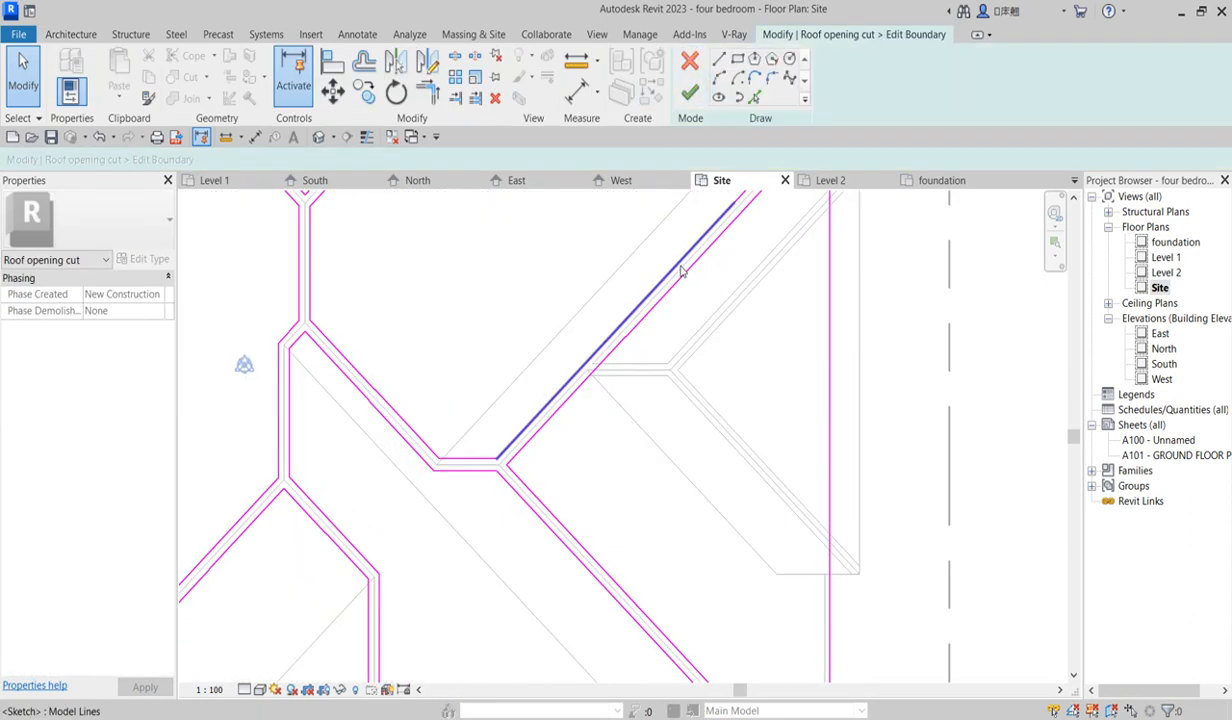
left_click(718, 59)
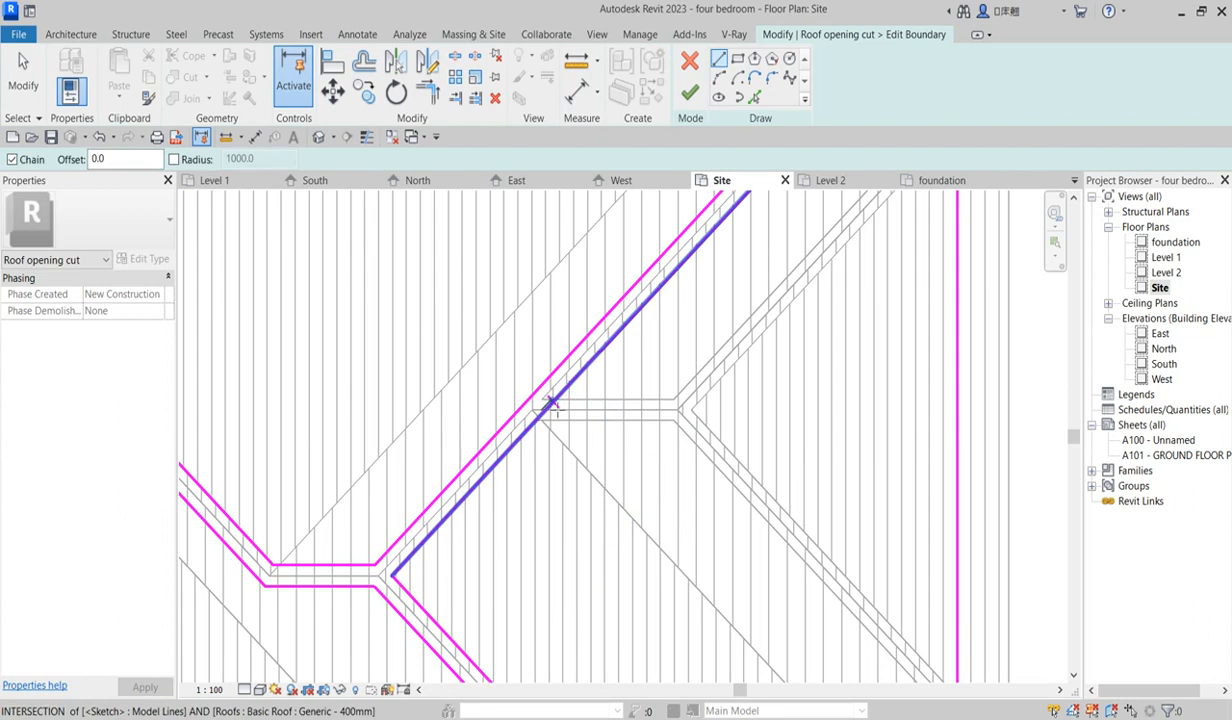
scroll(565, 408, "up", 3)
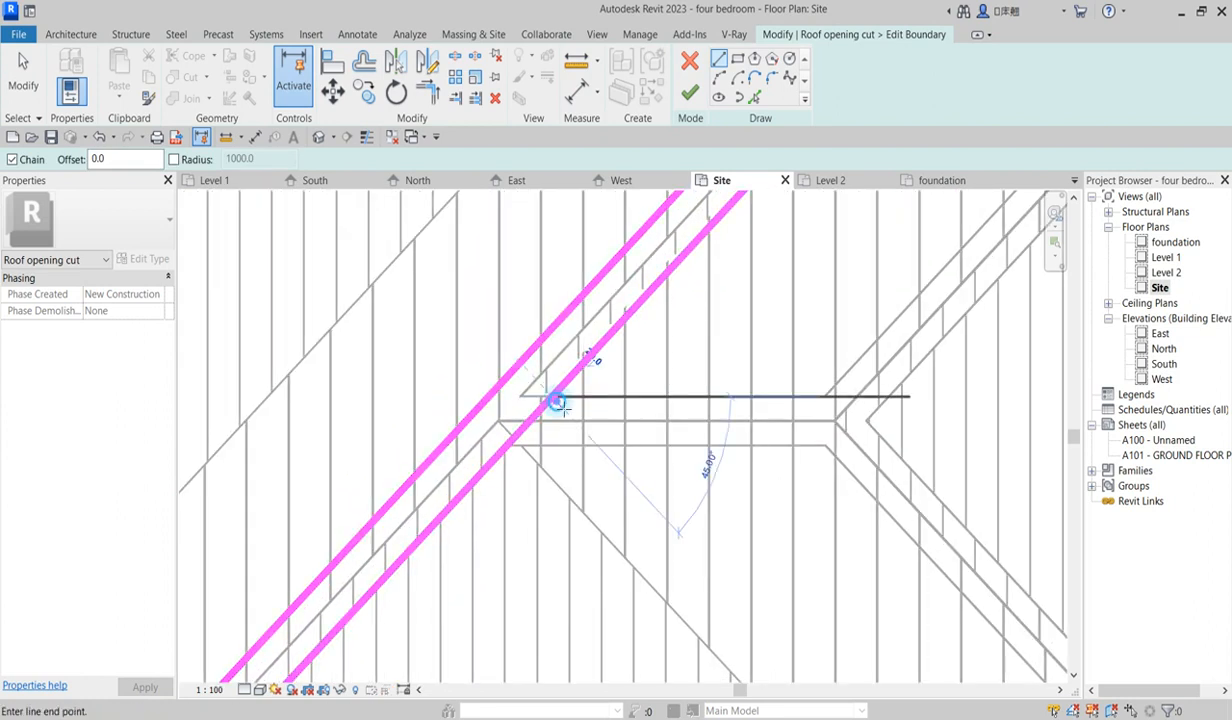
left_click(550, 397)
left_click(492, 406)
Draw a second horizontal line across the same hip strip at the east projection roof's north edge
scroll(548, 442, "down", 5)
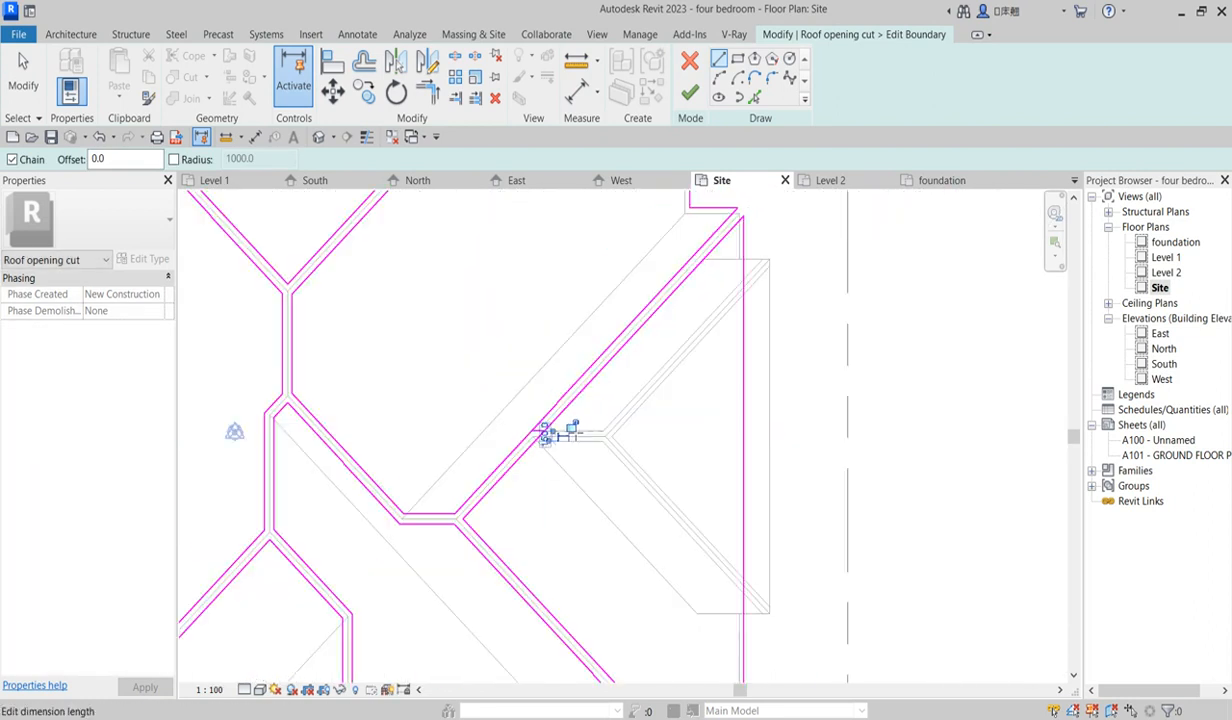
scroll(702, 279, "up", 2)
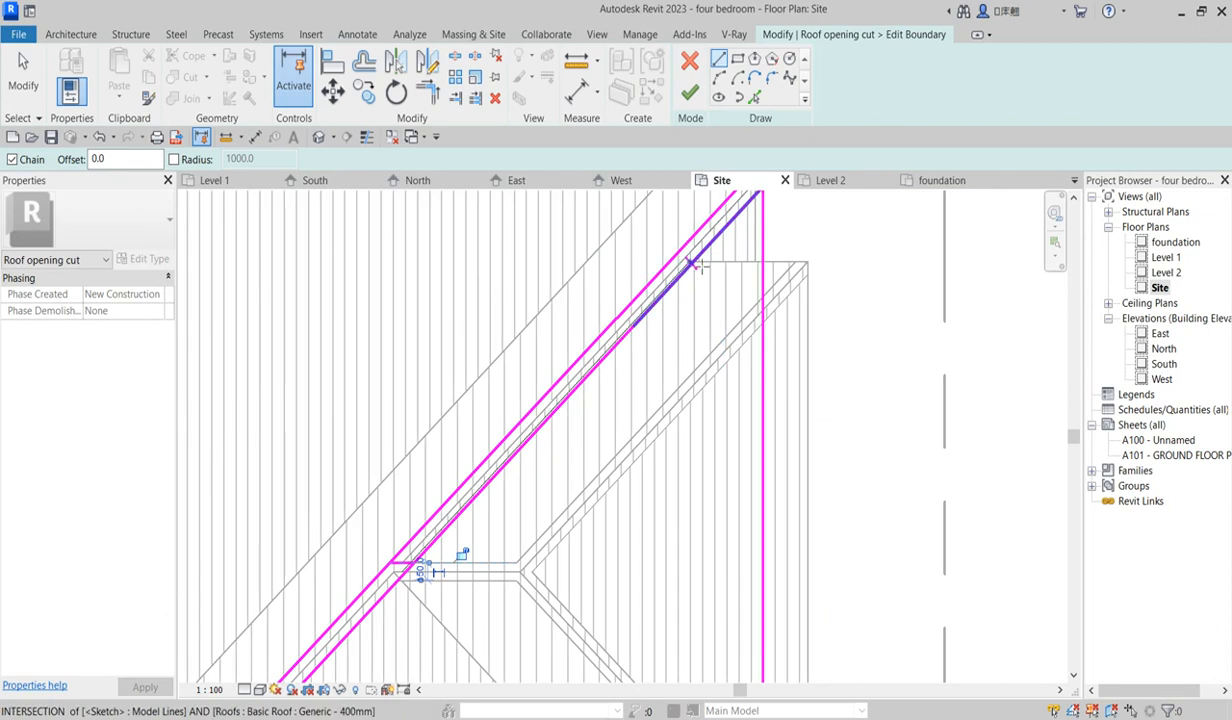
scroll(701, 270, "up", 2)
scroll(709, 264, "up", 1)
left_click(698, 257)
left_click(640, 257)
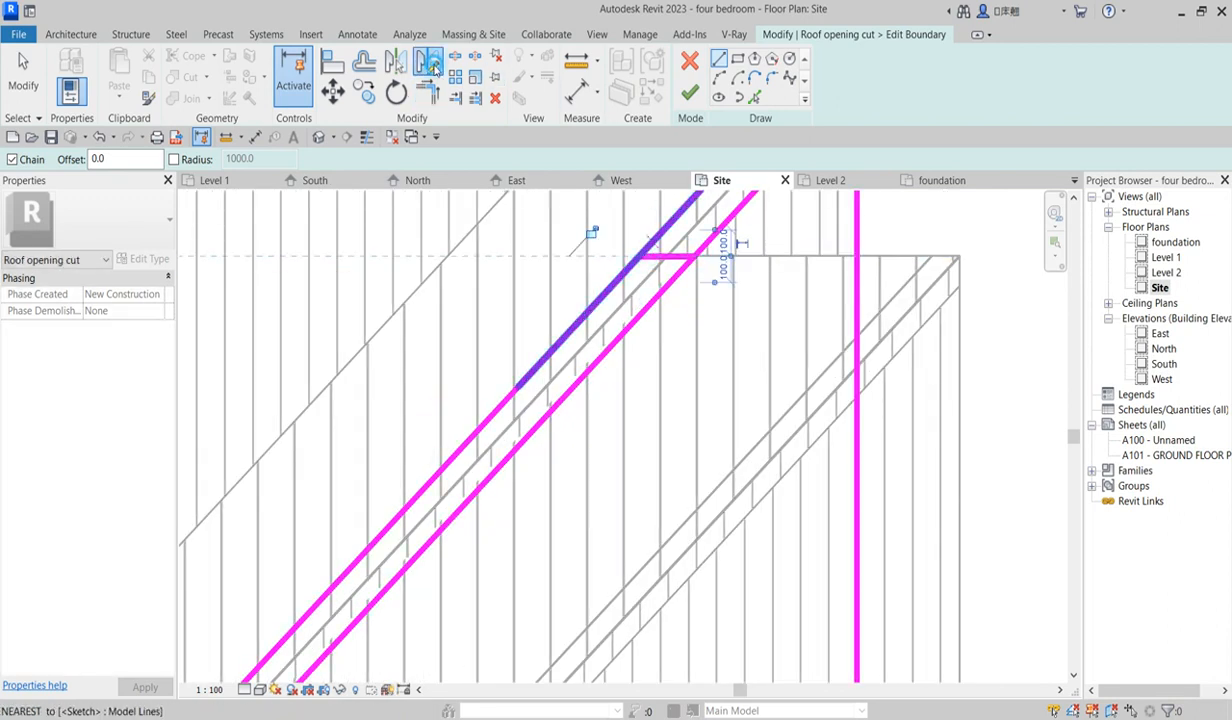
Trim the upper segments of both hip lines to corners with the horizontal line at the east projection's north edge
left_click(428, 62)
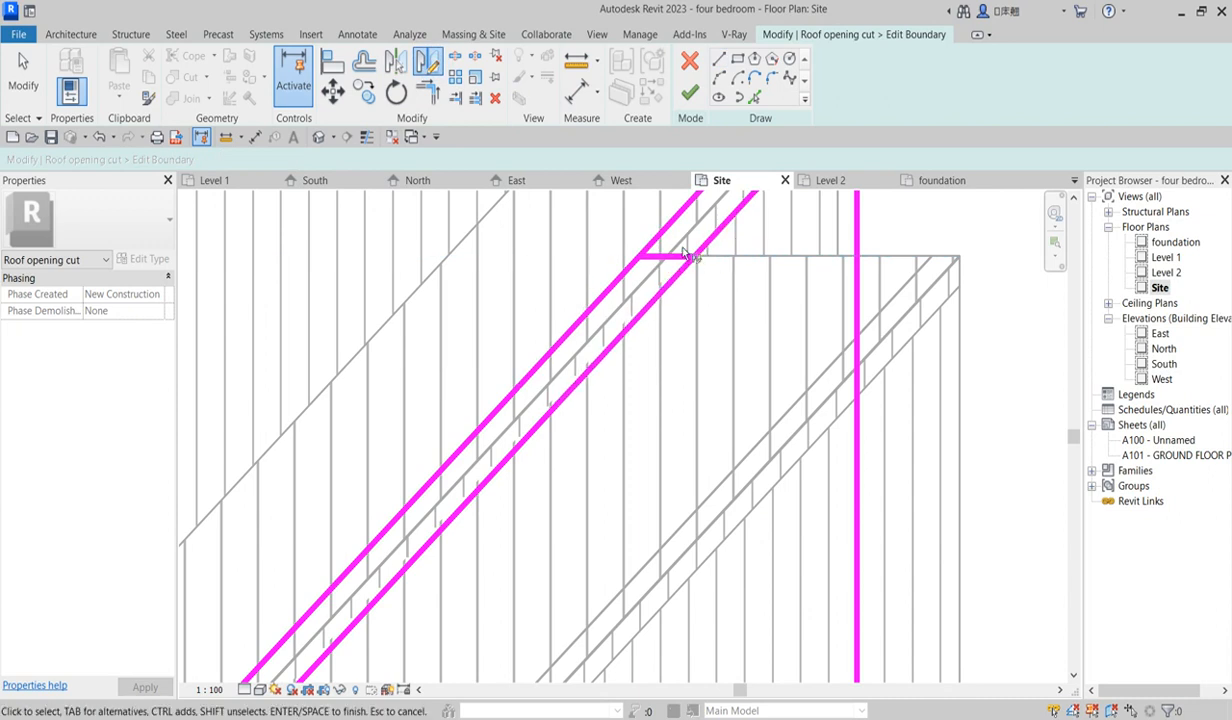
left_click(678, 257)
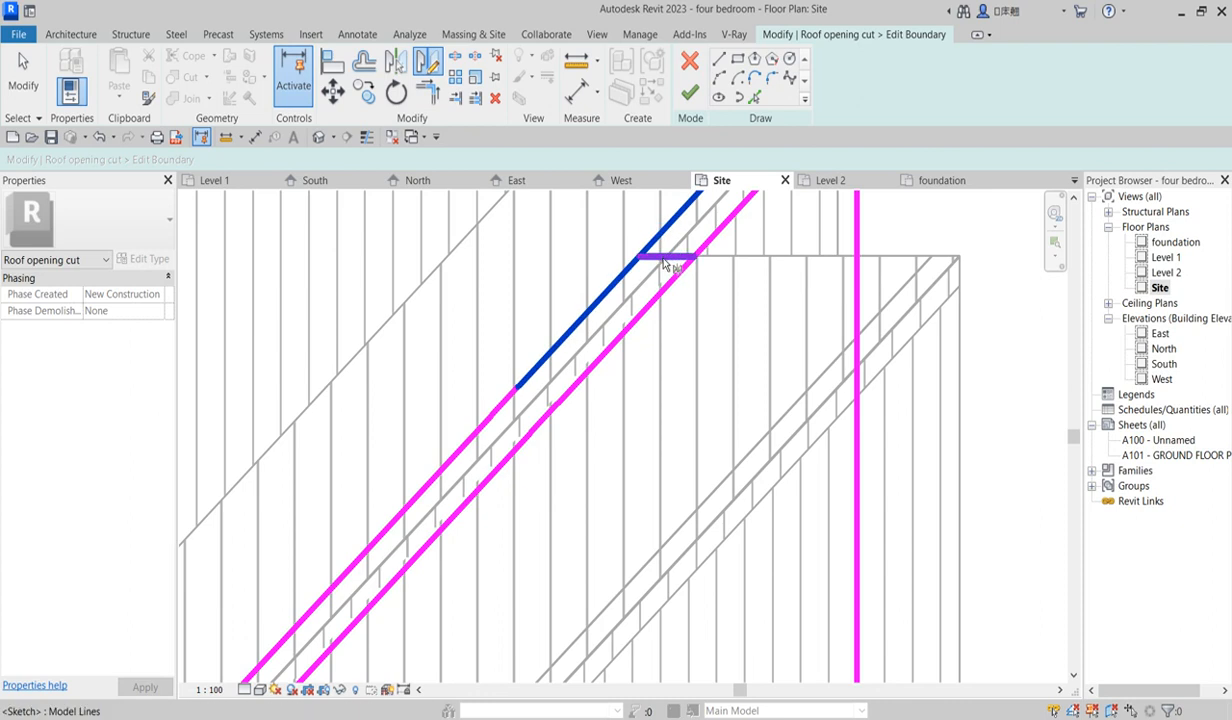
left_click(429, 91)
left_click(673, 259)
left_click(669, 229)
left_click(676, 260)
left_click(718, 236)
Trim the lower segments of both hip lines to corners with the horizontal line at the east projection's ridge and finish the opening boundary
scroll(734, 227, "down", 3)
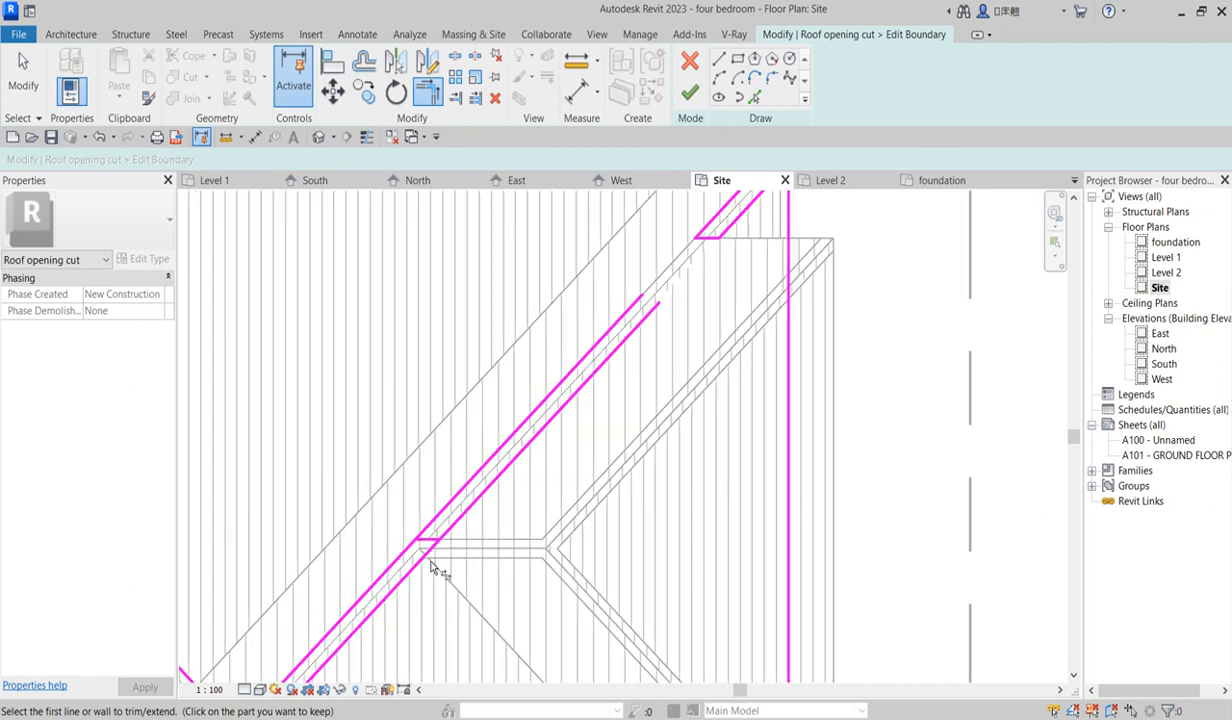
scroll(436, 569, "up", 3)
left_click(424, 527)
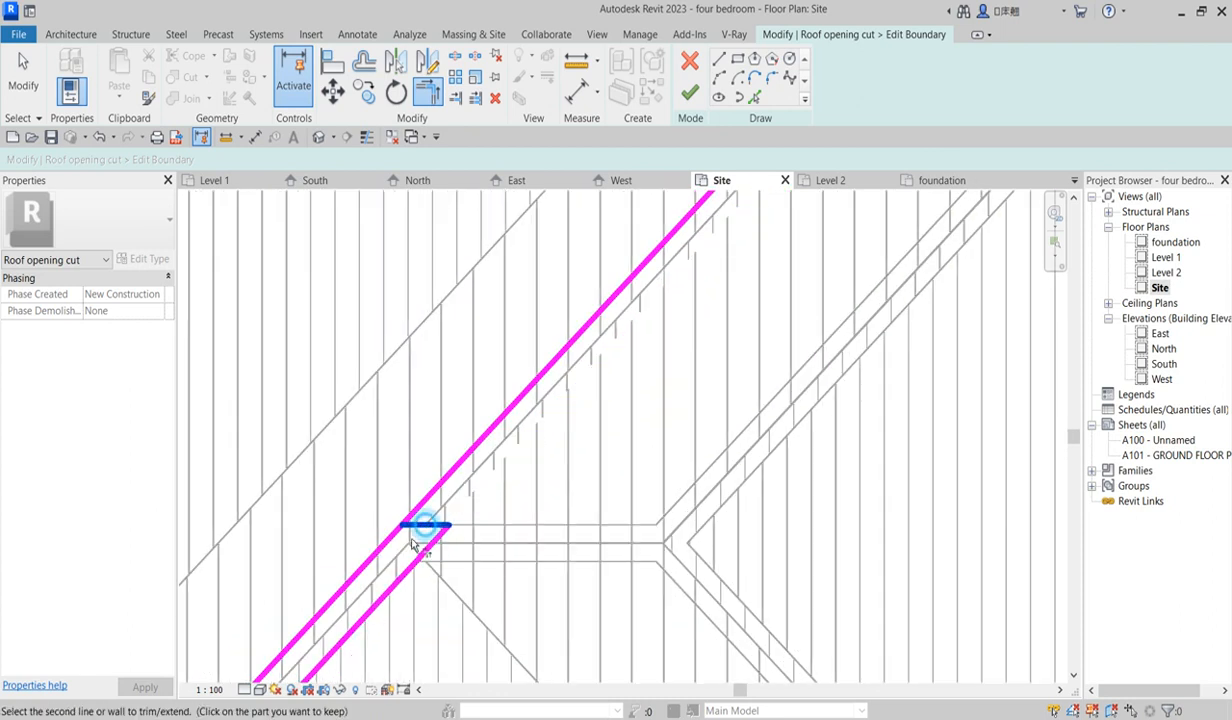
left_click(382, 541)
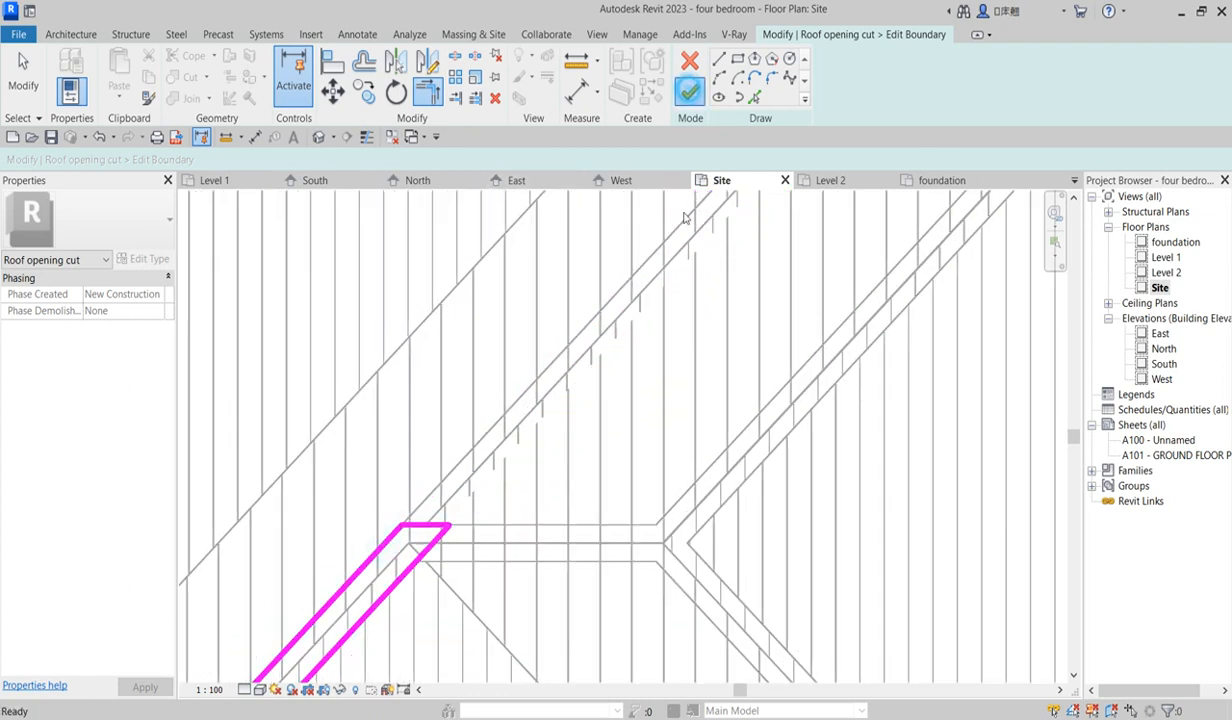
left_click(689, 93)
Join the geometry of the west projection roof and the main roof
scroll(561, 418, "down", 5)
scroll(713, 411, "down", 1)
scroll(600, 445, "up", 3)
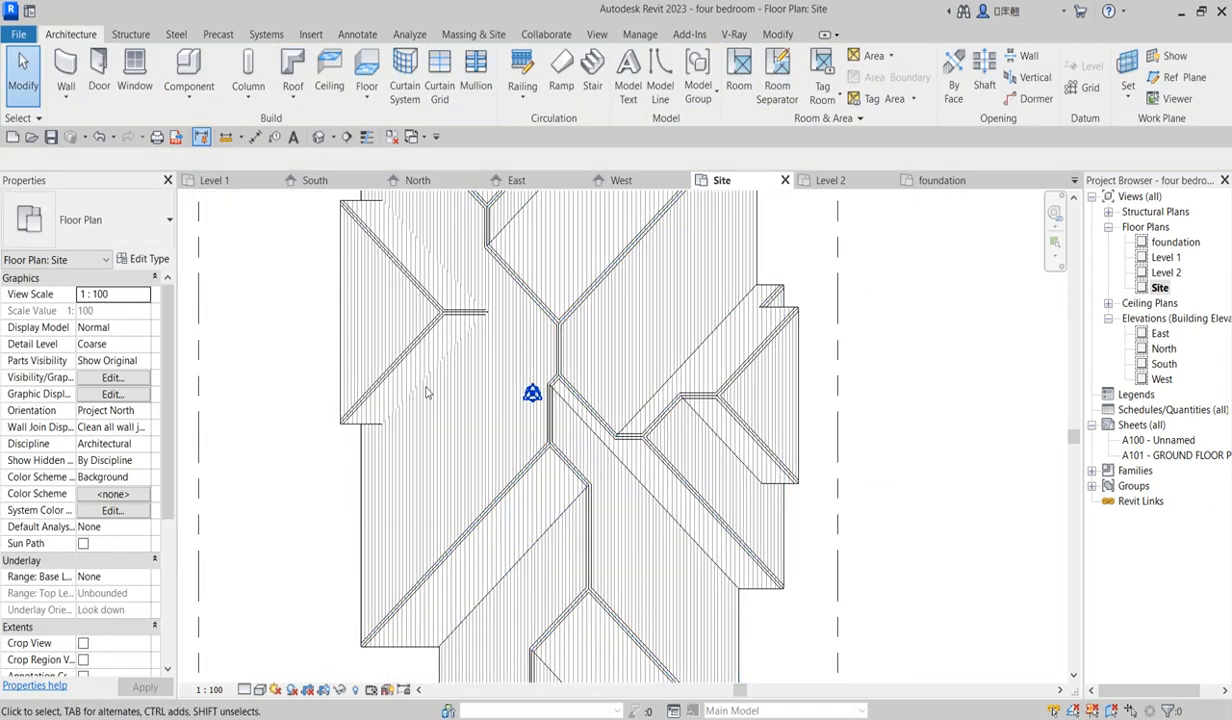
scroll(426, 392, "up", 2)
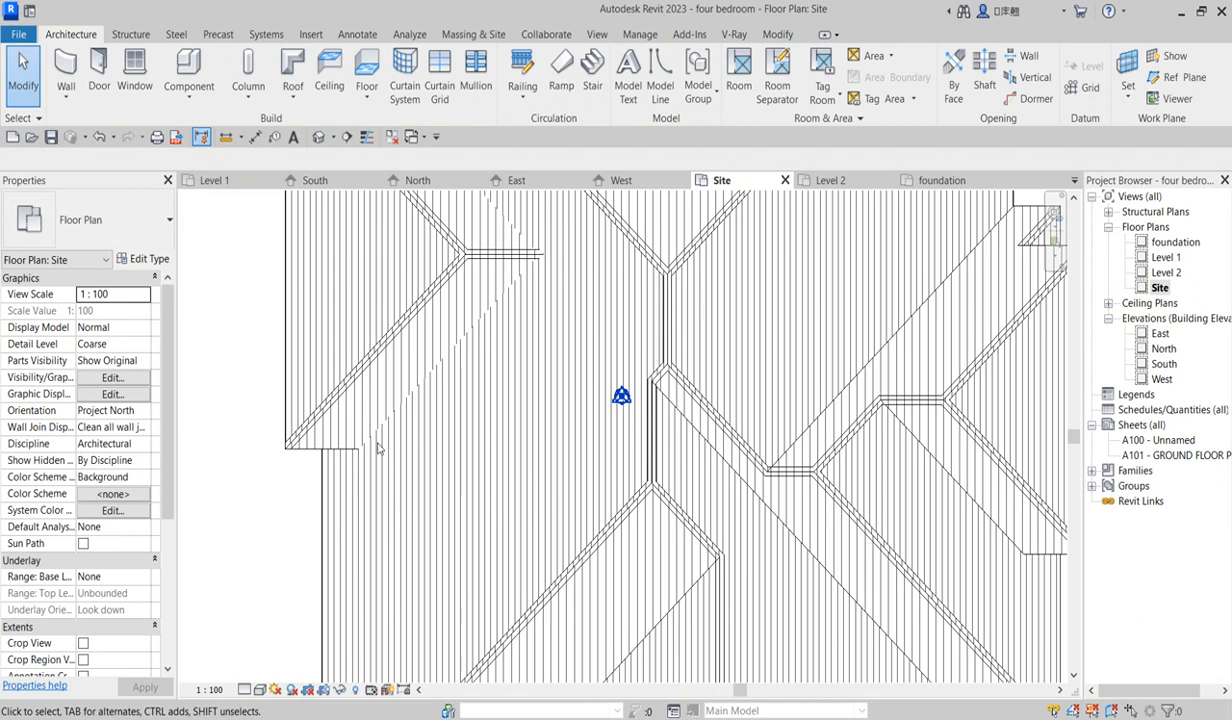
scroll(380, 449, "down", 2)
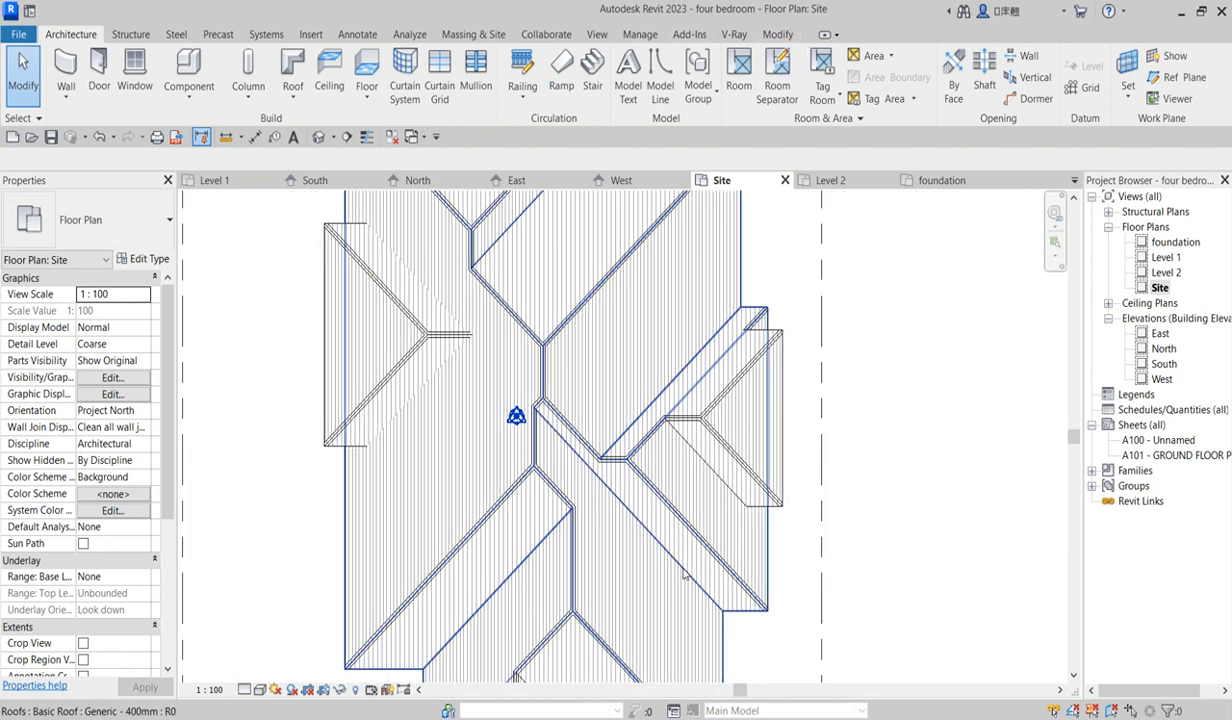
left_click(776, 34)
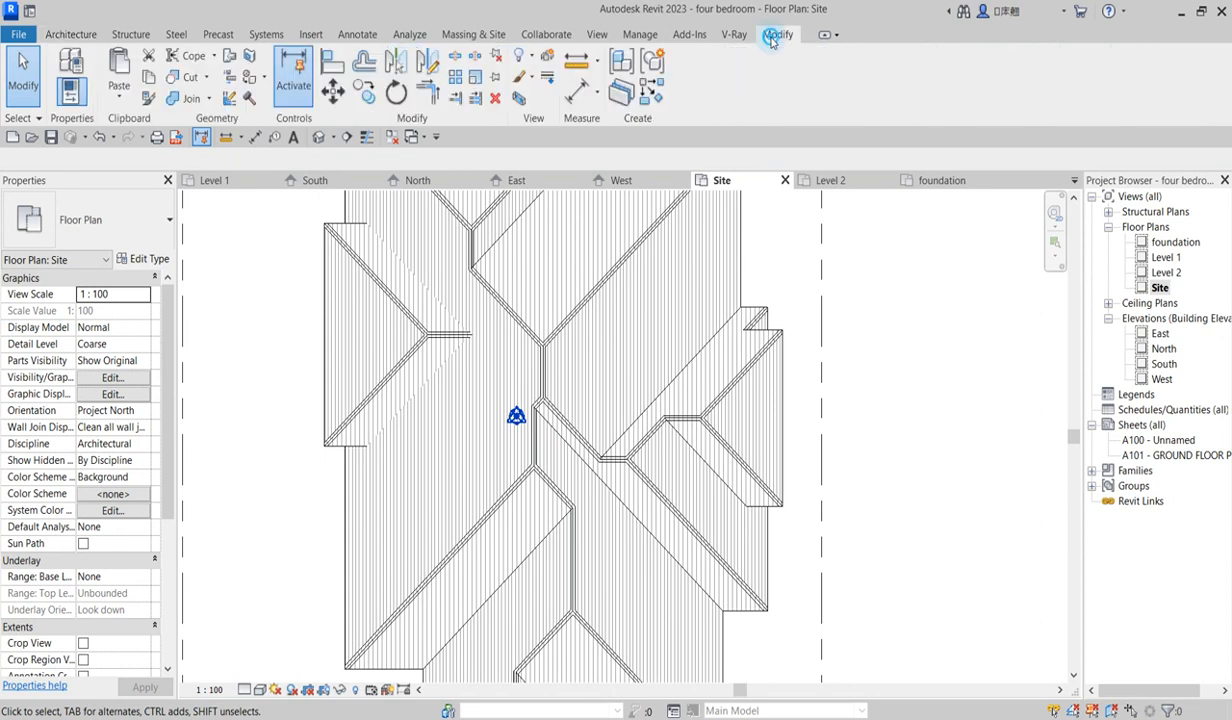
left_click(185, 97)
left_click(348, 204)
scroll(540, 407, "down", 3)
scroll(481, 470, "up", 1)
scroll(481, 457, "up", 3)
key("Escape")
scroll(558, 316, "up", 2)
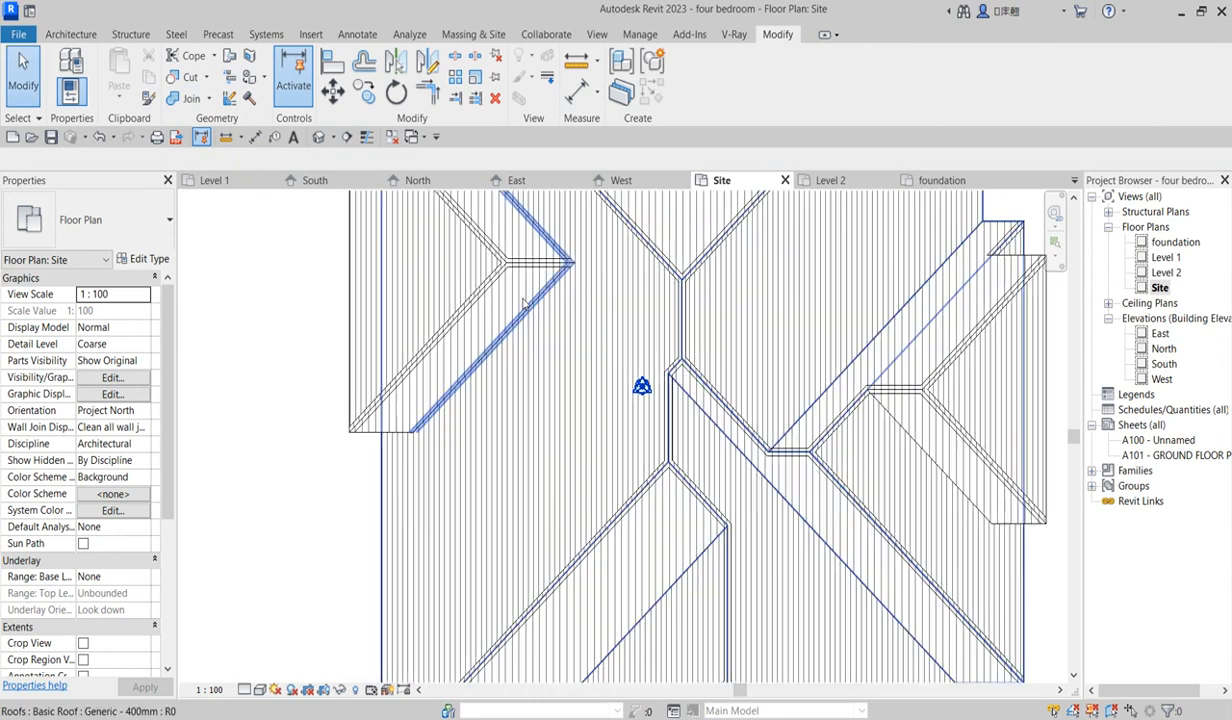
Apply Join Geometry again between the west projection roof and the main roof at its west edge
left_click(188, 98)
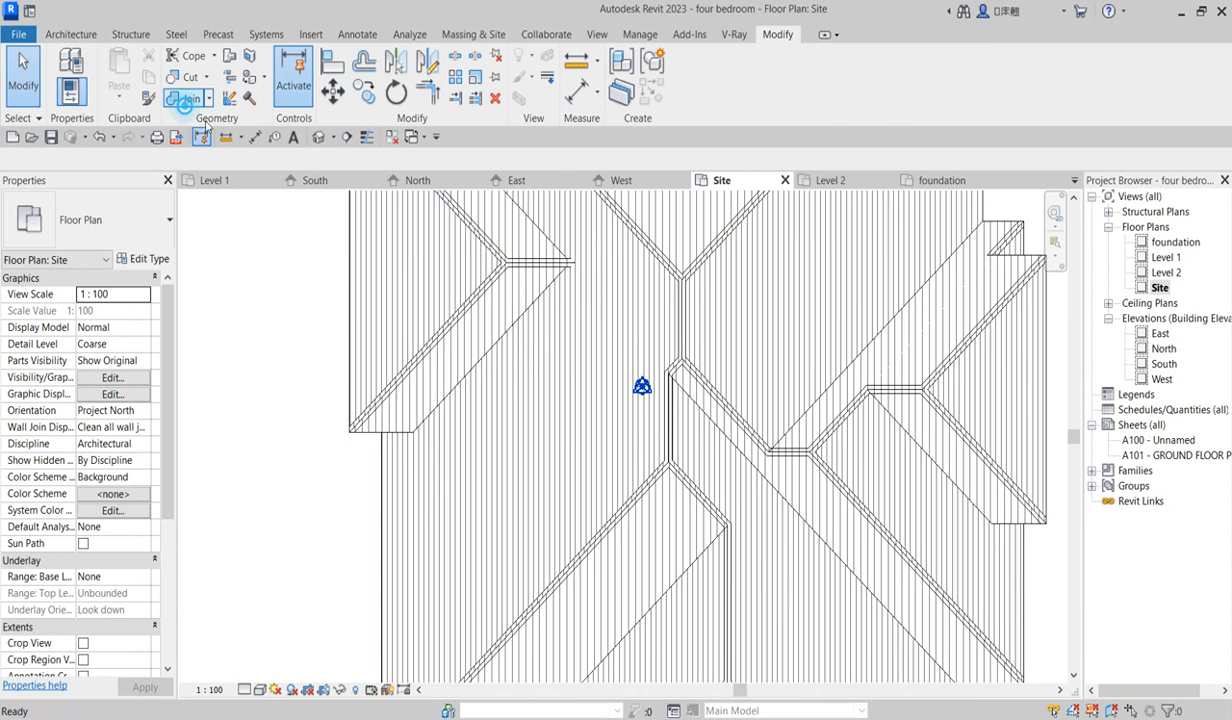
left_click(418, 358)
left_click(384, 478)
scroll(539, 476, "down", 2)
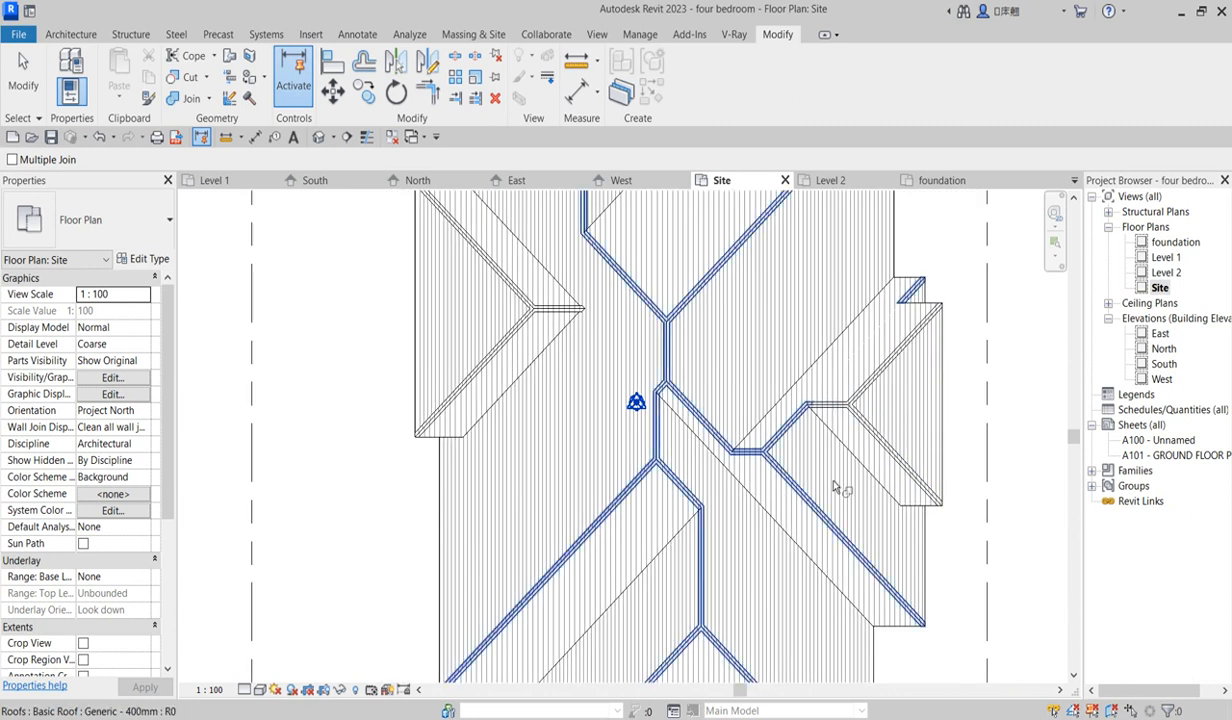
key("Escape")
scroll(770, 510, "down", 5)
scroll(732, 540, "up", 3)
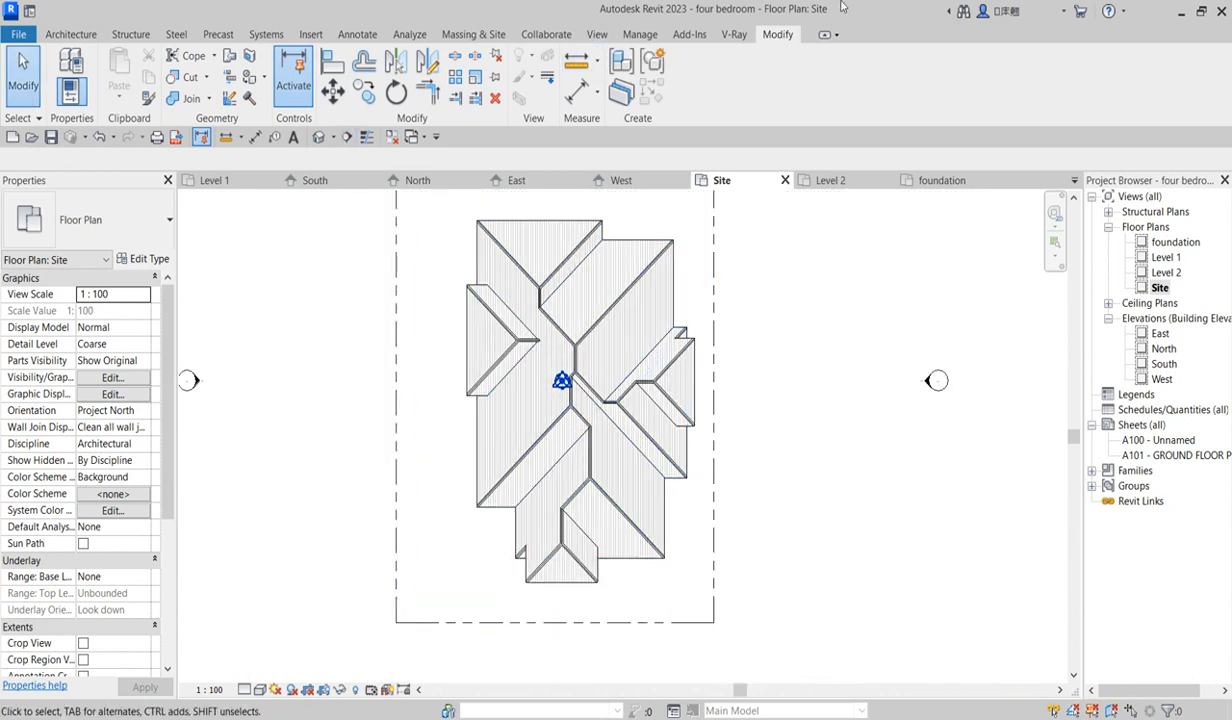
Open the surface foreground pattern of the main roof type's Roofing, Tile material and switch the pattern type to Model
left_click(556, 228)
scroll(563, 336, "up", 2)
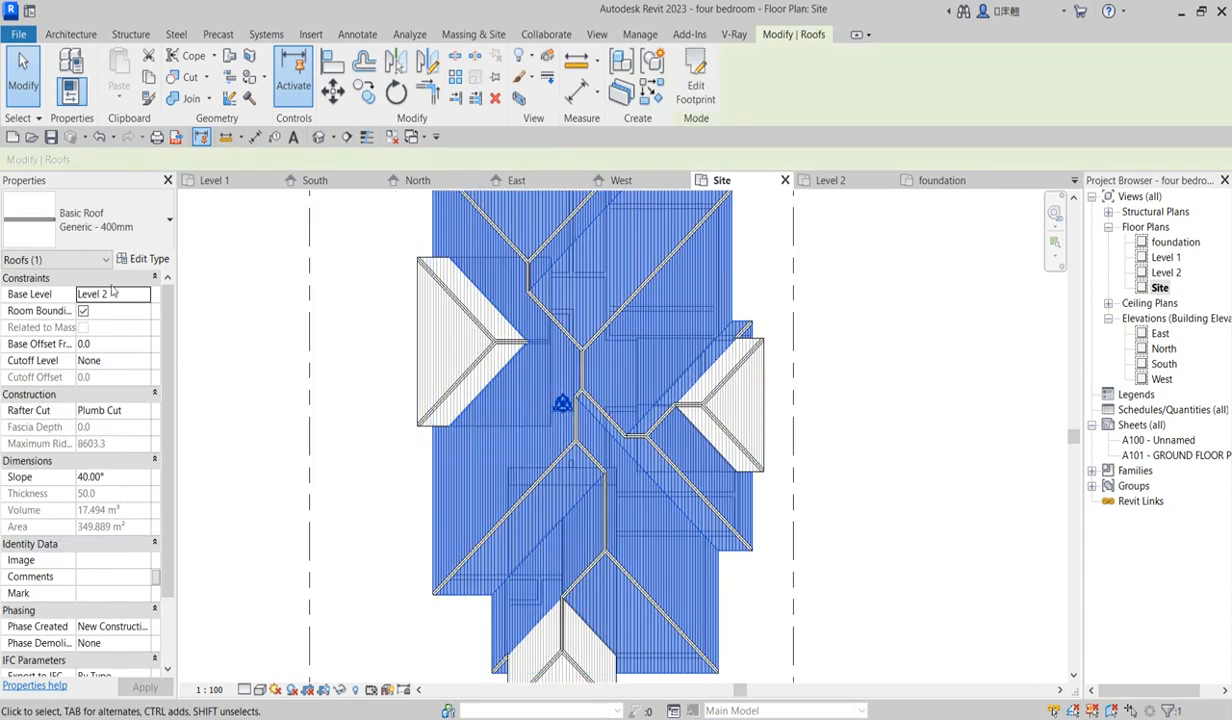
left_click(150, 261)
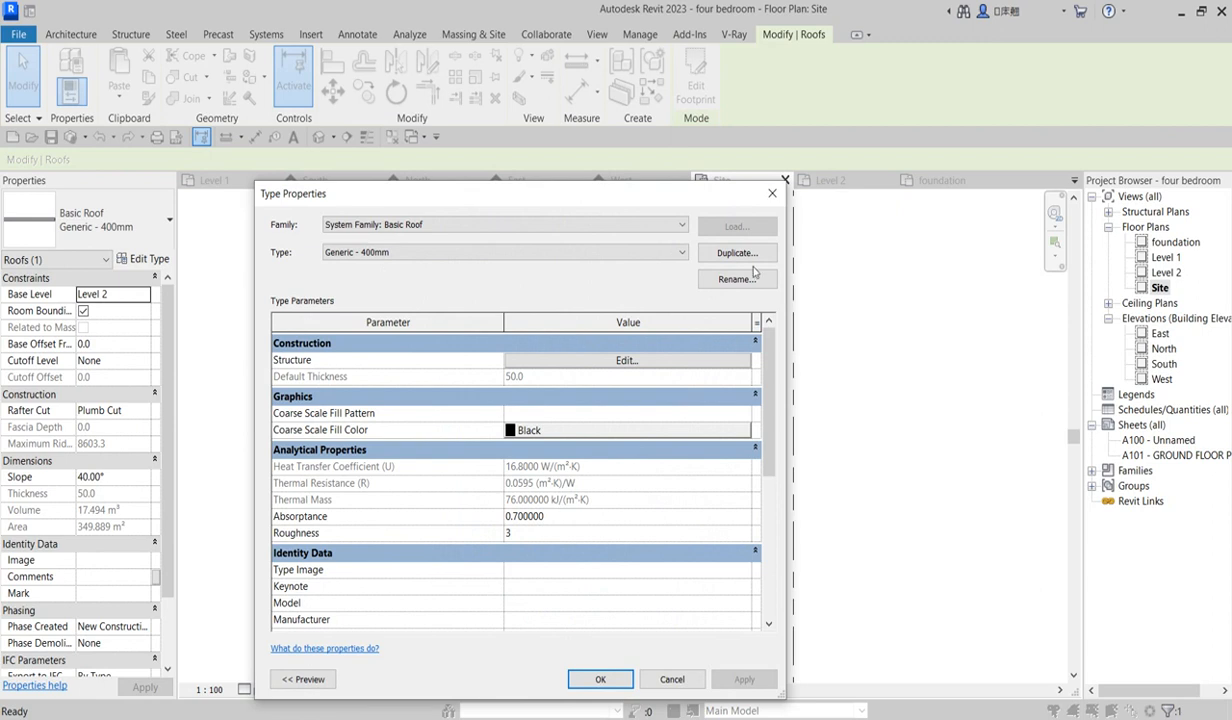
left_click(636, 360)
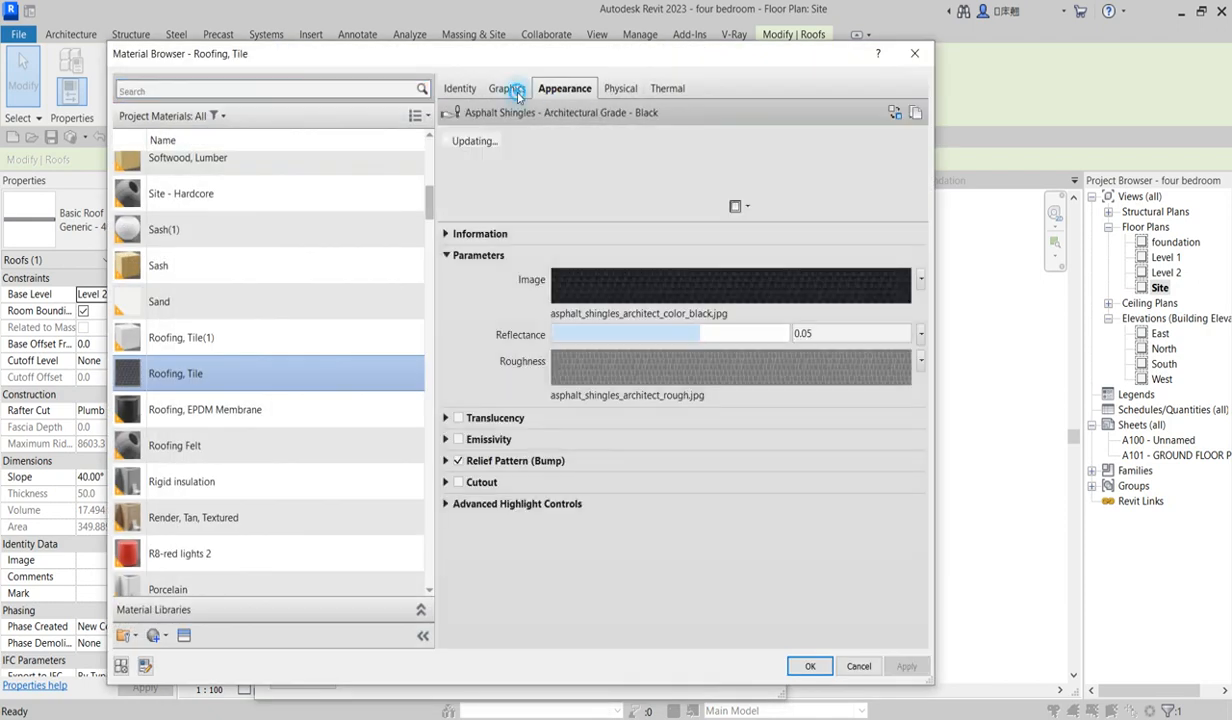
left_click(510, 89)
left_click(771, 265)
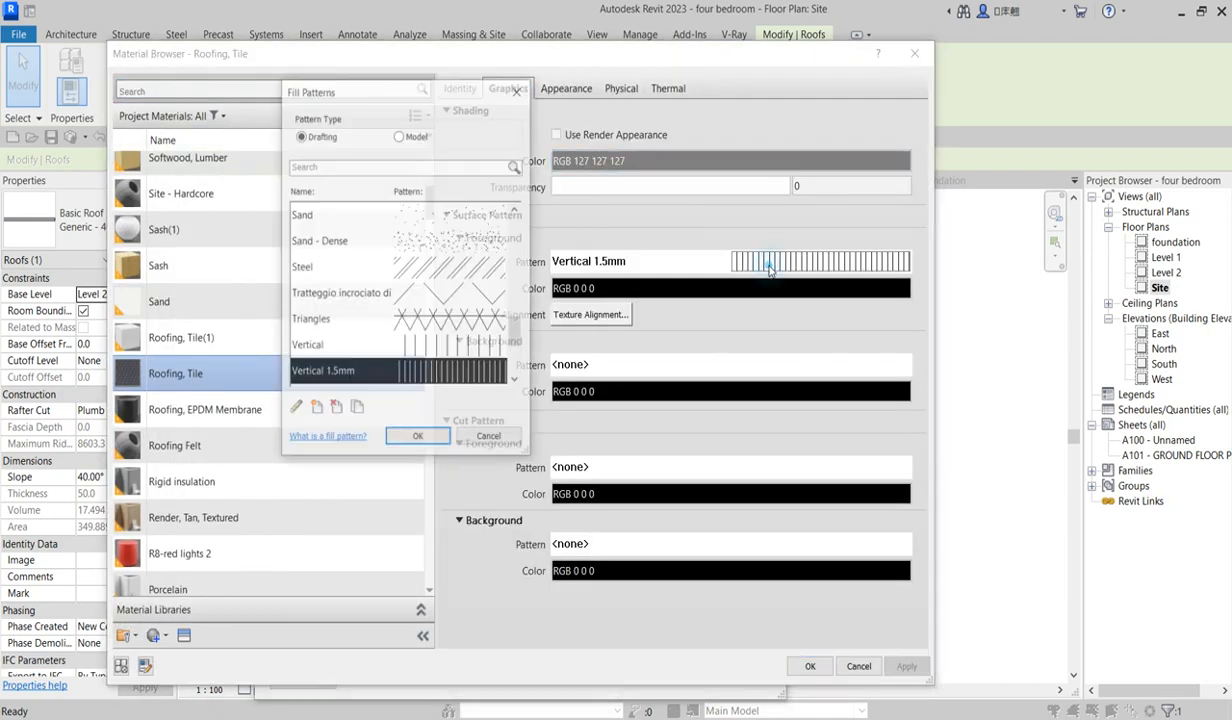
left_click(399, 136)
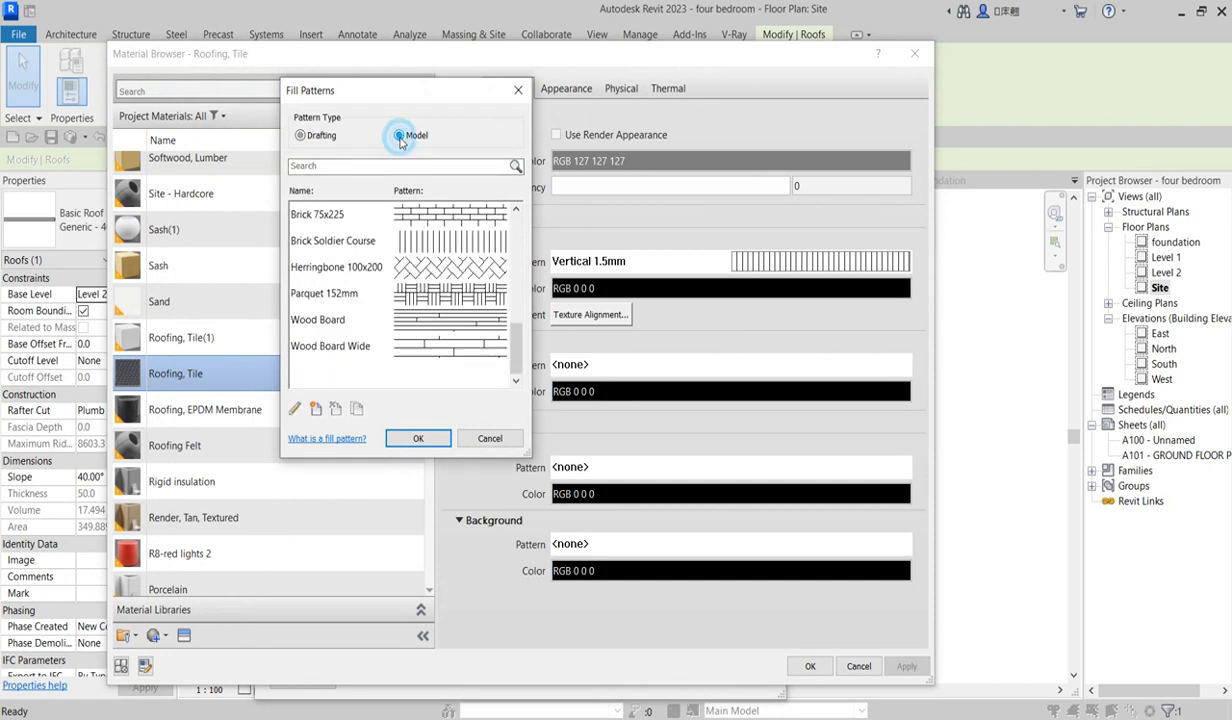
Examine the line angle and spacing settings of the Brick Soldier Course model pattern, leaving them as they are
left_click(467, 246)
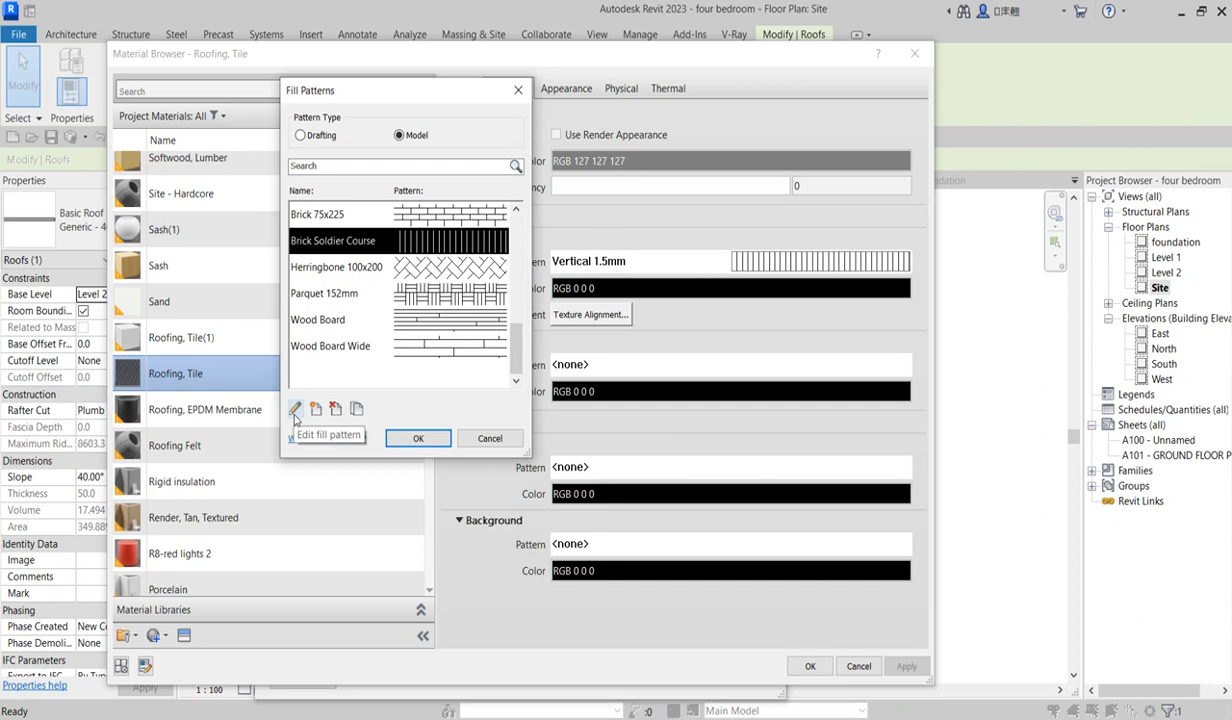
left_click(295, 408)
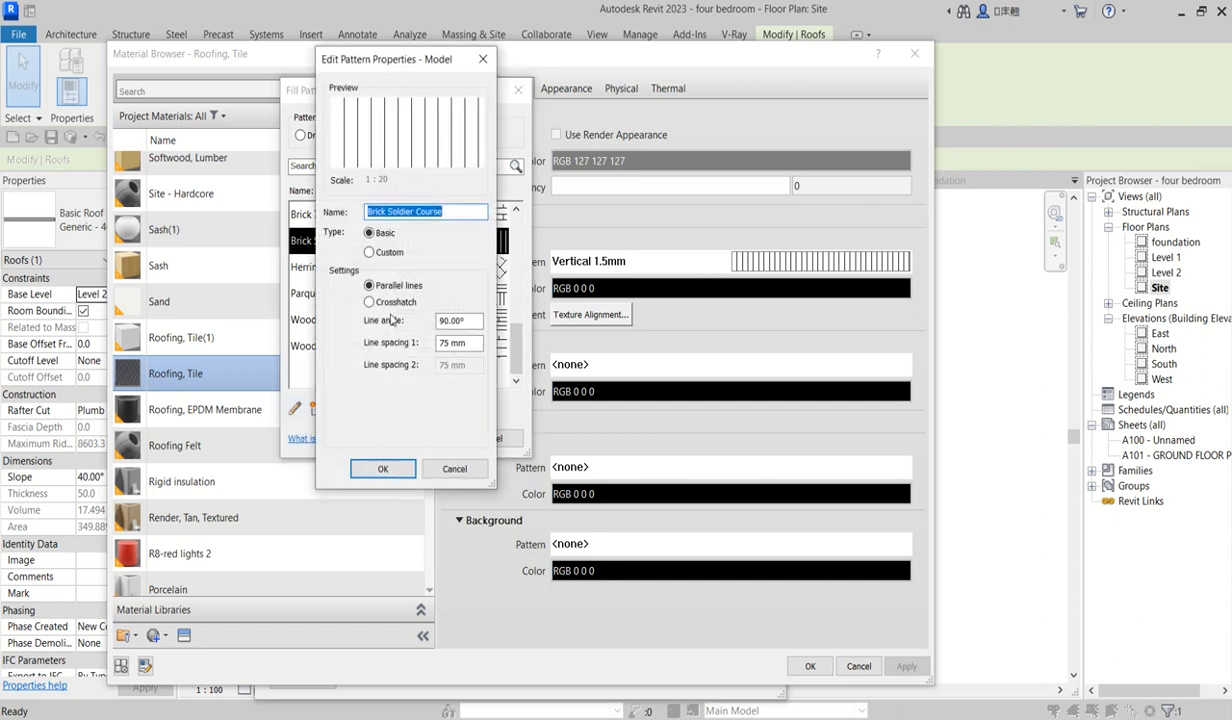
left_click(481, 60)
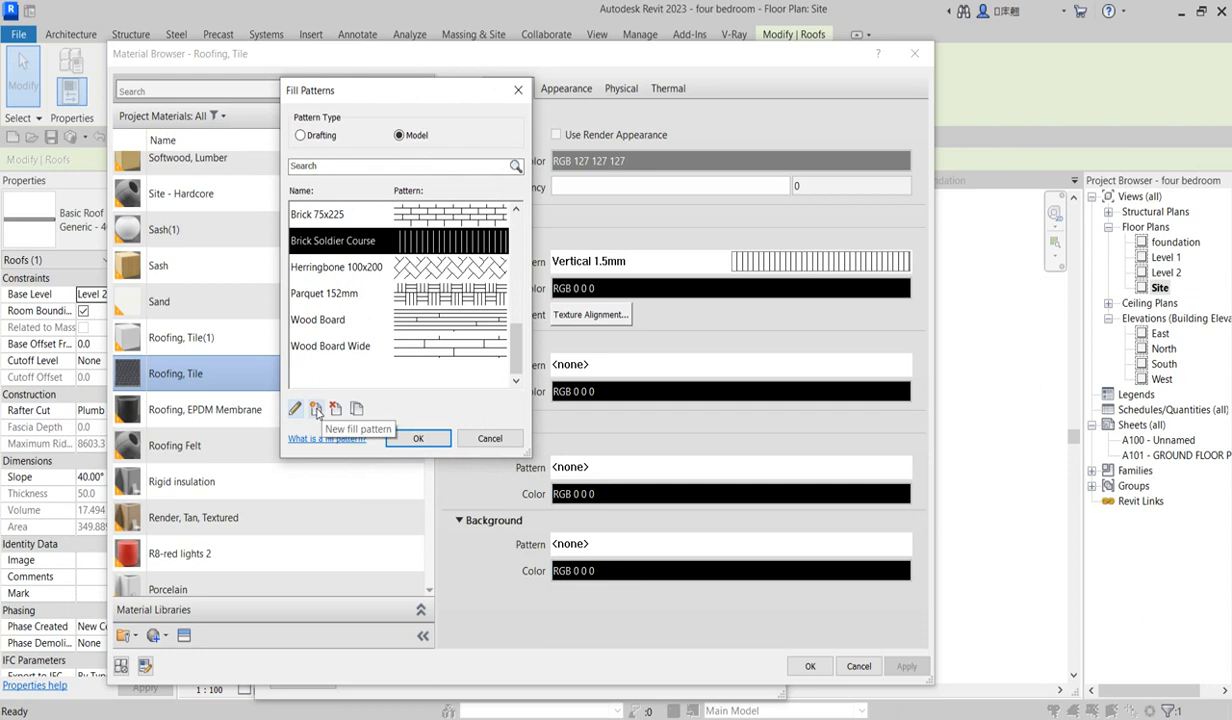
Create a parallel-line model pattern named "vertical slope" with a 90° angle and 65 mm spacing, and apply it to the Roofing, Tile surface foreground
left_click(316, 410)
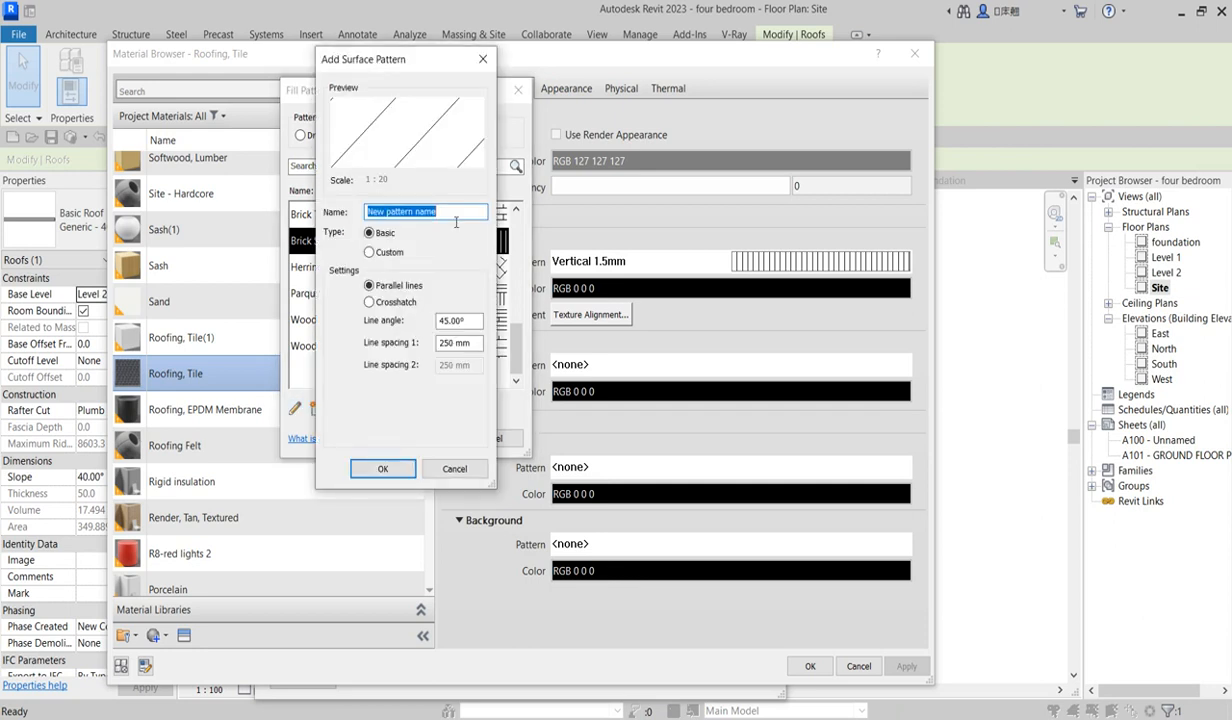
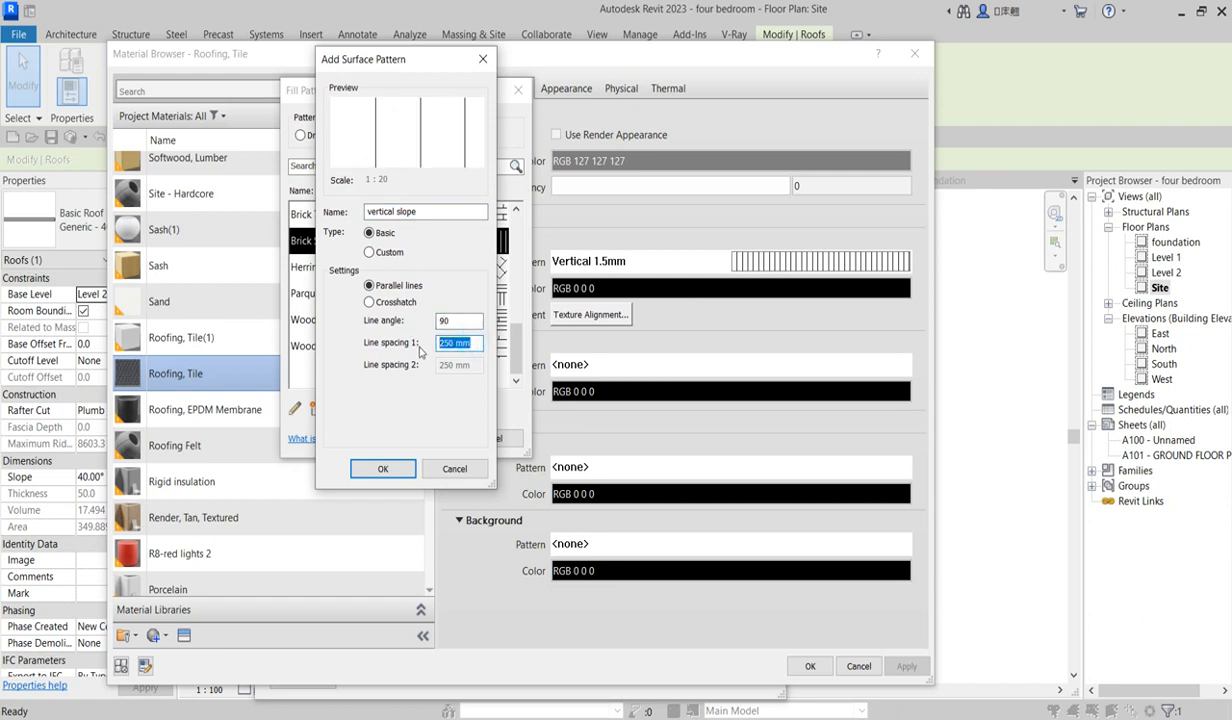
type("0")
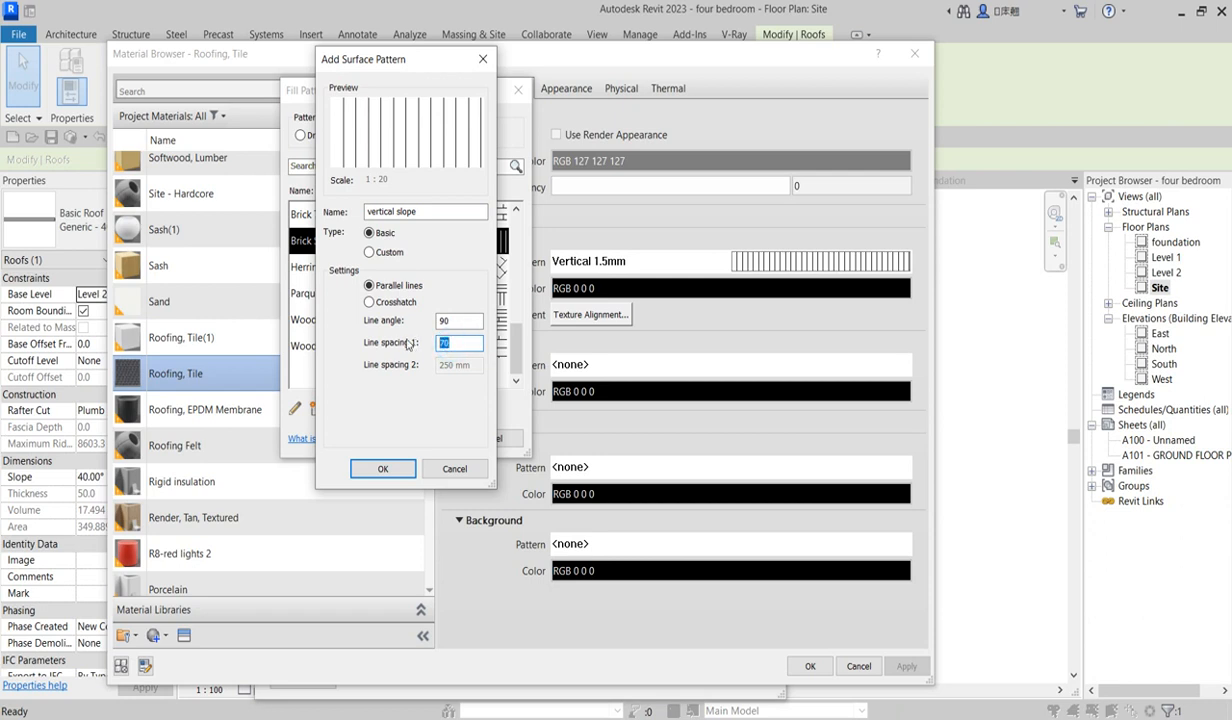
type("65")
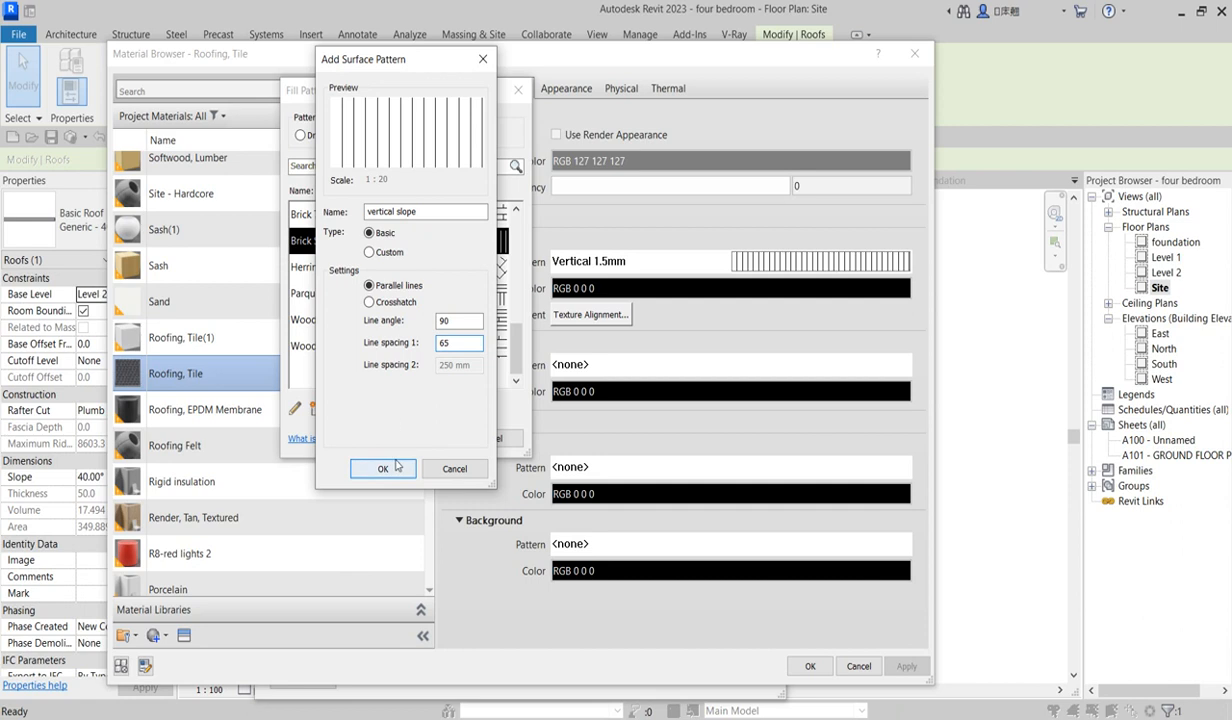
left_click(396, 470)
left_click(426, 442)
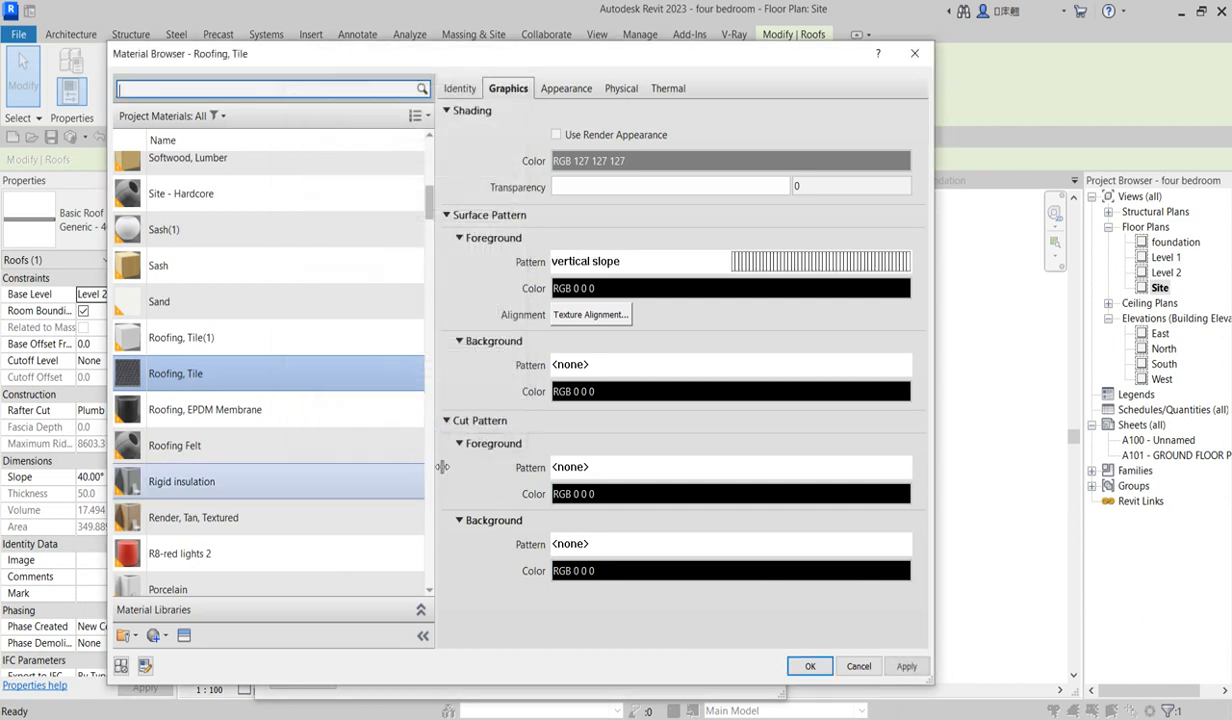
left_click(810, 667)
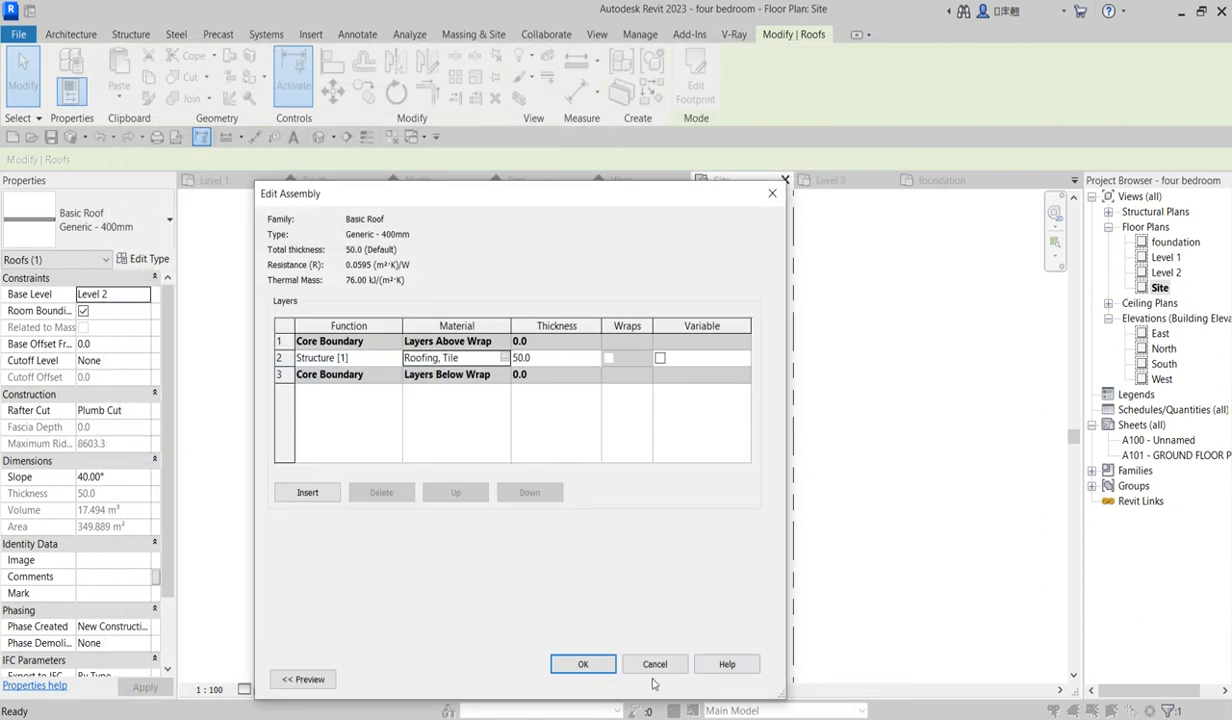
left_click(584, 665)
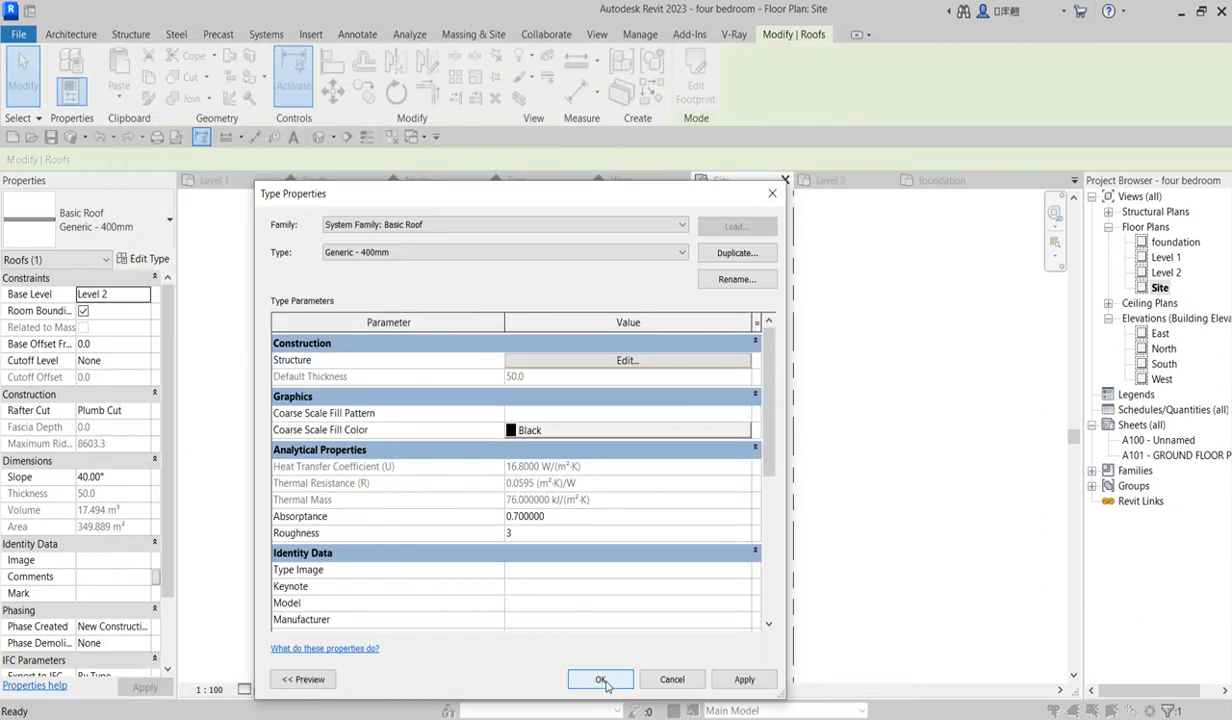
left_click(601, 681)
scroll(560, 420, "up", 5)
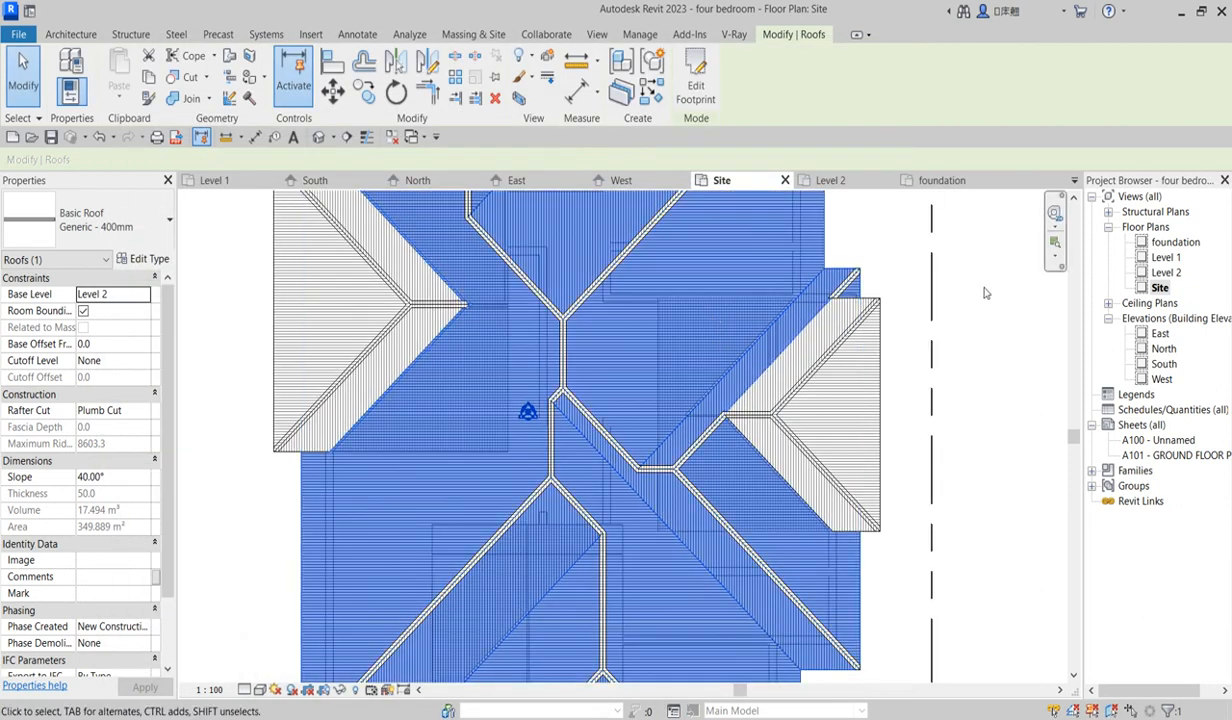
Deselect the main roof and examine the tile pattern across its slopes in the site plan
left_click(912, 277)
scroll(792, 349, "up", 5)
scroll(776, 425, "up", 2)
scroll(775, 424, "down", 8)
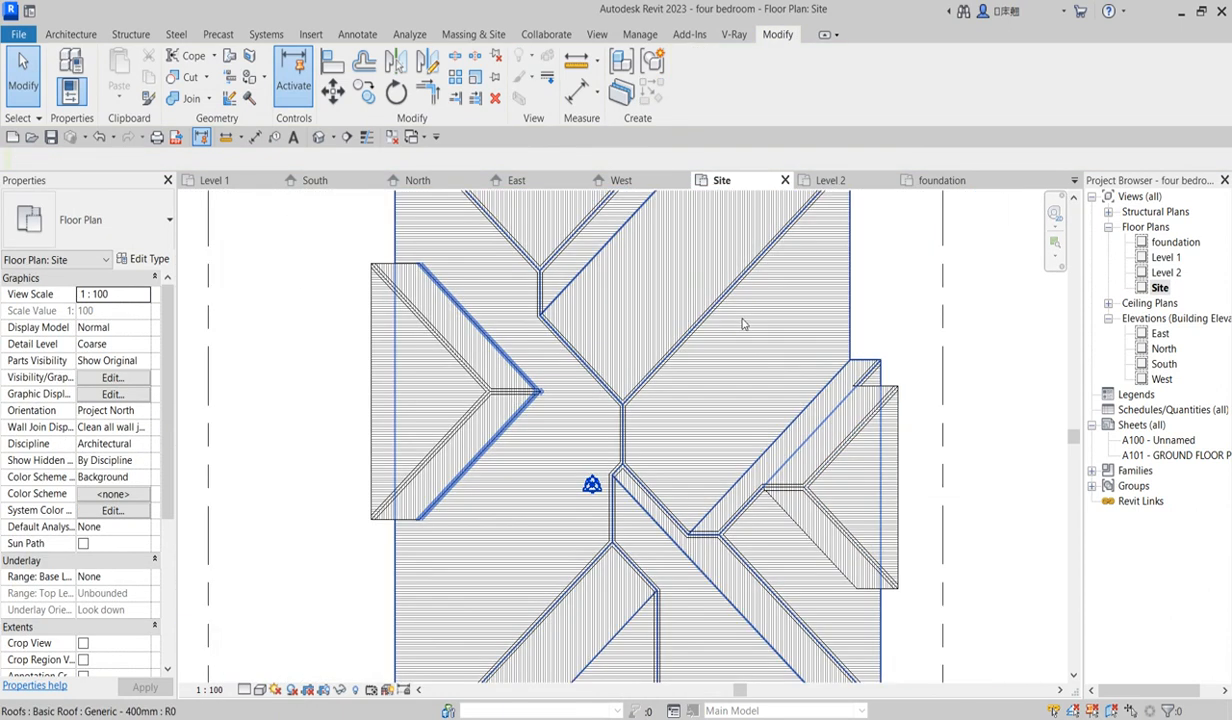
scroll(688, 635, "up", 3)
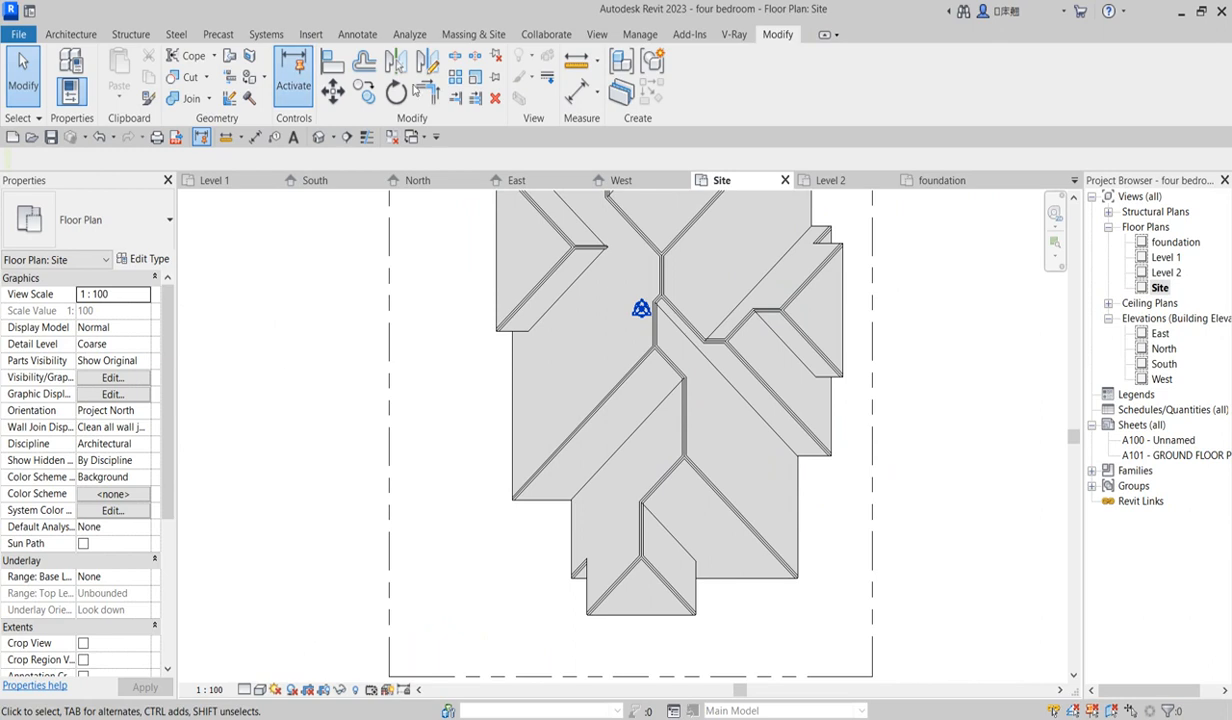
scroll(751, 638, "down", 3)
scroll(756, 452, "up", 2)
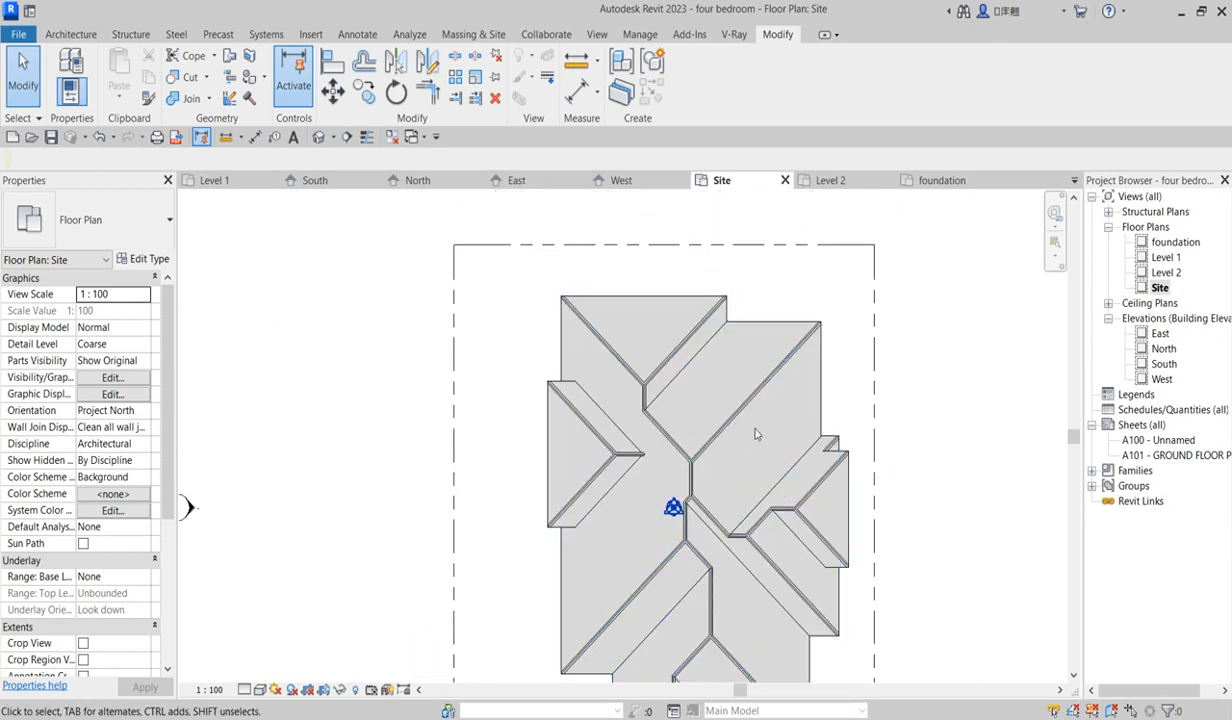
Start a filled region and sketch a small east-pointing triangle, with sides about 1000 mm long, on the main roof's upper east slope
left_click(352, 35)
left_click(386, 78)
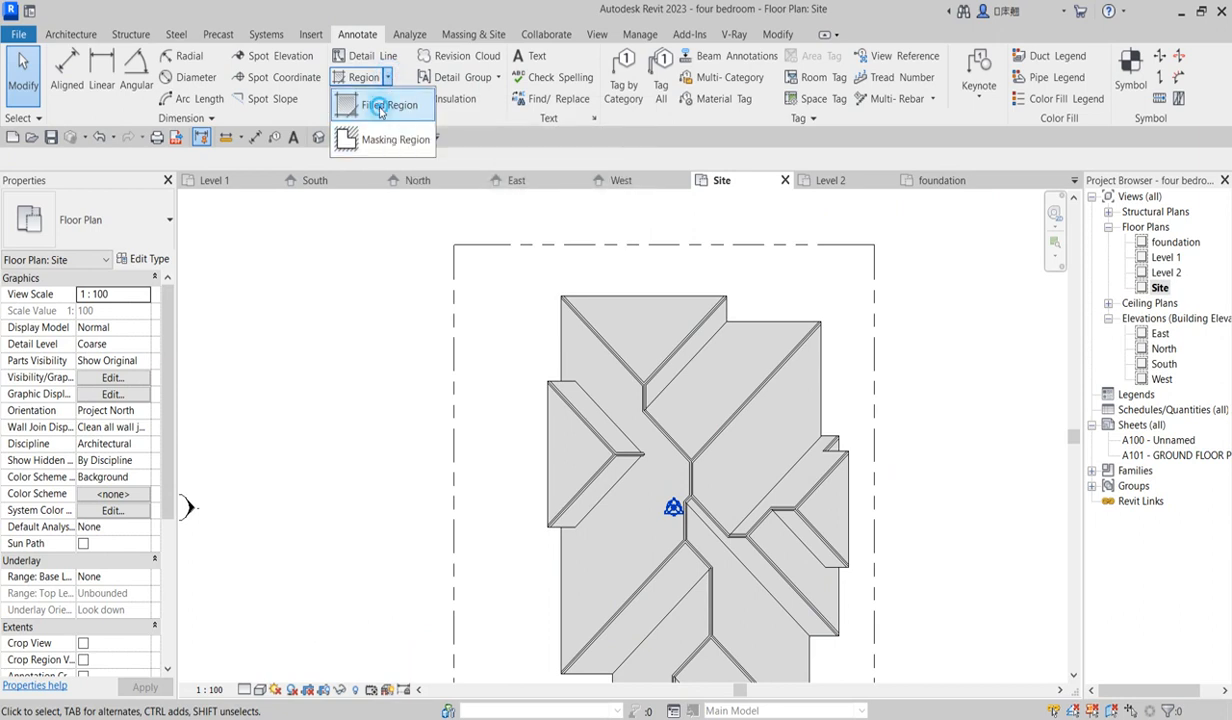
left_click(380, 107)
scroll(720, 400, "up", 1)
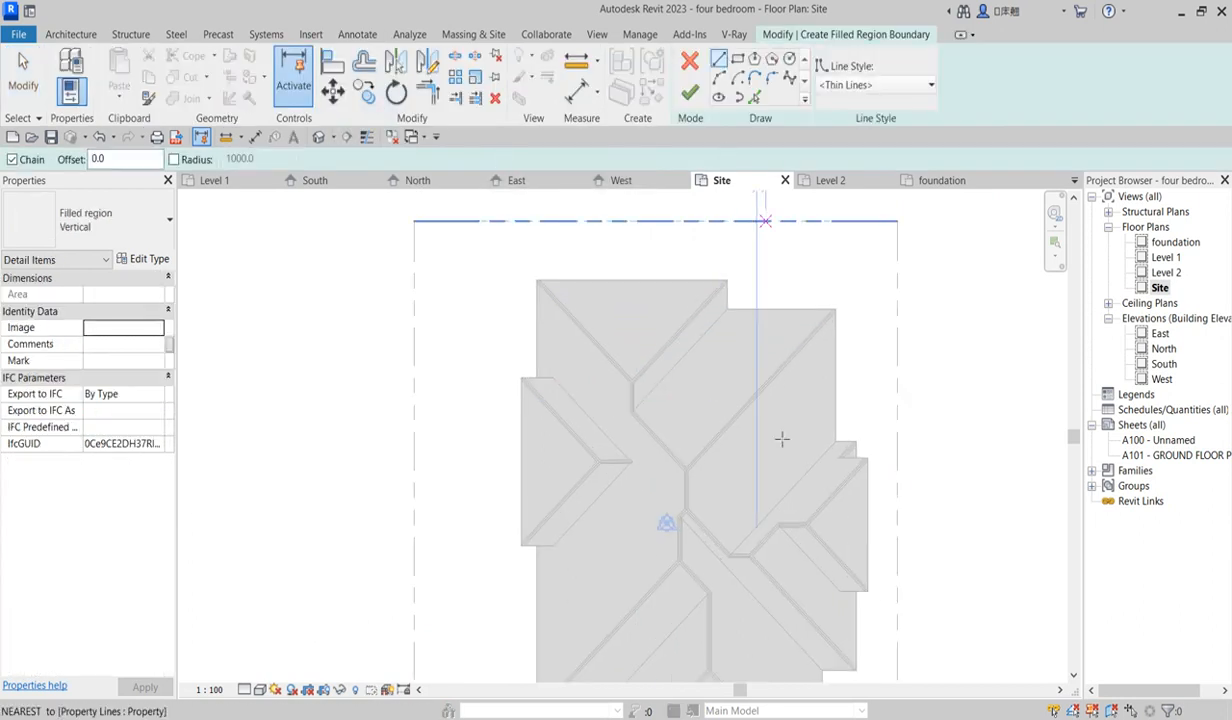
scroll(713, 500, "down", 3)
scroll(708, 499, "up", 4)
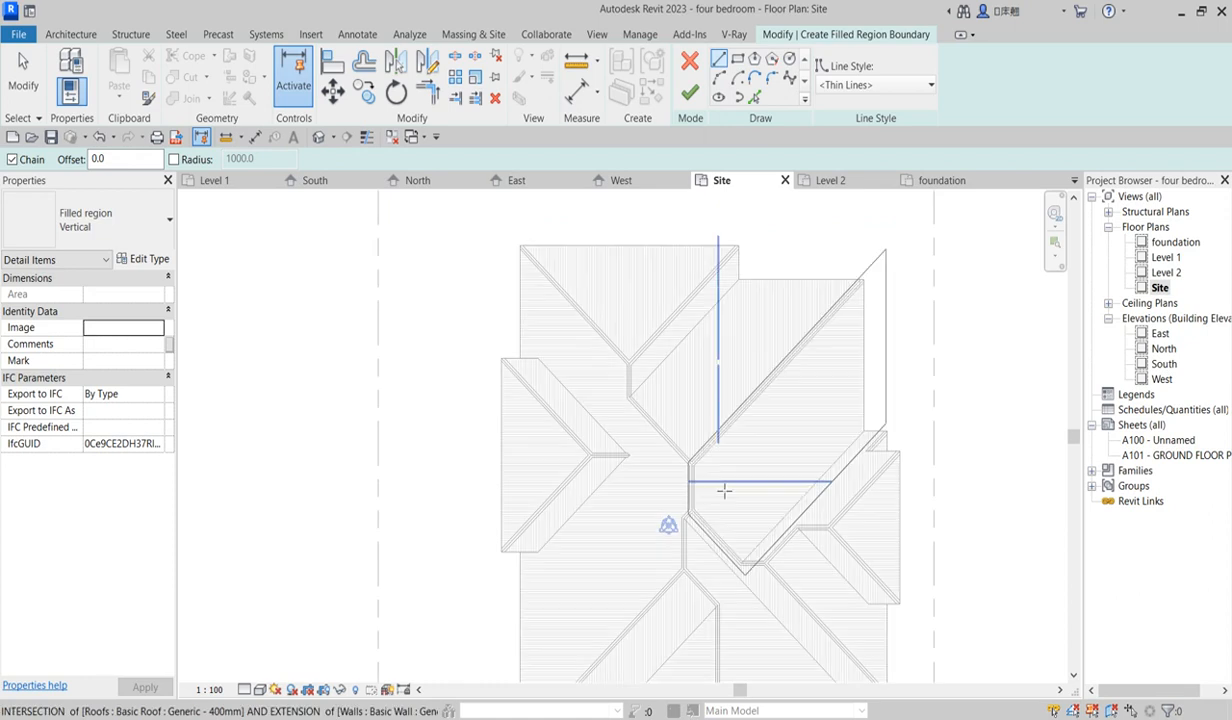
scroll(825, 412, "up", 4)
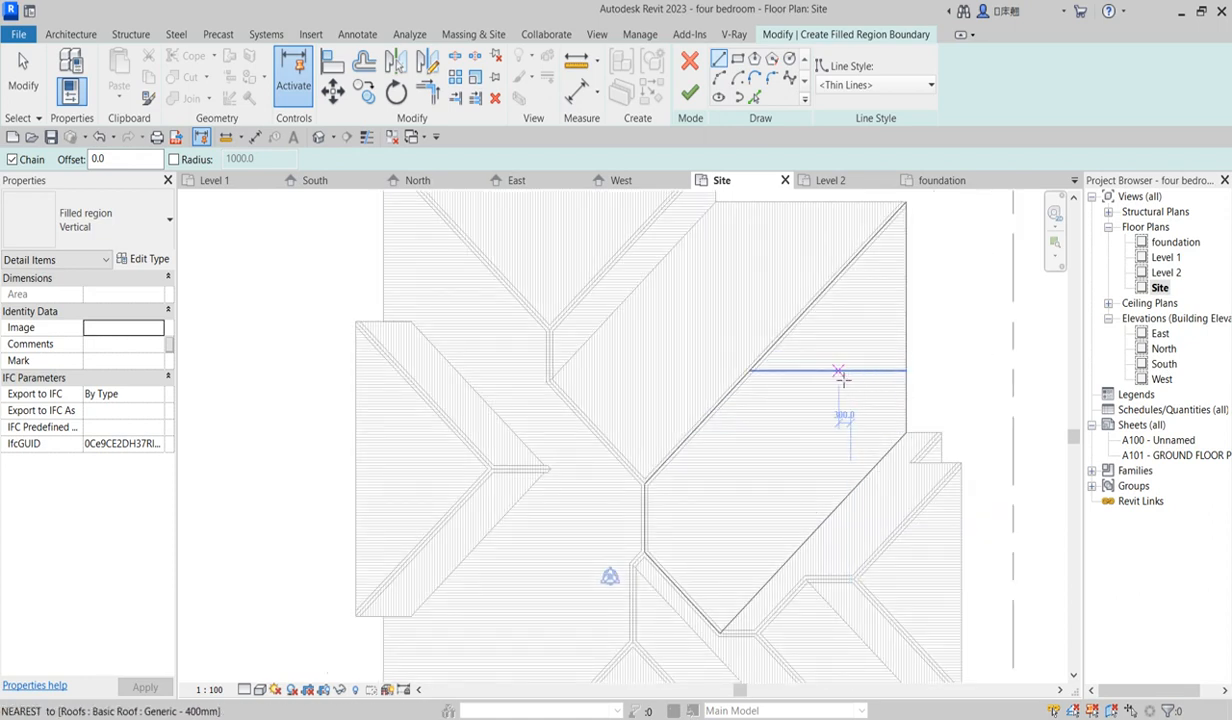
left_click(829, 370)
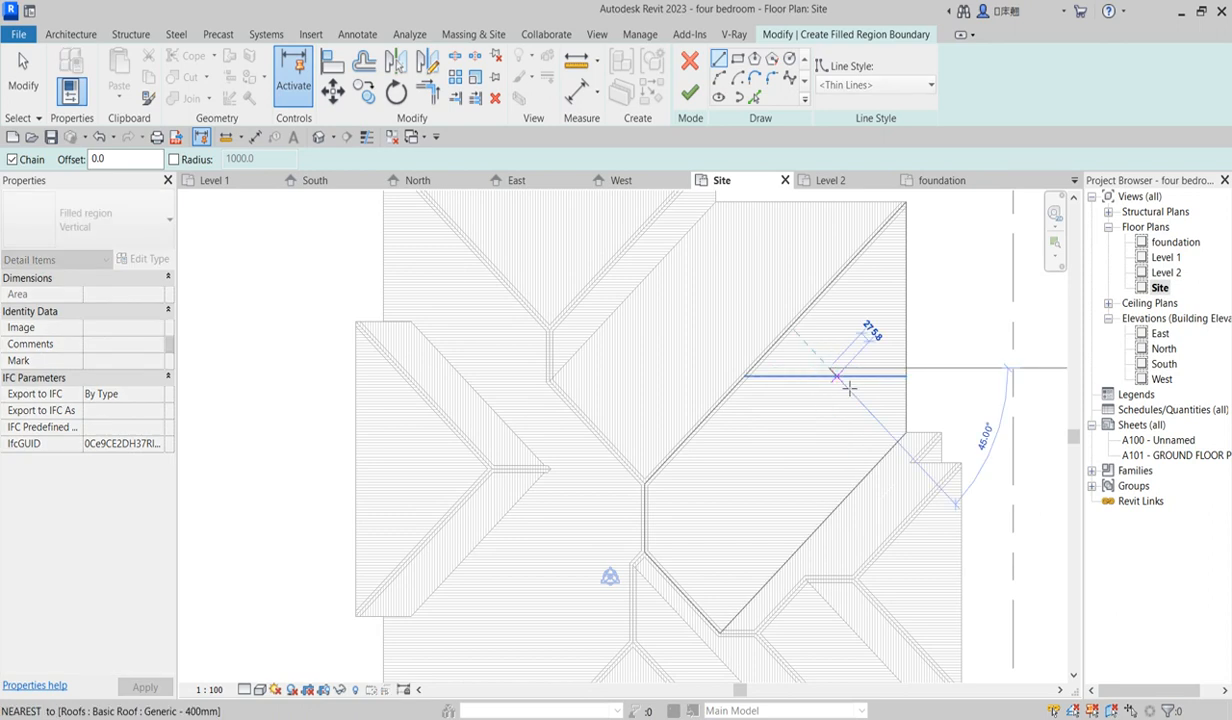
scroll(875, 360, "up", 3)
left_click(890, 378)
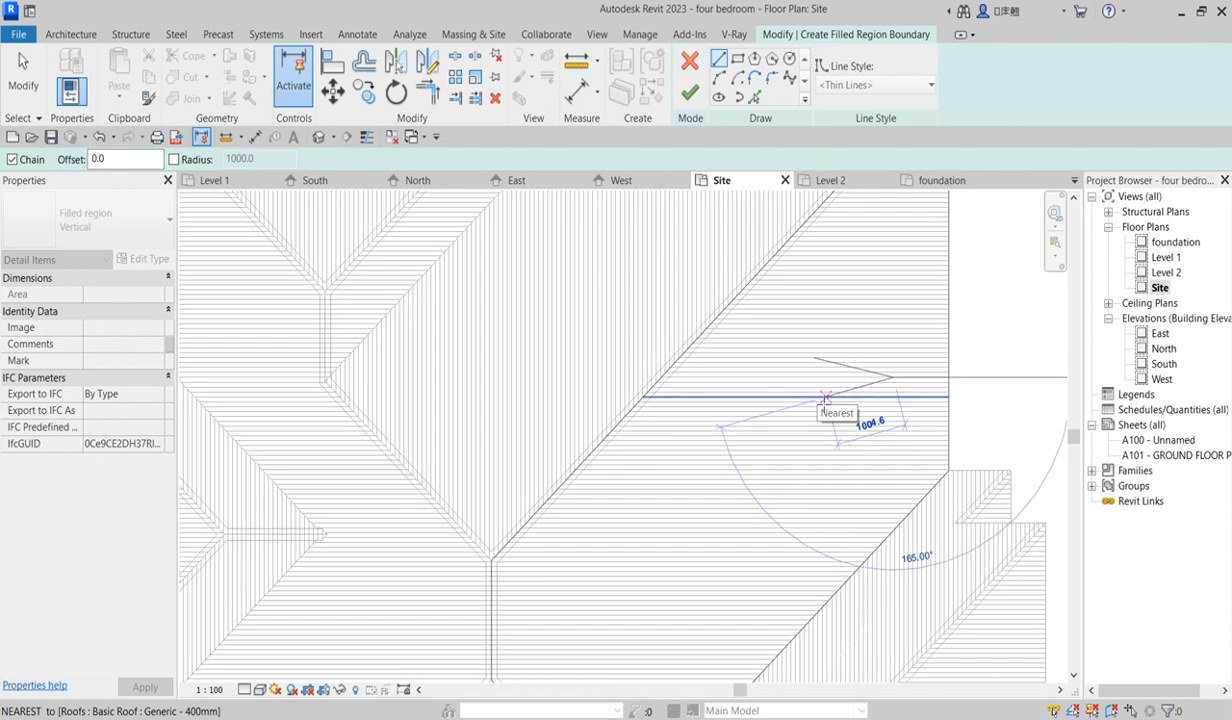
left_click(826, 397)
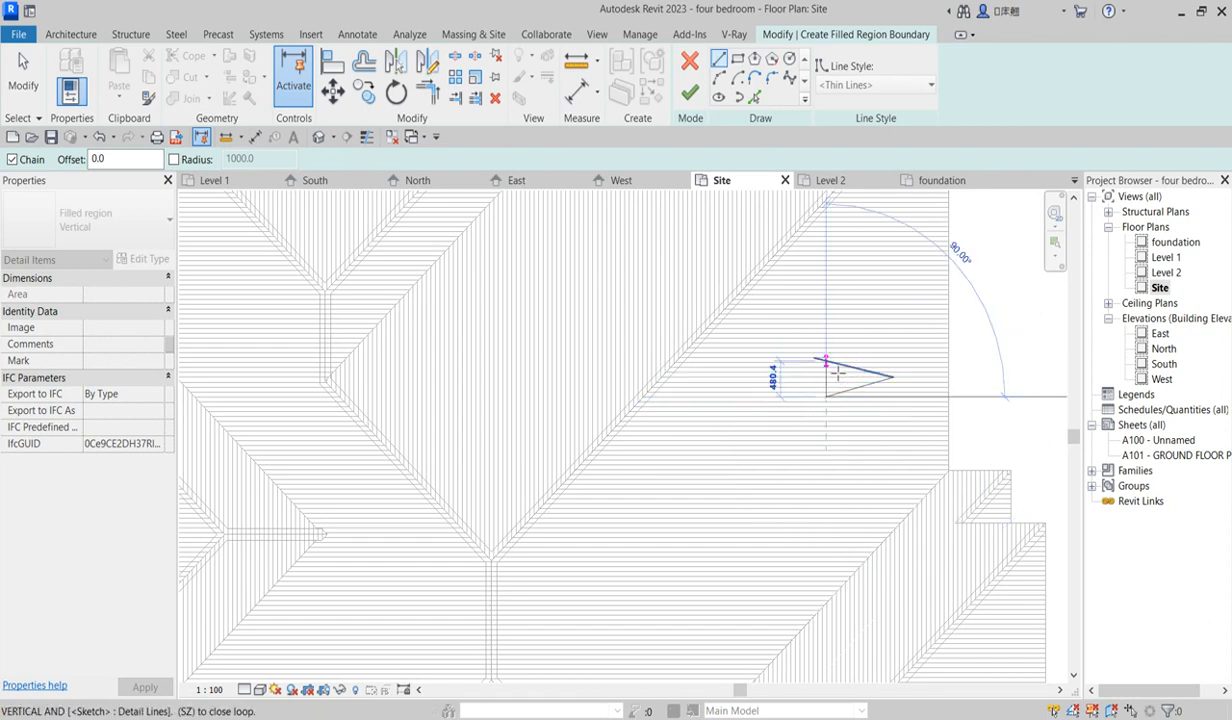
left_click(826, 358)
Trim the overhanging line end at the triangle's corner and finish the filled region
left_click(428, 92)
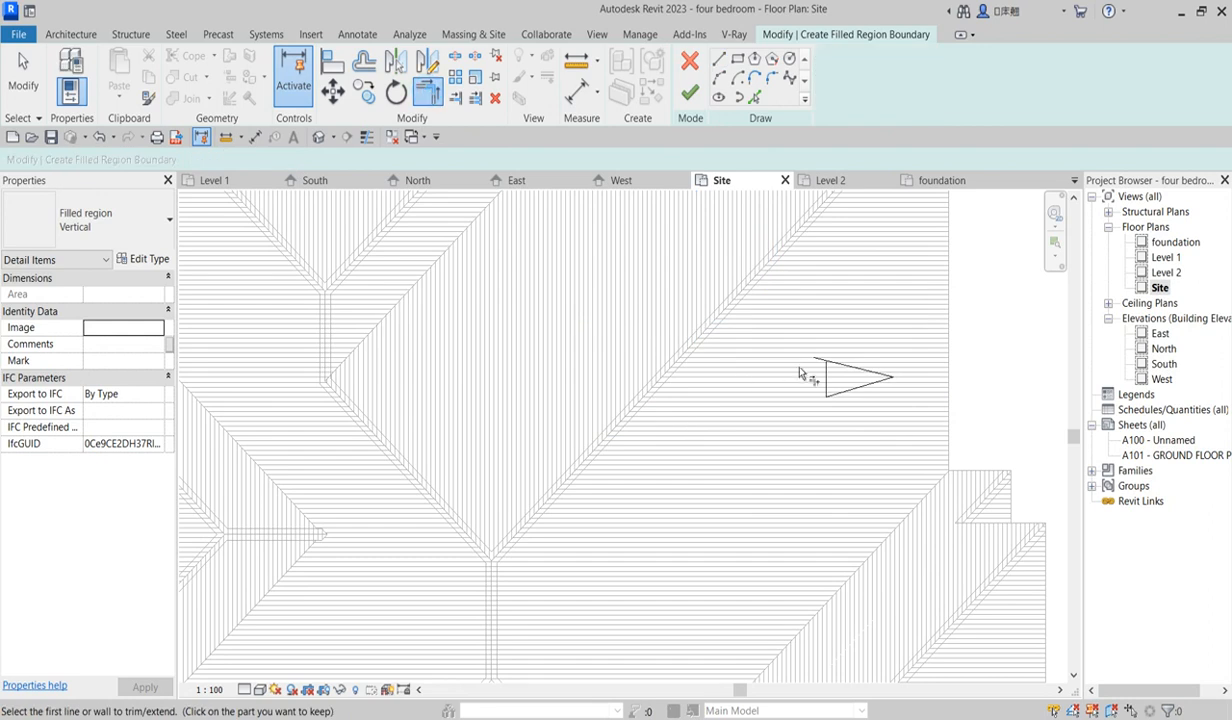
left_click(829, 377)
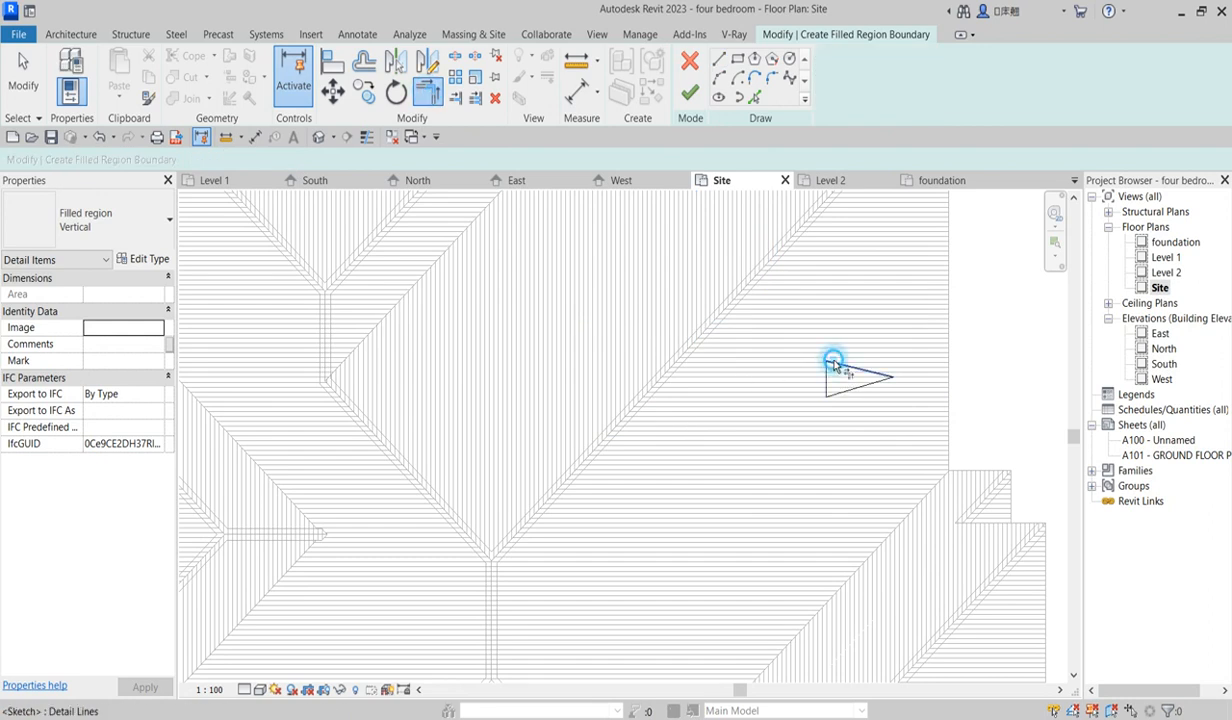
scroll(778, 418, "down", 5)
key("Escape")
key("Escape")
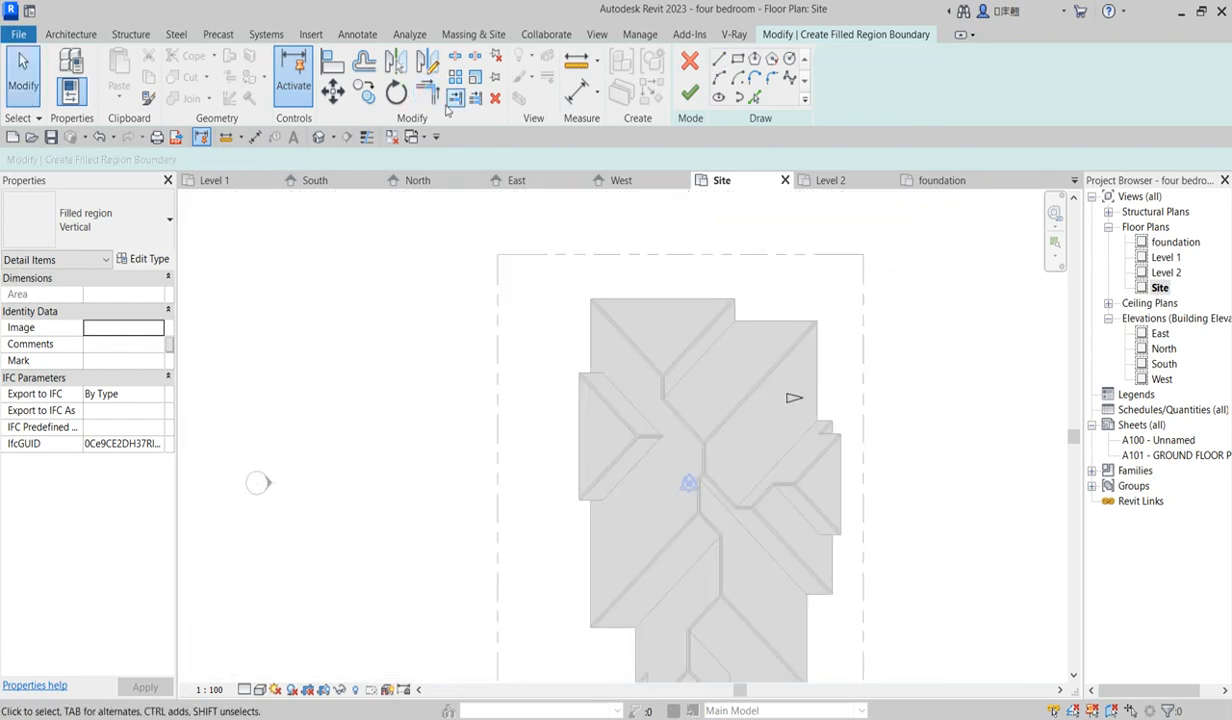
left_click(690, 93)
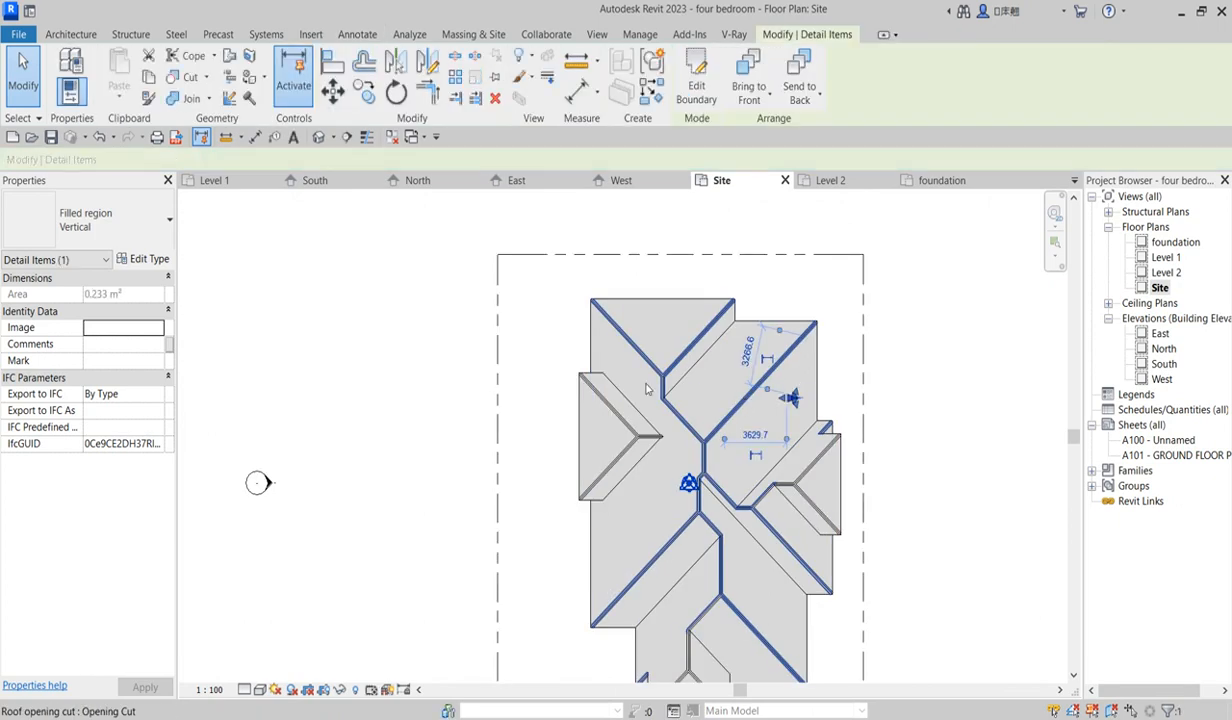
Change the triangular filled region's type to Solid Black
left_click(128, 227)
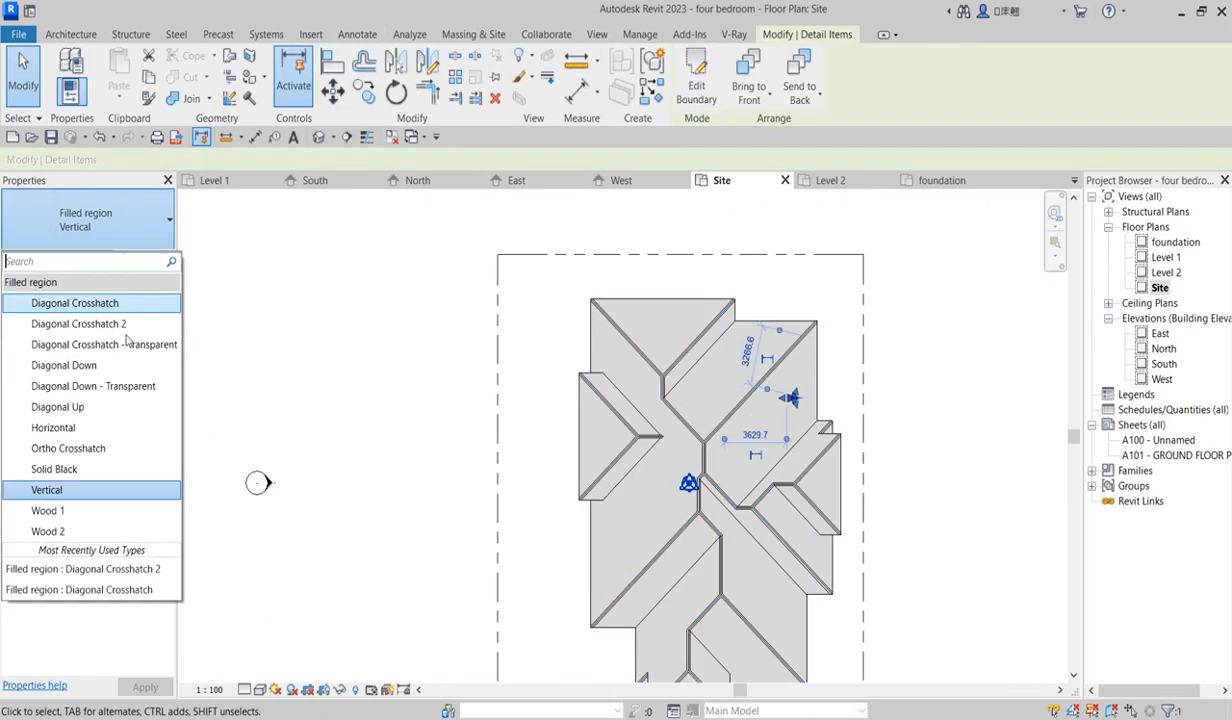
left_click(76, 476)
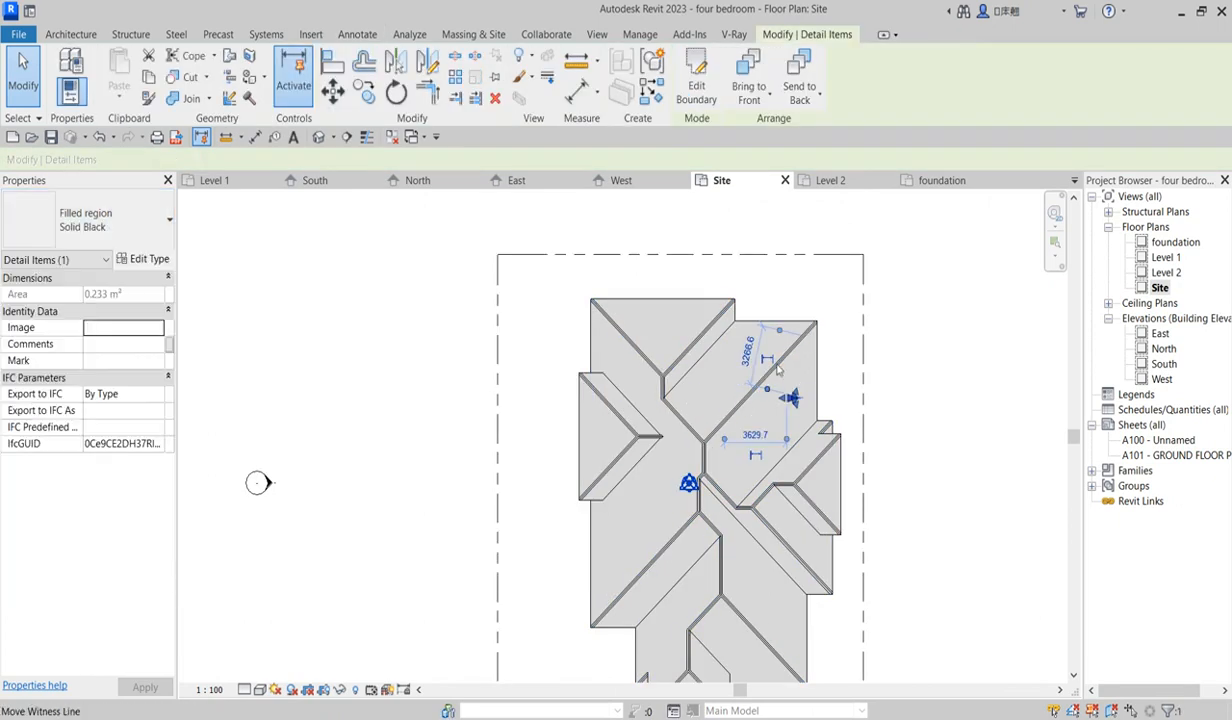
left_click(839, 366)
Edit the filled region's boundary and mirror a copy of the triangle across a vertical axis onto the west side of the roof
scroll(780, 370, "up", 3)
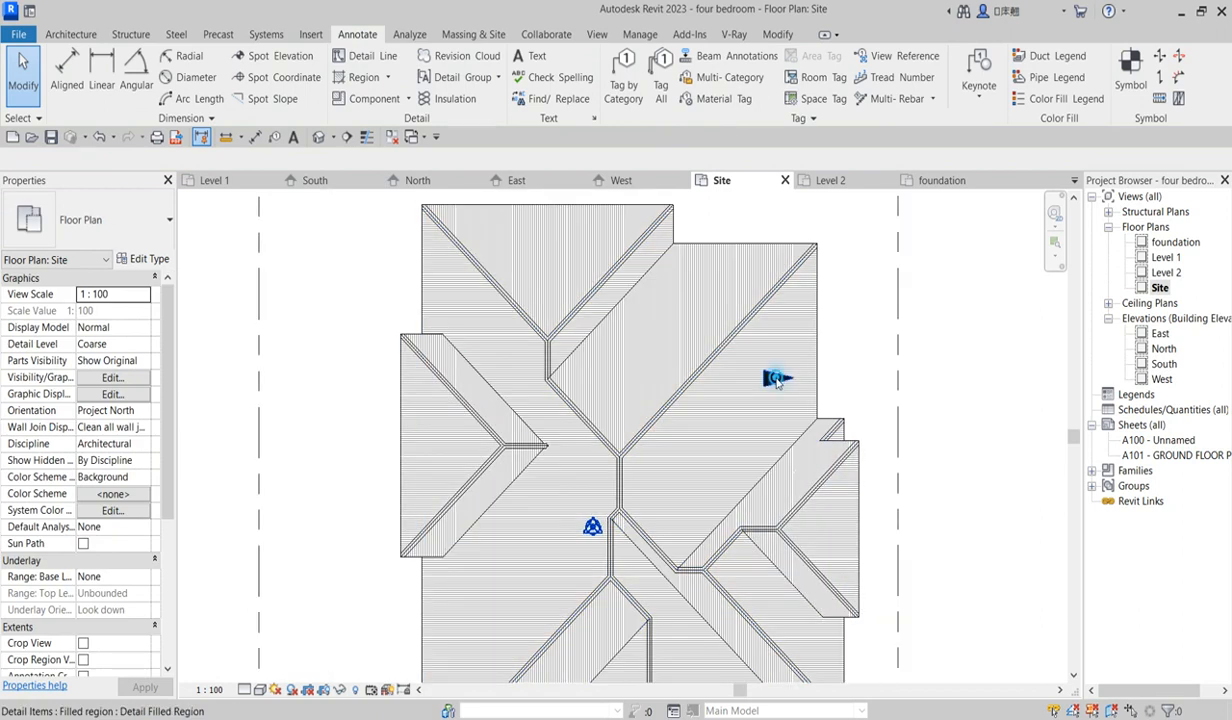
left_click(778, 376)
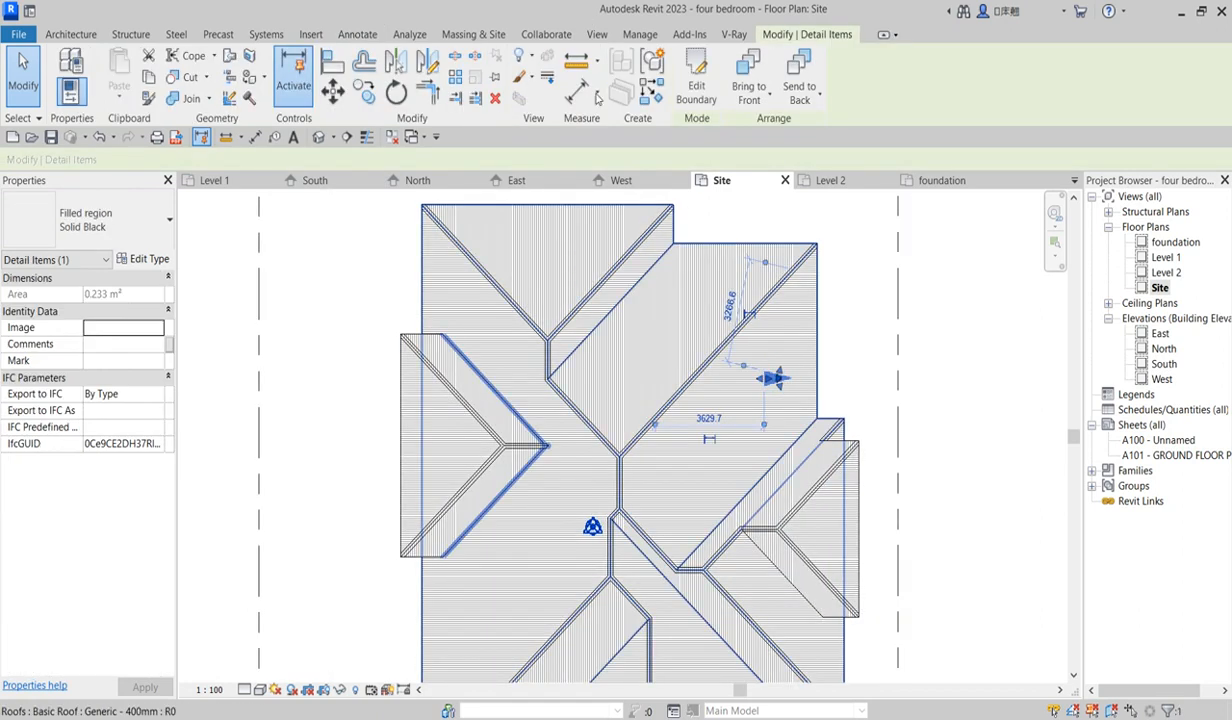
left_click(696, 88)
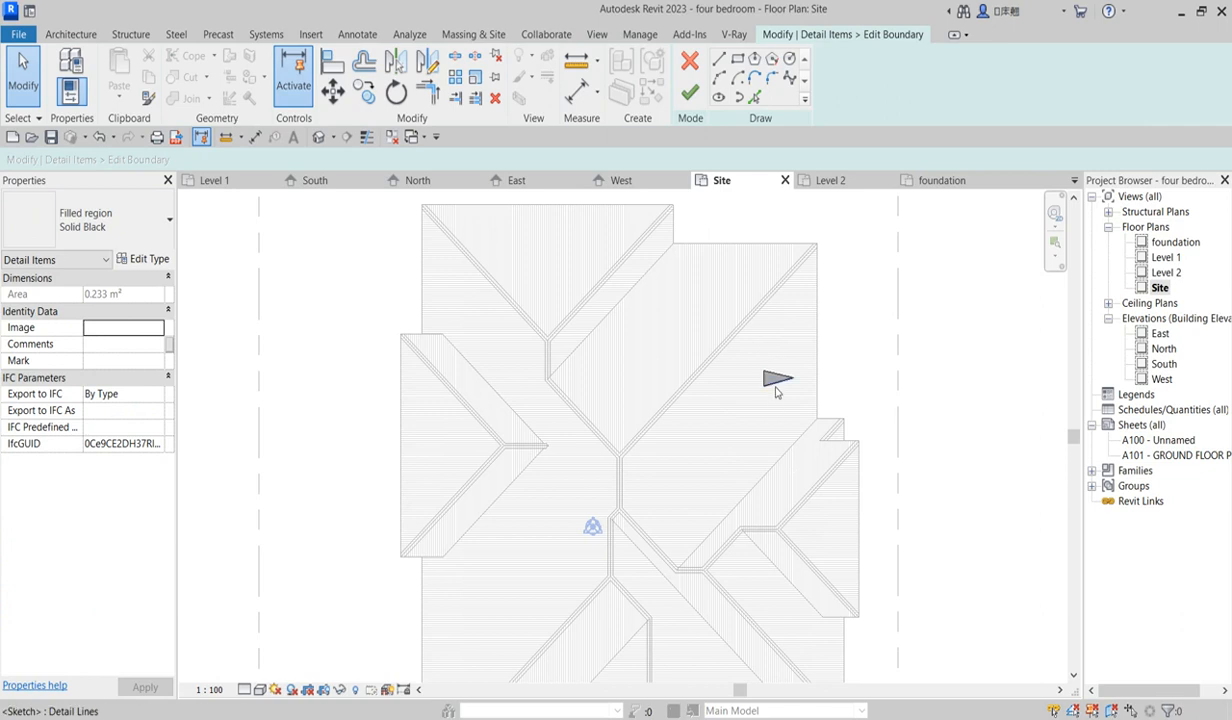
left_click_drag(751, 331, 800, 400)
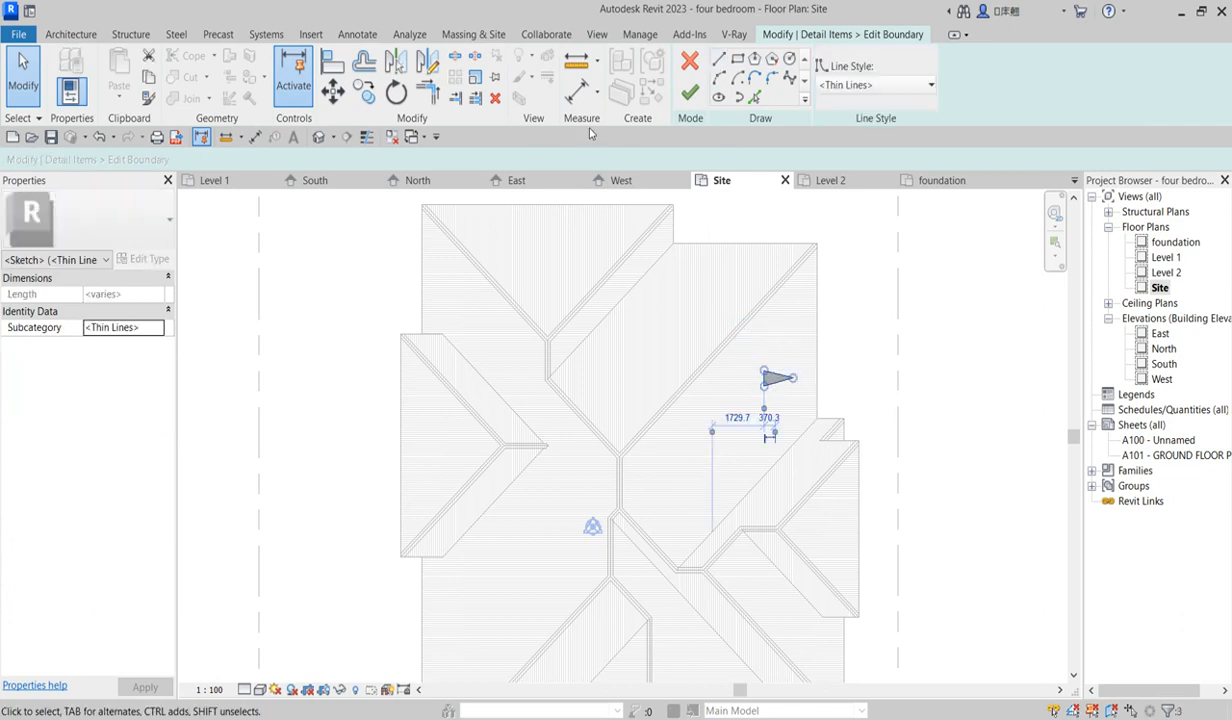
left_click(427, 62)
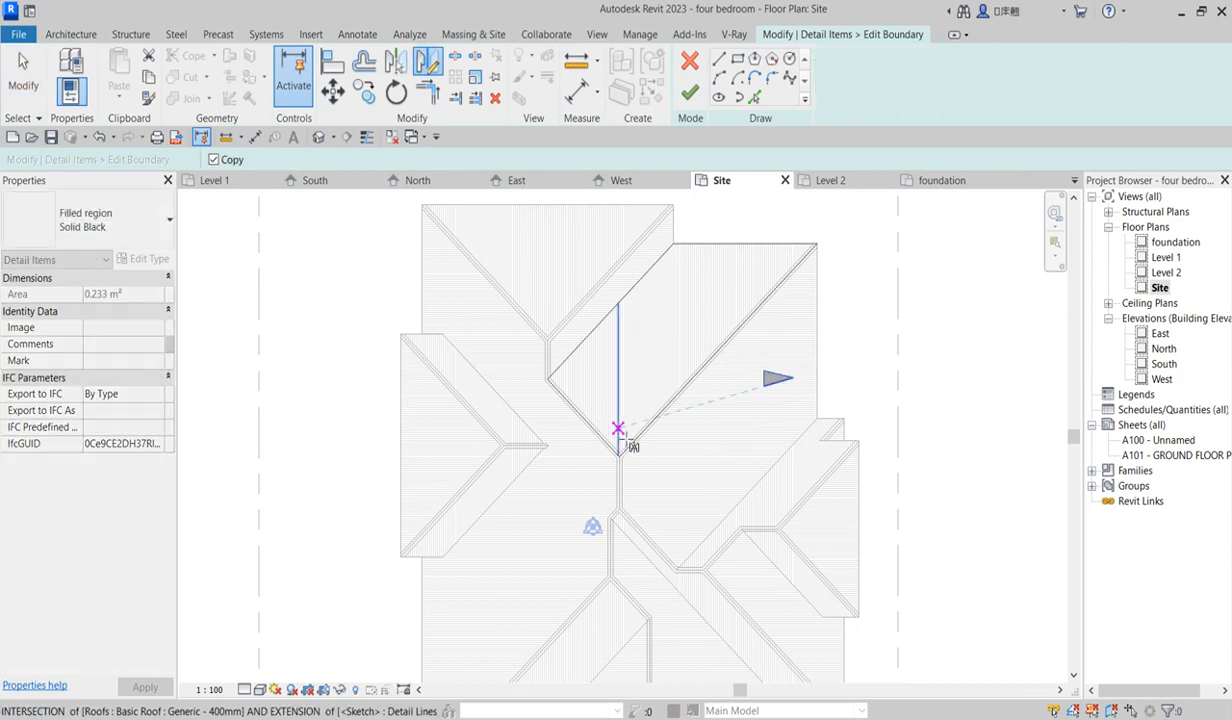
left_click(618, 430)
left_click(627, 396)
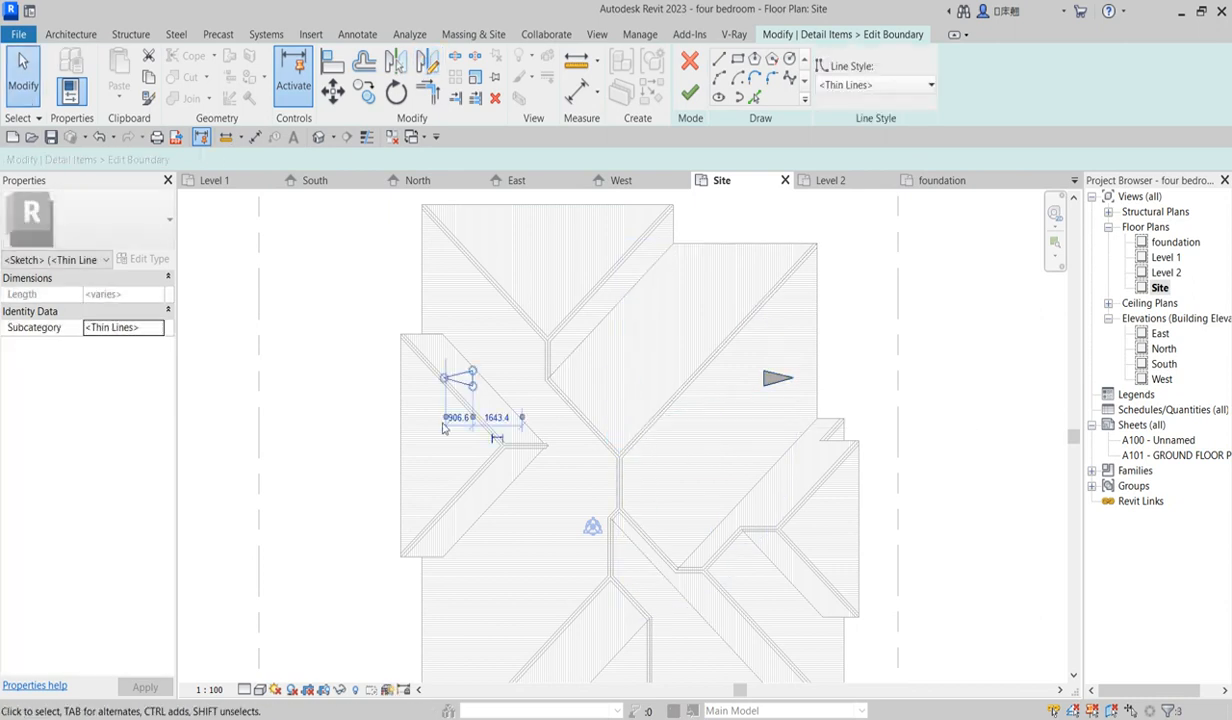
Move the mirrored triangle north onto the main roof's west slope, clear of the west projection roof
scroll(455, 460, "up", 2)
left_click(332, 91)
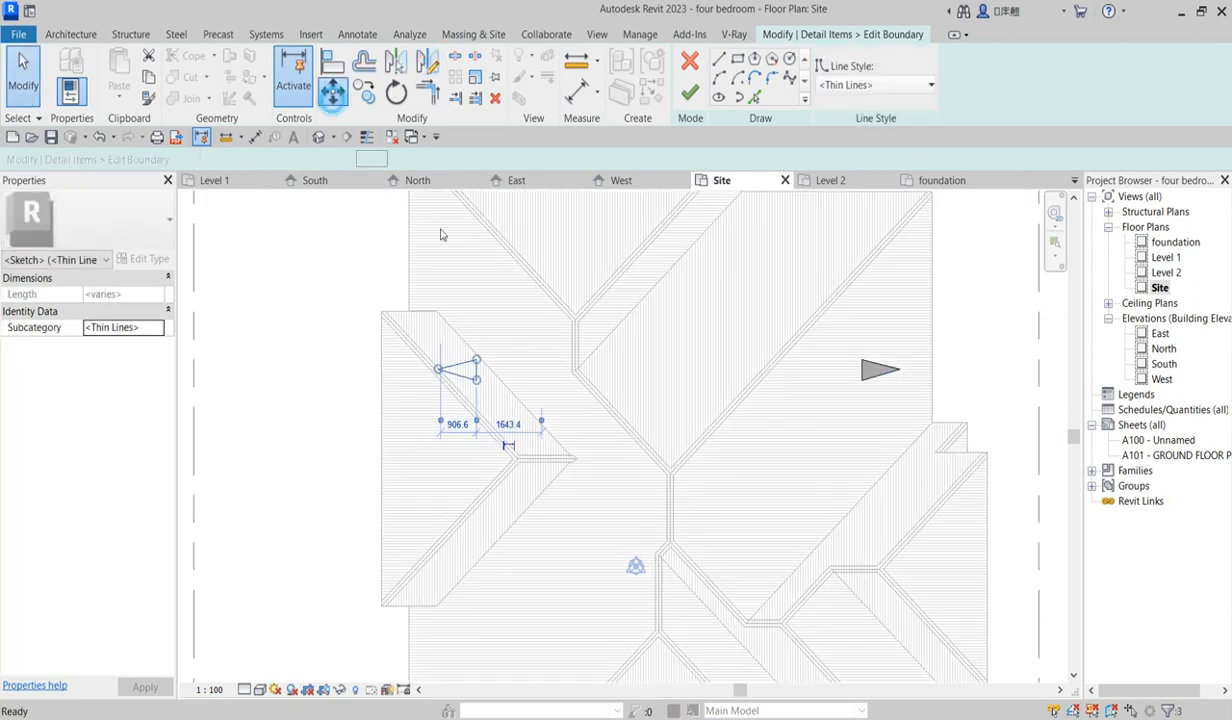
left_click(470, 365)
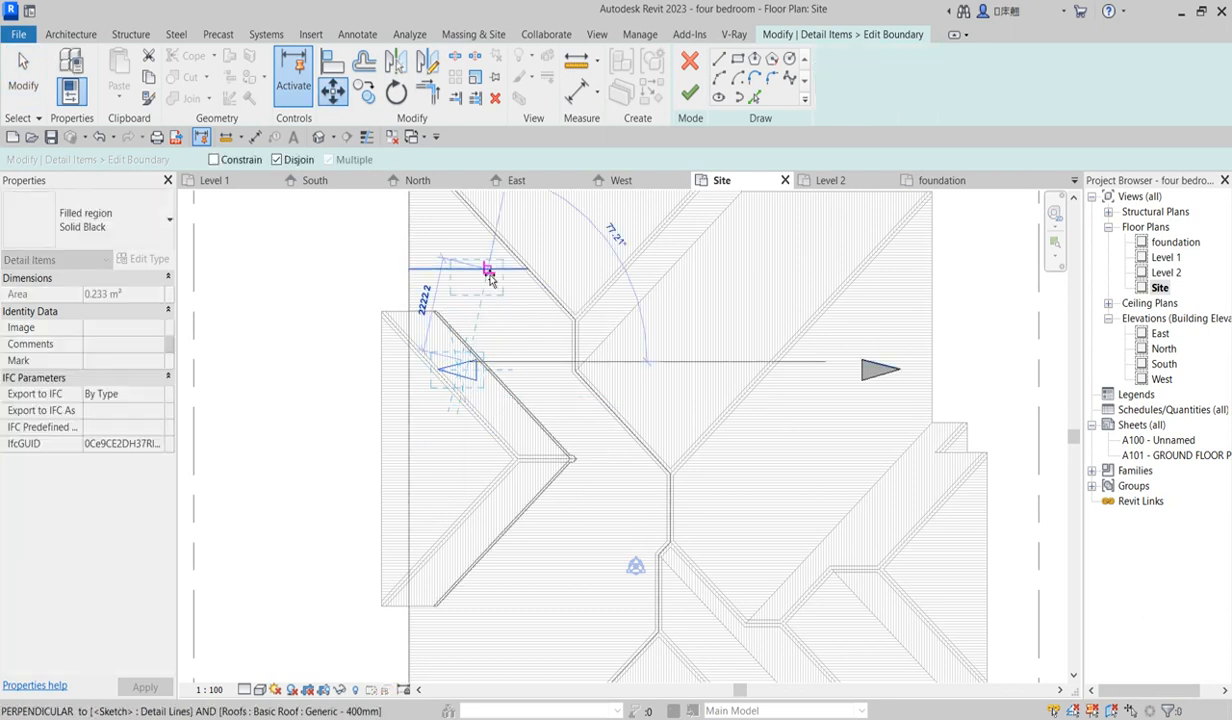
left_click(477, 274)
scroll(504, 380, "down", 2)
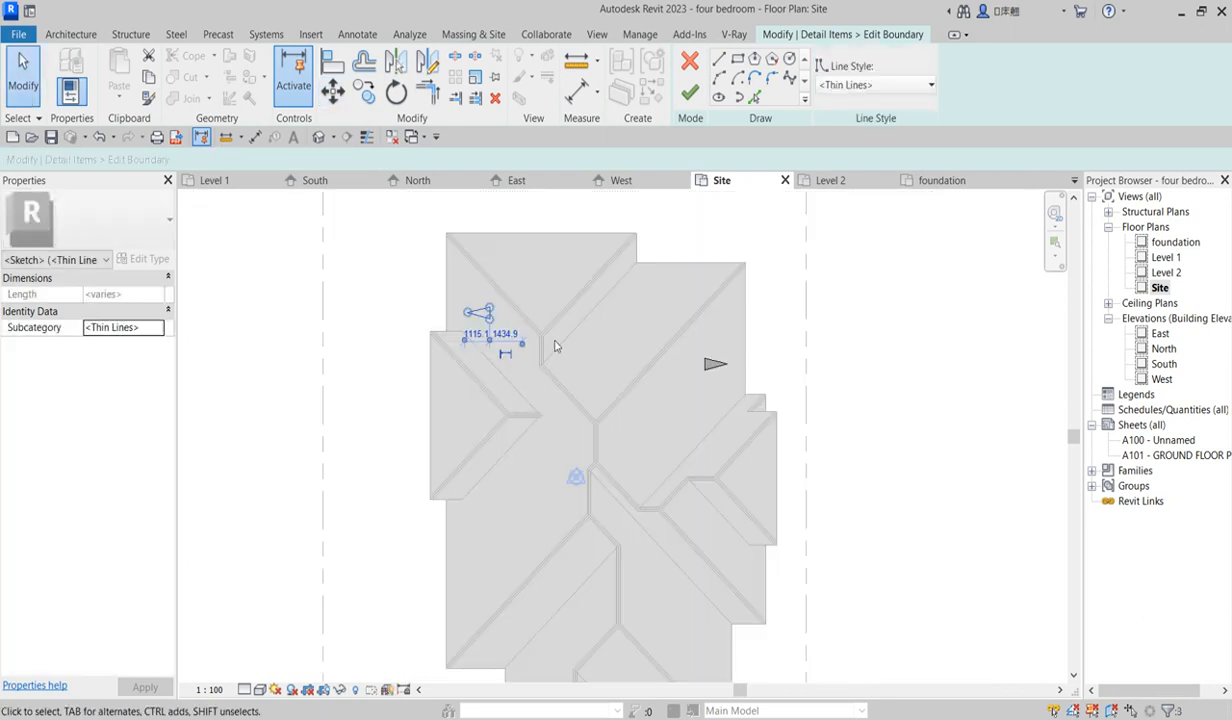
Rotate the mirrored triangle 90° to point north and move it onto the middle of the north slope
left_click(400, 92)
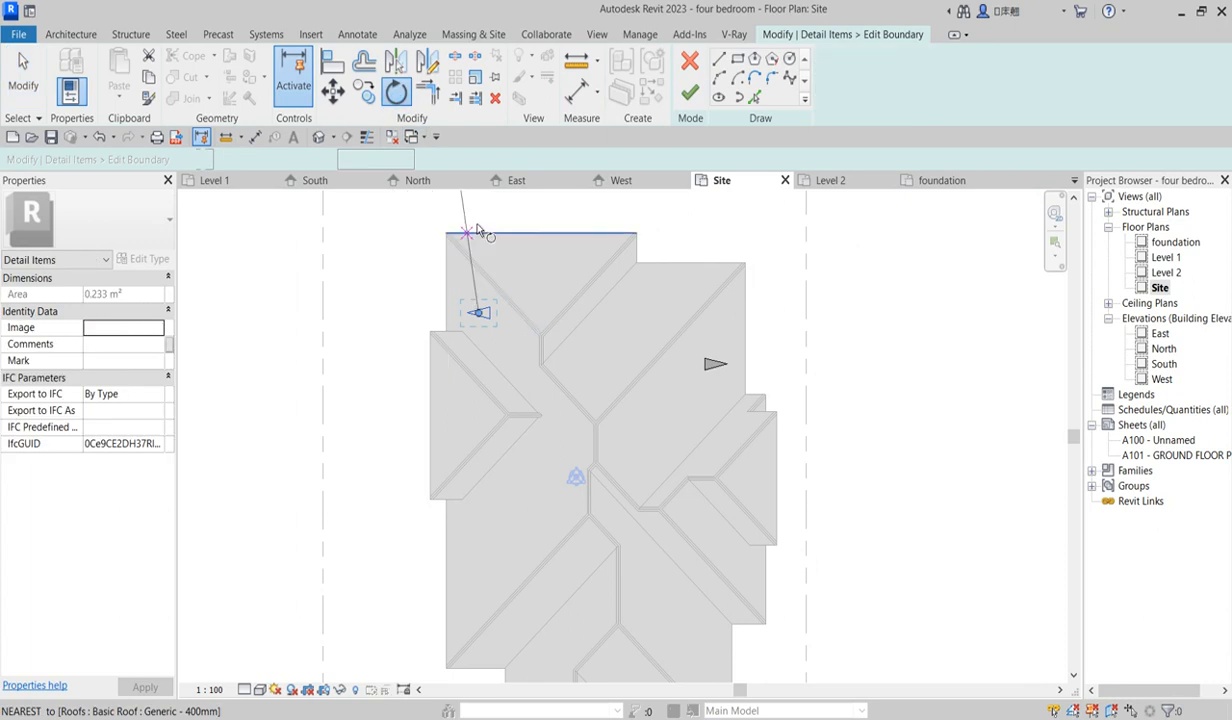
left_click(781, 312)
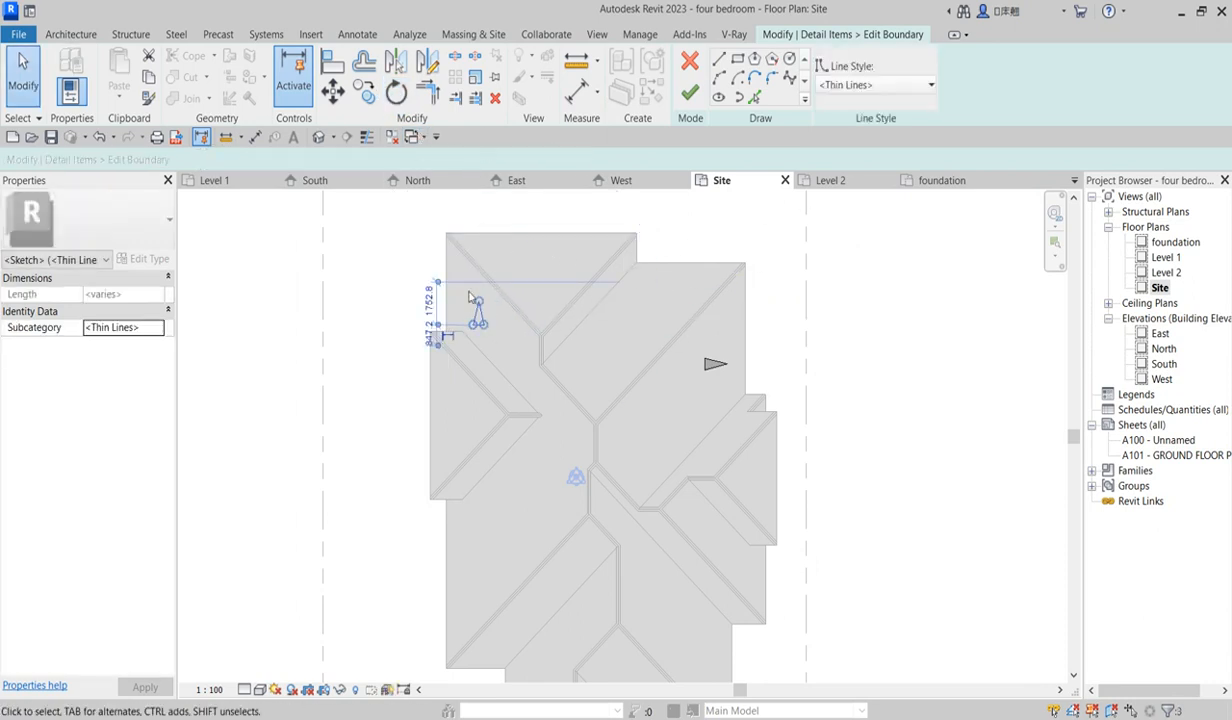
left_click(333, 92)
left_click(476, 381)
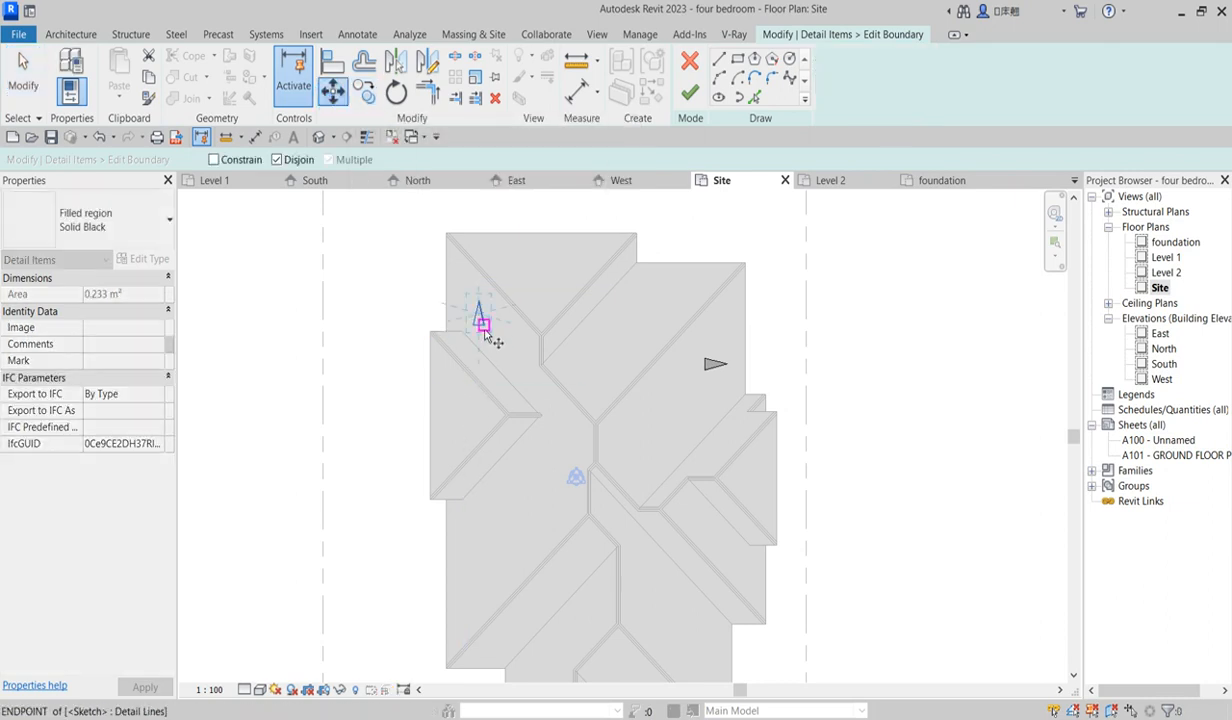
left_click(545, 277)
left_click(705, 378)
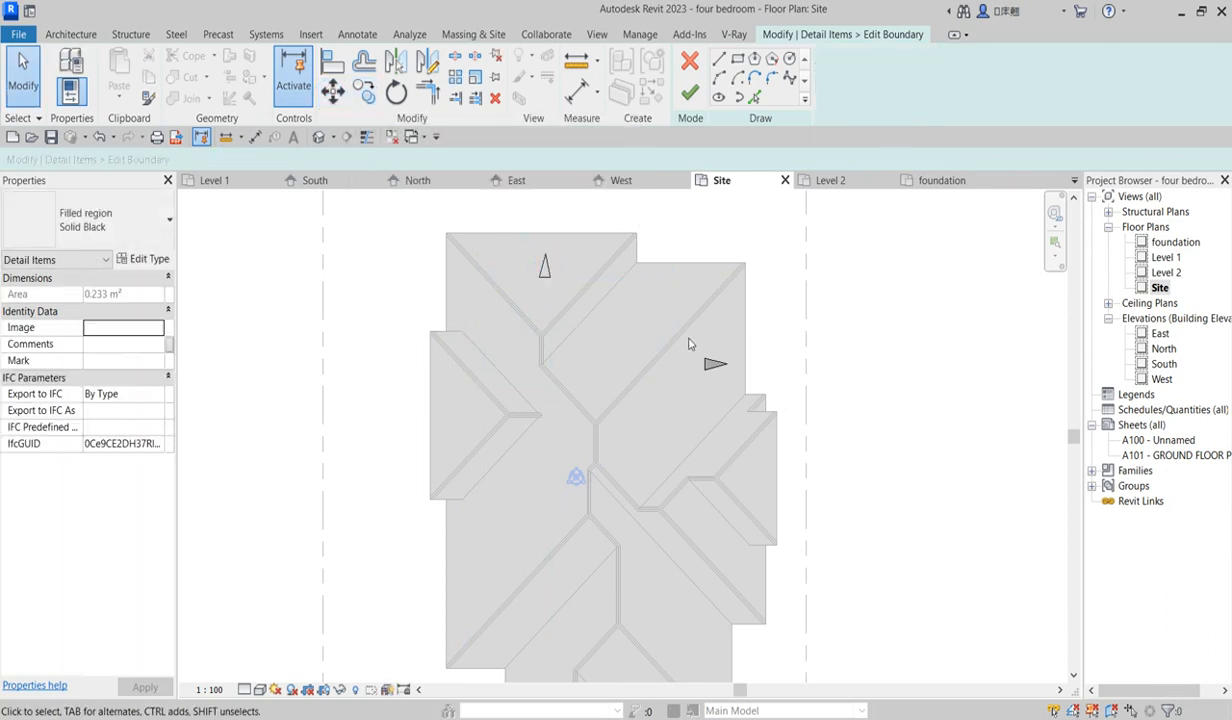
Mirror another copy of the east-pointing triangle across a vertical axis and move it onto the west slope just north of the west projection roof
left_click(718, 366)
left_click(427, 62)
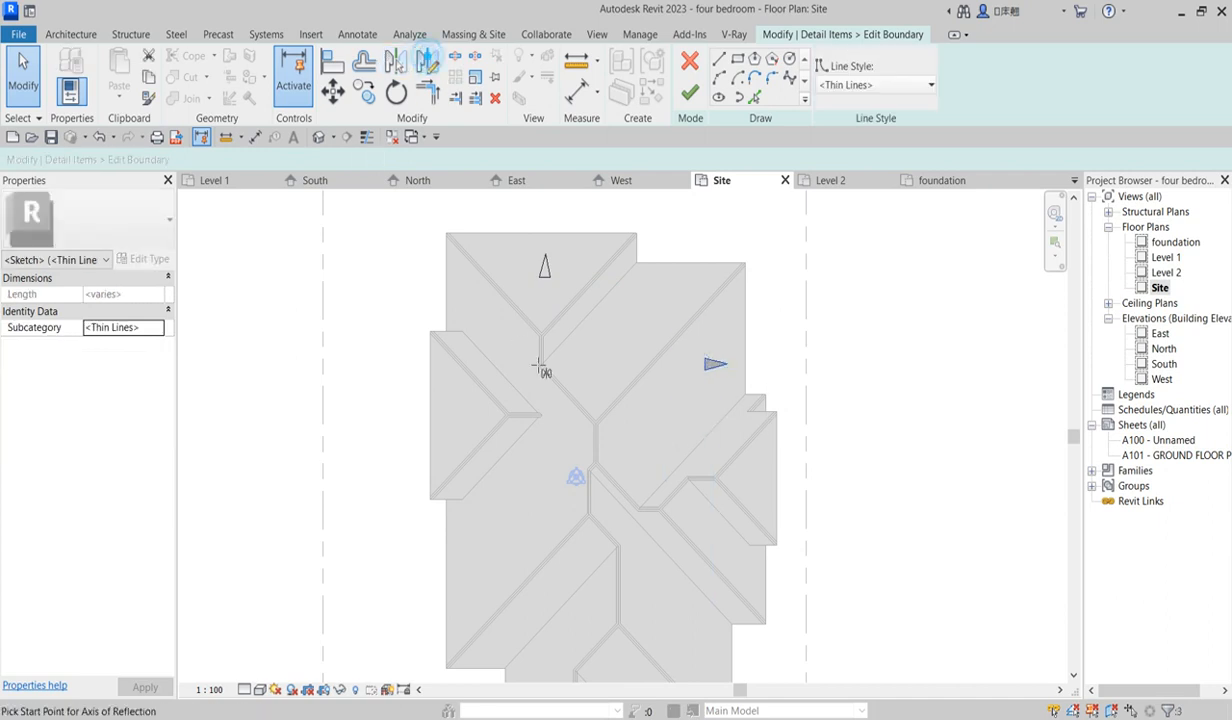
left_click(588, 360)
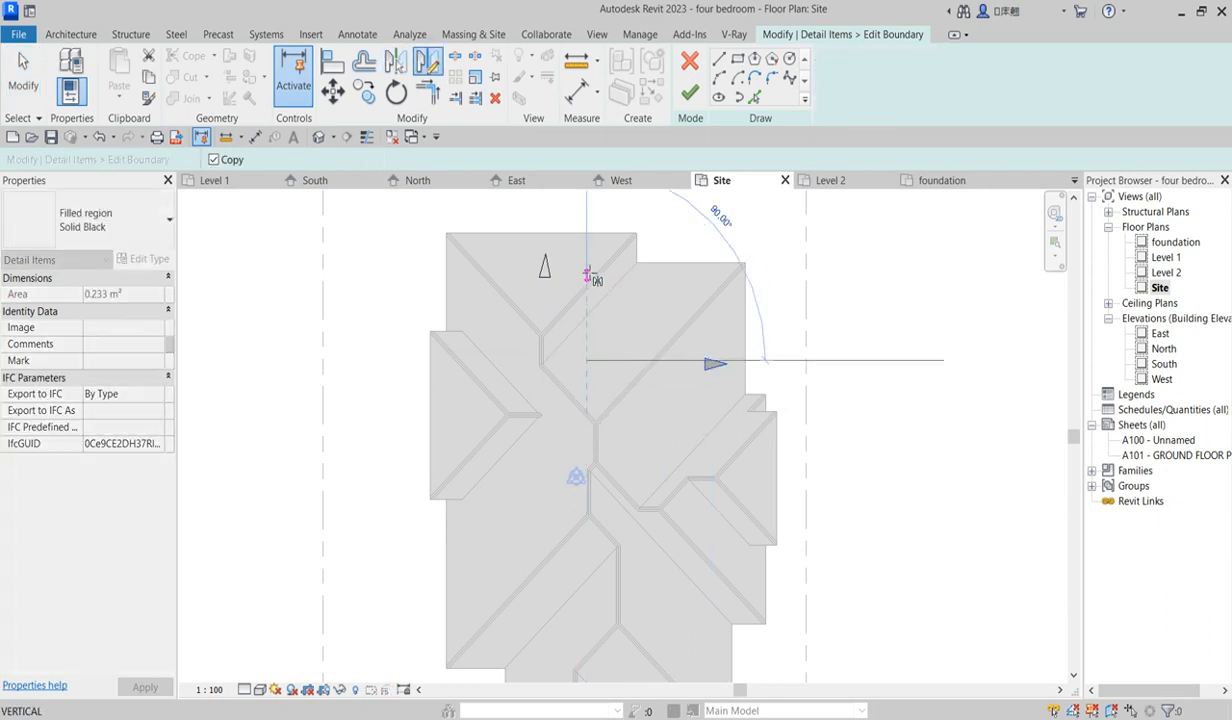
left_click(586, 214)
scroll(500, 395, "up", 2)
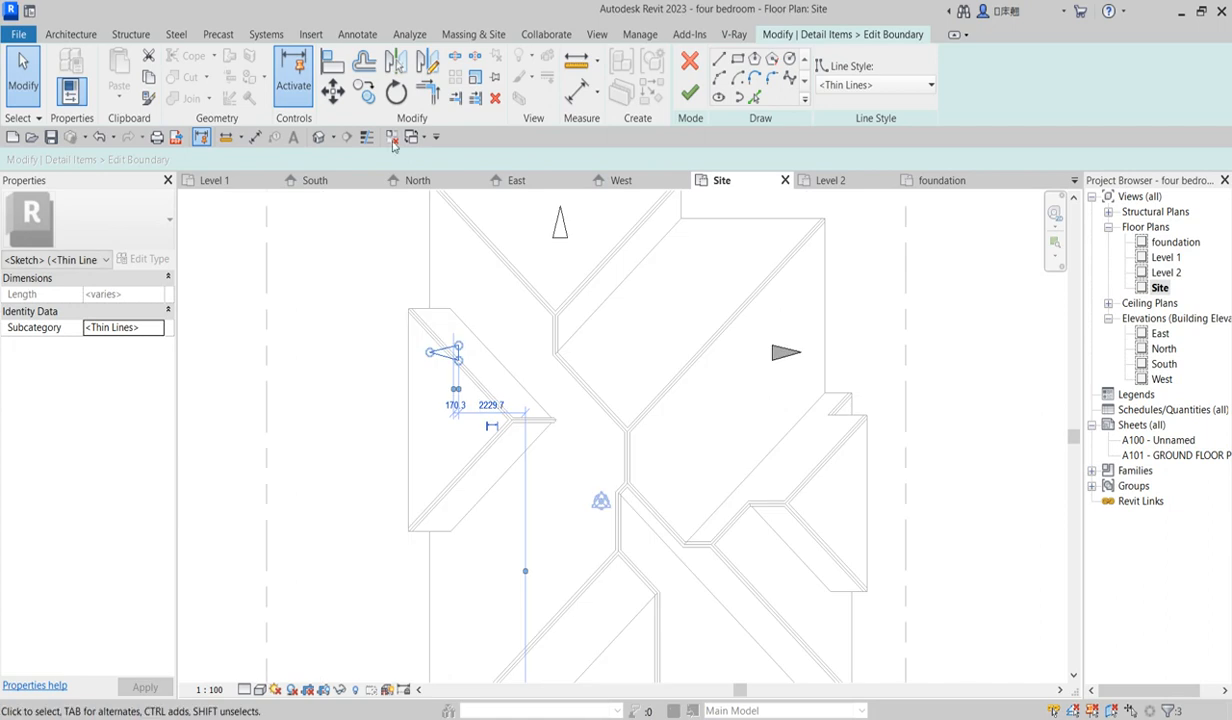
left_click(333, 91)
left_click(447, 347)
left_click(495, 303)
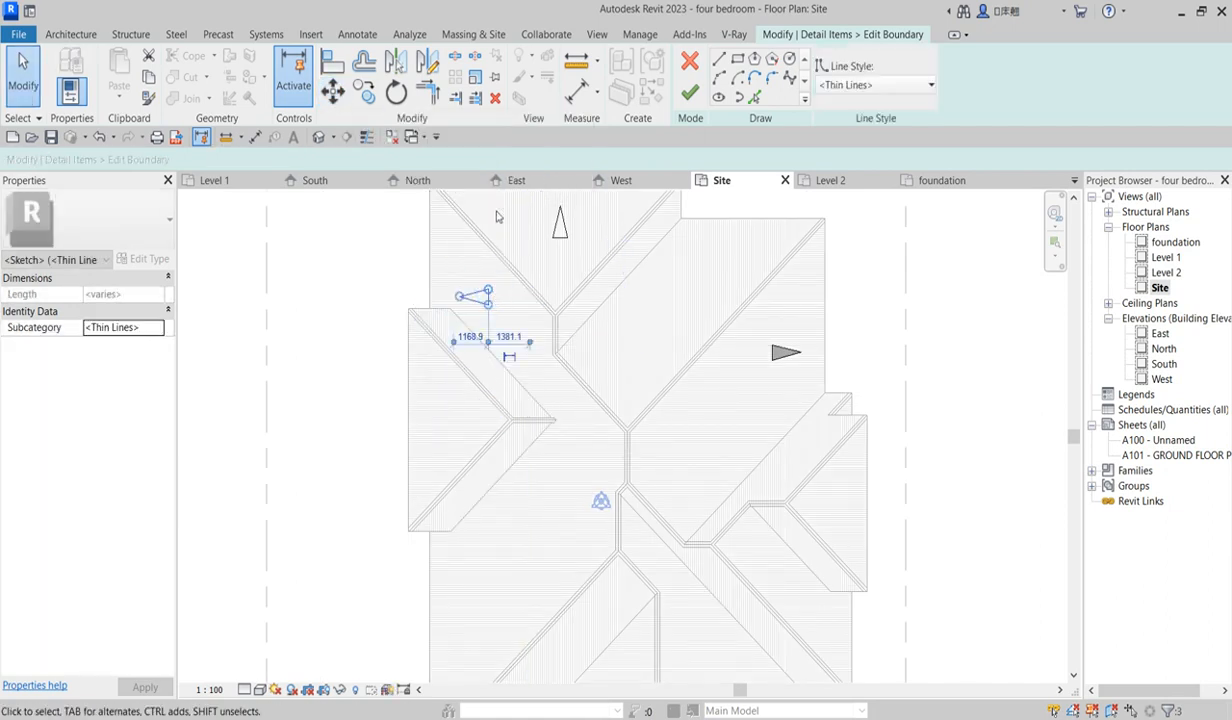
Copy the west-pointing triangle onto the main west slope south of the west projection and onto the south wing's west slope
left_click(490, 291)
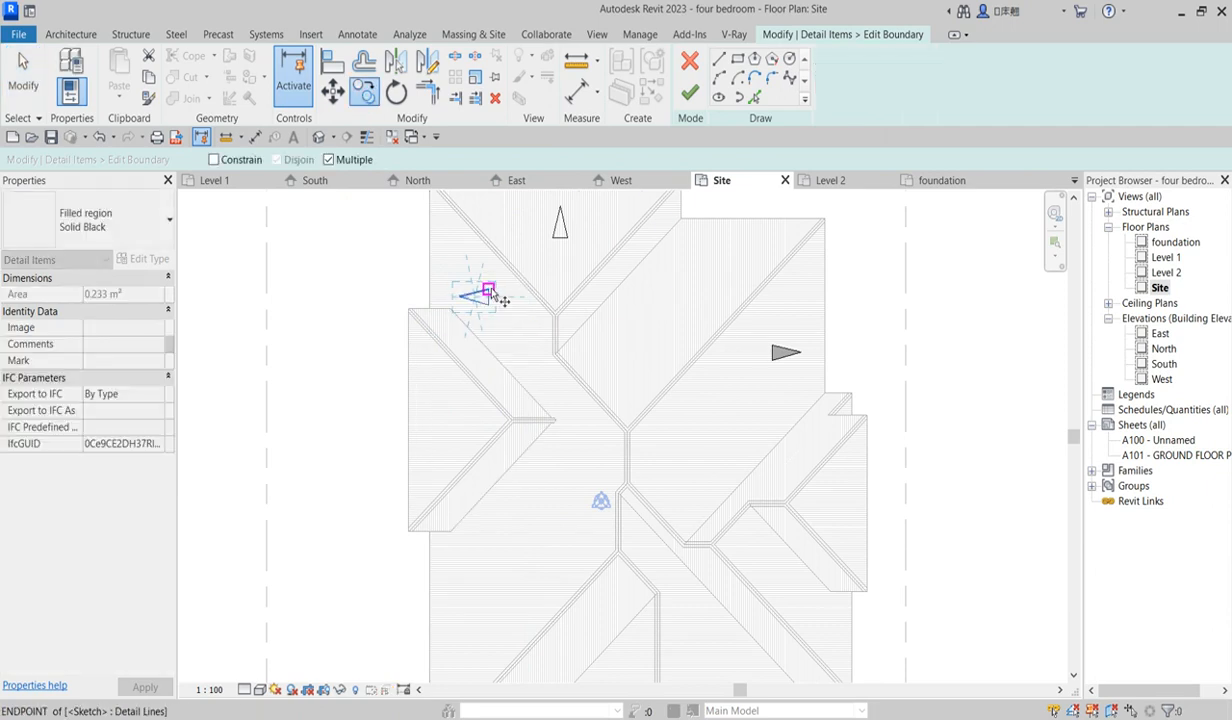
left_click(497, 550)
scroll(500, 464, "down", 5)
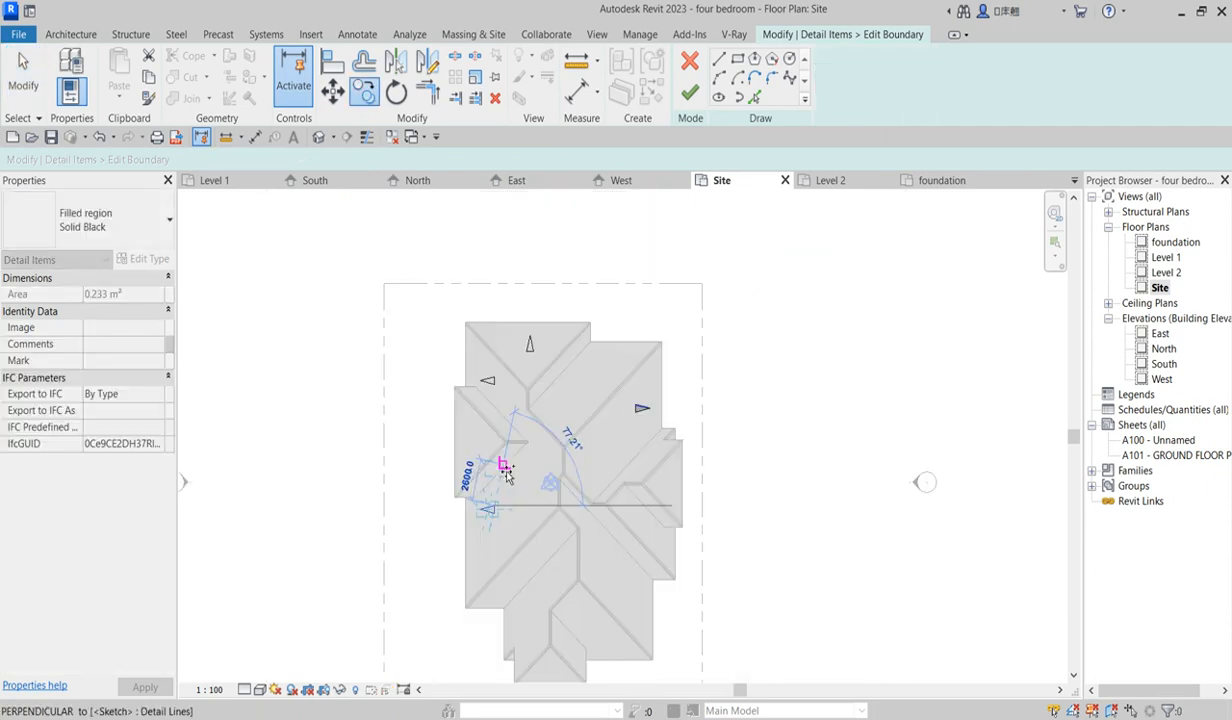
scroll(530, 653, "up", 4)
scroll(535, 472, "down", 5)
scroll(550, 550, "up", 6)
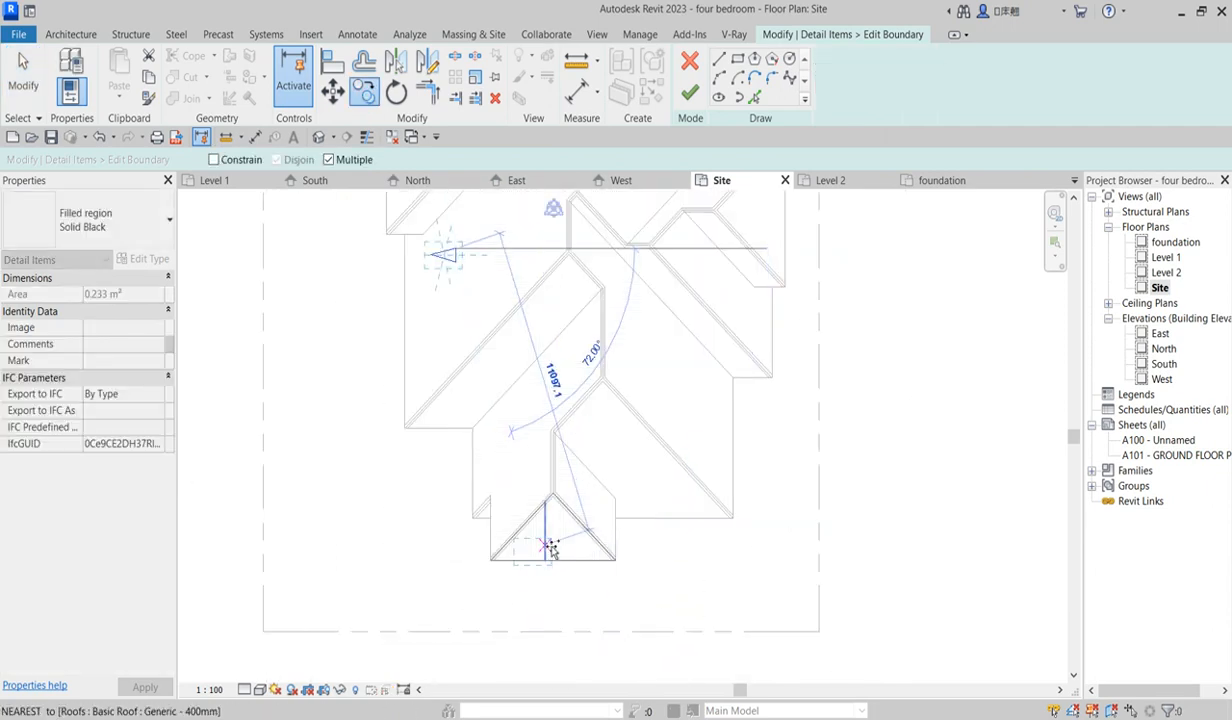
scroll(537, 460, "down", 5)
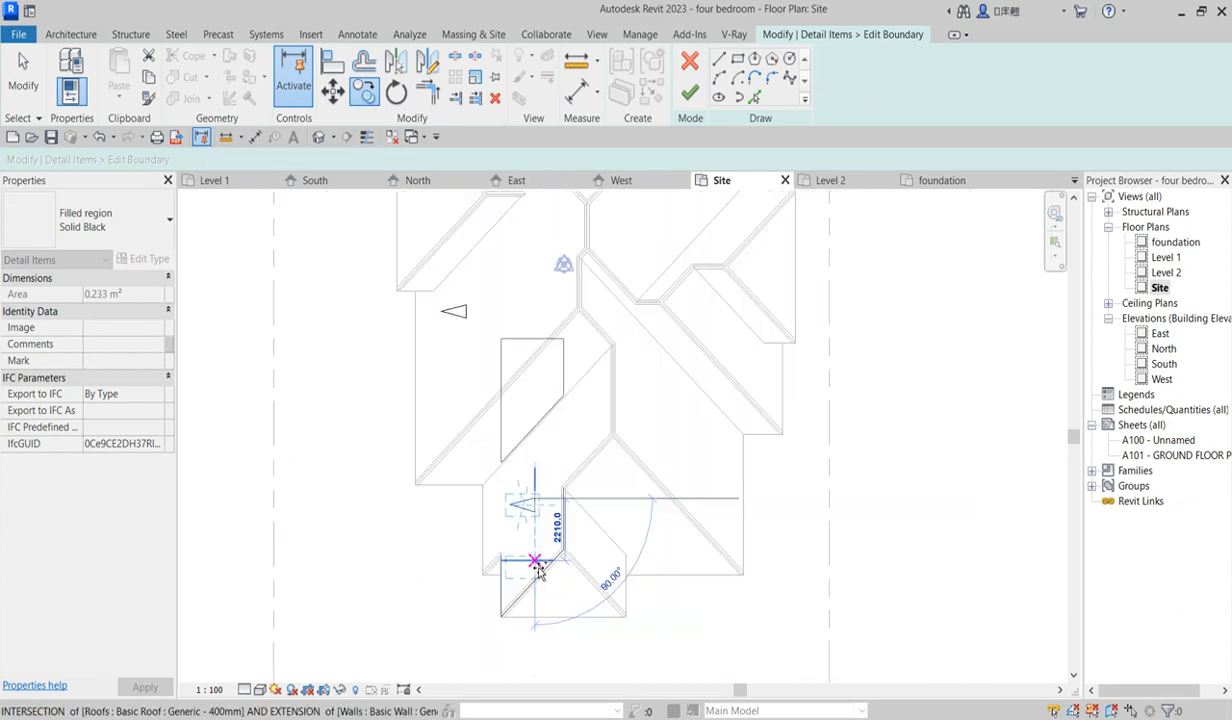
scroll(544, 467, "up", 6)
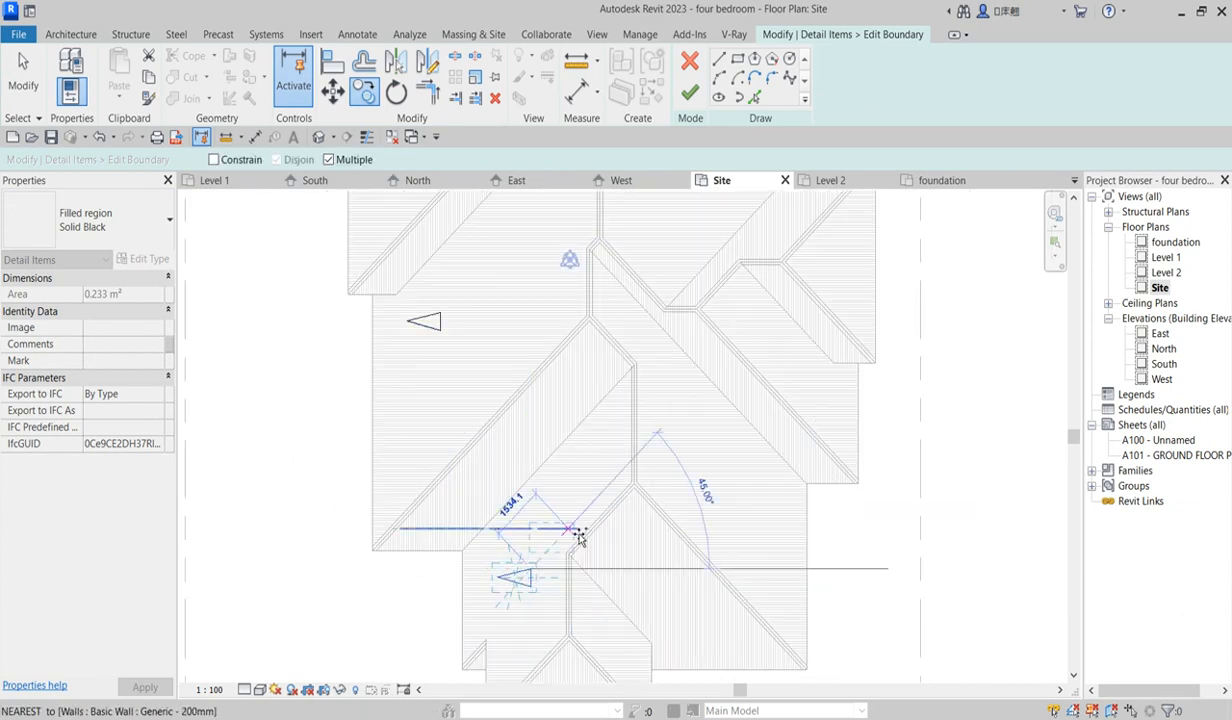
scroll(624, 497, "down", 4)
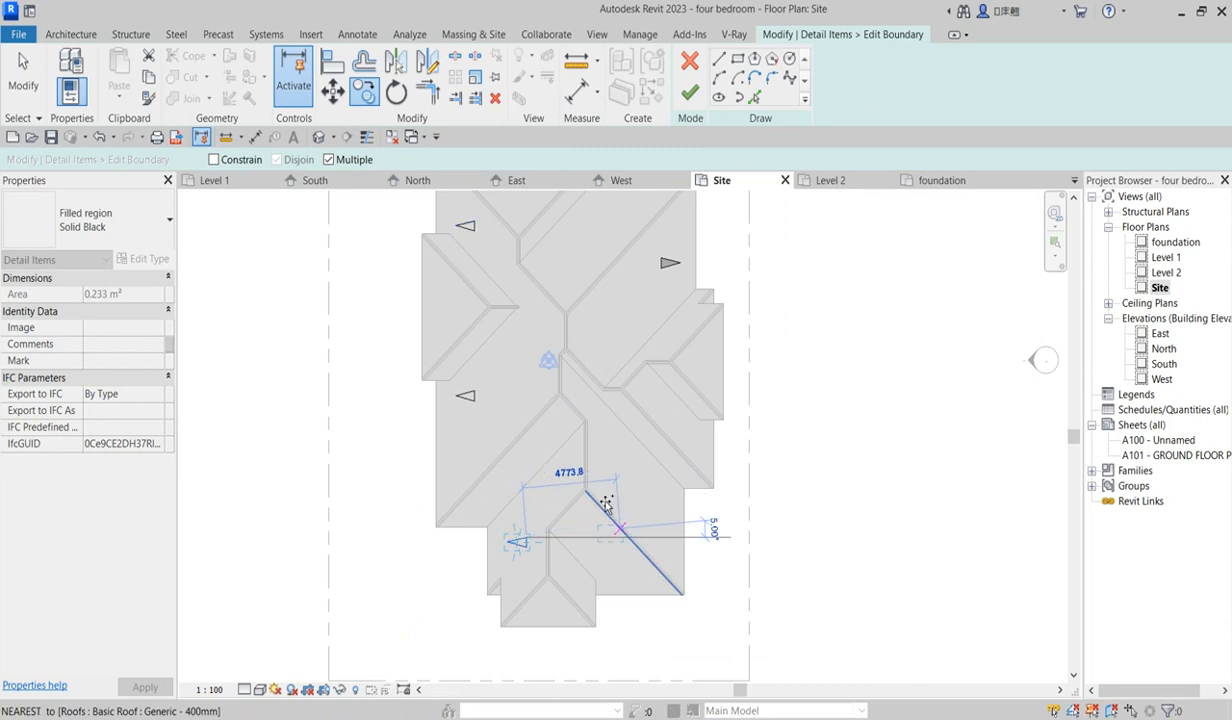
Place another copy of the west-pointing triangle on the west projection roof's west slope and finish copying
scroll(600, 520, "down", 2)
scroll(492, 441, "up", 3)
scroll(492, 441, "up", 3)
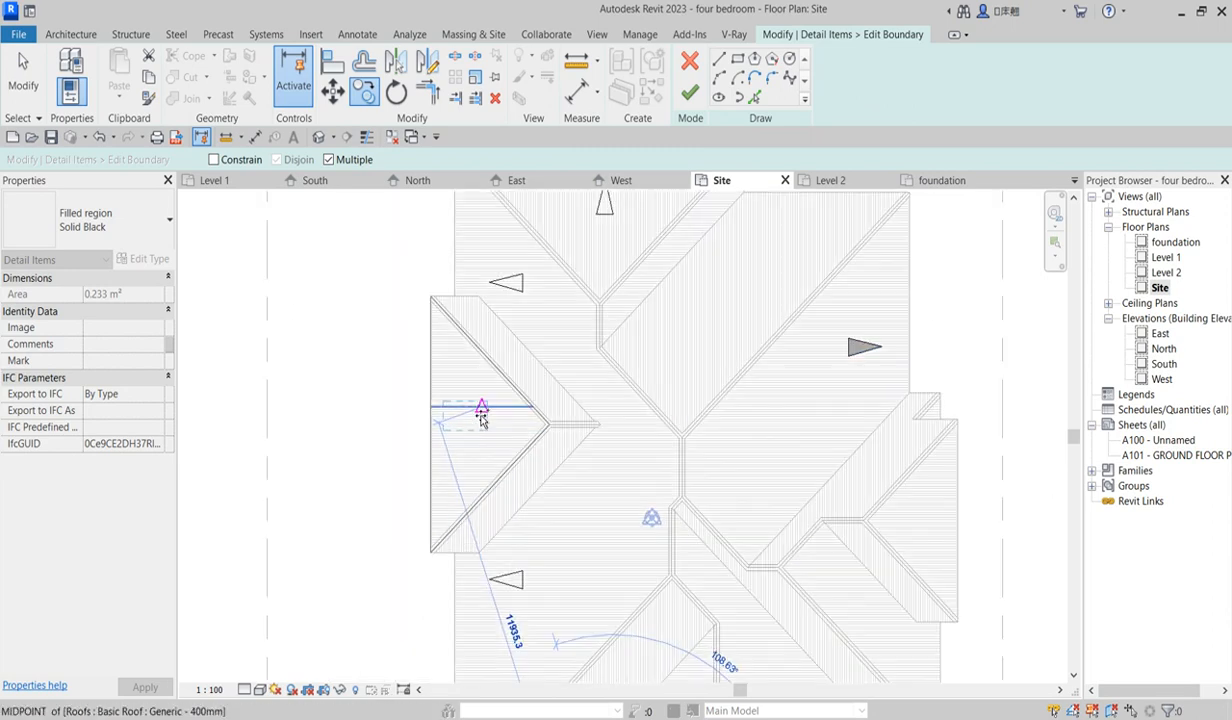
left_click(479, 411)
scroll(500, 380, "down", 2)
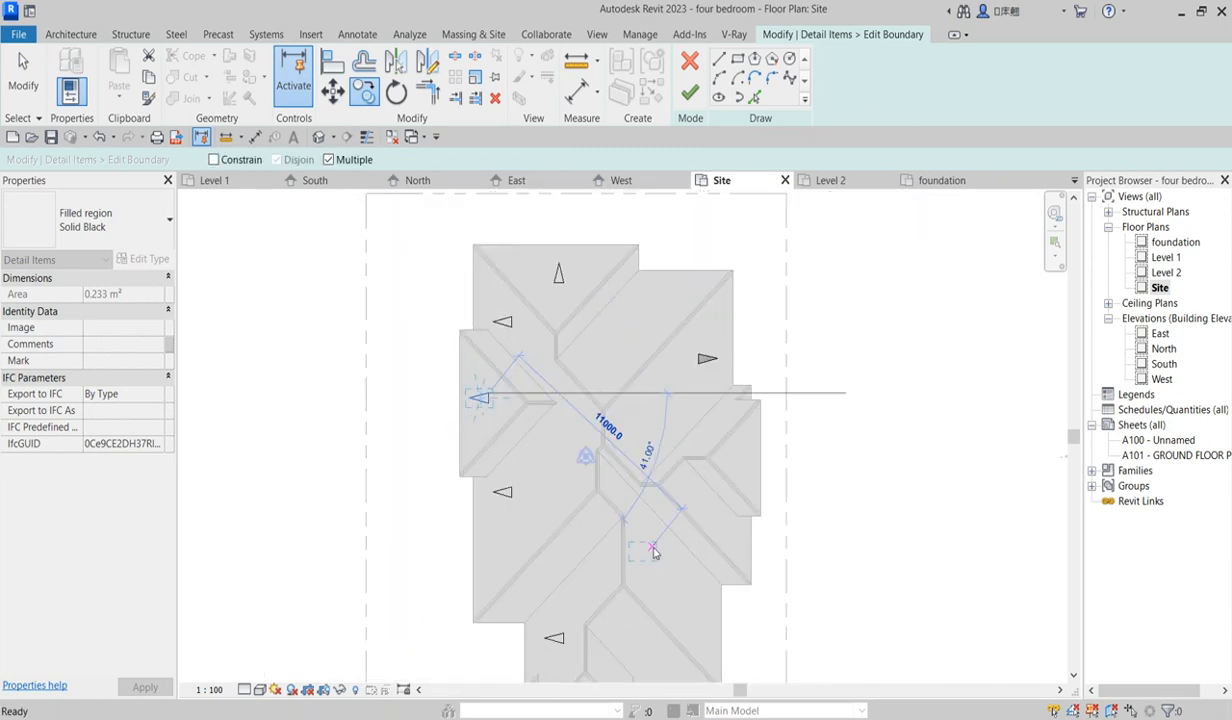
key("Escape")
Copy the east-pointing triangle onto the east slopes of the east projection, the main roof's southern part and the small south roof
left_click_drag(683, 344, 740, 378)
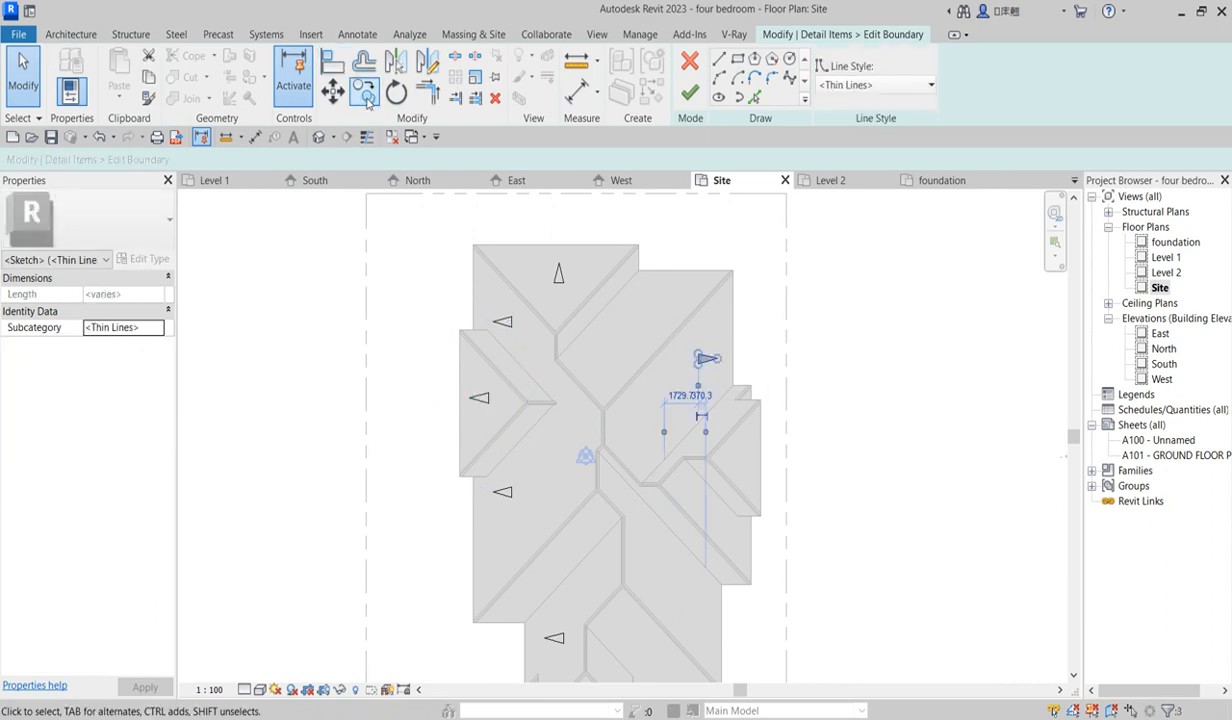
left_click(366, 95)
left_click(704, 358)
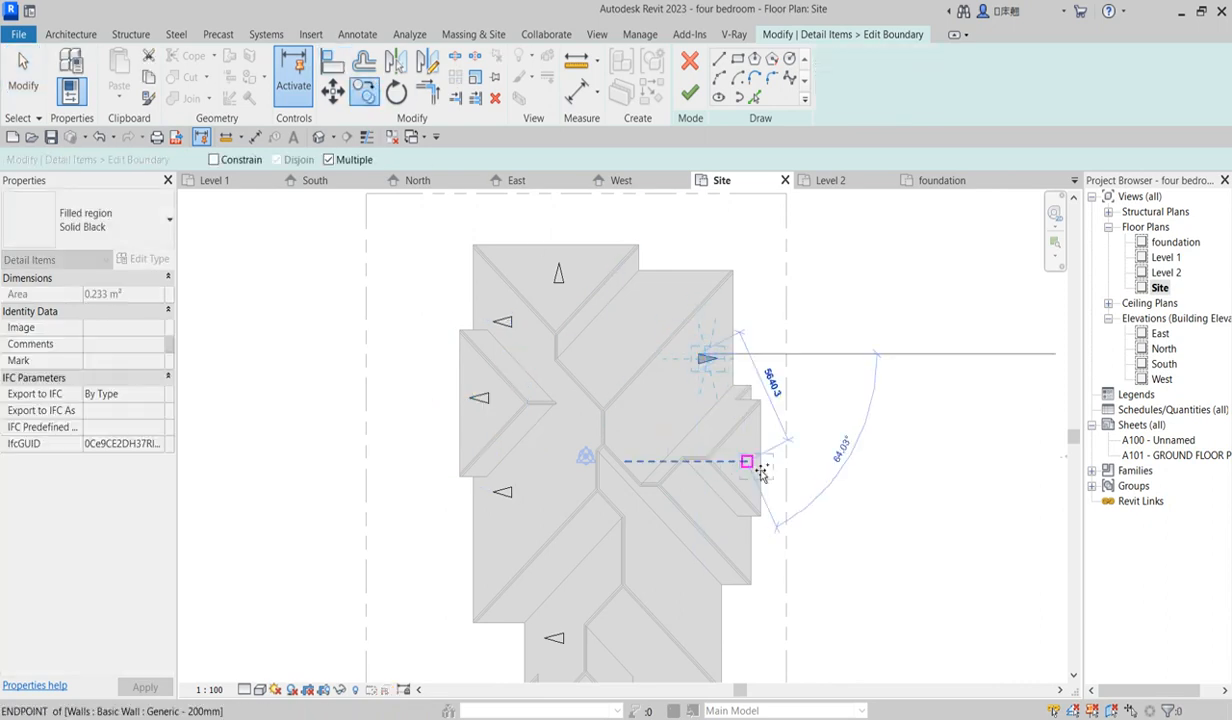
scroll(748, 471, "up", 3)
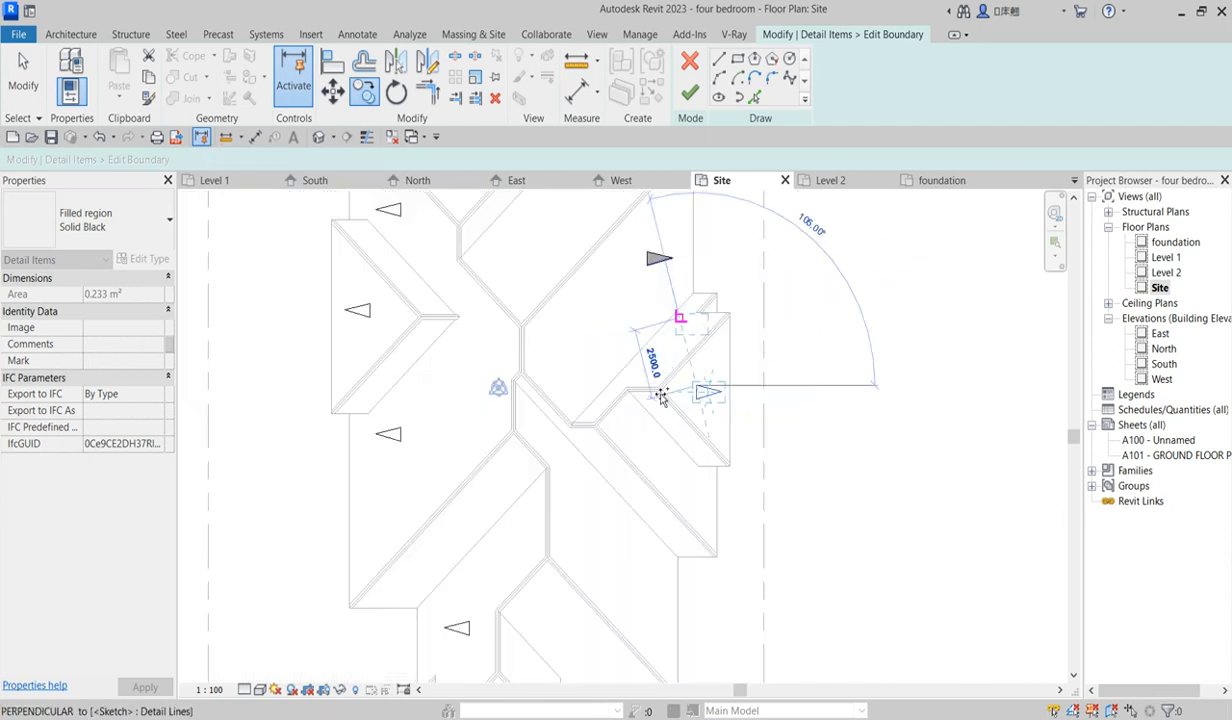
left_click(599, 532)
scroll(568, 438, "down", 1)
scroll(564, 625, "up", 4)
left_click(493, 619)
scroll(485, 598, "down", 3)
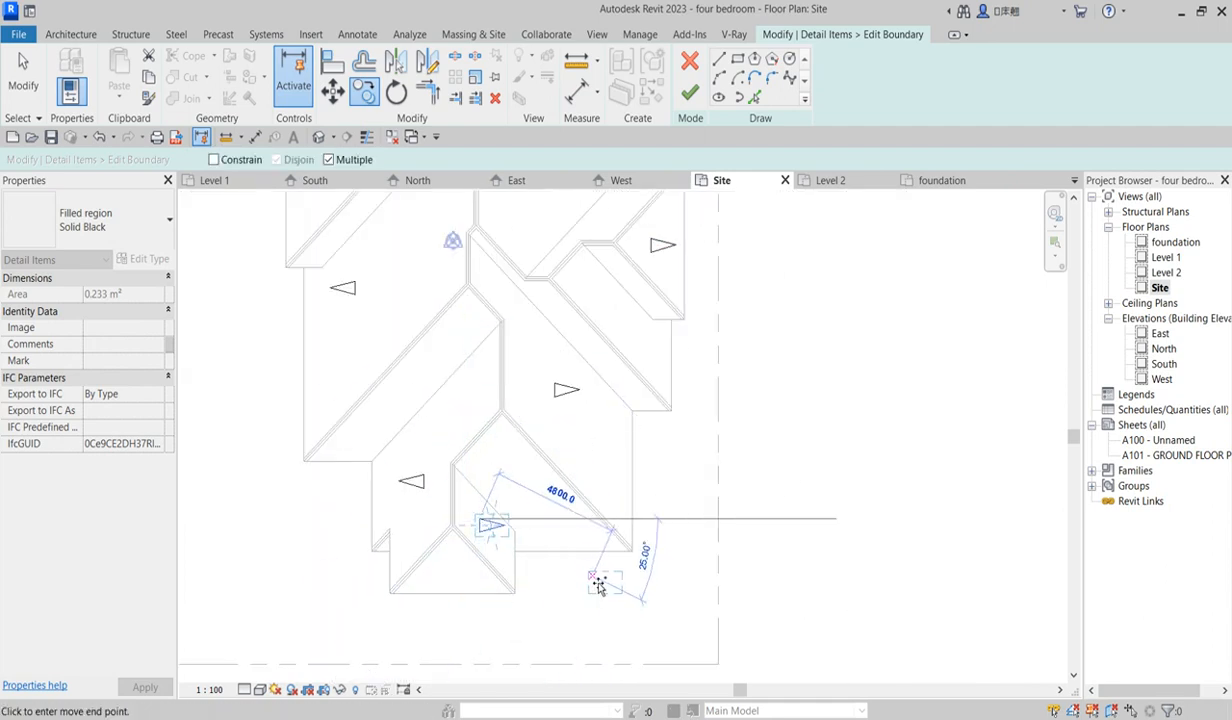
key("Escape")
Mirror a copy of the north-pointing triangle across a horizontal axis through its base
scroll(594, 580, "down", 3)
scroll(513, 290, "up", 2)
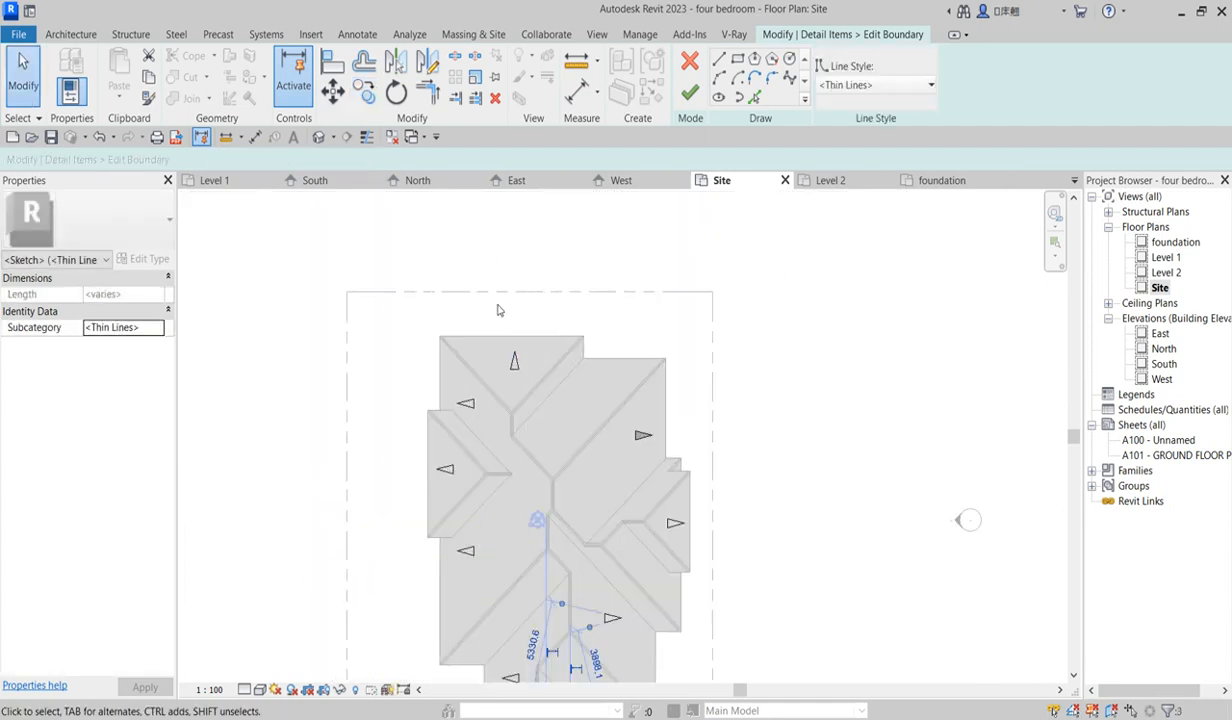
left_click_drag(493, 318, 557, 388)
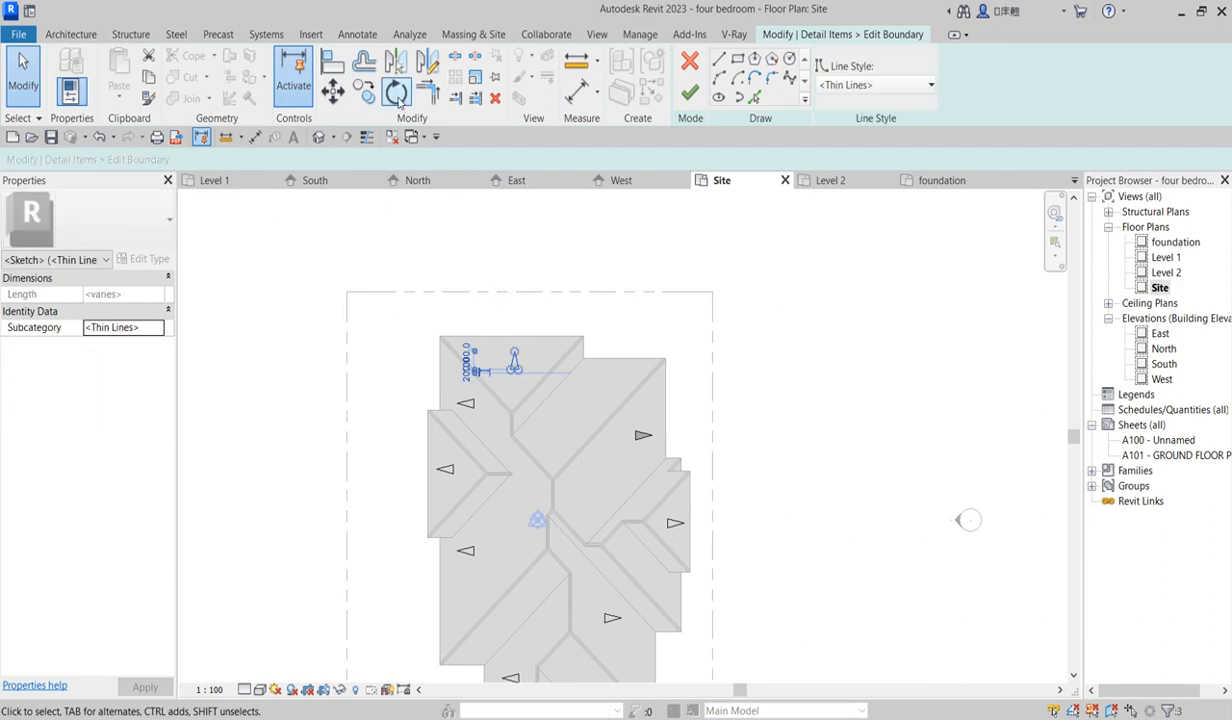
left_click(425, 65)
left_click(515, 369)
left_click(548, 370)
Move the mirrored south-pointing triangle onto the small hip slope at the roof's southern end
left_click(334, 91)
left_click(517, 369)
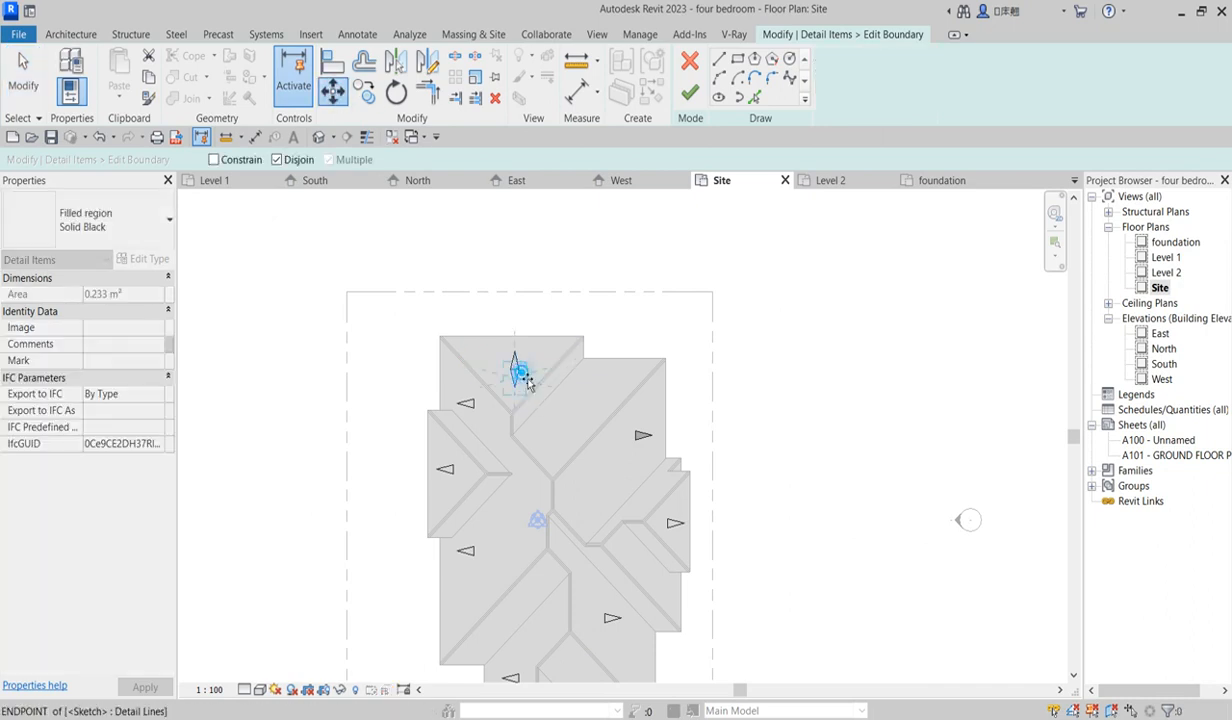
scroll(536, 359, "down", 2)
scroll(531, 352, "down", 3)
scroll(541, 543, "up", 8)
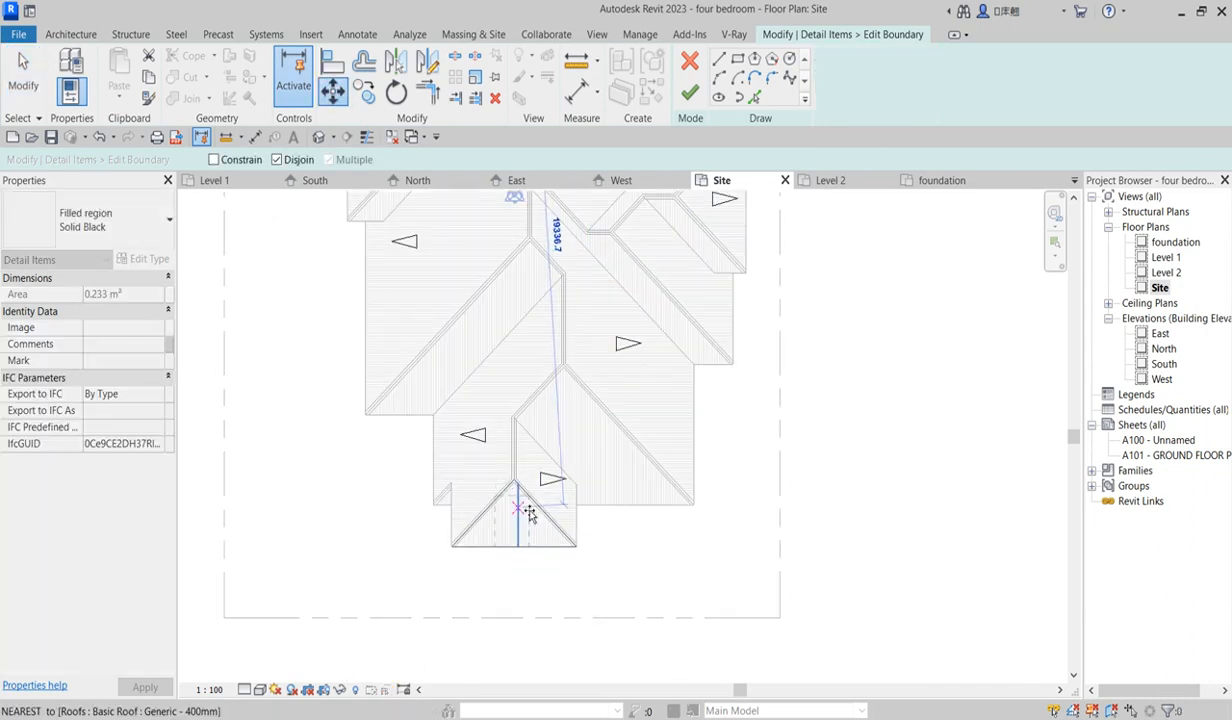
left_click(523, 515)
Copy the south-pointing triangle onto the south wing's large south slope and the main roof's southwest slope
scroll(526, 600, "down", 2)
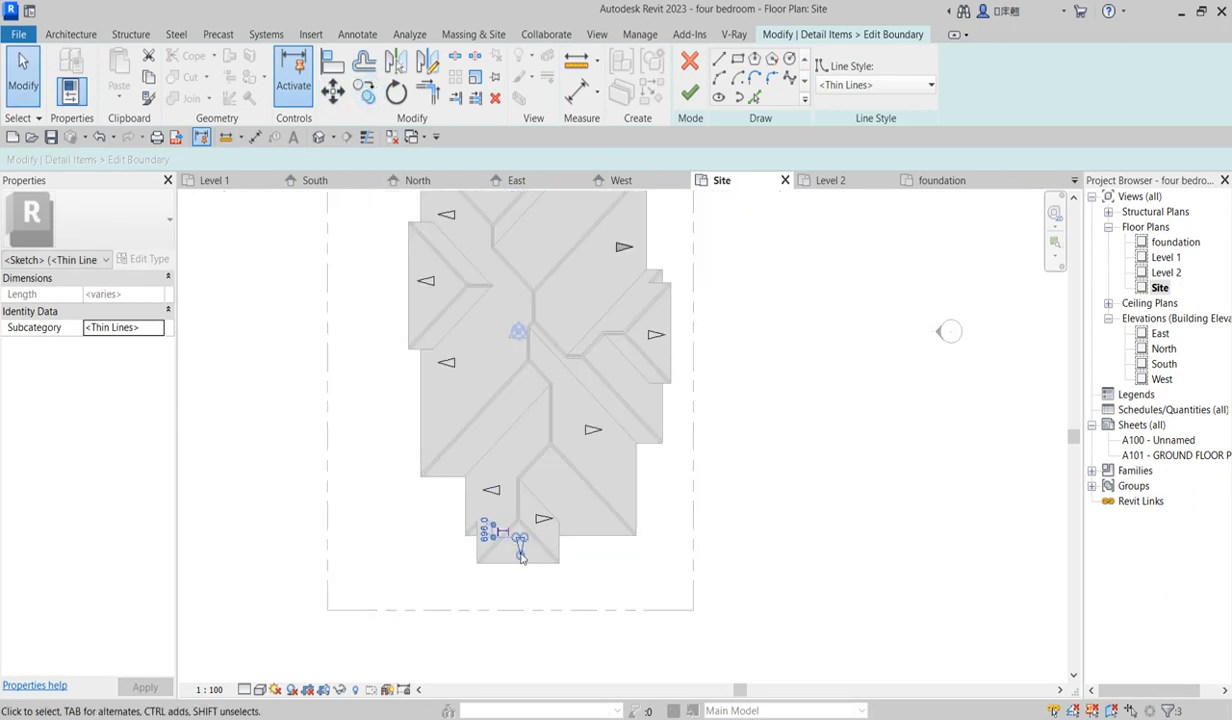
left_click(361, 98)
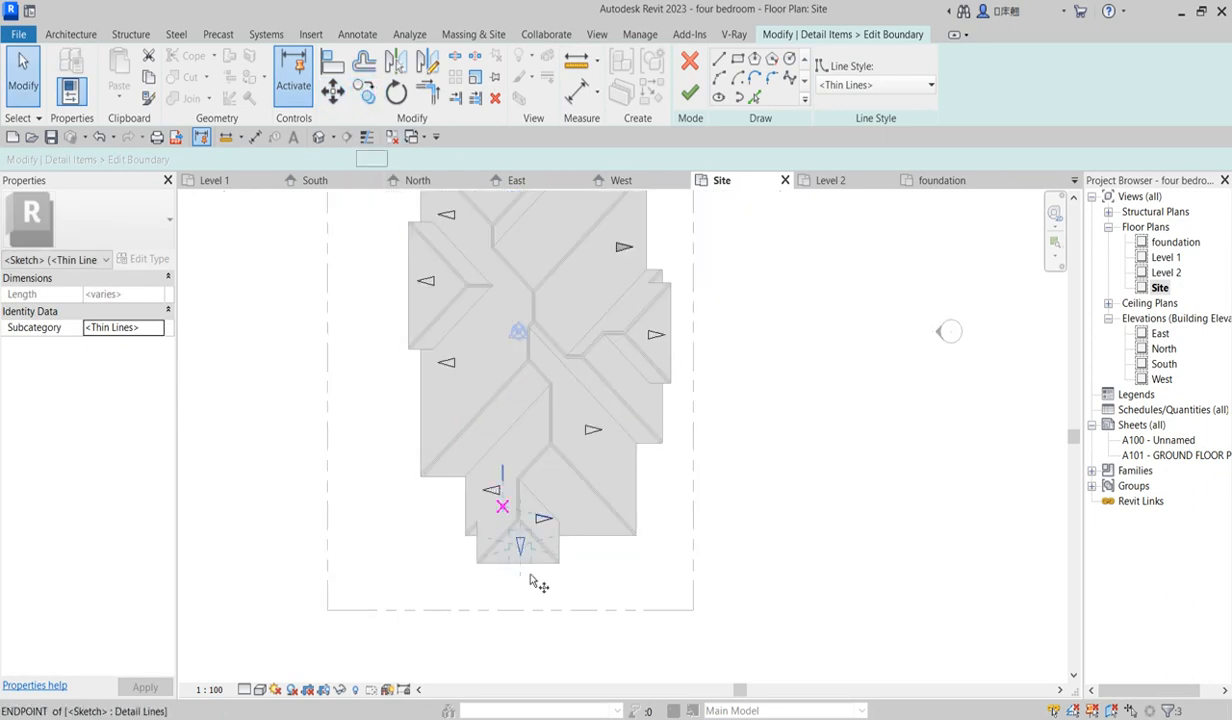
left_click(521, 539)
scroll(584, 498, "up", 2)
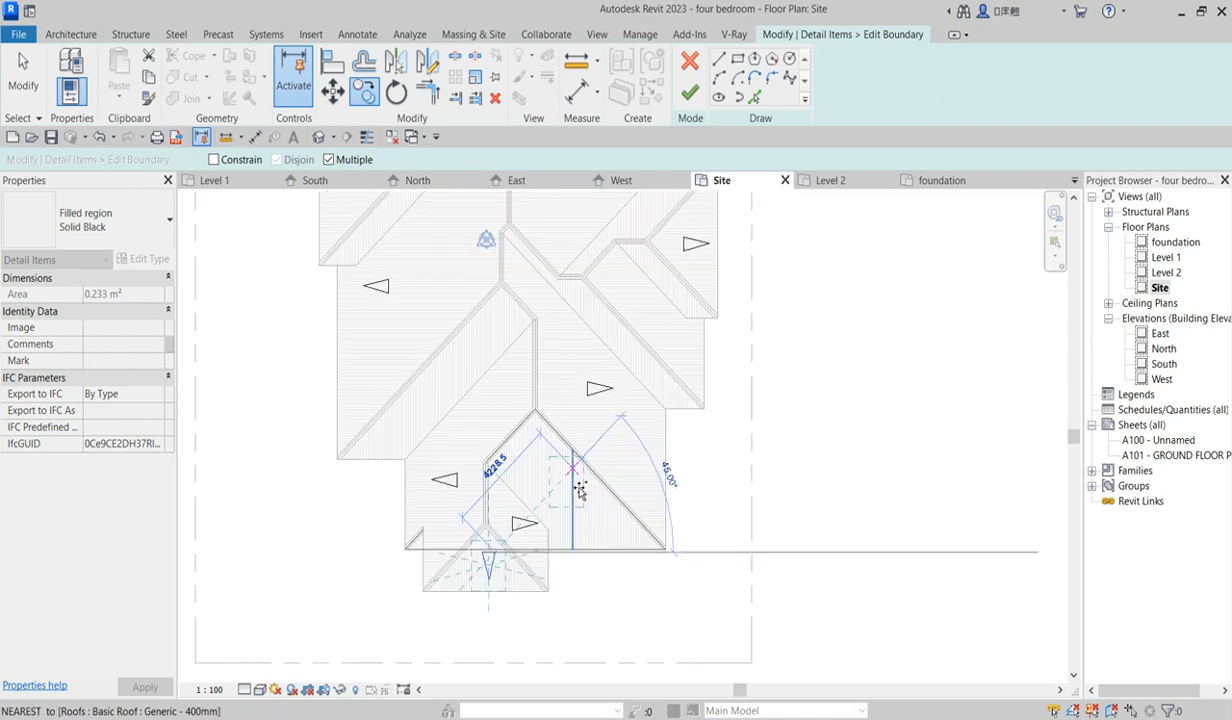
left_click(579, 487)
scroll(490, 448, "up", 2)
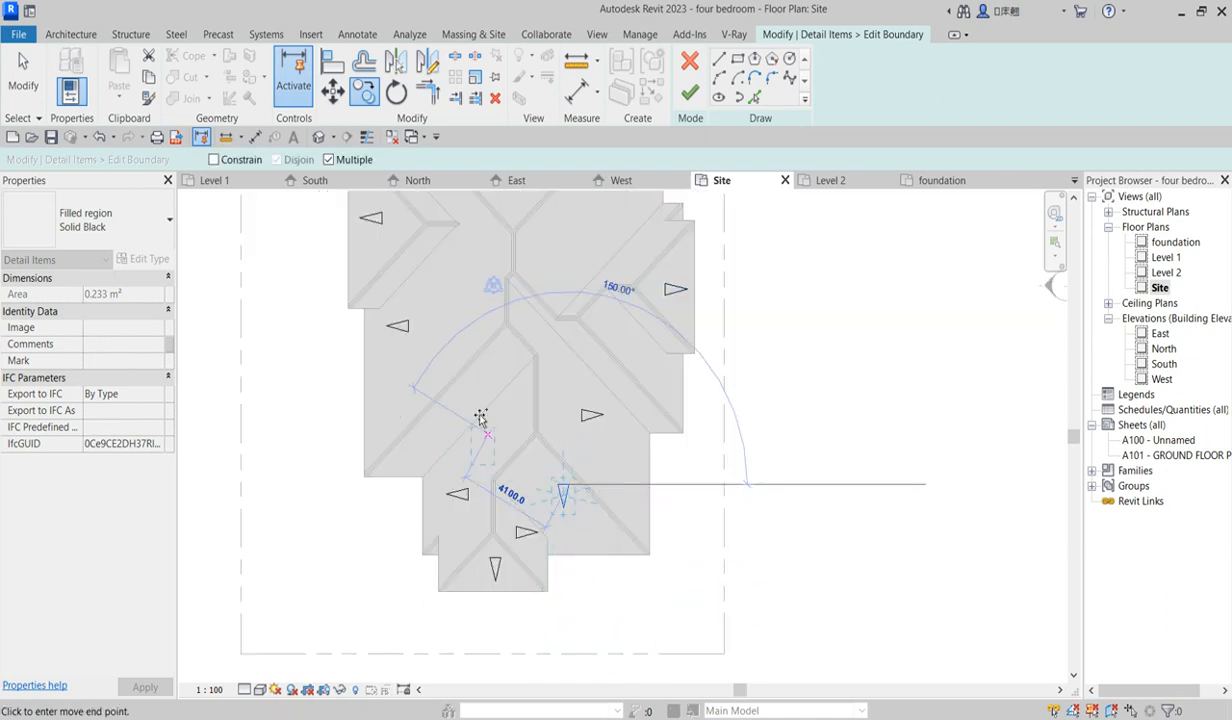
scroll(399, 618, "down", 3)
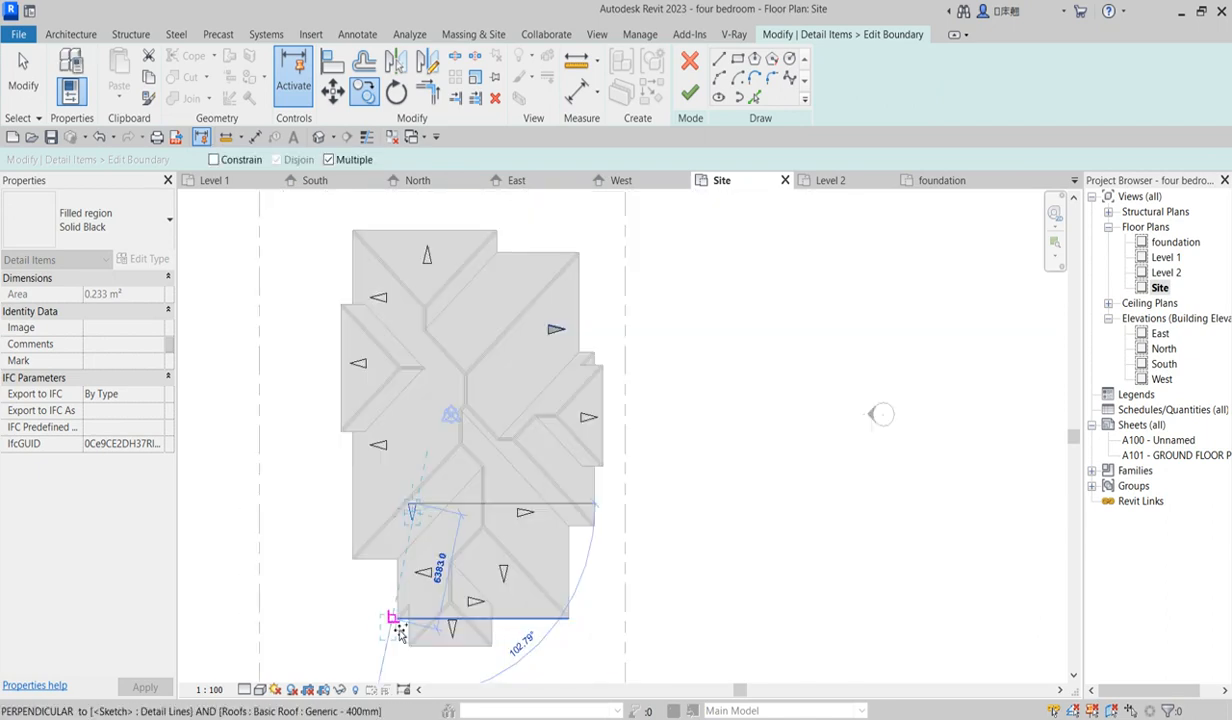
scroll(519, 301, "up", 1)
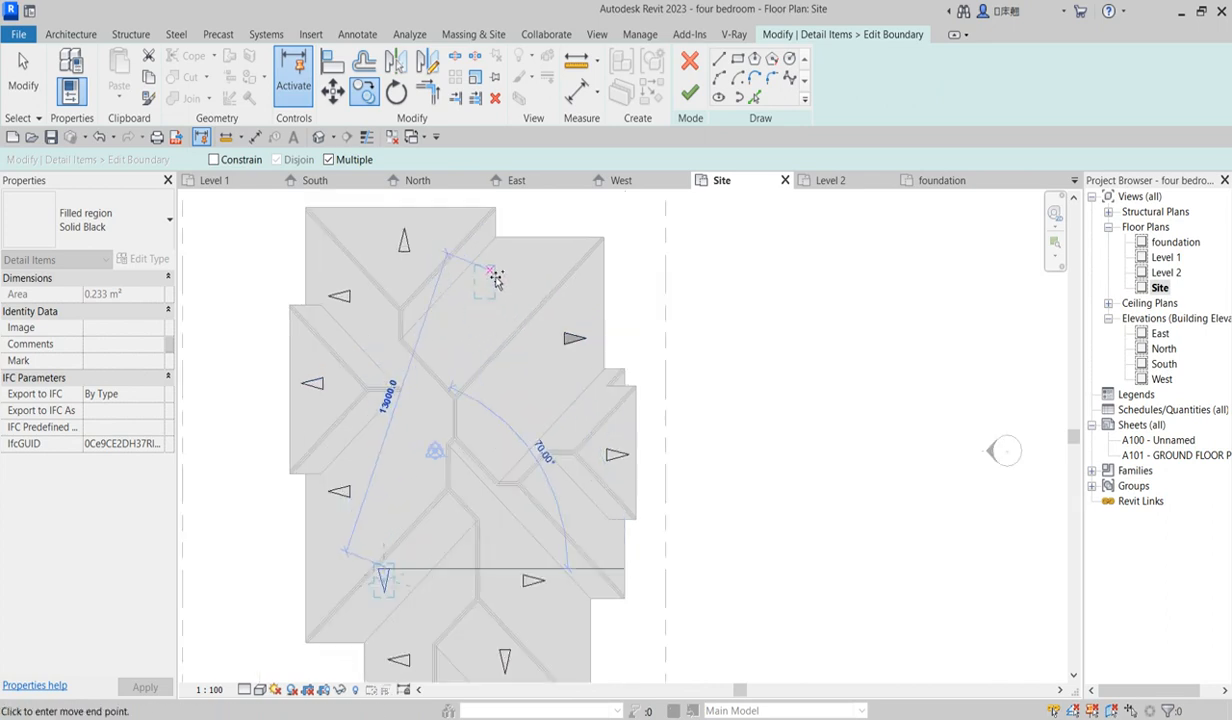
key("Escape")
Copy the north-pointing triangle onto the main roof's second north slope, southeast of the original triangle
left_click_drag(380, 217, 422, 264)
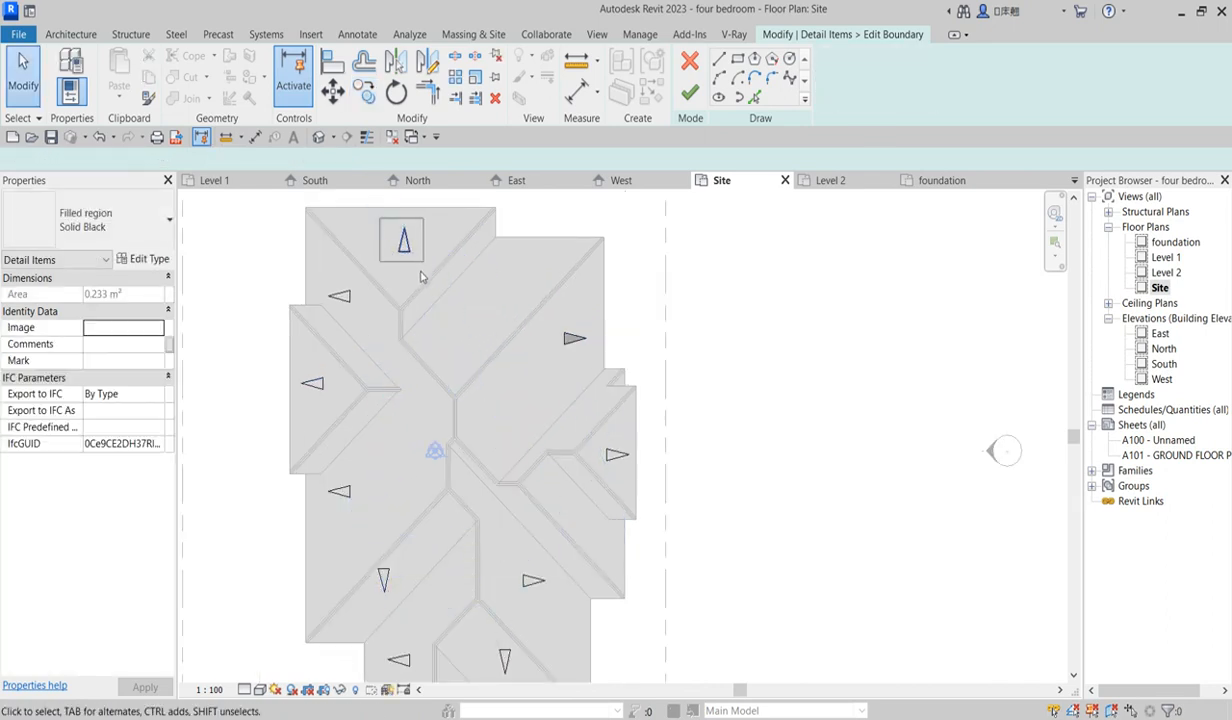
left_click(367, 93)
left_click(405, 246)
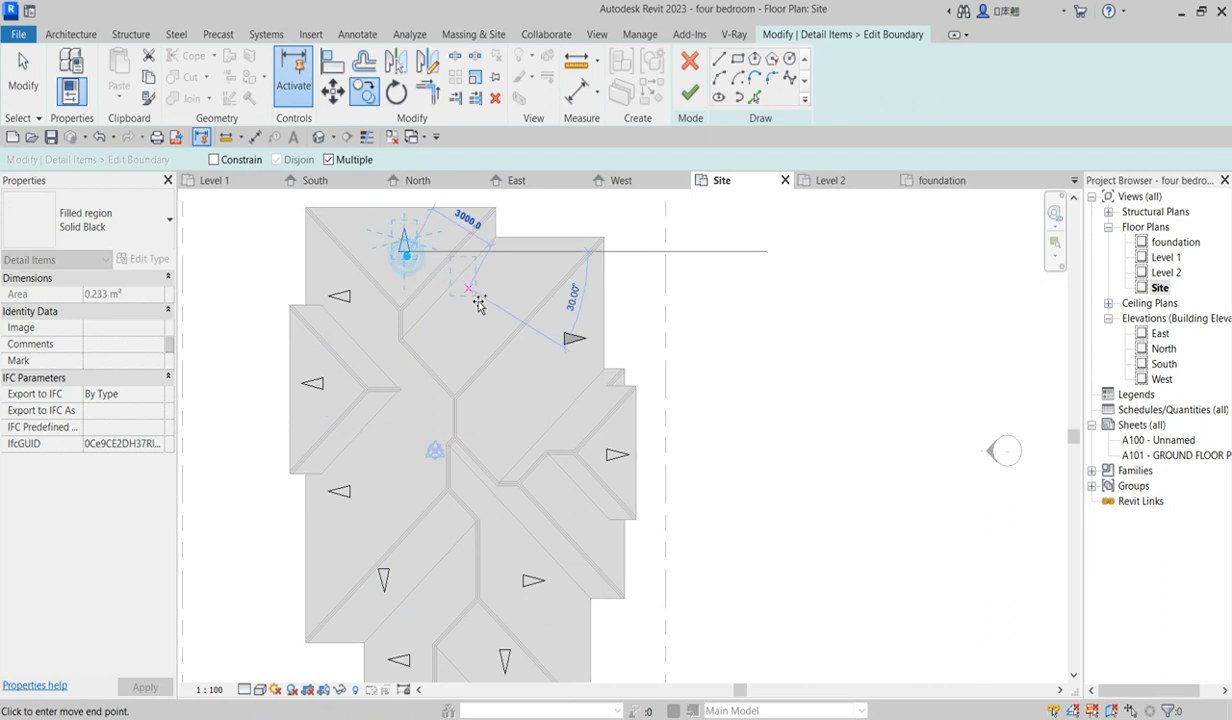
left_click(478, 325)
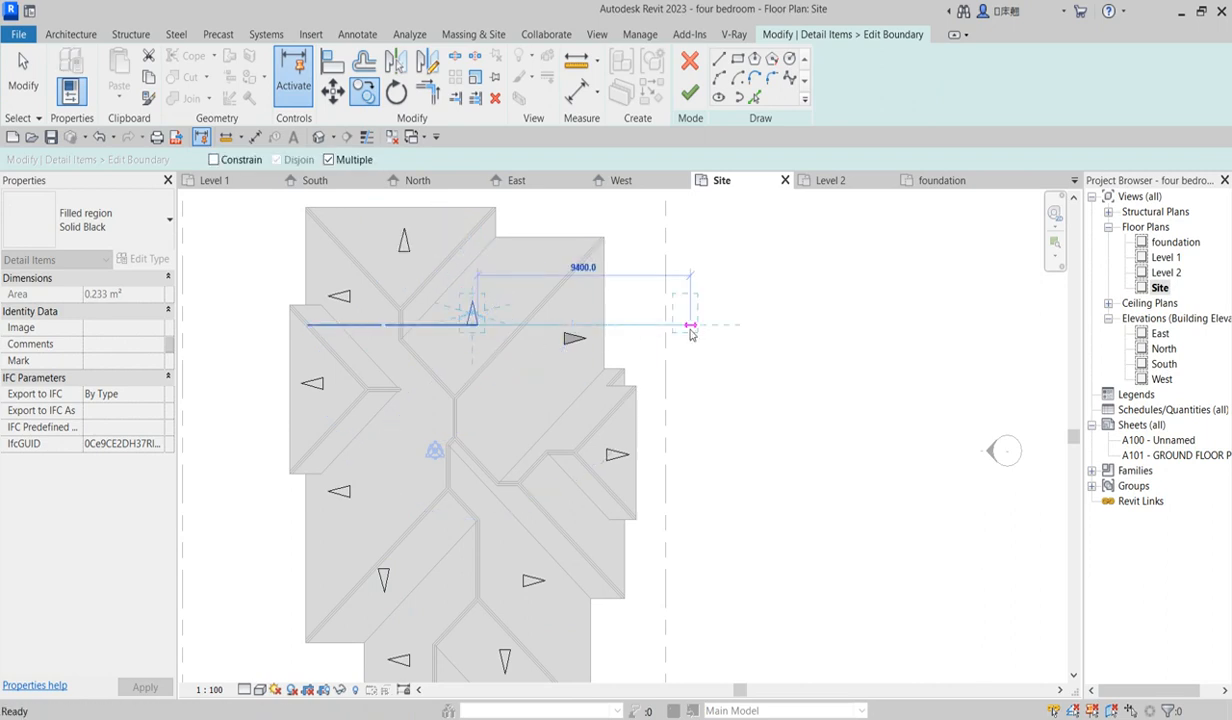
key("Escape")
Finish the filled region's boundary edit so all the arrow triangles are filled solid black
left_click(690, 95)
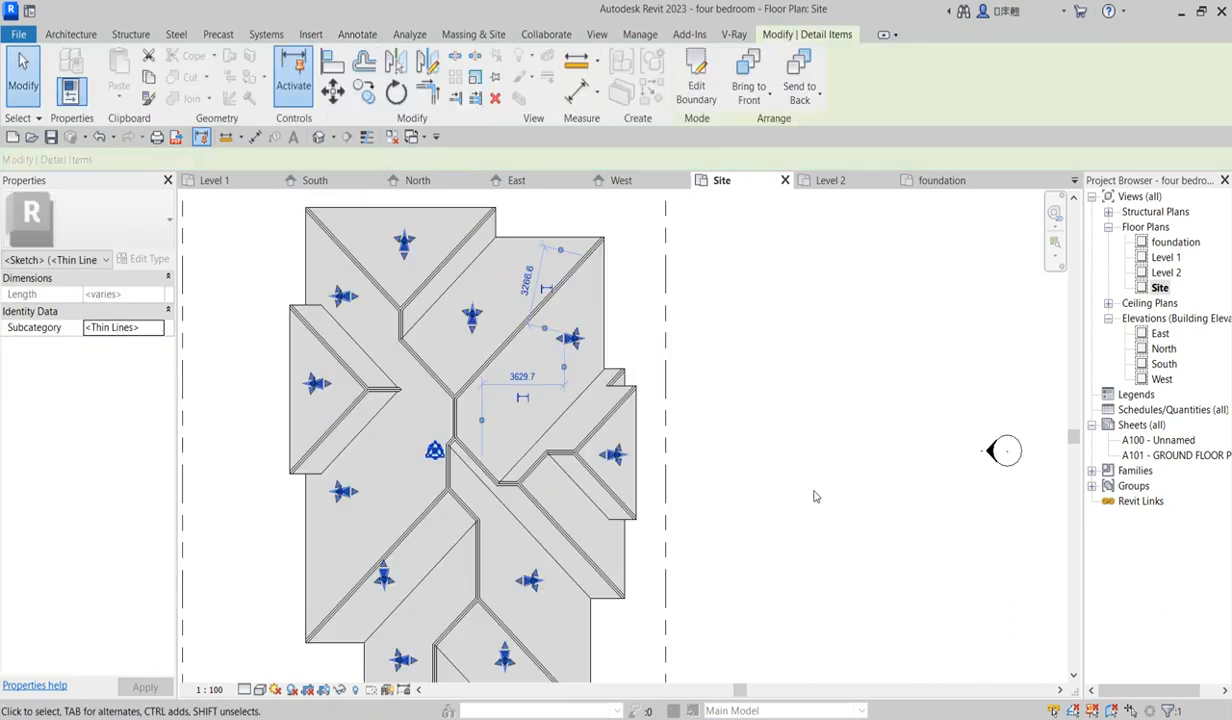
scroll(808, 561, "down", 3)
scroll(706, 578, "up", 3)
scroll(765, 495, "down", 3)
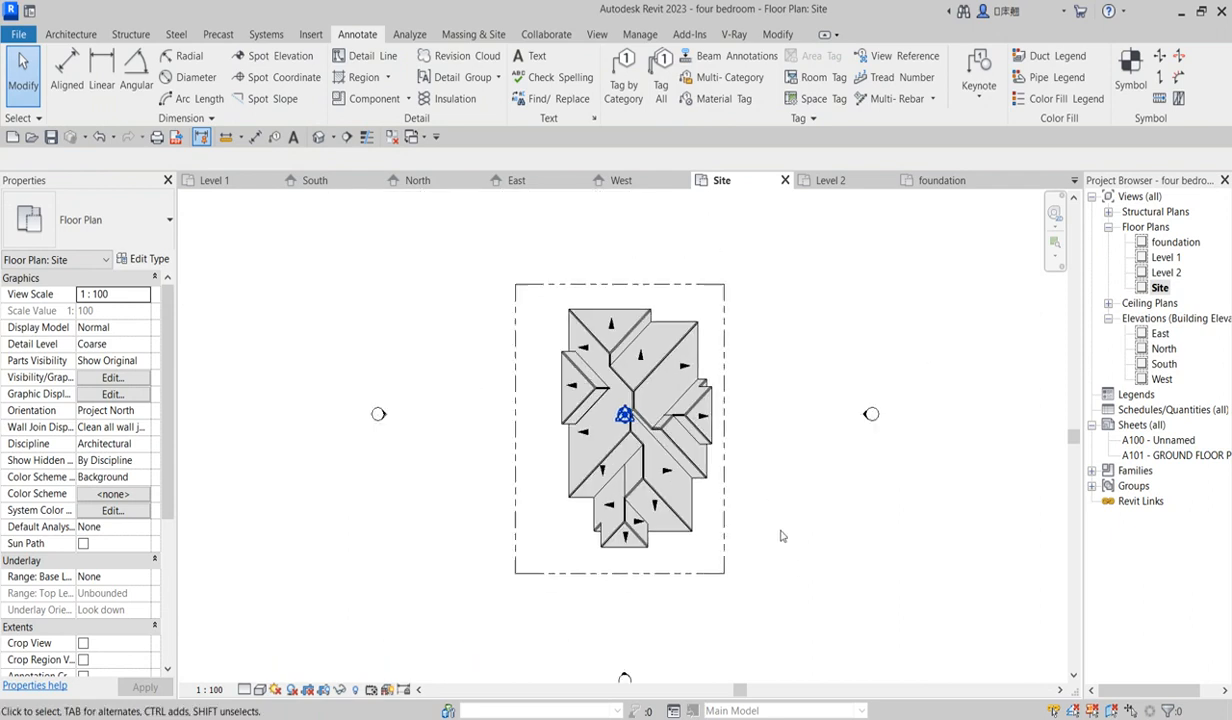
scroll(650, 395, "up", 2)
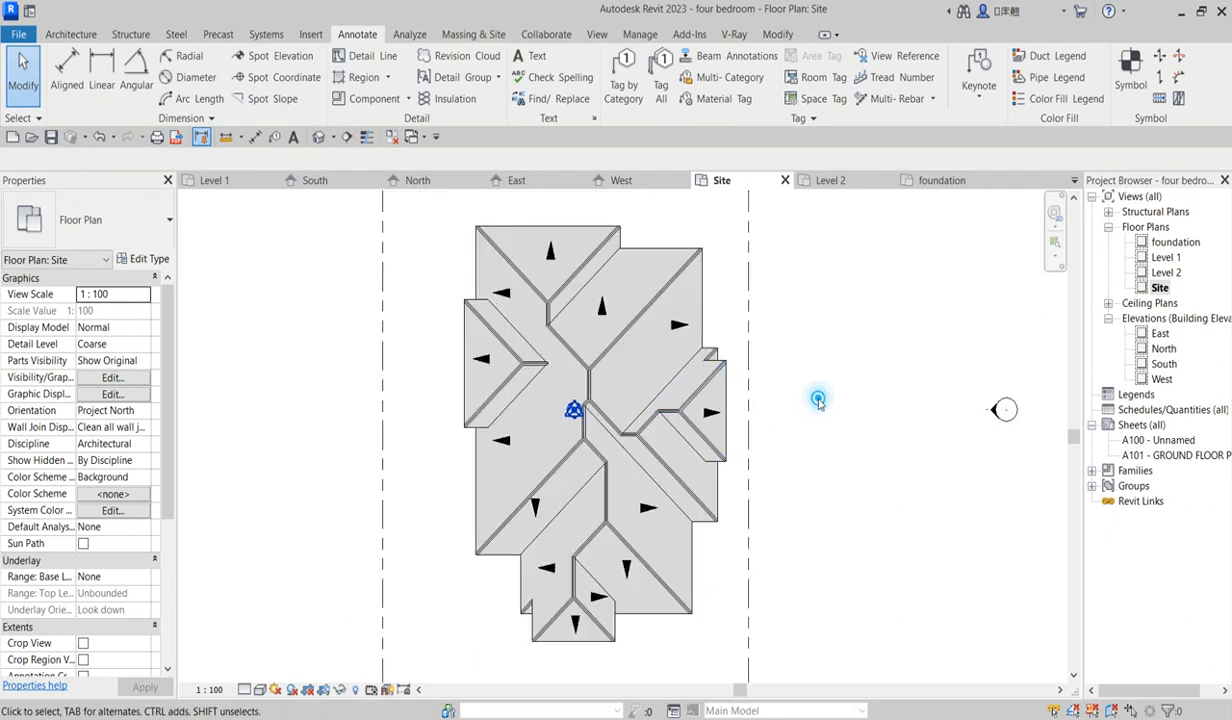
Duplicate the Site floor plan view with its detailing
right_click(1160, 288)
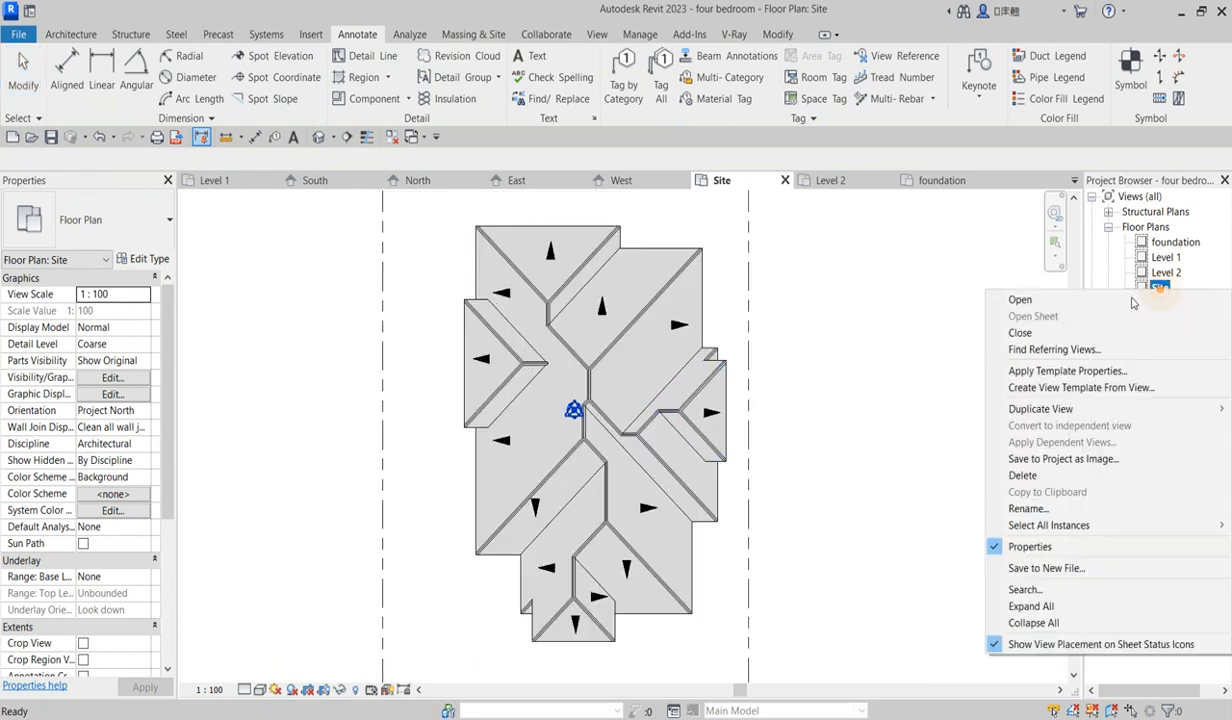
mouse_move(1090, 409)
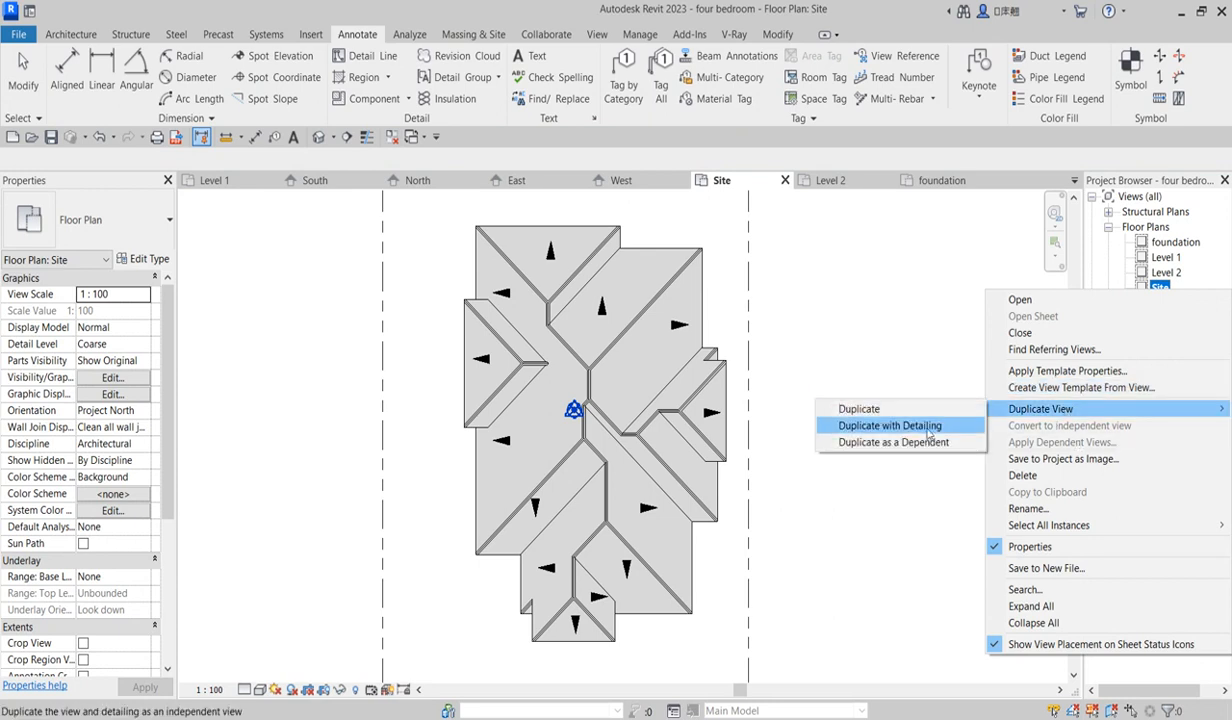
left_click(877, 426)
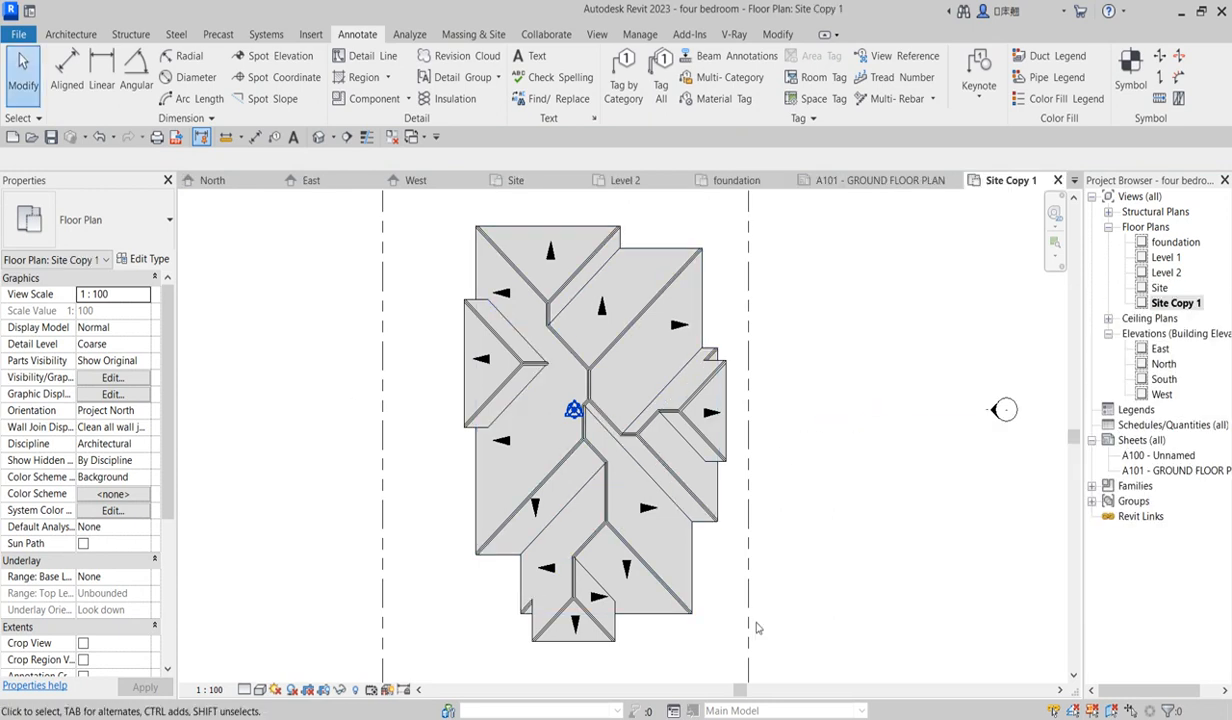
Duplicate the Site Copy 1 floor plan view without its detailing
right_click(1168, 306)
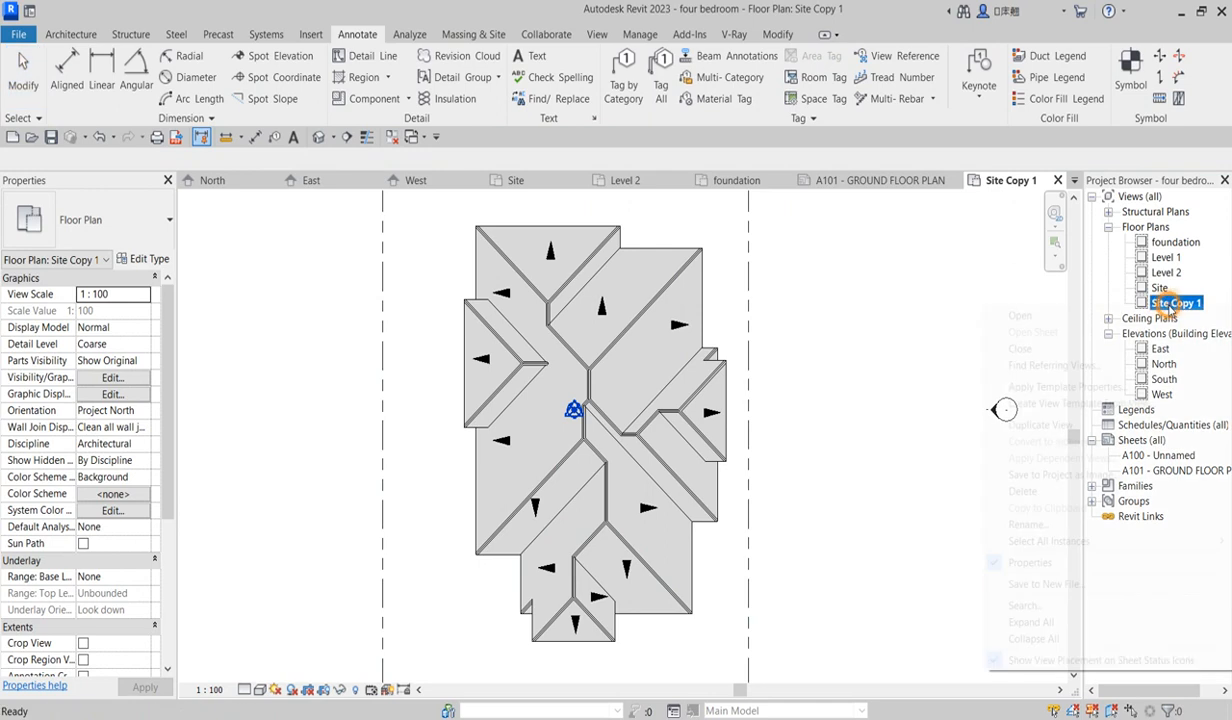
mouse_move(1040, 424)
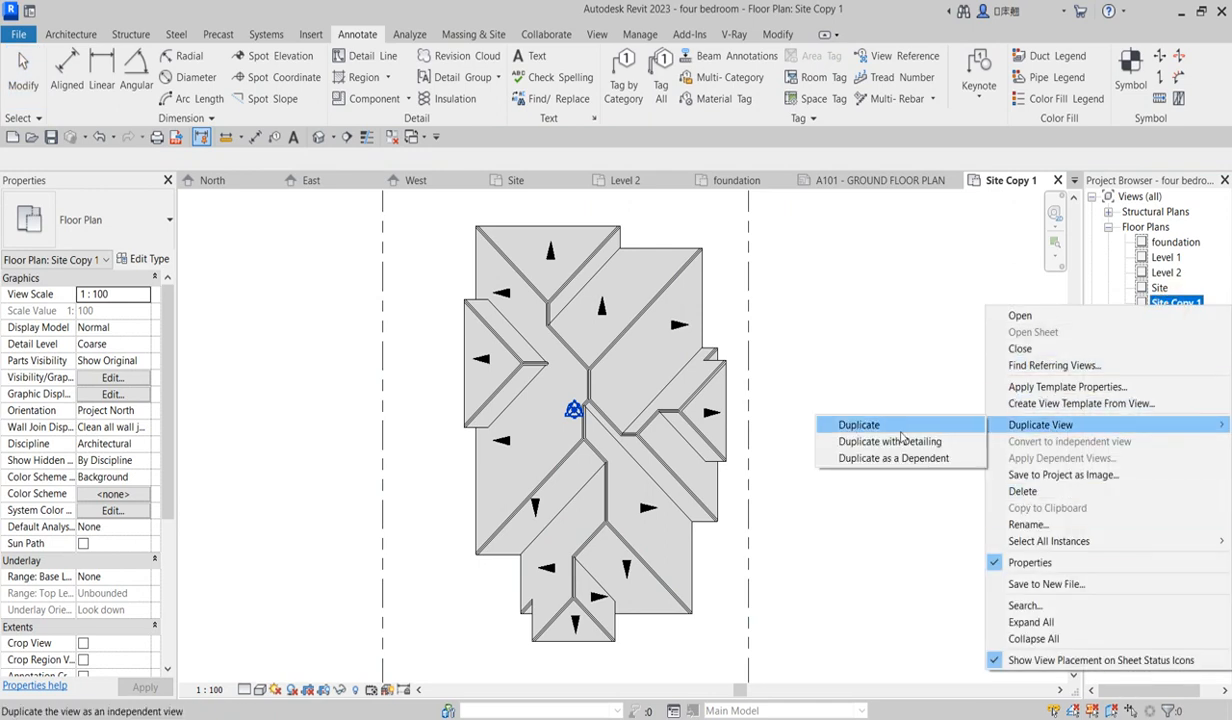
left_click(862, 427)
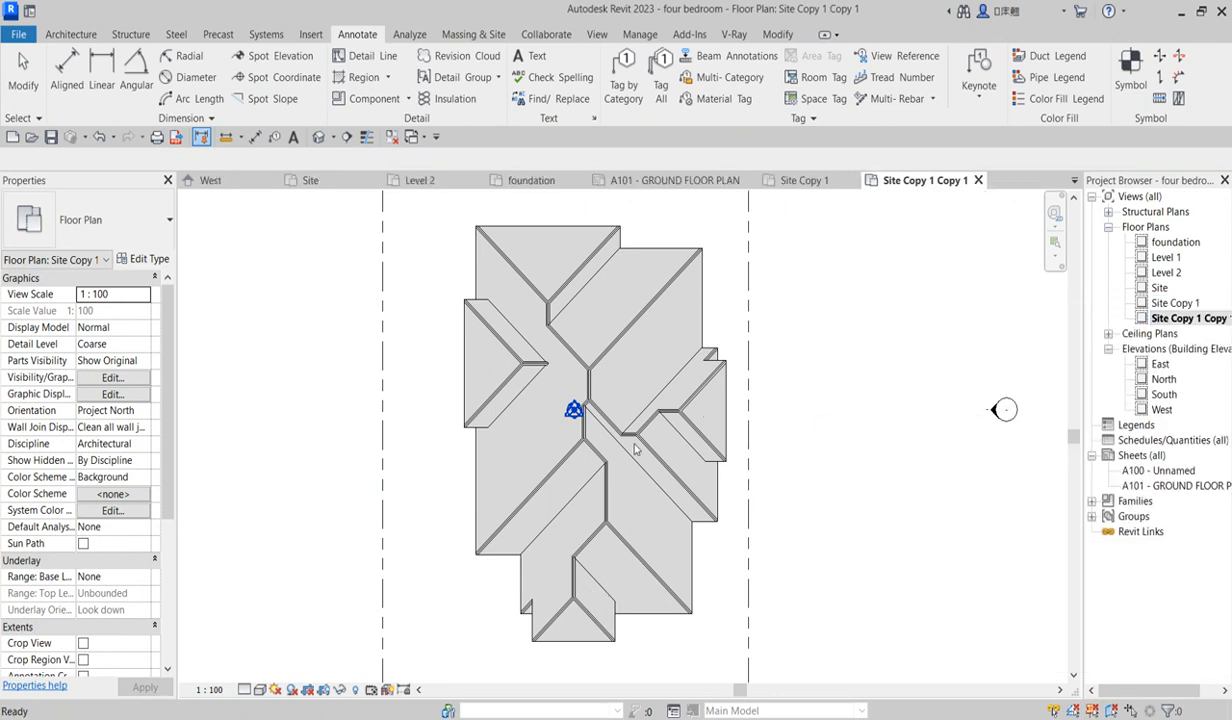
Delete the duplicated floor plan view Site Copy 1 Copy 1 from the project
right_click(1200, 318)
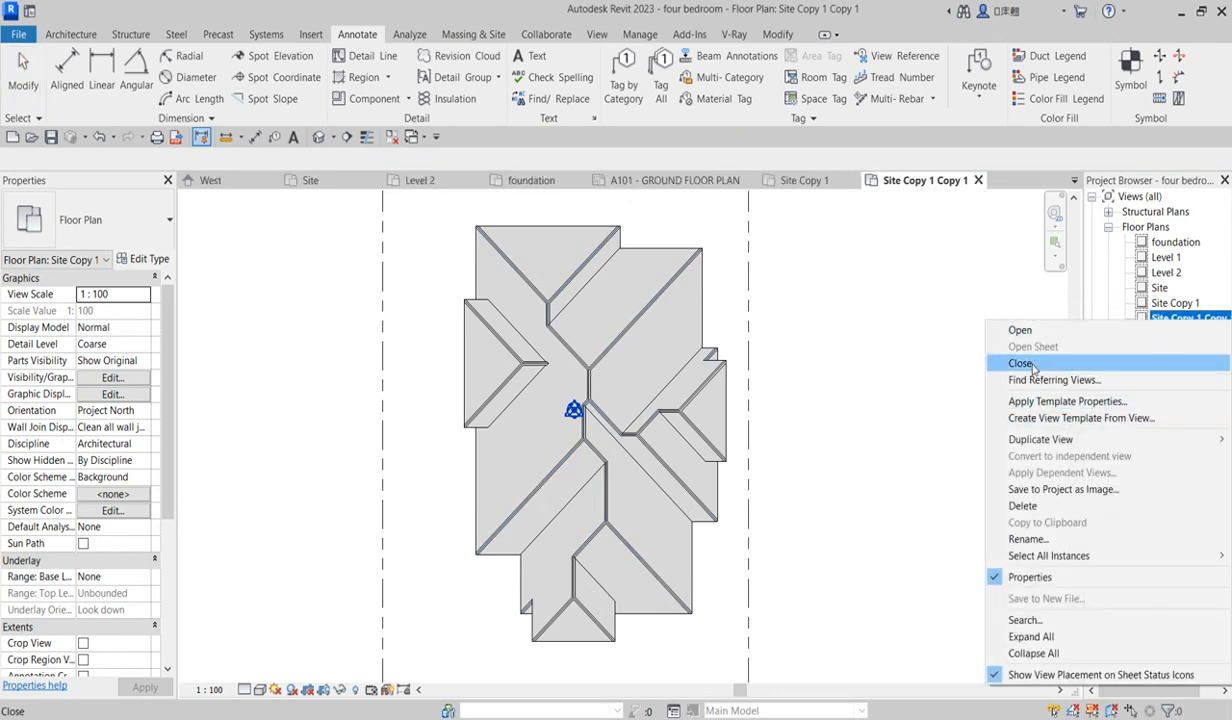
left_click(995, 505)
Rename the Site Copy 1 floor plan view as "roof plan" and save the project
right_click(1175, 309)
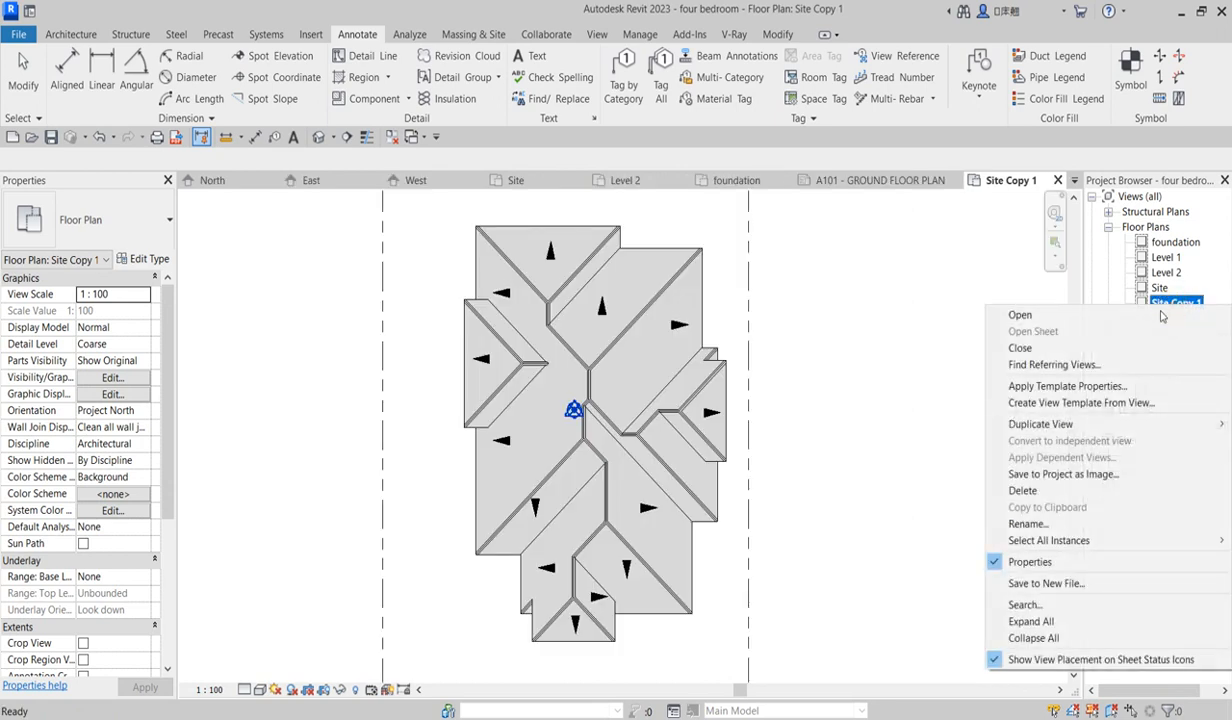
left_click(1038, 526)
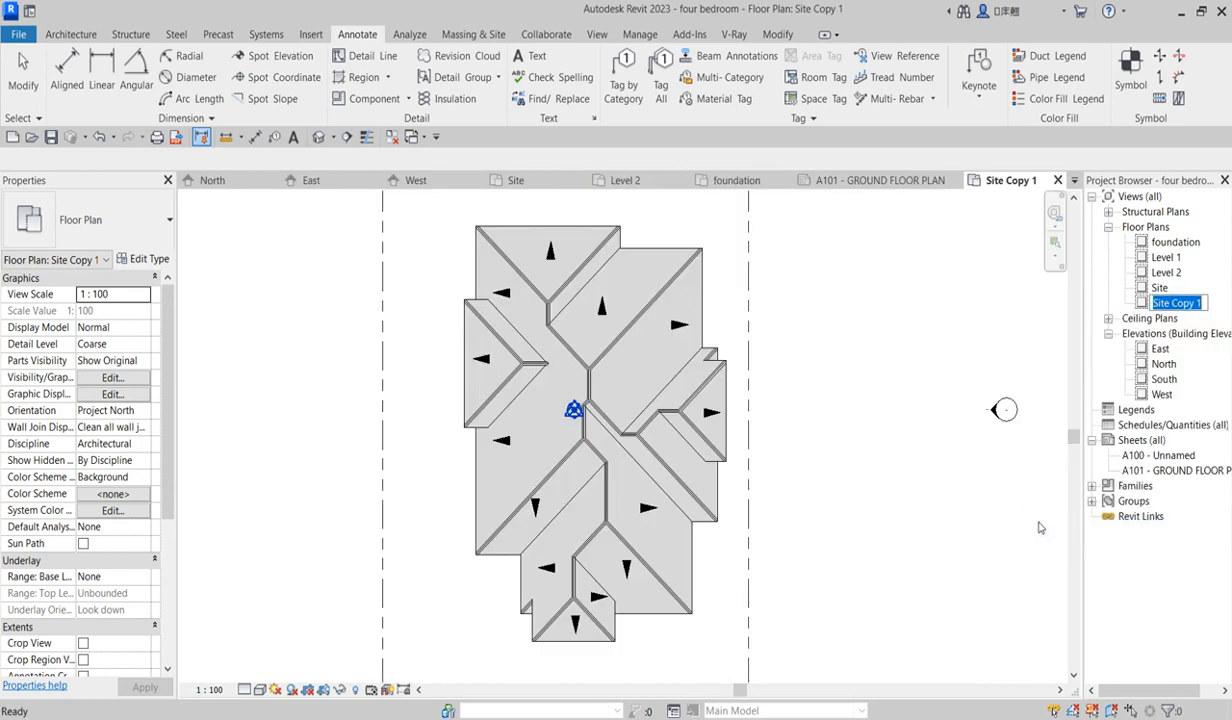
type("roo")
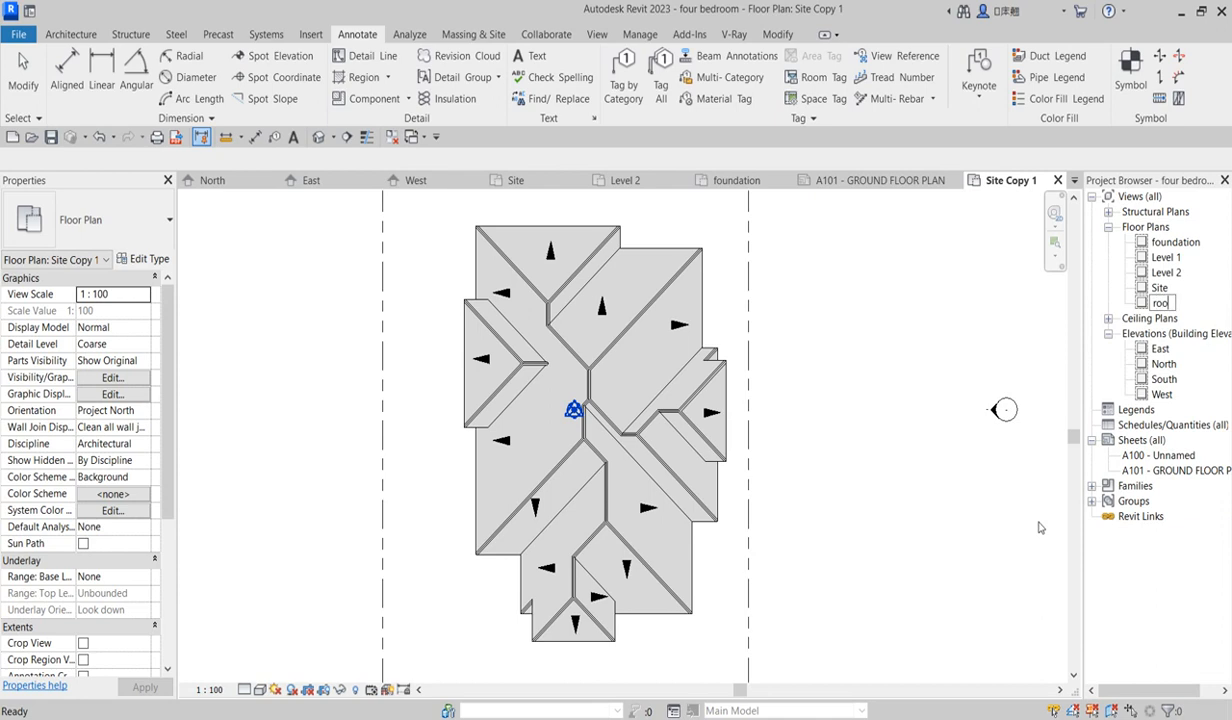
type("fm")
key("Return")
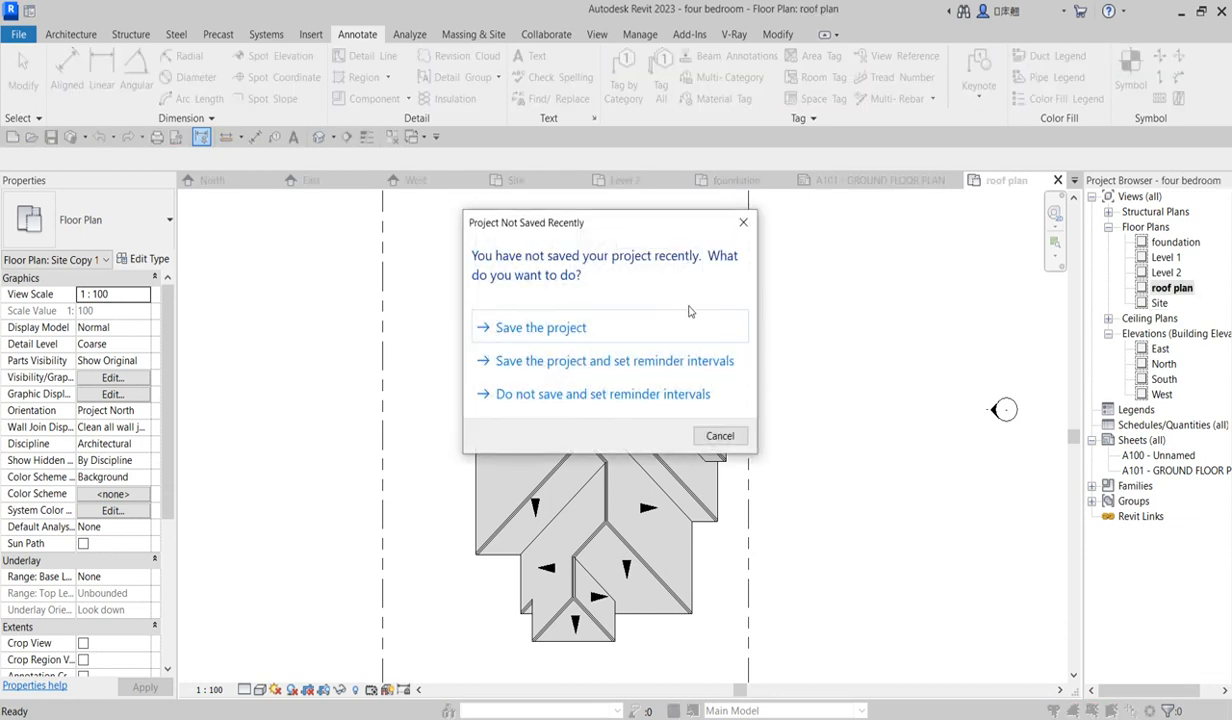
left_click(629, 333)
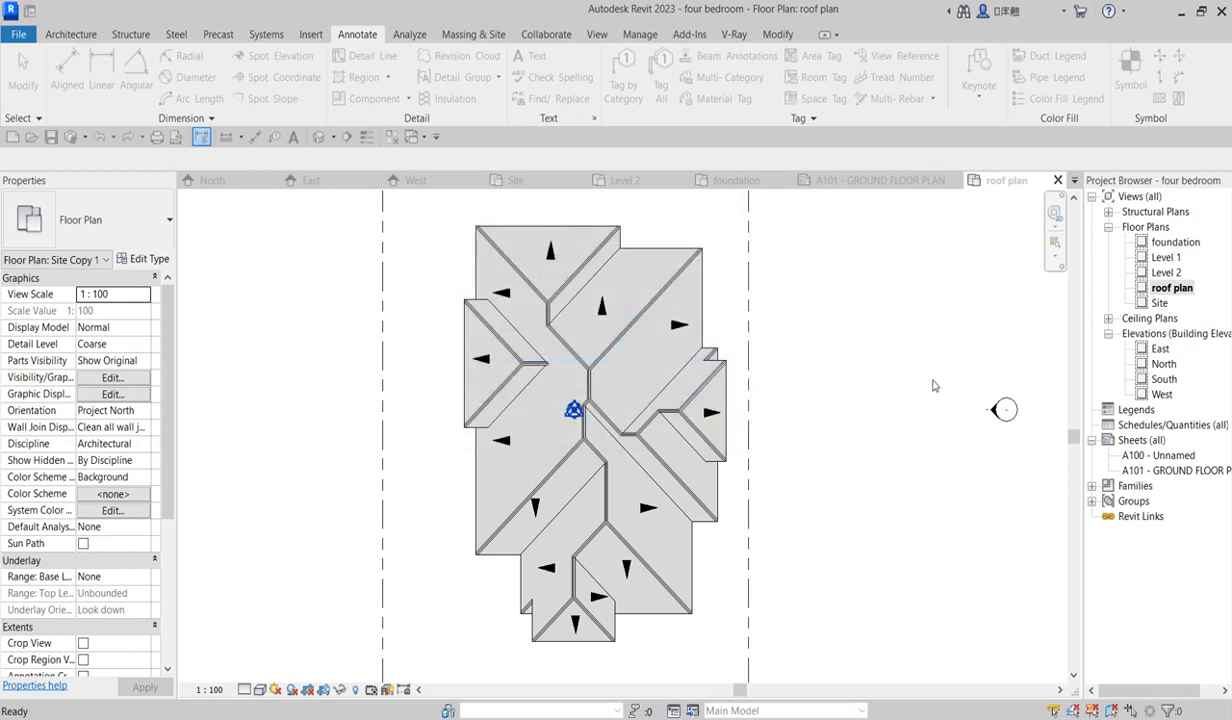
scroll(685, 543, "up", 2)
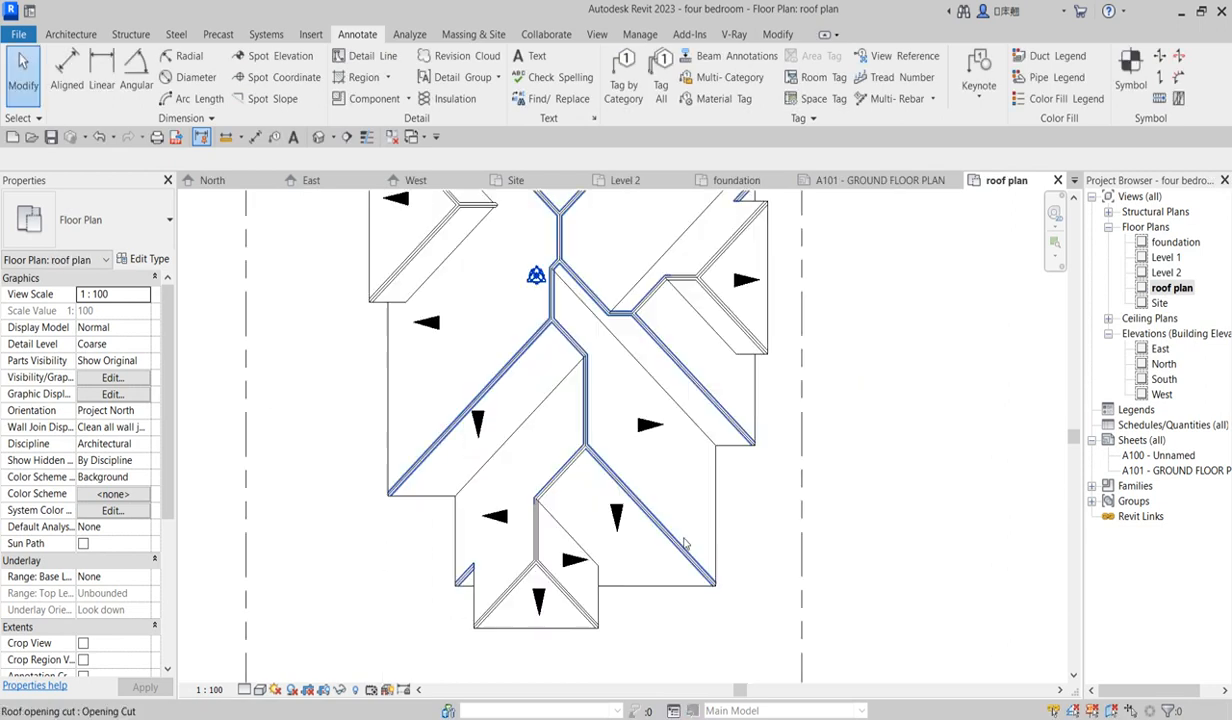
scroll(685, 543, "down", 3)
scroll(598, 235, "up", 1)
scroll(600, 280, "down", 2)
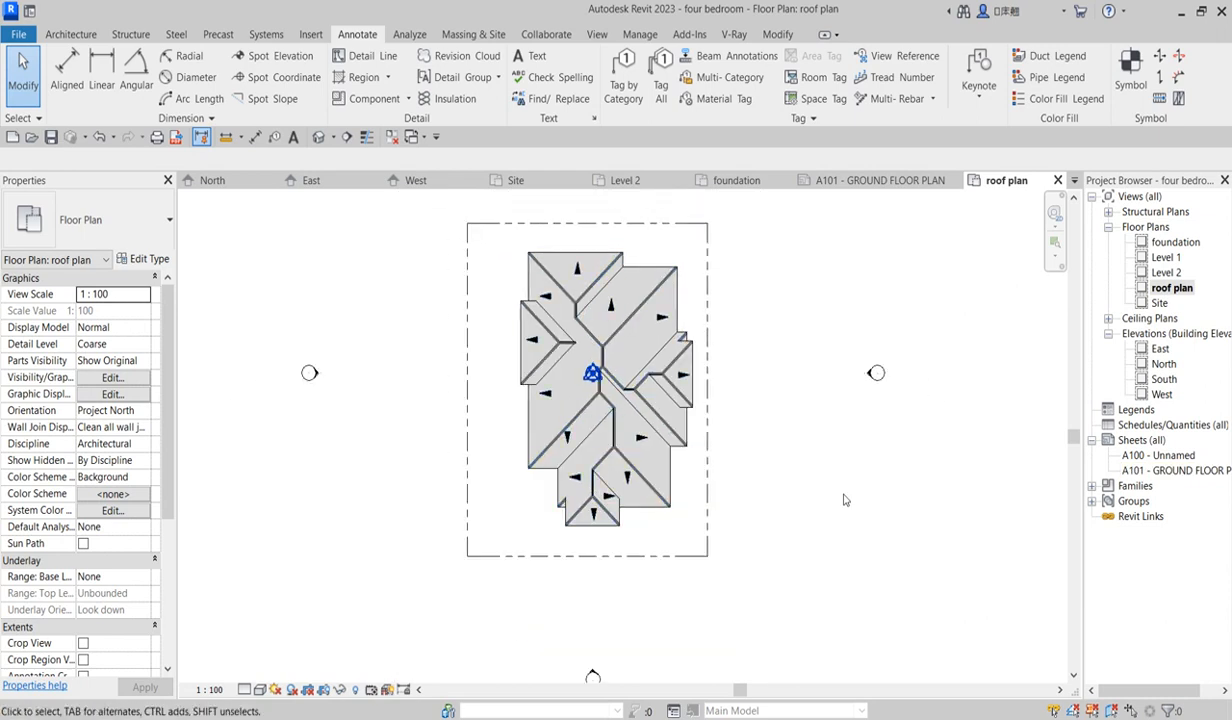